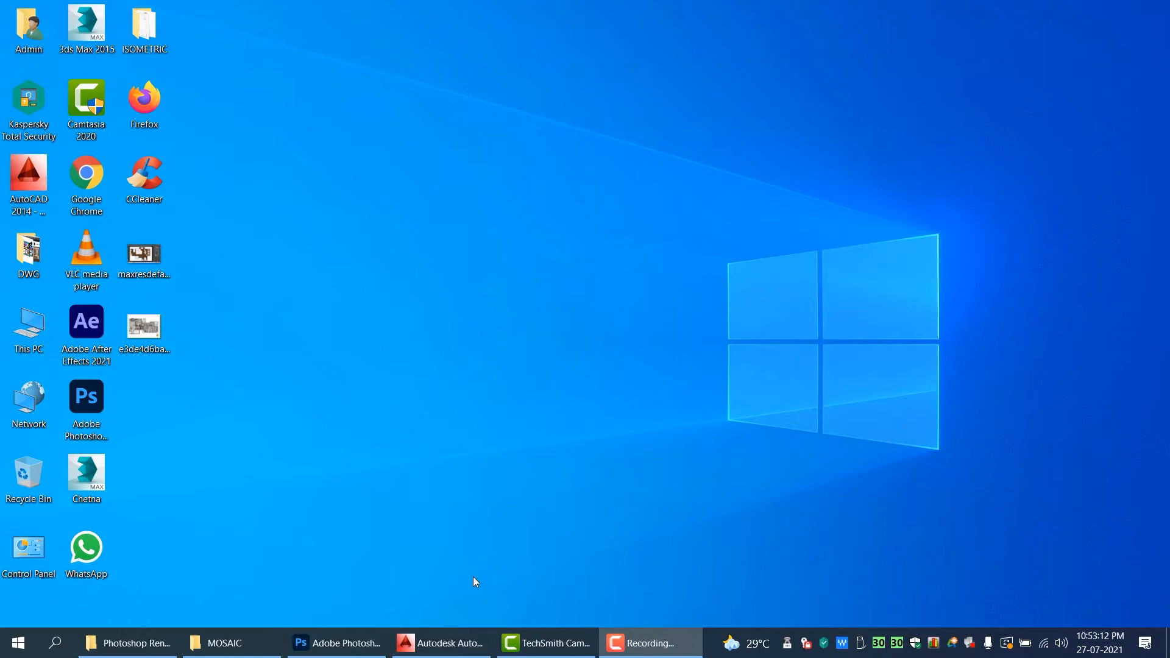
- Switch to AutoCAD and look over the three floor plan versions in the 2BHK Plan for Color drawing
{"action": "left_click", "coordinate": [442, 641]}
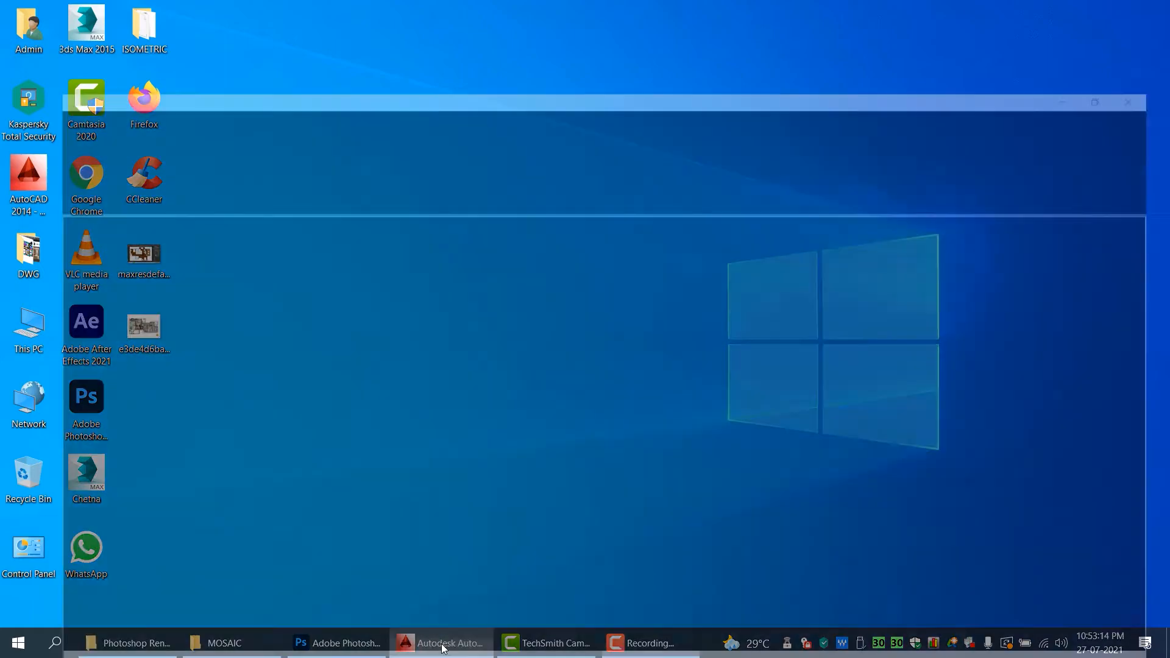
{"action": "scroll", "coordinate": [509, 353], "scroll_direction": "up", "scroll_amount": 3}
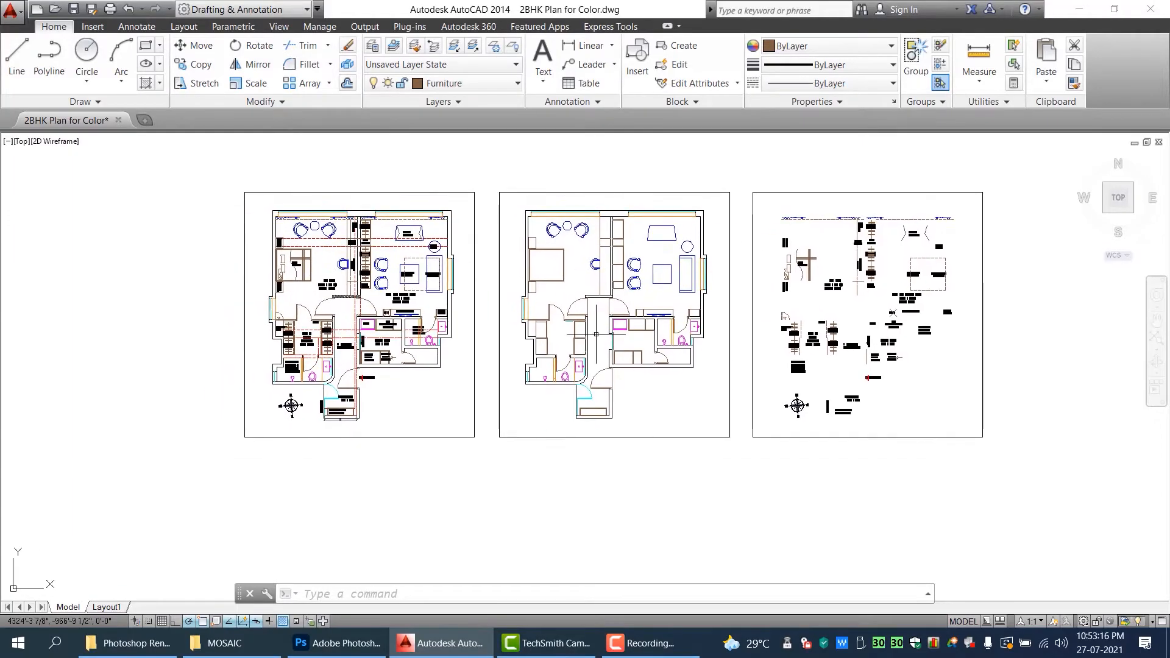
{"action": "left_click_drag", "start_coordinate": [508, 354], "coordinate": [482, 391]}
{"action": "mouse_move", "coordinate": [625, 418]}
{"action": "left_mouse_down"}
{"action": "mouse_move", "coordinate": [580, 414]}
{"action": "mouse_move", "coordinate": [574, 438]}
{"action": "left_mouse_up"}
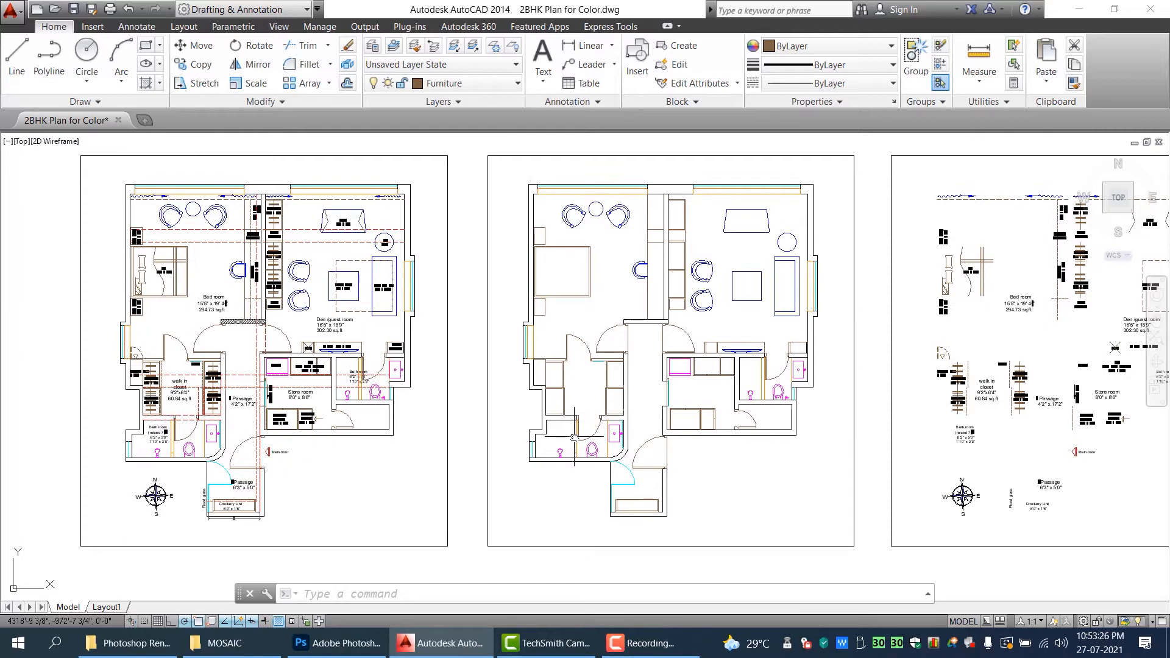
{"action": "left_click_drag", "start_coordinate": [842, 468], "coordinate": [773, 401]}
- Examine the room labels and furniture of the fully annotated plan, from the entrance passage up to the bedroom and den
{"action": "scroll", "coordinate": [762, 332], "scroll_direction": "up", "scroll_amount": 2}
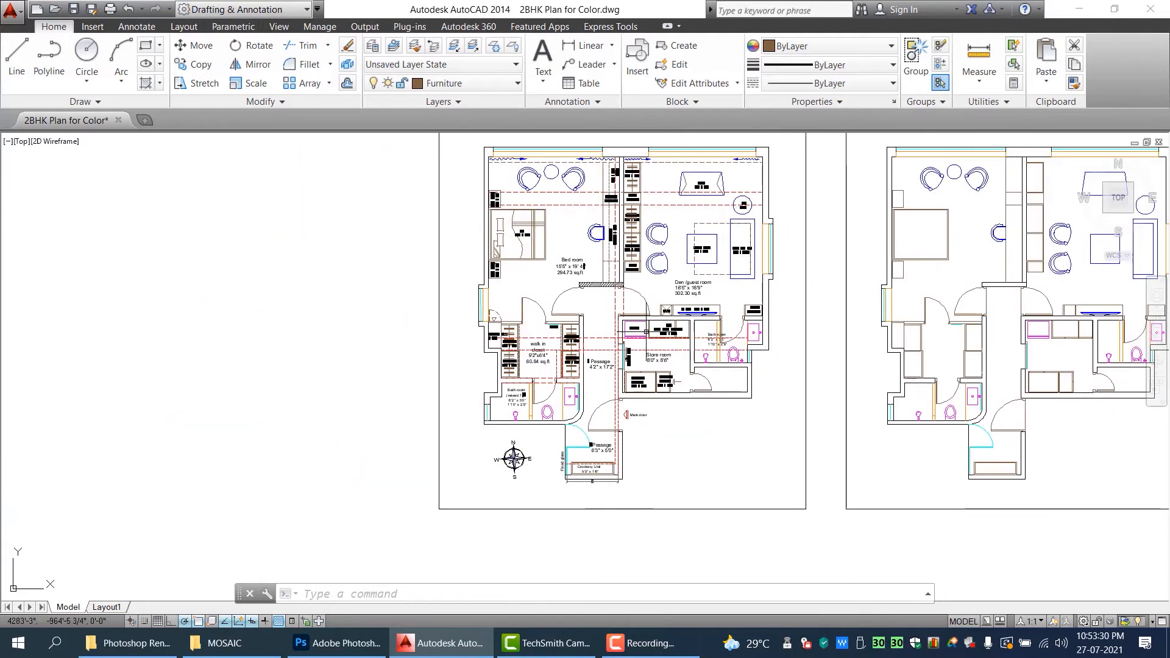
{"action": "scroll", "coordinate": [616, 300], "scroll_direction": "up", "scroll_amount": 2}
{"action": "scroll", "coordinate": [665, 299], "scroll_direction": "down", "scroll_amount": 2}
{"action": "scroll", "coordinate": [710, 320], "scroll_direction": "up", "scroll_amount": 2}
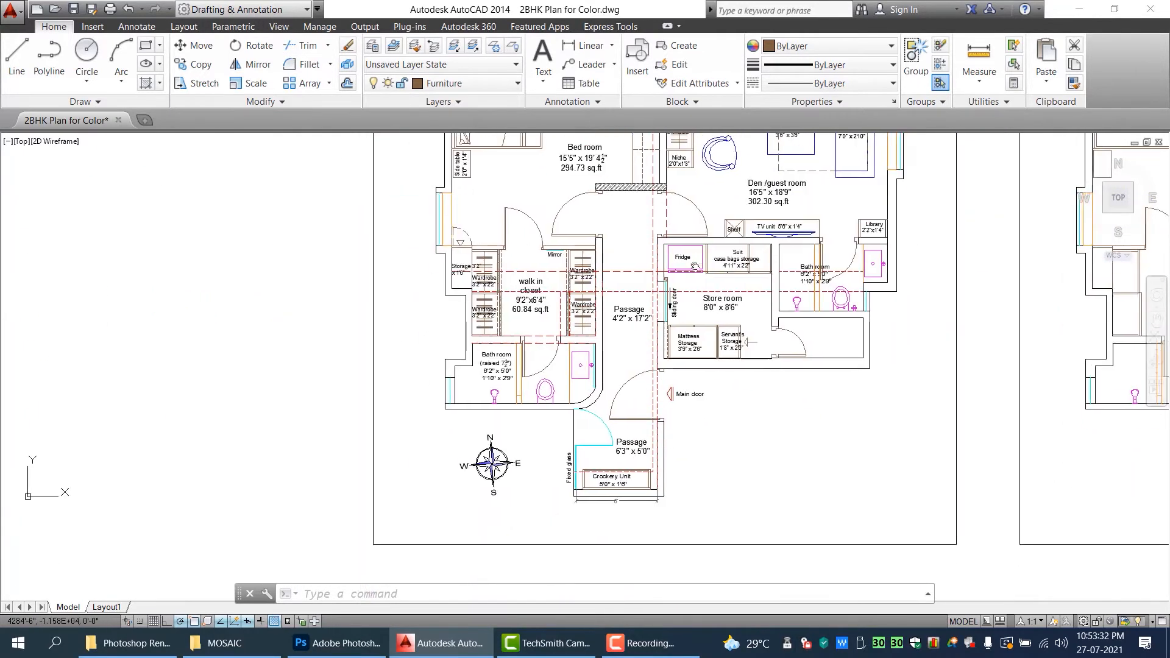
{"action": "left_click_drag", "start_coordinate": [722, 314], "coordinate": [735, 431]}
{"action": "scroll", "coordinate": [736, 430], "scroll_direction": "down", "scroll_amount": 2}
{"action": "scroll", "coordinate": [736, 403], "scroll_direction": "up", "scroll_amount": 2}
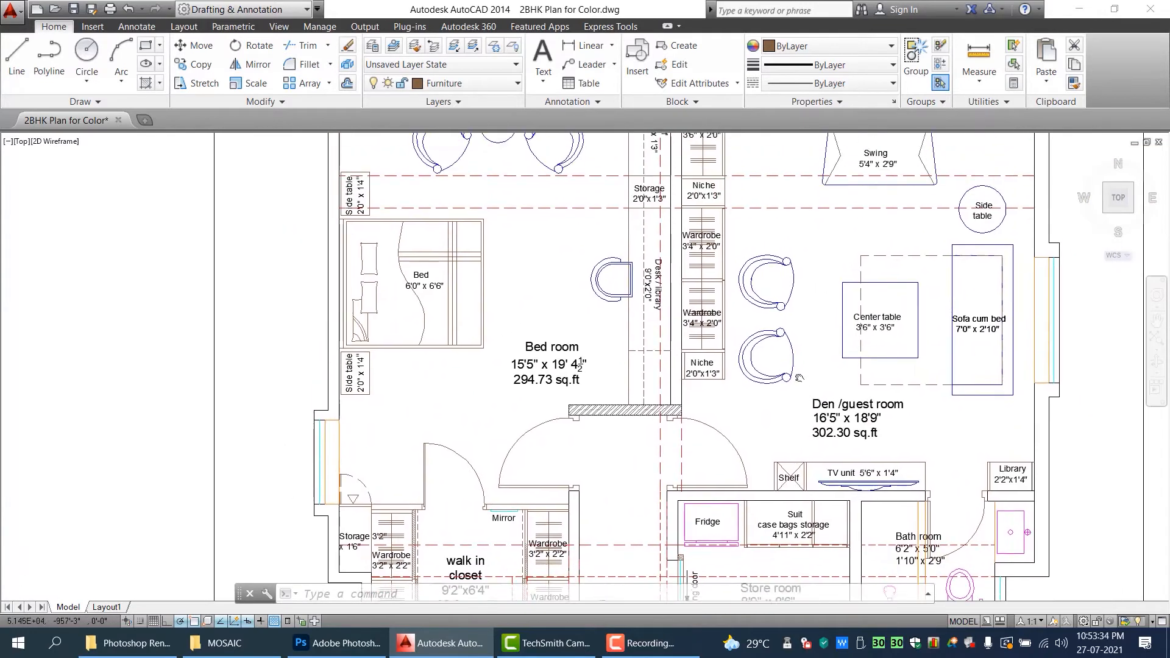
{"action": "left_click_drag", "start_coordinate": [609, 332], "coordinate": [621, 427]}
{"action": "scroll", "coordinate": [621, 427], "scroll_direction": "down", "scroll_amount": 2}
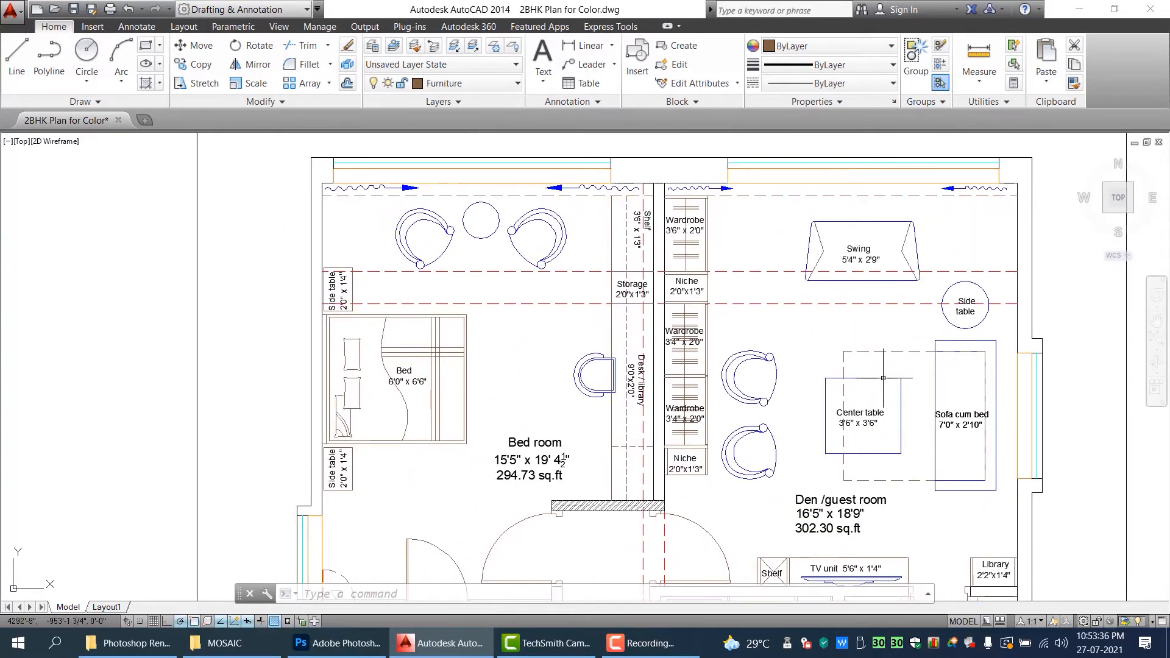
{"action": "scroll", "coordinate": [727, 349], "scroll_direction": "up", "scroll_amount": 2}
{"action": "scroll", "coordinate": [727, 350], "scroll_direction": "down", "scroll_amount": 3}
{"action": "scroll", "coordinate": [762, 366], "scroll_direction": "up", "scroll_amount": 1}
{"action": "left_click_drag", "start_coordinate": [791, 396], "coordinate": [773, 418]}
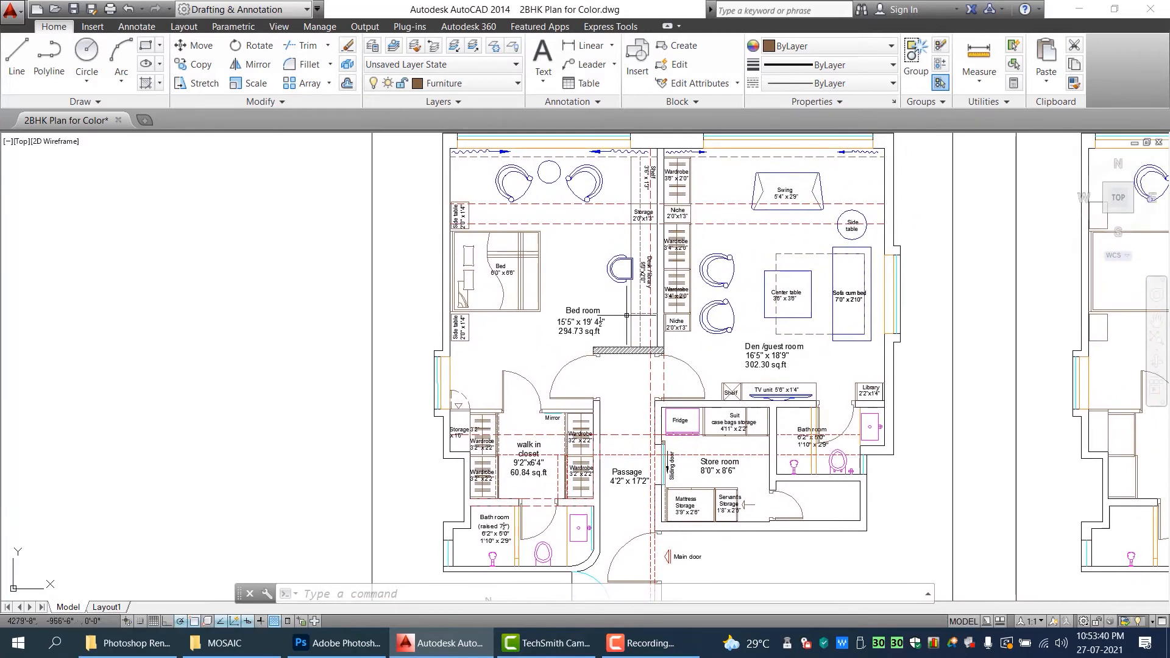
- Examine the dashed lines, wardrobes and room dimensions across the annotated plan's den, store room, walk-in closet and passages
{"action": "scroll", "coordinate": [826, 311], "scroll_direction": "up", "scroll_amount": 2}
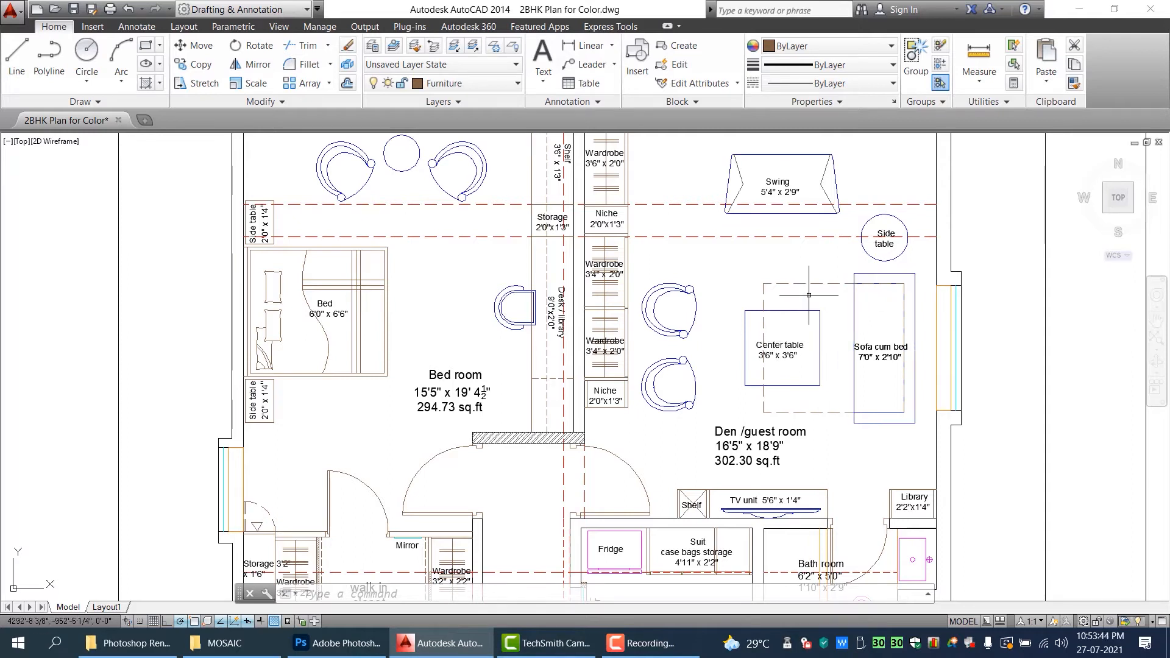
{"action": "scroll", "coordinate": [762, 408], "scroll_direction": "down", "scroll_amount": 2}
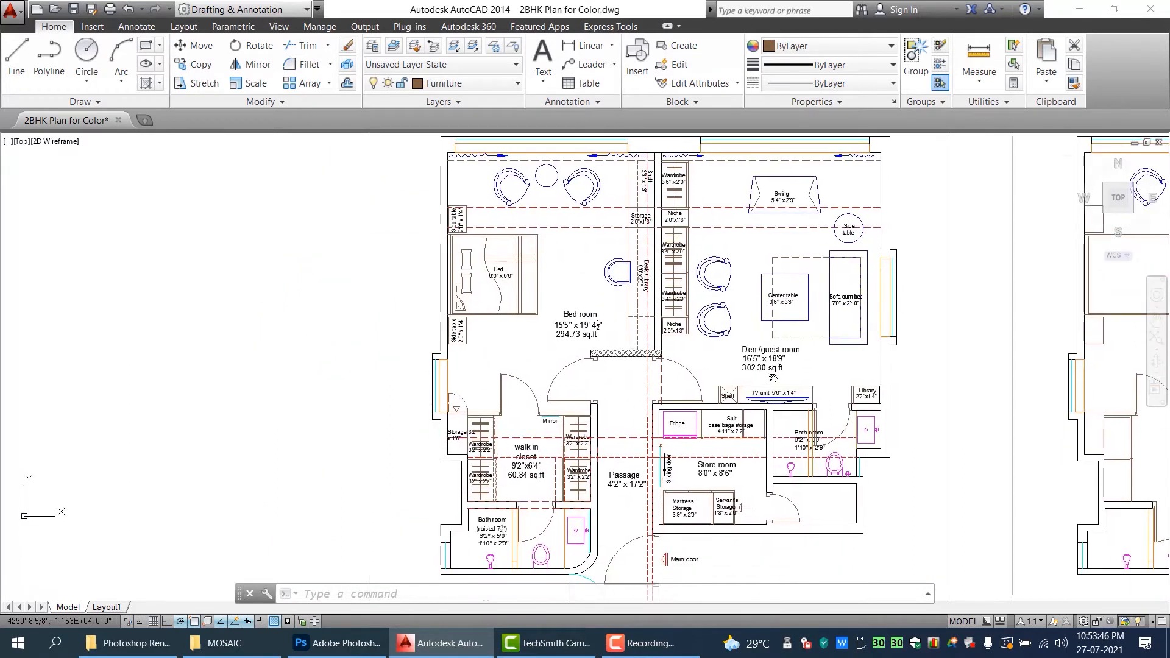
{"action": "left_click_drag", "start_coordinate": [778, 368], "coordinate": [801, 331]}
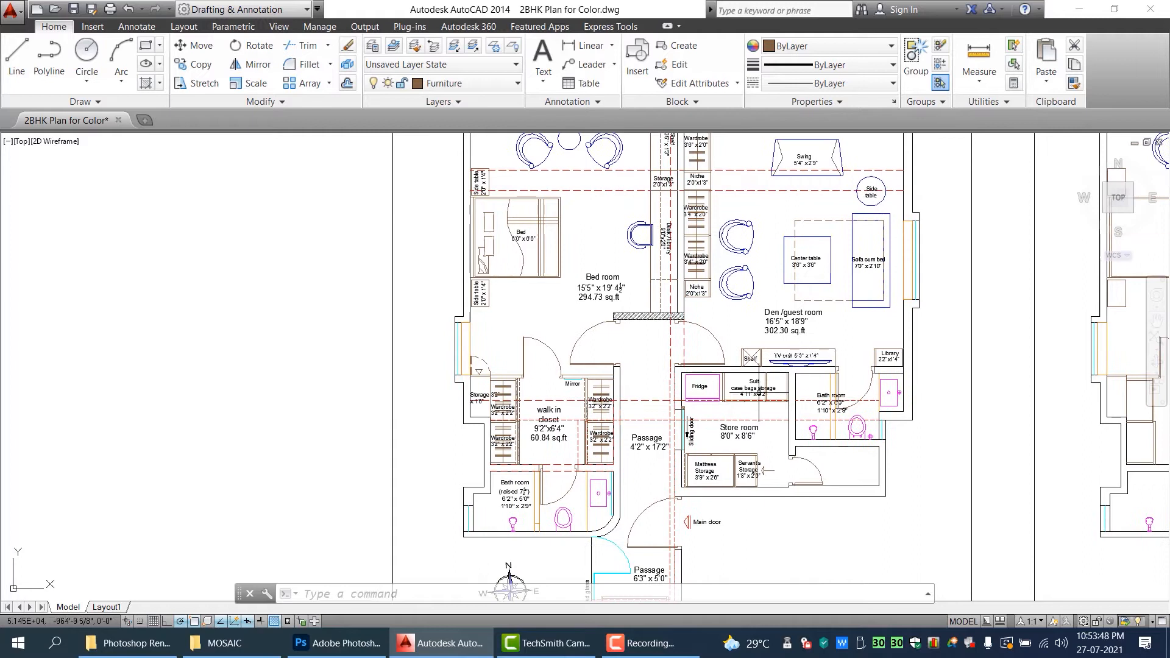
{"action": "scroll", "coordinate": [792, 320], "scroll_direction": "up", "scroll_amount": 3}
{"action": "scroll", "coordinate": [793, 320], "scroll_direction": "down", "scroll_amount": 5}
{"action": "scroll", "coordinate": [786, 341], "scroll_direction": "up", "scroll_amount": 2}
{"action": "left_click_drag", "start_coordinate": [784, 427], "coordinate": [778, 376]}
{"action": "scroll", "coordinate": [779, 376], "scroll_direction": "up", "scroll_amount": 2}
{"action": "scroll", "coordinate": [731, 415], "scroll_direction": "down", "scroll_amount": 2}
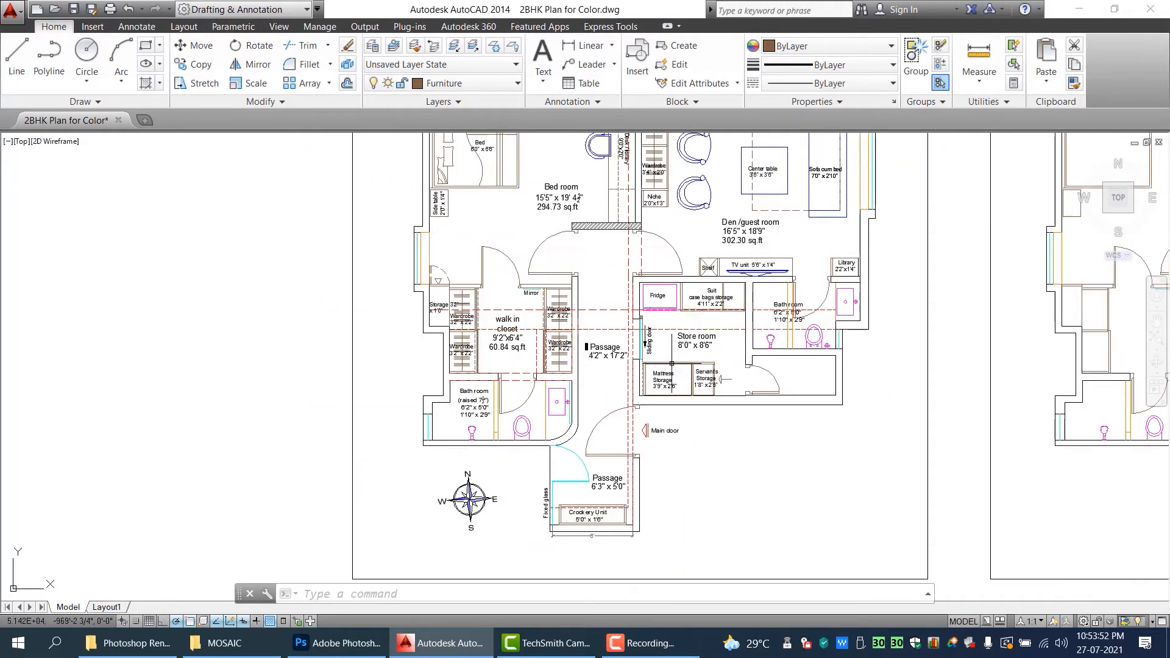
{"action": "scroll", "coordinate": [652, 470], "scroll_direction": "down", "scroll_amount": 1}
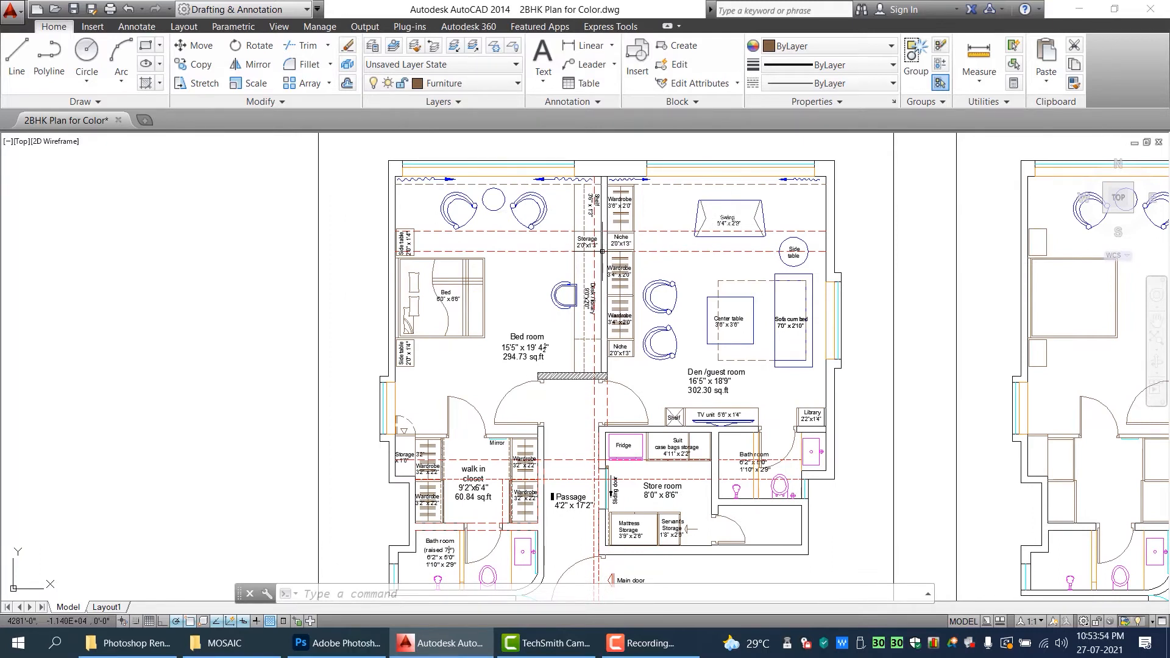
{"action": "left_click_drag", "start_coordinate": [594, 378], "coordinate": [581, 335]}
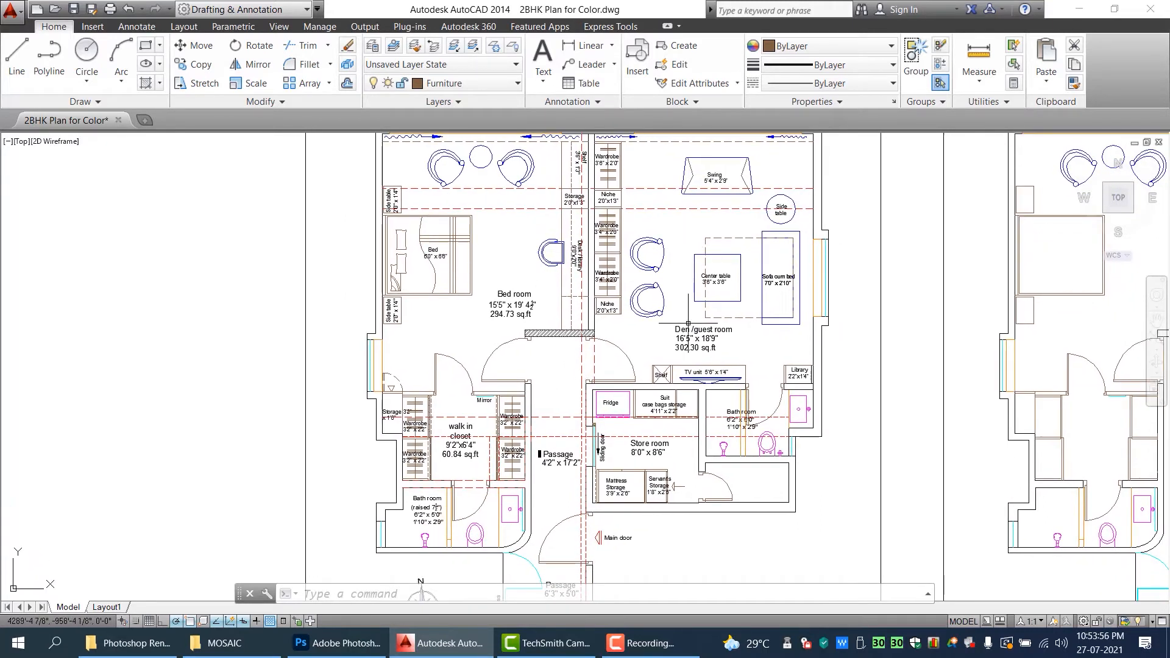
{"action": "scroll", "coordinate": [689, 324], "scroll_direction": "down", "scroll_amount": 5}
{"action": "scroll", "coordinate": [805, 352], "scroll_direction": "up", "scroll_amount": 2}
{"action": "scroll", "coordinate": [612, 317], "scroll_direction": "up", "scroll_amount": 6}
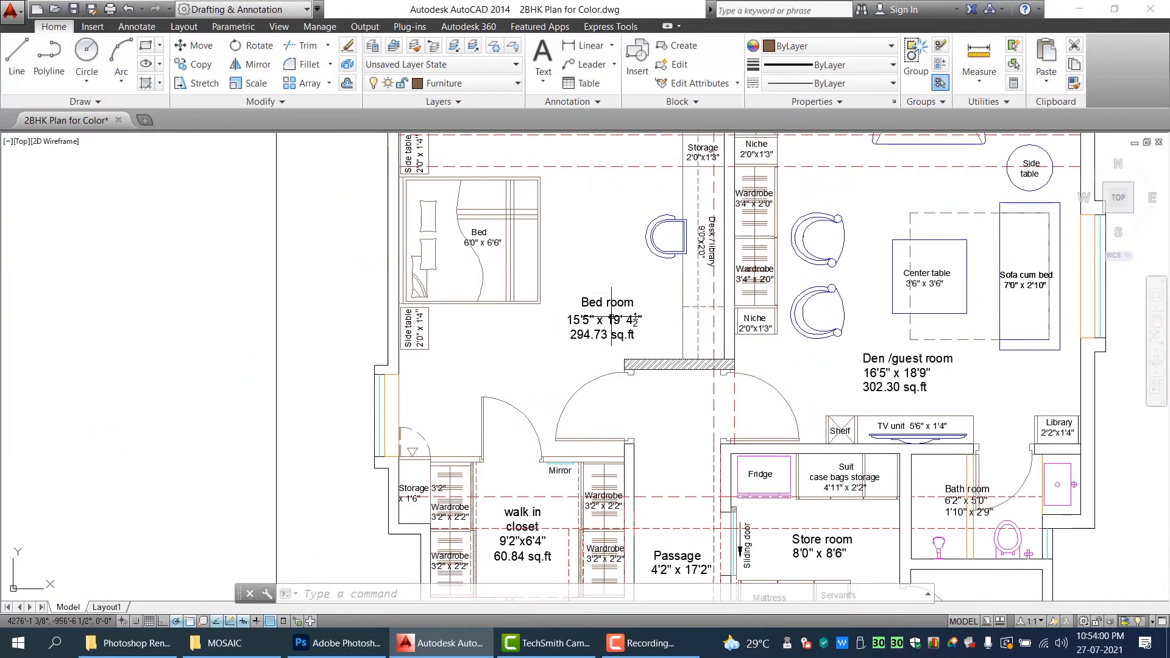
- Inspect the annotated plan up close, from the curtains along the window wall down to the store room and bathrooms
{"action": "scroll", "coordinate": [814, 284], "scroll_direction": "up", "scroll_amount": 6}
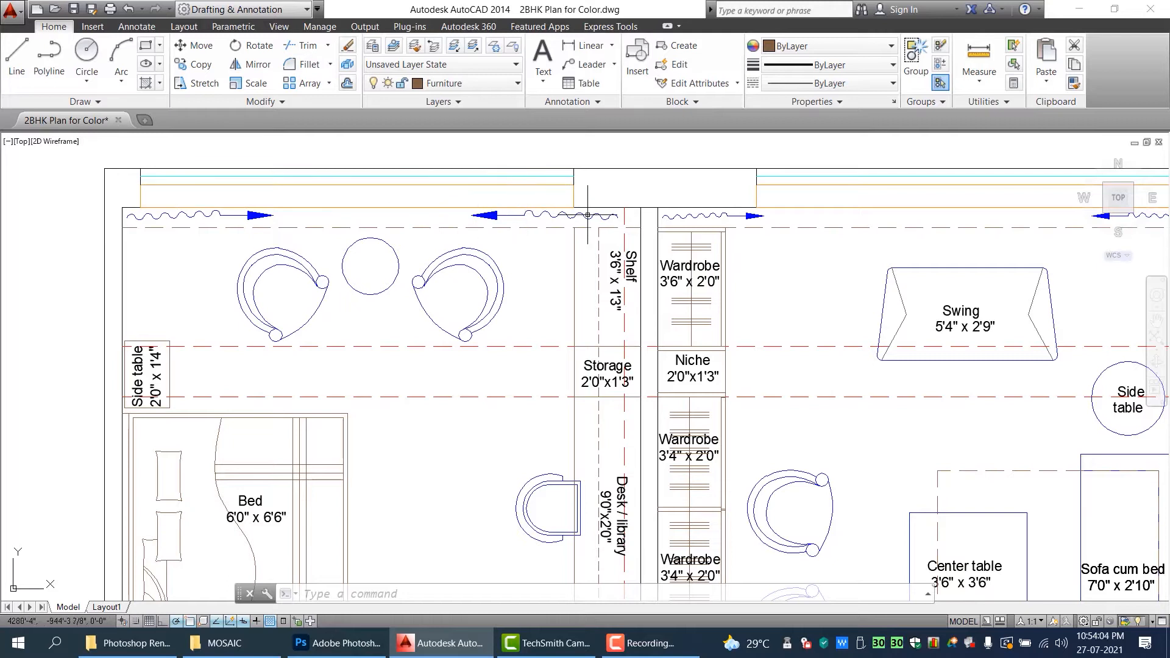
{"action": "left_click_drag", "start_coordinate": [616, 268], "coordinate": [551, 268]}
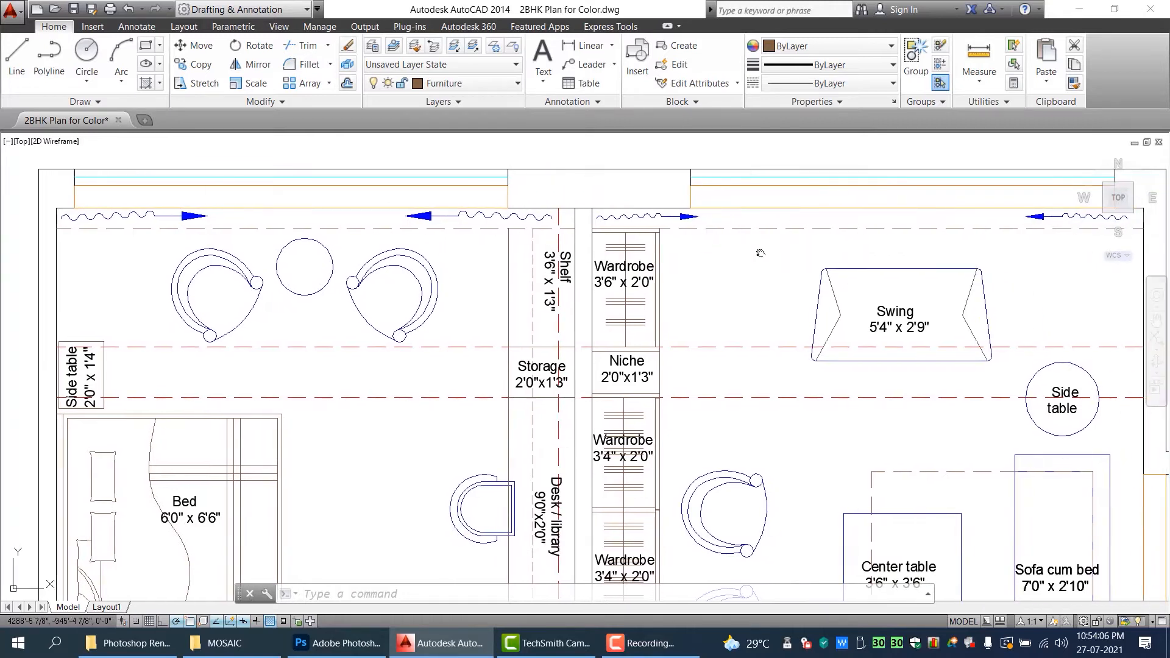
{"action": "left_click_drag", "start_coordinate": [760, 253], "coordinate": [638, 256]}
{"action": "left_click_drag", "start_coordinate": [831, 262], "coordinate": [760, 261]}
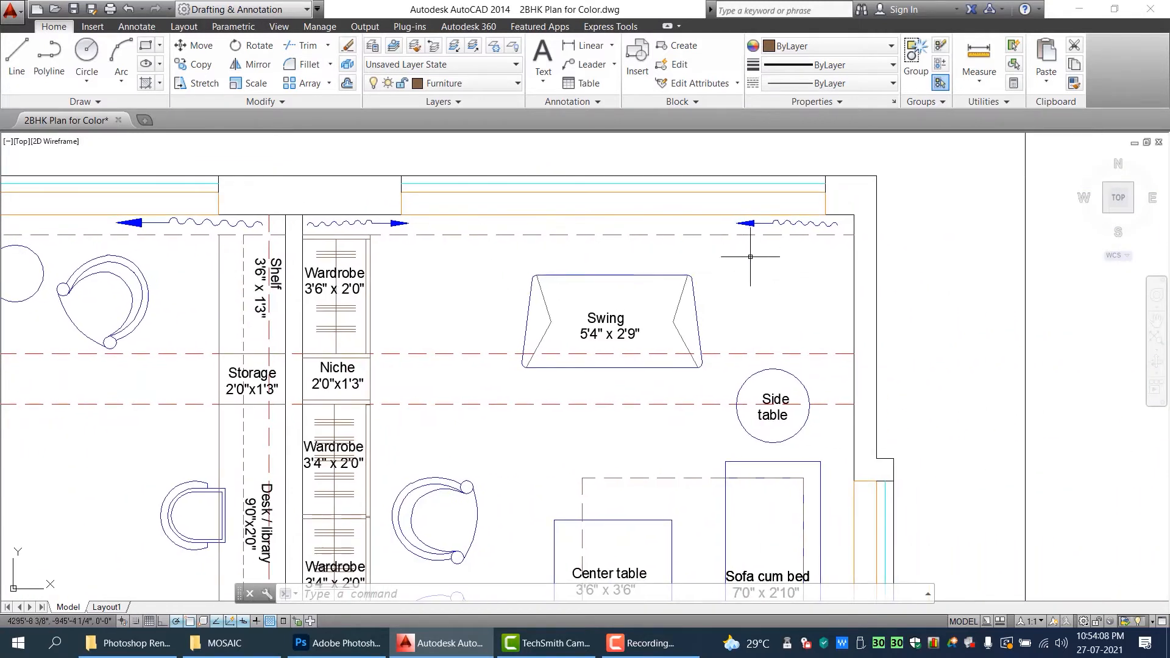
{"action": "scroll", "coordinate": [751, 257], "scroll_direction": "down", "scroll_amount": 5}
{"action": "scroll", "coordinate": [794, 230], "scroll_direction": "up", "scroll_amount": 5}
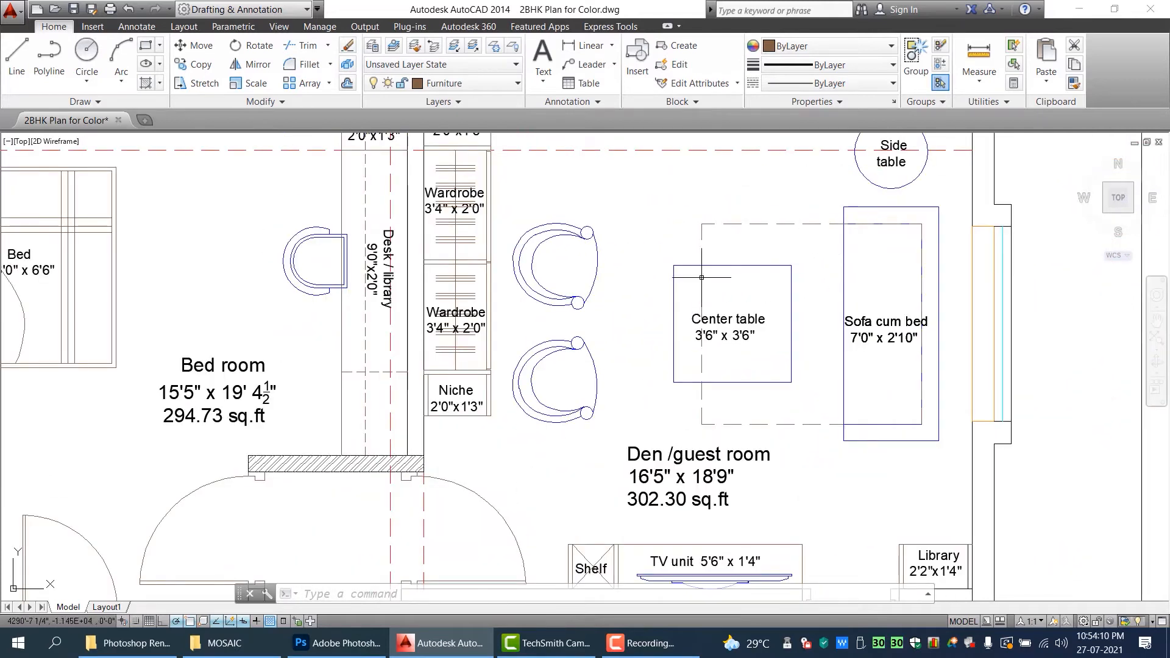
{"action": "left_click_drag", "start_coordinate": [800, 418], "coordinate": [873, 137]}
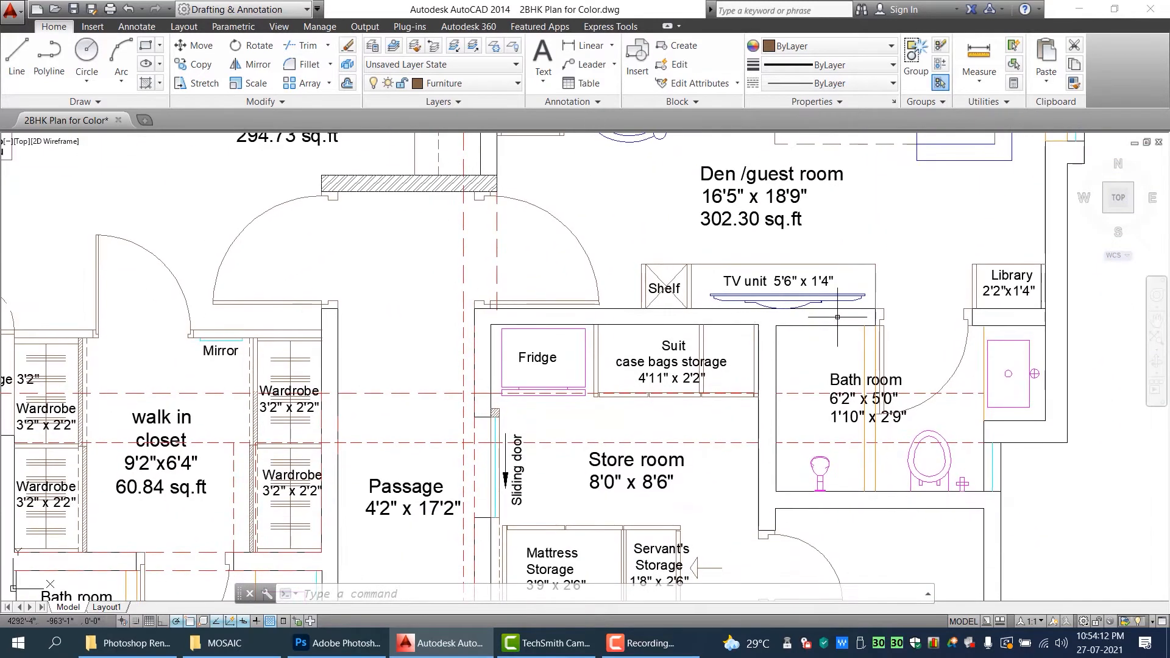
{"action": "left_click_drag", "start_coordinate": [562, 448], "coordinate": [771, 224]}
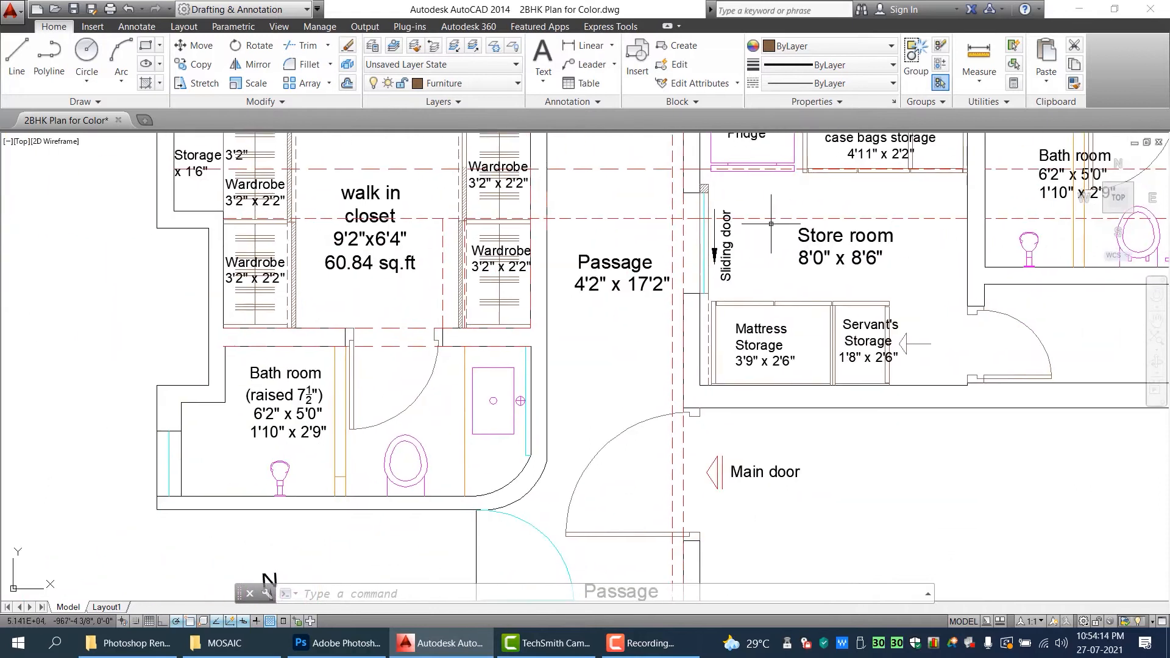
{"action": "scroll", "coordinate": [707, 281], "scroll_direction": "down", "scroll_amount": 2}
{"action": "scroll", "coordinate": [764, 327], "scroll_direction": "down", "scroll_amount": 4}
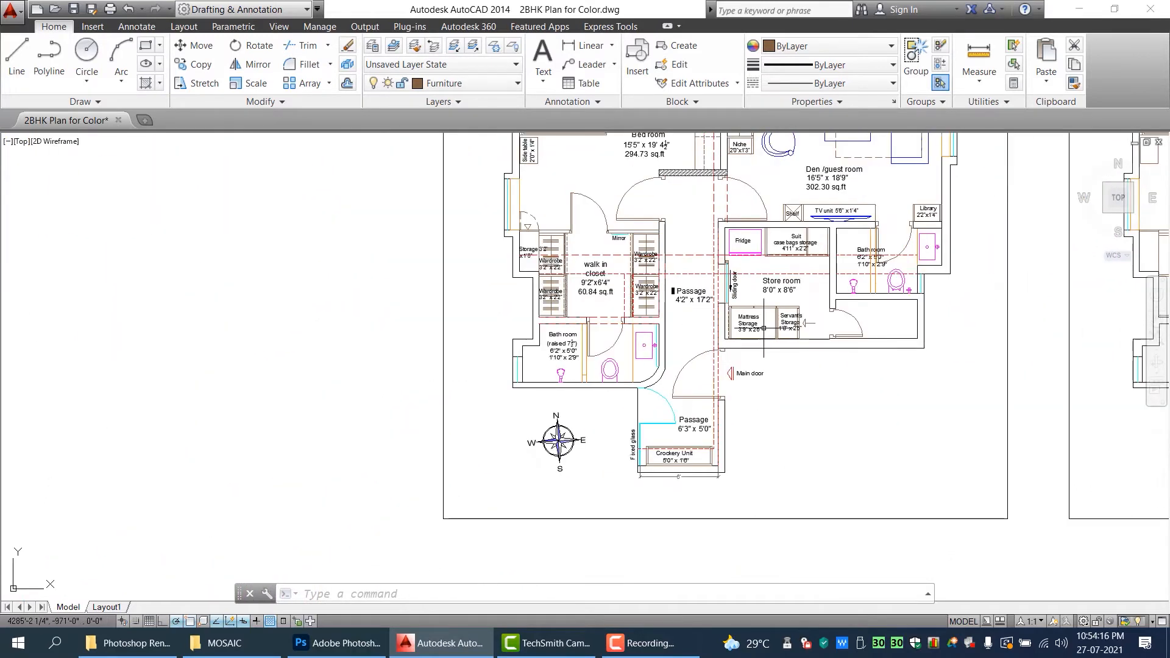
- Compare the unlabelled furniture plan with the annotated plan and the sheet holding only text and symbols
{"action": "left_click_drag", "start_coordinate": [883, 333], "coordinate": [583, 334]}
{"action": "left_click_drag", "start_coordinate": [808, 348], "coordinate": [551, 354]}
{"action": "scroll", "coordinate": [915, 402], "scroll_direction": "up", "scroll_amount": 4}
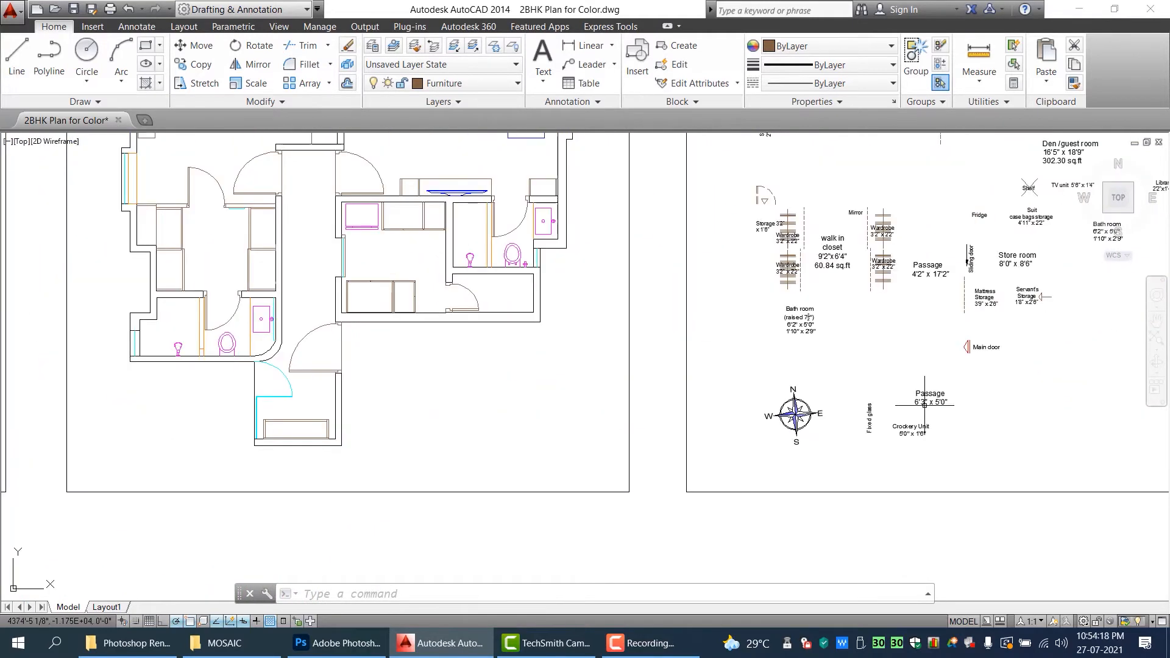
{"action": "scroll", "coordinate": [787, 363], "scroll_direction": "down", "scroll_amount": 4}
{"action": "scroll", "coordinate": [787, 363], "scroll_direction": "down", "scroll_amount": 3}
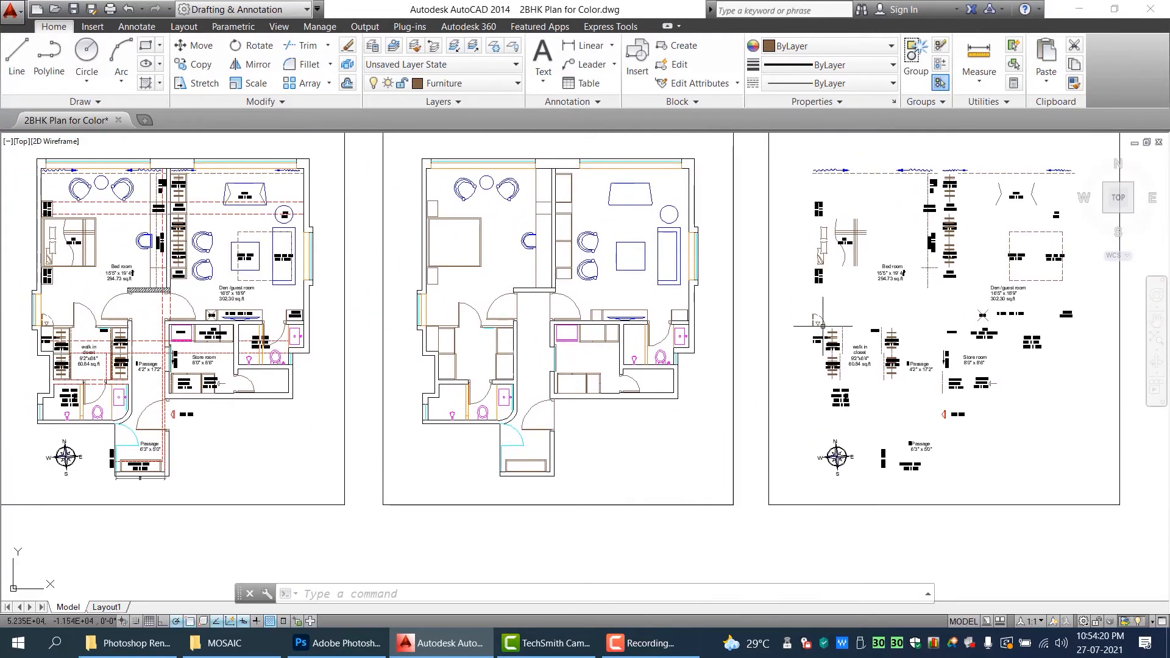
{"action": "scroll", "coordinate": [738, 232], "scroll_direction": "up", "scroll_amount": 3}
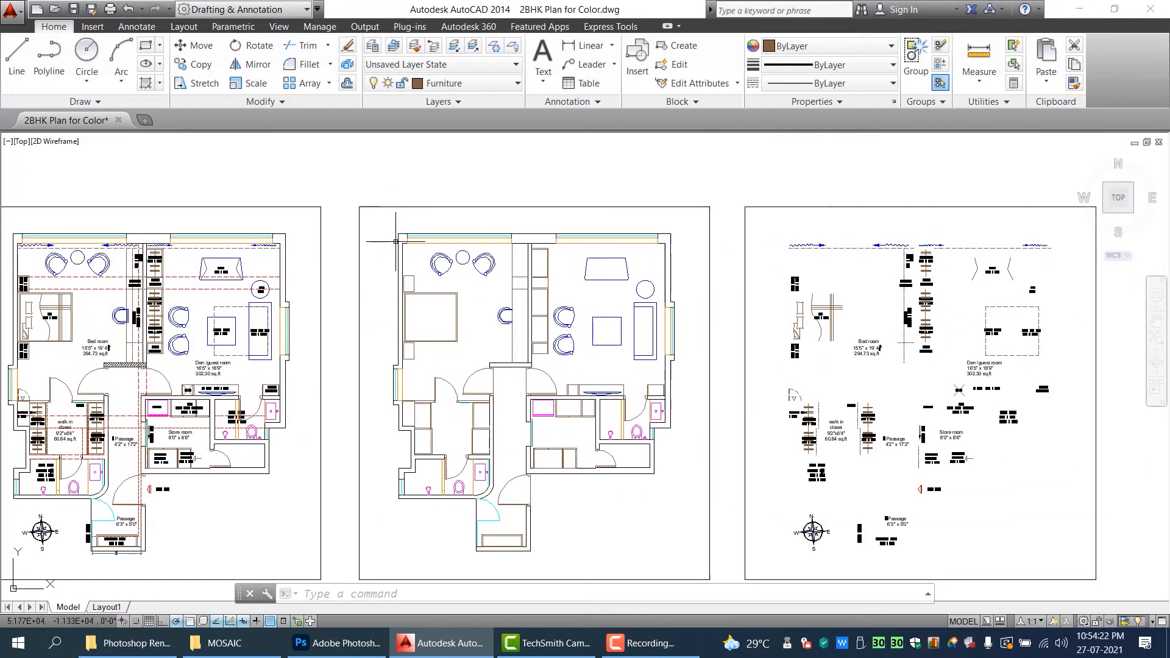
{"action": "scroll", "coordinate": [86, 335], "scroll_direction": "up", "scroll_amount": 2}
{"action": "scroll", "coordinate": [115, 286], "scroll_direction": "up", "scroll_amount": 2}
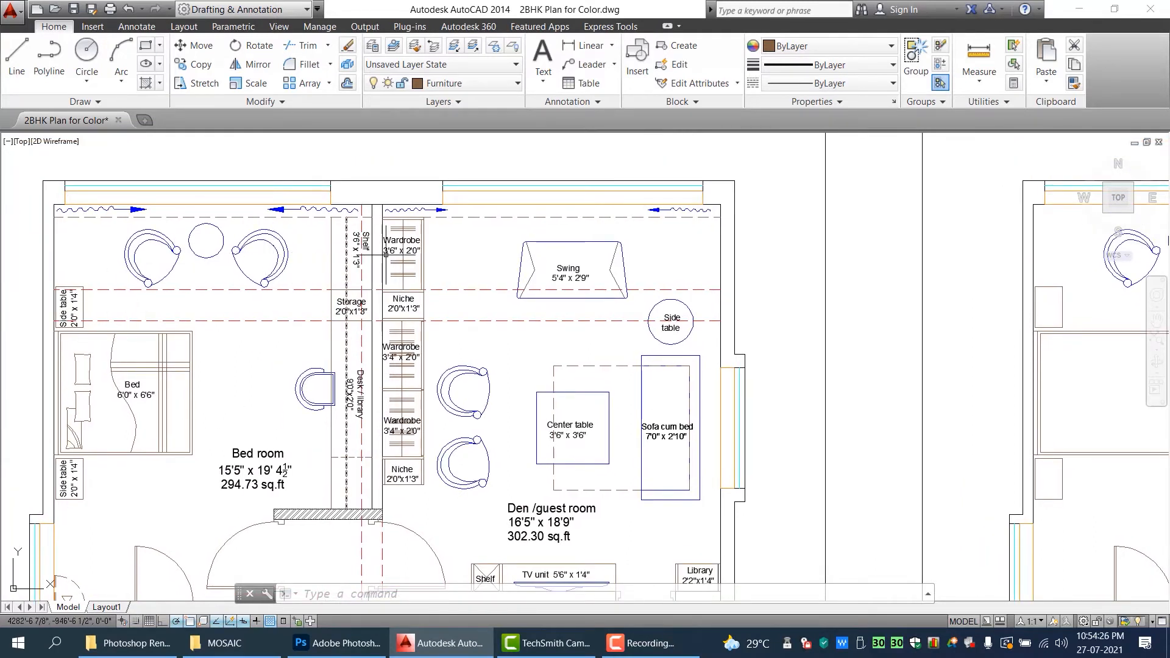
{"action": "scroll", "coordinate": [714, 403], "scroll_direction": "down", "scroll_amount": 5}
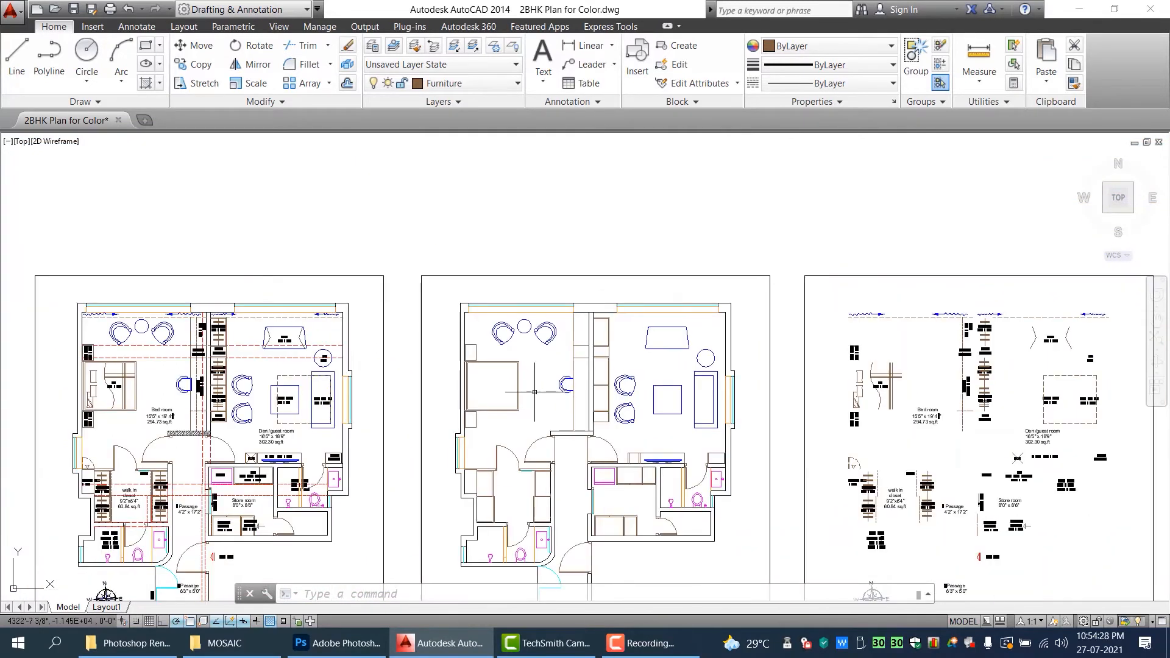
{"action": "scroll", "coordinate": [859, 391], "scroll_direction": "down", "scroll_amount": 1}
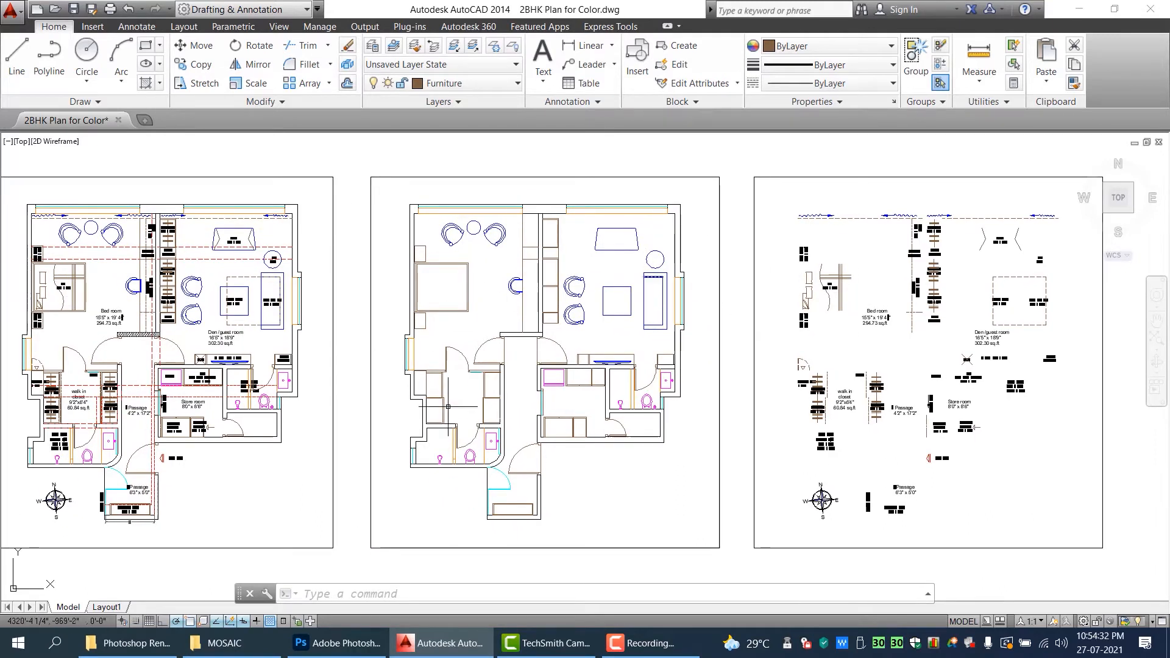
{"action": "scroll", "coordinate": [421, 354], "scroll_direction": "up", "scroll_amount": 3}
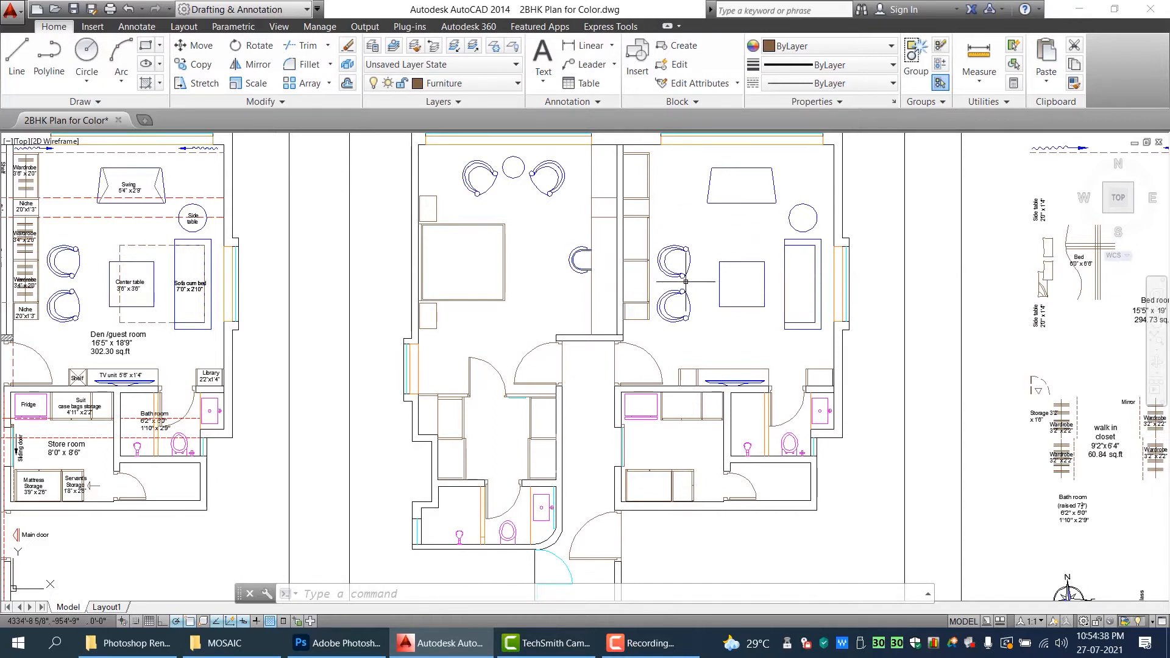
{"action": "scroll", "coordinate": [686, 281], "scroll_direction": "down", "scroll_amount": 4}
{"action": "scroll", "coordinate": [966, 292], "scroll_direction": "down", "scroll_amount": 1}
{"action": "scroll", "coordinate": [904, 232], "scroll_direction": "up", "scroll_amount": 1}
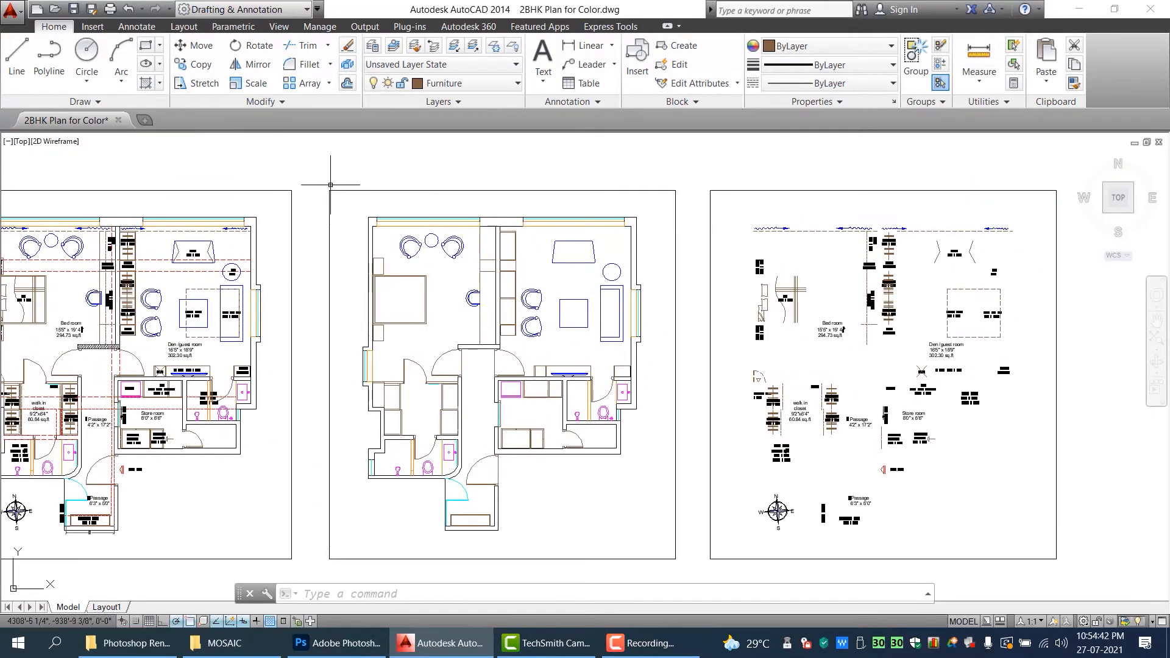
{"action": "scroll", "coordinate": [793, 275], "scroll_direction": "down", "scroll_amount": 1}
{"action": "scroll", "coordinate": [672, 367], "scroll_direction": "up", "scroll_amount": 1}
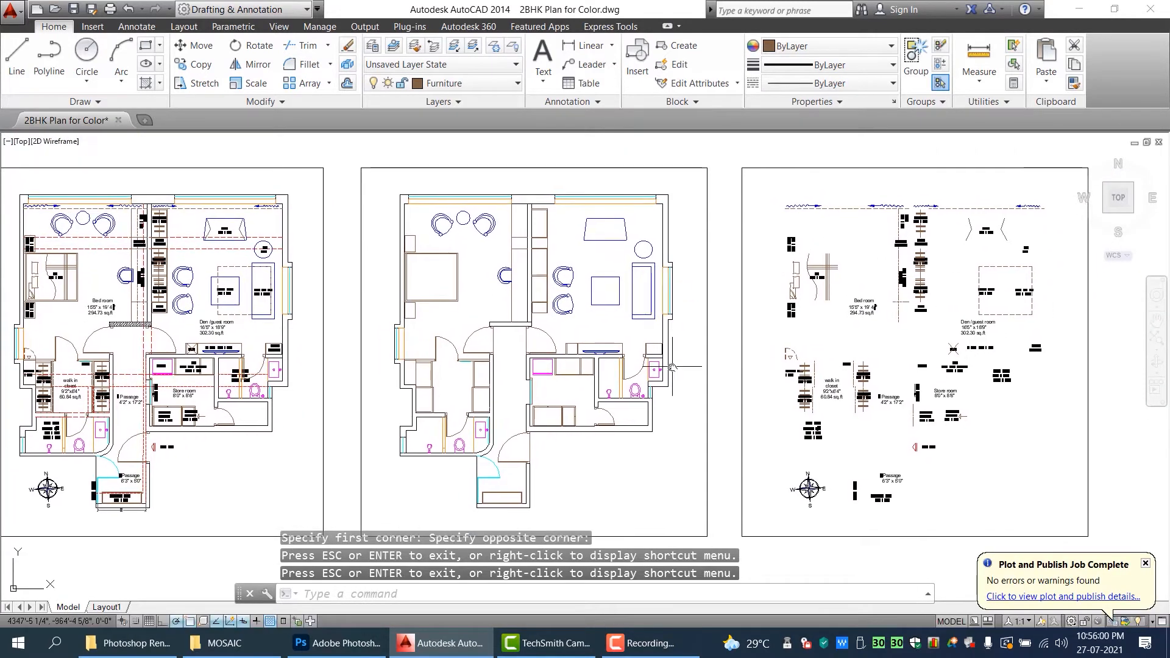
{"action": "left_click", "coordinate": [348, 149]}
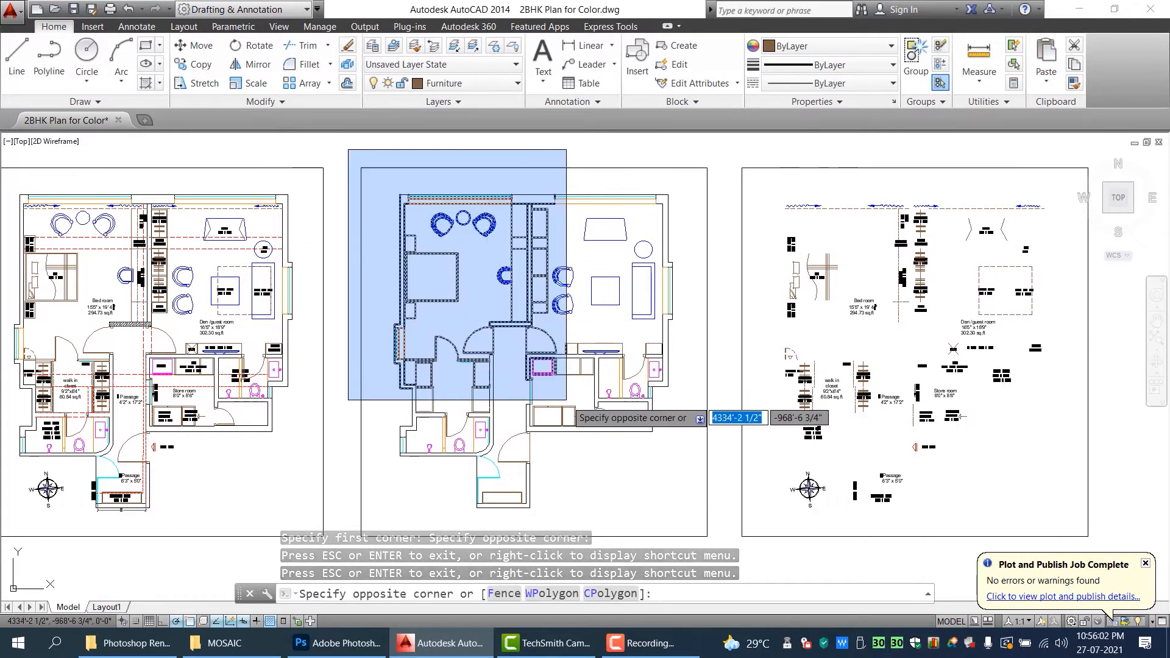
{"action": "left_click", "coordinate": [335, 205]}
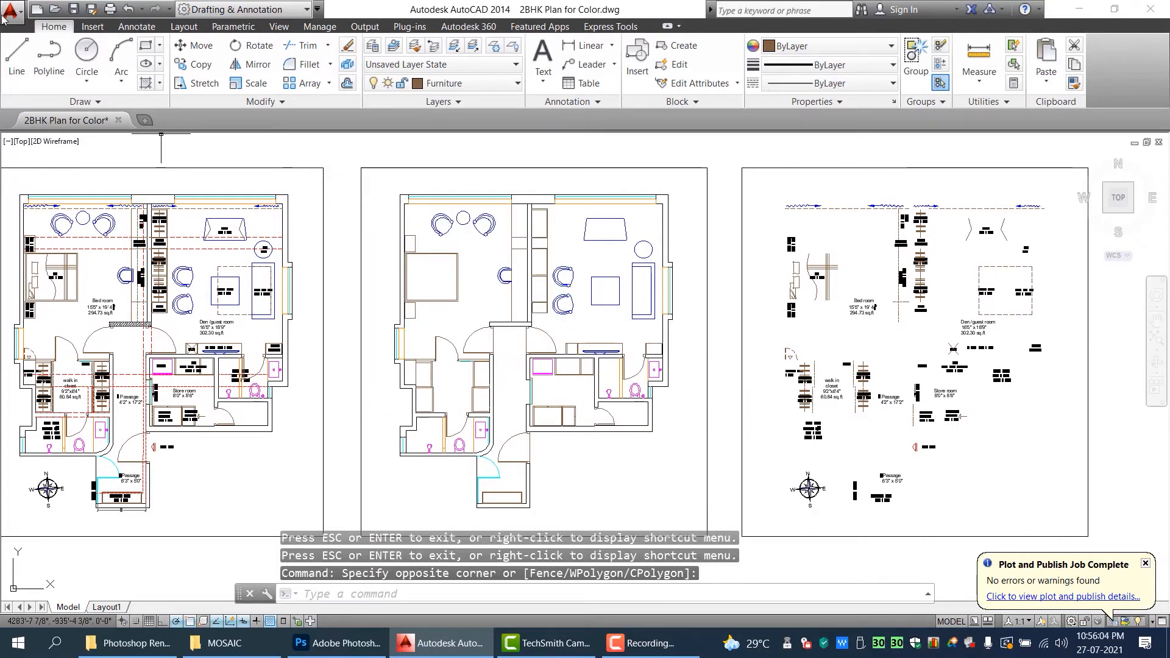
- Start a plot of the model space and assign the monochrome.ctb plot style table
{"action": "left_click", "coordinate": [3, 18]}
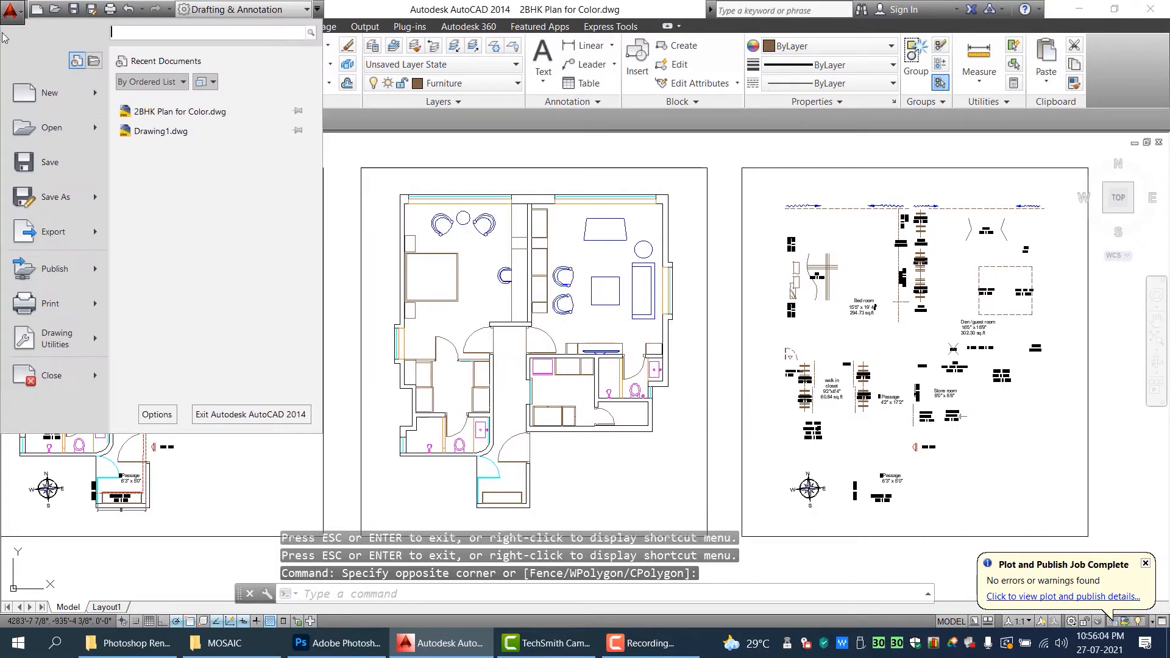
{"action": "left_click", "coordinate": [53, 301]}
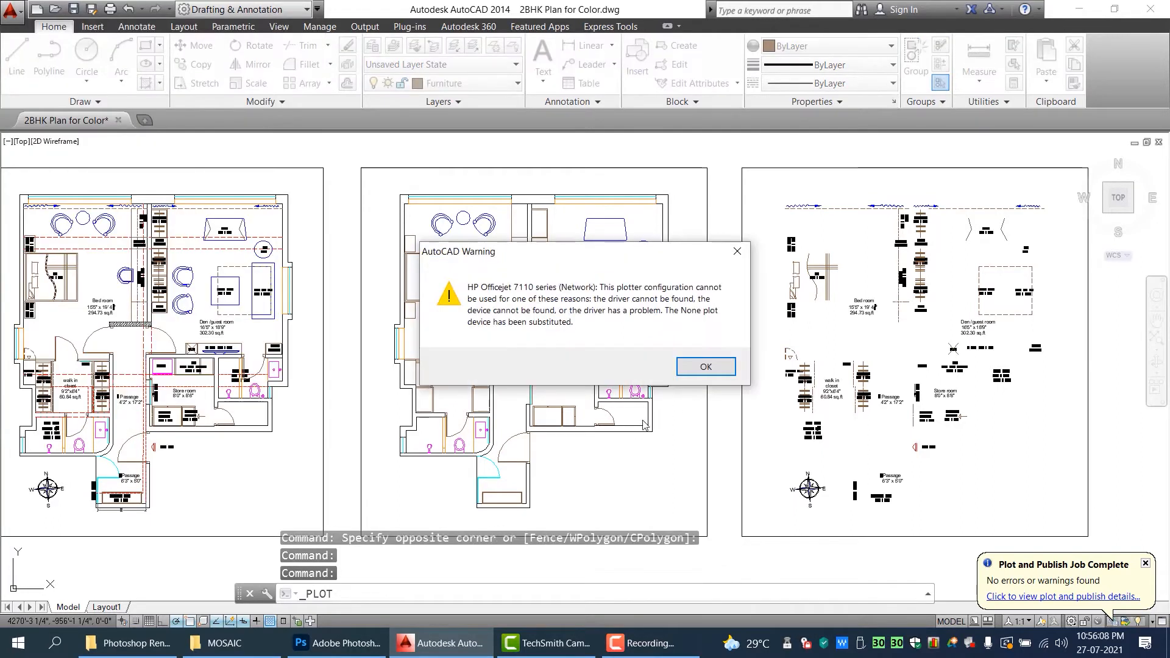
{"action": "left_click", "coordinate": [706, 367]}
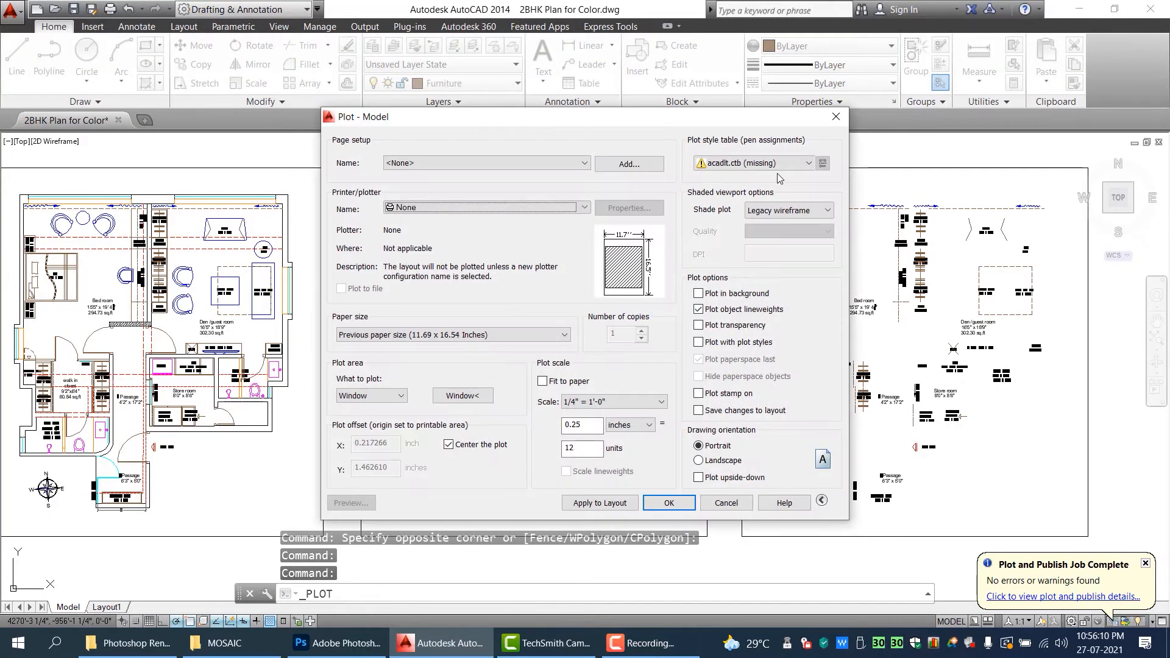
{"action": "left_click", "coordinate": [791, 163]}
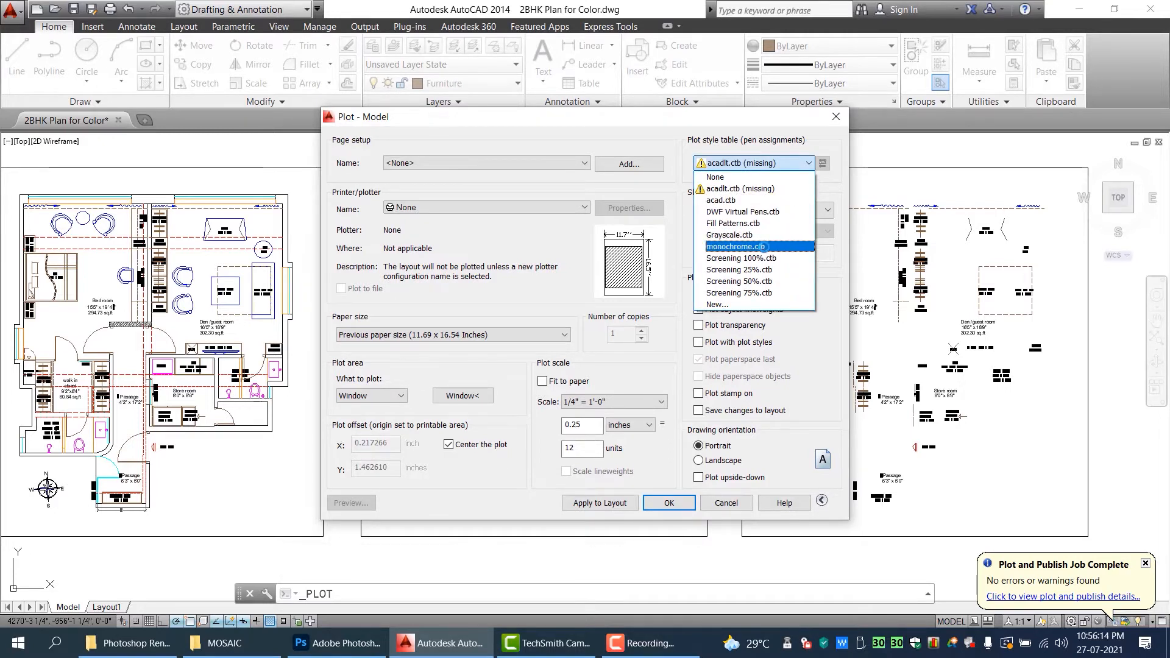
{"action": "left_click", "coordinate": [766, 246]}
{"action": "left_click", "coordinate": [585, 357]}
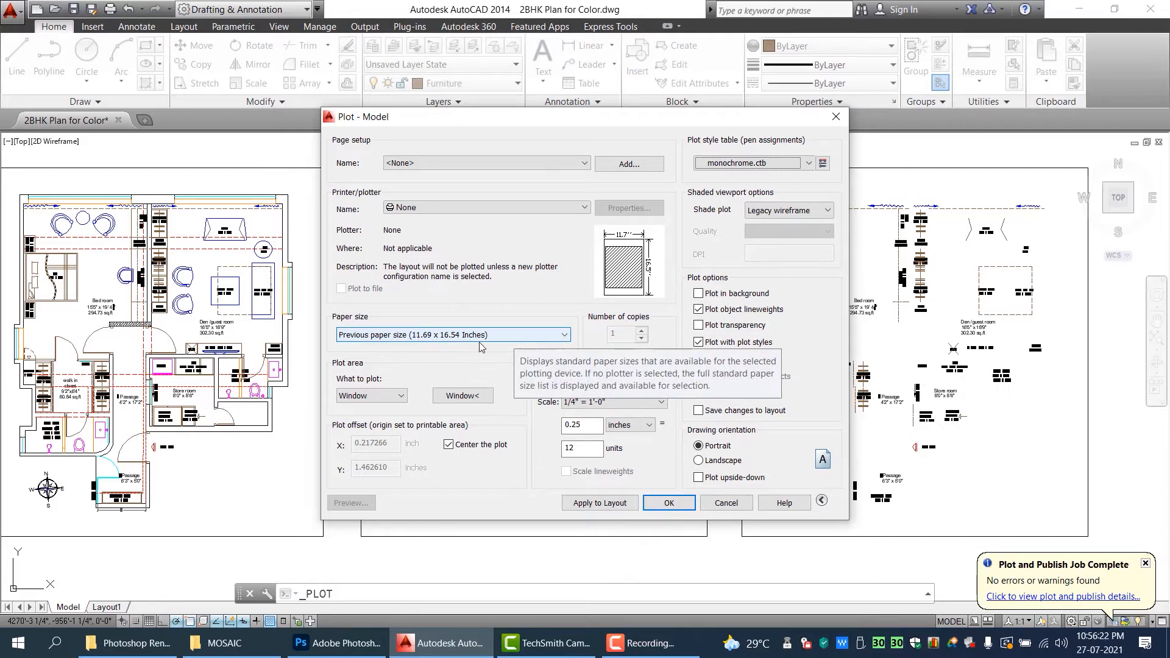
- Choose DWG To PDF.pc3 as the plotter for the drawing
{"action": "left_click", "coordinate": [509, 208]}
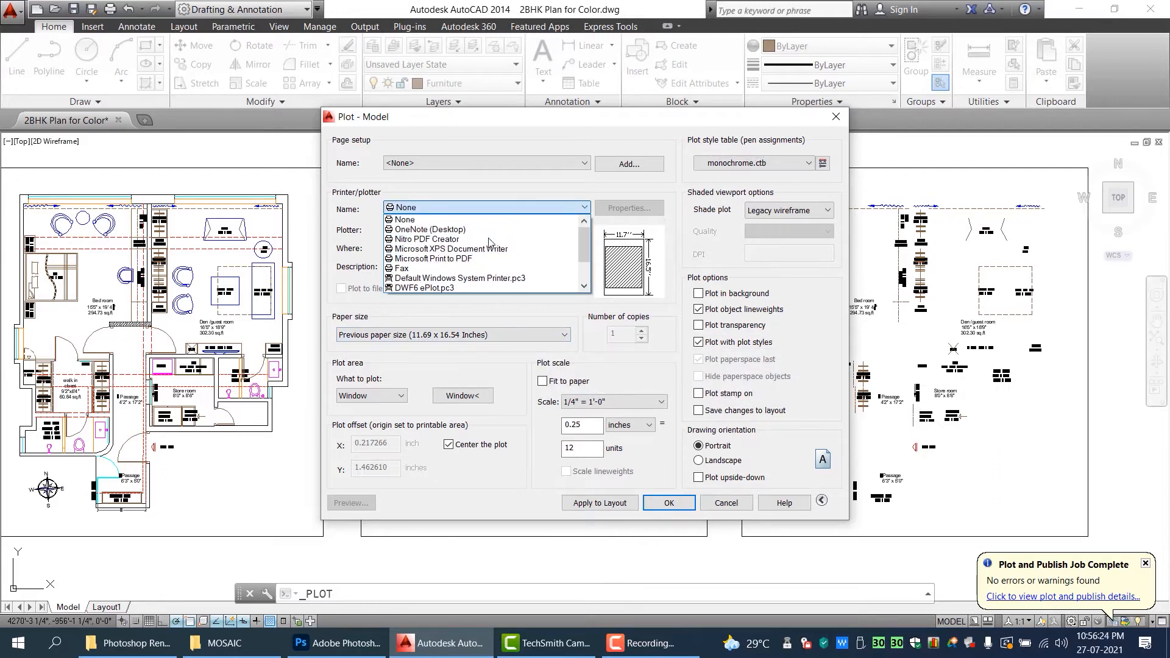
{"action": "scroll", "coordinate": [475, 262], "scroll_direction": "down", "scroll_amount": 2}
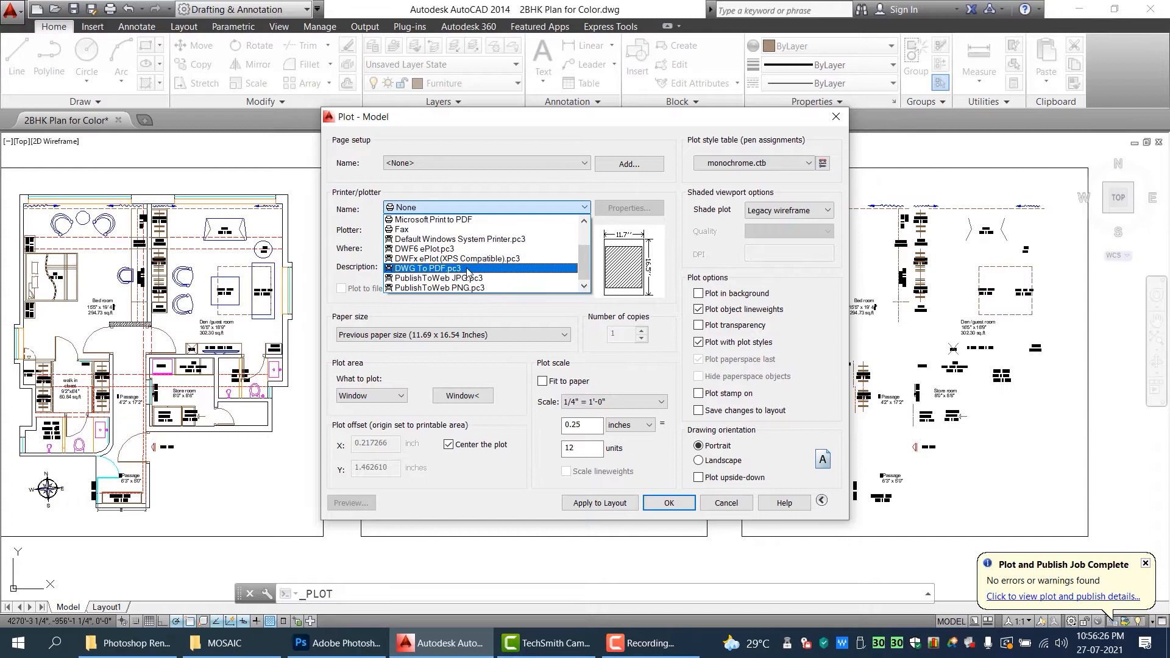
{"action": "left_click", "coordinate": [467, 269]}
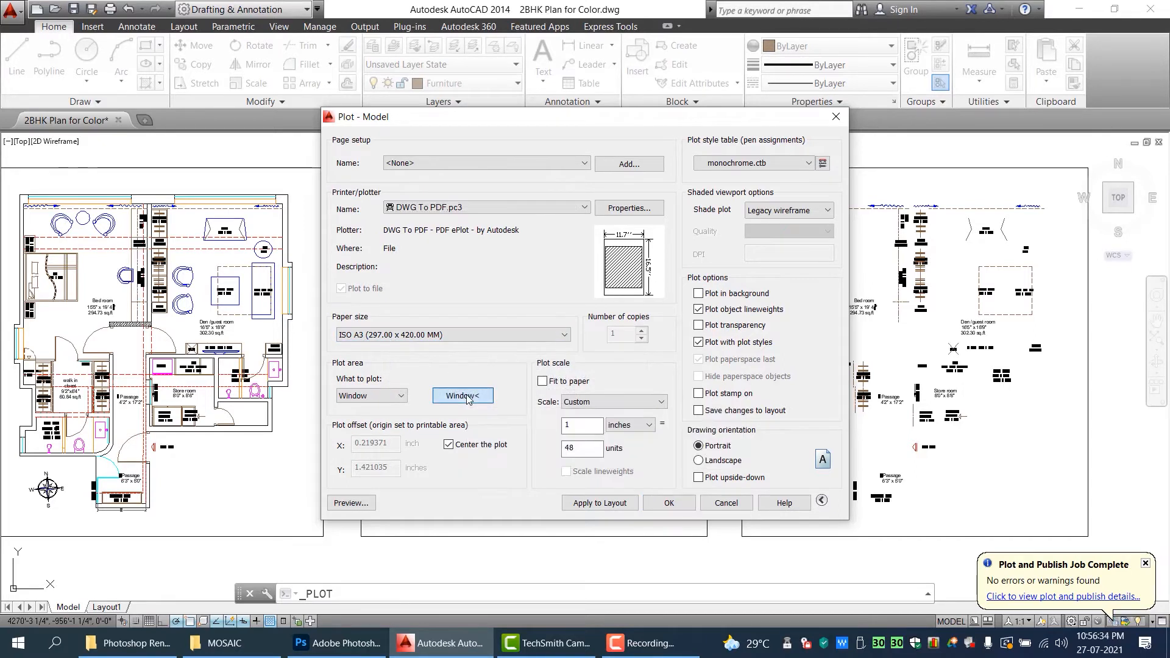
- Set the plot window to the frame around the unlabelled furniture plan and fit the plot to the paper
{"action": "left_click", "coordinate": [467, 396]}
{"action": "left_click", "coordinate": [361, 168]}
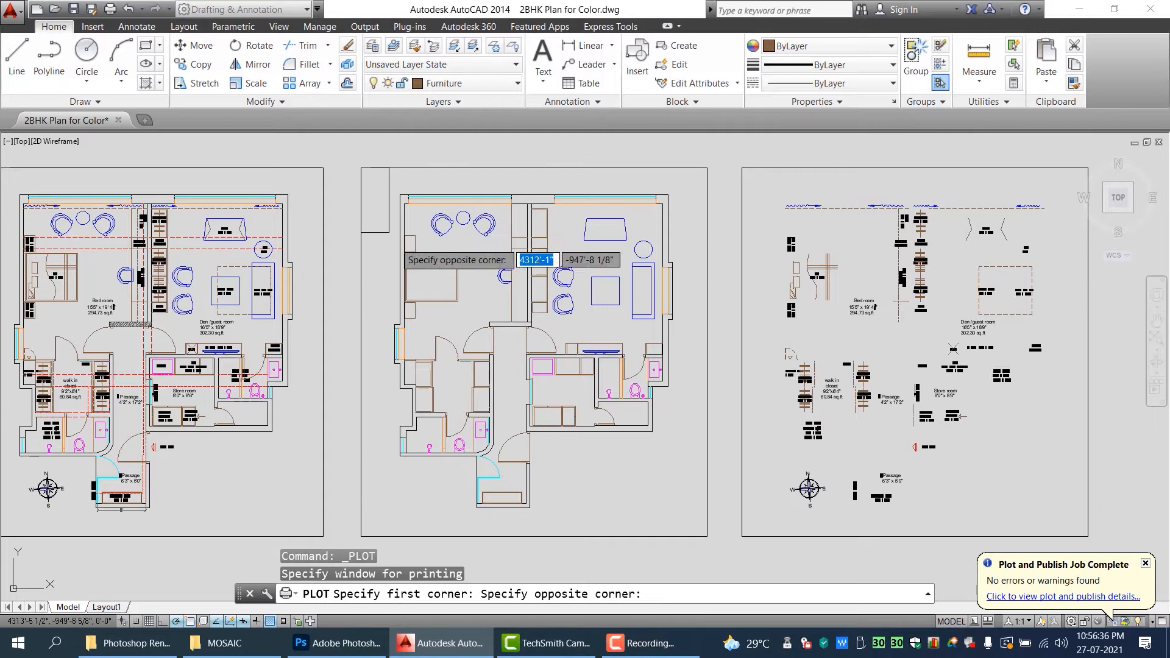
{"action": "left_click", "coordinate": [706, 536]}
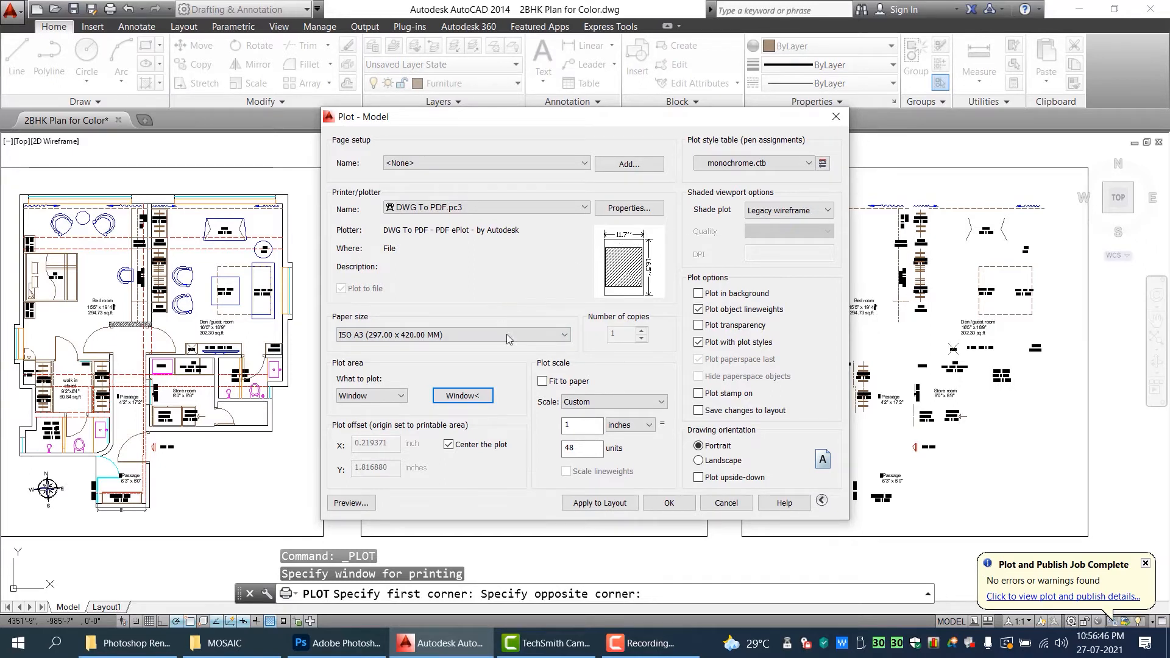
{"action": "left_click", "coordinate": [578, 384]}
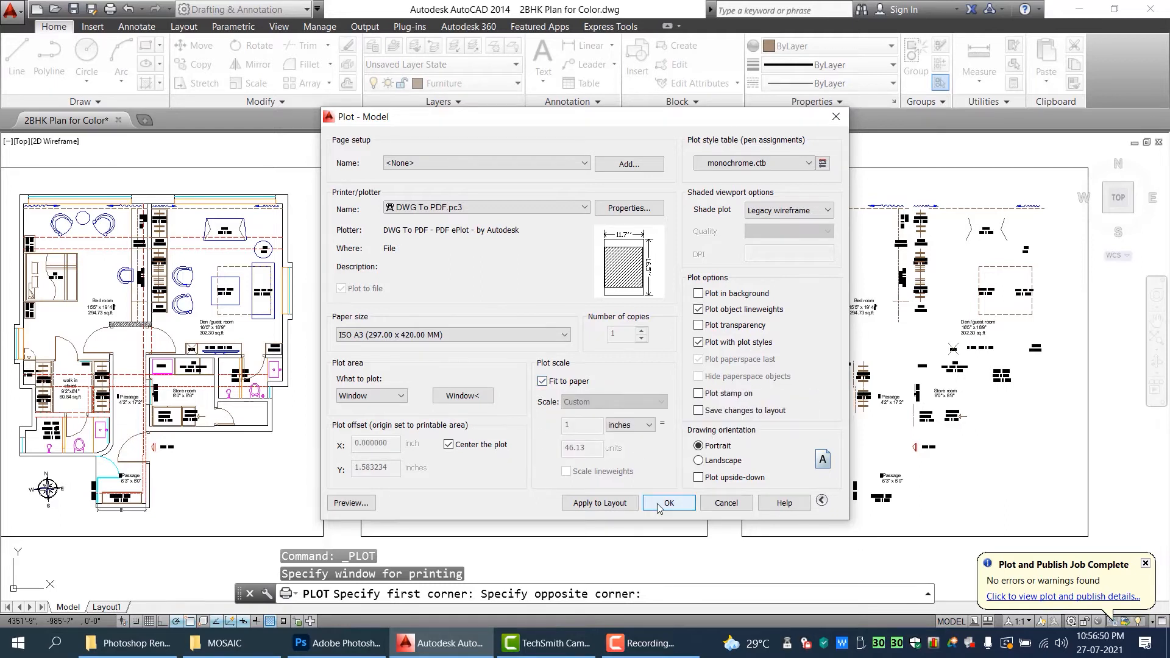
- Preview the furniture plan, plot it to 2BHK Plan for Color-Model.pdf in the Photoshop Render folder, and close the resulting PDF
{"action": "left_click", "coordinate": [351, 503]}
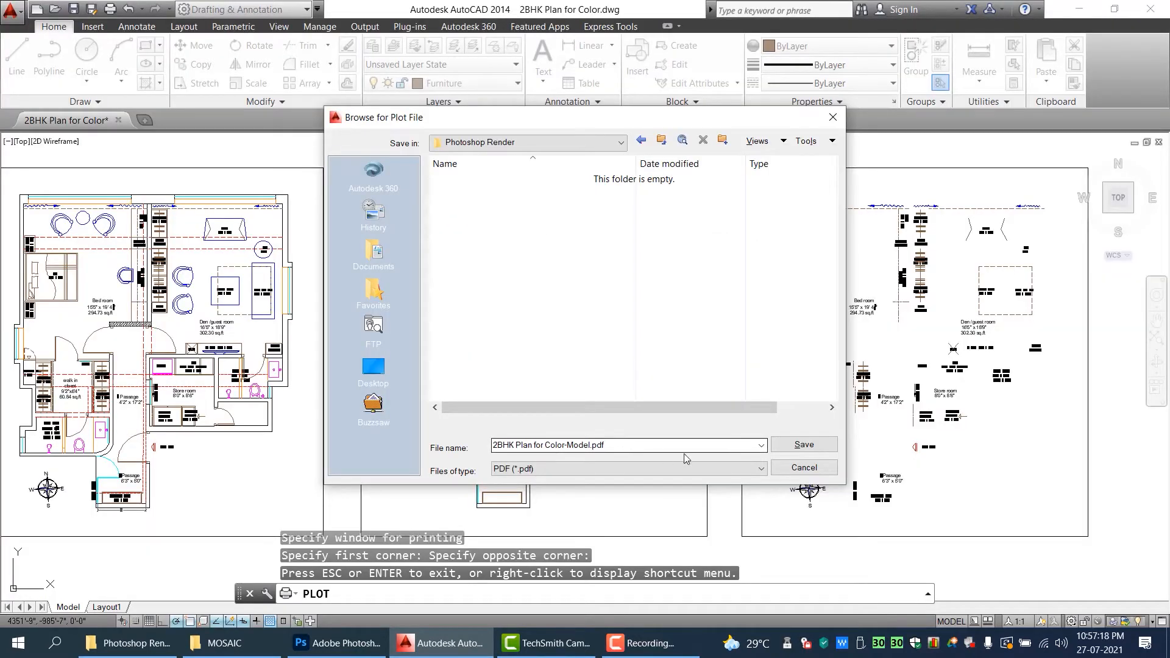
{"action": "left_click", "coordinate": [804, 446]}
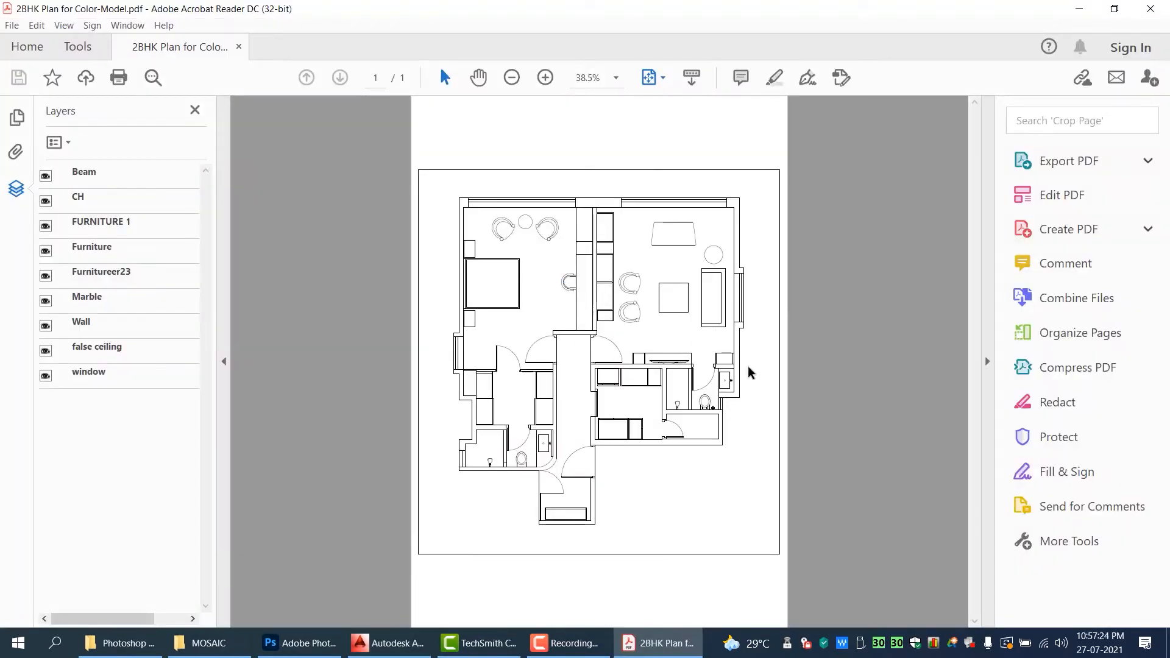
{"action": "left_click", "coordinate": [1152, 10]}
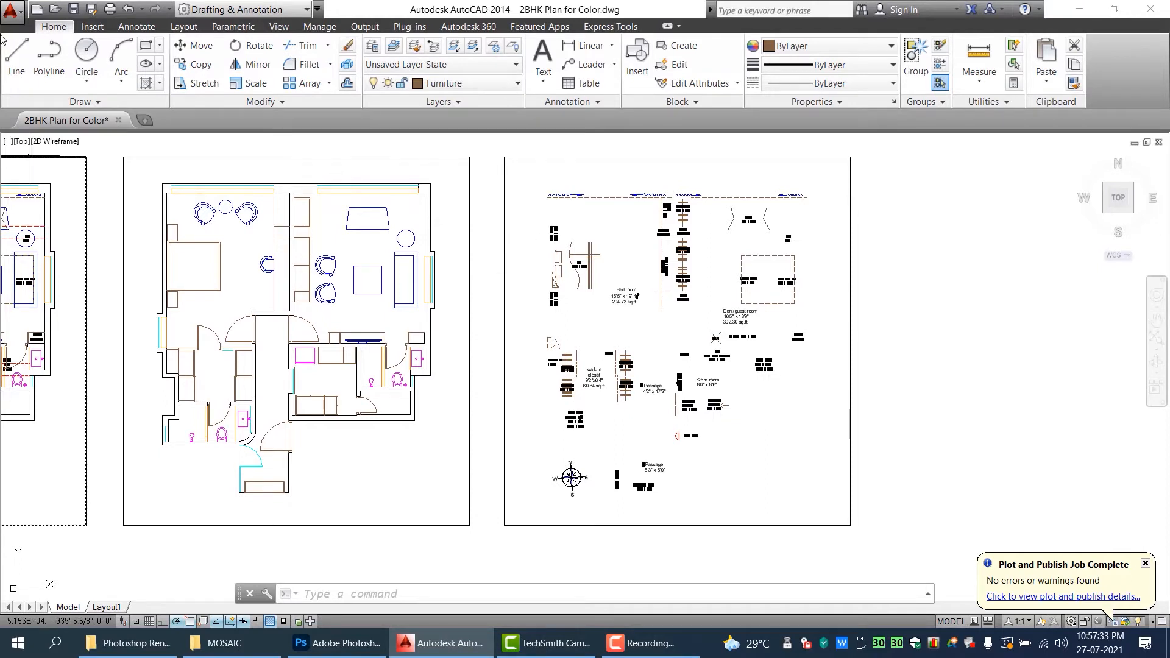
- Start another plot and reuse the page setup of the previous plot
{"action": "left_click", "coordinate": [11, 11]}
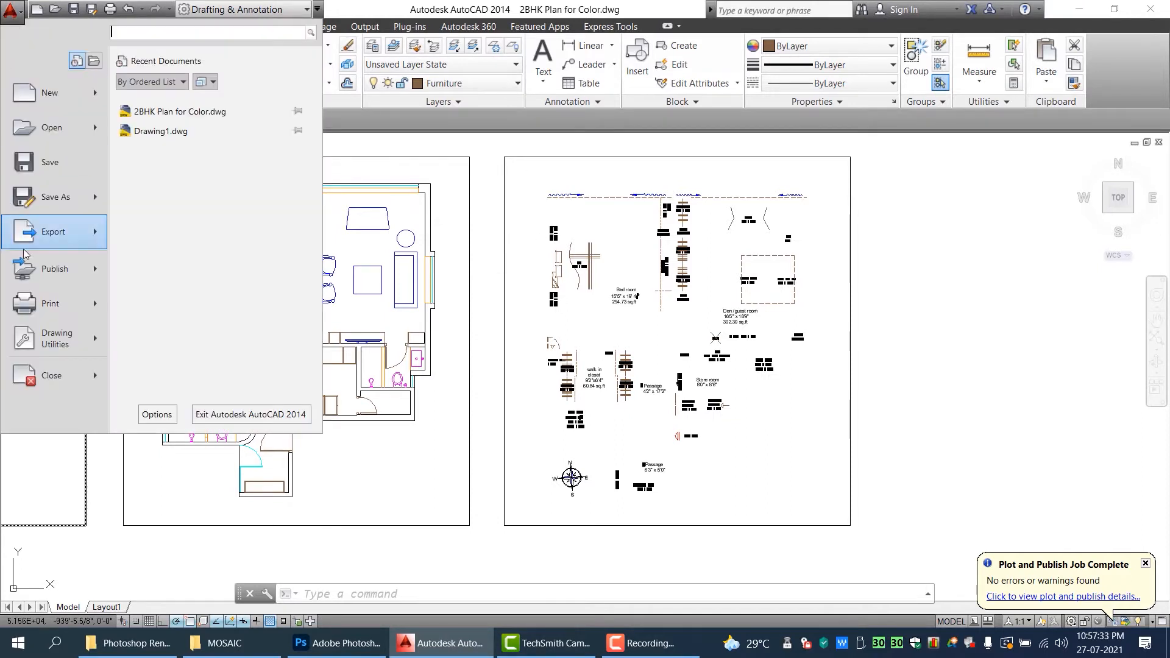
{"action": "left_click", "coordinate": [54, 303]}
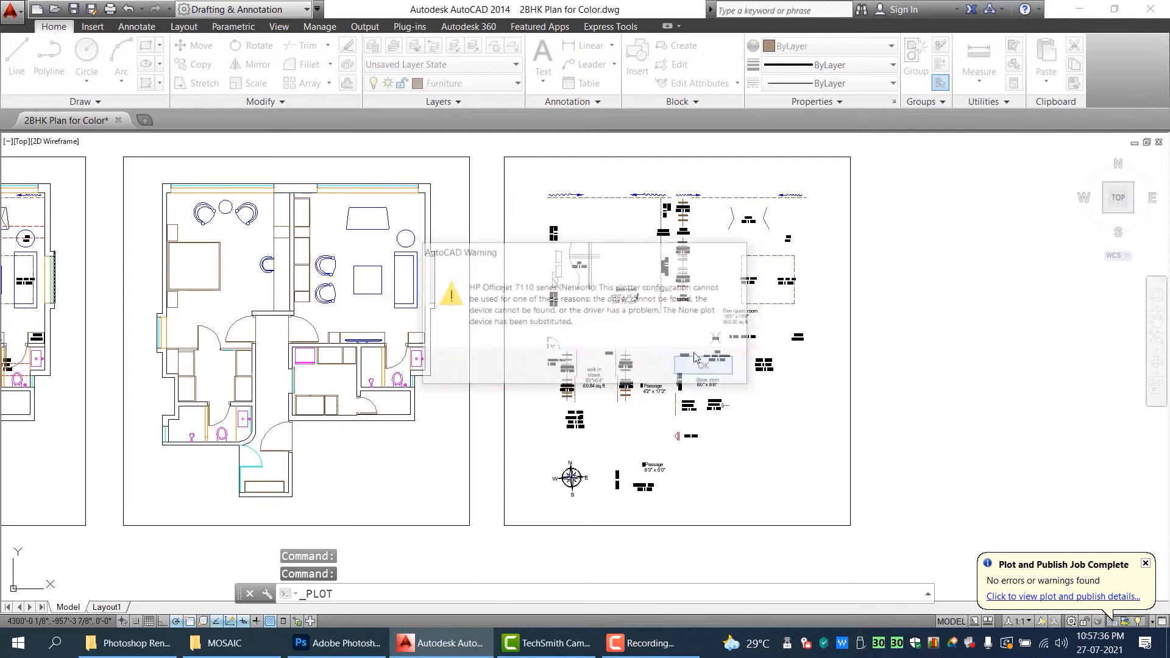
{"action": "left_click", "coordinate": [684, 363]}
{"action": "left_click", "coordinate": [512, 164]}
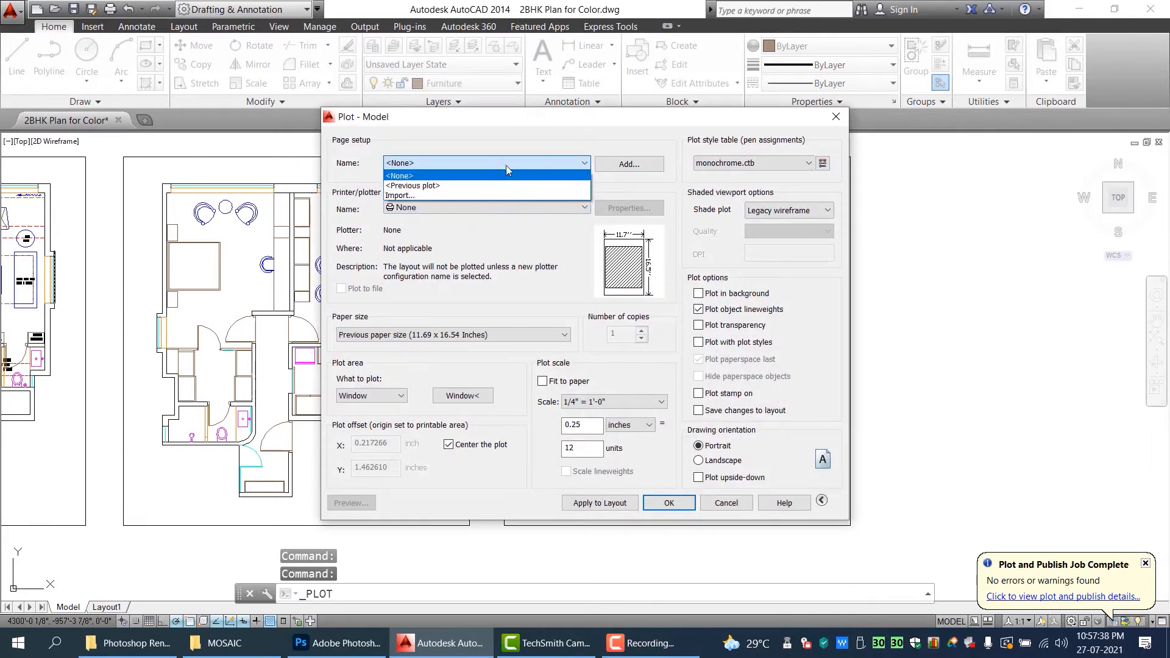
{"action": "left_click", "coordinate": [481, 186]}
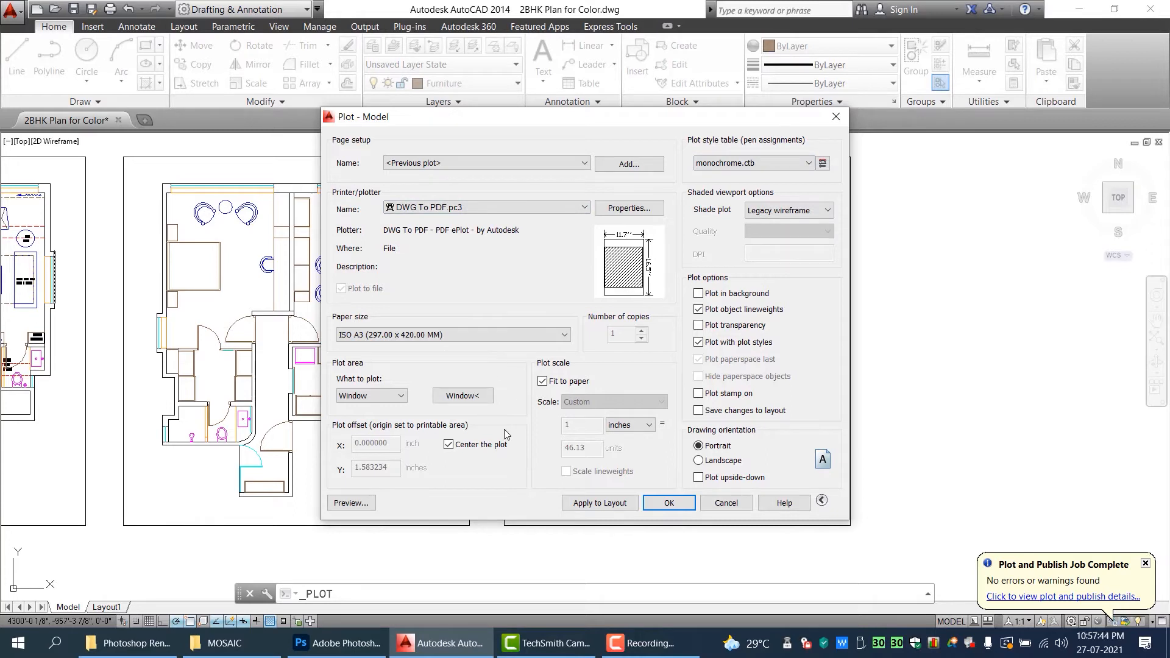
- Set the plot window to the frame around the sheet holding only text and symbols
{"action": "left_click", "coordinate": [466, 401]}
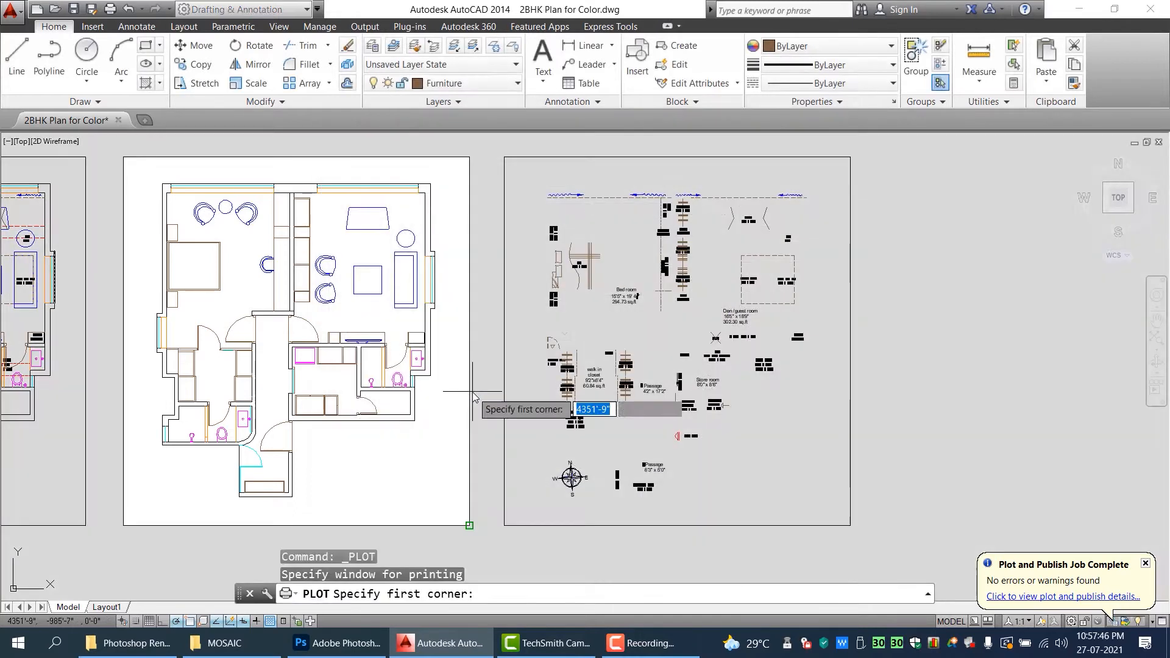
{"action": "left_click", "coordinate": [505, 157]}
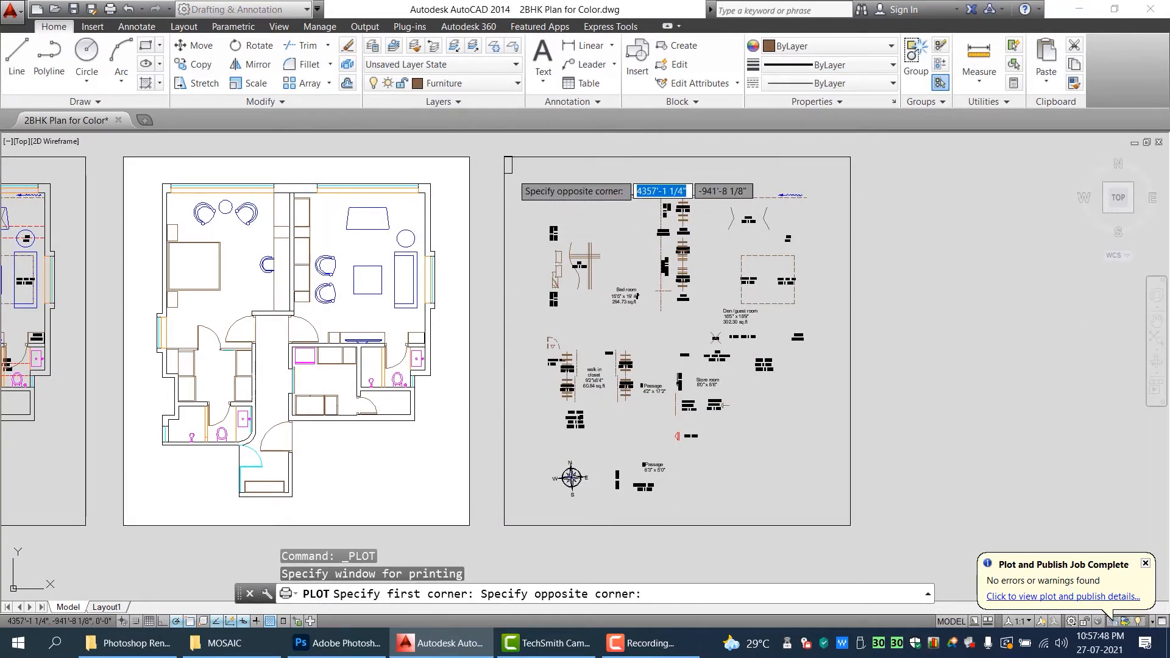
{"action": "left_click", "coordinate": [634, 201]}
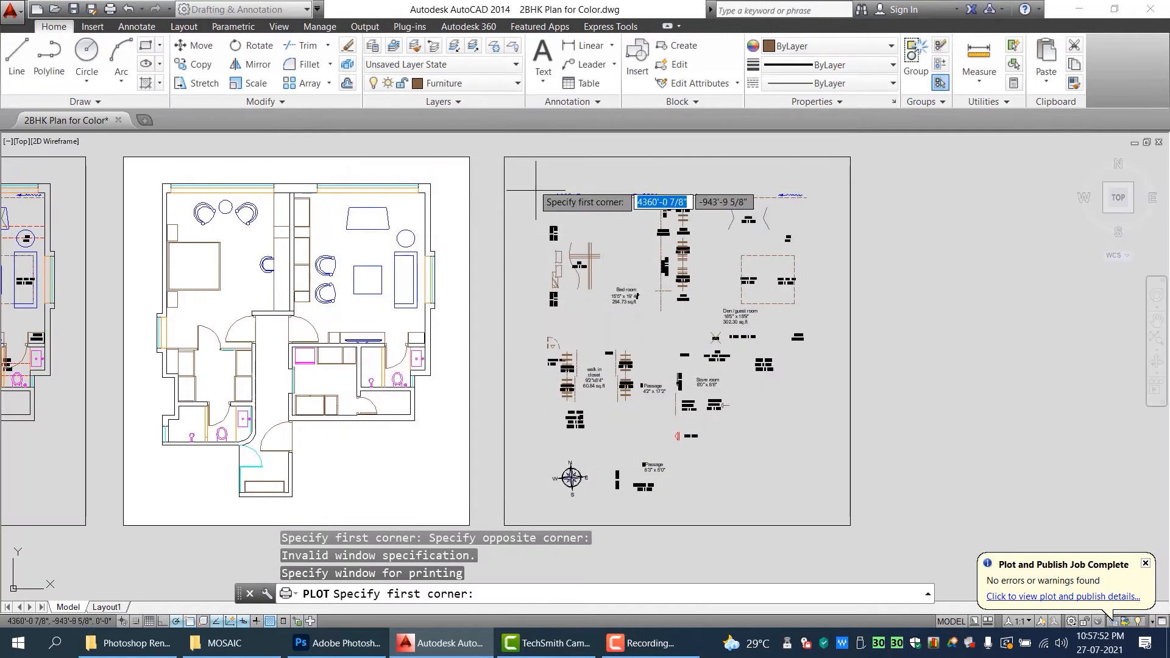
{"action": "left_click", "coordinate": [505, 158]}
{"action": "left_click", "coordinate": [851, 525]}
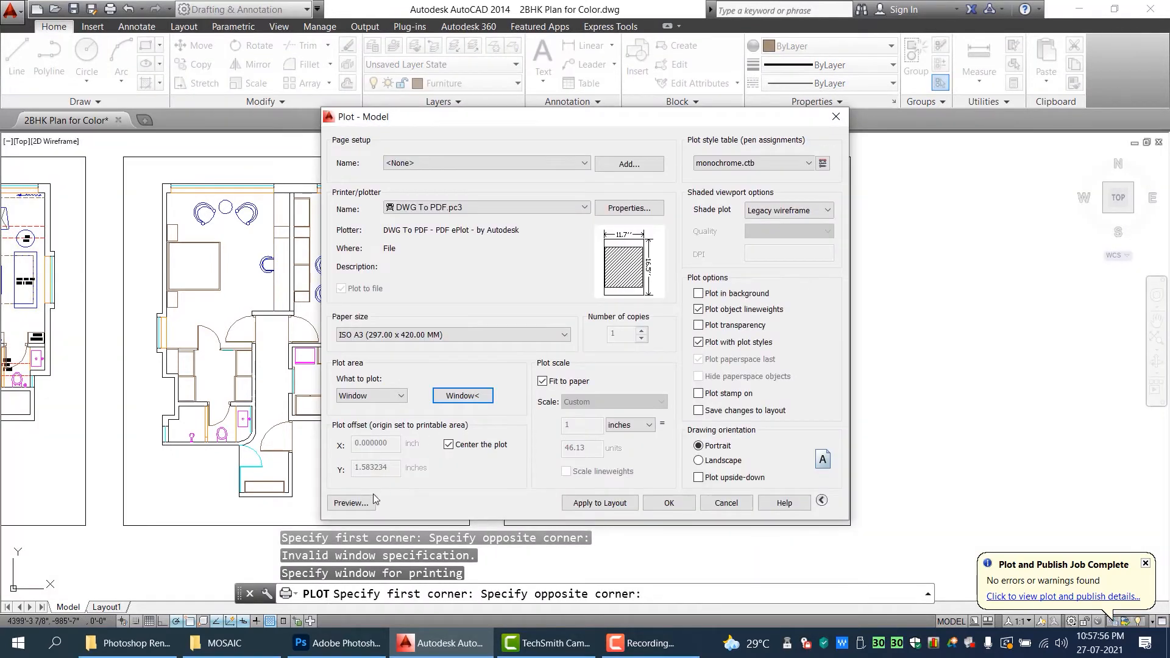
- Preview the text and symbols sheet and send it to plot
{"action": "left_click", "coordinate": [374, 496]}
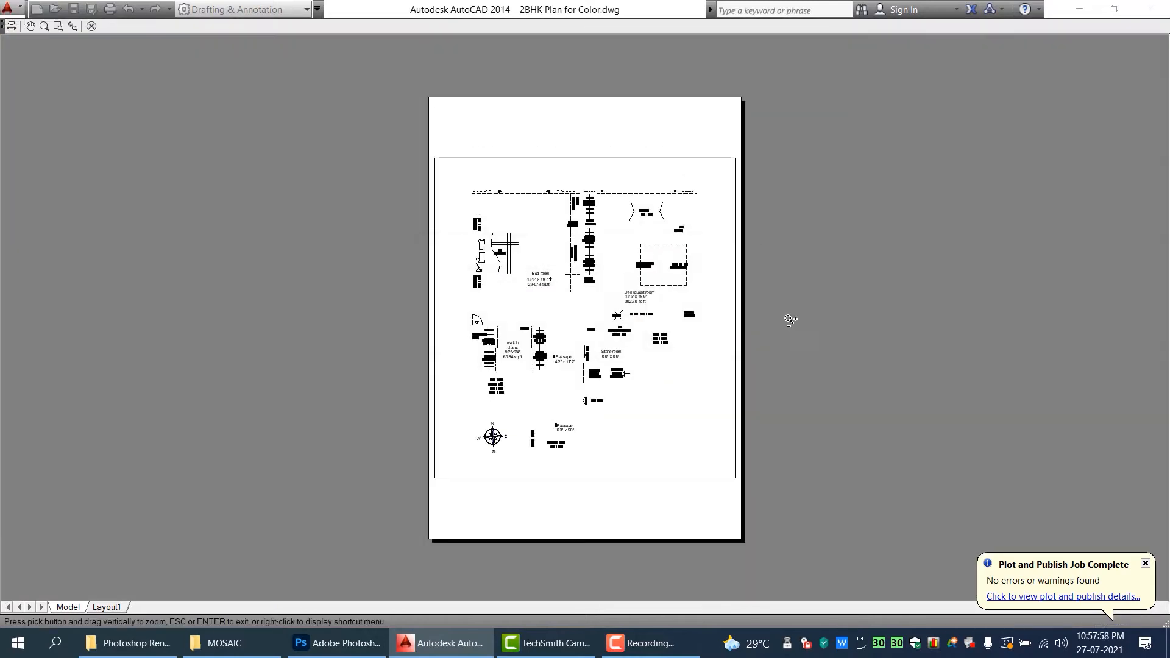
{"action": "right_click", "coordinate": [684, 150]}
{"action": "left_click", "coordinate": [726, 176]}
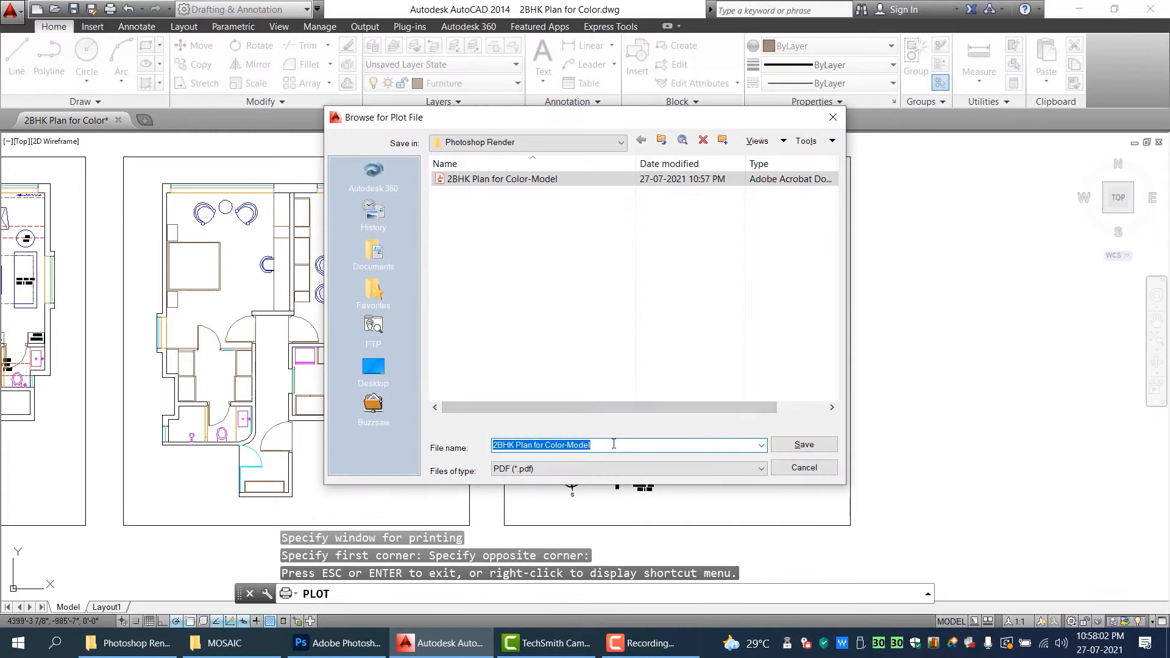
- Save the plot file as text in the Photoshop Render folder, and close the resulting PDF
{"action": "left_click", "coordinate": [614, 444]}
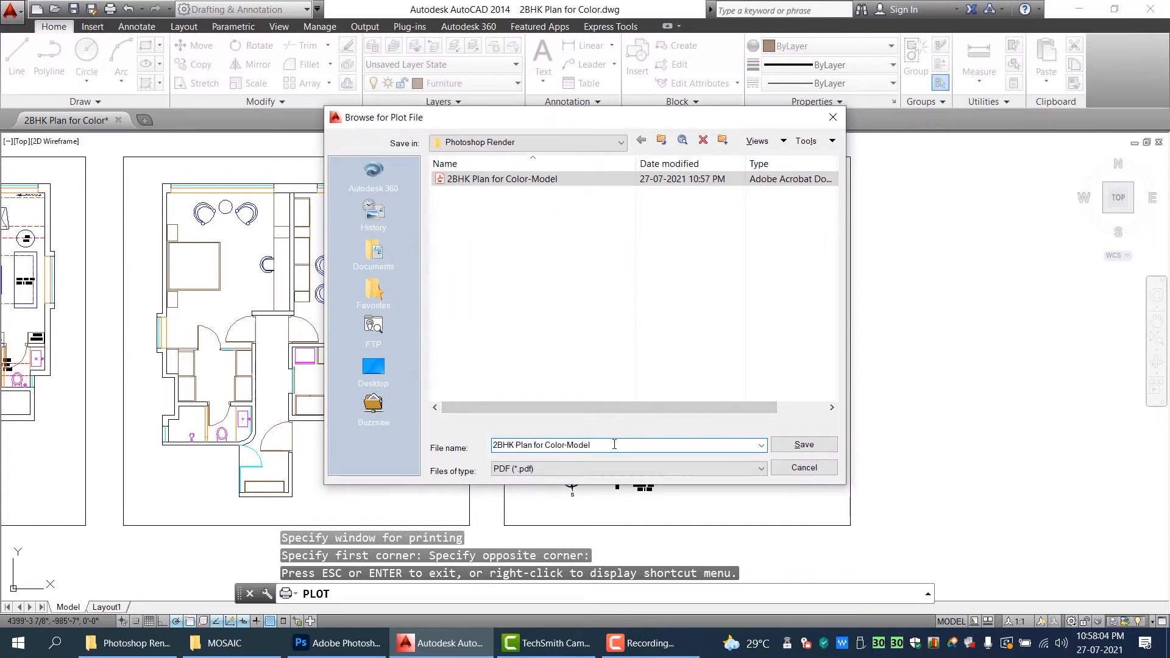
{"action": "key", "text": "BackSpace"}
{"action": "key", "text": "BackSpace"}
{"action": "key", "text": "BackSpace"}
{"action": "key", "text": "BackSpace"}
{"action": "key", "text": "BackSpace"}
{"action": "key", "text": "BackSpace"}
{"action": "key", "text": "BackSpace"}
{"action": "key", "text": "BackSpace"}
{"action": "key", "text": "BackSpace"}
{"action": "key", "text": "BackSpace"}
{"action": "key", "text": "BackSpace"}
{"action": "key", "text": "BackSpace"}
{"action": "key", "text": "BackSpace"}
{"action": "key", "text": "BackSpace"}
{"action": "key", "text": "BackSpace"}
{"action": "key", "text": "BackSpace"}
{"action": "key", "text": "BackSpace"}
{"action": "key", "text": "BackSpace"}
{"action": "key", "text": "BackSpace"}
{"action": "key", "text": "BackSpace"}
{"action": "left_click", "coordinate": [803, 445]}
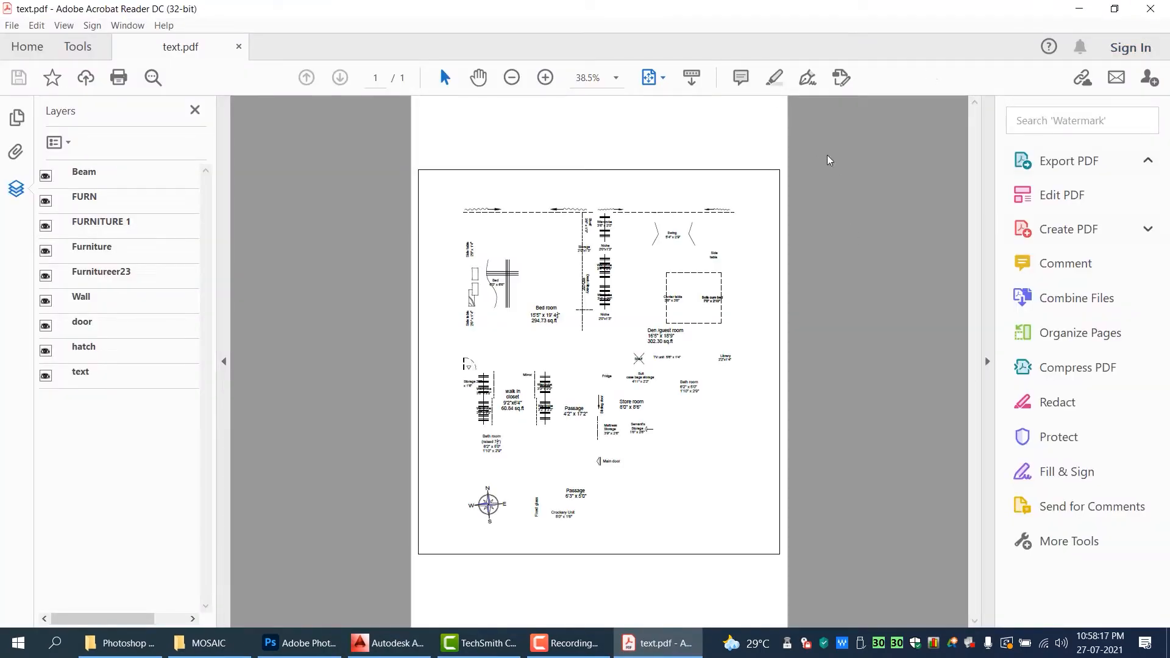
{"action": "key", "text": "alt+F4"}
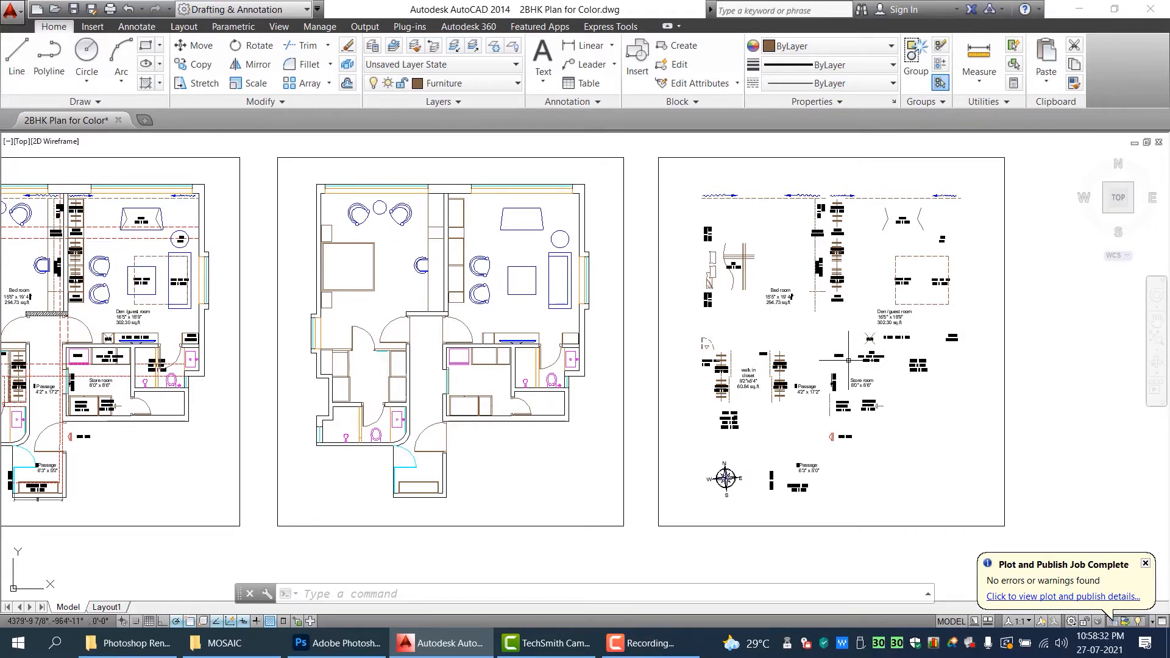
{"action": "scroll", "coordinate": [853, 299], "scroll_direction": "up", "scroll_amount": 2}
{"action": "scroll", "coordinate": [762, 314], "scroll_direction": "down", "scroll_amount": 3}
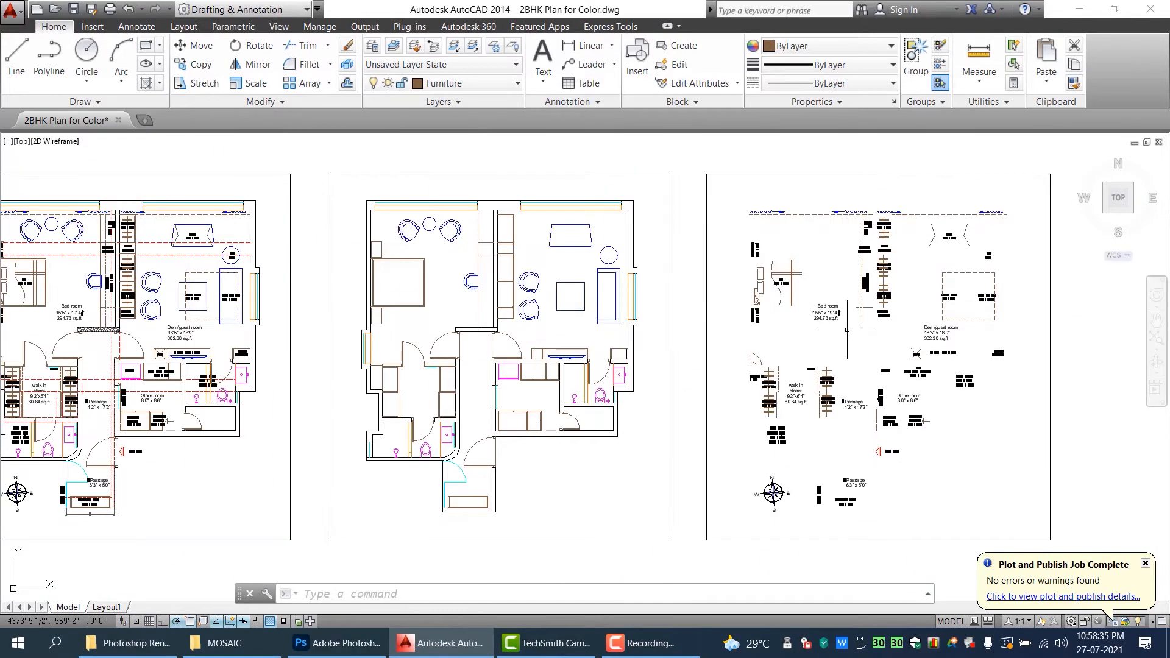
{"action": "scroll", "coordinate": [759, 317], "scroll_direction": "up", "scroll_amount": 1}
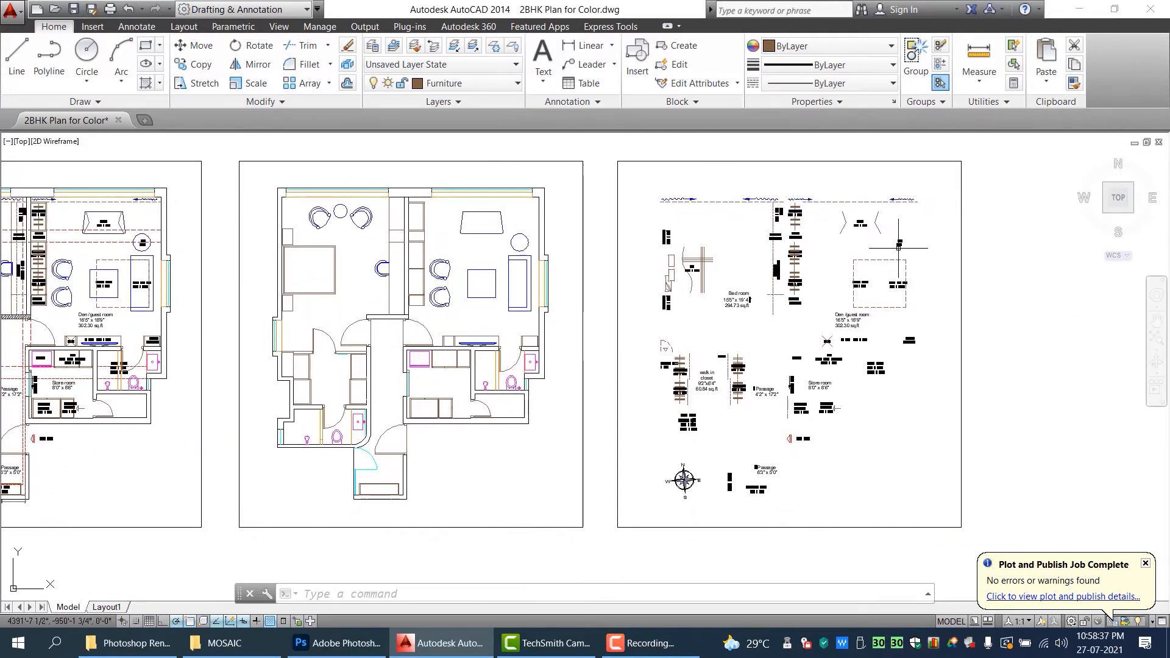
- Minimise the drawing, switch to the Photoshop Render folder in File Explorer and locate the two plotted PDFs
{"action": "left_click", "coordinate": [1079, 8]}
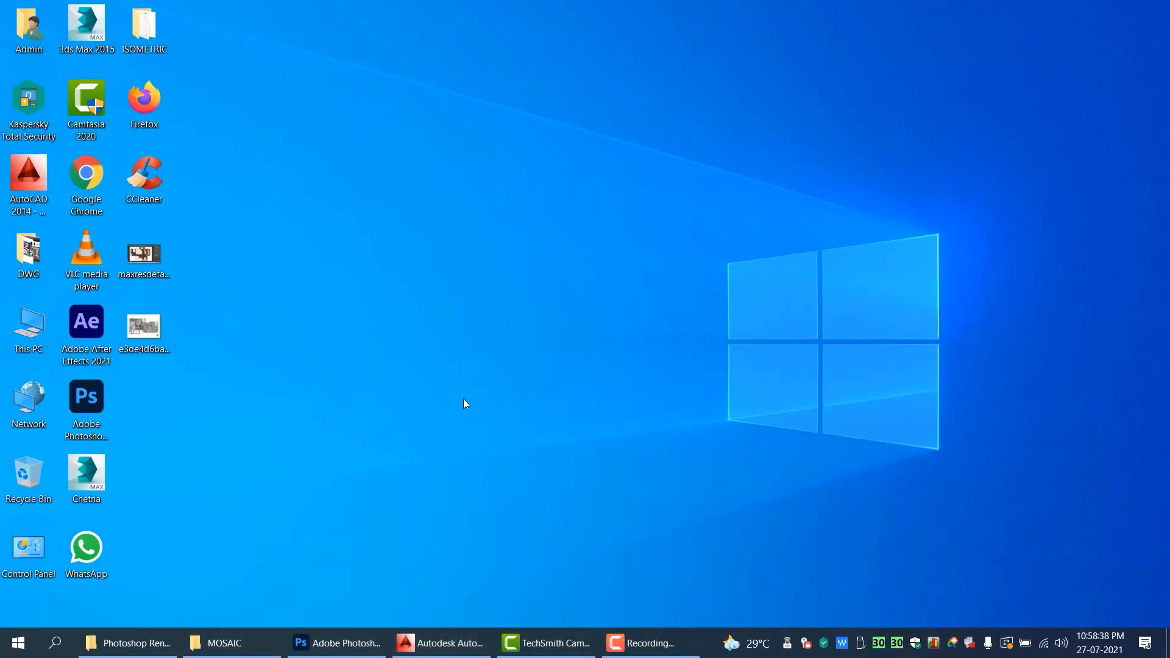
{"action": "left_click", "coordinate": [160, 645]}
{"action": "left_click", "coordinate": [201, 185]}
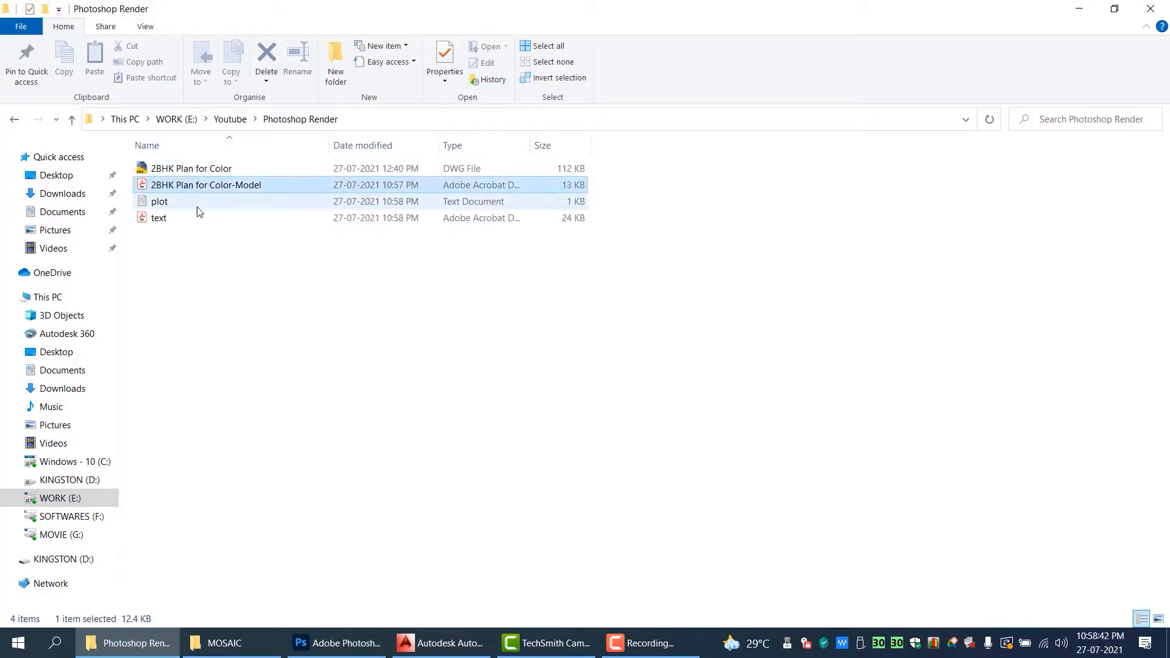
{"action": "left_click", "coordinate": [199, 218]}
- Open the 2BHK Plan for Color-Model PDF with Adobe Photoshop 2021 and import its page at 300 pixels/inch in RGB Color
{"action": "left_click", "coordinate": [215, 186]}
{"action": "right_click", "coordinate": [217, 192]}
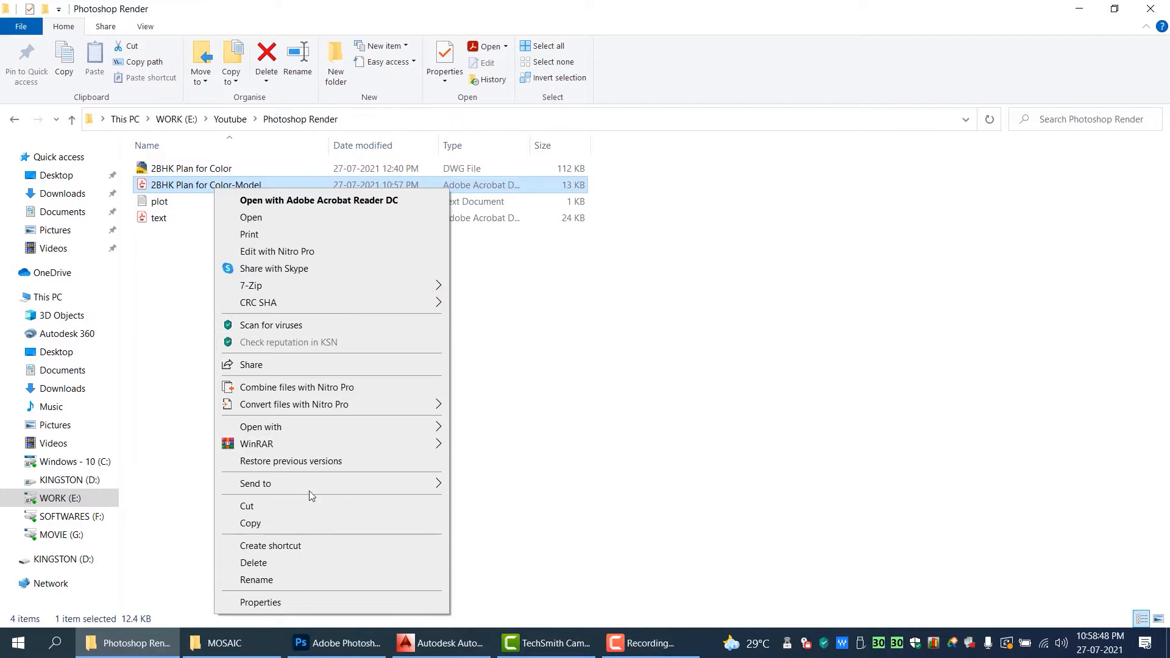
{"action": "mouse_move", "coordinate": [323, 428]}
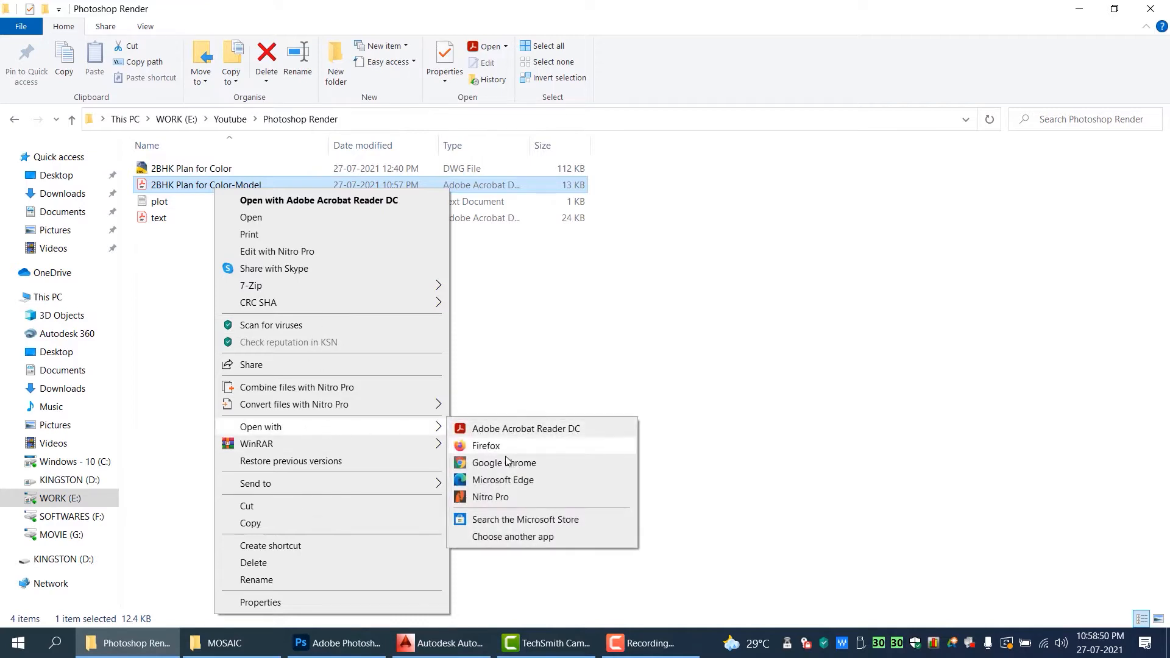
{"action": "left_click", "coordinate": [525, 538]}
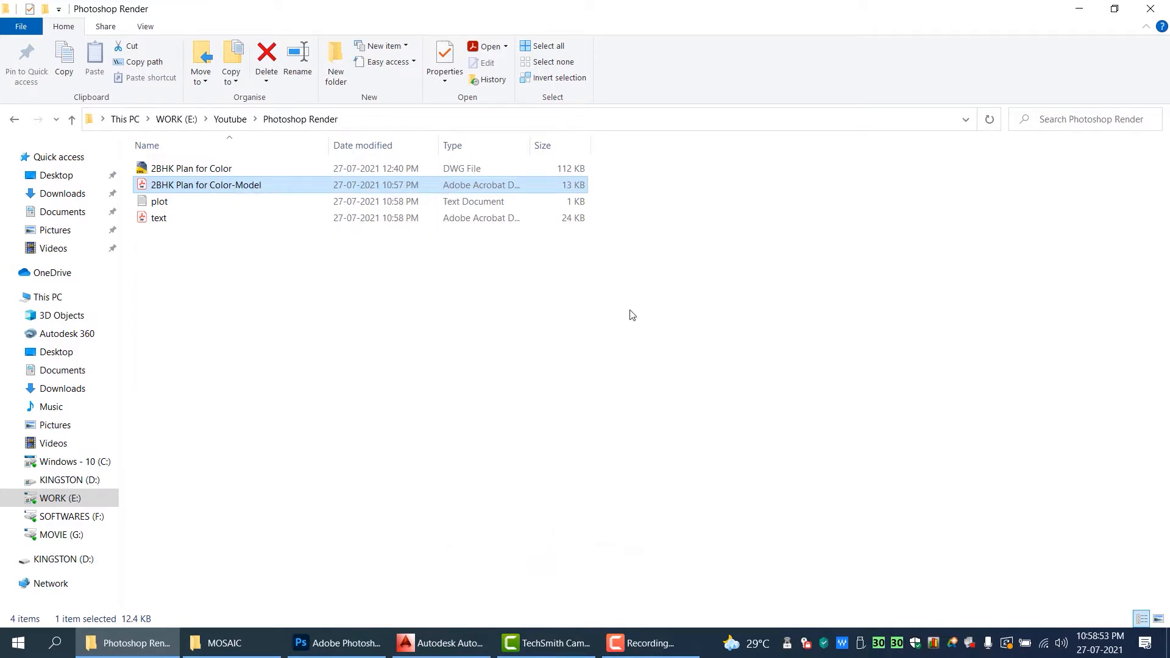
{"action": "scroll", "coordinate": [730, 393], "scroll_direction": "down", "scroll_amount": 1}
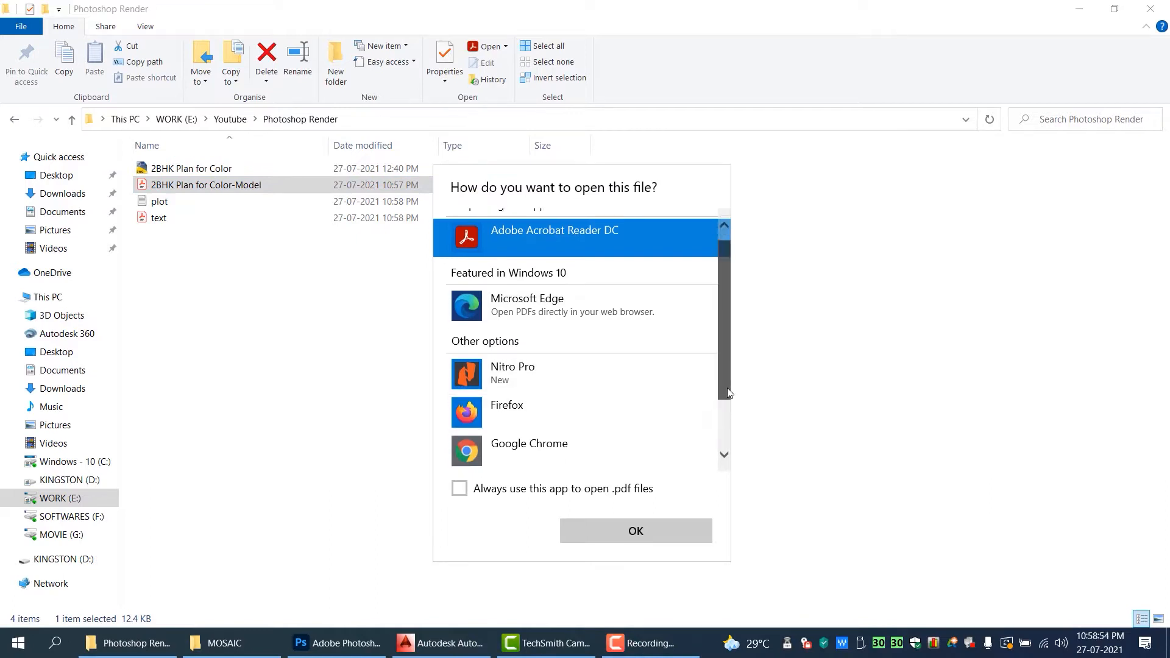
{"action": "scroll", "coordinate": [729, 393], "scroll_direction": "down", "scroll_amount": 2}
{"action": "left_click", "coordinate": [512, 450]}
{"action": "scroll", "coordinate": [583, 378], "scroll_direction": "down", "scroll_amount": 3}
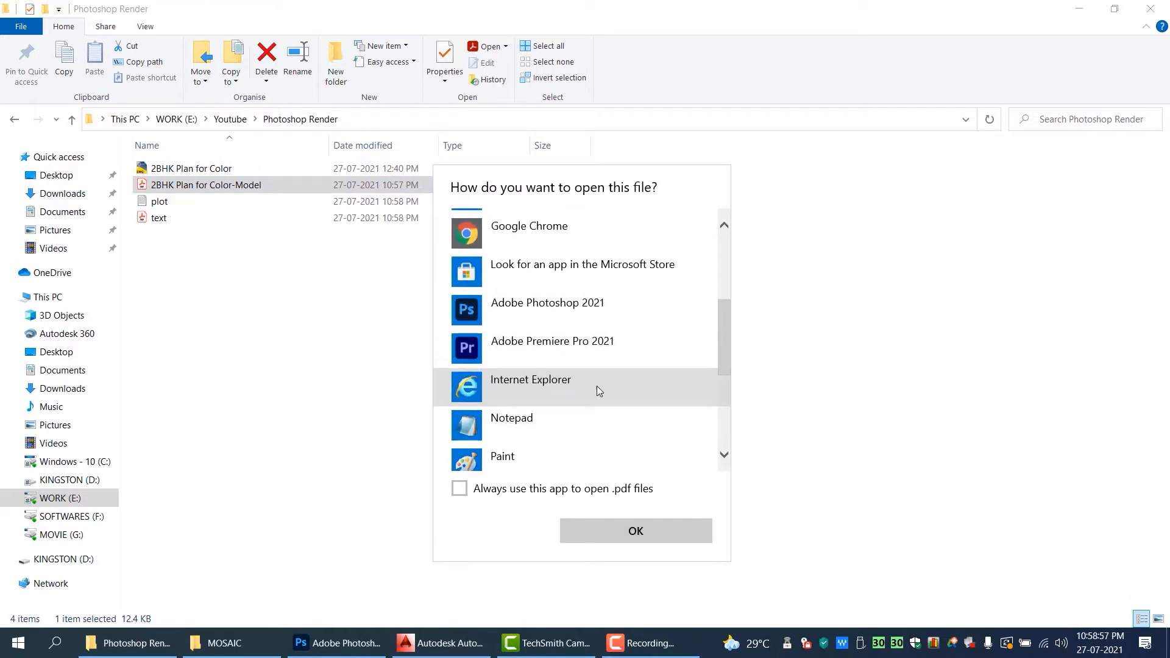
{"action": "left_click", "coordinate": [591, 294]}
{"action": "left_click", "coordinate": [637, 531]}
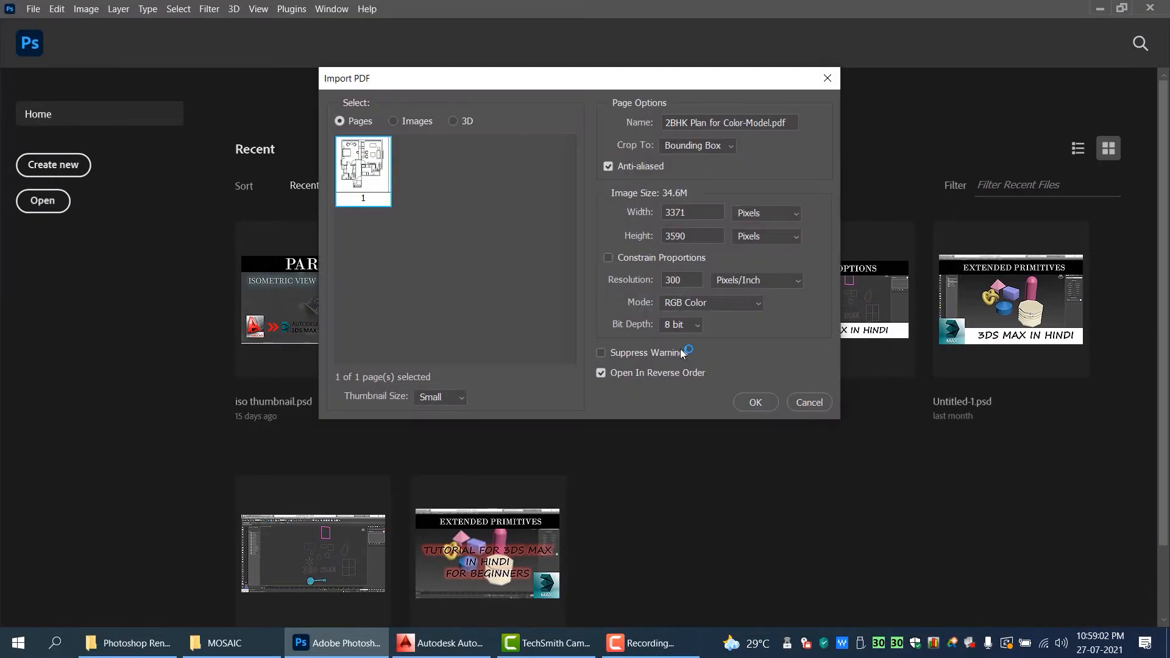
{"action": "left_click", "coordinate": [756, 403]}
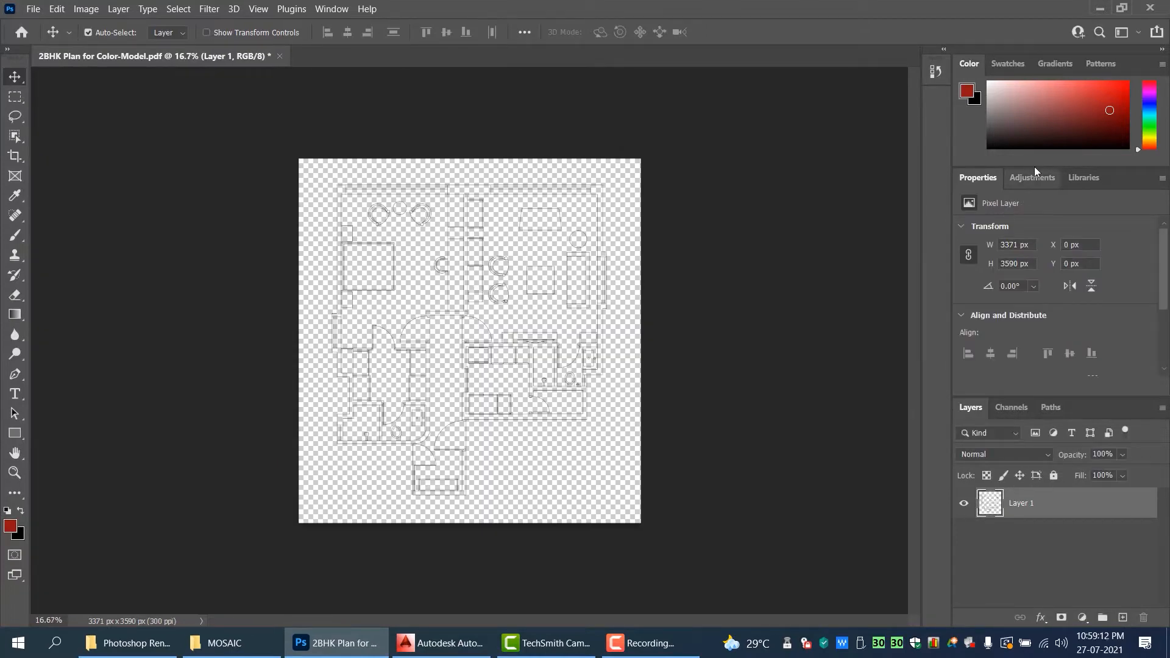
- Return to the Photoshop Render folder, open the text PDF in Adobe Photoshop 2021 and import its page at 300 pixels/inch
{"action": "left_click", "coordinate": [1100, 9]}
{"action": "right_click", "coordinate": [224, 223]}
{"action": "left_click", "coordinate": [222, 220]}
{"action": "right_click", "coordinate": [222, 220]}
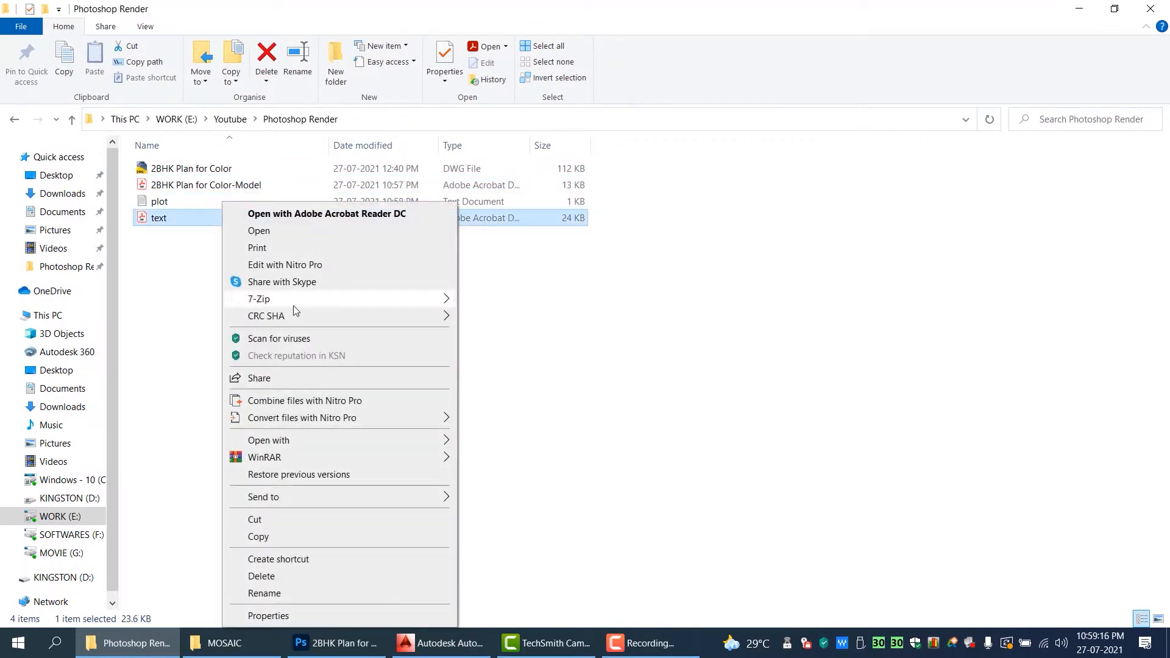
{"action": "mouse_move", "coordinate": [335, 441]}
{"action": "left_click", "coordinate": [530, 461]}
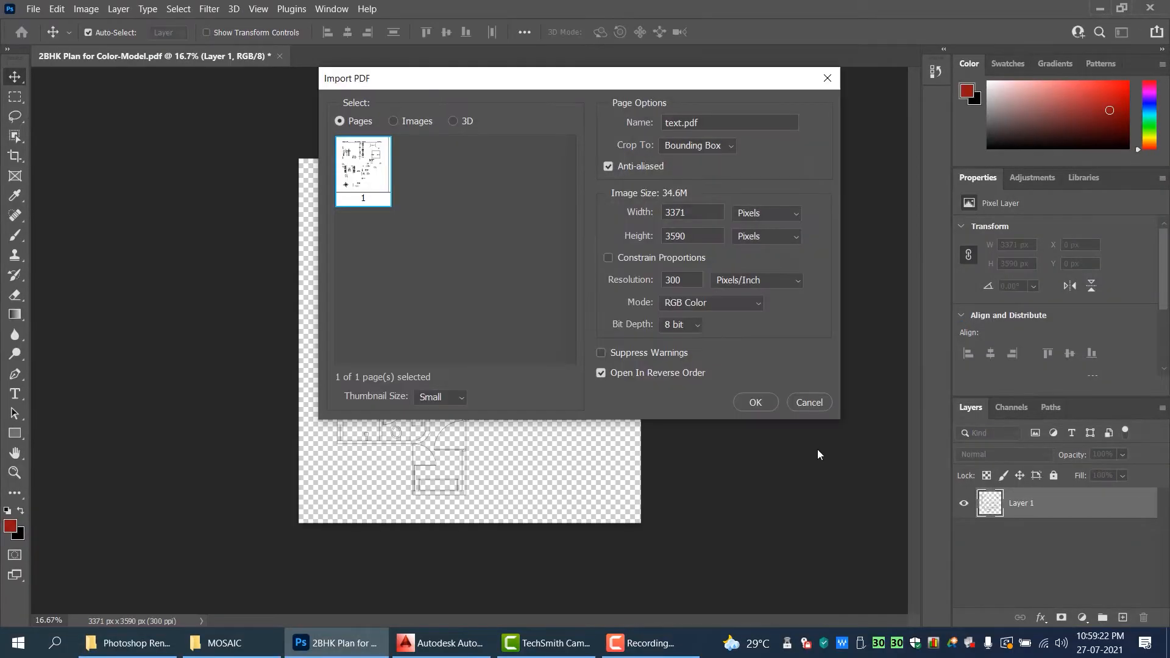
{"action": "left_click", "coordinate": [766, 405]}
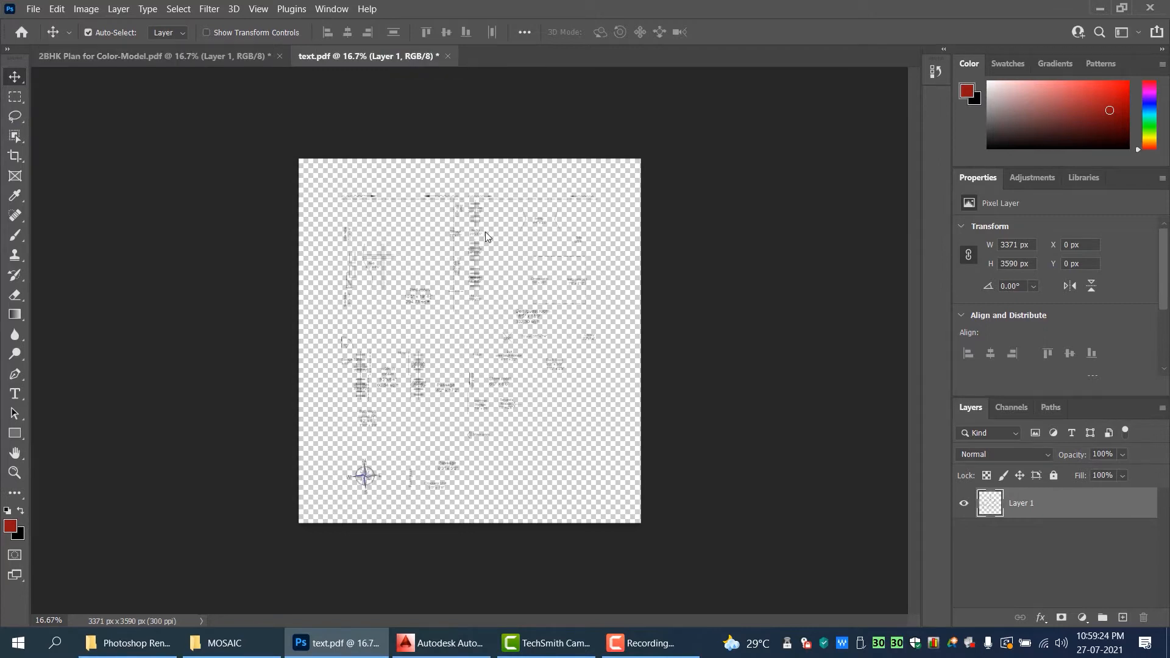
- Rename the layer of the text.pdf document as text
{"action": "double_click", "coordinate": [1034, 506]}
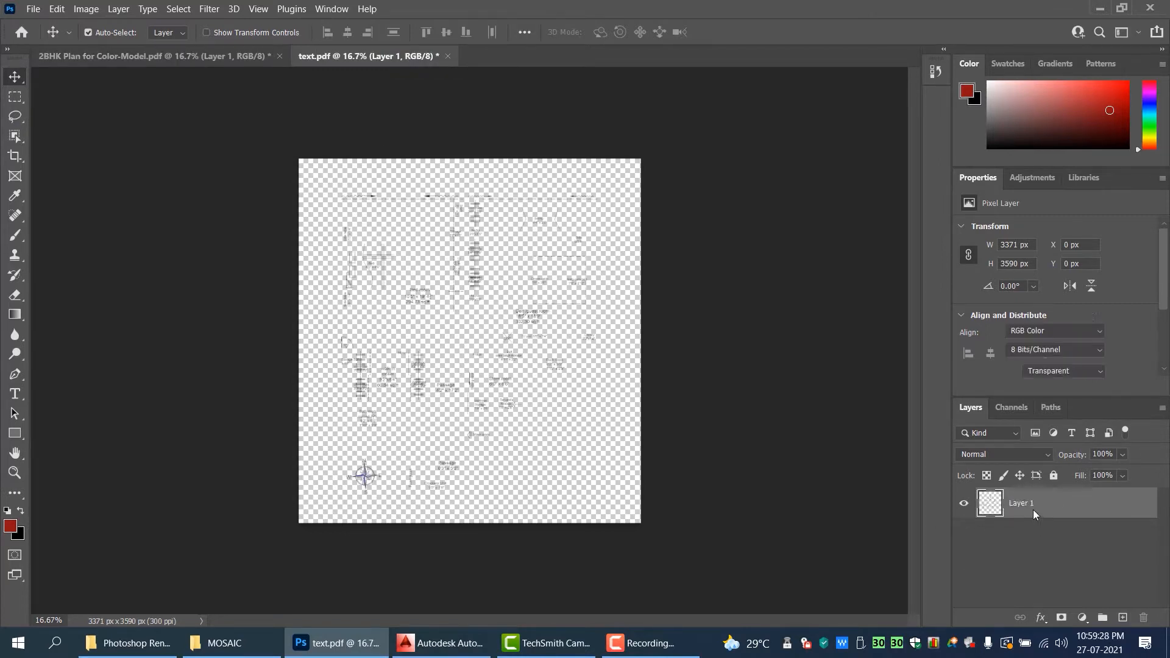
{"action": "type", "text": "text"}
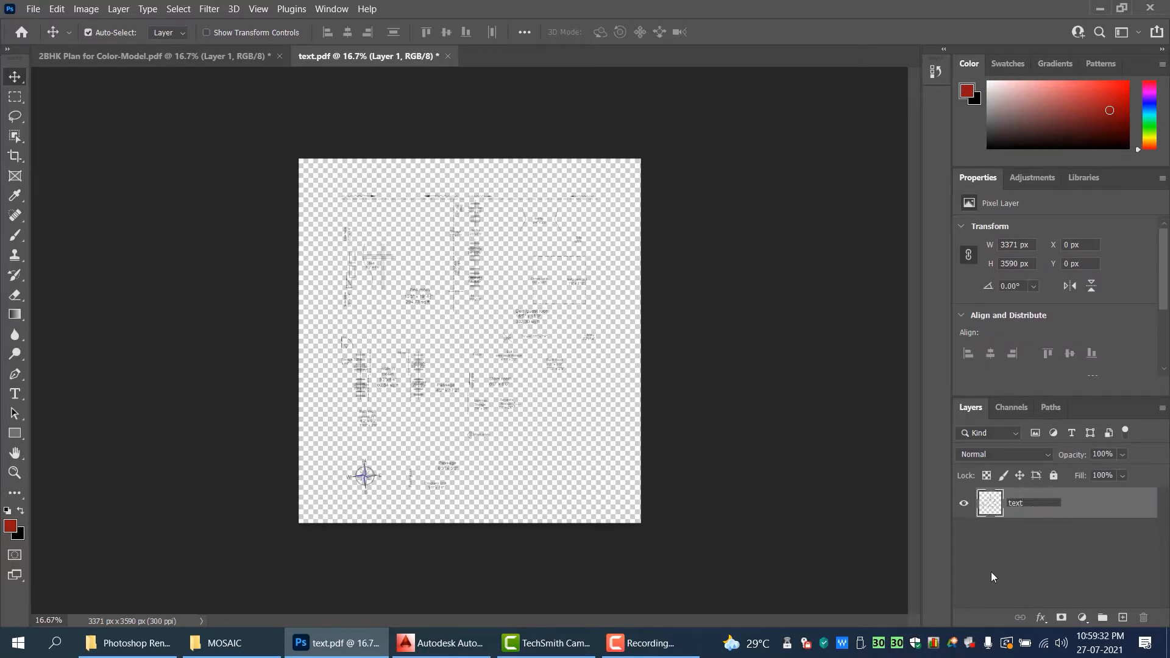
{"action": "key", "text": "Return"}
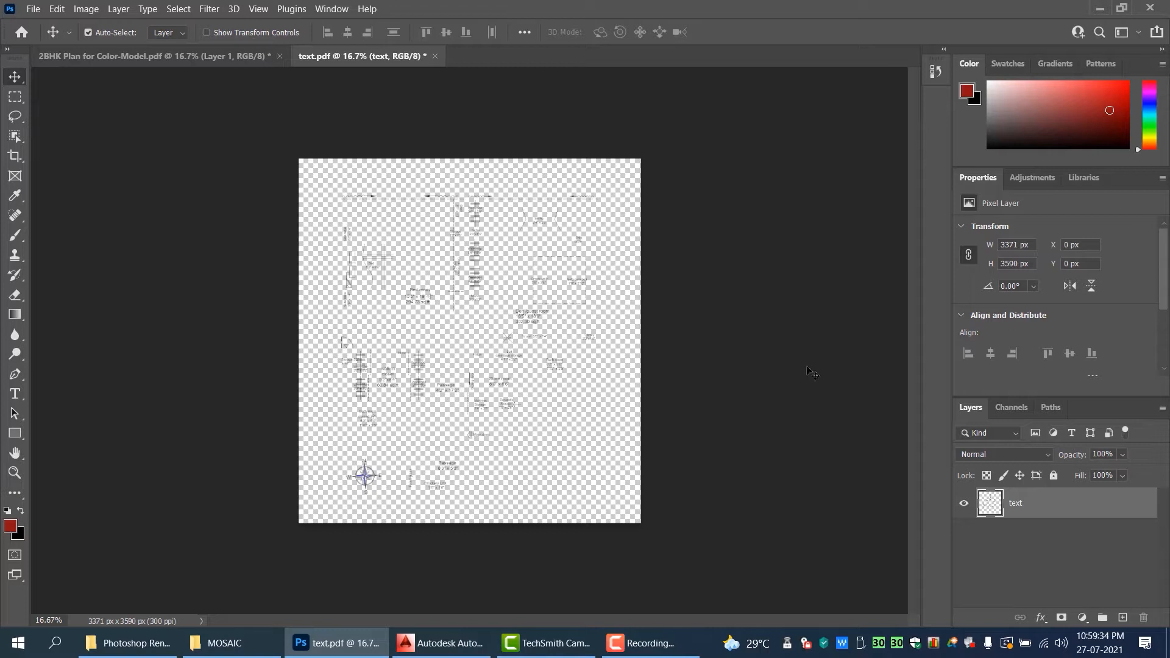
- Duplicate the text layer into the 2BHK Plan for Color-Model.pdf document under the name text
{"action": "right_click", "coordinate": [1030, 505]}
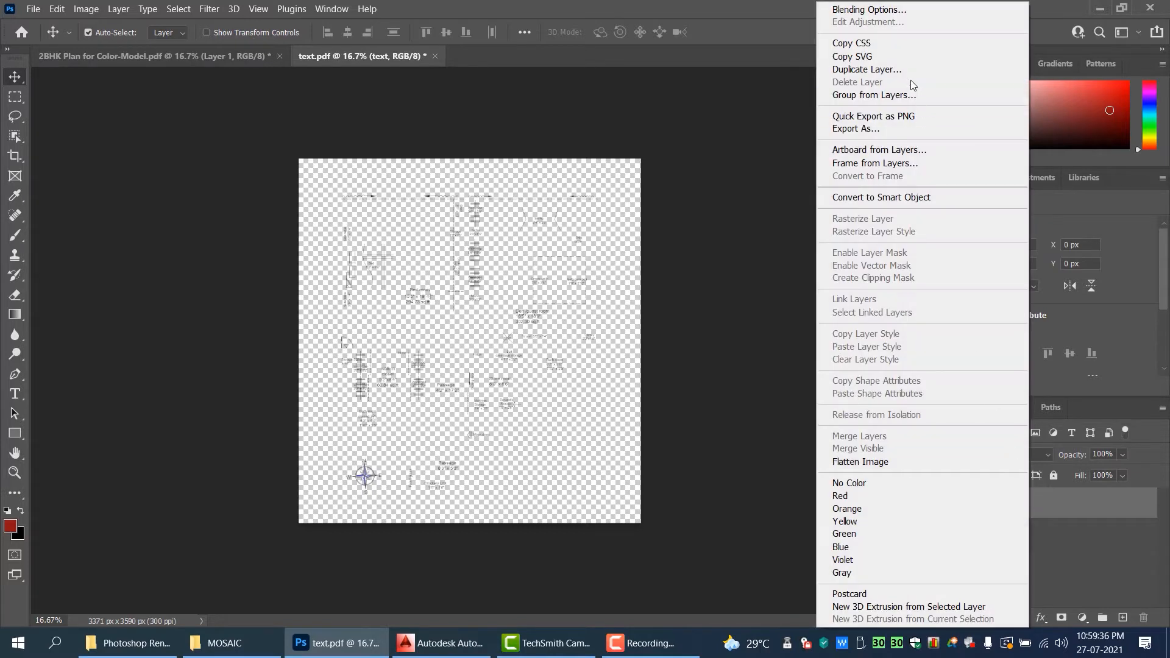
{"action": "left_click", "coordinate": [909, 71]}
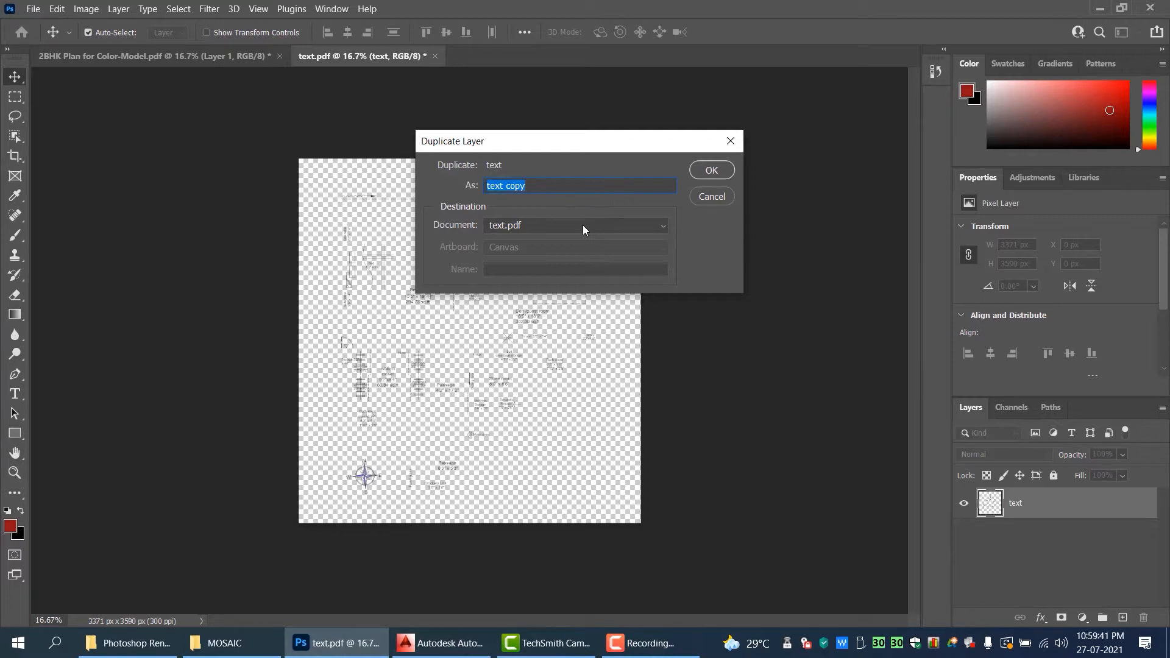
{"action": "left_click", "coordinate": [657, 227]}
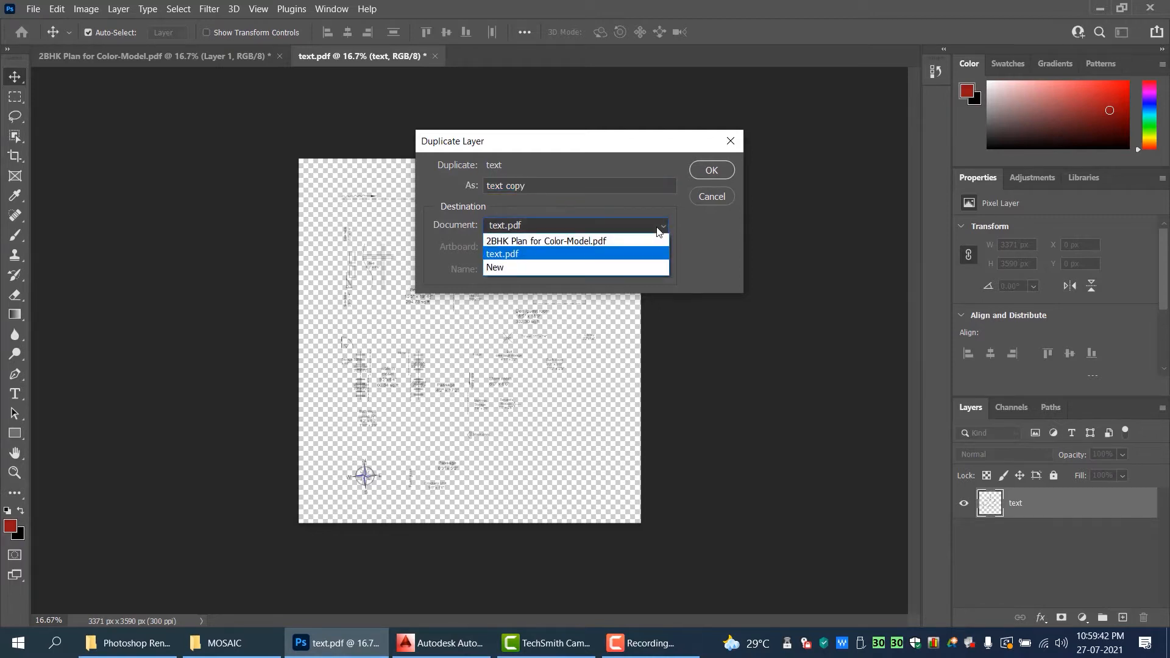
{"action": "left_click", "coordinate": [544, 242]}
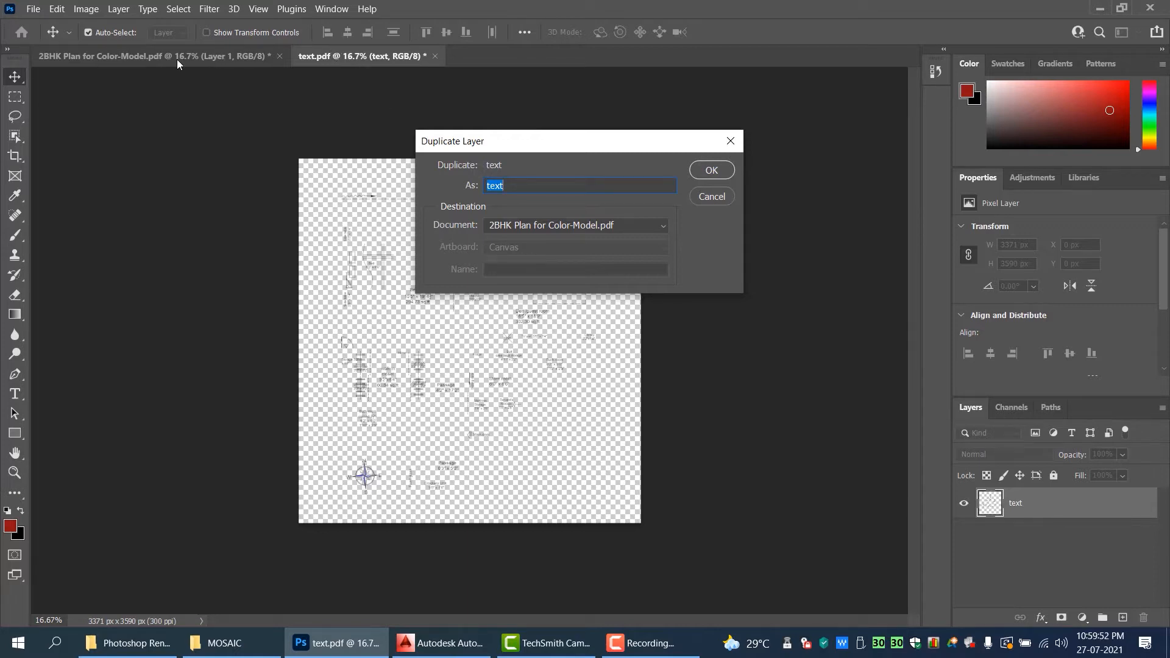
{"action": "left_click", "coordinate": [711, 171]}
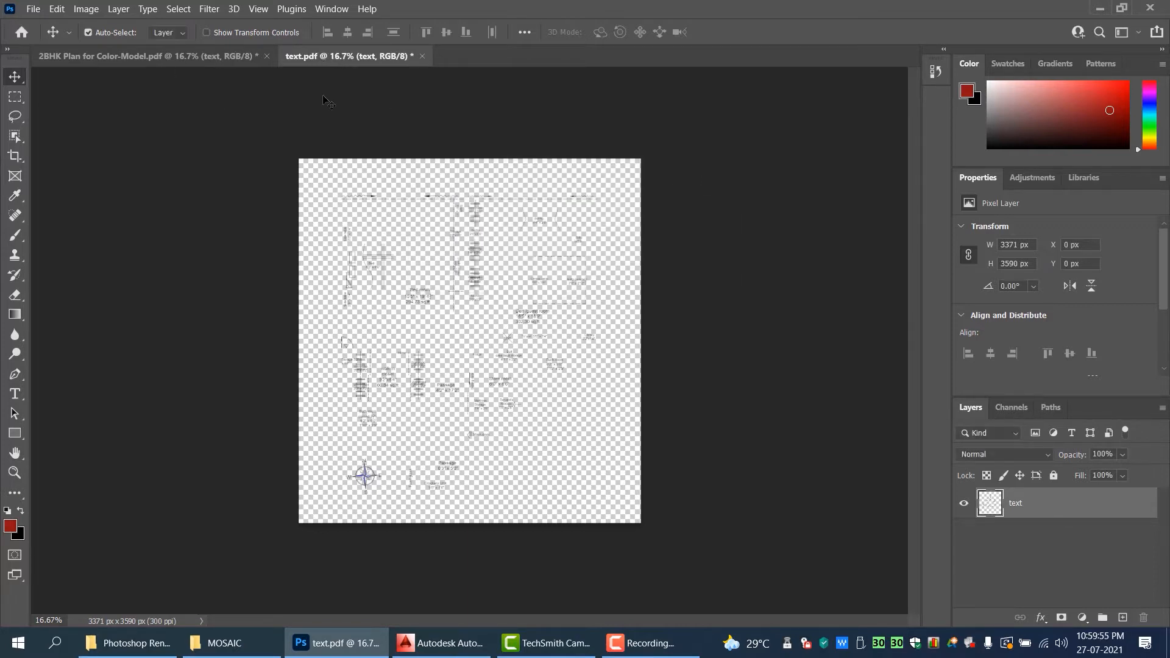
- In the 2BHK Plan for Color-Model document, check both layers by toggling their visibility and rename the plan's layer PLAN
{"action": "left_click", "coordinate": [234, 57]}
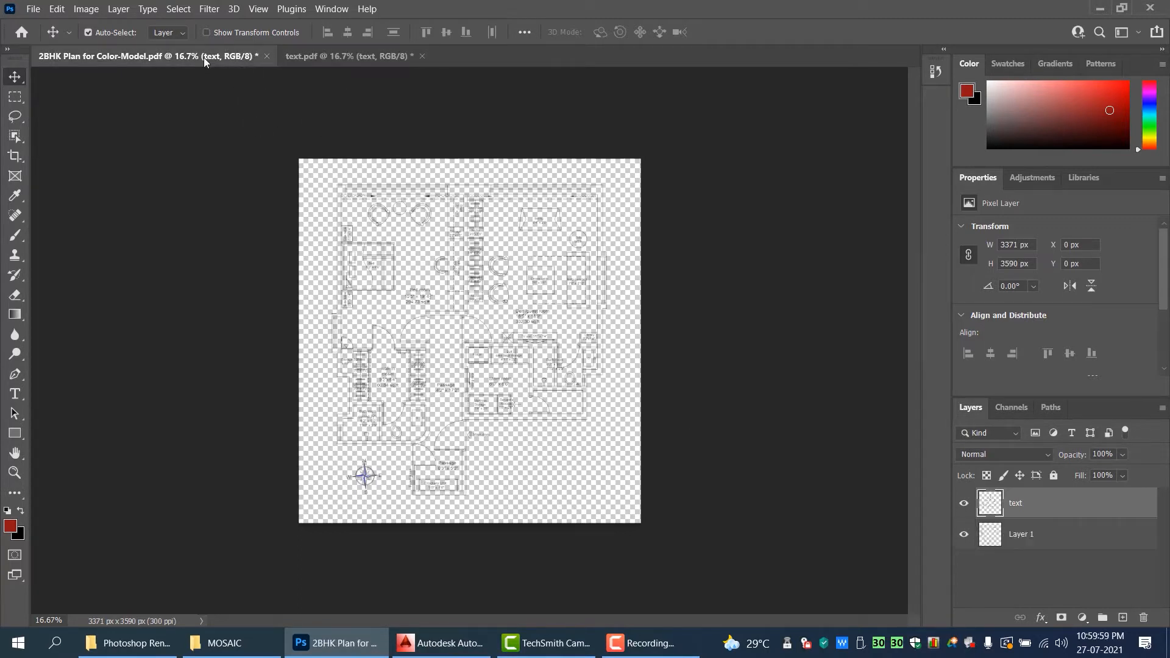
{"action": "left_click", "coordinate": [963, 504]}
{"action": "left_click", "coordinate": [963, 505]}
{"action": "left_click", "coordinate": [964, 534]}
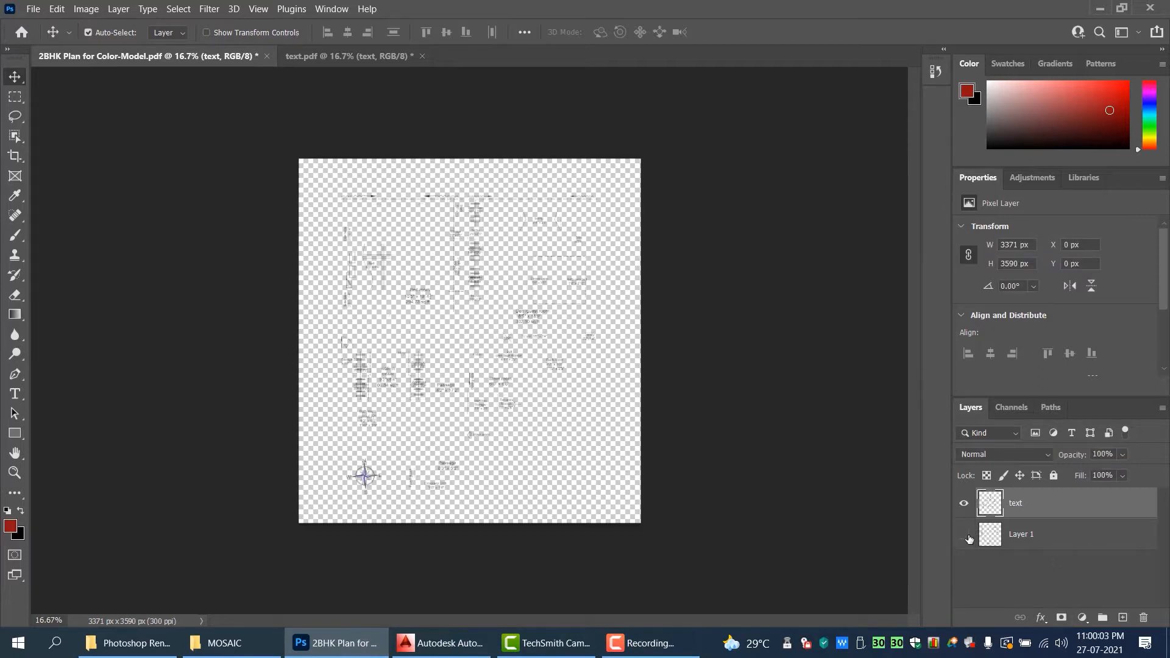
{"action": "left_click", "coordinate": [964, 534]}
{"action": "double_click", "coordinate": [1021, 535]}
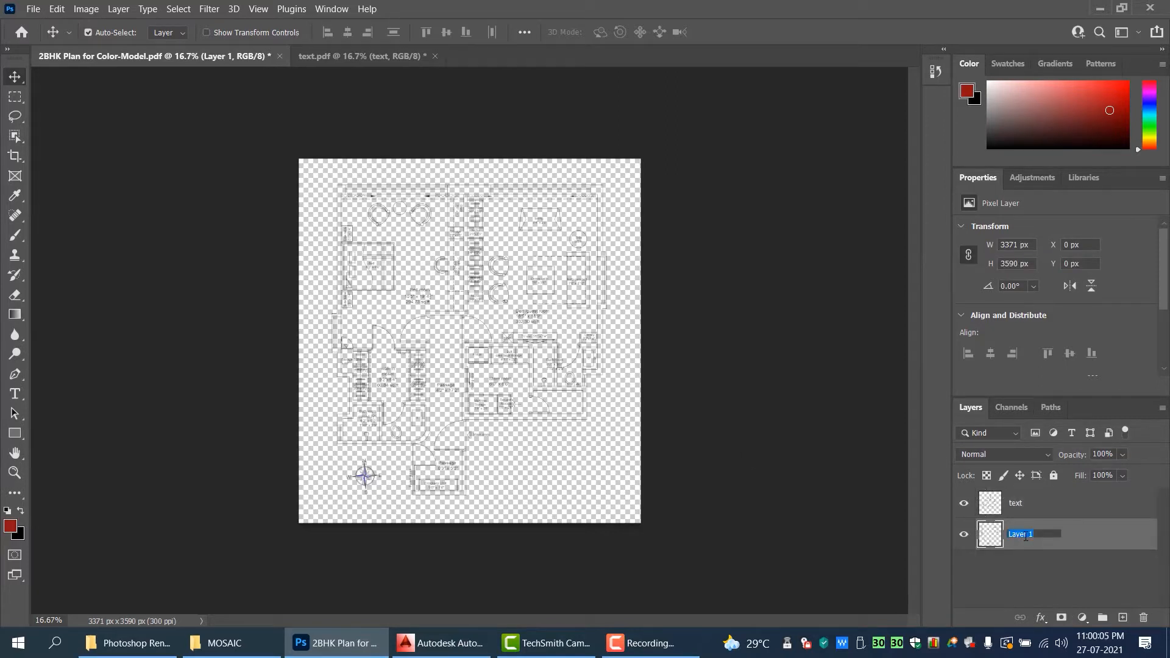
{"action": "type", "text": "PLAN"}
{"action": "key", "text": "Return"}
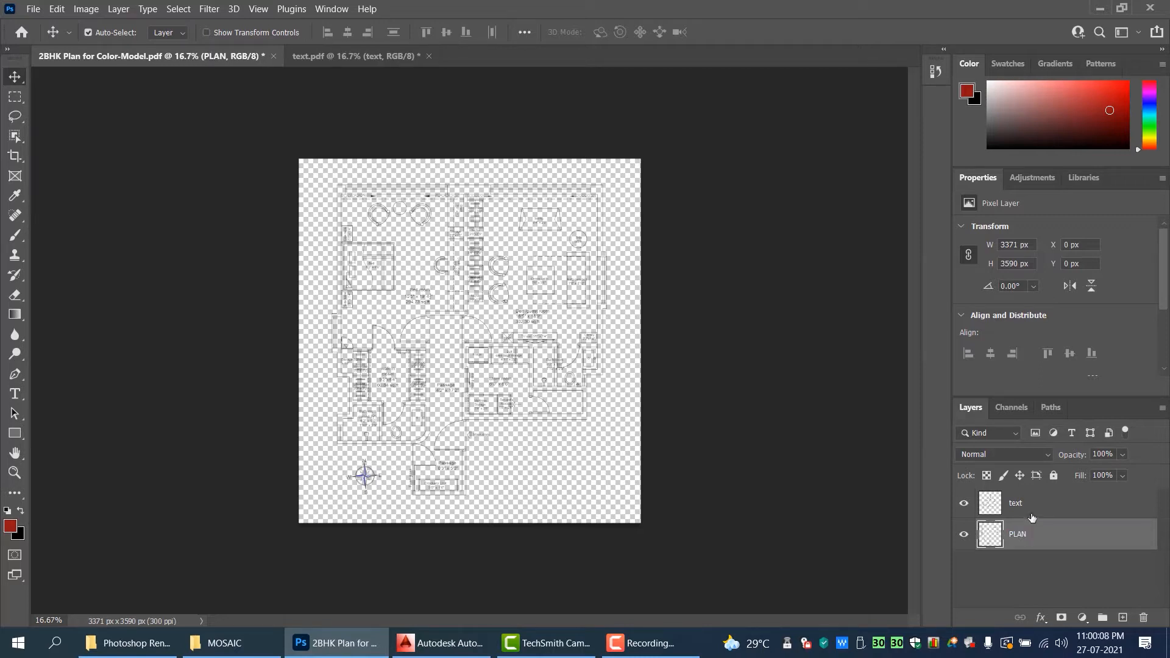
- Add a new empty layer directly above the PLAN layer
{"action": "left_click", "coordinate": [1035, 509]}
{"action": "left_click", "coordinate": [1046, 542]}
{"action": "left_click", "coordinate": [1124, 618]}
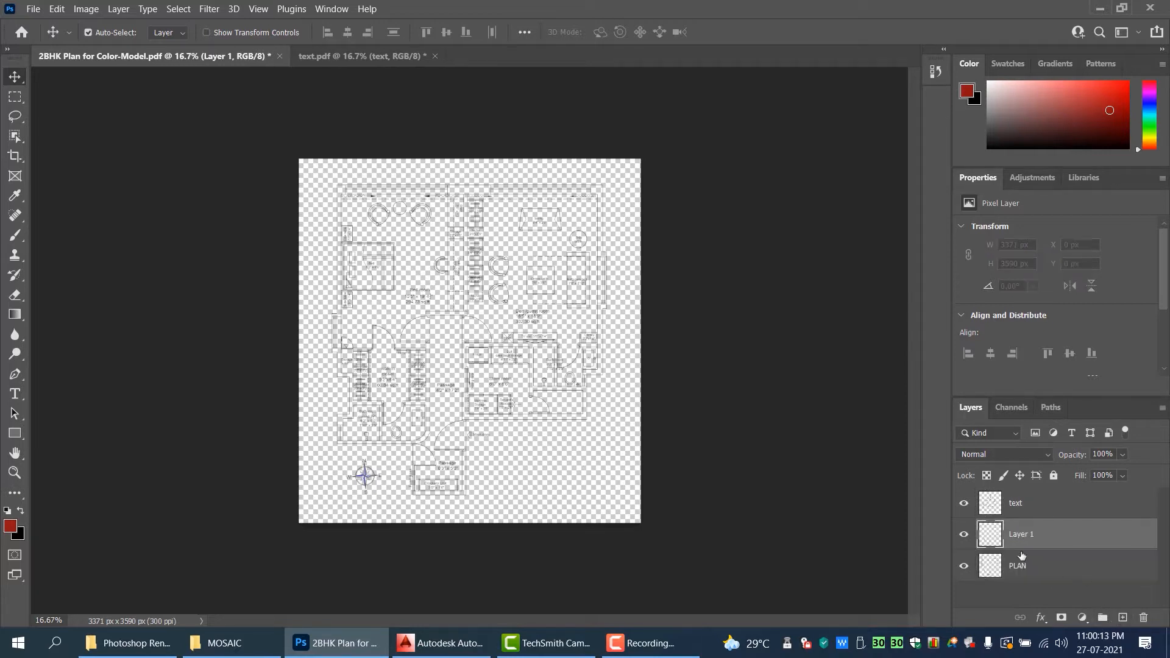
- Choose near-white #fcfcfc as the foreground colour and swap it with the background colour
{"action": "left_click", "coordinate": [10, 527]}
{"action": "left_click", "coordinate": [385, 132]}
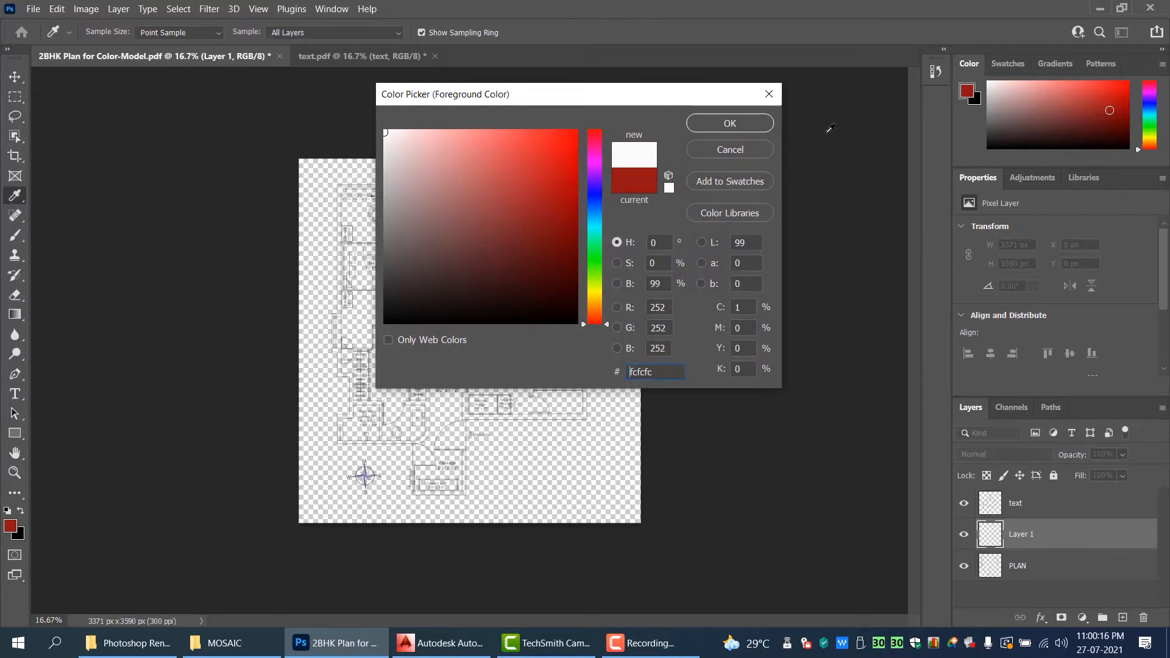
{"action": "left_click", "coordinate": [740, 122]}
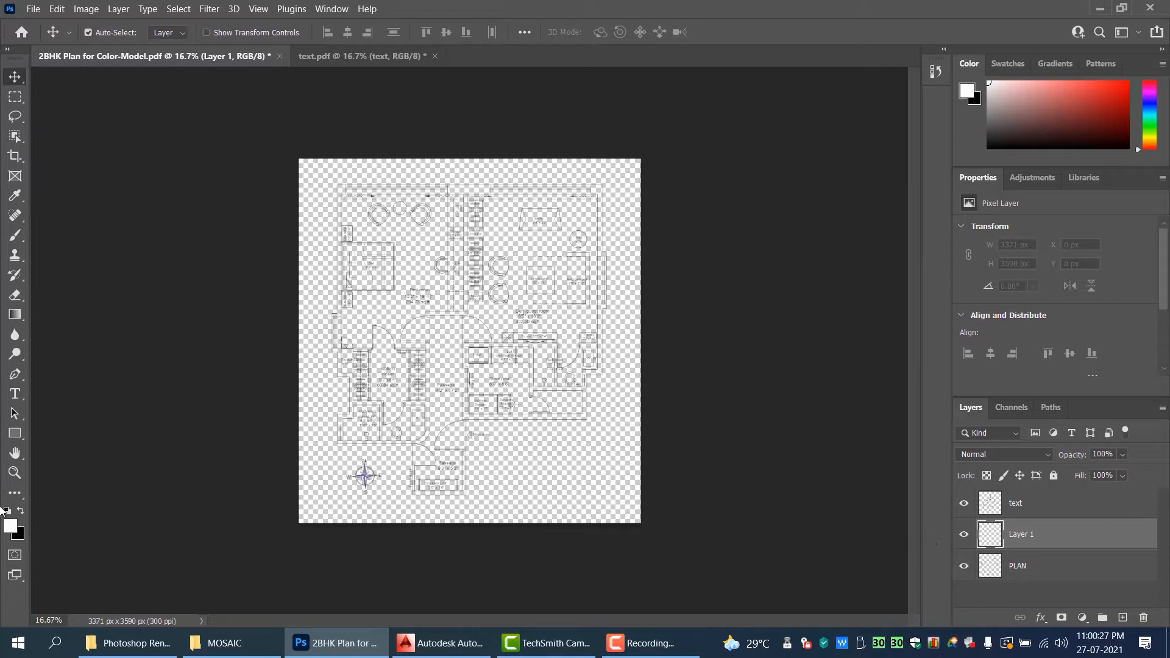
{"action": "left_click", "coordinate": [22, 512]}
- Fill the new layer with the near-white background colour and fit the whole canvas in the view
{"action": "left_click", "coordinate": [964, 534]}
{"action": "left_click", "coordinate": [964, 535]}
{"action": "key", "text": "ctrl+BackSpace"}
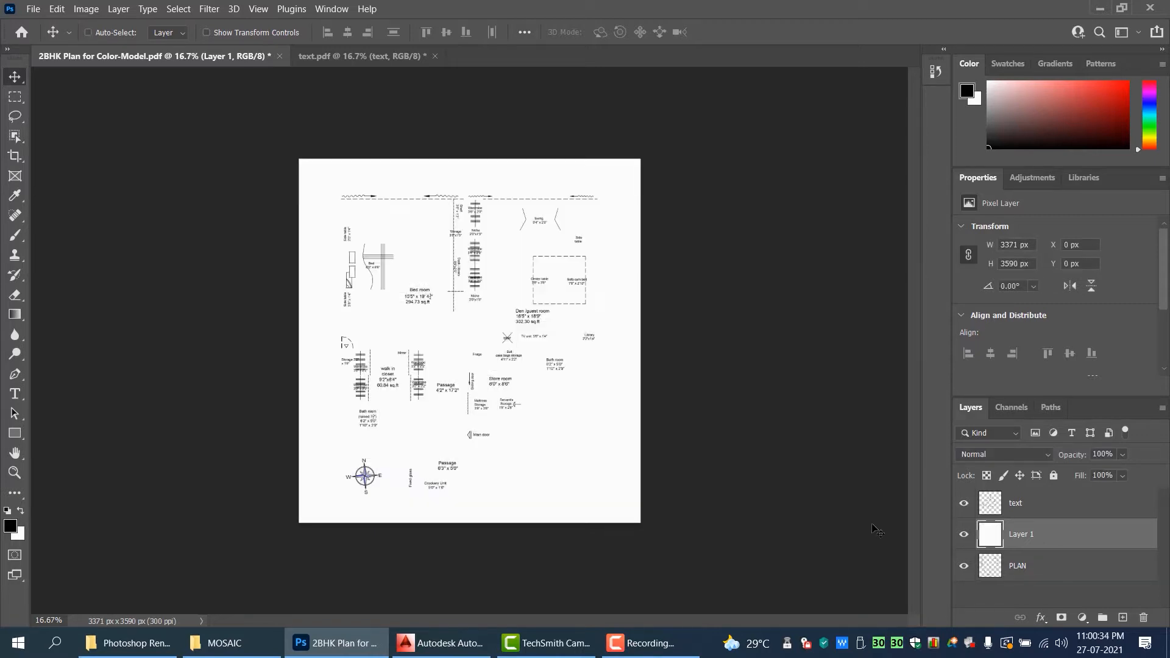
{"action": "key", "text": "ctrl"}
{"action": "key", "text": "ctrl+0"}
- Move the white layer beneath the PLAN layer and rename it BG
{"action": "left_click_drag", "start_coordinate": [1085, 532], "coordinate": [1031, 564]}
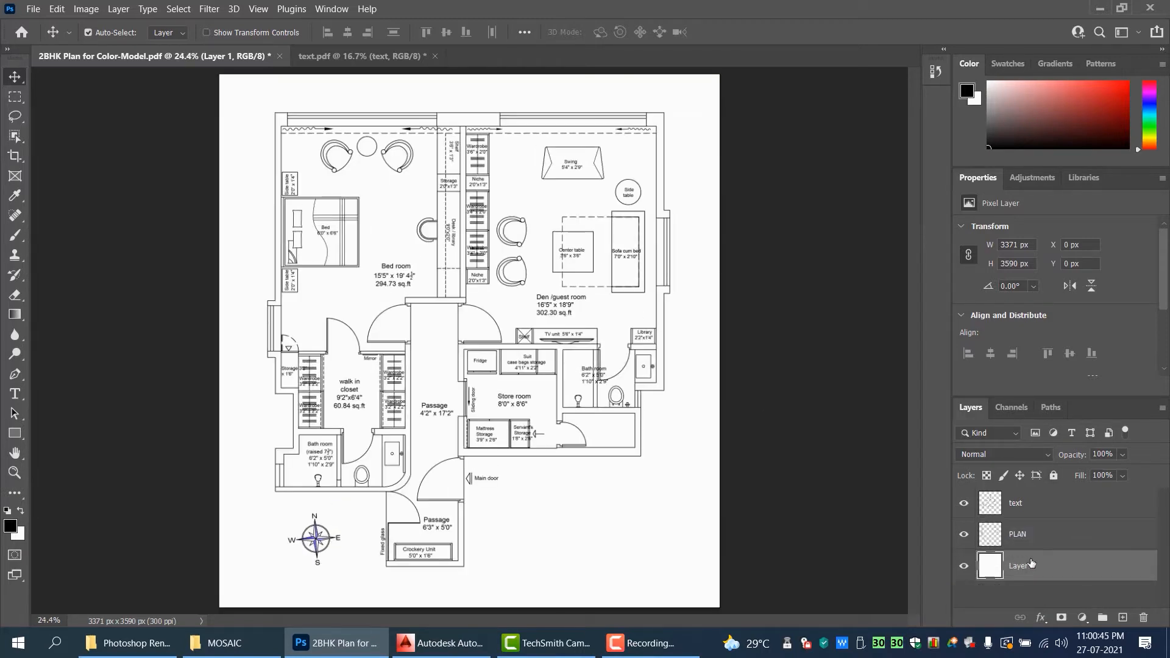
{"action": "double_click", "coordinate": [1027, 567]}
{"action": "type", "text": "b"}
{"action": "key", "text": "Return"}
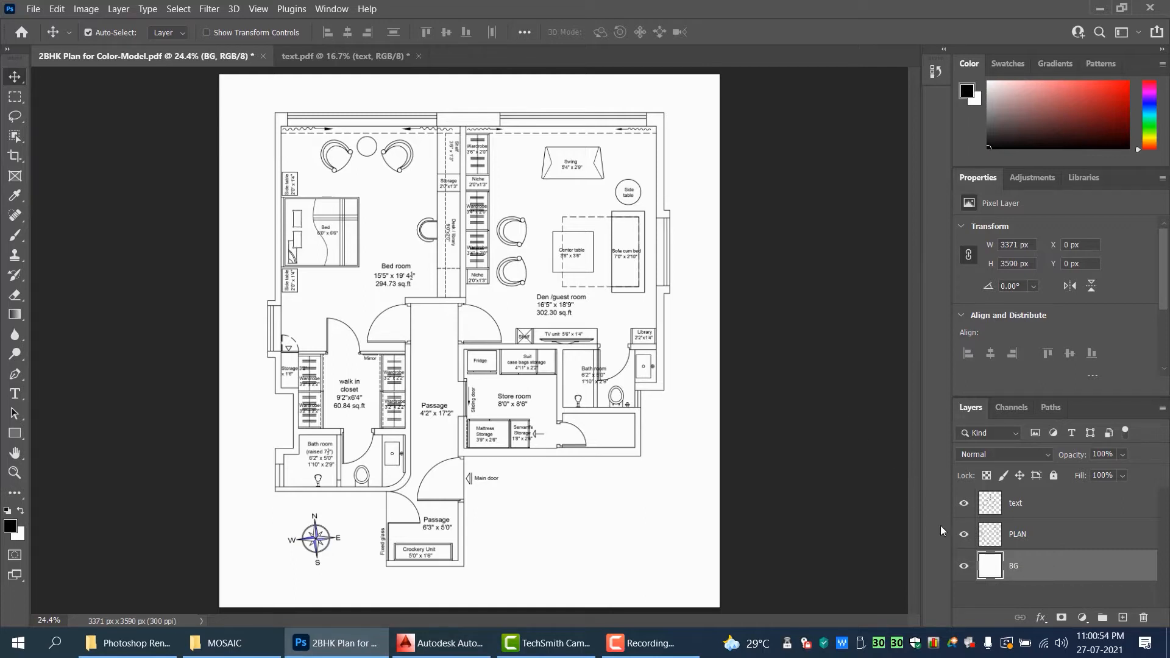
- Check the BG and PLAN layers by toggling their visibility, hide the text layer, and make PLAN the active layer
{"action": "left_click", "coordinate": [964, 566]}
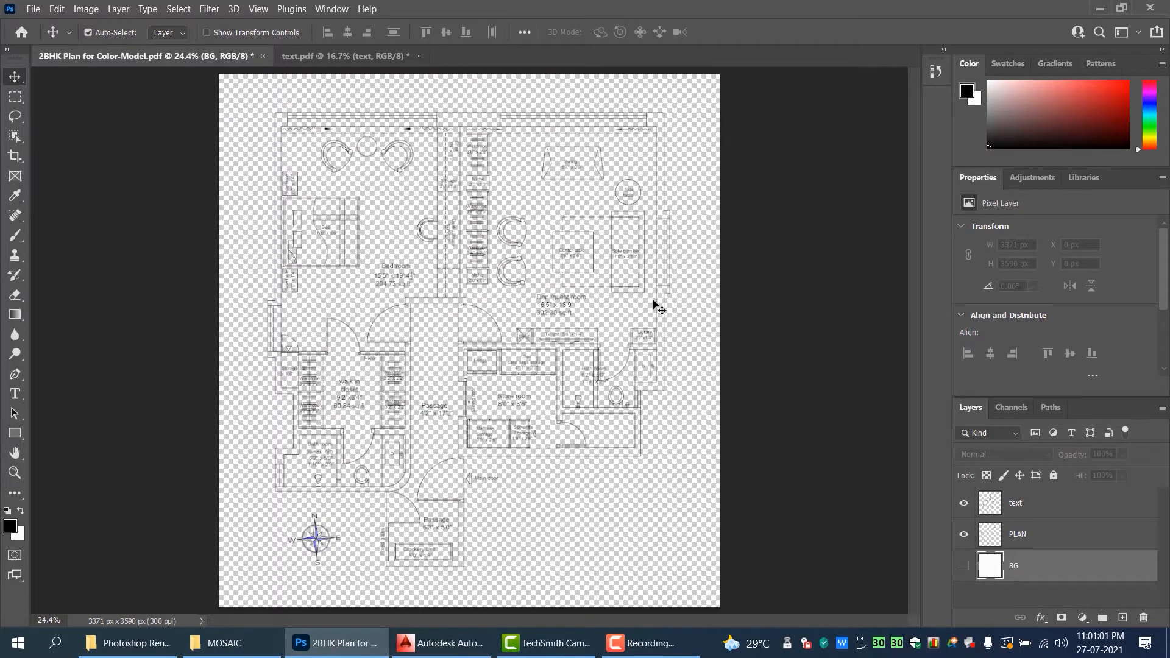
{"action": "left_click", "coordinate": [963, 567]}
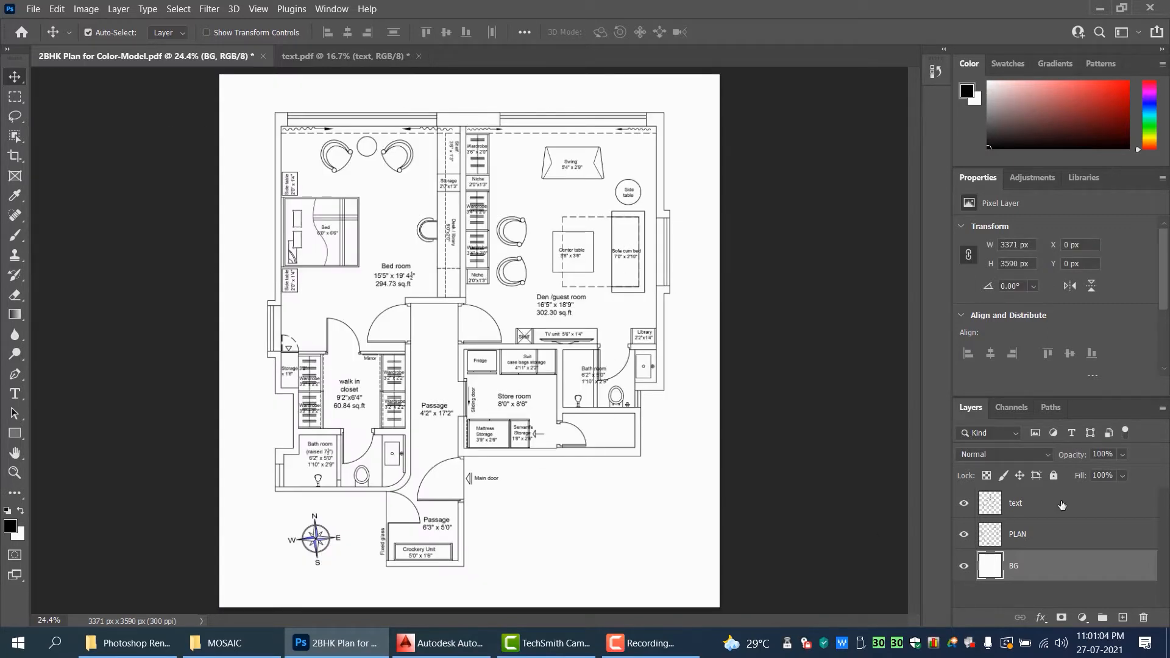
{"action": "left_click", "coordinate": [964, 535]}
{"action": "left_click", "coordinate": [964, 537]}
{"action": "left_click", "coordinate": [969, 512]}
{"action": "left_click", "coordinate": [968, 506]}
{"action": "left_click", "coordinate": [1041, 536]}
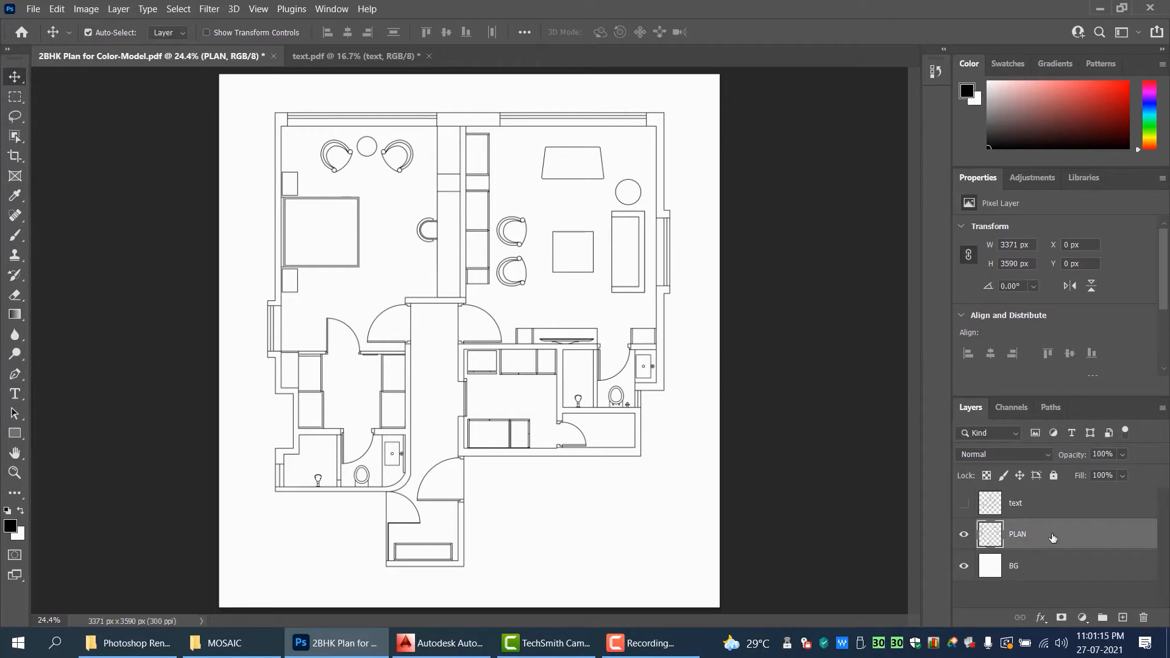
- Select the inside of the bedroom's outer wall beside the bed with the Magic Wand Tool on the PLAN layer
{"action": "left_click", "coordinate": [15, 137]}
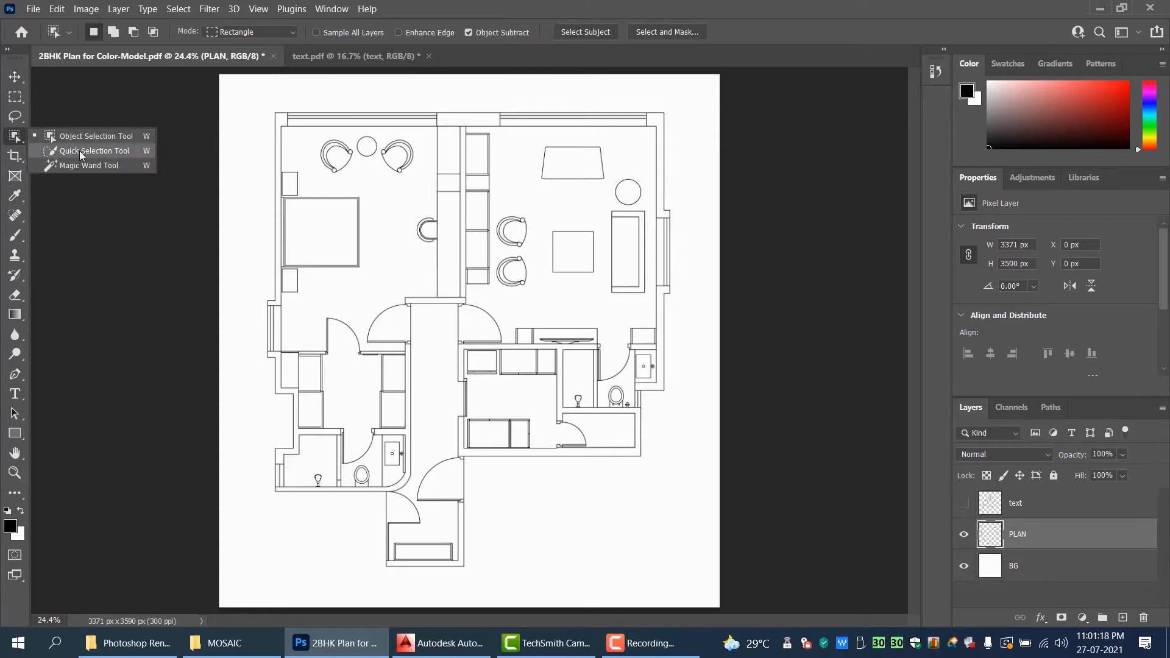
{"action": "left_click", "coordinate": [85, 168]}
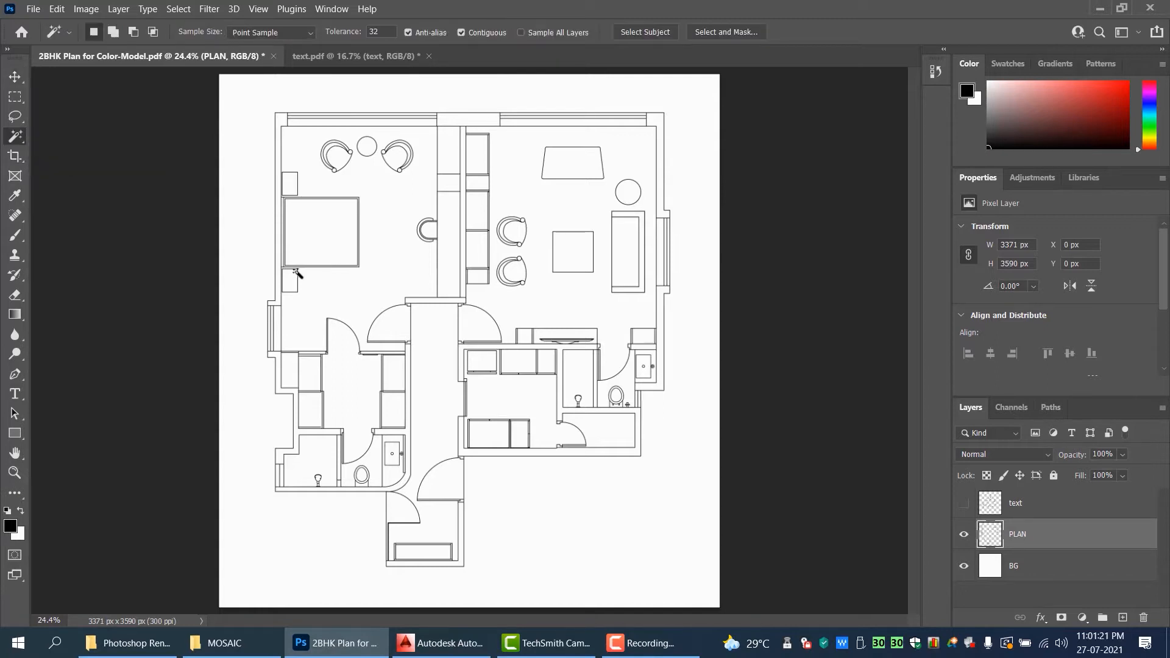
{"action": "scroll", "coordinate": [280, 256], "scroll_direction": "up", "scroll_amount": 3}
{"action": "scroll", "coordinate": [285, 310], "scroll_direction": "up", "scroll_amount": 4}
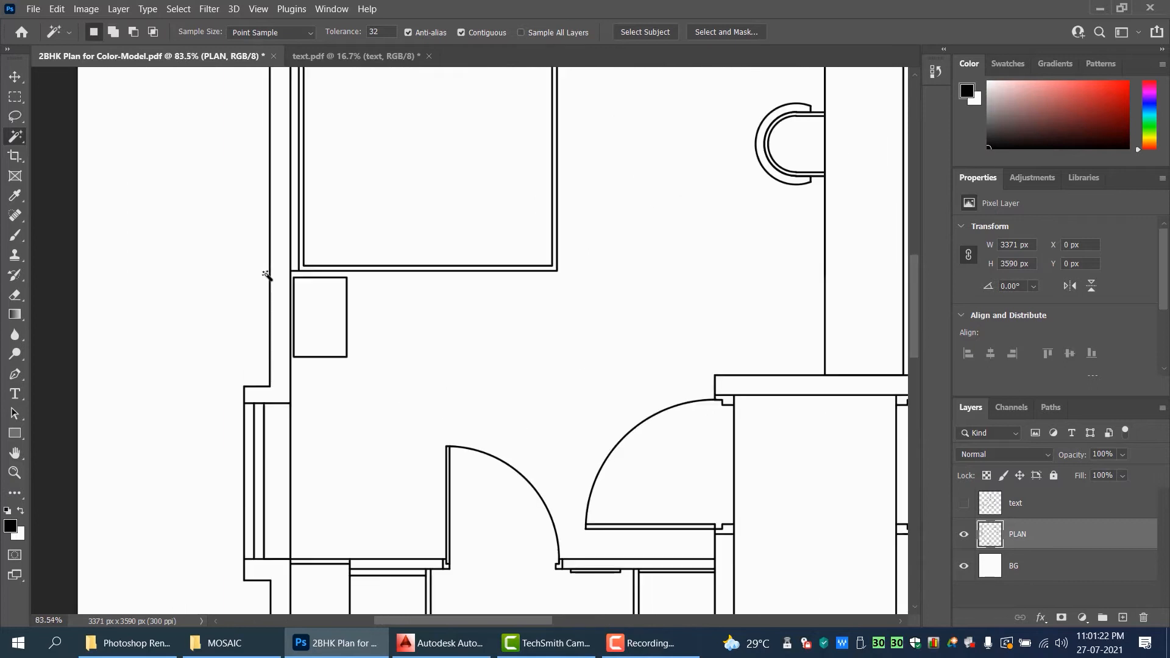
{"action": "left_click", "coordinate": [282, 250]}
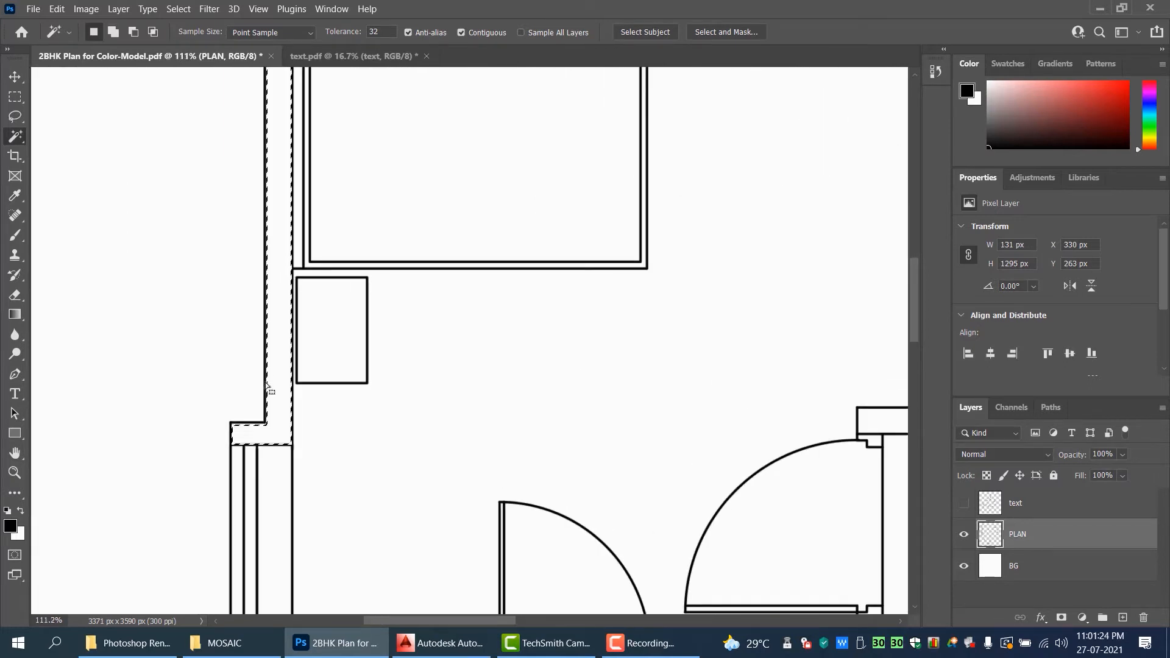
- Extend the Magic Wand selection in Add to Selection mode with the bedroom's upper window strips and the wall between the two windows
{"action": "scroll", "coordinate": [251, 433], "scroll_direction": "up", "scroll_amount": 3}
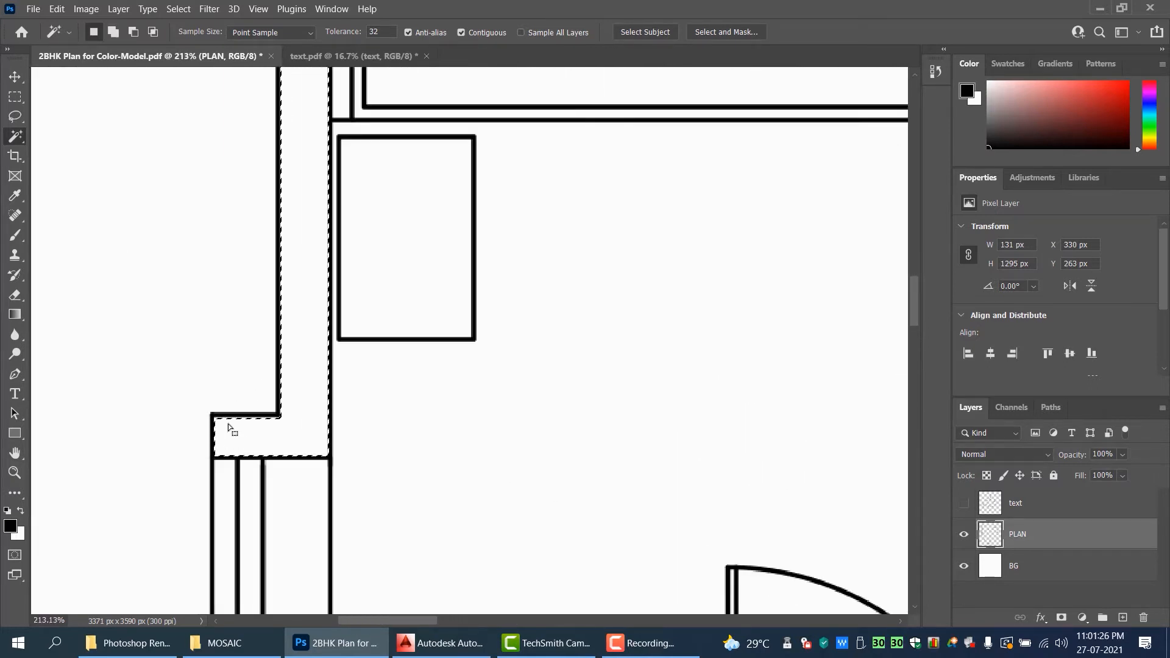
{"action": "scroll", "coordinate": [300, 411], "scroll_direction": "down", "scroll_amount": 5}
{"action": "scroll", "coordinate": [329, 420], "scroll_direction": "down", "scroll_amount": 2}
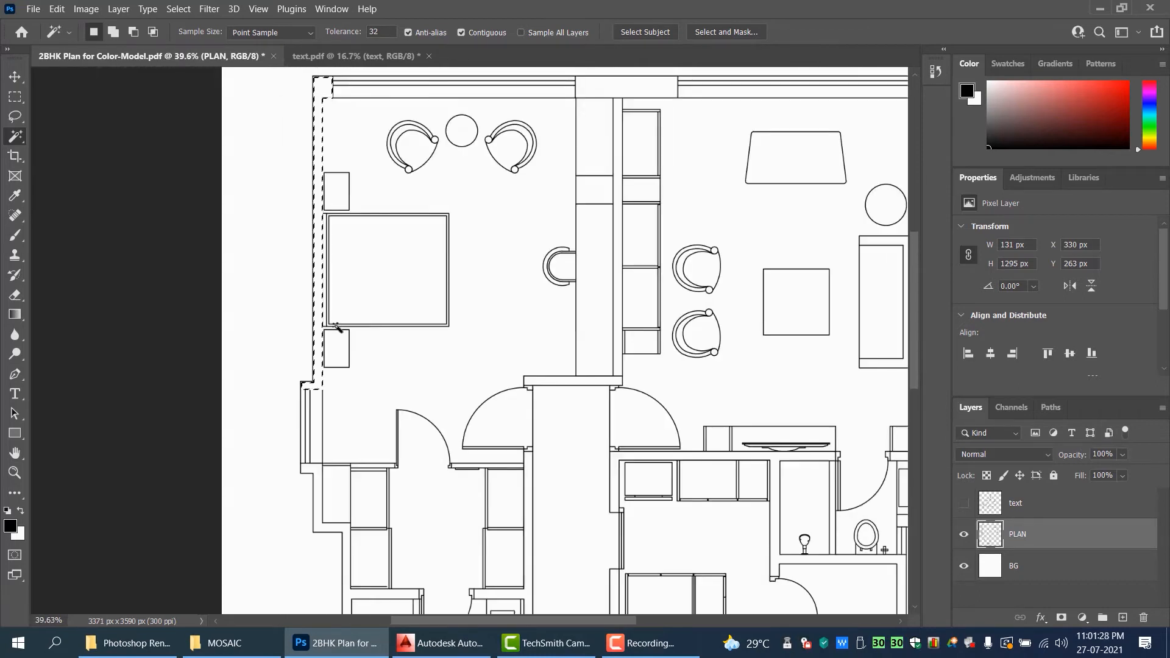
{"action": "scroll", "coordinate": [366, 122], "scroll_direction": "up", "scroll_amount": 4}
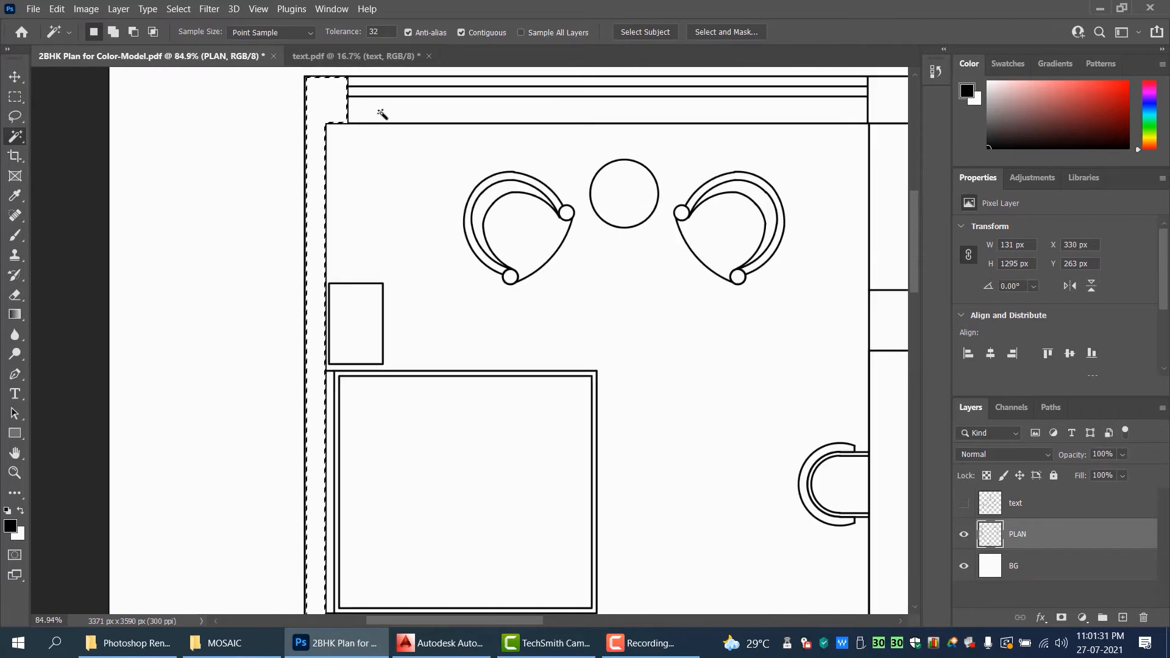
{"action": "scroll", "coordinate": [392, 191], "scroll_direction": "down", "scroll_amount": 3}
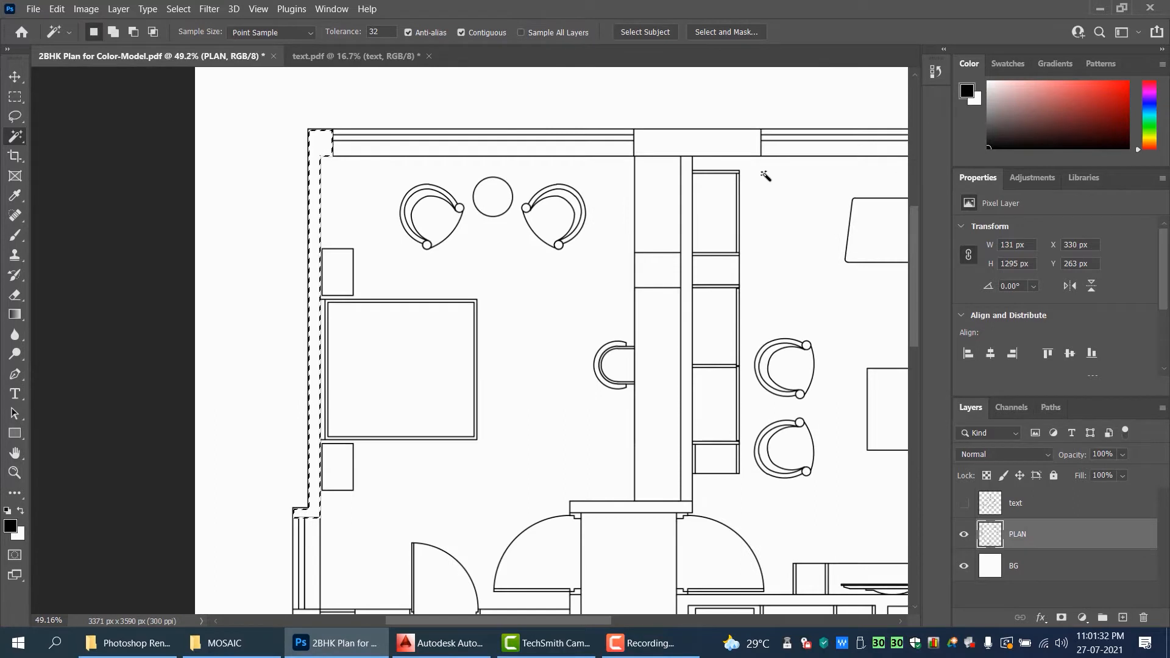
{"action": "left_click", "coordinate": [675, 150]}
{"action": "scroll", "coordinate": [622, 143], "scroll_direction": "up", "scroll_amount": 3}
{"action": "left_click", "coordinate": [627, 151]}
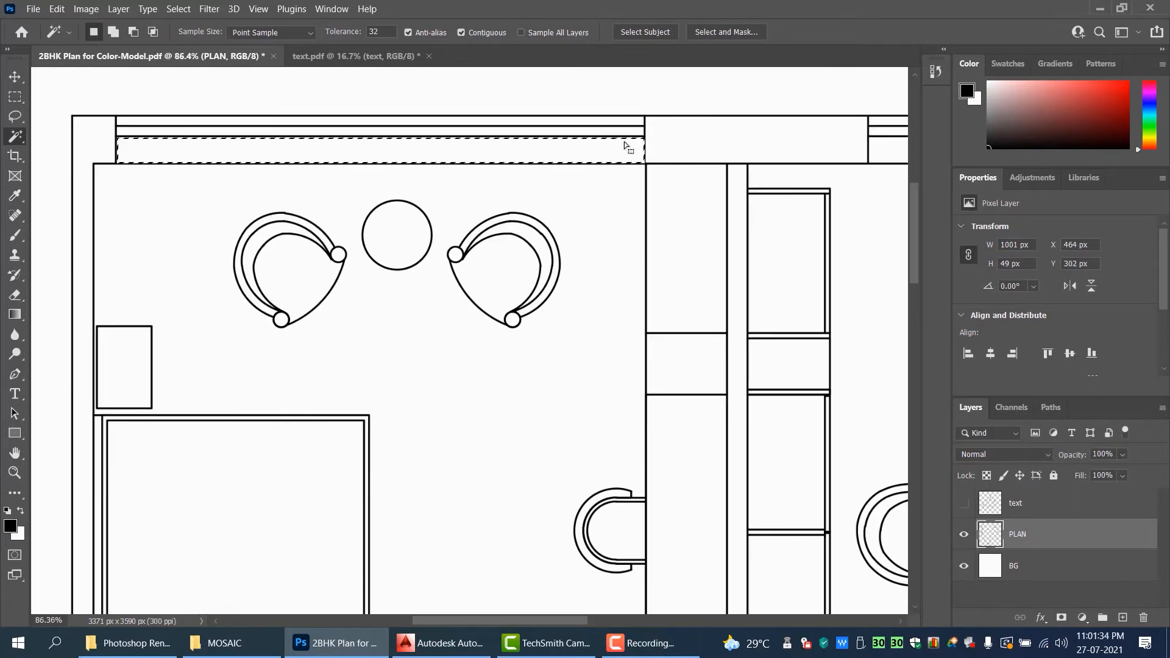
{"action": "left_click", "coordinate": [628, 131]}
{"action": "left_click", "coordinate": [112, 32]}
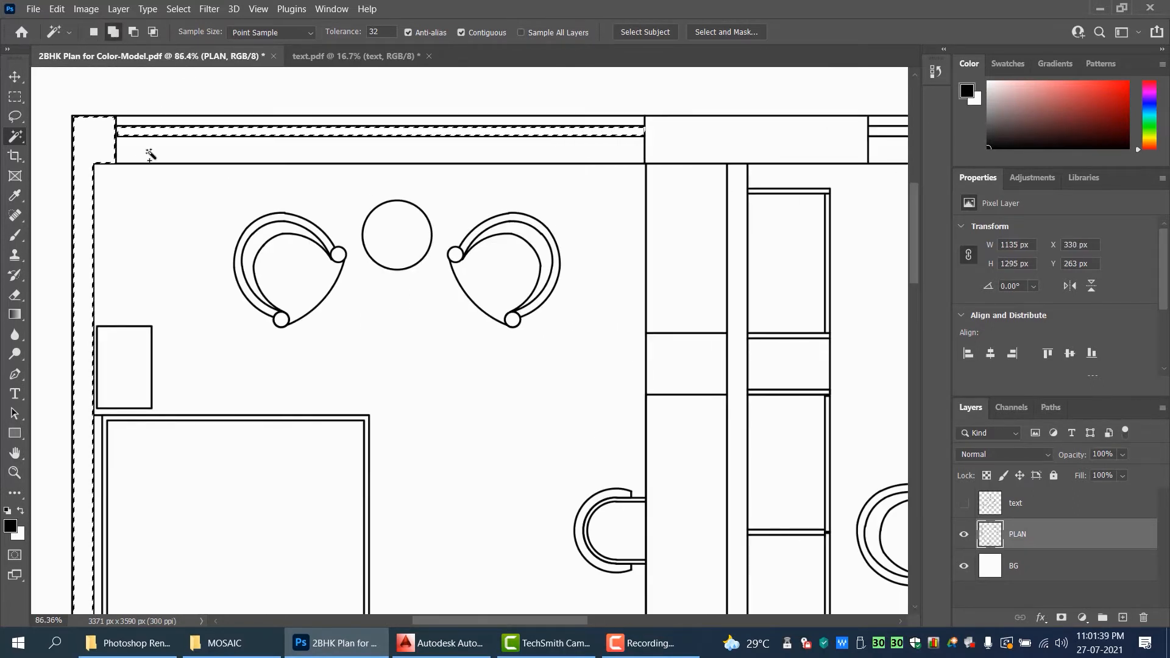
{"action": "left_click", "coordinate": [153, 149]}
{"action": "scroll", "coordinate": [152, 149], "scroll_direction": "down", "scroll_amount": 2}
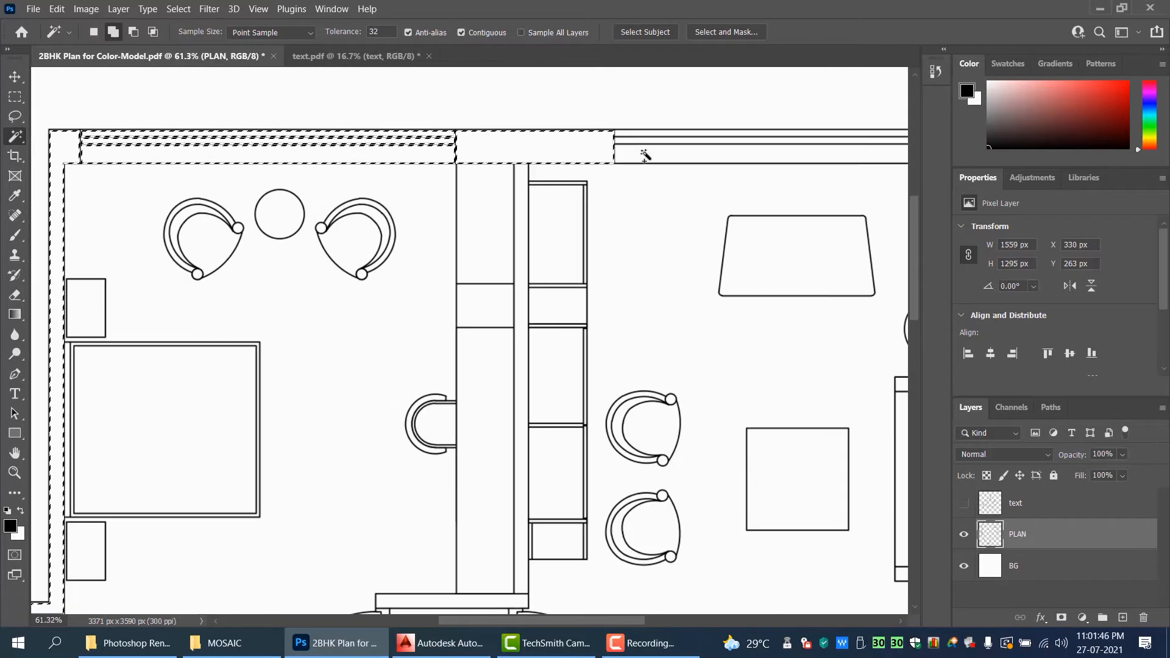
- Add the den's upper window strips and its outer corner wall to the selection
{"action": "left_click", "coordinate": [645, 152]}
{"action": "scroll", "coordinate": [634, 177], "scroll_direction": "up", "scroll_amount": 2}
{"action": "scroll", "coordinate": [646, 283], "scroll_direction": "down", "scroll_amount": 5}
{"action": "scroll", "coordinate": [829, 366], "scroll_direction": "up", "scroll_amount": 9}
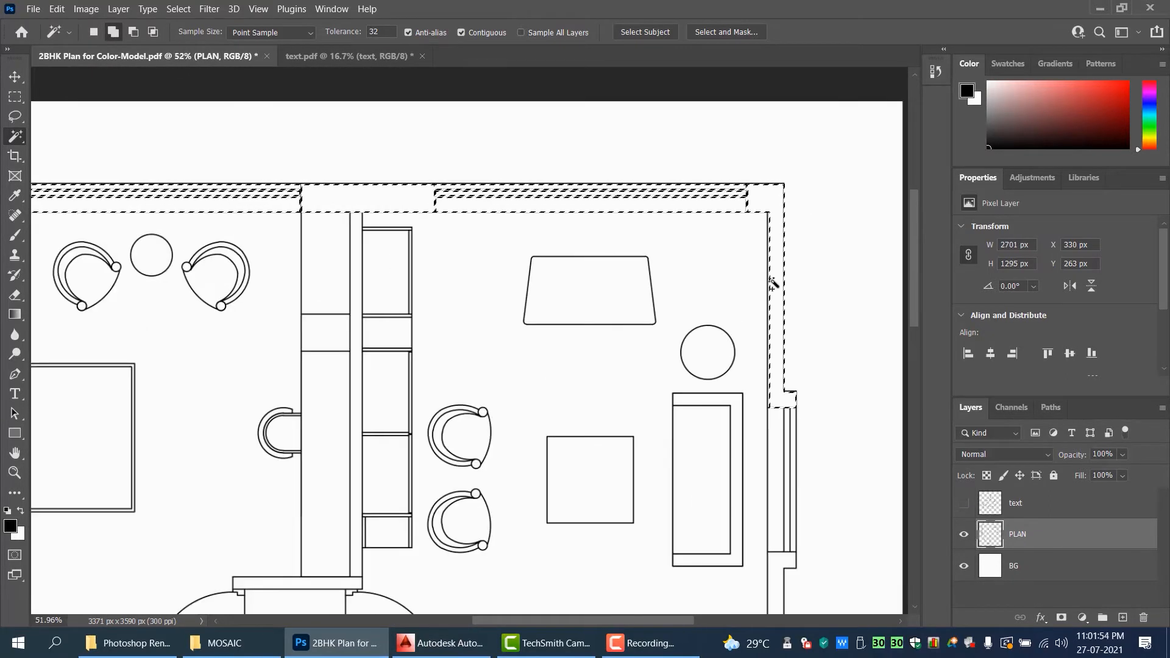
- Add the den's side window strips and the outer and inner walls around the store room and its adjoining bathroom to the selection
{"action": "left_click_drag", "start_coordinate": [749, 589], "coordinate": [783, 318]}
{"action": "scroll", "coordinate": [784, 318], "scroll_direction": "down", "scroll_amount": 3}
{"action": "left_click", "coordinate": [711, 321]}
{"action": "scroll", "coordinate": [711, 321], "scroll_direction": "up", "scroll_amount": 3}
{"action": "scroll", "coordinate": [660, 269], "scroll_direction": "down", "scroll_amount": 2}
{"action": "scroll", "coordinate": [659, 269], "scroll_direction": "down", "scroll_amount": 2}
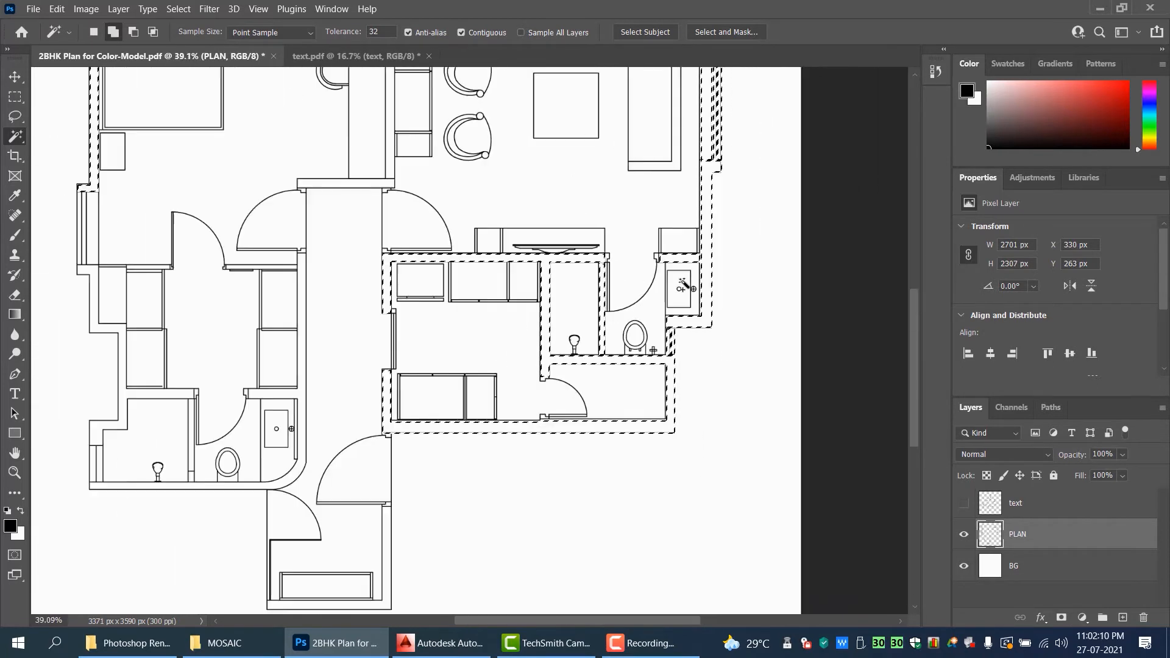
- Add the walls of the walk-in closet, its bathroom and the entrance passage, the bedroom's side window and the bedroom–den partition to the selection
{"action": "scroll", "coordinate": [397, 162], "scroll_direction": "up", "scroll_amount": 3}
{"action": "scroll", "coordinate": [547, 245], "scroll_direction": "down", "scroll_amount": 3}
{"action": "scroll", "coordinate": [718, 327], "scroll_direction": "down", "scroll_amount": 3}
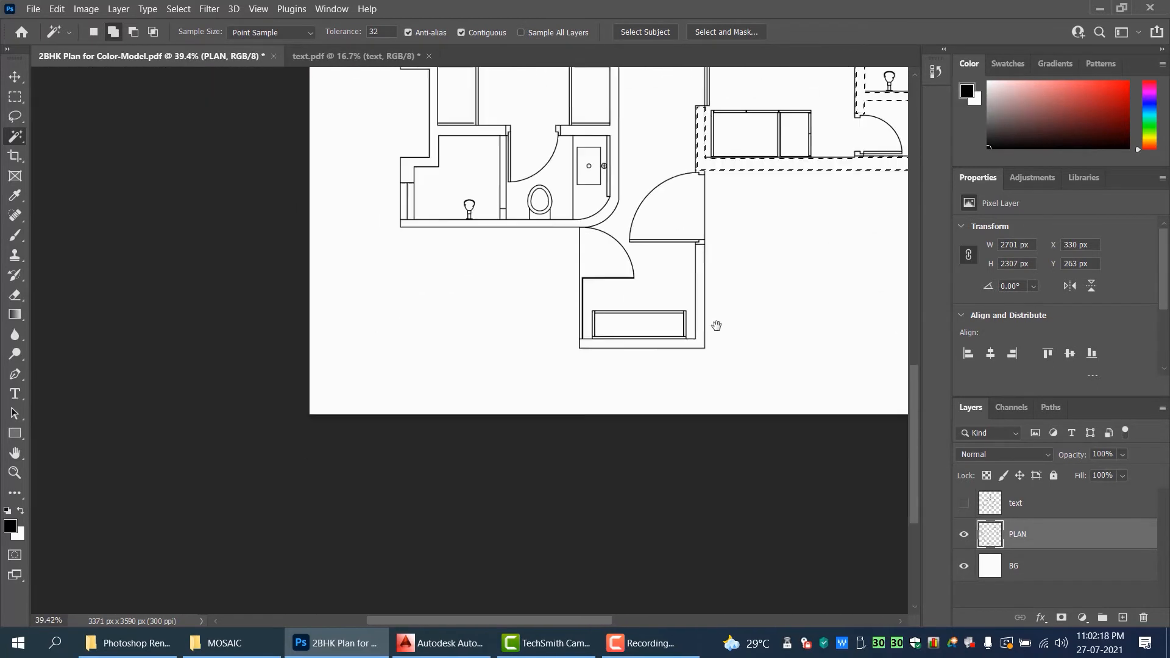
{"action": "scroll", "coordinate": [674, 272], "scroll_direction": "up", "scroll_amount": 3}
{"action": "scroll", "coordinate": [549, 299], "scroll_direction": "down", "scroll_amount": 2}
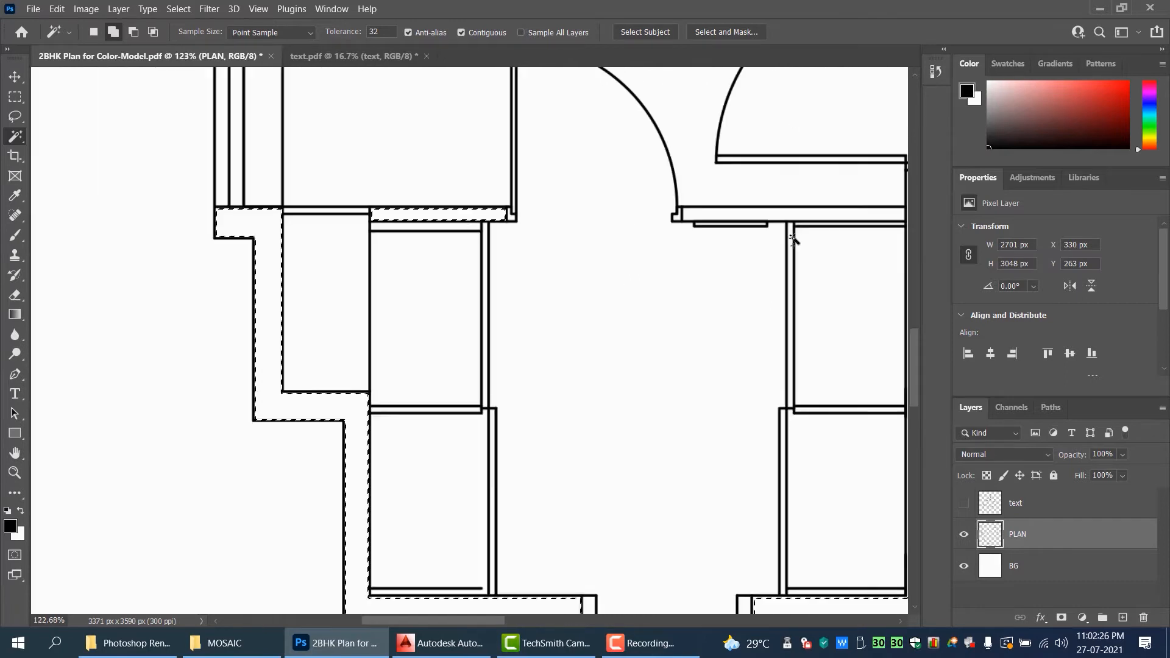
{"action": "scroll", "coordinate": [524, 245], "scroll_direction": "down", "scroll_amount": 4}
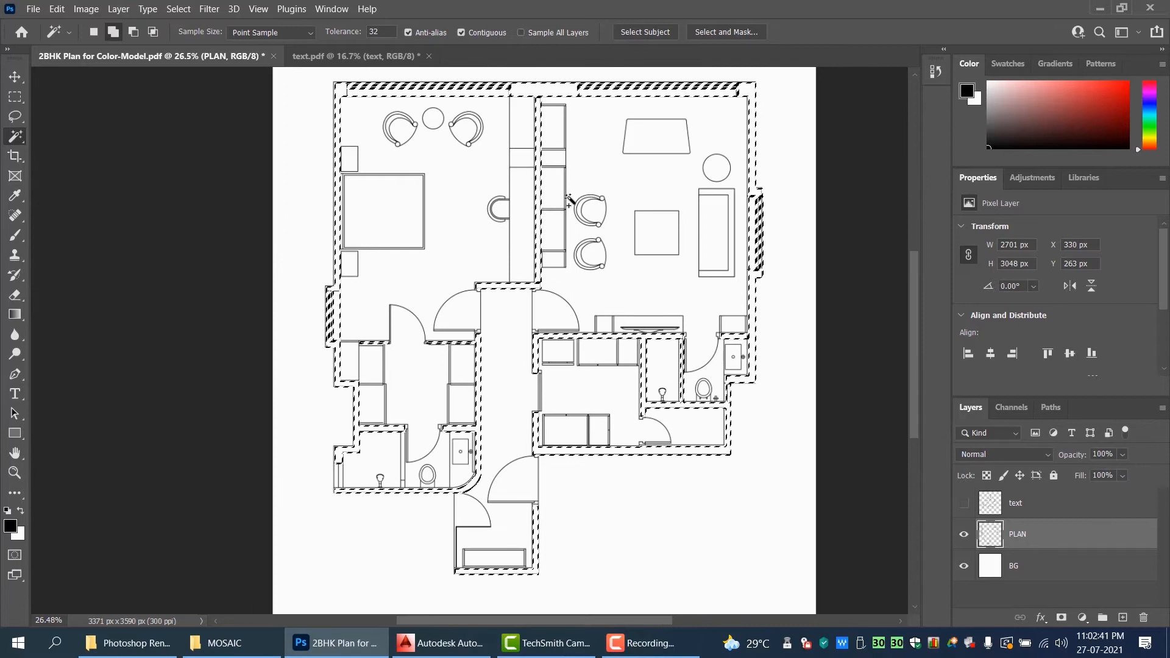
- Check the complete wall selection against the room labels by briefly showing the text layer
{"action": "scroll", "coordinate": [557, 177], "scroll_direction": "down", "scroll_amount": 1}
{"action": "scroll", "coordinate": [557, 178], "scroll_direction": "up", "scroll_amount": 2}
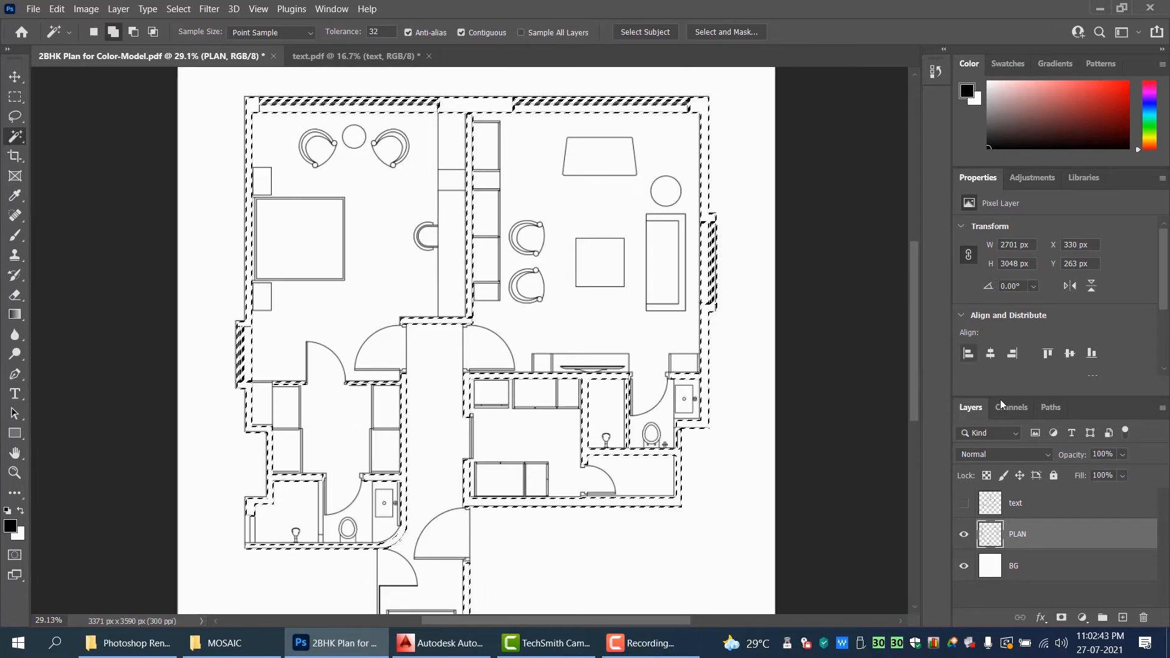
{"action": "left_click", "coordinate": [965, 504]}
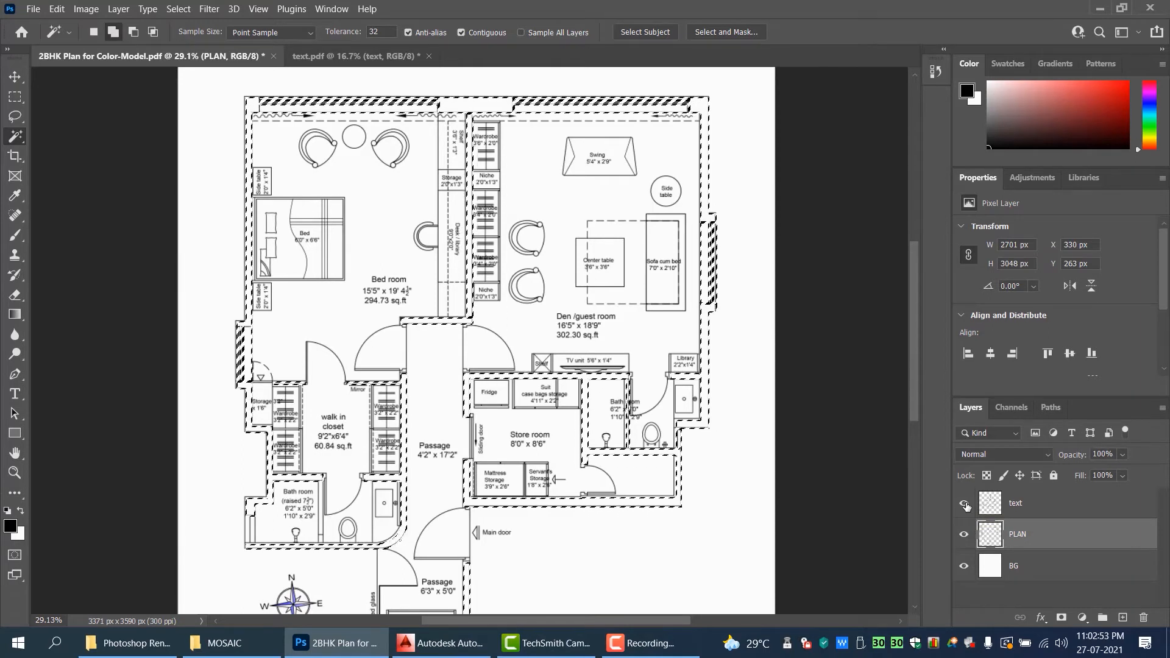
{"action": "left_click", "coordinate": [965, 505]}
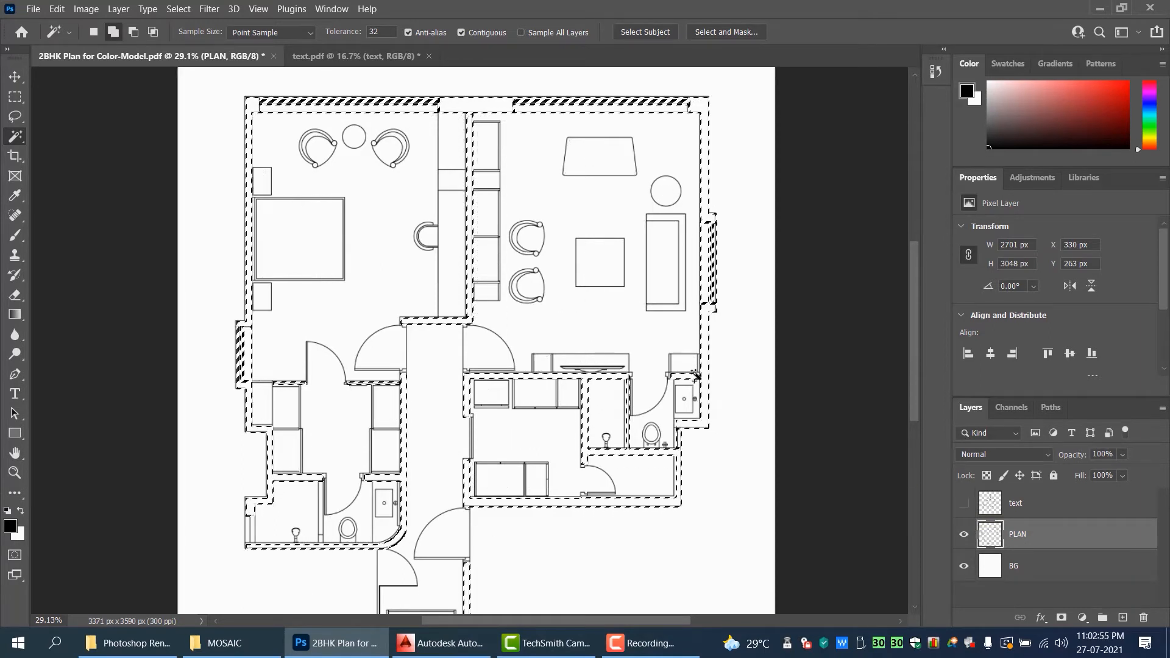
{"action": "scroll", "coordinate": [674, 476], "scroll_direction": "down", "scroll_amount": 2}
{"action": "scroll", "coordinate": [669, 465], "scroll_direction": "up", "scroll_amount": 2}
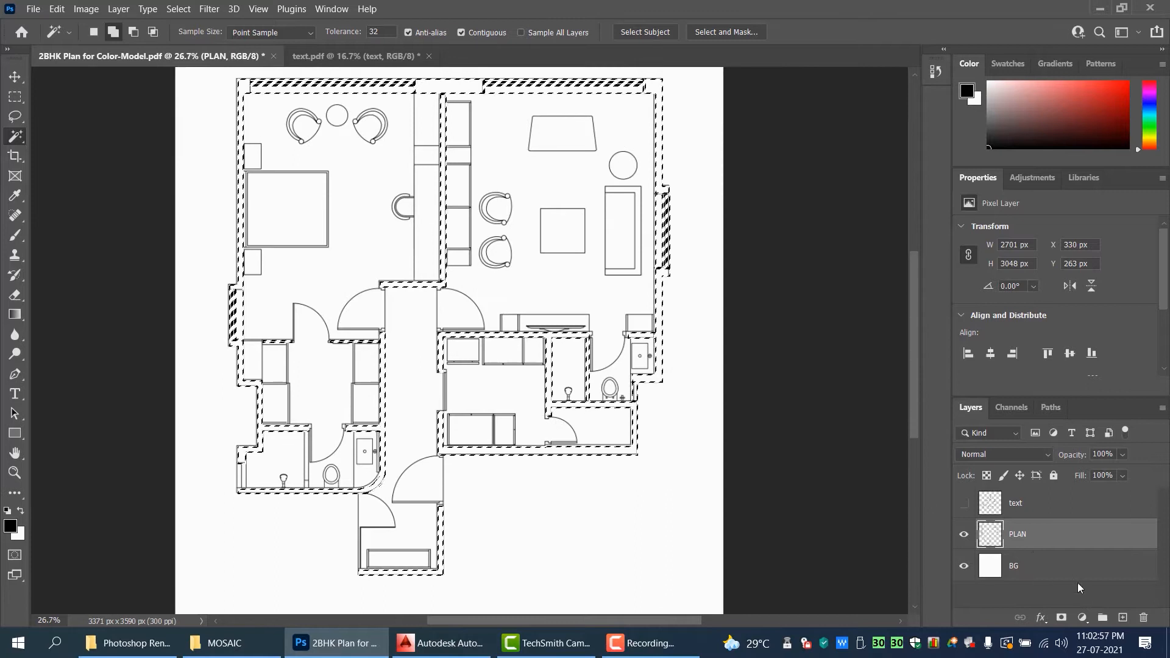
- Create a new layer above PLAN and name it walls
{"action": "left_click", "coordinate": [1122, 618]}
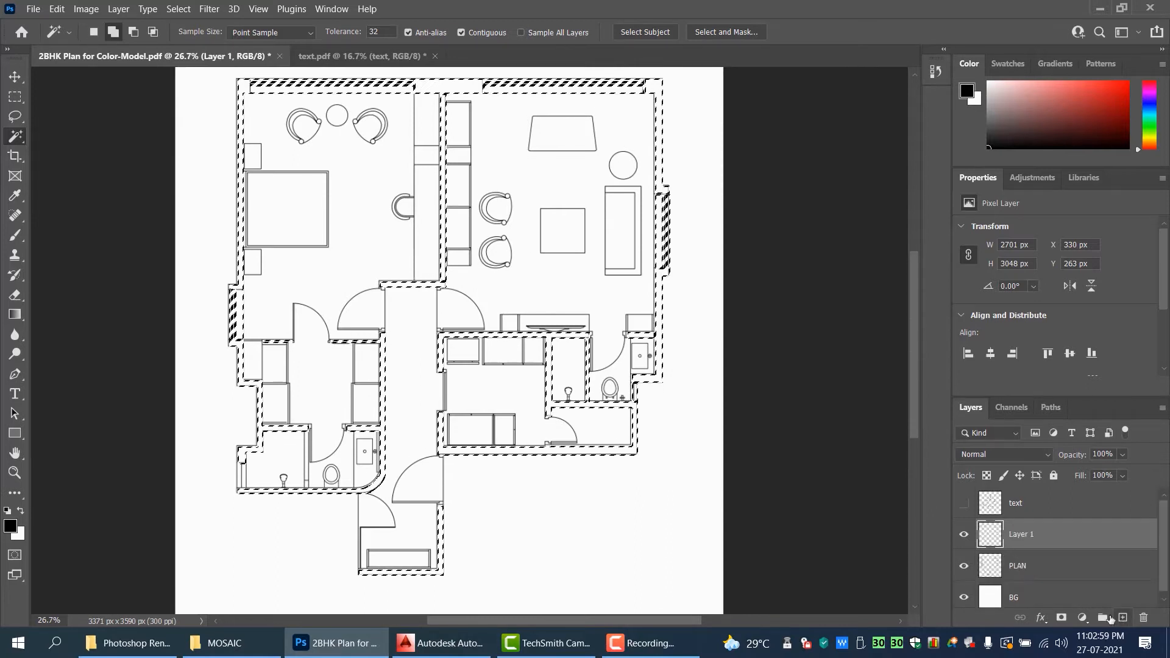
{"action": "double_click", "coordinate": [1022, 534]}
{"action": "type", "text": "walls"}
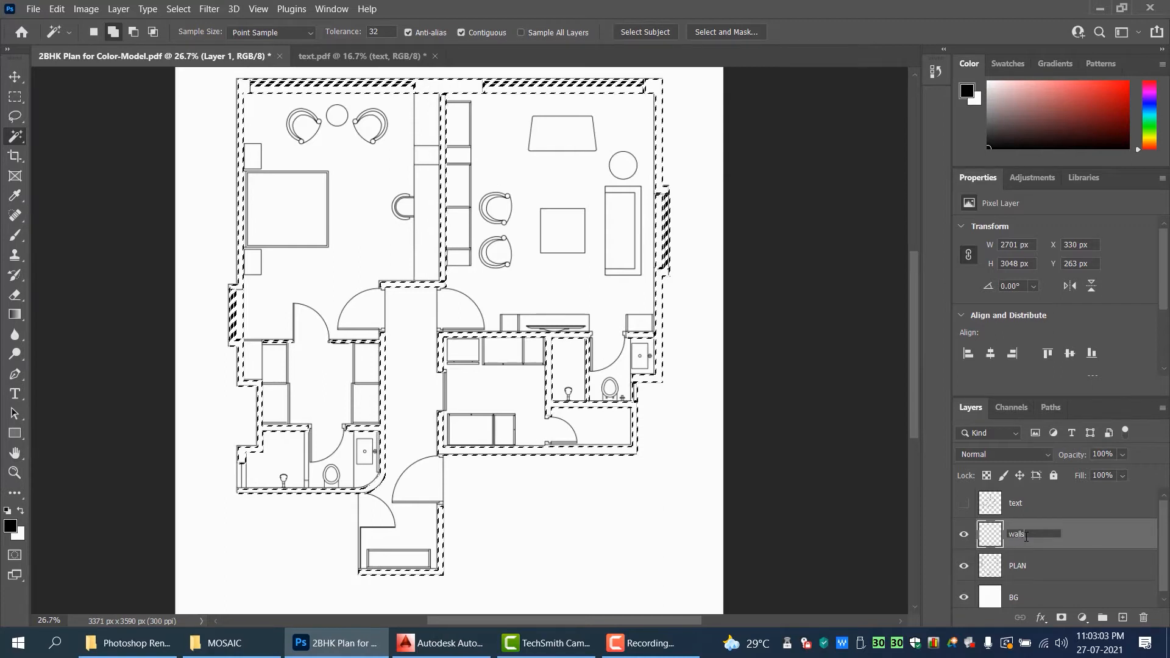
{"action": "key", "text": "Return"}
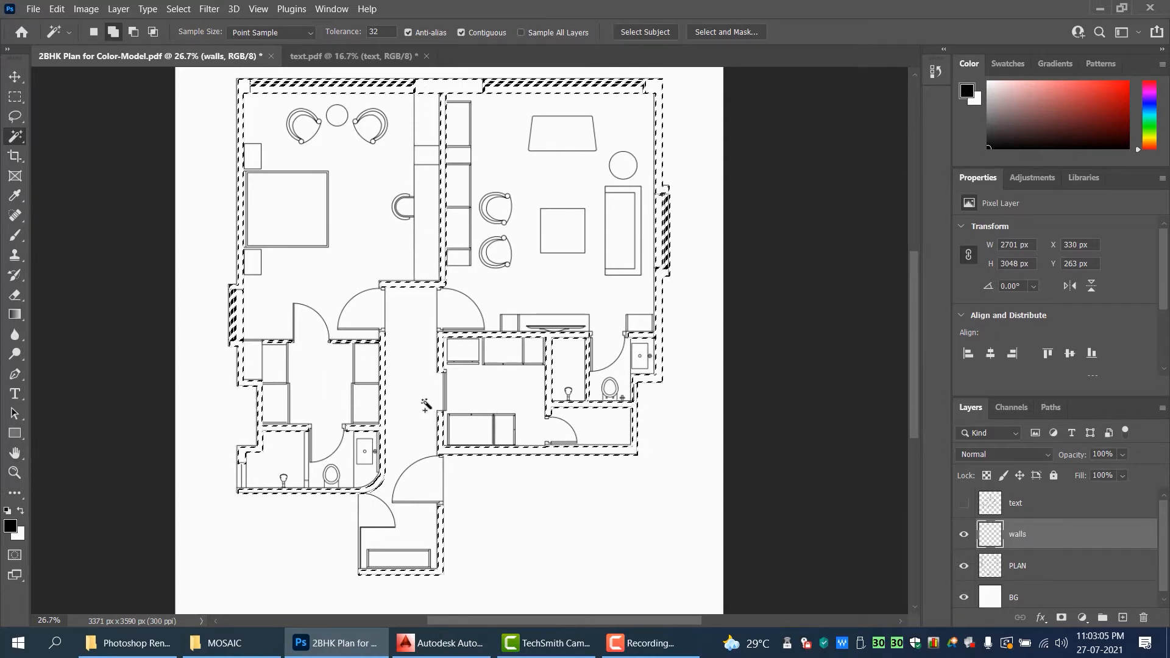
- Set the foreground colour to grey 6c6c6c and fill the selected walls with it on the walls layer
{"action": "left_click", "coordinate": [10, 526]}
{"action": "mouse_move", "coordinate": [388, 184]}
{"action": "left_mouse_down"}
{"action": "mouse_move", "coordinate": [367, 182]}
{"action": "mouse_move", "coordinate": [332, 236]}
{"action": "left_mouse_up"}
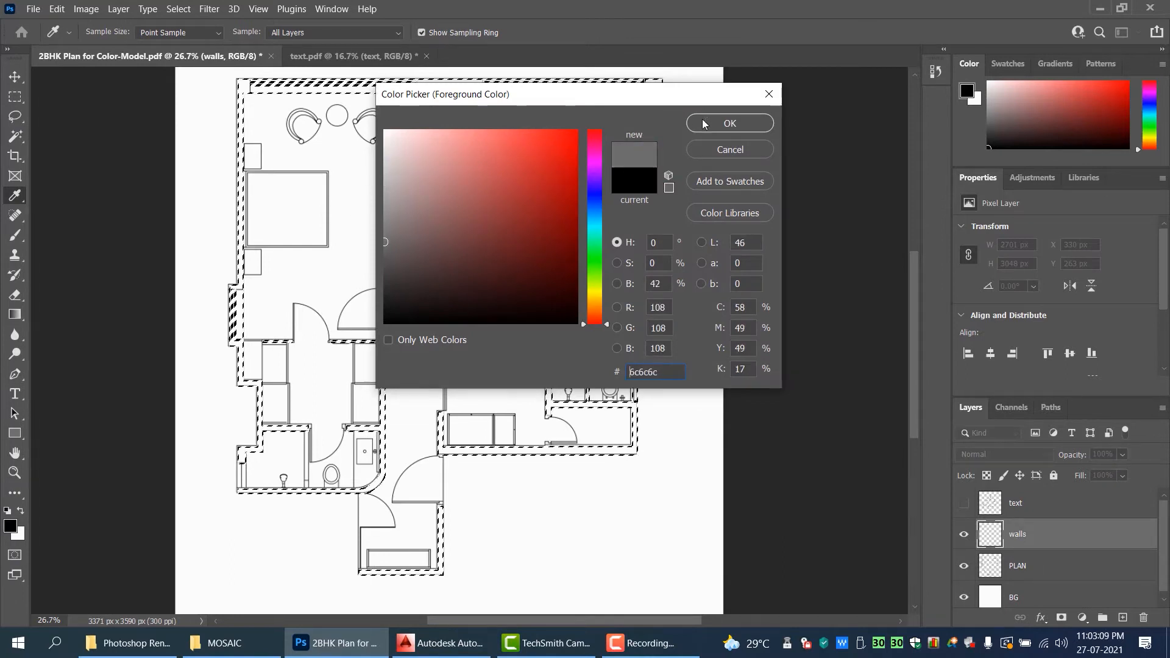
{"action": "left_click", "coordinate": [727, 124]}
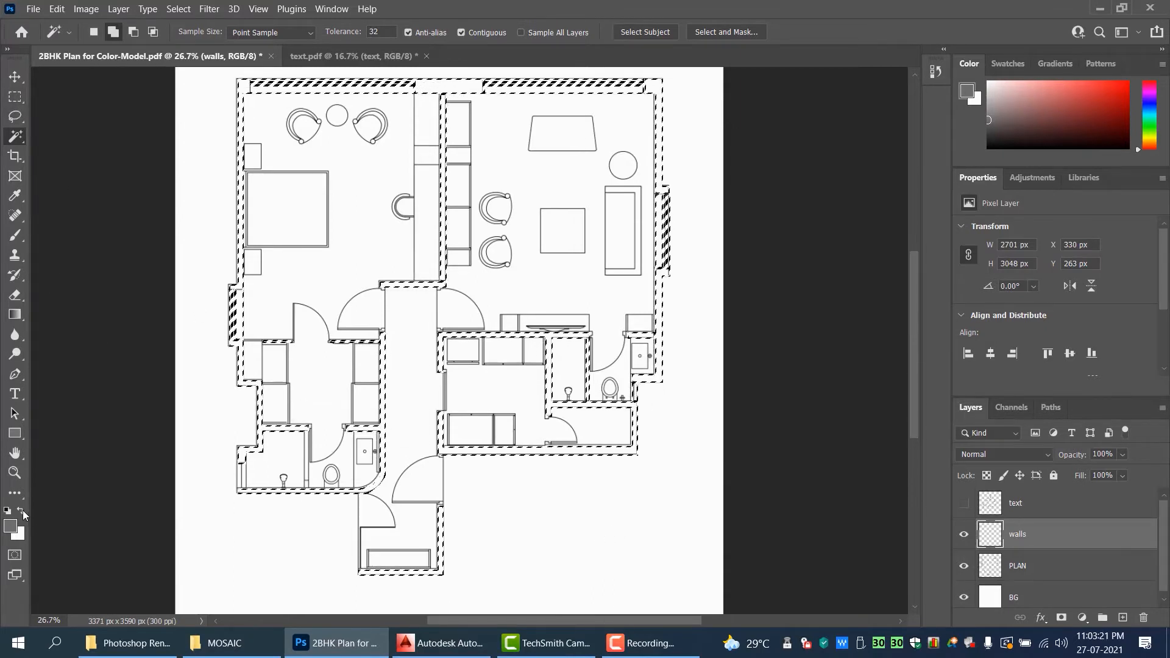
{"action": "key", "text": "alt+BackSpace"}
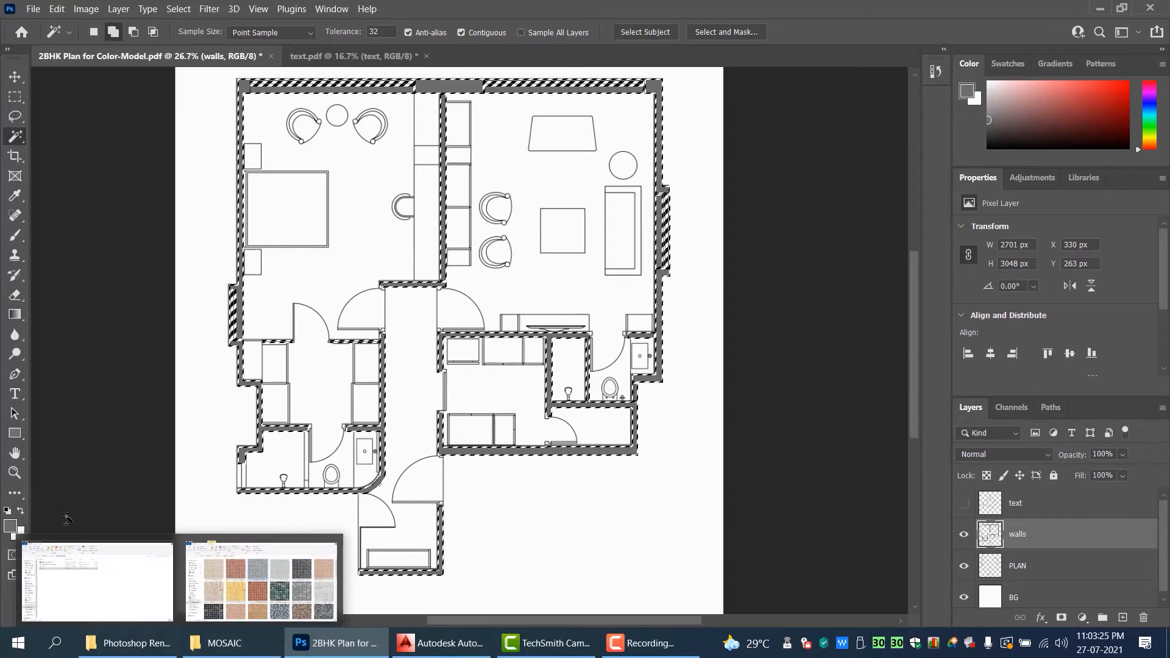
- Switch to the Move Tool and deselect the filled walls
{"action": "left_click", "coordinate": [16, 76]}
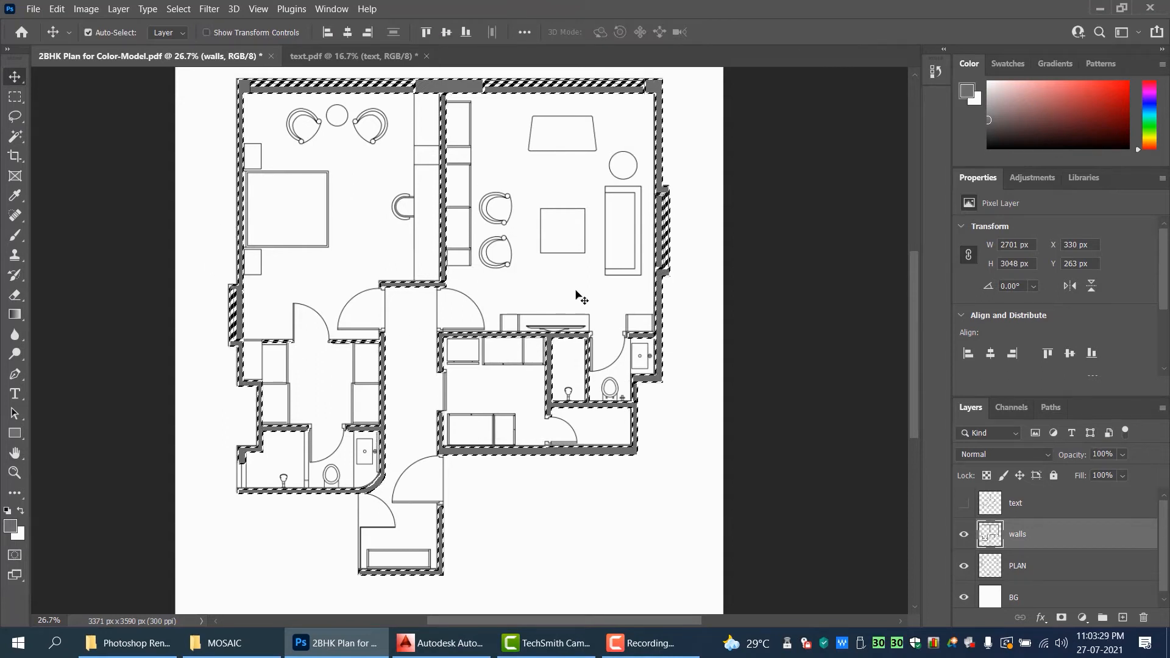
{"action": "key", "text": "ctrl"}
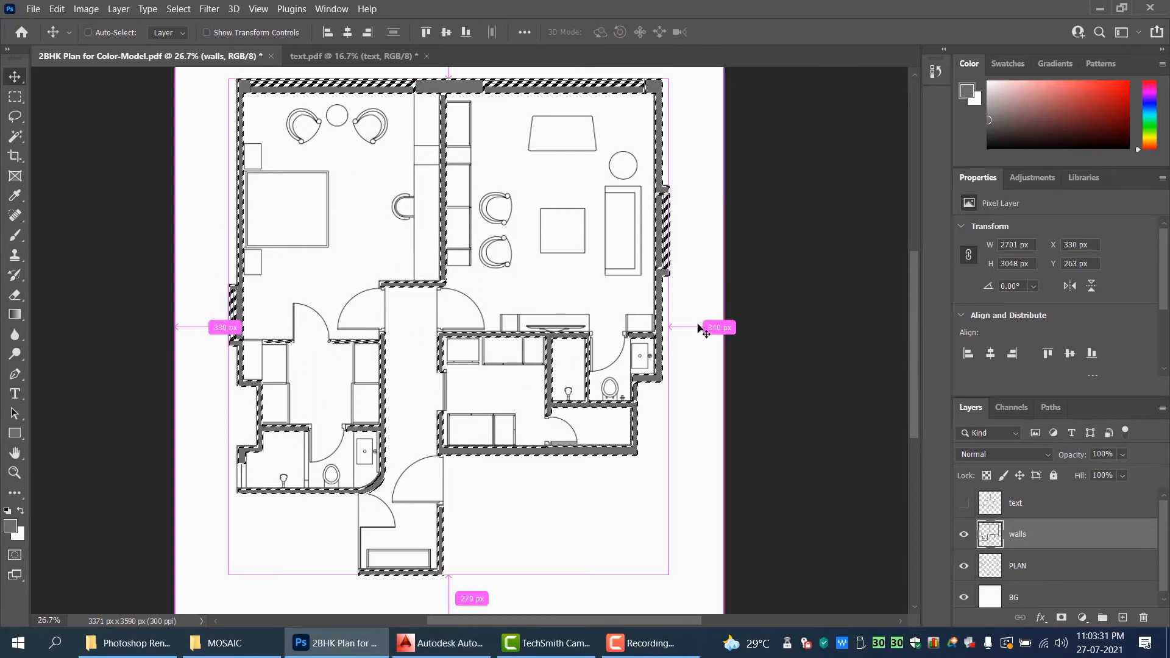
{"action": "key", "text": "ctrl+d"}
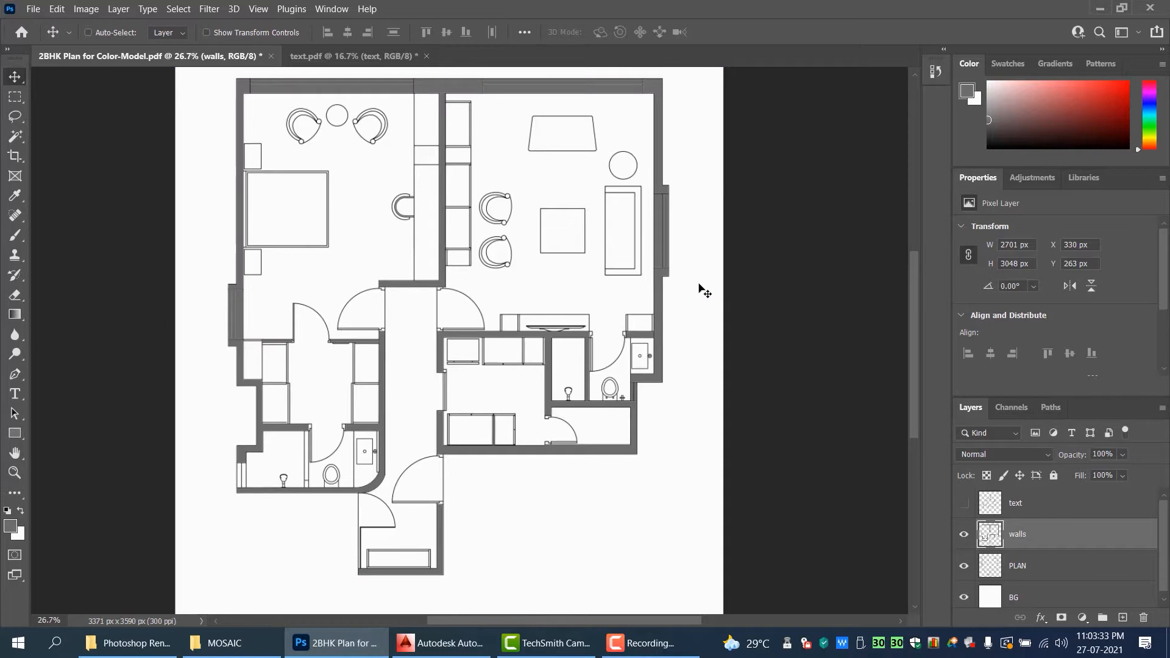
- Examine the grey walls and windows across the whole plan, and compare them with the labels by briefly showing the text layer
{"action": "scroll", "coordinate": [523, 226], "scroll_direction": "up", "scroll_amount": 1}
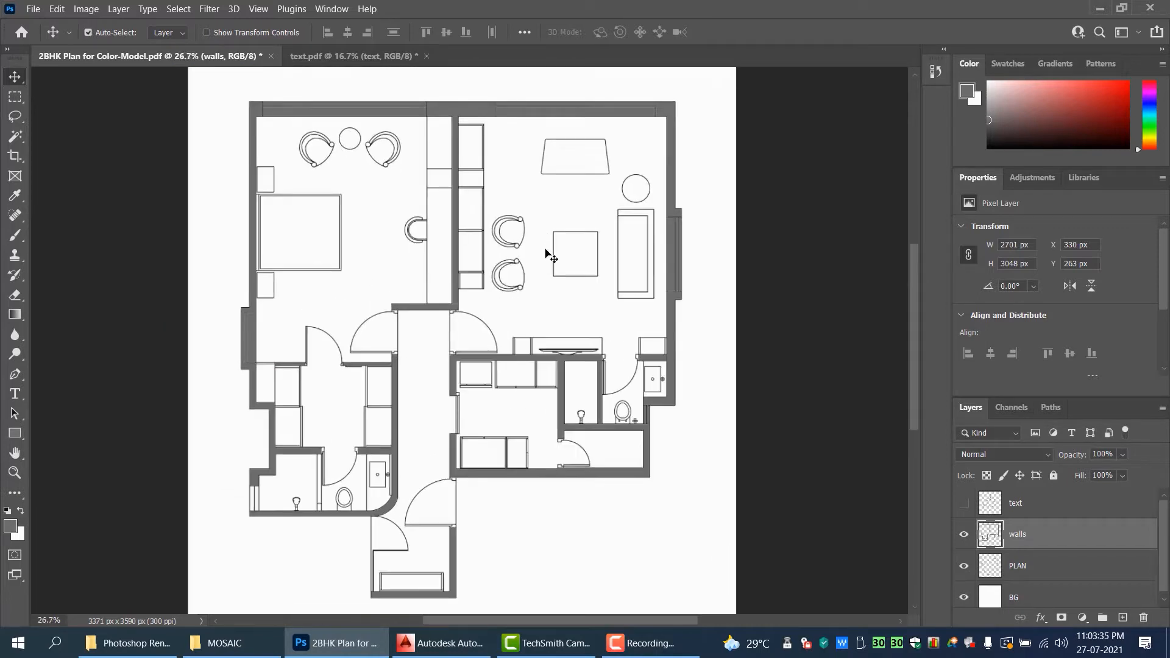
{"action": "scroll", "coordinate": [437, 358], "scroll_direction": "up", "scroll_amount": 4}
{"action": "scroll", "coordinate": [505, 366], "scroll_direction": "down", "scroll_amount": 2}
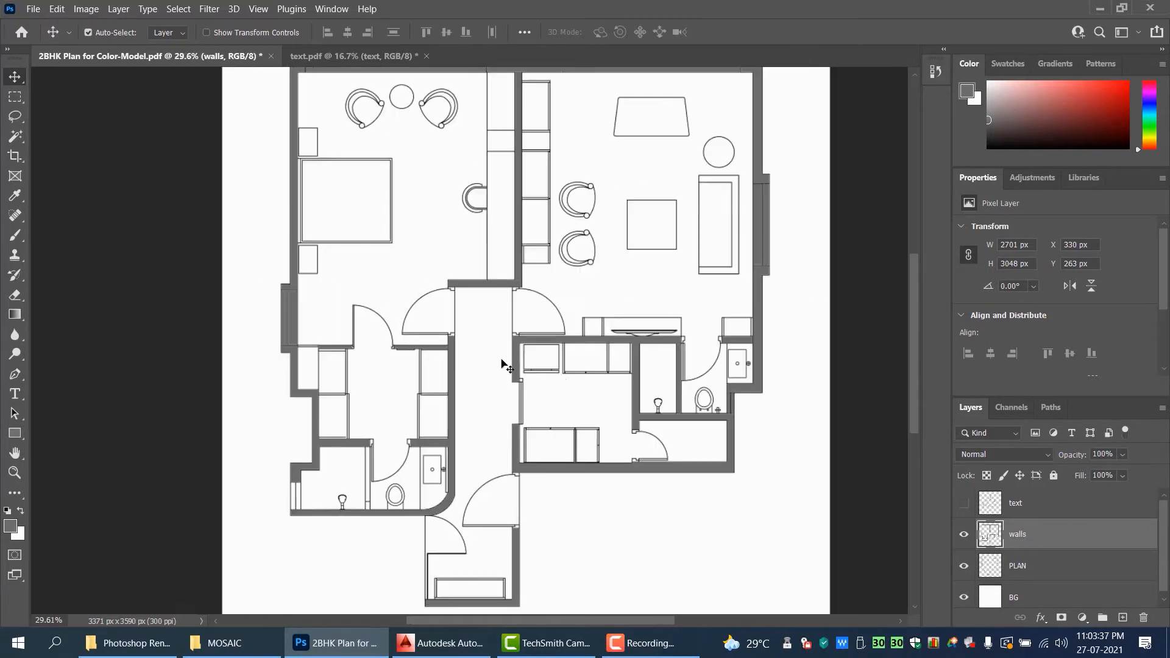
{"action": "scroll", "coordinate": [609, 366], "scroll_direction": "down", "scroll_amount": 3}
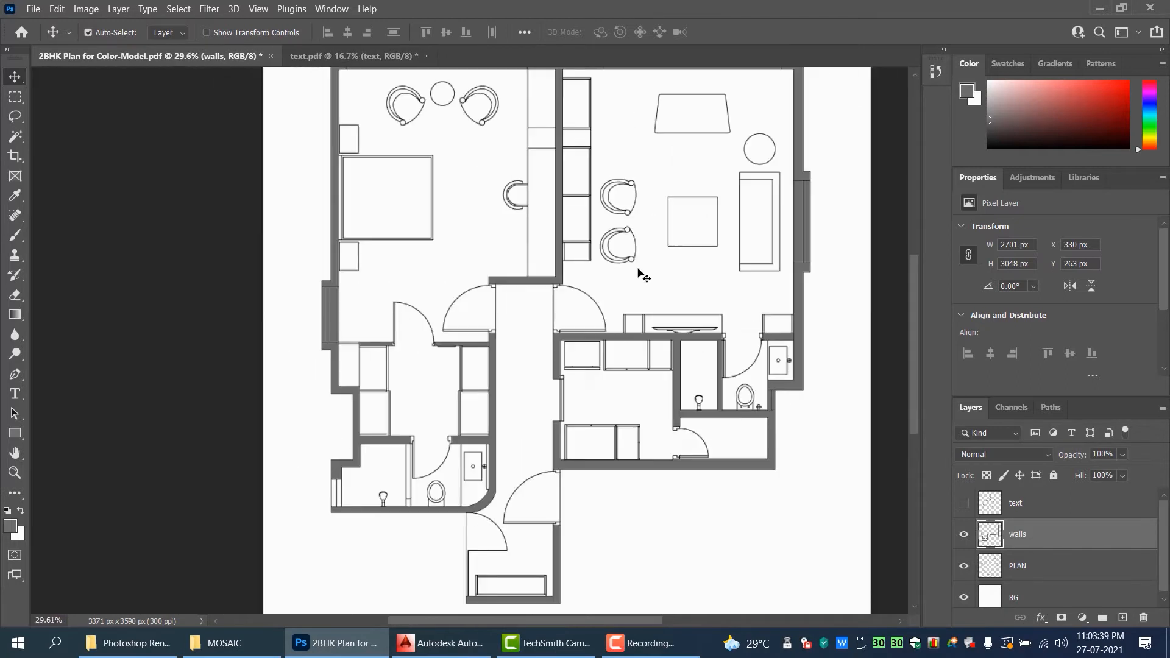
{"action": "scroll", "coordinate": [558, 247], "scroll_direction": "down", "scroll_amount": 1}
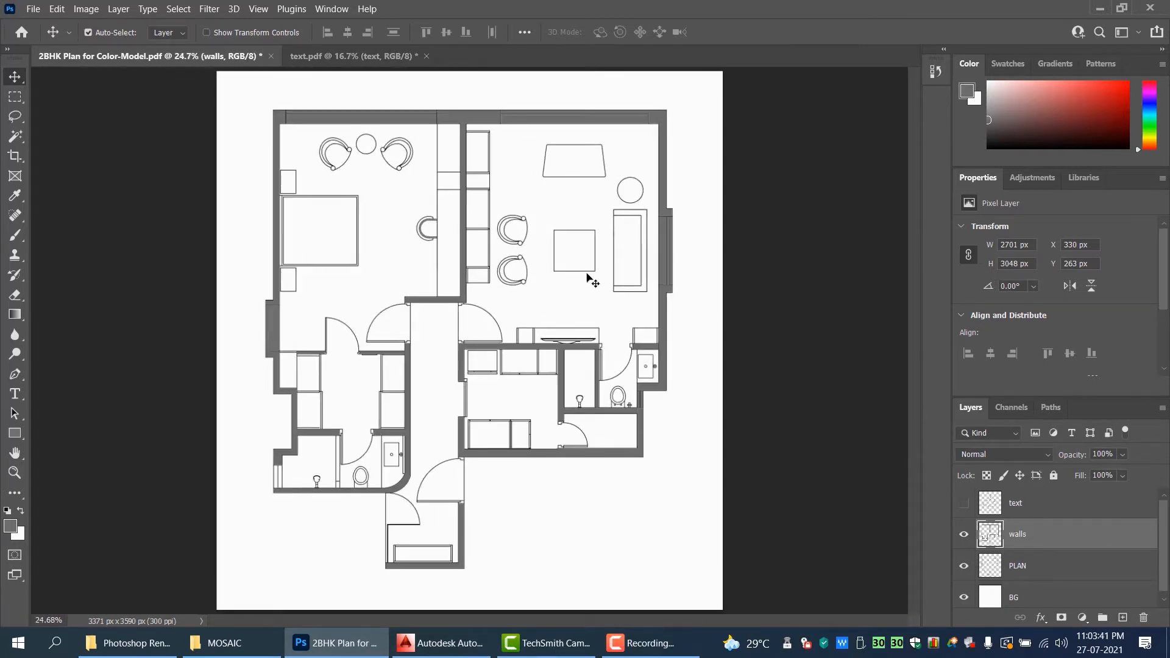
{"action": "scroll", "coordinate": [535, 119], "scroll_direction": "up", "scroll_amount": 3}
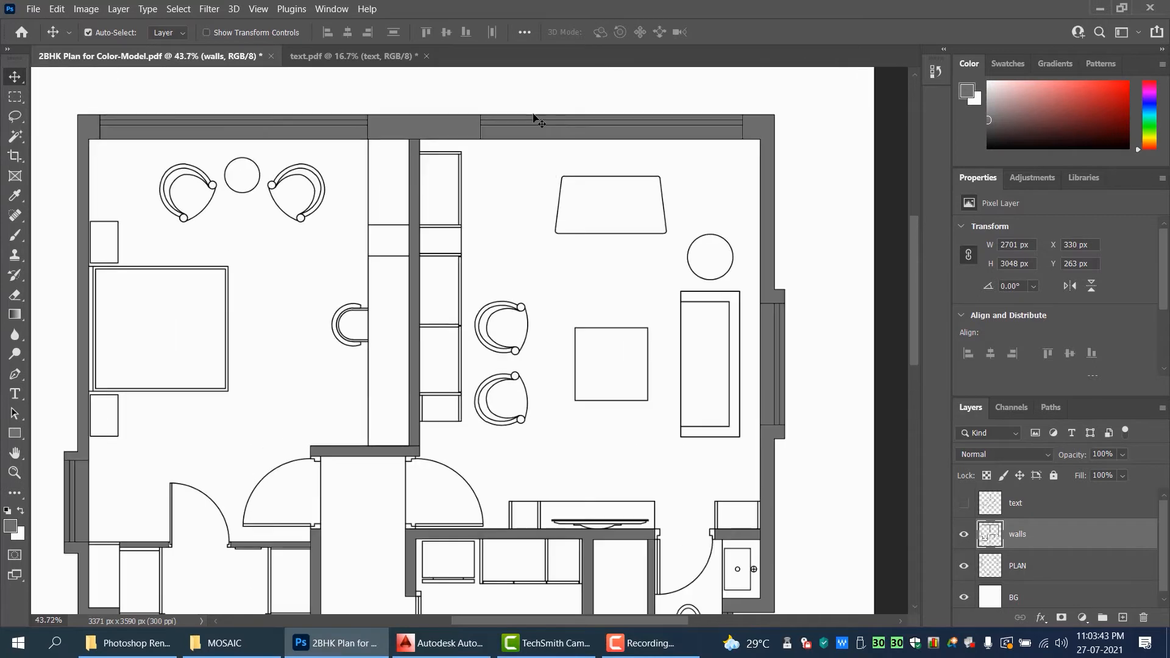
{"action": "scroll", "coordinate": [536, 119], "scroll_direction": "down", "scroll_amount": 2}
{"action": "scroll", "coordinate": [579, 146], "scroll_direction": "up", "scroll_amount": 4}
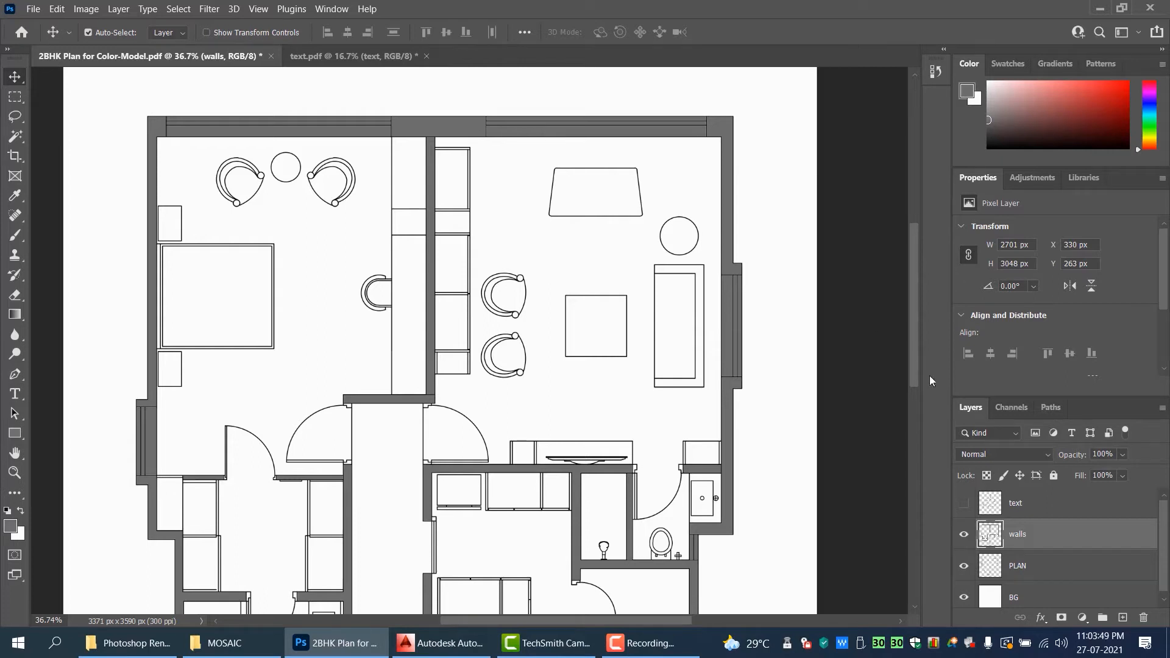
{"action": "left_click", "coordinate": [964, 503]}
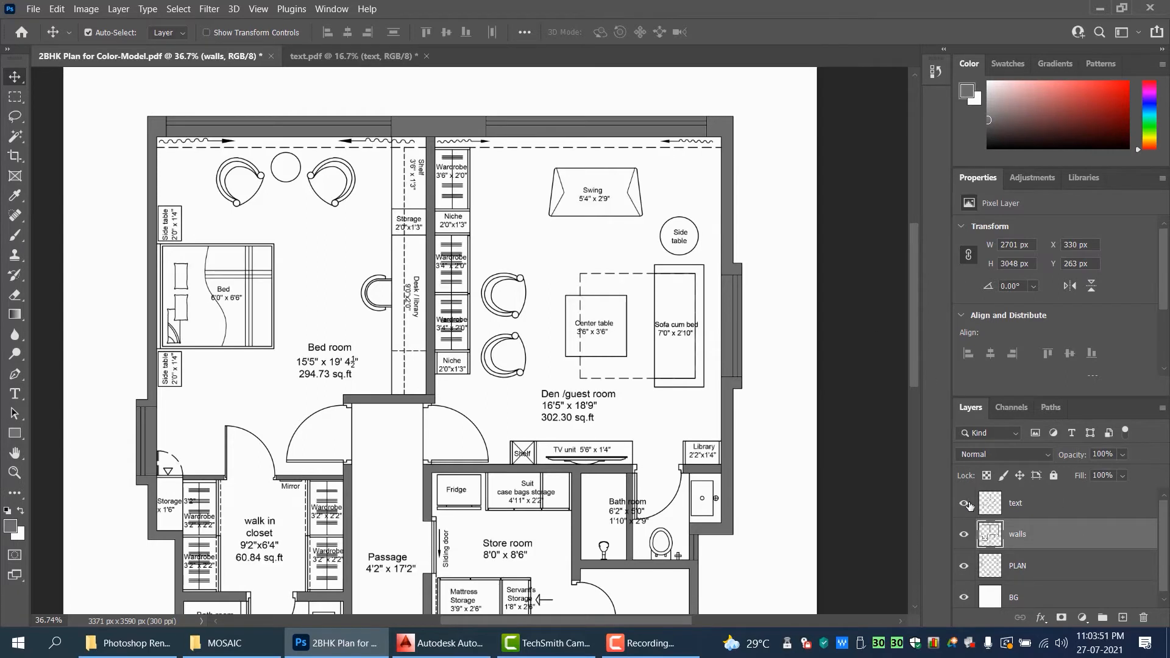
{"action": "left_click", "coordinate": [965, 503]}
{"action": "scroll", "coordinate": [475, 313], "scroll_direction": "down", "scroll_amount": 3}
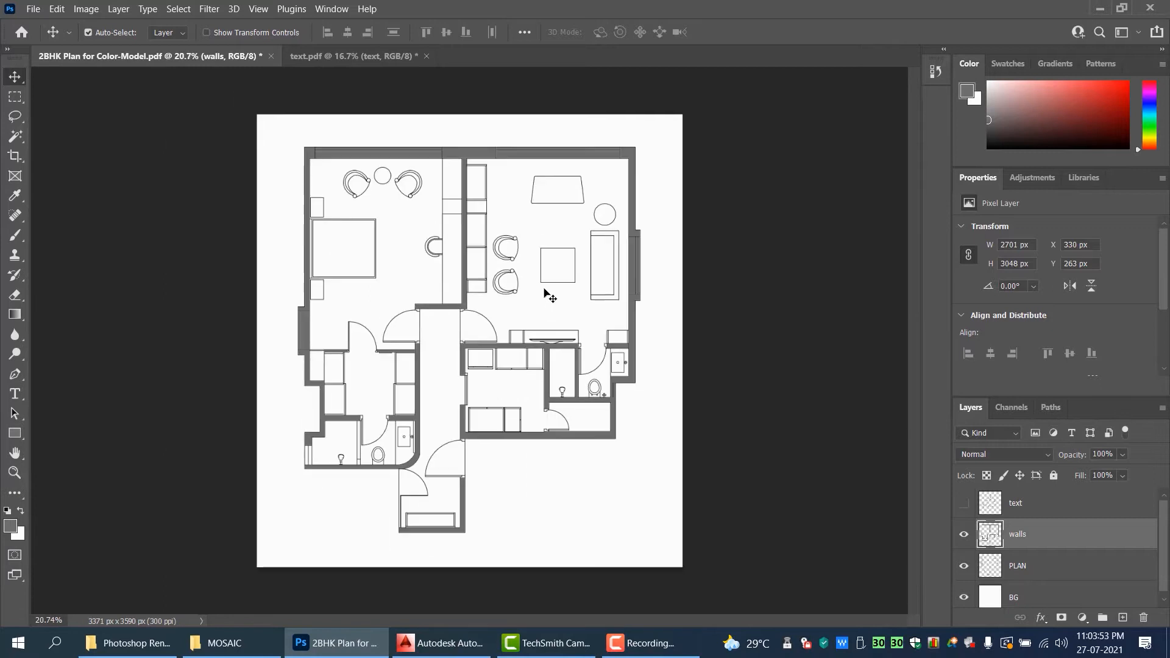
{"action": "scroll", "coordinate": [616, 312], "scroll_direction": "up", "scroll_amount": 1}
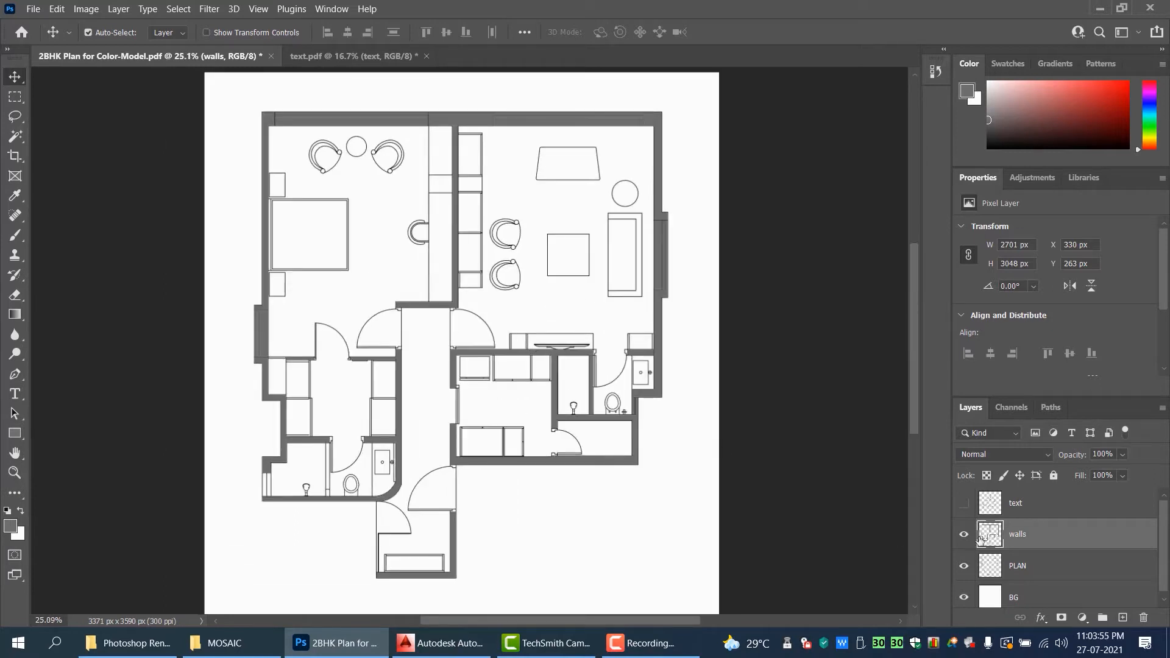
- Add a drop shadow to the walls layer with 23% opacity, 9 px distance, 15% spread and 81 px size
{"action": "left_click", "coordinate": [1041, 618]}
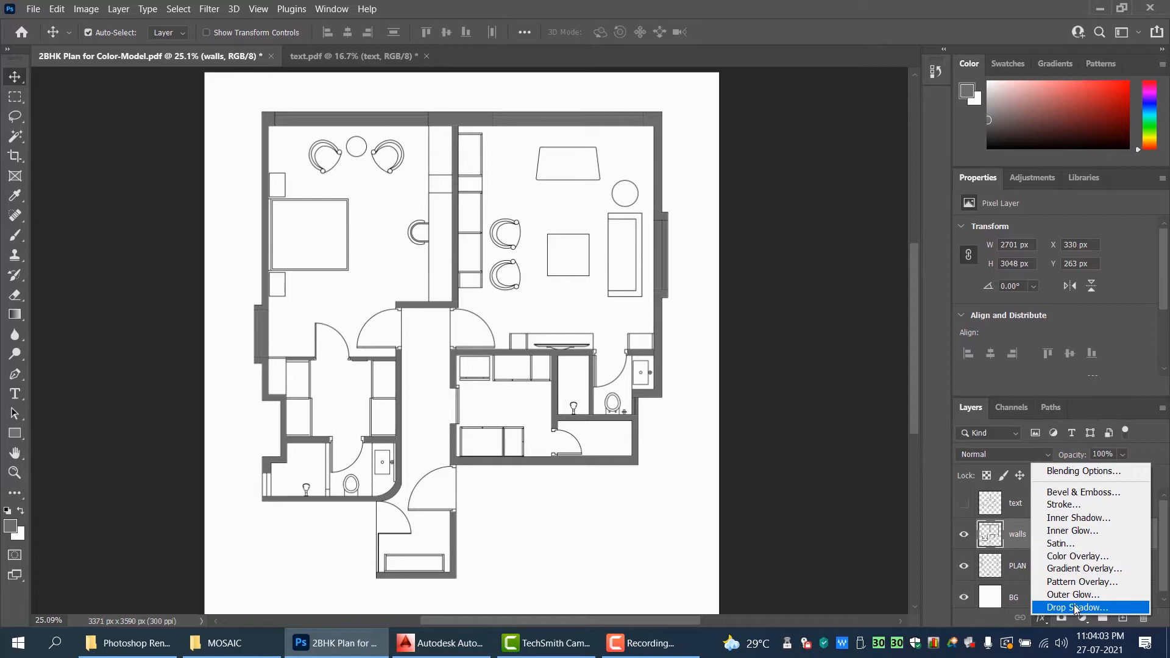
{"action": "left_click", "coordinate": [919, 315]}
{"action": "left_click_drag", "start_coordinate": [887, 82], "coordinate": [842, 74]}
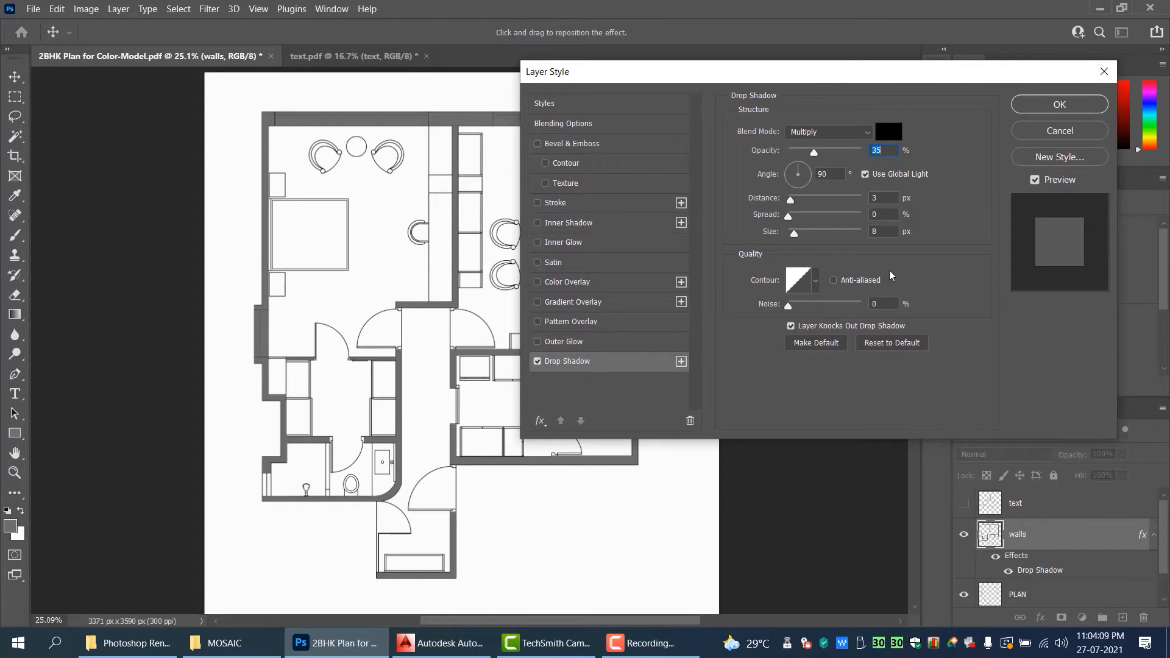
{"action": "left_click", "coordinate": [805, 152]}
{"action": "left_click_drag", "start_coordinate": [792, 200], "coordinate": [802, 209]}
{"action": "left_click", "coordinate": [799, 216]}
{"action": "left_click", "coordinate": [806, 233]}
{"action": "left_click_drag", "start_coordinate": [811, 237], "coordinate": [815, 234]}
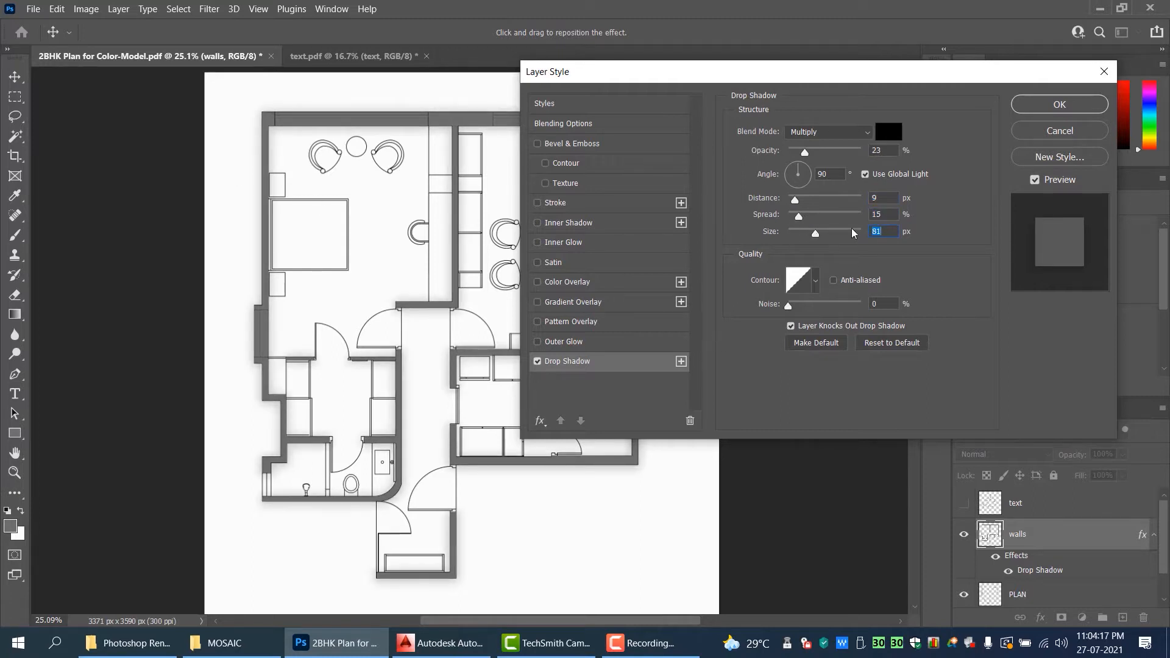
- Set the wall shadow's angle to -25°, distance to 8 px, spread to 7% and size to 24 px
{"action": "left_click", "coordinate": [803, 217]}
{"action": "left_click_drag", "start_coordinate": [795, 218], "coordinate": [801, 203]}
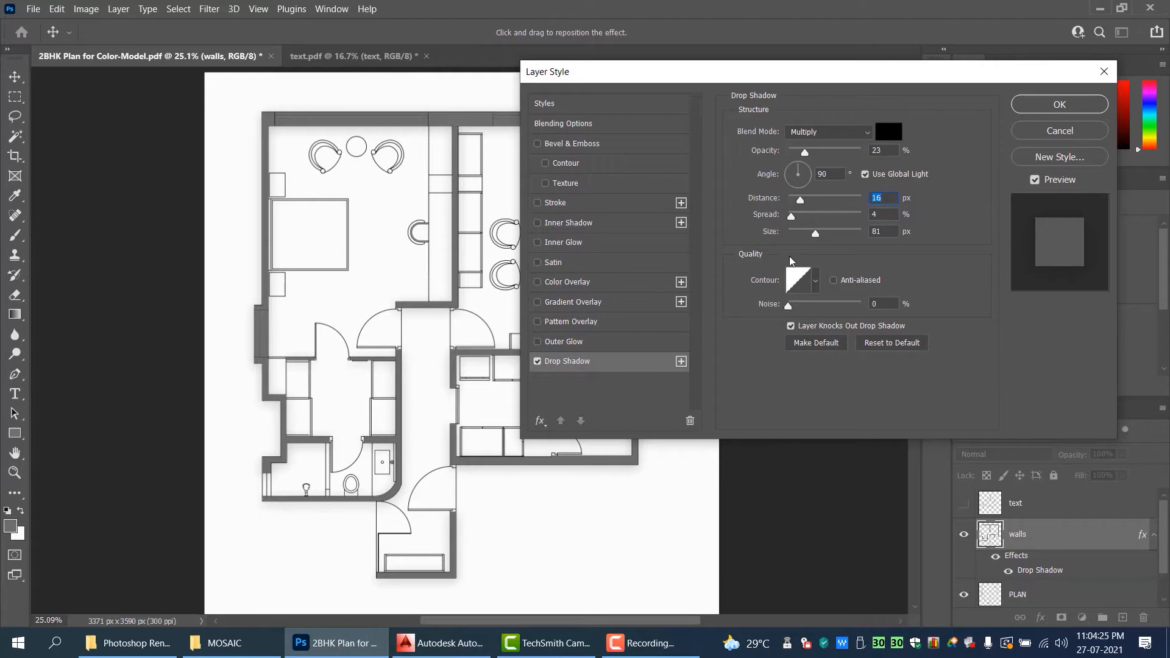
{"action": "left_click", "coordinate": [797, 217]}
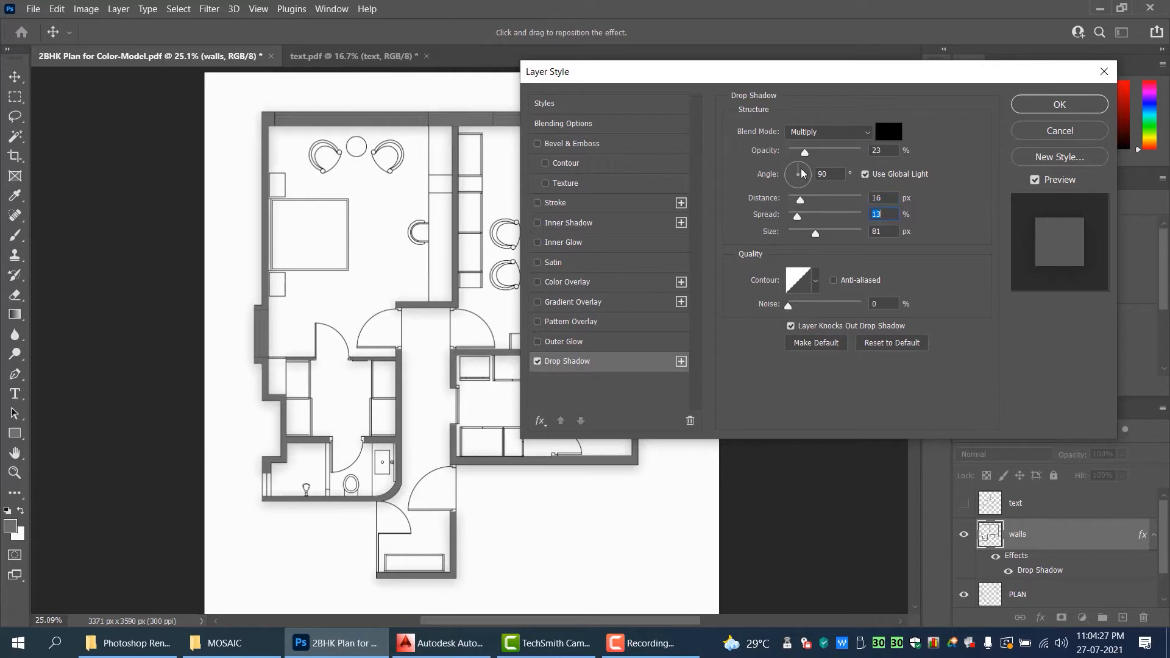
{"action": "mouse_move", "coordinate": [810, 181]}
{"action": "left_mouse_down"}
{"action": "mouse_move", "coordinate": [796, 196]}
{"action": "mouse_move", "coordinate": [816, 189]}
{"action": "left_mouse_up"}
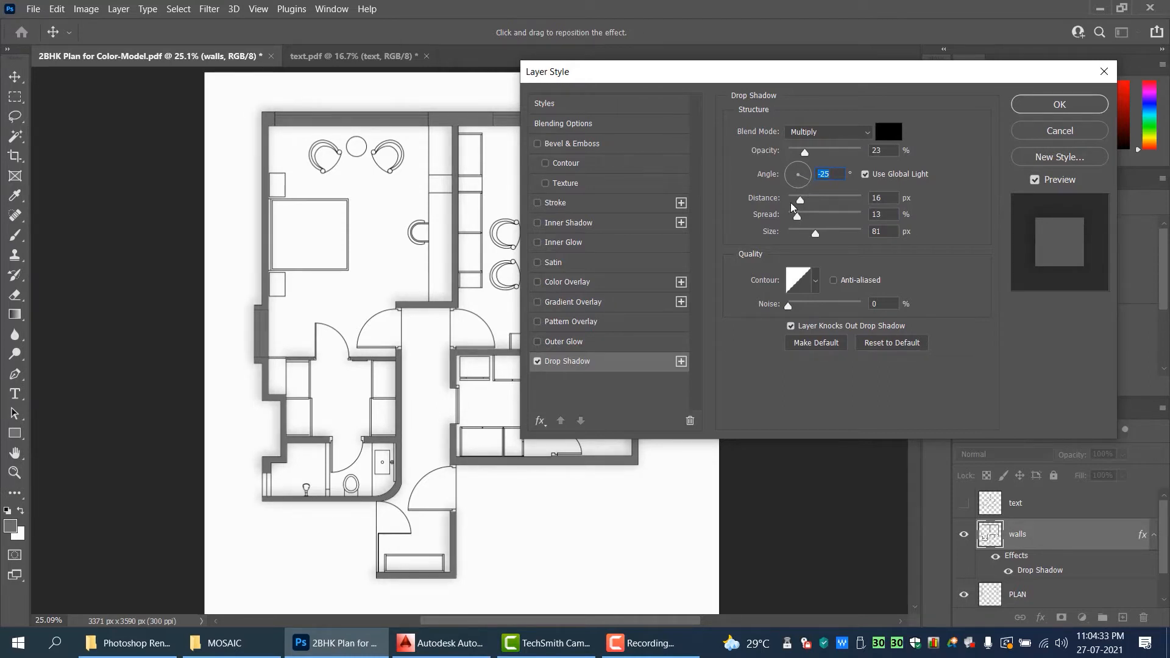
{"action": "left_click_drag", "start_coordinate": [798, 202], "coordinate": [802, 234]}
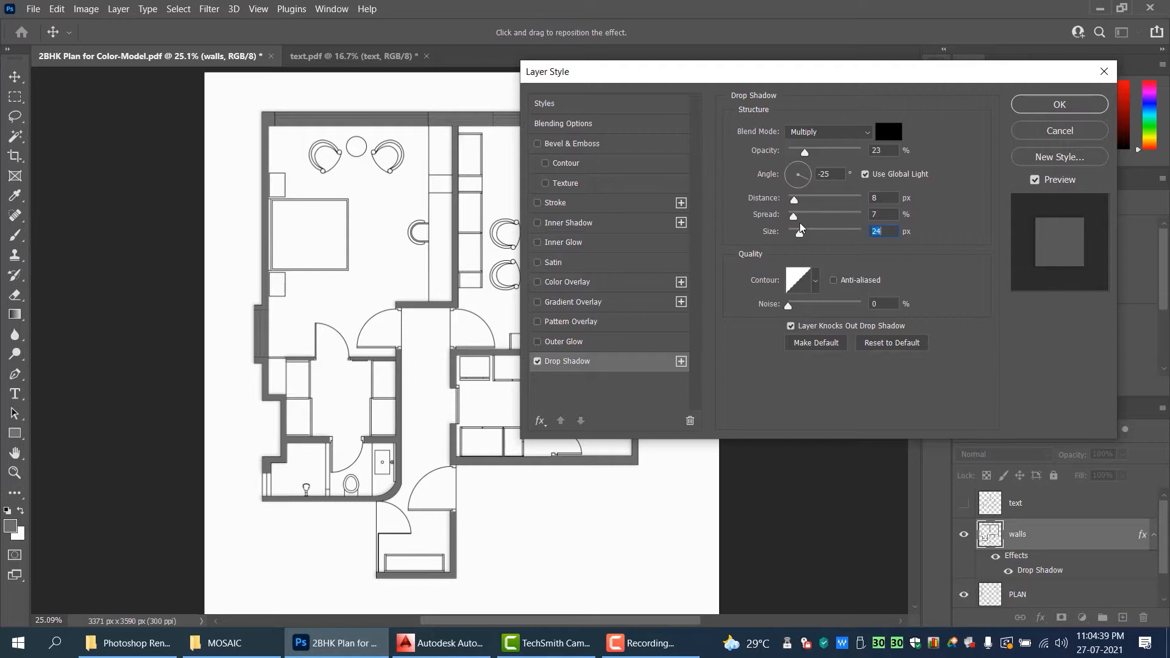
- Strengthen the wall shadow to 75% opacity, 13 px distance, 21% spread and 43 px size, and apply the layer style
{"action": "left_click_drag", "start_coordinate": [805, 152], "coordinate": [843, 150]}
{"action": "left_click_drag", "start_coordinate": [799, 200], "coordinate": [806, 233]}
{"action": "left_click", "coordinate": [816, 233]}
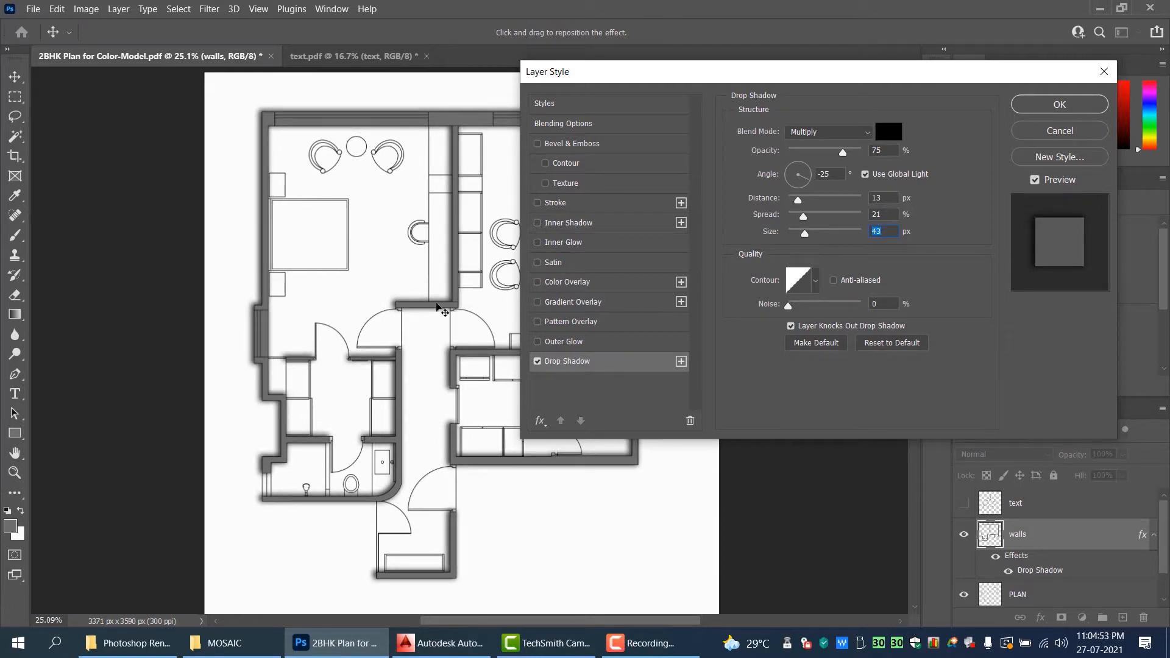
{"action": "left_click", "coordinate": [1084, 110]}
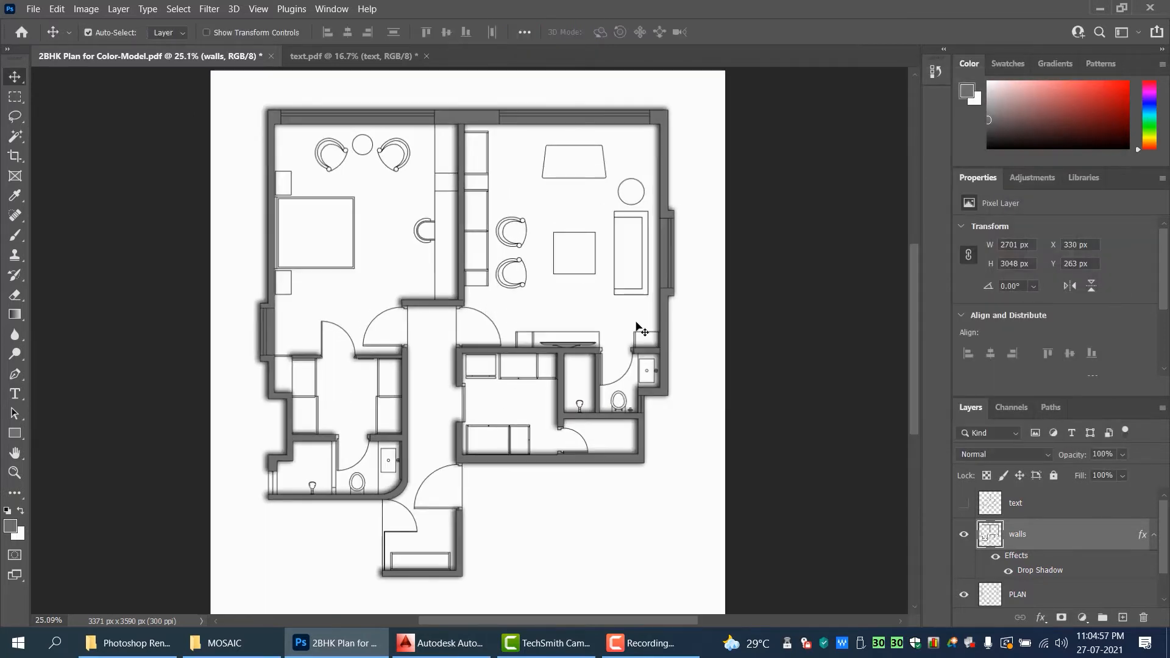
- Select the living room and bedroom floors on the PLAN layer with the Magic Wand, including their entrance door swings
{"action": "left_click", "coordinate": [15, 135]}
{"action": "scroll", "coordinate": [1053, 534], "scroll_direction": "down", "scroll_amount": 1}
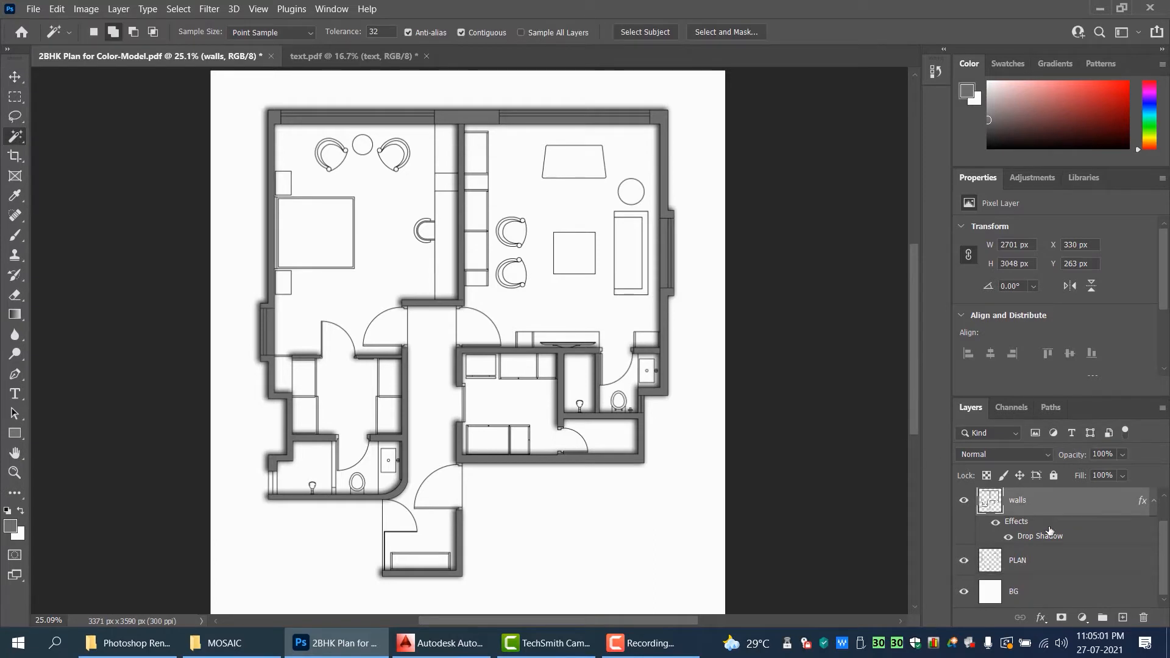
{"action": "left_click", "coordinate": [1036, 570]}
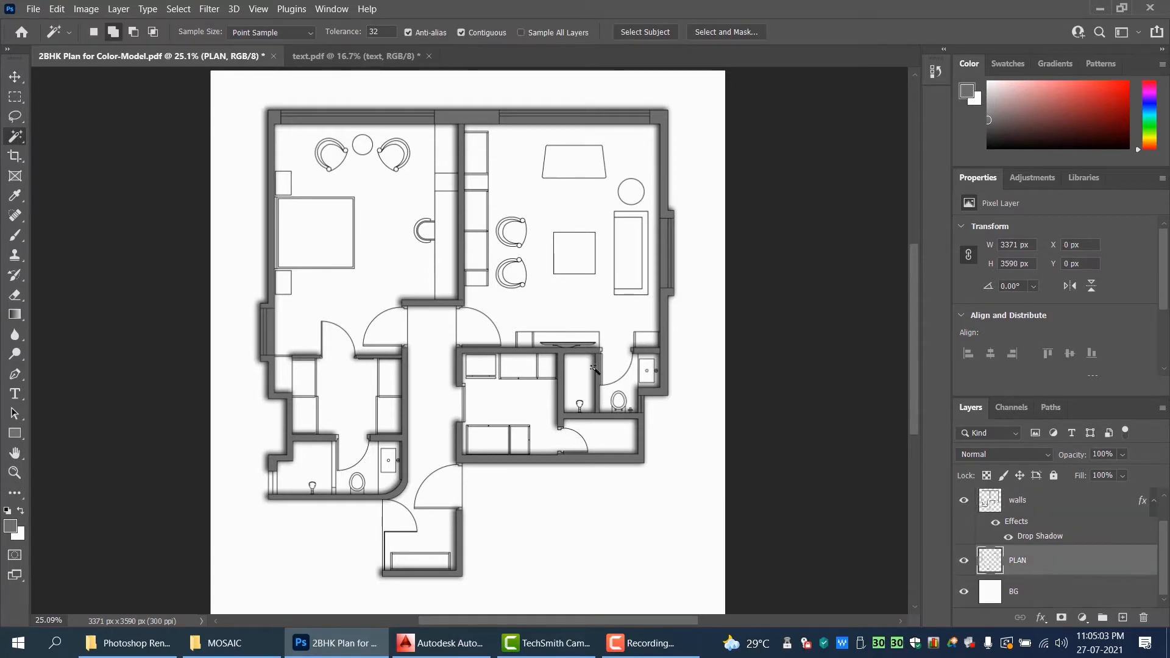
{"action": "left_click", "coordinate": [541, 317]}
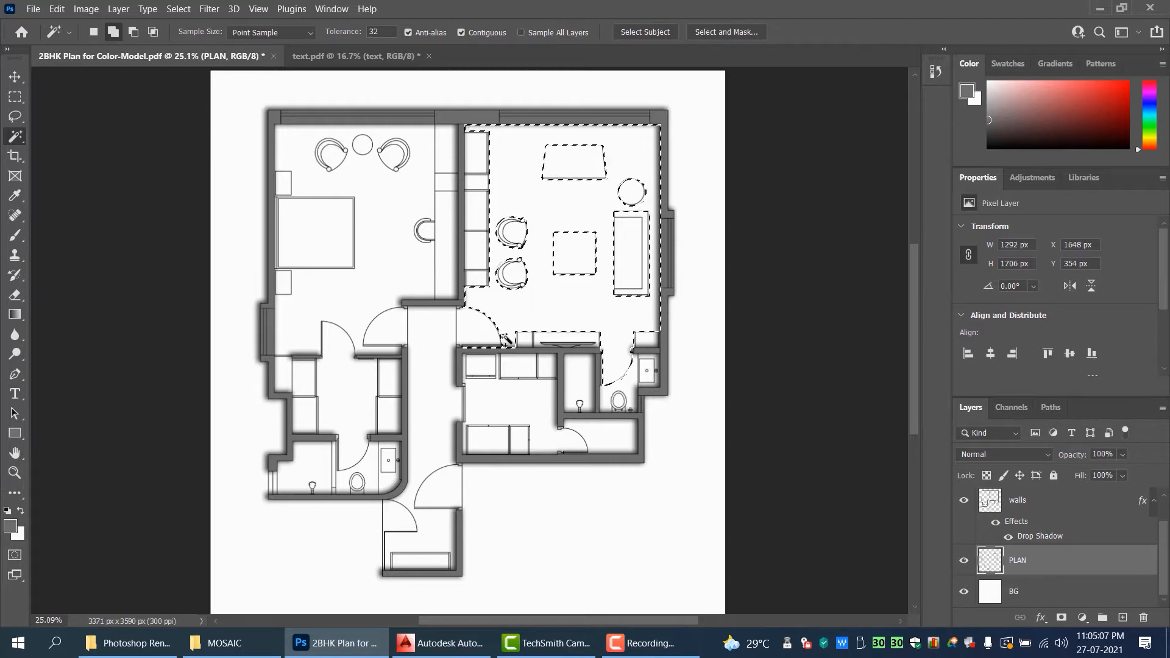
{"action": "scroll", "coordinate": [481, 343], "scroll_direction": "up", "scroll_amount": 1}
{"action": "left_click", "coordinate": [467, 328]}
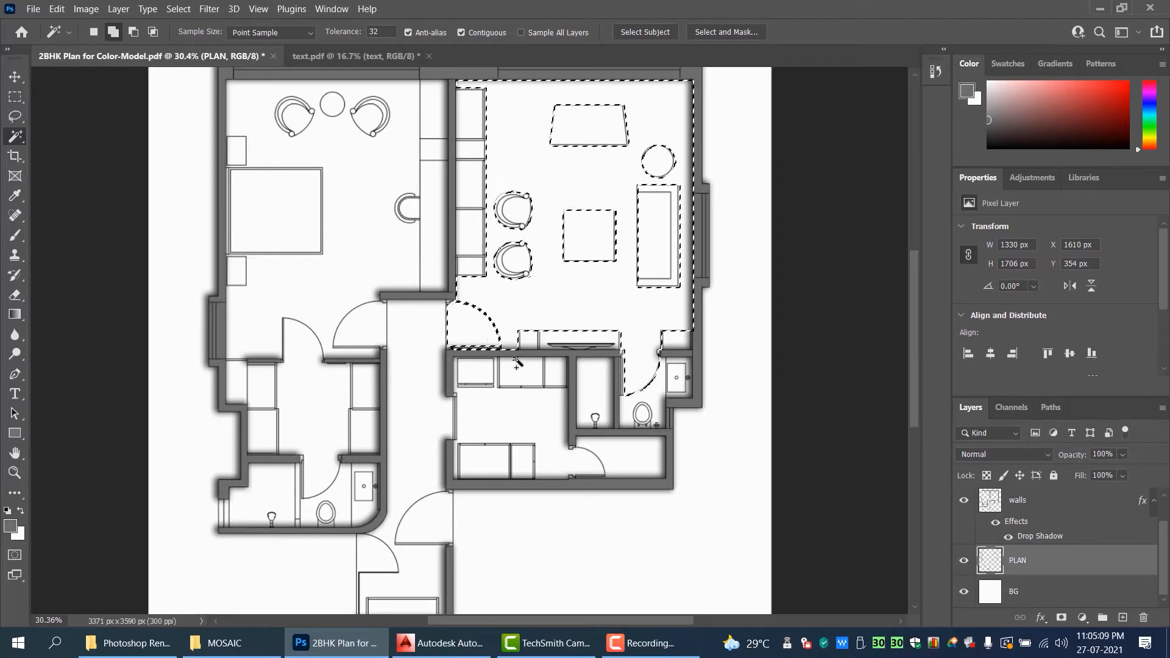
{"action": "left_click", "coordinate": [376, 321]}
{"action": "left_click", "coordinate": [317, 311]}
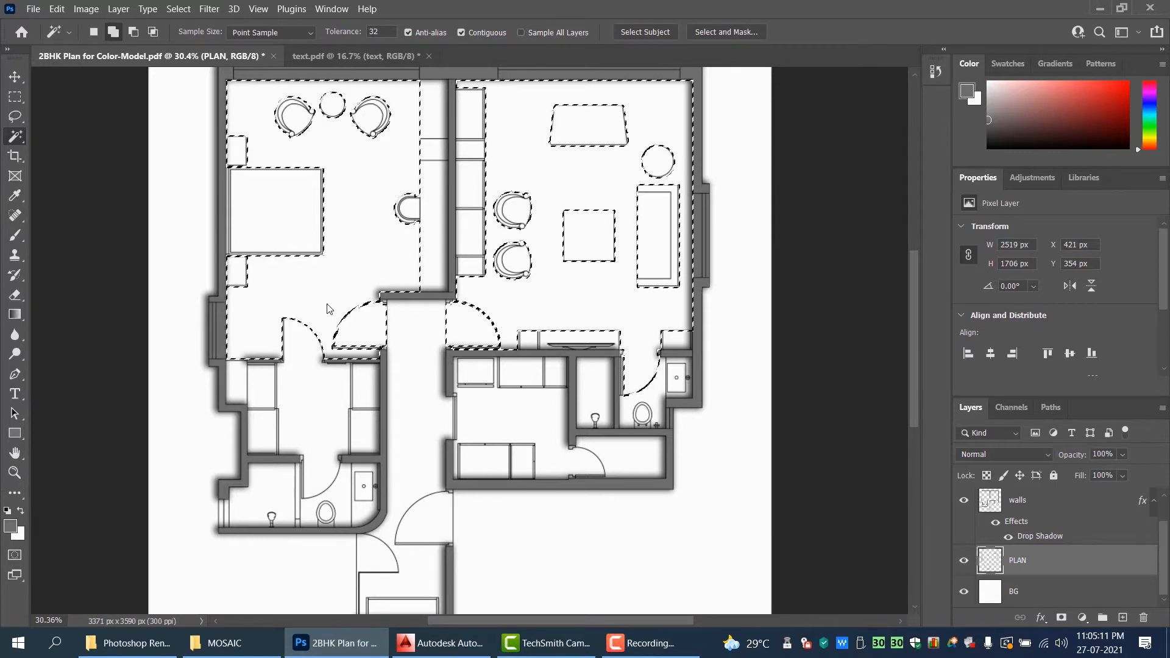
- Add the dressing area floor between the wardrobes and the kitchen floor to the selection
{"action": "scroll", "coordinate": [594, 325], "scroll_direction": "up", "scroll_amount": 5}
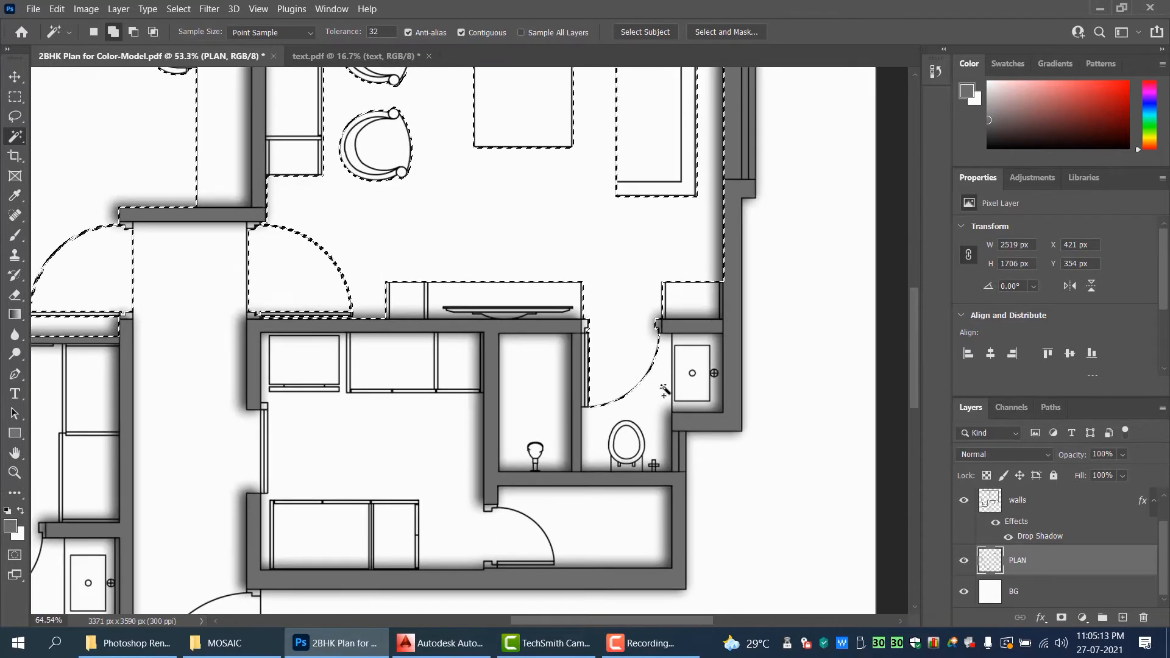
{"action": "scroll", "coordinate": [586, 332], "scroll_direction": "down", "scroll_amount": 3}
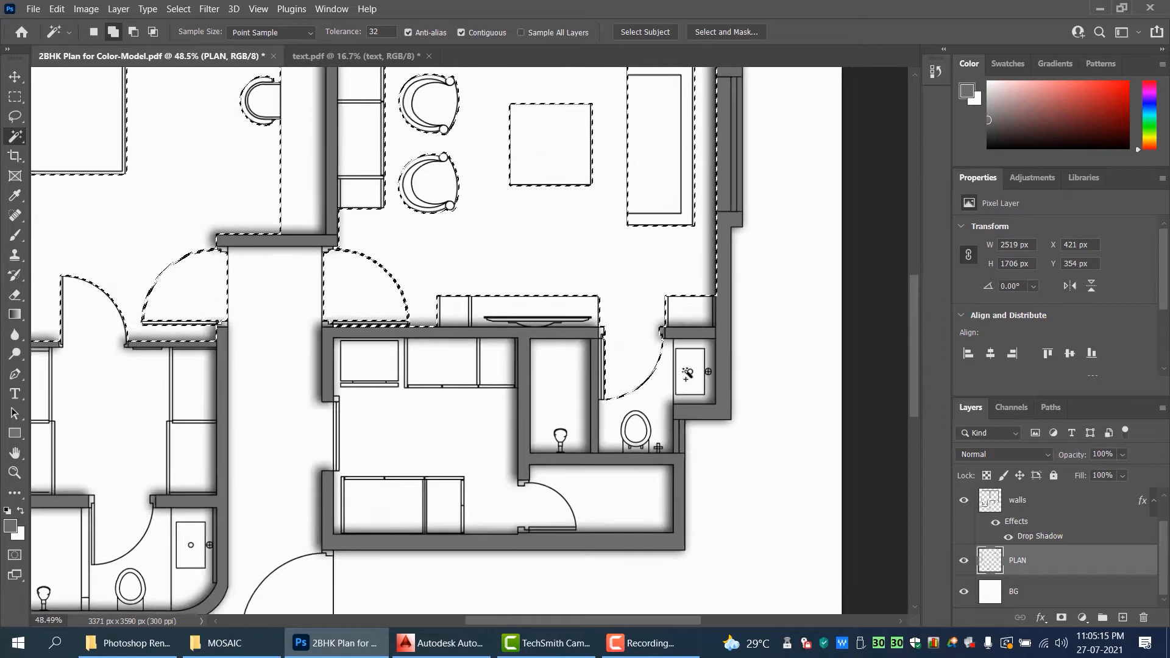
{"action": "scroll", "coordinate": [535, 385], "scroll_direction": "down", "scroll_amount": 2}
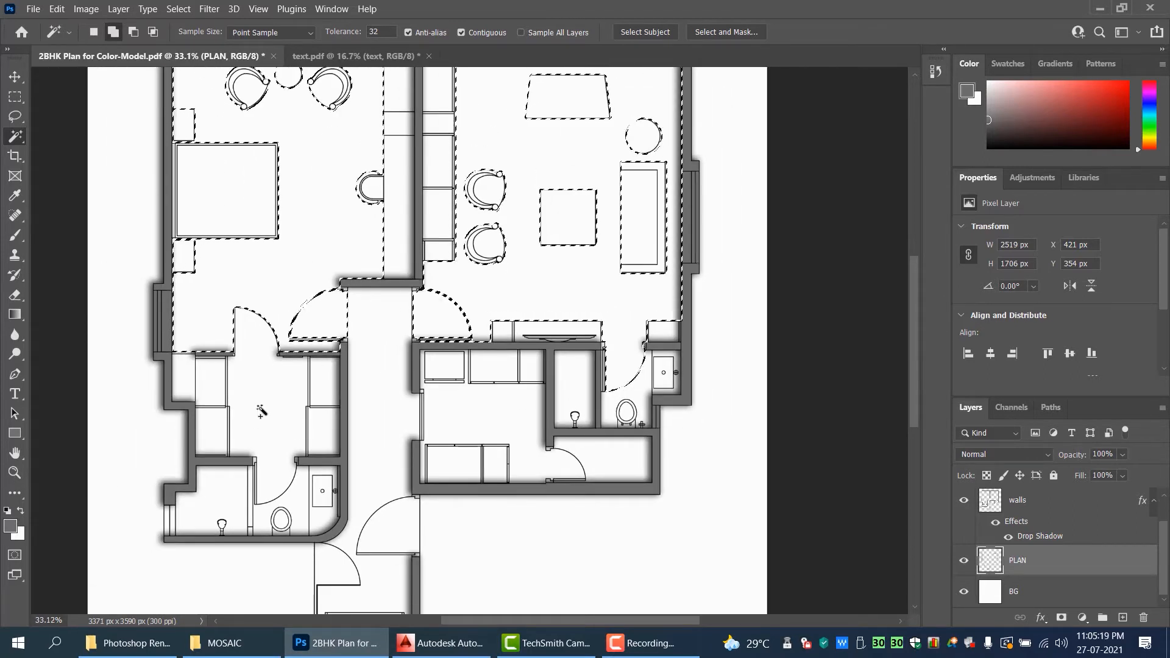
{"action": "scroll", "coordinate": [216, 396], "scroll_direction": "up", "scroll_amount": 2}
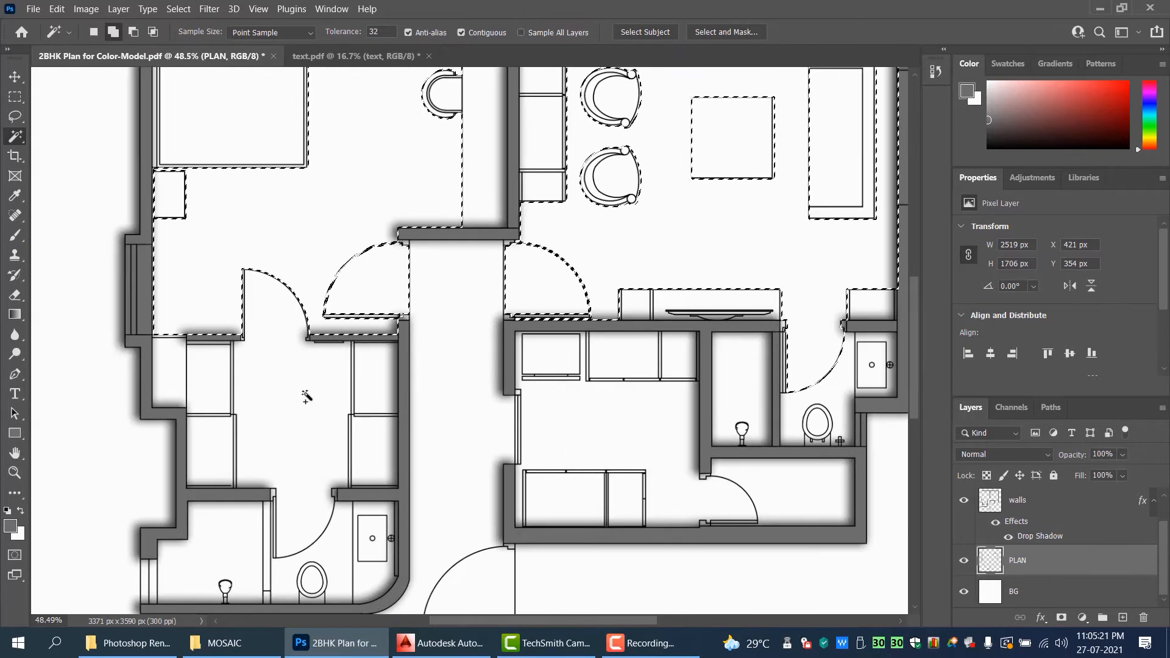
{"action": "left_click", "coordinate": [307, 396]}
{"action": "scroll", "coordinate": [467, 403], "scroll_direction": "down", "scroll_amount": 2}
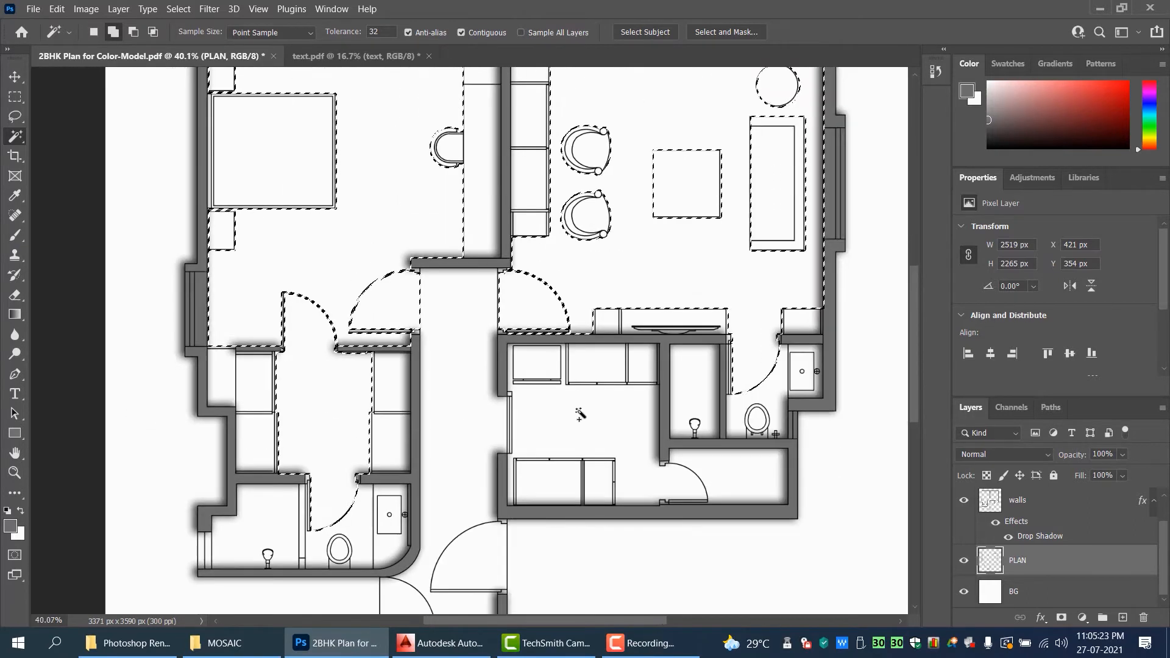
{"action": "left_click", "coordinate": [582, 417]}
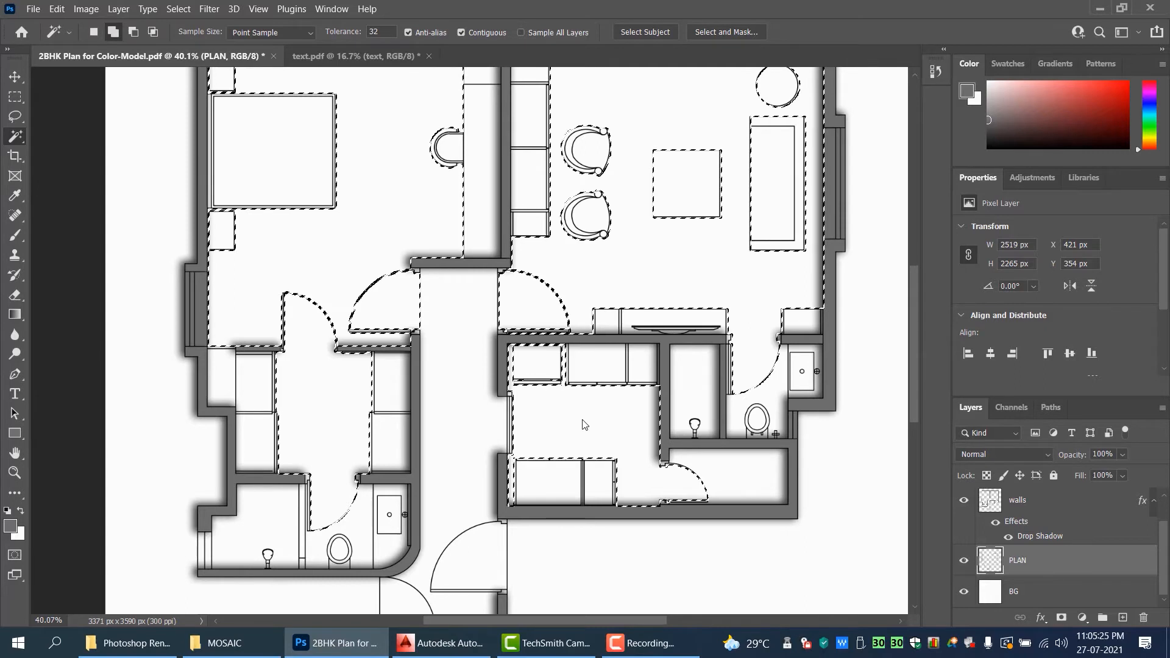
- Subtract the door swing of the toilet below the living room from the selection with the Rectangular Marquee
{"action": "scroll", "coordinate": [583, 416], "scroll_direction": "down", "scroll_amount": 2}
{"action": "scroll", "coordinate": [380, 444], "scroll_direction": "up", "scroll_amount": 3}
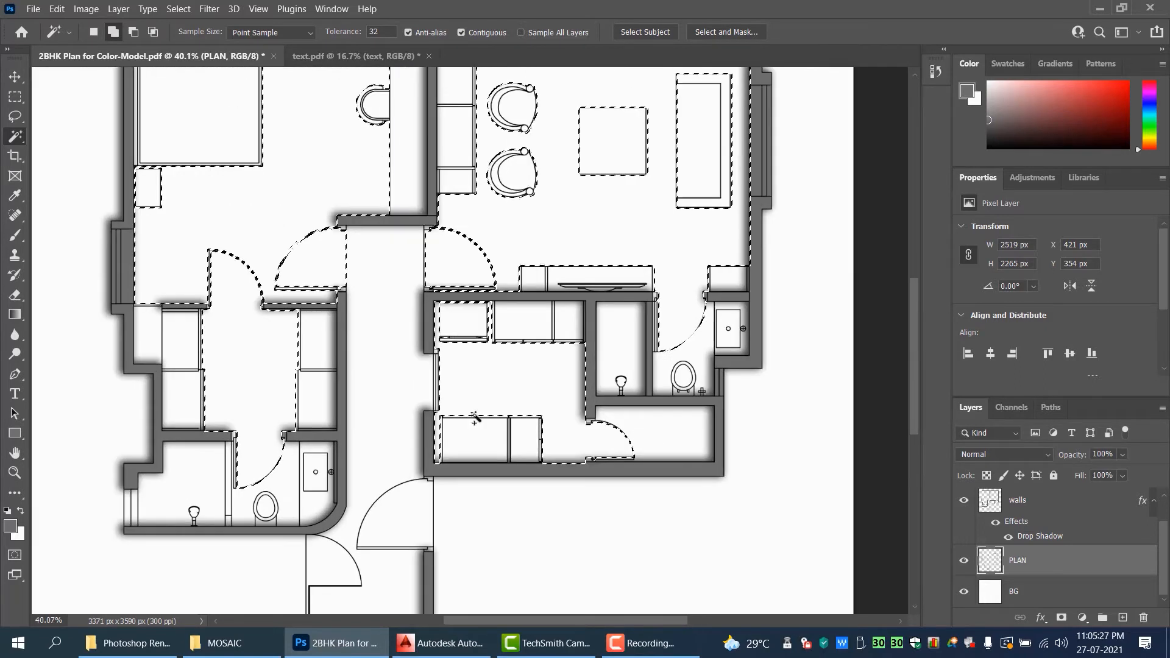
{"action": "scroll", "coordinate": [380, 443], "scroll_direction": "down", "scroll_amount": 3}
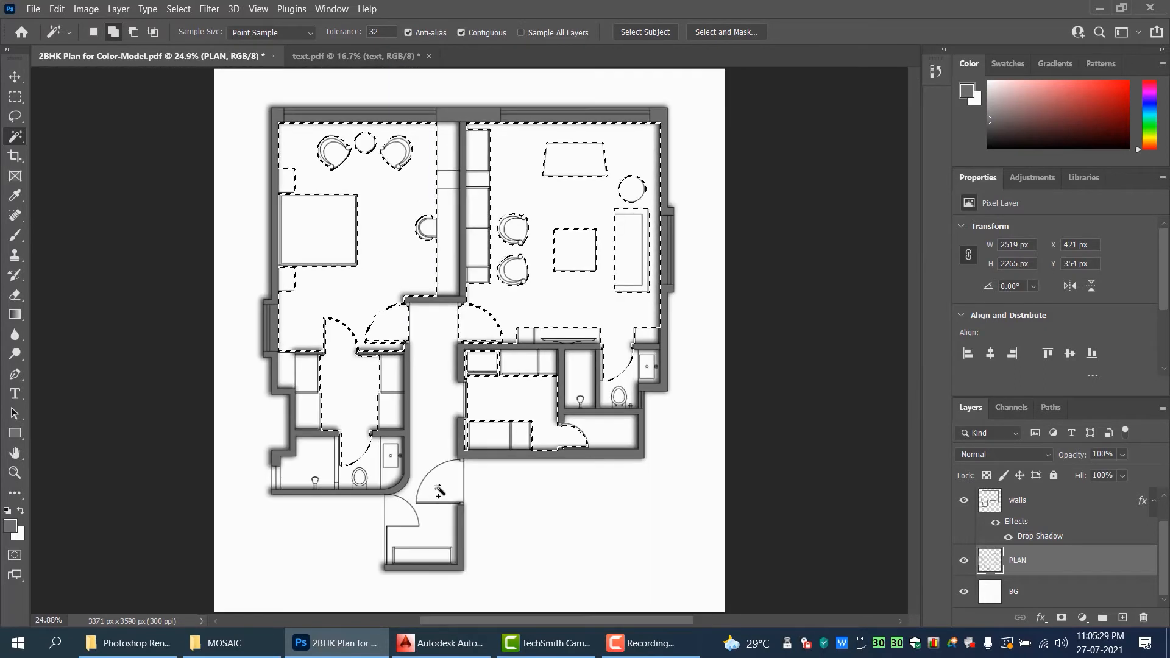
{"action": "scroll", "coordinate": [408, 295], "scroll_direction": "up", "scroll_amount": 1}
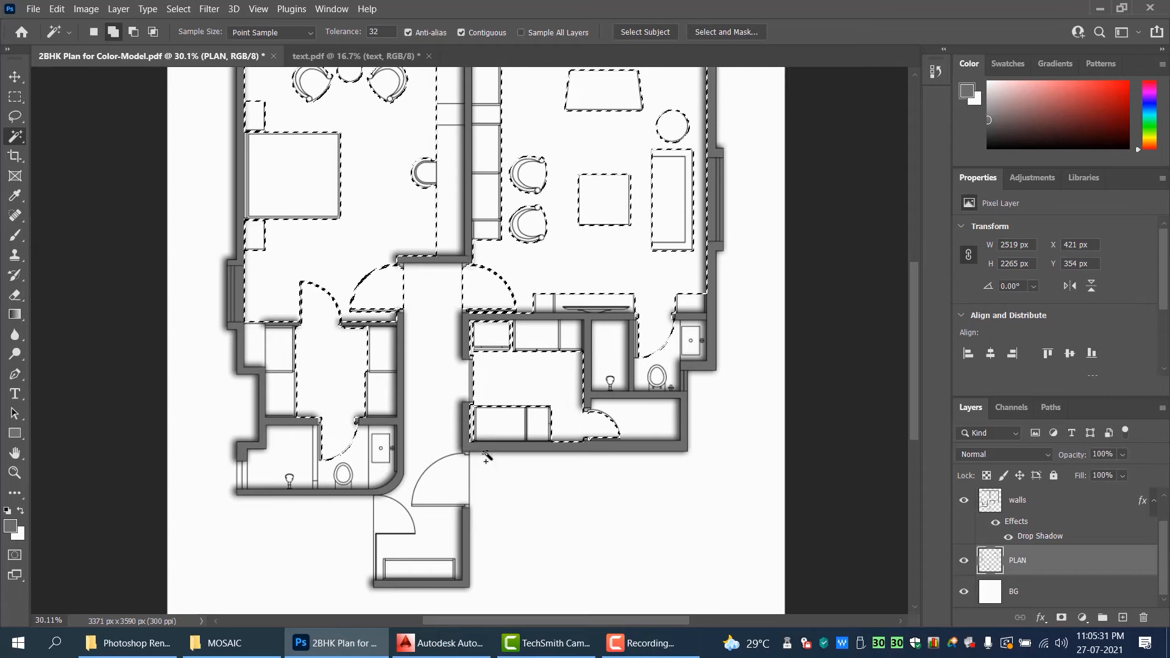
{"action": "key", "text": "m"}
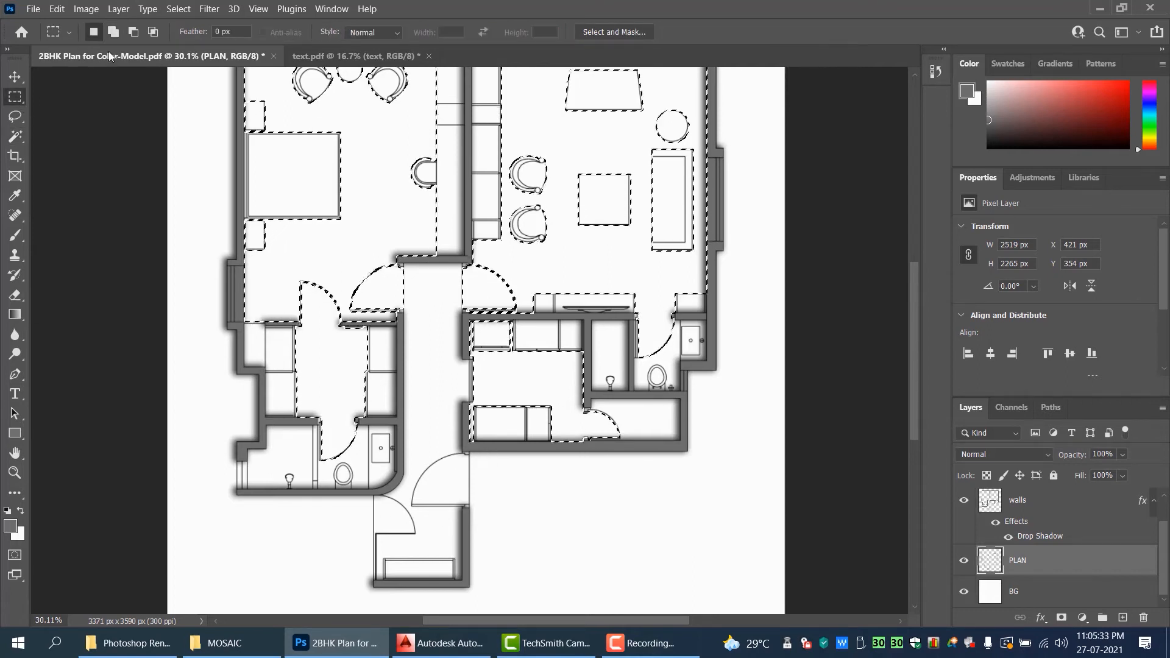
{"action": "left_click", "coordinate": [137, 38]}
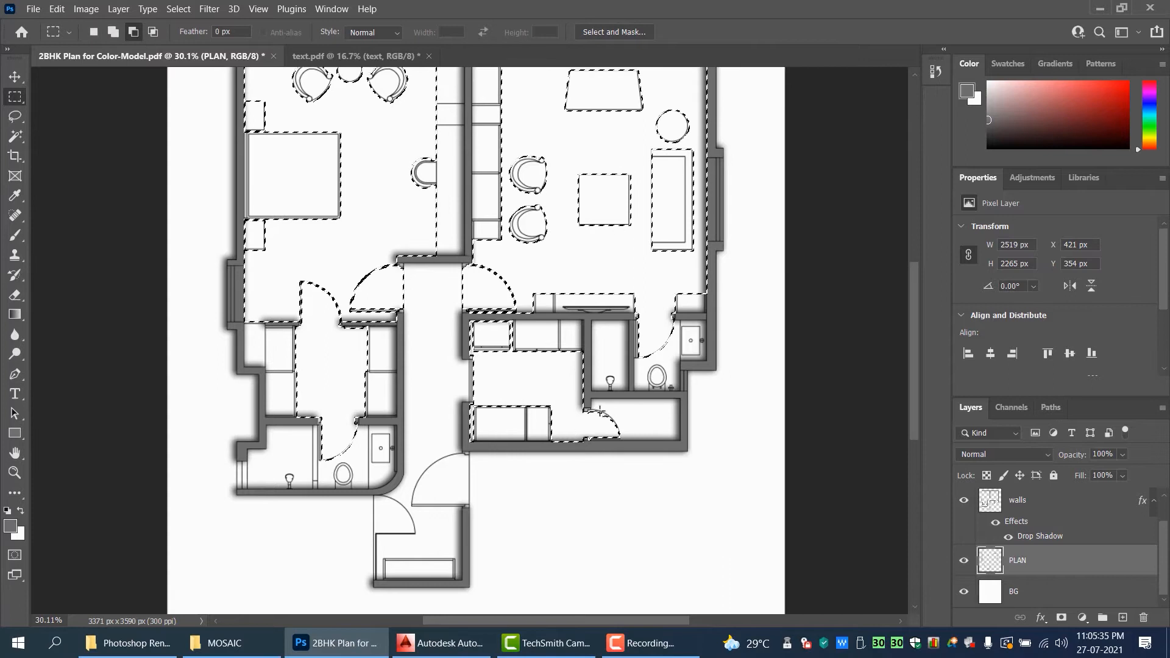
{"action": "scroll", "coordinate": [658, 357], "scroll_direction": "up", "scroll_amount": 2}
{"action": "scroll", "coordinate": [659, 357], "scroll_direction": "up", "scroll_amount": 4}
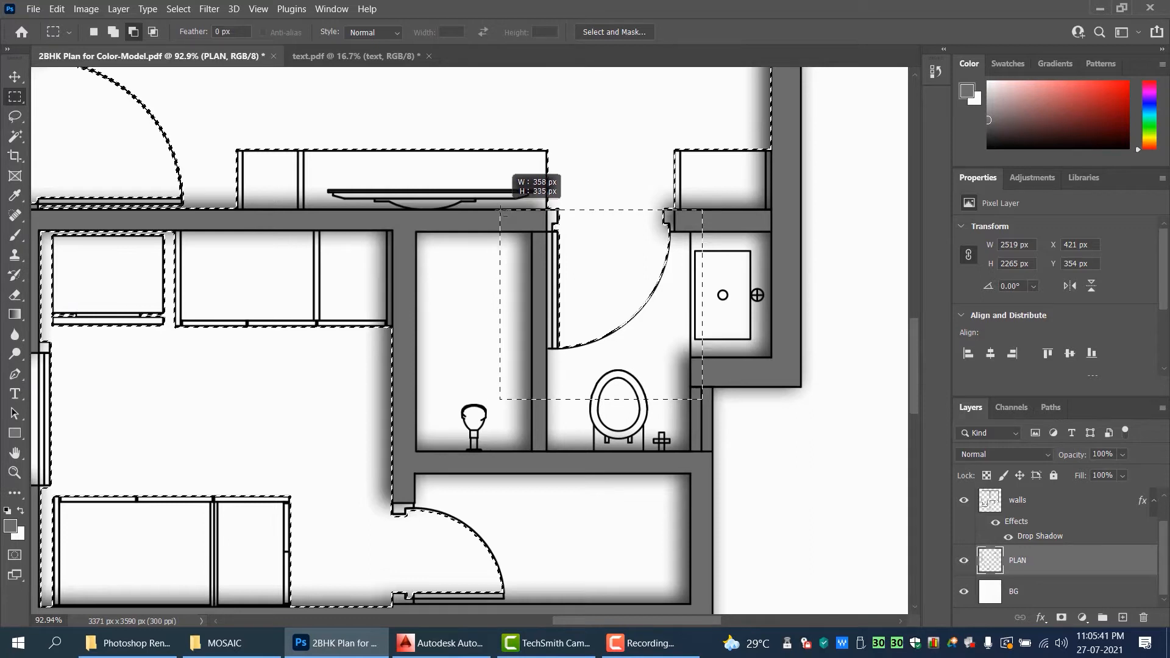
- Subtract the door swing of the small utility space beside the kitchen from the floor selection
{"action": "scroll", "coordinate": [587, 262], "scroll_direction": "down", "scroll_amount": 4}
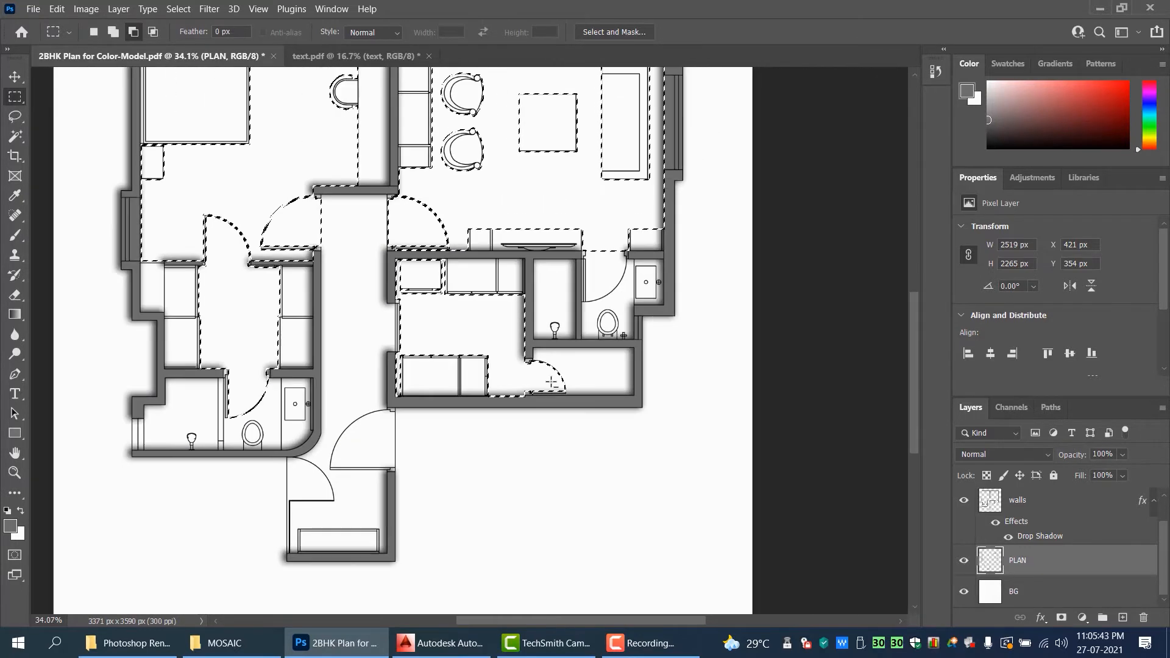
{"action": "scroll", "coordinate": [582, 376], "scroll_direction": "up", "scroll_amount": 3}
{"action": "scroll", "coordinate": [583, 376], "scroll_direction": "up", "scroll_amount": 2}
{"action": "left_click_drag", "start_coordinate": [655, 256], "coordinate": [465, 499]}
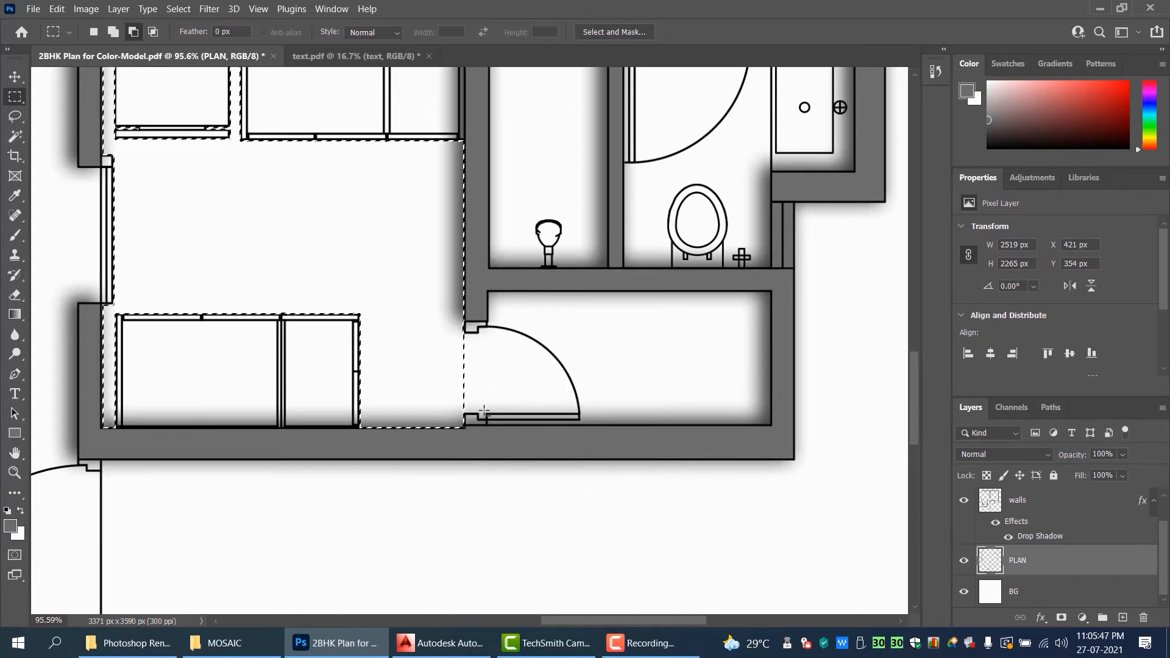
{"action": "scroll", "coordinate": [464, 499], "scroll_direction": "down", "scroll_amount": 4}
- Subtract the door swing of the bathroom below the dressing area from the selection, and switch to the Move Tool
{"action": "scroll", "coordinate": [362, 384], "scroll_direction": "up", "scroll_amount": 2}
{"action": "scroll", "coordinate": [361, 384], "scroll_direction": "up", "scroll_amount": 4}
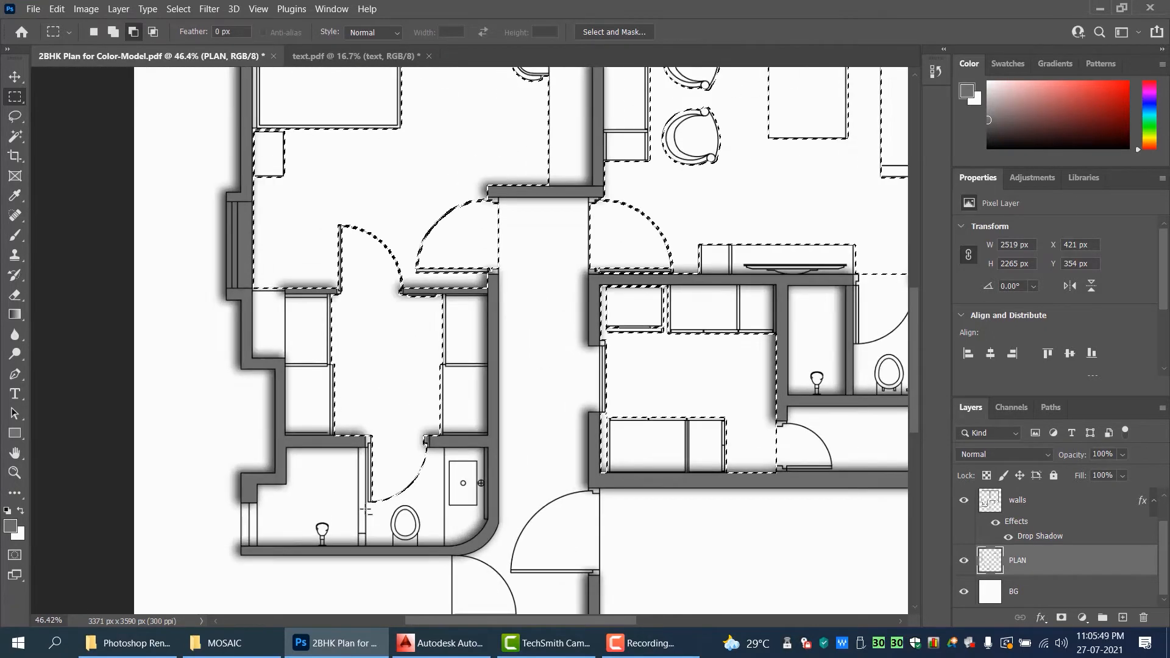
{"action": "left_click_drag", "start_coordinate": [577, 361], "coordinate": [565, 365]}
{"action": "scroll", "coordinate": [565, 365], "scroll_direction": "down", "scroll_amount": 4}
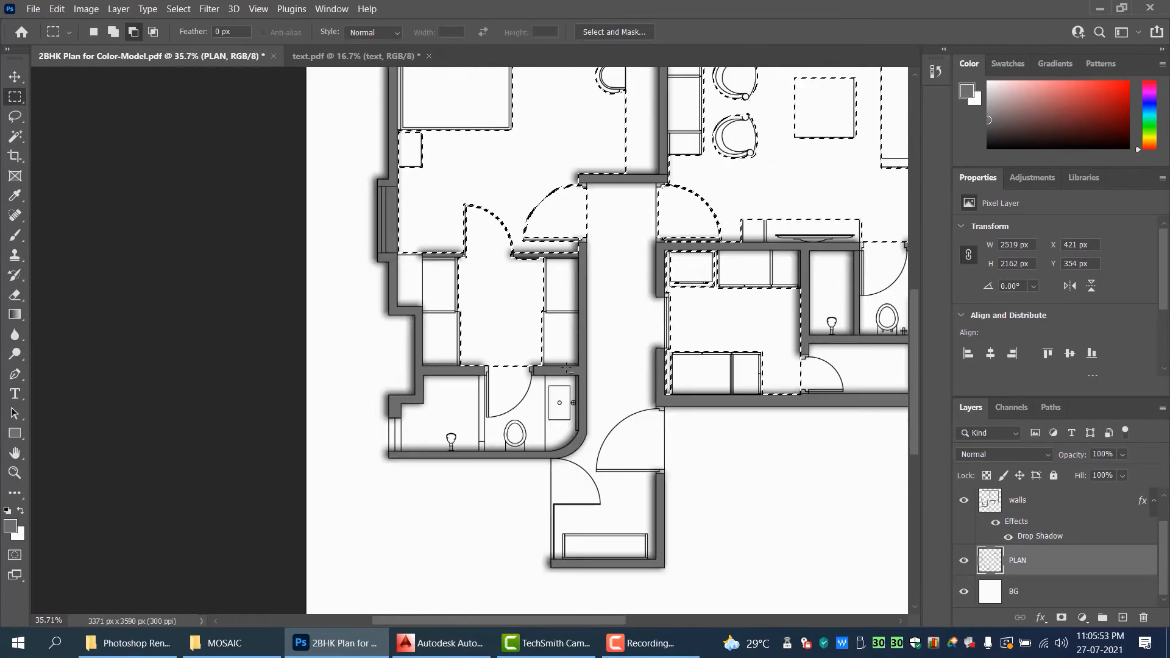
{"action": "scroll", "coordinate": [492, 160], "scroll_direction": "up", "scroll_amount": 1}
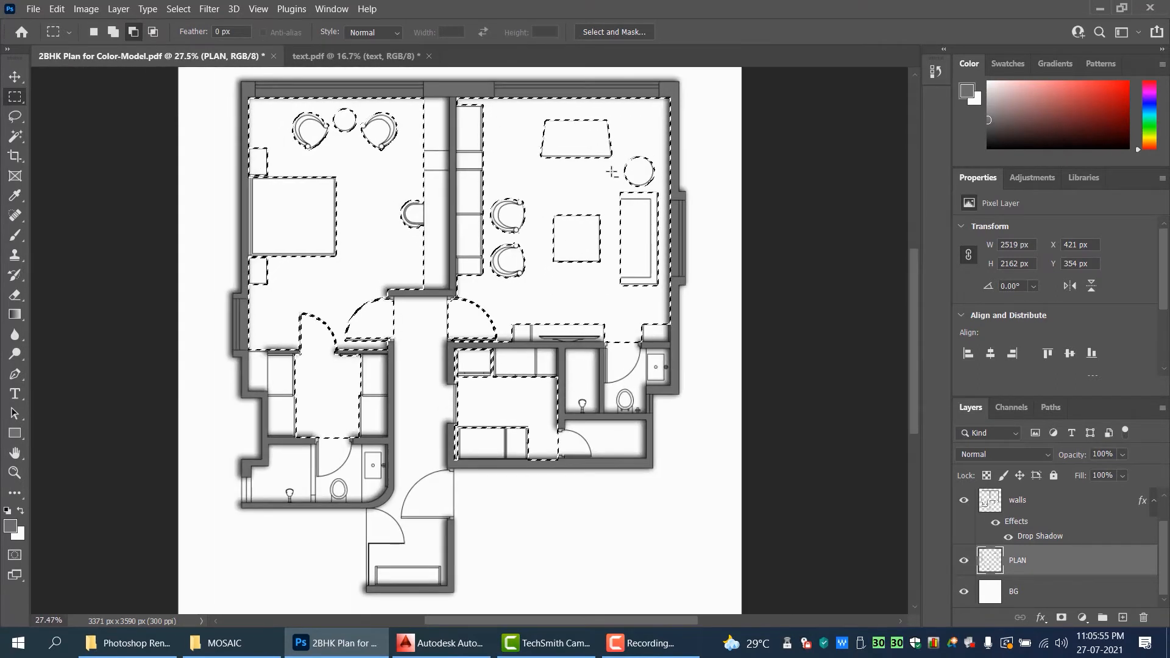
{"action": "left_click", "coordinate": [15, 77]}
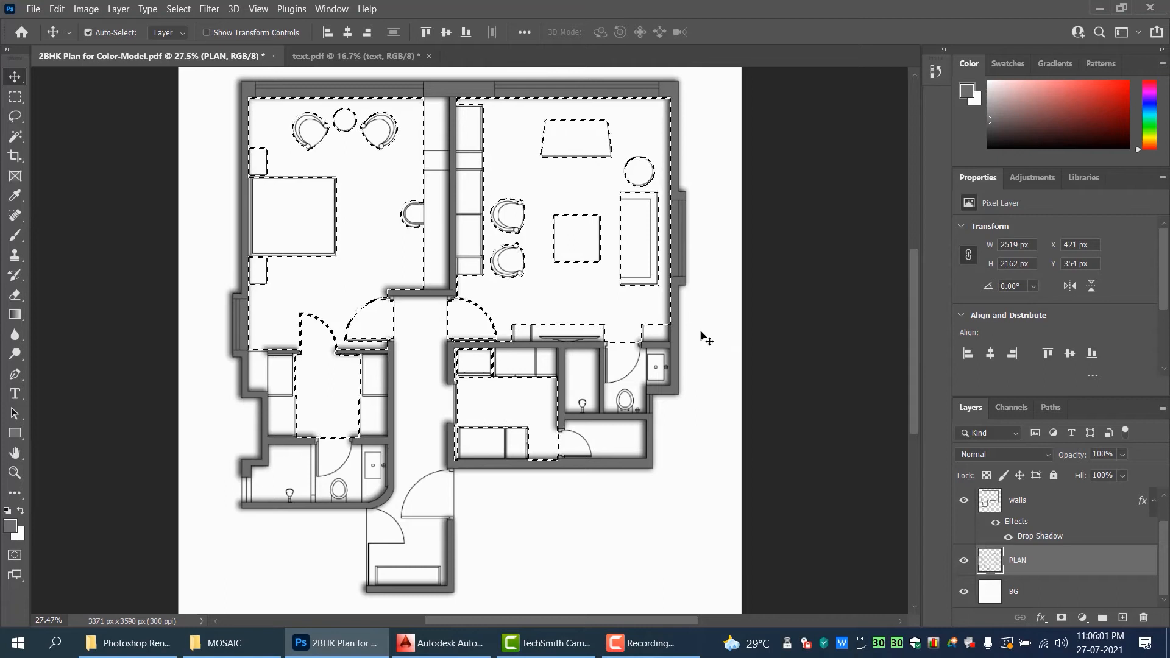
- Create a new layer above PLAN for the selected floors and set the background colour to red
{"action": "scroll", "coordinate": [706, 340], "scroll_direction": "down", "scroll_amount": 1}
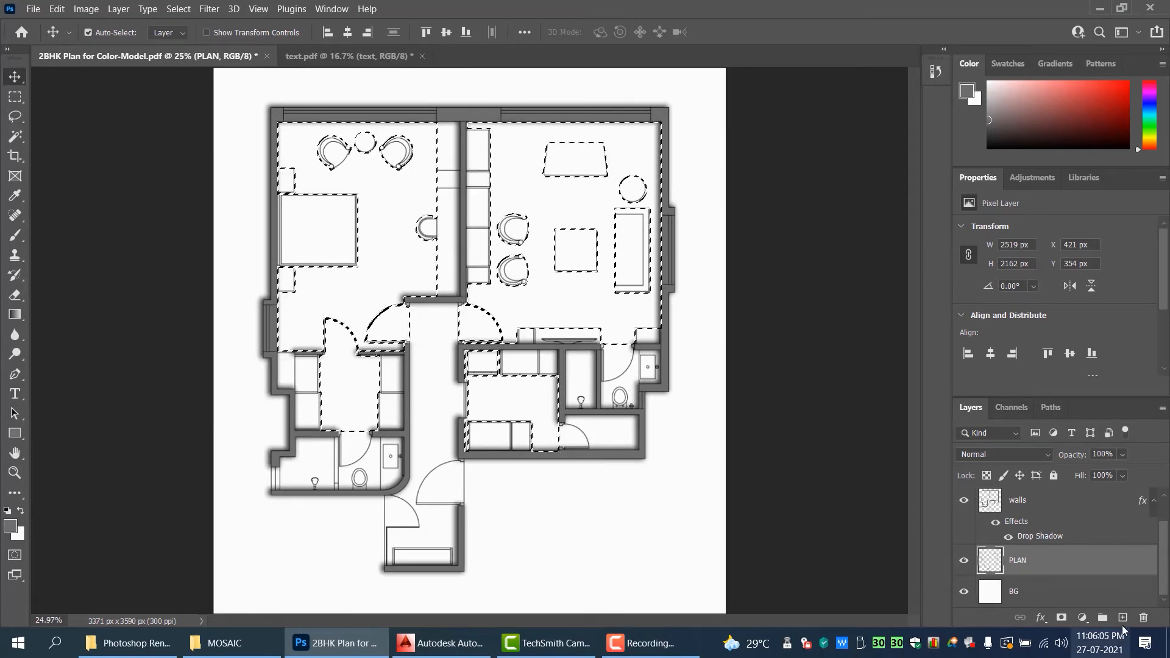
{"action": "left_click", "coordinate": [1124, 618]}
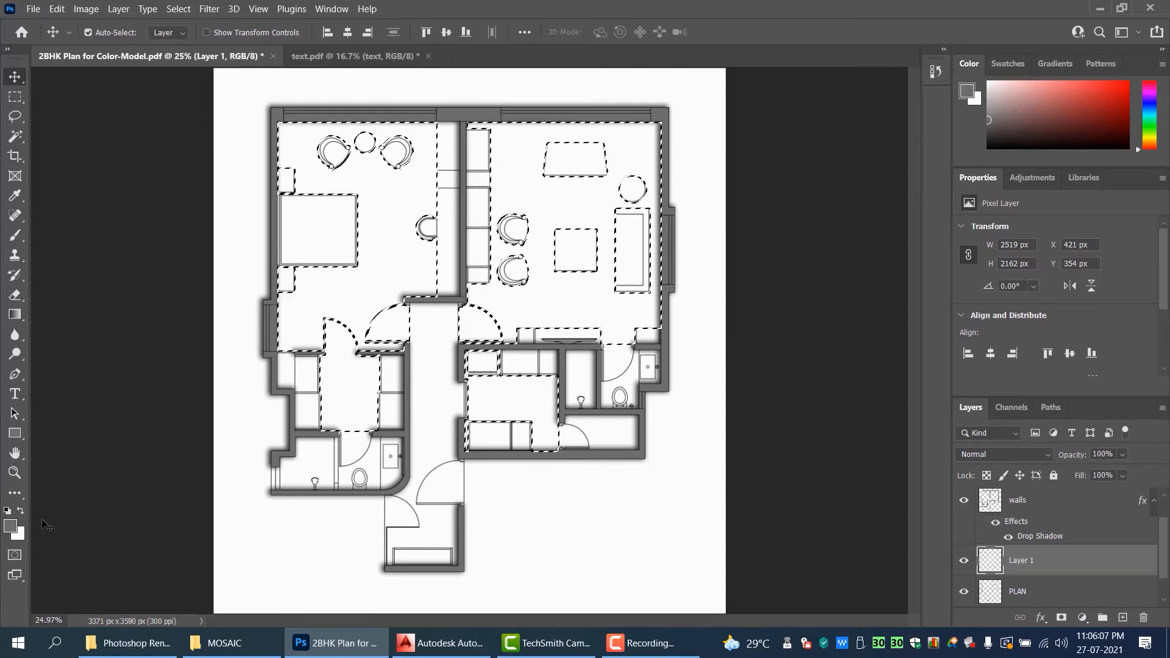
{"action": "left_click", "coordinate": [21, 535]}
{"action": "left_click", "coordinate": [537, 179]}
{"action": "left_click", "coordinate": [725, 125]}
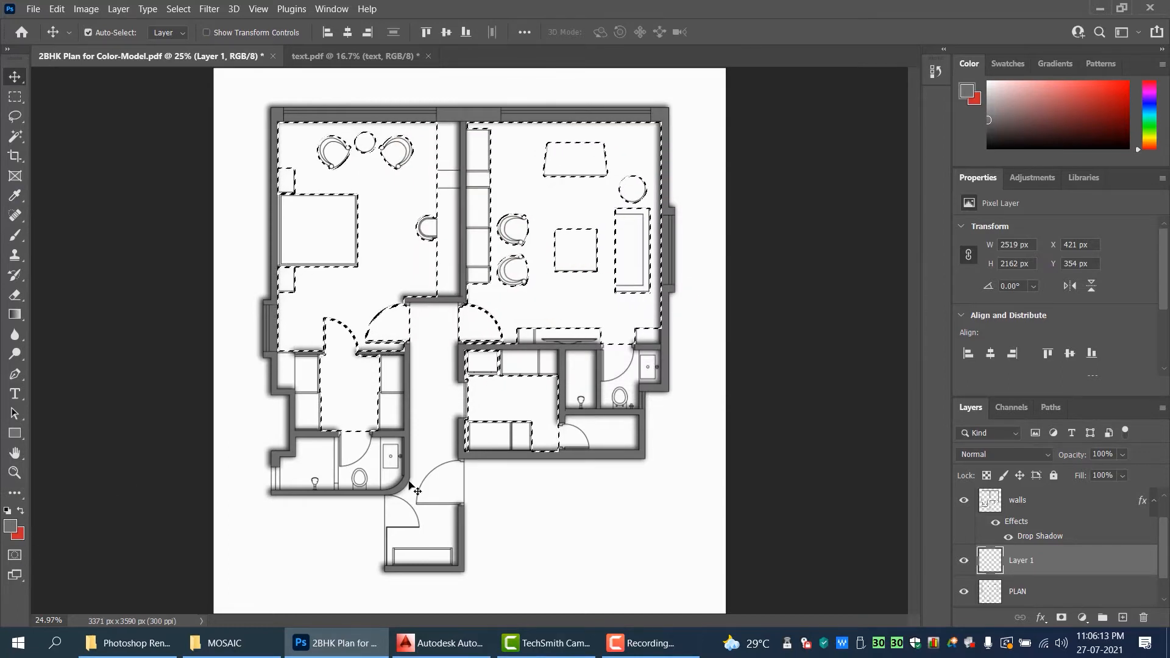
- Fill the selected room floors with the red background colour on Layer 1 and clear the selection
{"action": "key", "text": "ctrl"}
{"action": "key", "text": "ctrl+BackSpace"}
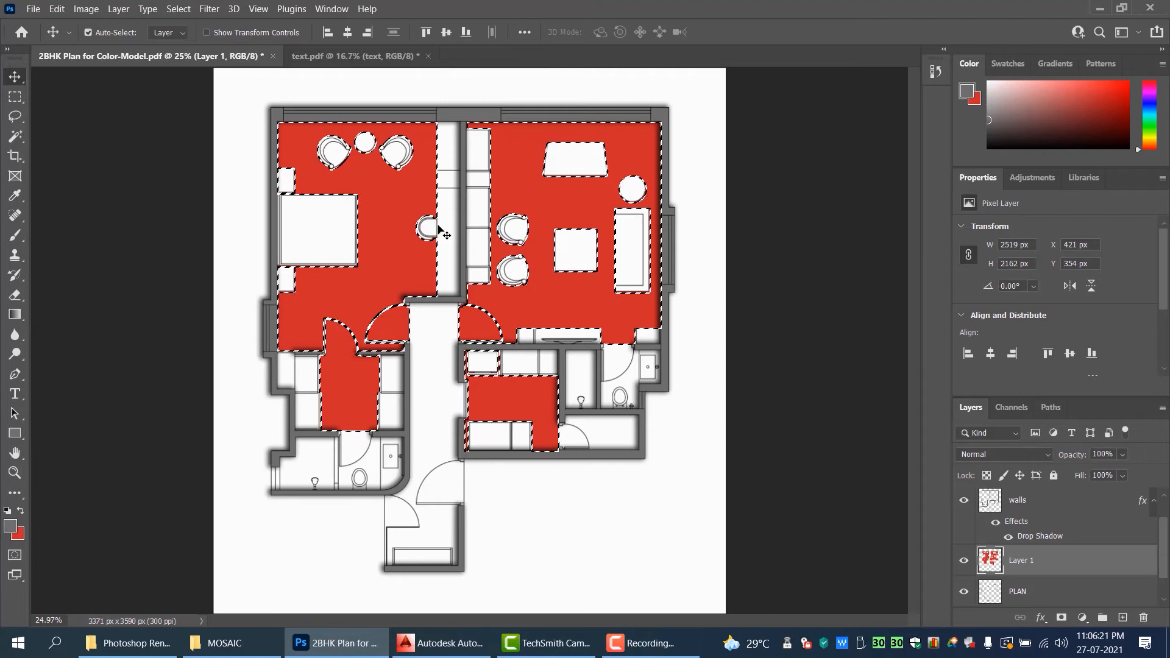
{"action": "key", "text": "ctrl+d"}
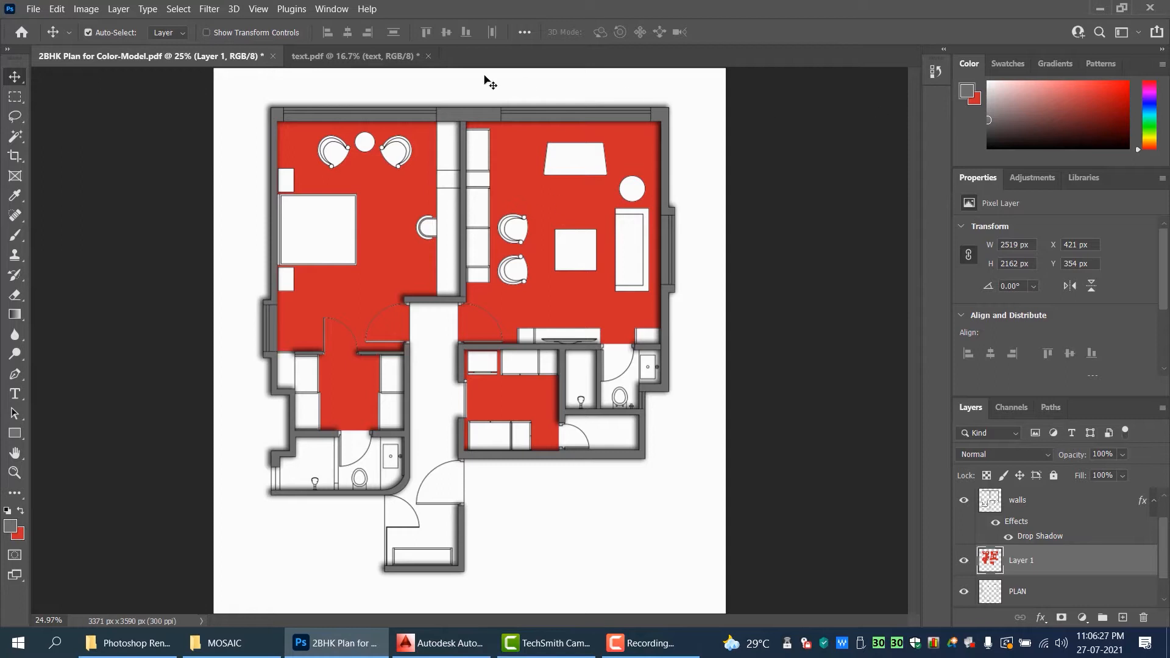
- Close the text.pdf document without saving its changes
{"action": "left_click", "coordinate": [419, 55]}
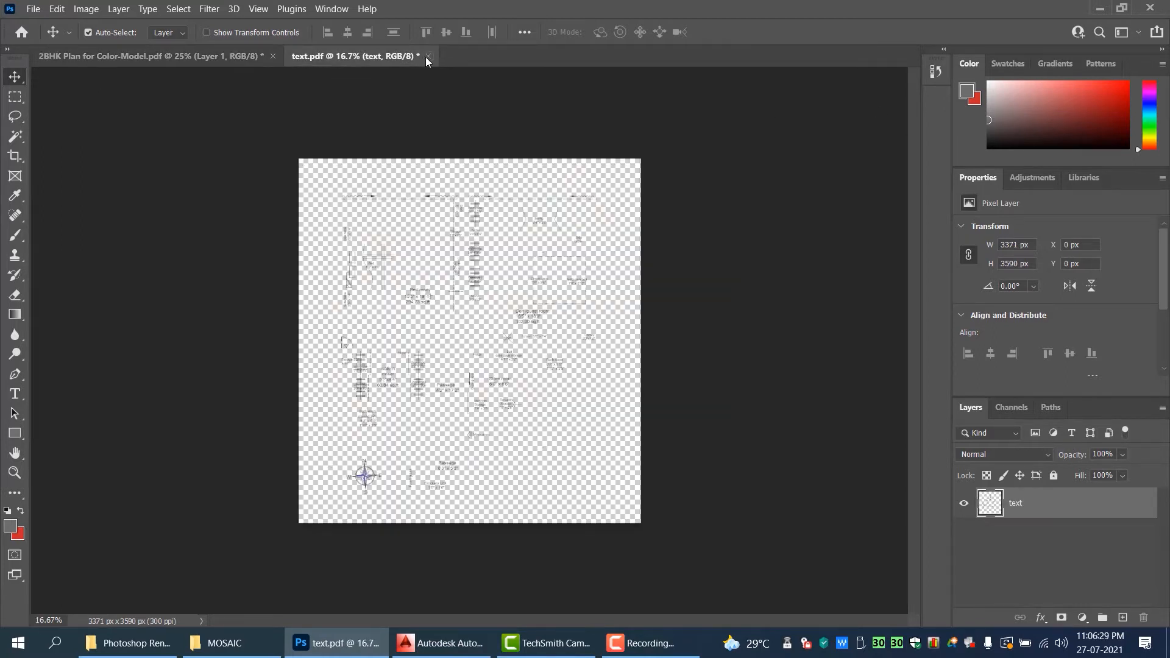
{"action": "left_click", "coordinate": [428, 56]}
{"action": "left_click", "coordinate": [607, 252]}
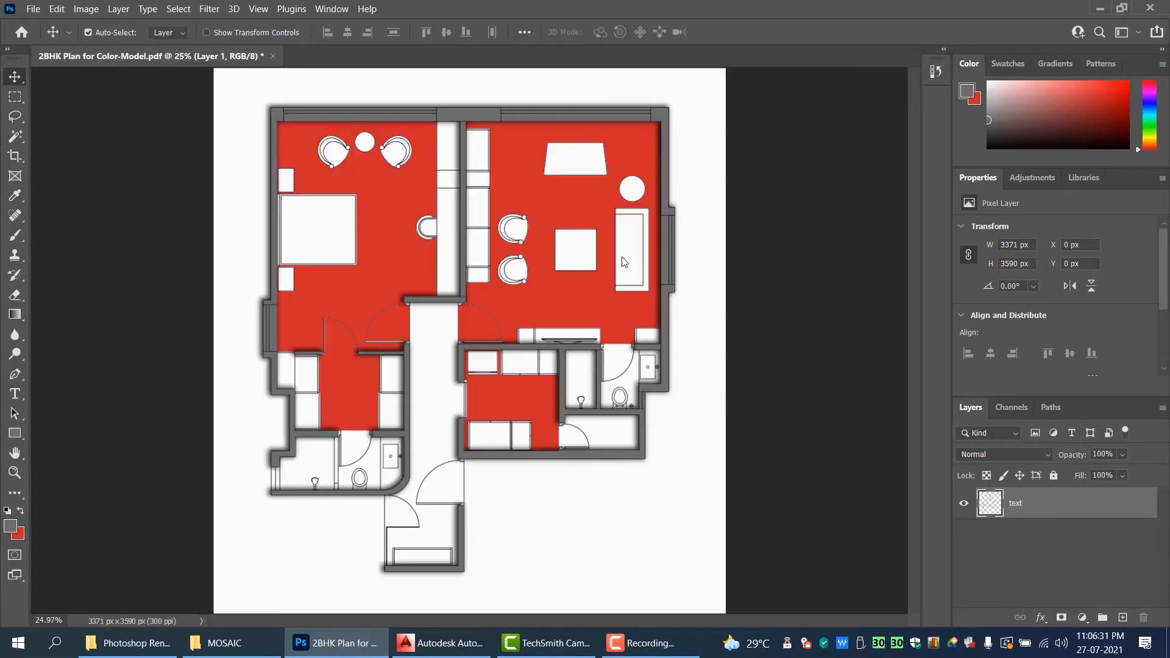
- Switch to File Explorer and go from the MOSAIC folder back to the TEXTURES flooring folder
{"action": "left_click", "coordinate": [1099, 12]}
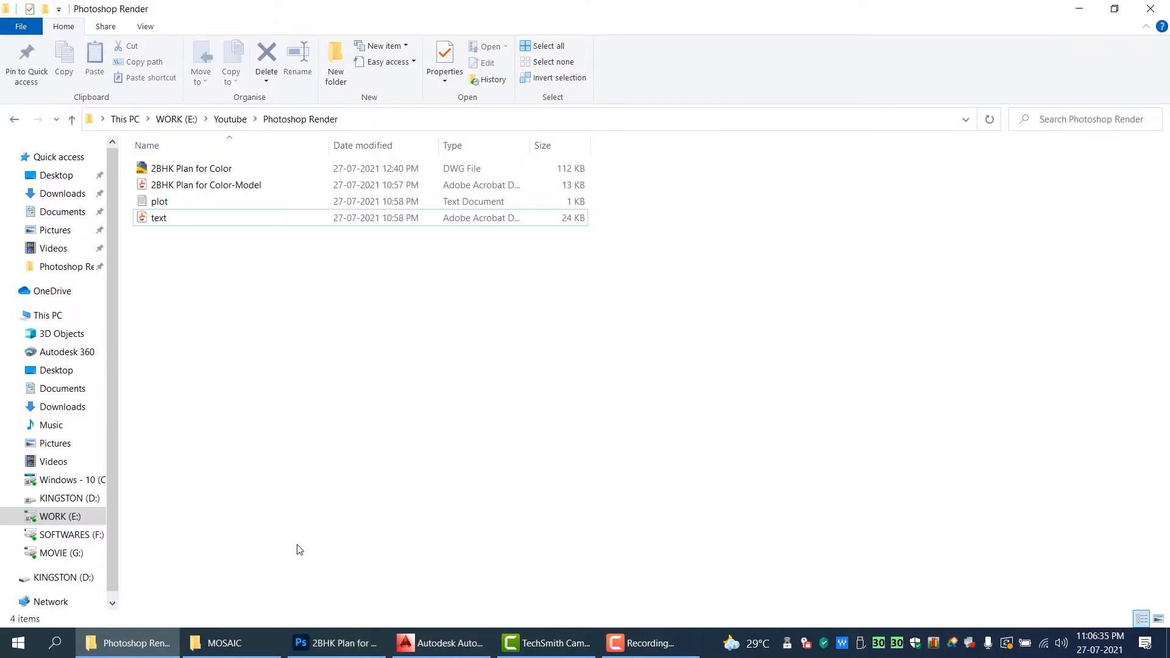
{"action": "left_click", "coordinate": [220, 643]}
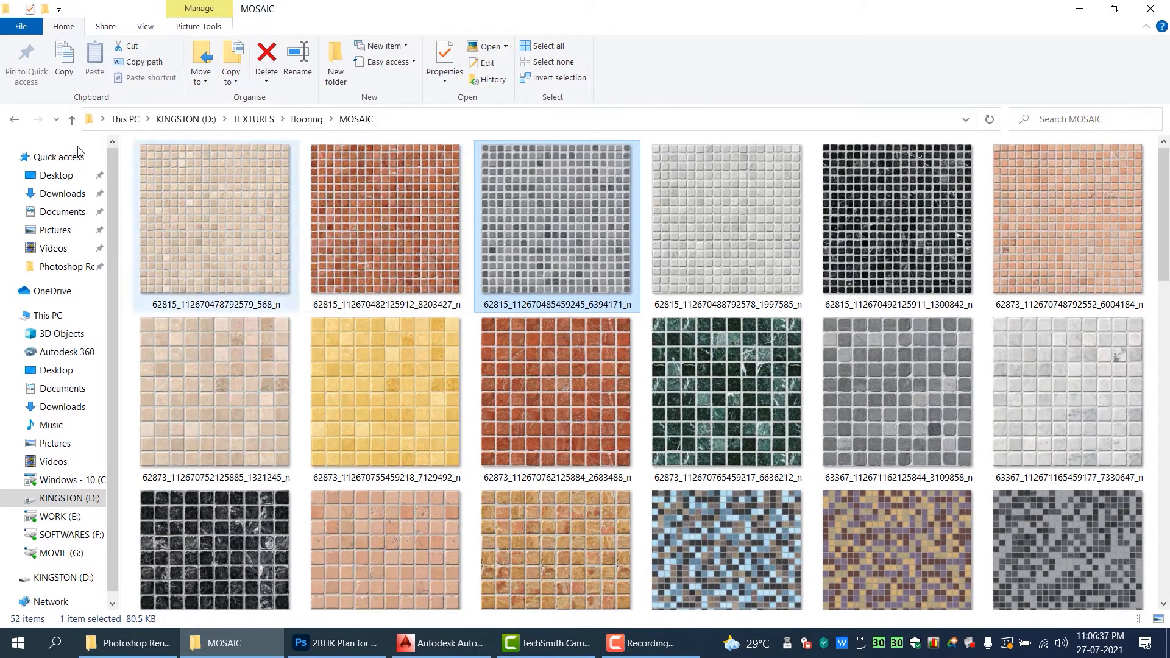
{"action": "left_click", "coordinate": [14, 119]}
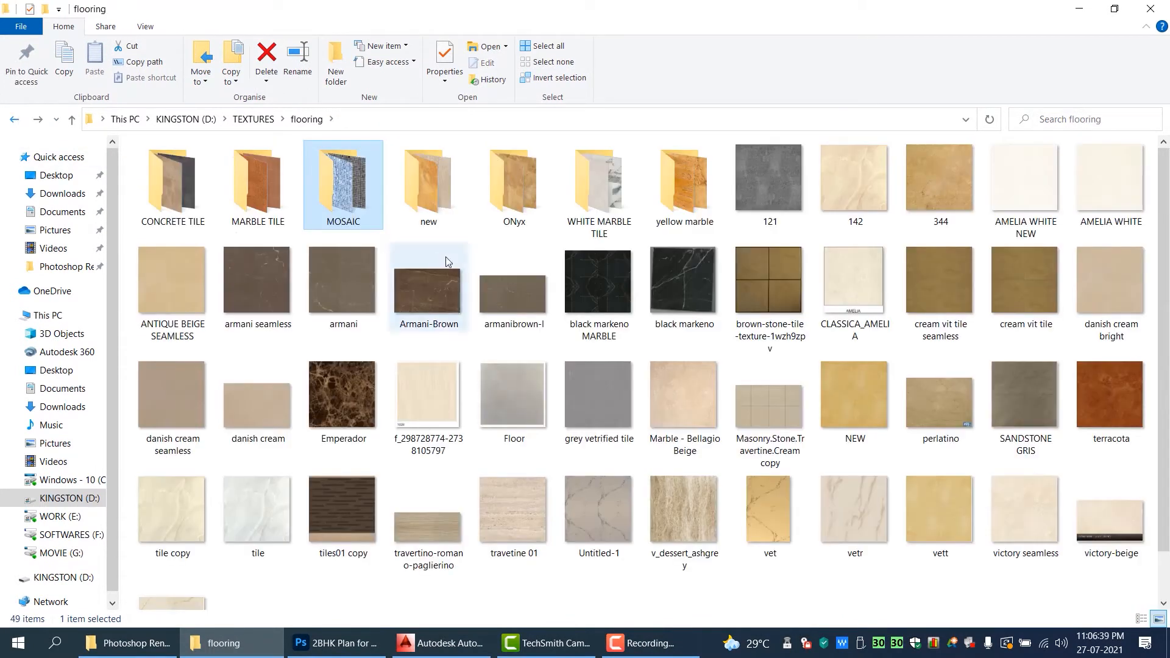
- Look through the flooring folder's subfolders and tile and marble images for a suitable floor texture
{"action": "left_click", "coordinate": [291, 206]}
{"action": "left_click", "coordinate": [424, 204]}
{"action": "left_click", "coordinate": [508, 206]}
{"action": "left_click", "coordinate": [595, 204]}
{"action": "left_click", "coordinate": [670, 219]}
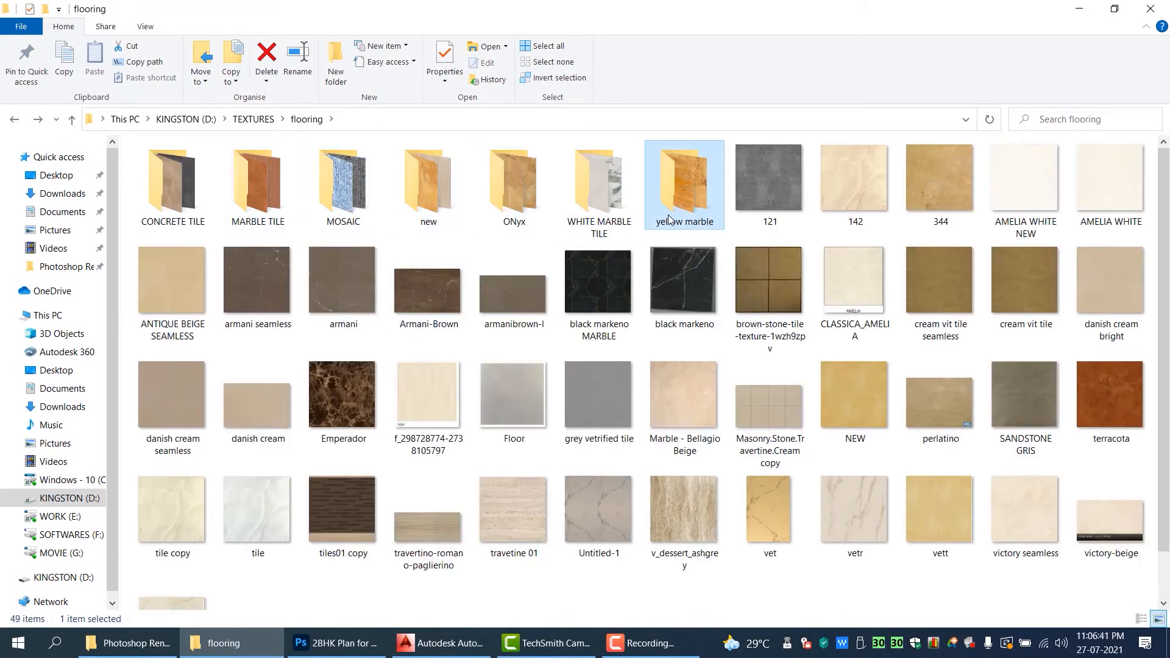
{"action": "left_click", "coordinate": [857, 408]}
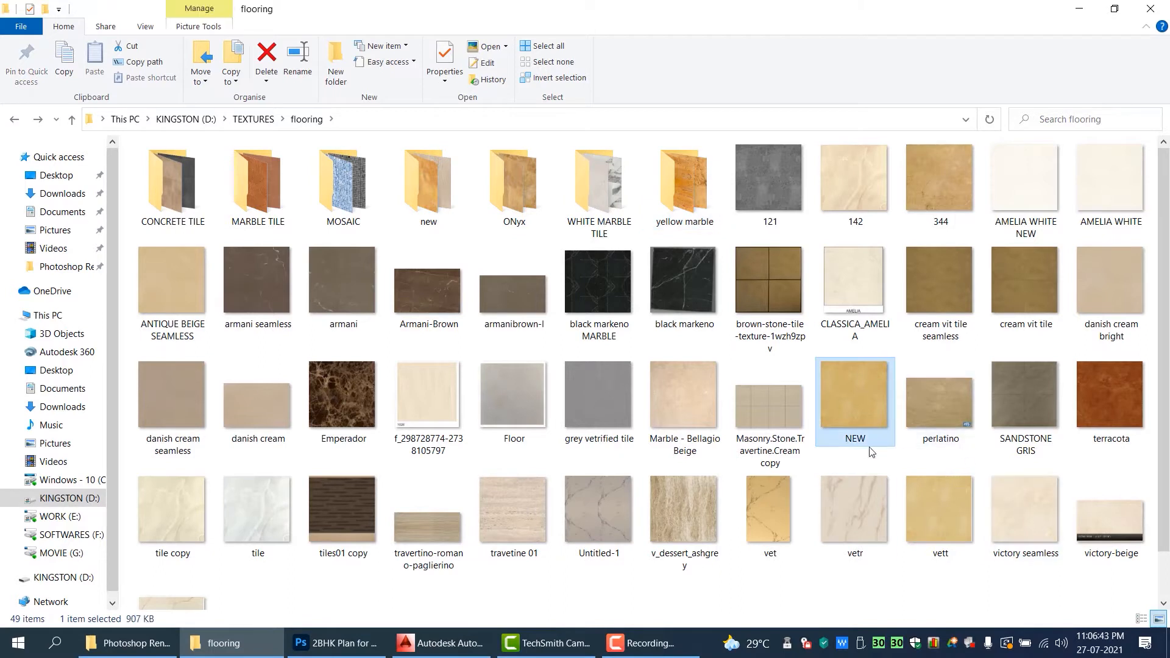
{"action": "left_click", "coordinate": [170, 403]}
{"action": "left_click", "coordinate": [239, 412]}
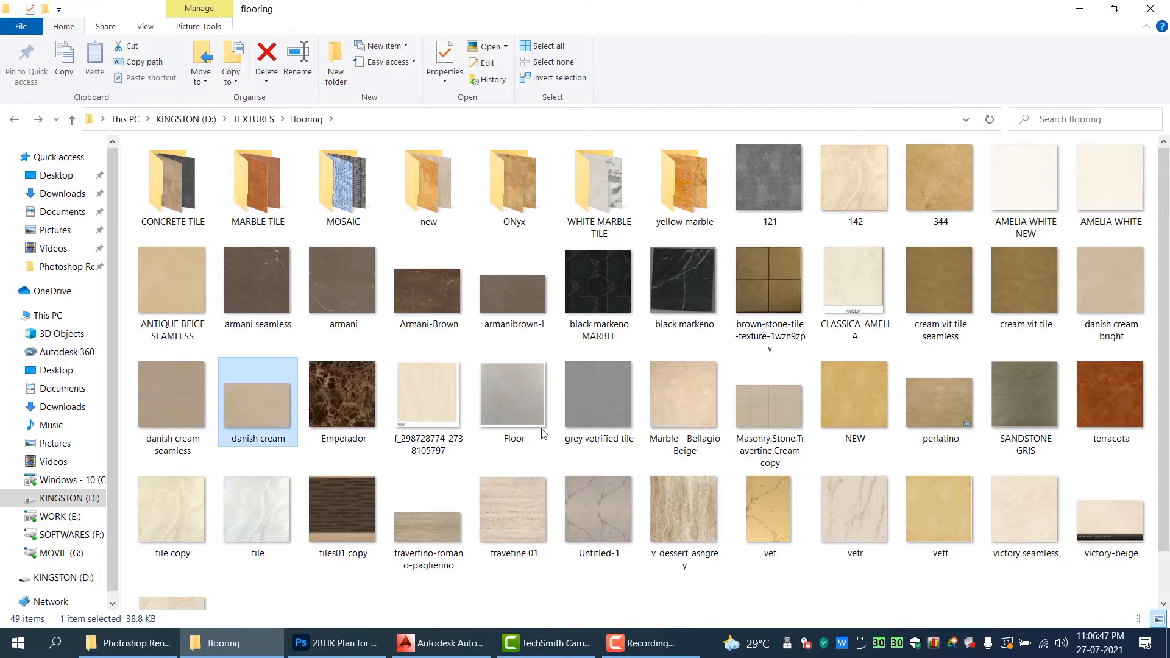
{"action": "left_click", "coordinate": [833, 401]}
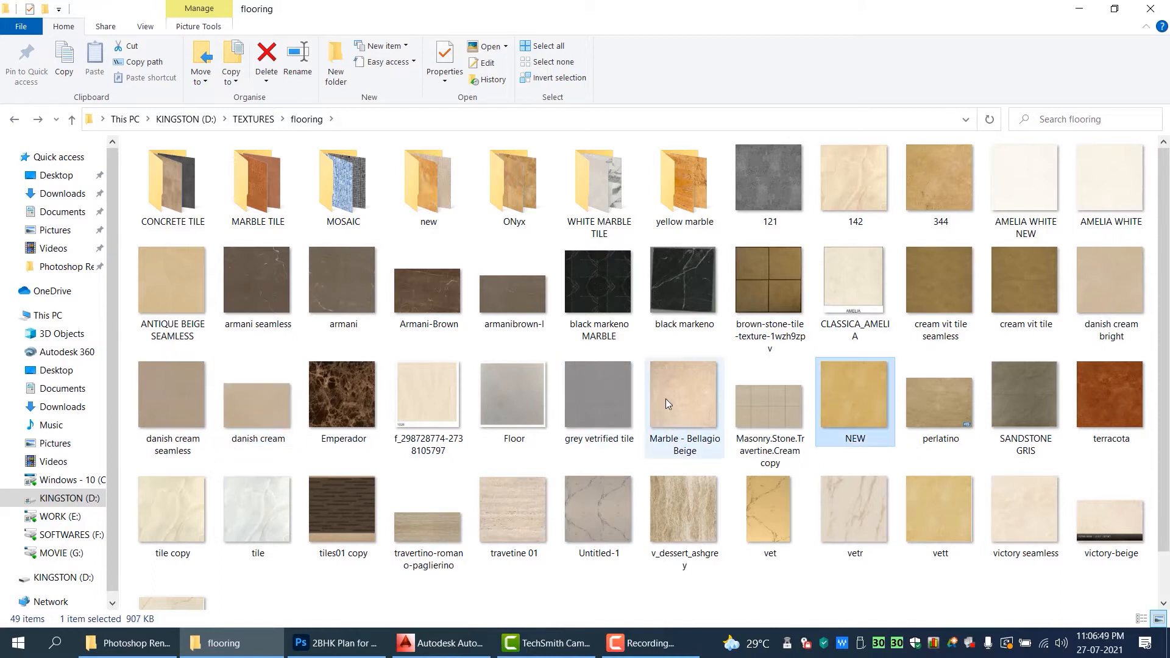
{"action": "left_click", "coordinate": [668, 402]}
{"action": "left_click", "coordinate": [612, 393]}
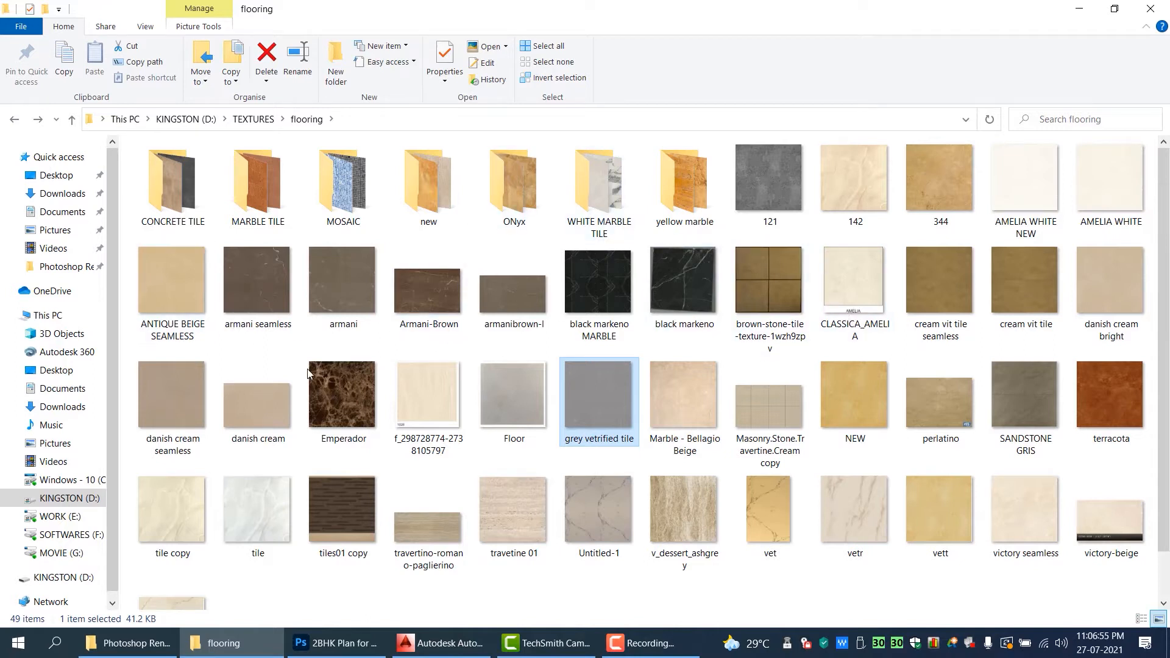
- Preview the ANTIQUE BEIGE SEAMLESS texture and open it in Adobe Photoshop 2021
{"action": "double_click", "coordinate": [183, 274]}
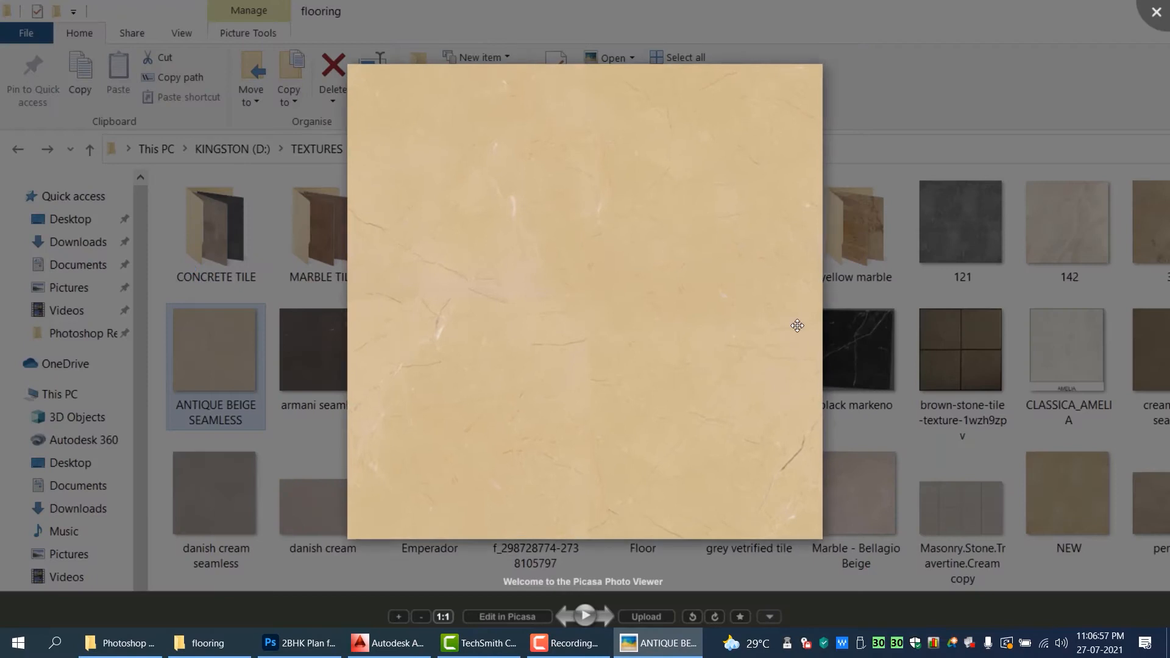
{"action": "left_click", "coordinate": [158, 345]}
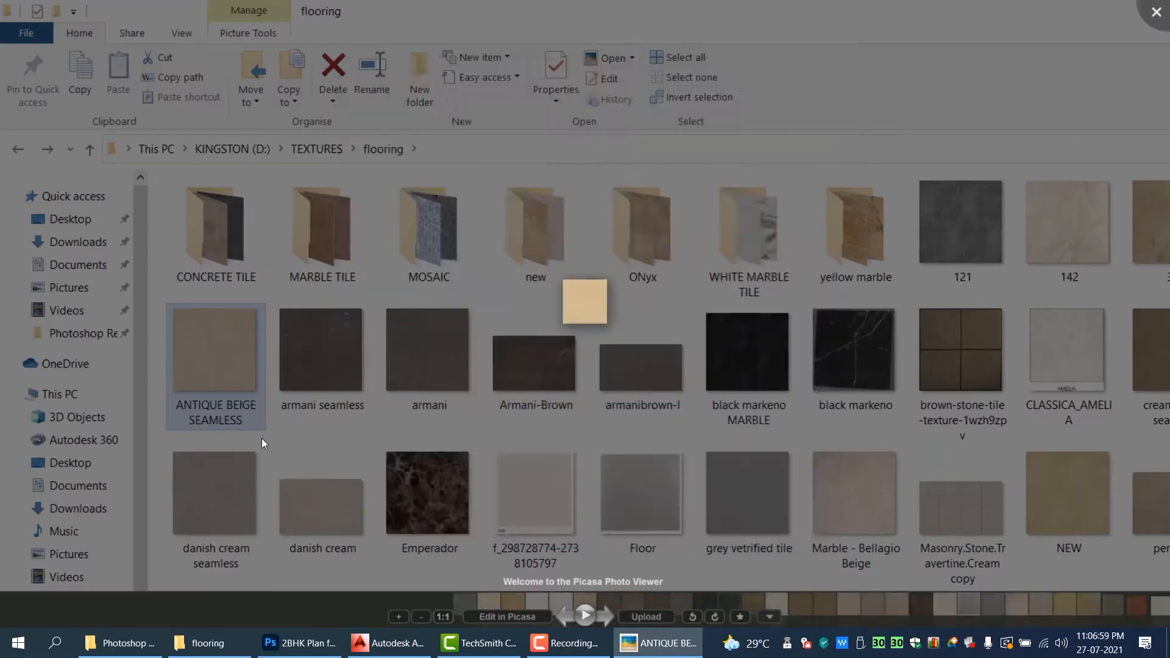
{"action": "right_click", "coordinate": [185, 290]}
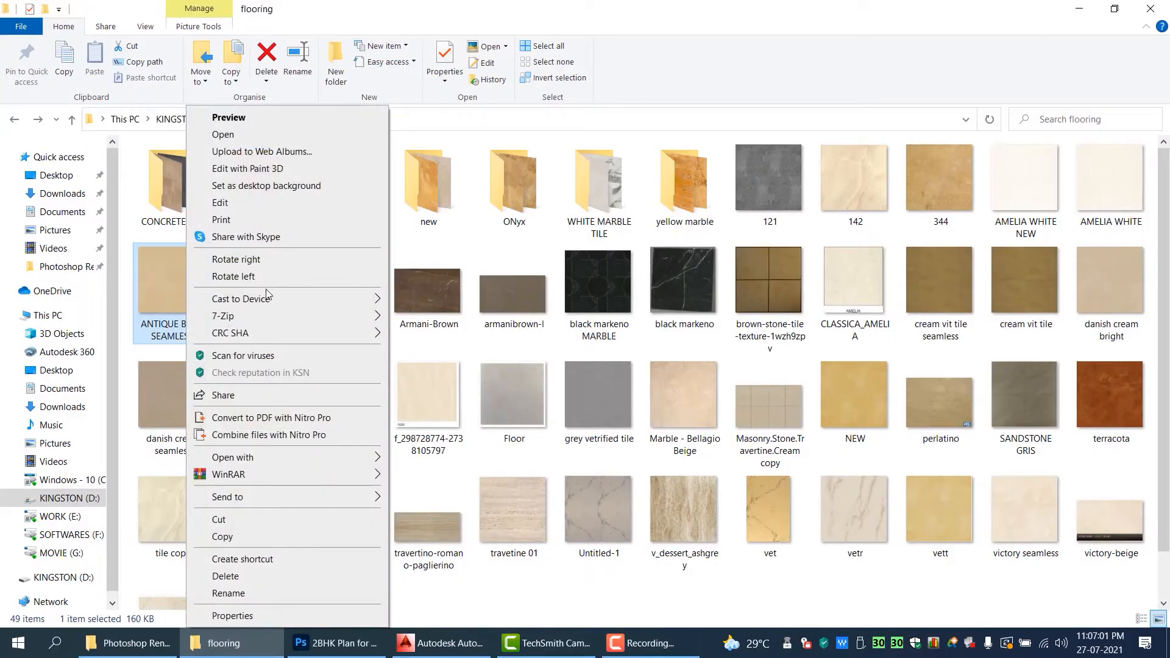
{"action": "mouse_move", "coordinate": [280, 457]}
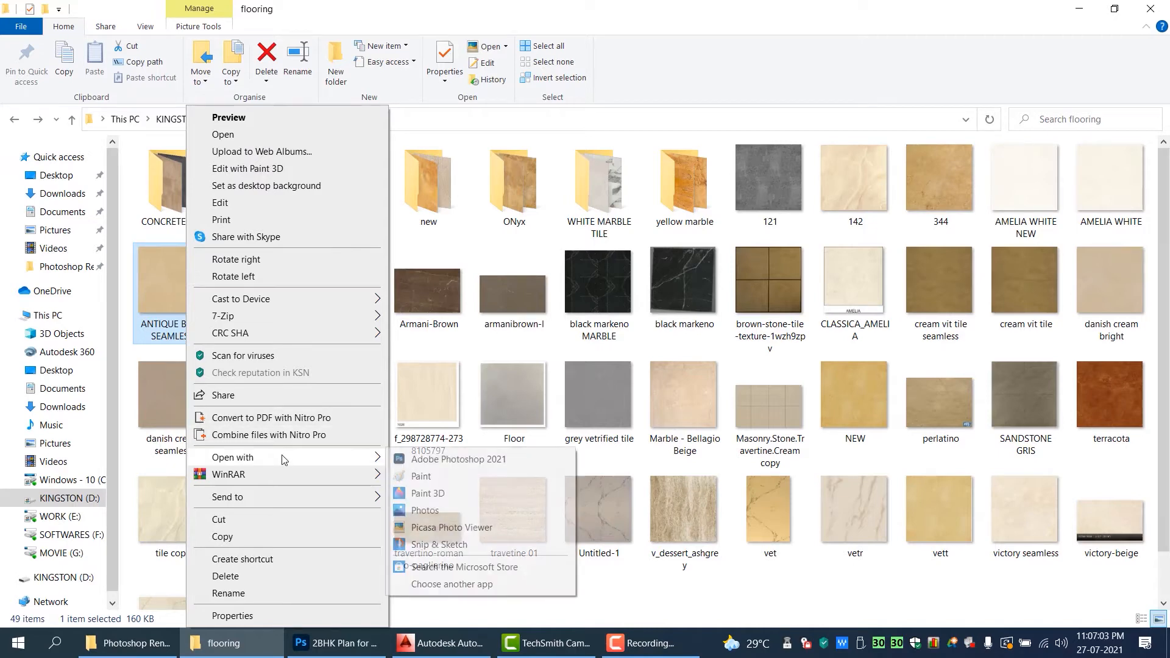
{"action": "left_click", "coordinate": [445, 461]}
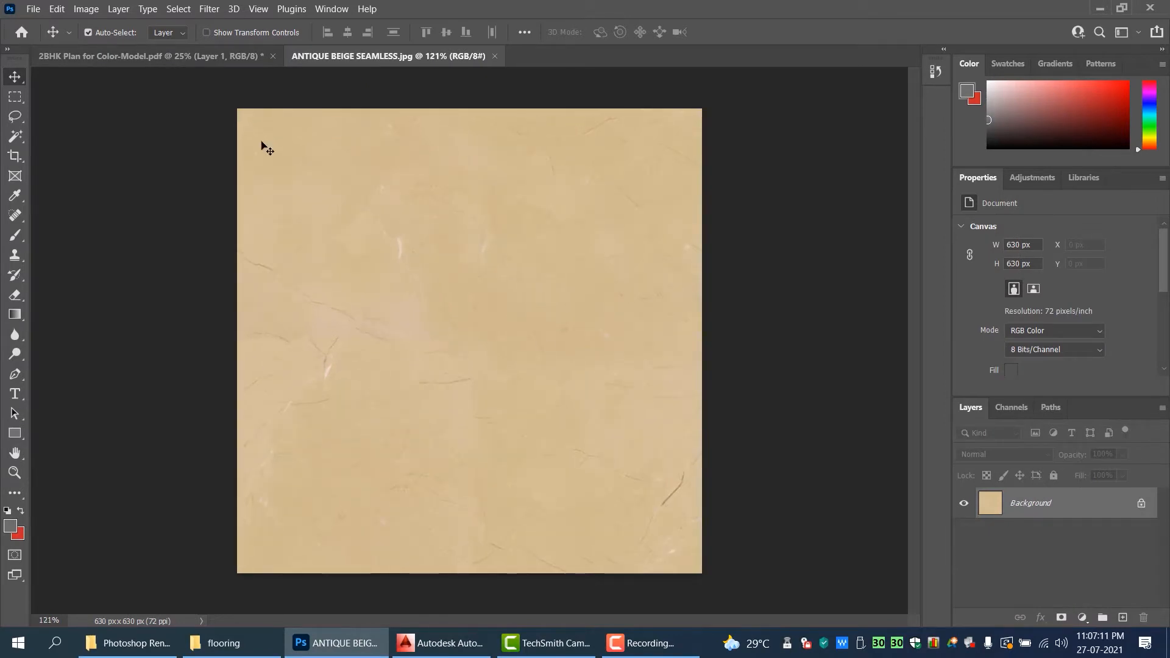
- Define the beige texture image as a pattern, keeping the name ANTIQUE BEIGE SEAMLESS.jpg
{"action": "left_click", "coordinate": [33, 9]}
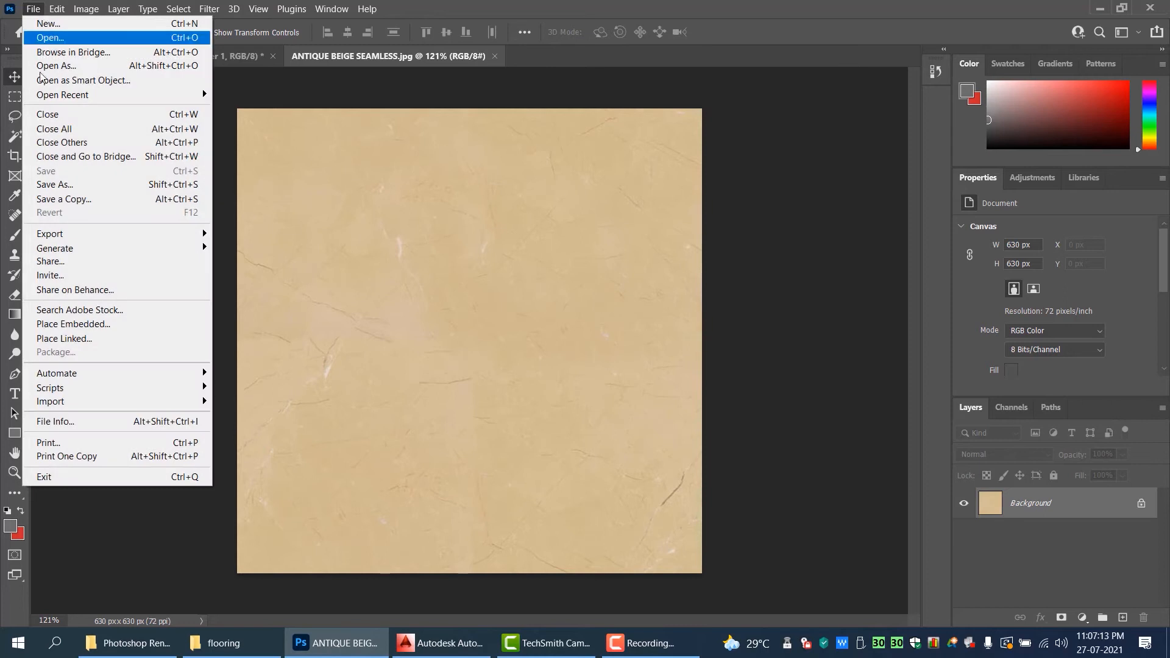
{"action": "mouse_move", "coordinate": [54, 15]}
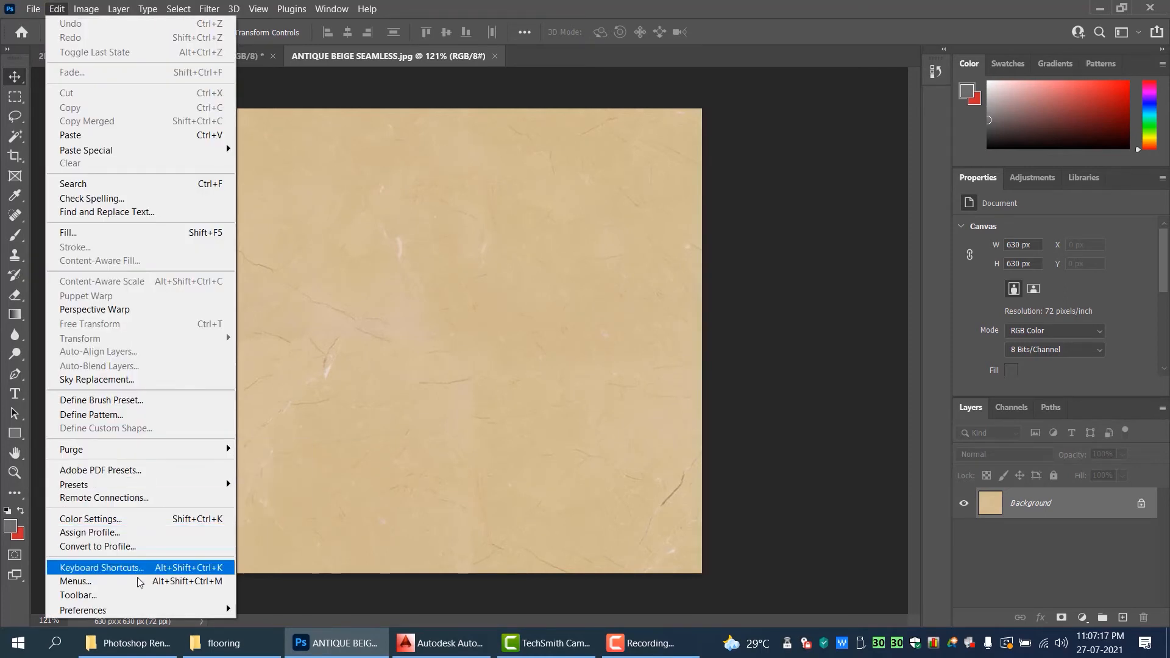
{"action": "left_click", "coordinate": [139, 417]}
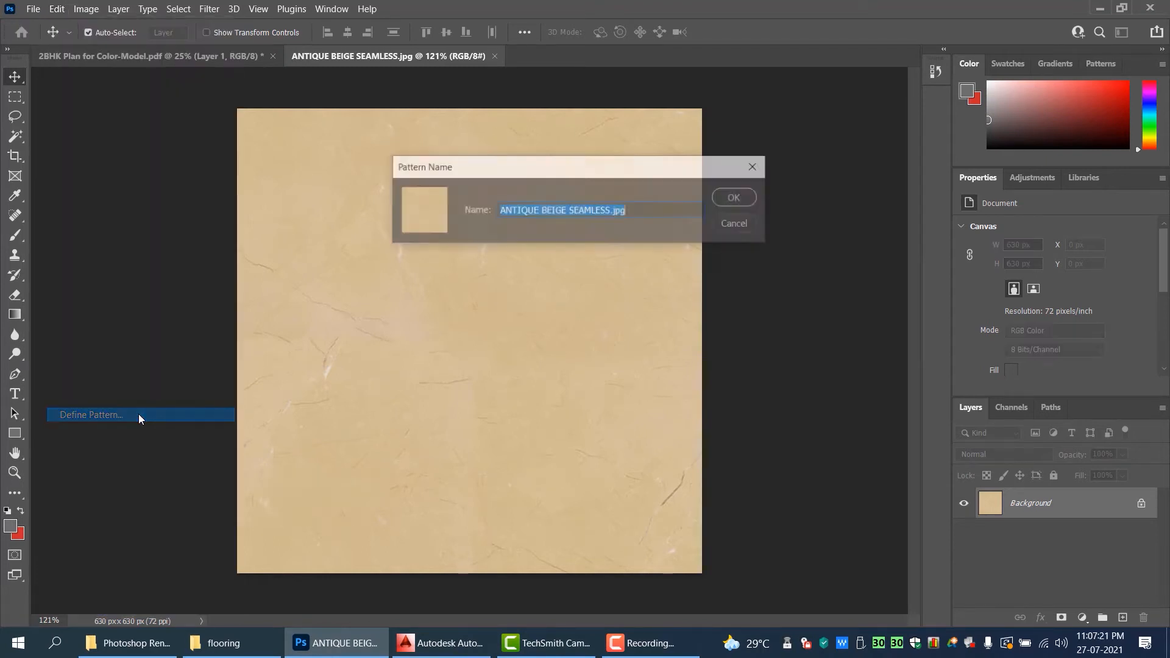
{"action": "left_click", "coordinate": [742, 198]}
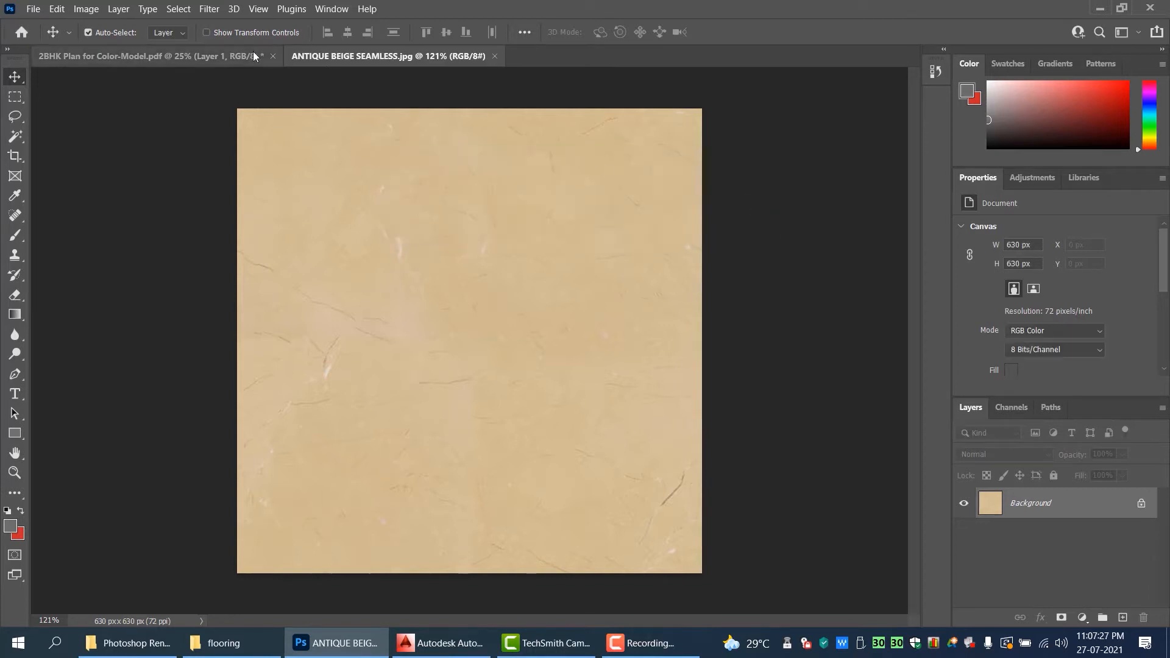
- Add a Pattern Overlay to Layer 1 in the 2BHK plan document using the ANTIQUE BEIGE SEAMLESS pattern
{"action": "left_click", "coordinate": [195, 56]}
{"action": "left_click", "coordinate": [1044, 617]}
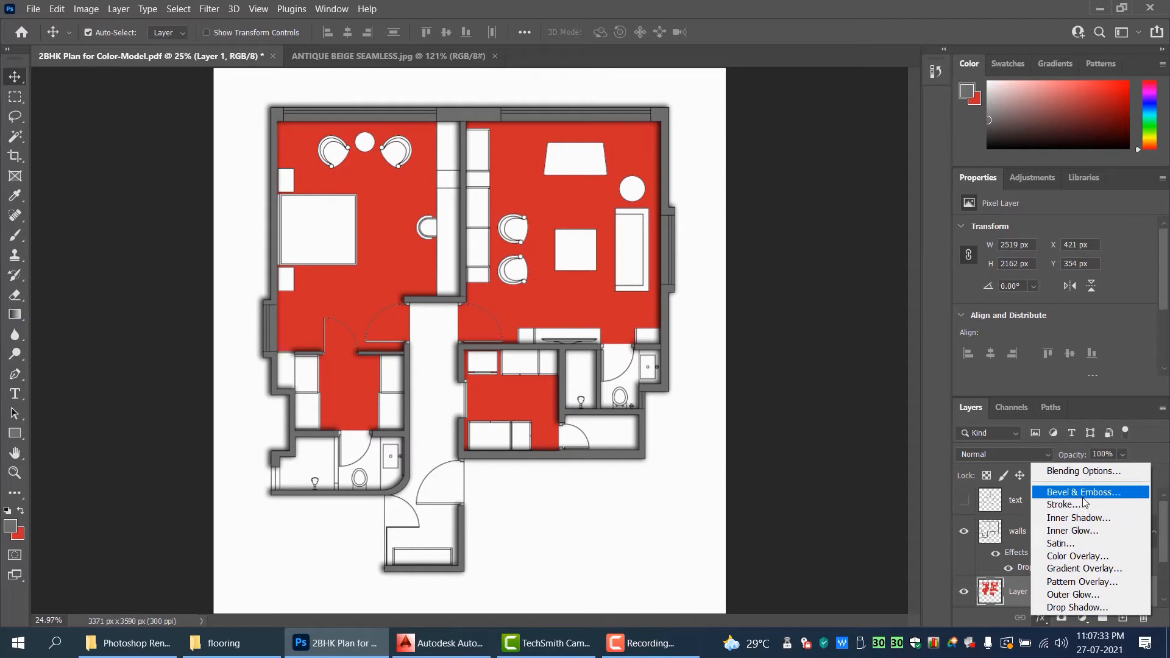
{"action": "left_click", "coordinate": [1084, 583]}
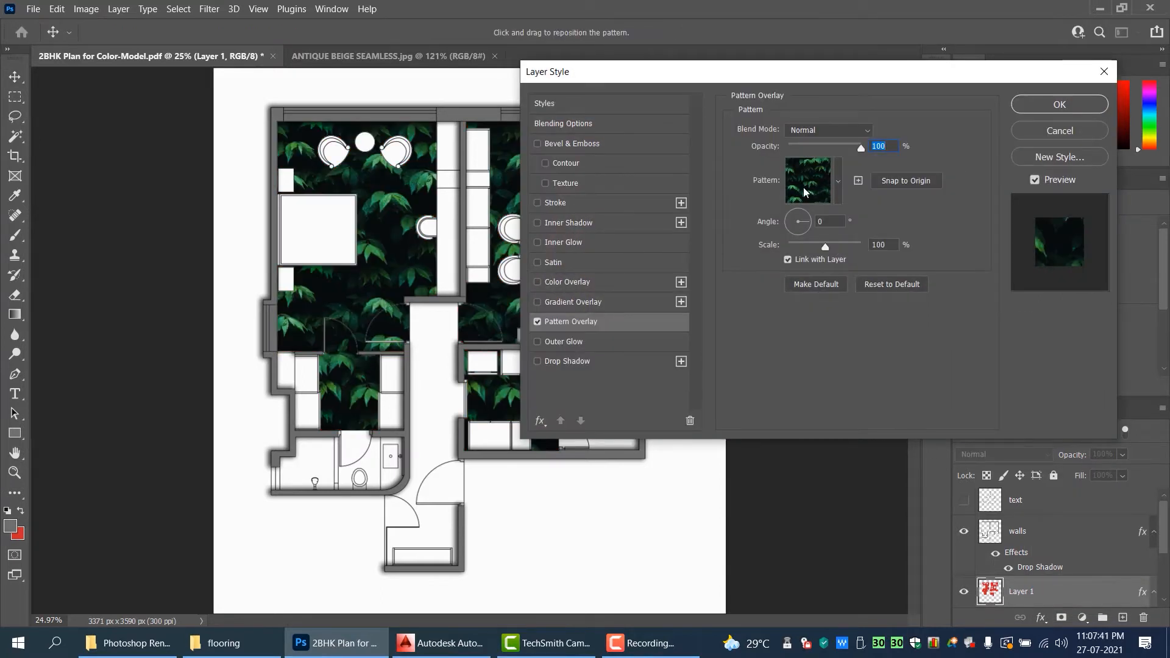
{"action": "left_click", "coordinate": [839, 183]}
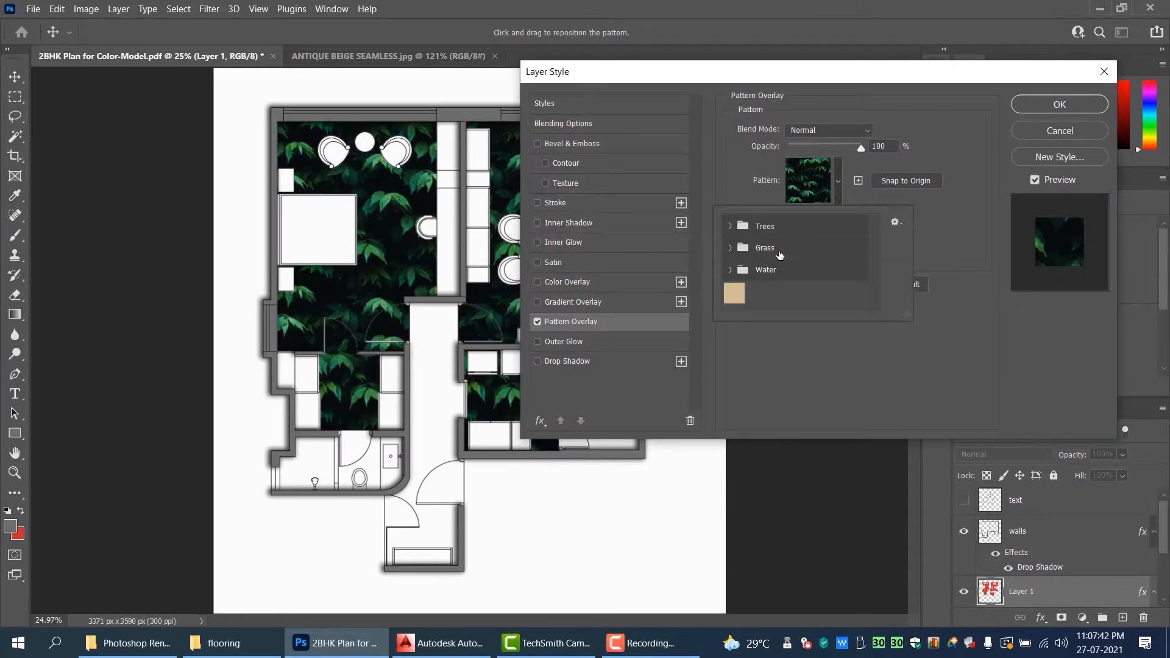
{"action": "left_click", "coordinate": [735, 295]}
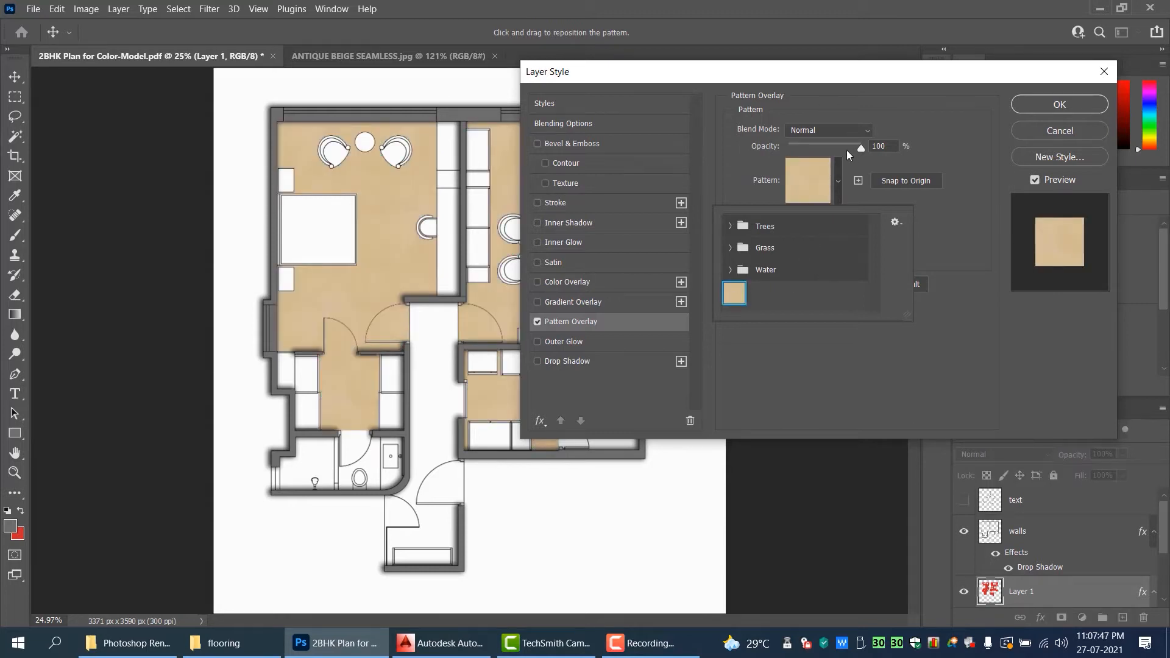
{"action": "left_click", "coordinate": [937, 308]}
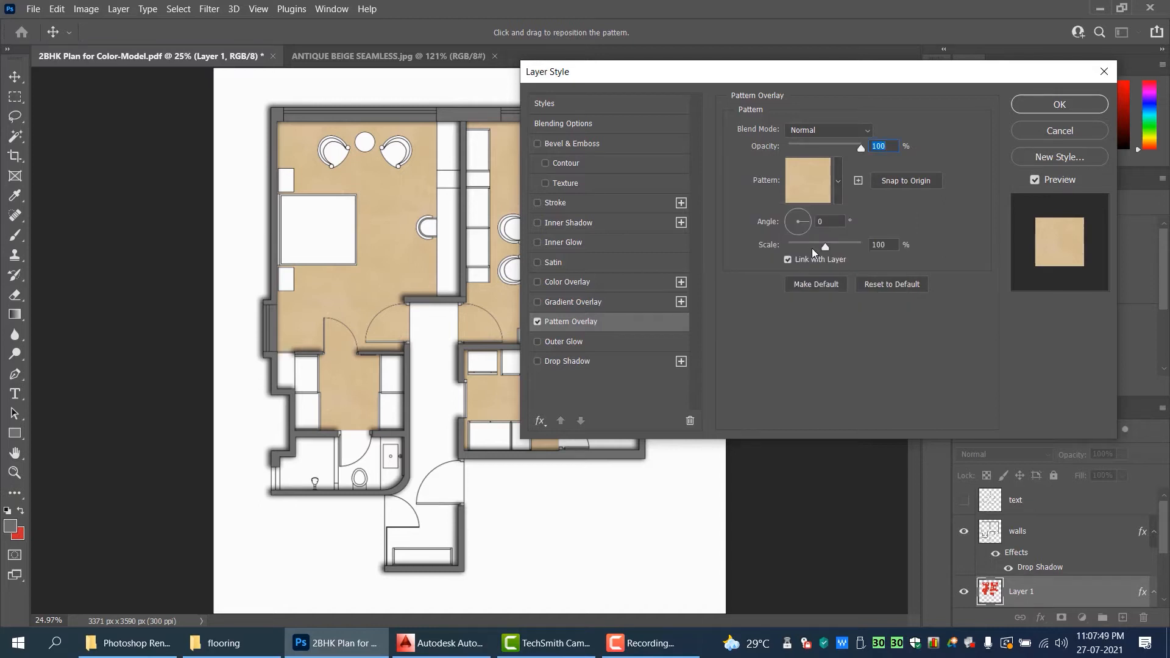
- Try smaller and larger scales for the floor pattern, leave it slightly enlarged and apply the layer style
{"action": "left_click", "coordinate": [813, 245]}
{"action": "left_click_drag", "start_coordinate": [810, 244], "coordinate": [803, 243]}
{"action": "left_click", "coordinate": [821, 244]}
{"action": "left_click", "coordinate": [839, 244]}
{"action": "left_click", "coordinate": [844, 244]}
{"action": "left_click_drag", "start_coordinate": [840, 243], "coordinate": [833, 244]}
{"action": "left_click", "coordinate": [1068, 106]}
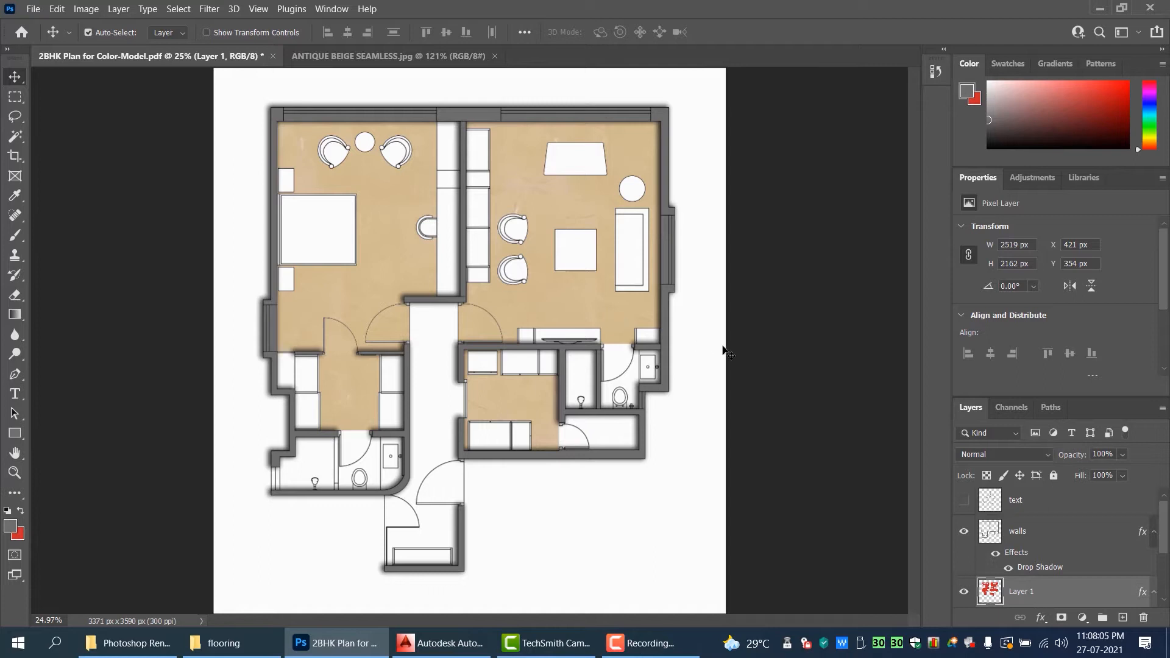
- Activate the Magic Wand Tool and rename Layer 1 as floor
{"action": "left_click", "coordinate": [16, 138]}
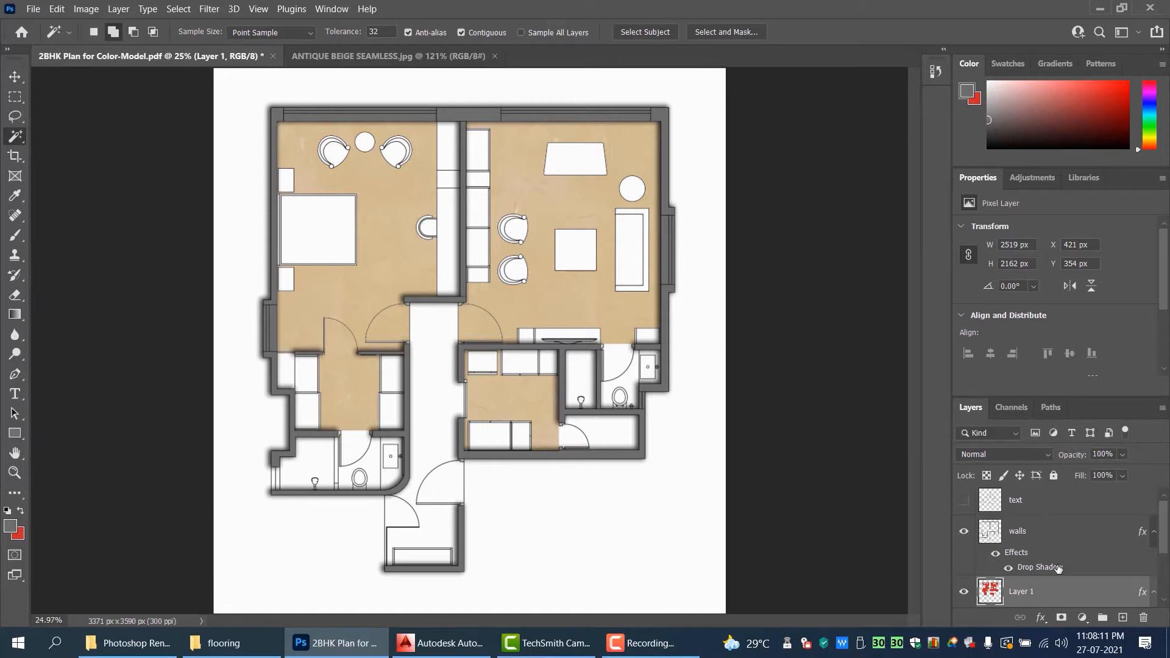
{"action": "scroll", "coordinate": [1060, 567], "scroll_direction": "down", "scroll_amount": 1}
{"action": "scroll", "coordinate": [1060, 566], "scroll_direction": "down", "scroll_amount": 2}
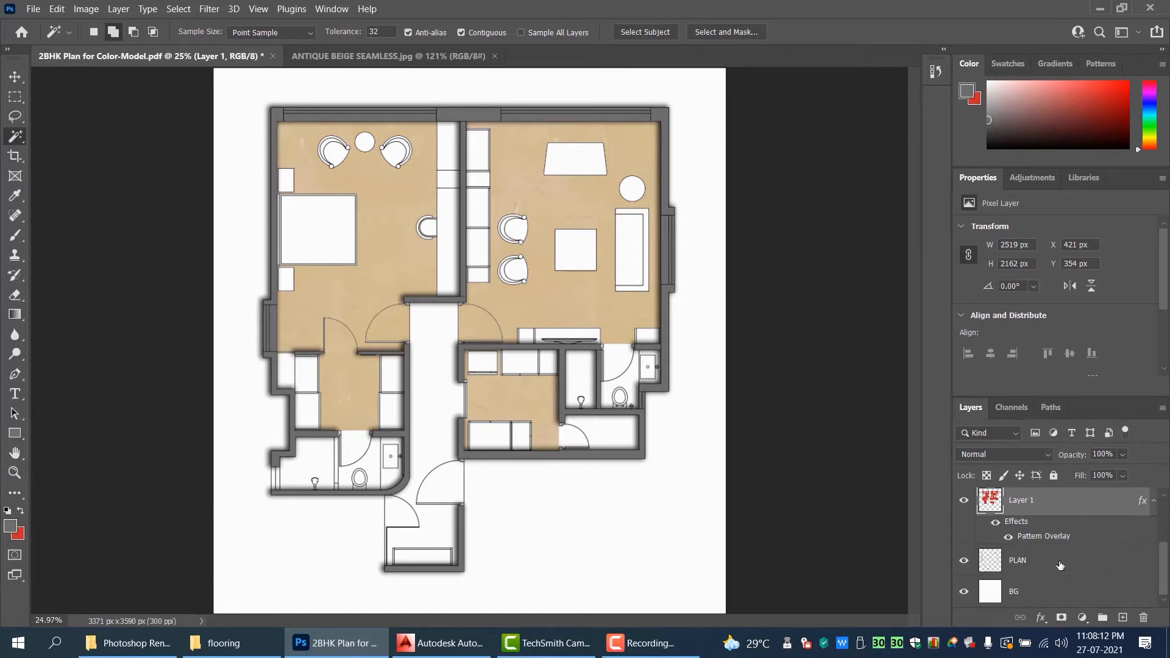
{"action": "double_click", "coordinate": [1024, 501]}
- On the PLAN layer, use the Magic Wand to select the utility floor and the toilet floor beside the living room, including both door swings
{"action": "left_click", "coordinate": [1032, 567]}
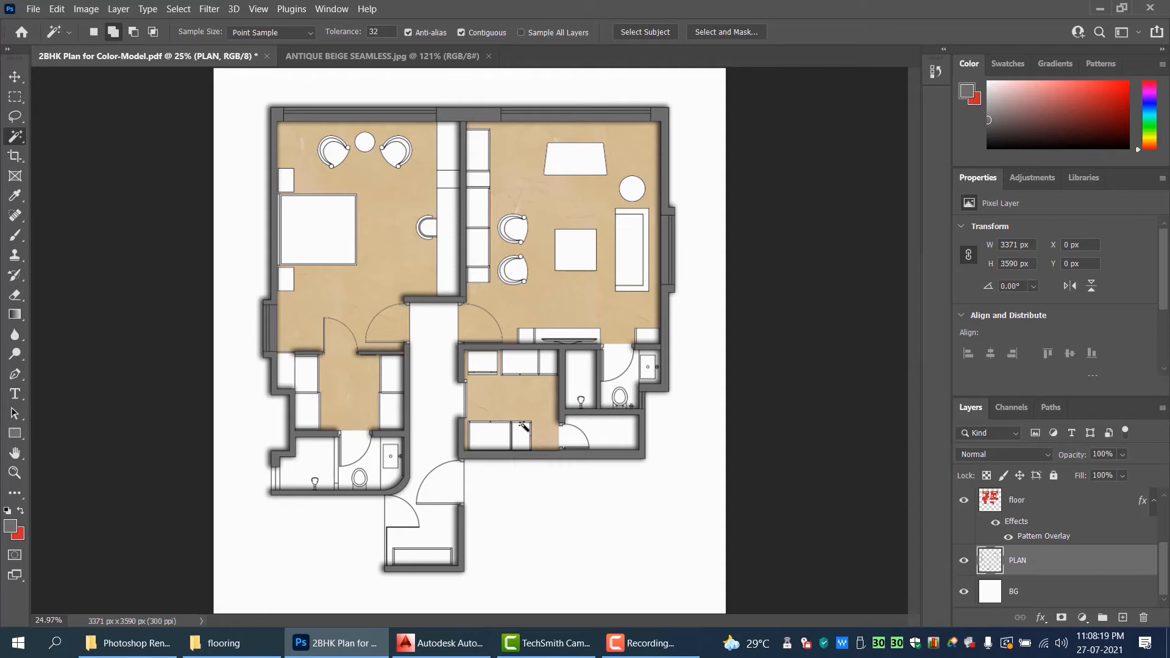
{"action": "scroll", "coordinate": [523, 427], "scroll_direction": "up", "scroll_amount": 2}
{"action": "left_click", "coordinate": [648, 445]}
{"action": "left_click", "coordinate": [609, 452]}
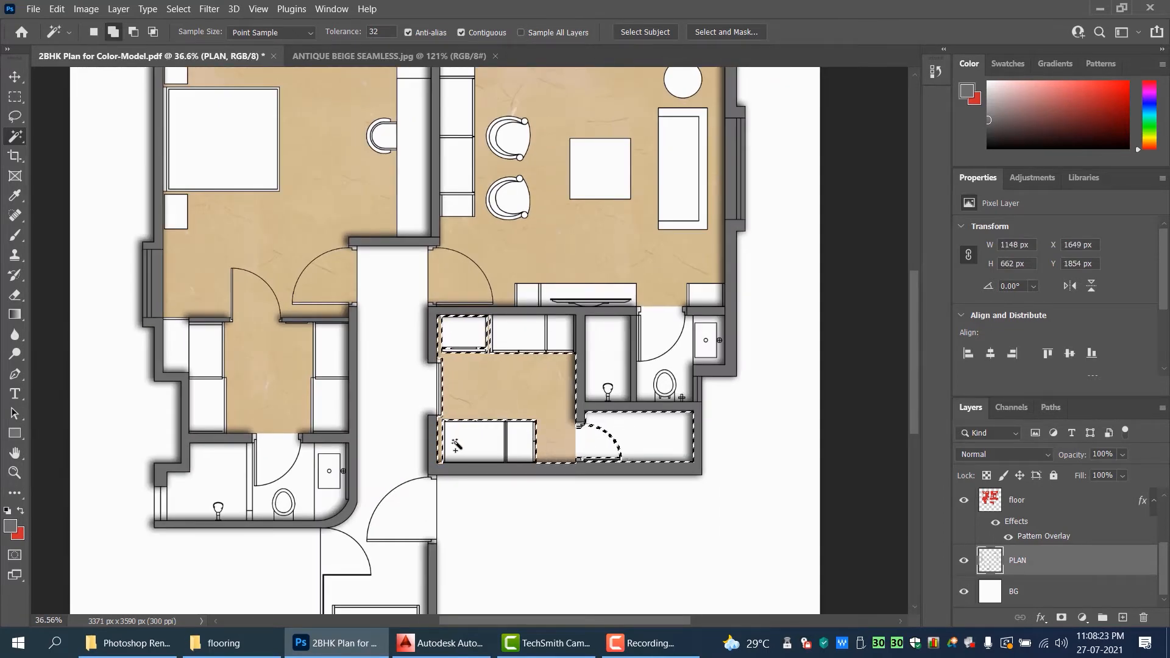
{"action": "scroll", "coordinate": [562, 439], "scroll_direction": "up", "scroll_amount": 2}
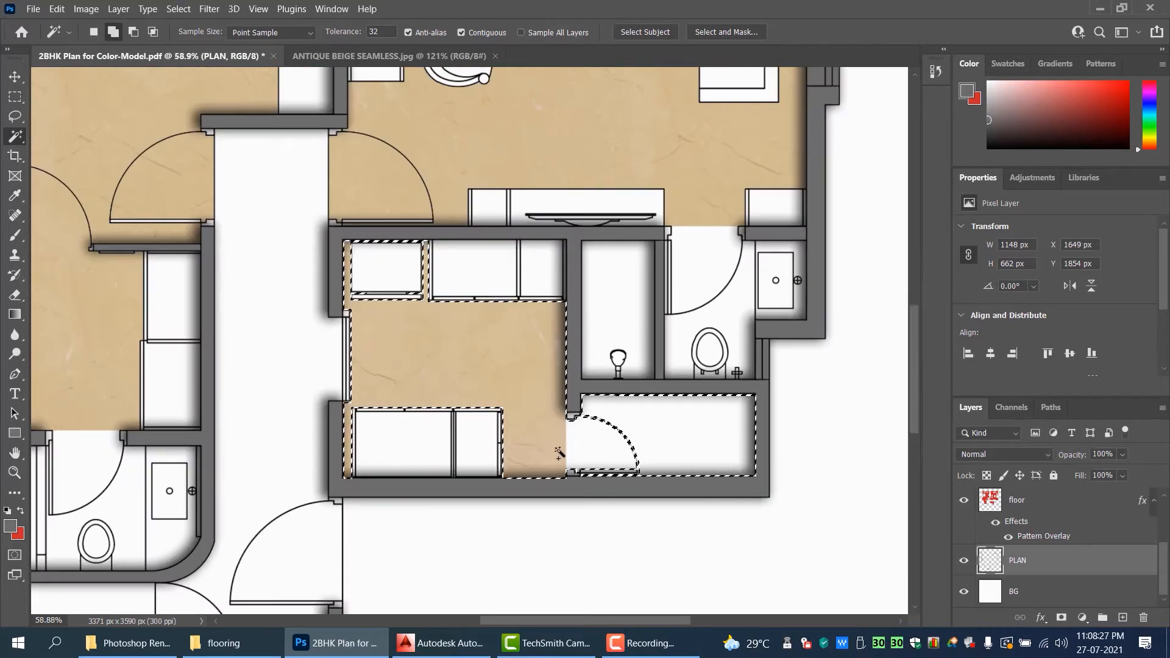
{"action": "left_click", "coordinate": [707, 287]}
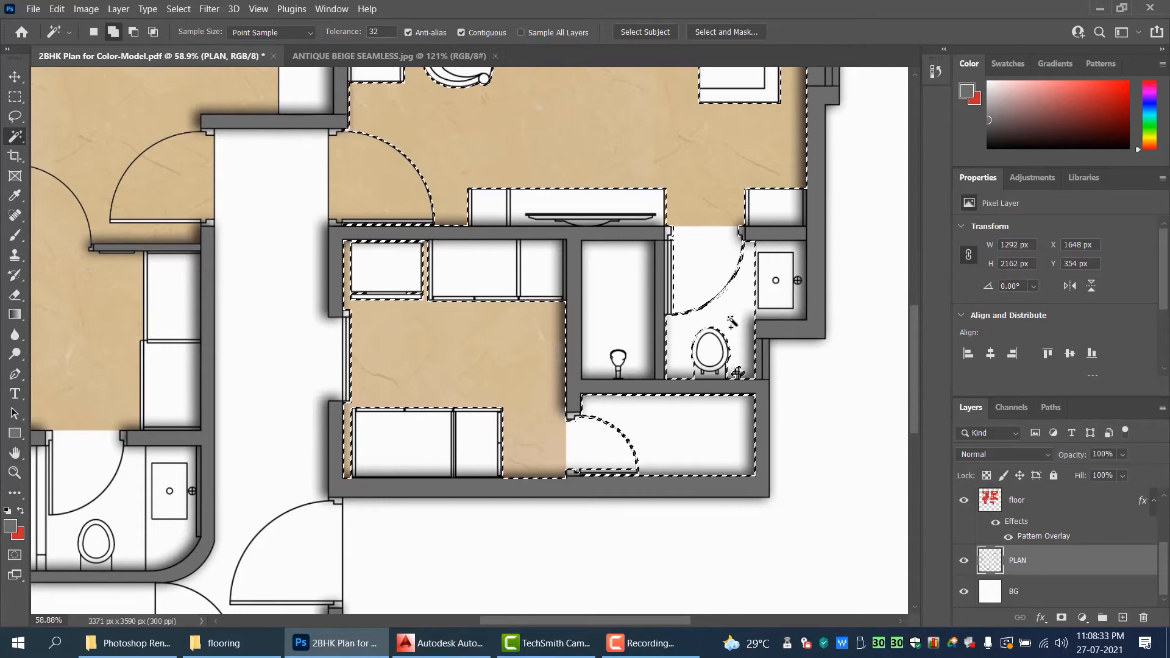
- Add the shower and toilet floors of the bathroom below the dressing area, including its door swing, to the selection
{"action": "scroll", "coordinate": [731, 322], "scroll_direction": "down", "scroll_amount": 5}
{"action": "scroll", "coordinate": [735, 366], "scroll_direction": "up", "scroll_amount": 2}
{"action": "scroll", "coordinate": [736, 383], "scroll_direction": "down", "scroll_amount": 1}
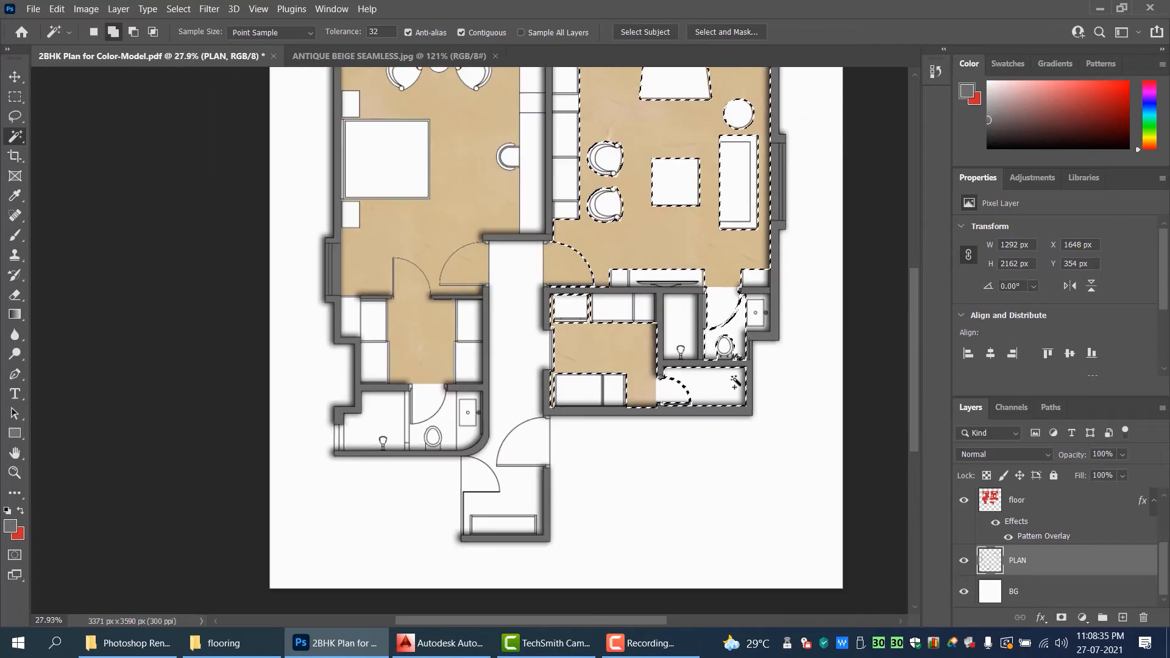
{"action": "scroll", "coordinate": [736, 378], "scroll_direction": "up", "scroll_amount": 1}
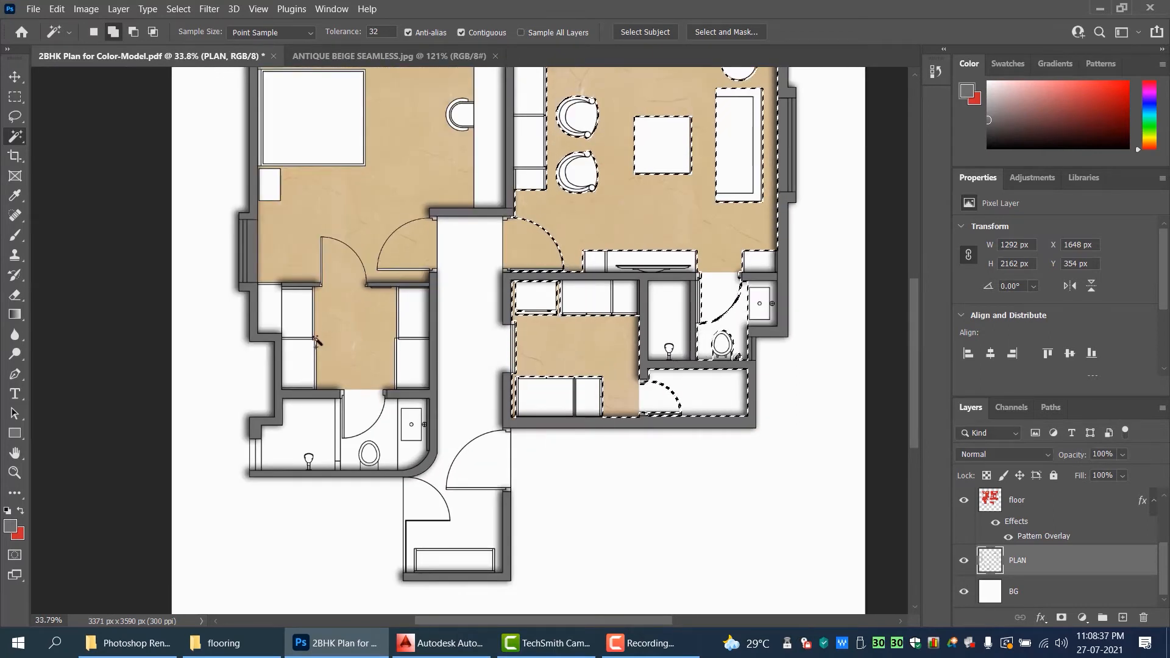
{"action": "scroll", "coordinate": [314, 439], "scroll_direction": "up", "scroll_amount": 3}
{"action": "left_click", "coordinate": [310, 436]}
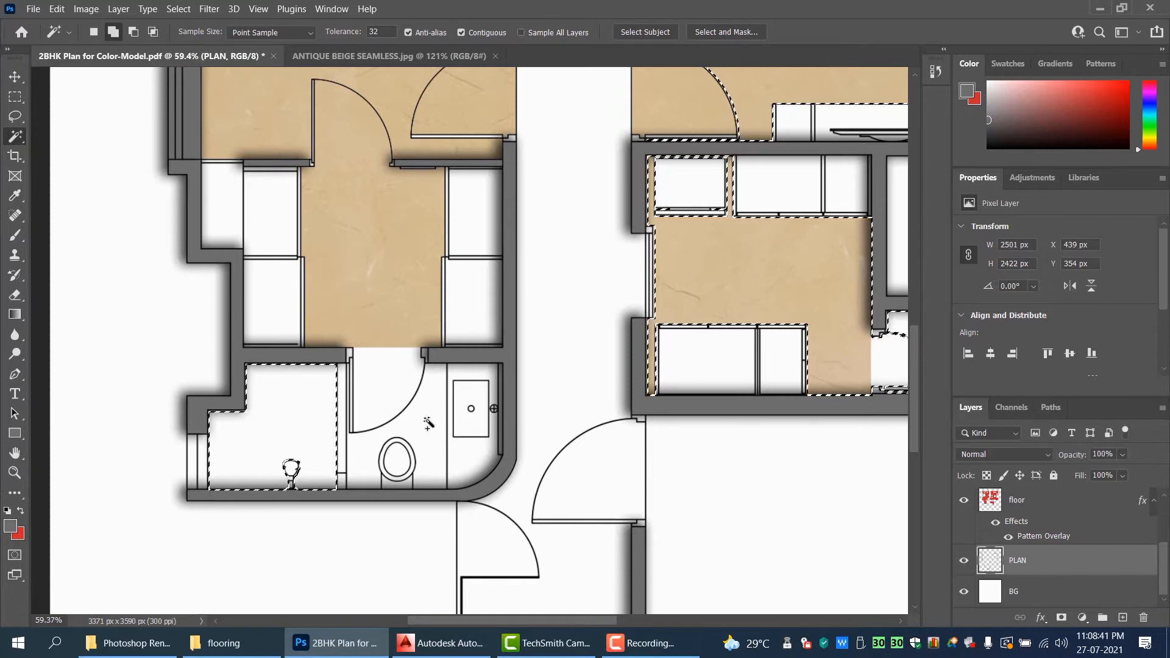
{"action": "left_click", "coordinate": [393, 384]}
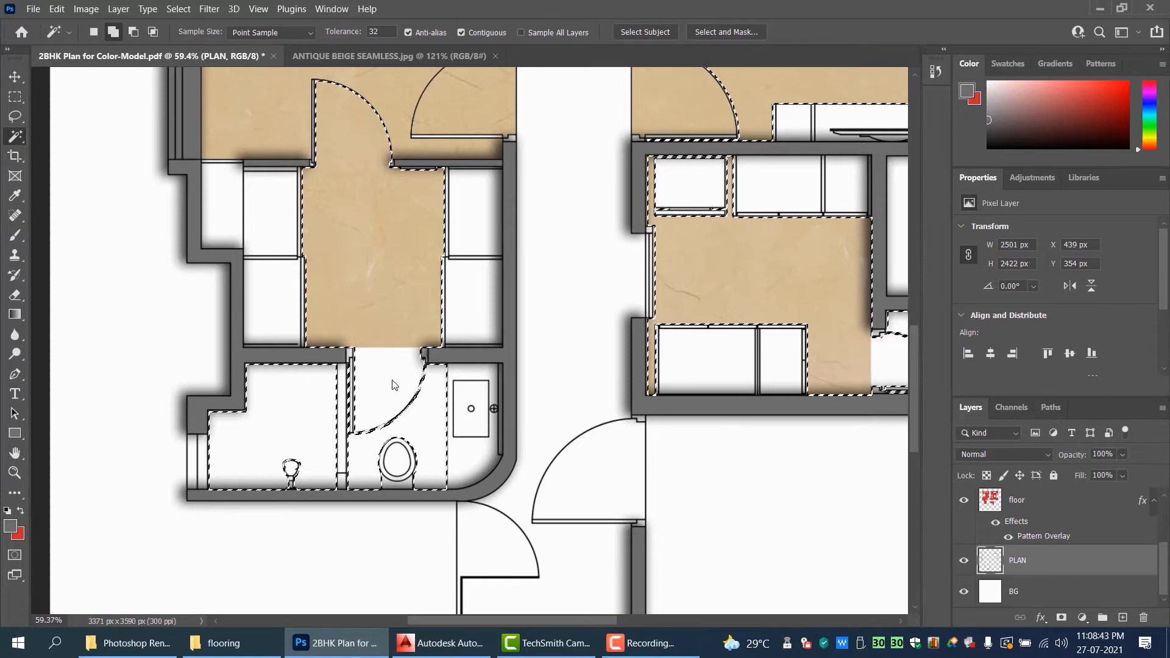
- Subtract the dressing area floor from the selection with the Rectangular Marquee Tool, stopping at the bathroom doorway
{"action": "scroll", "coordinate": [392, 383], "scroll_direction": "down", "scroll_amount": 3}
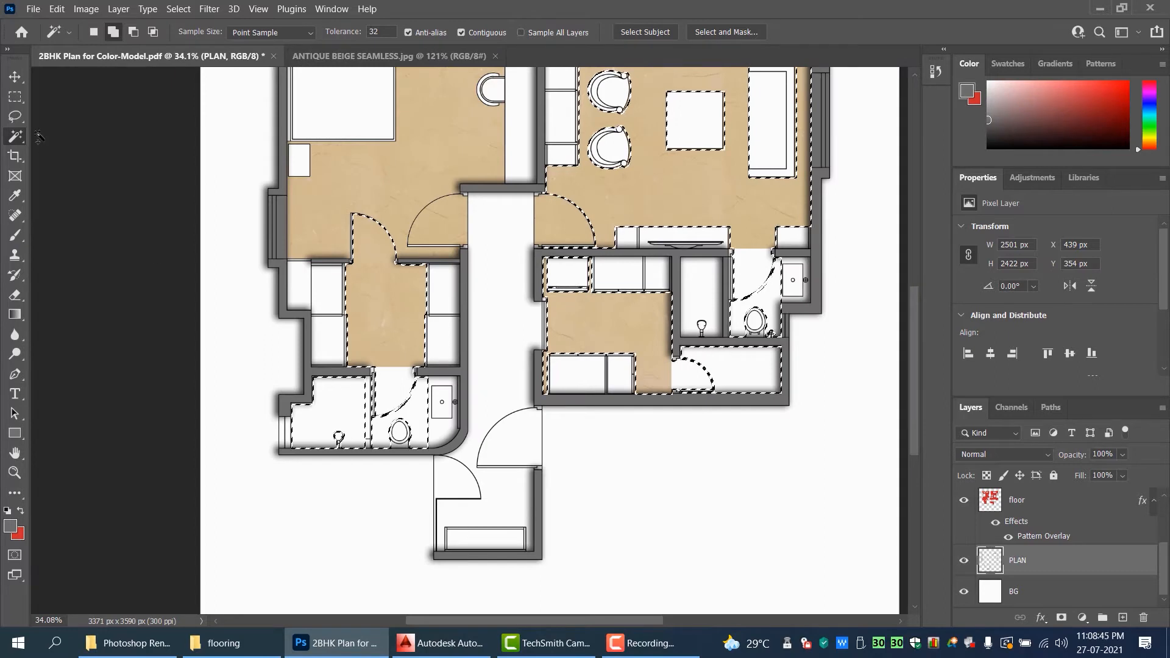
{"action": "left_click", "coordinate": [19, 98]}
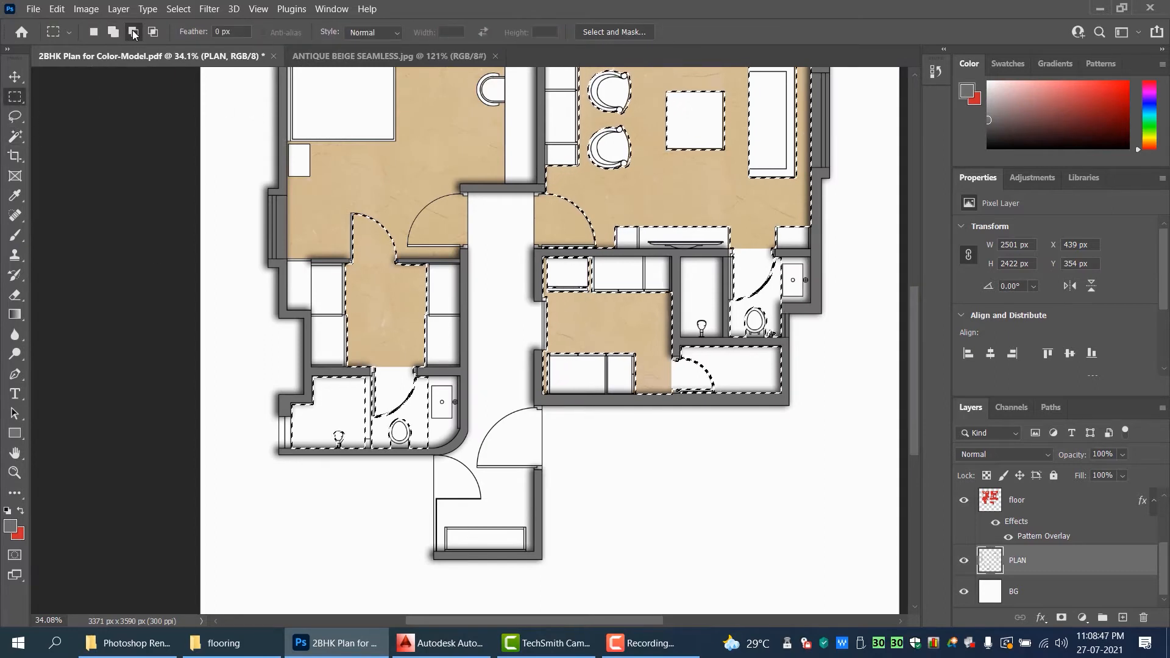
{"action": "scroll", "coordinate": [341, 270], "scroll_direction": "up", "scroll_amount": 2}
{"action": "left_click_drag", "start_coordinate": [333, 176], "coordinate": [496, 404]}
{"action": "scroll", "coordinate": [433, 400], "scroll_direction": "up", "scroll_amount": 2}
{"action": "scroll", "coordinate": [433, 401], "scroll_direction": "up", "scroll_amount": 5}
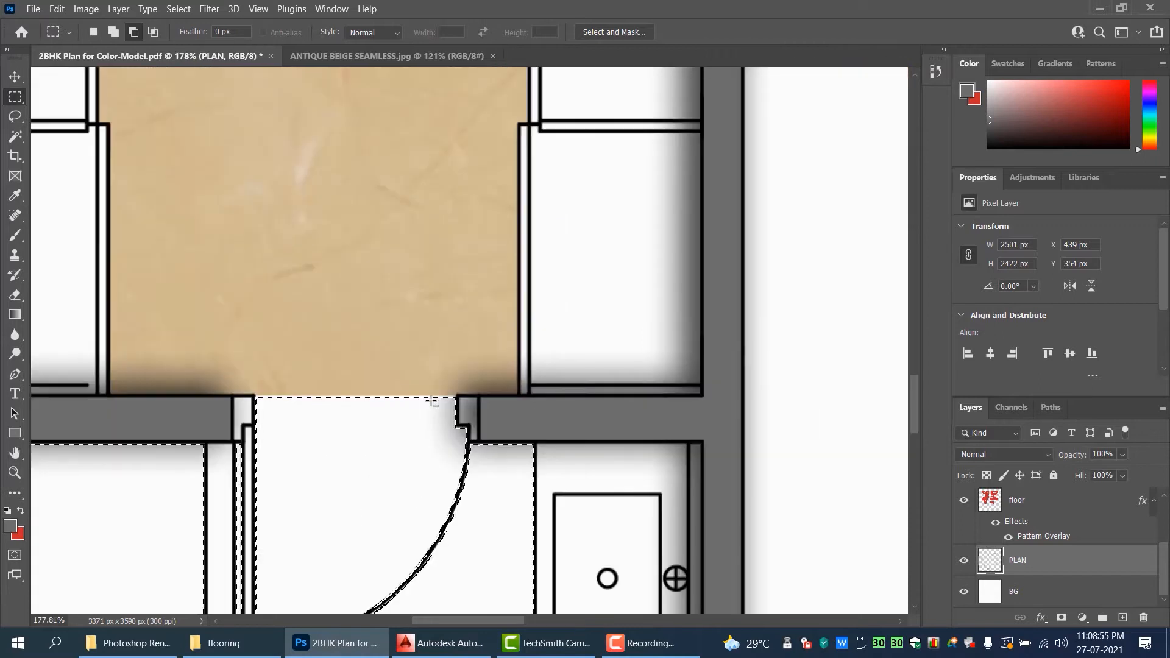
- Add the bathroom doorway up to the beige floor edge back to the selection with the Rectangular Marquee Tool
{"action": "left_click", "coordinate": [112, 32]}
{"action": "left_click_drag", "start_coordinate": [266, 475], "coordinate": [354, 432]}
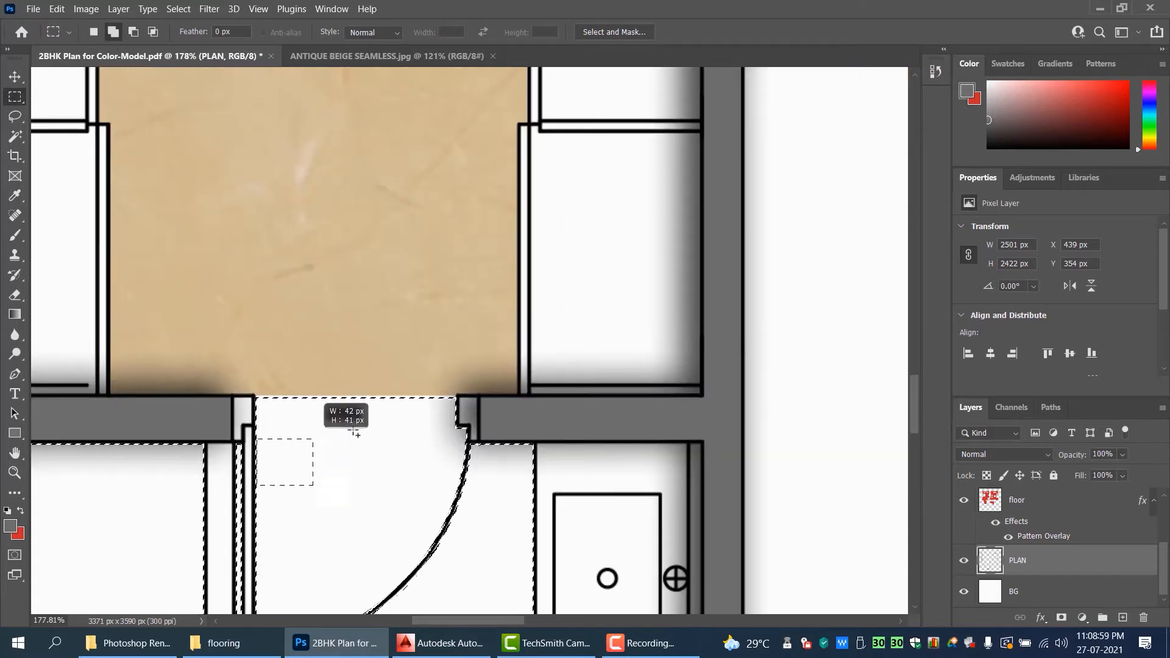
{"action": "left_click_drag", "start_coordinate": [432, 410], "coordinate": [456, 397]}
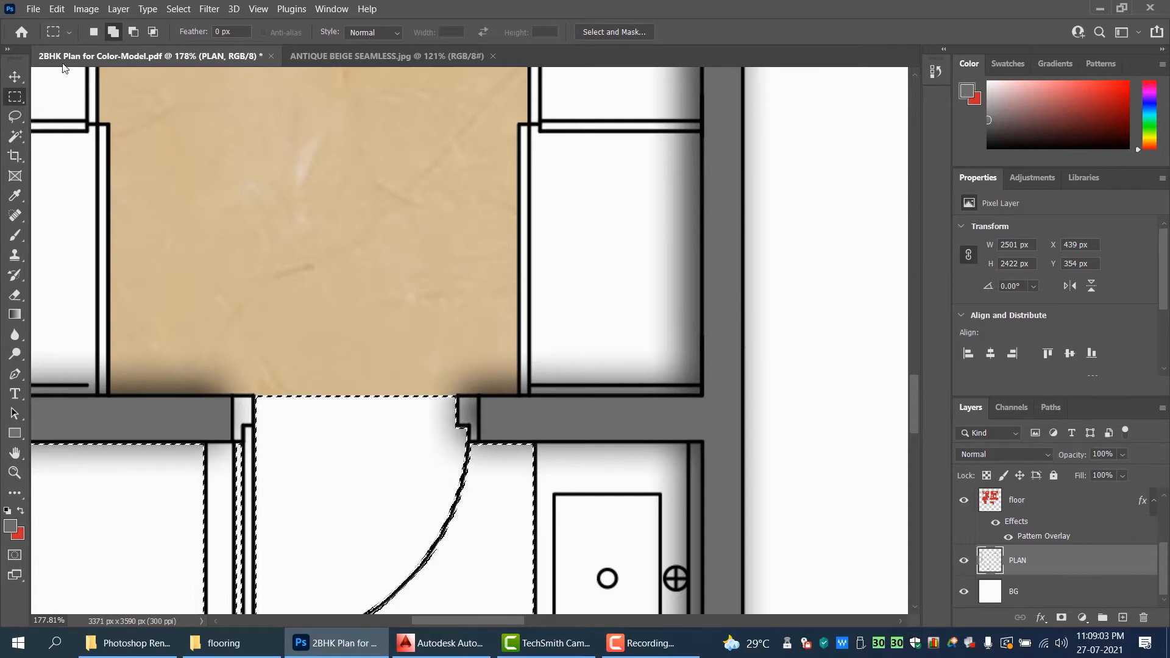
- Subtract the kitchen floor from the selection with a rectangular marquee ending at the utility doorway
{"action": "left_click", "coordinate": [134, 31]}
{"action": "scroll", "coordinate": [557, 285], "scroll_direction": "down", "scroll_amount": 10}
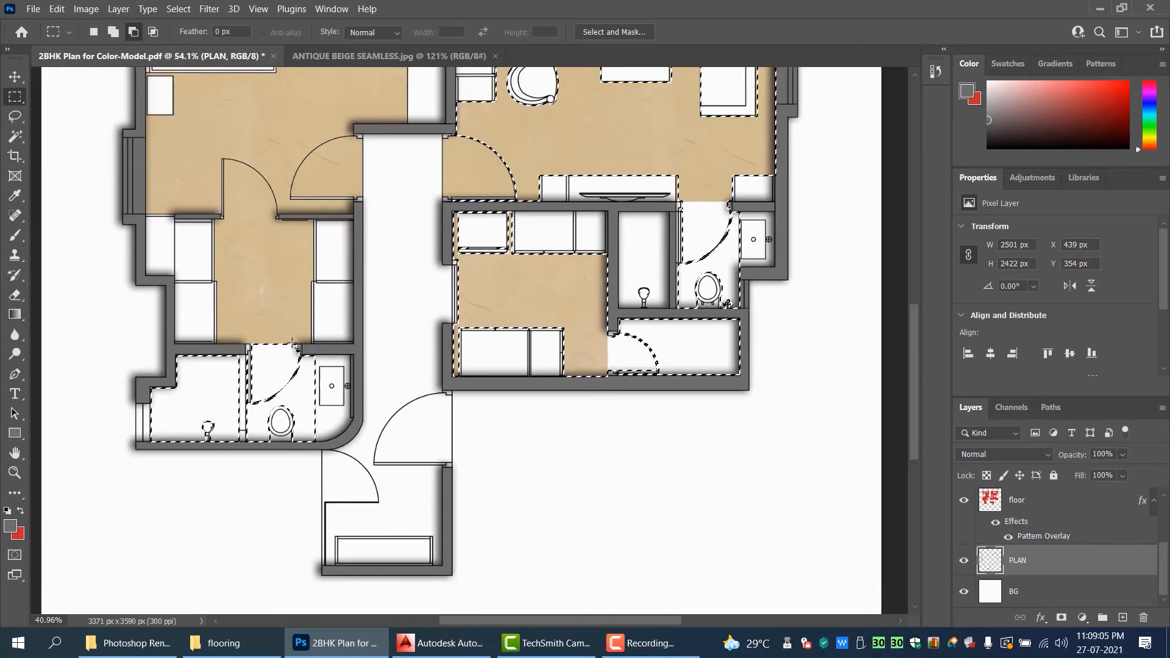
{"action": "scroll", "coordinate": [589, 415], "scroll_direction": "up", "scroll_amount": 5}
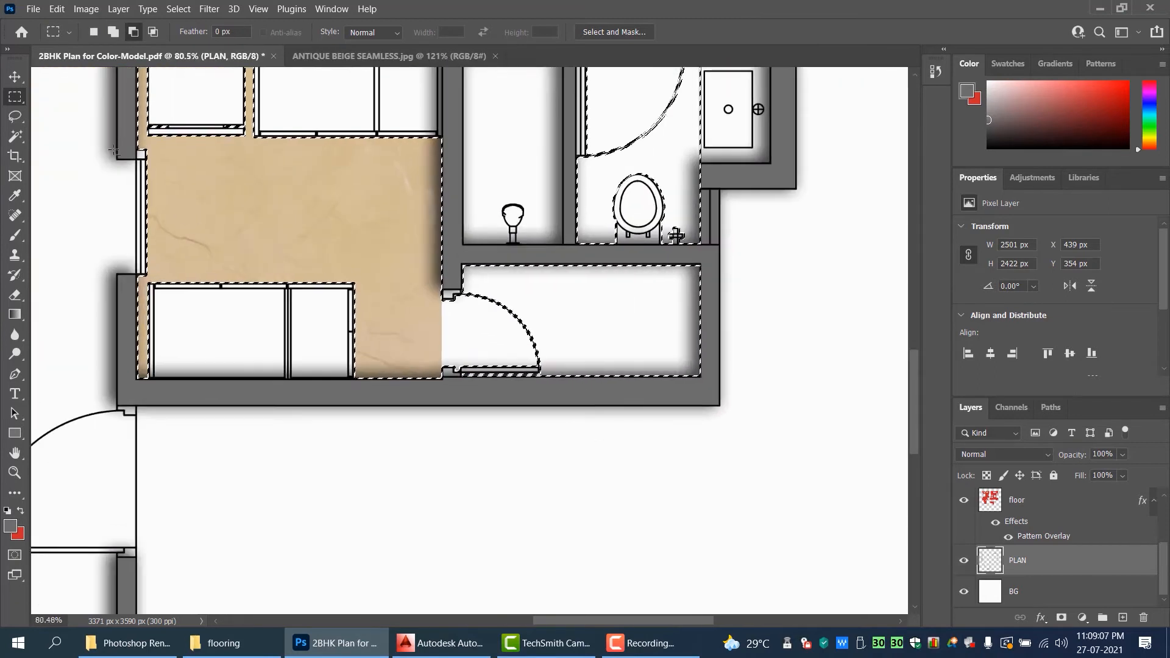
{"action": "scroll", "coordinate": [211, 225], "scroll_direction": "down", "scroll_amount": 2}
{"action": "left_click_drag", "start_coordinate": [135, 97], "coordinate": [388, 373]}
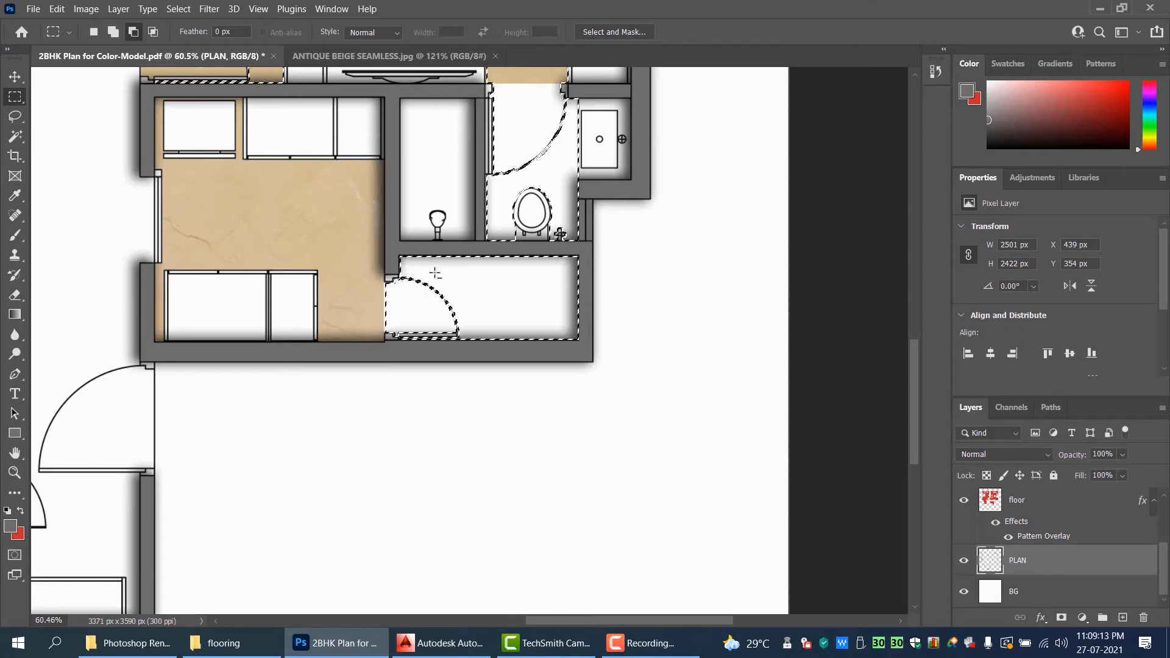
- Subtract the living room floor from the selection so only the toilet, shower and utility floors stay selected
{"action": "scroll", "coordinate": [451, 271], "scroll_direction": "down", "scroll_amount": 3}
{"action": "scroll", "coordinate": [497, 116], "scroll_direction": "up", "scroll_amount": 1}
{"action": "left_click_drag", "start_coordinate": [540, 160], "coordinate": [600, 433]}
{"action": "left_click_drag", "start_coordinate": [264, 95], "coordinate": [639, 456]}
{"action": "scroll", "coordinate": [640, 431], "scroll_direction": "down", "scroll_amount": 3}
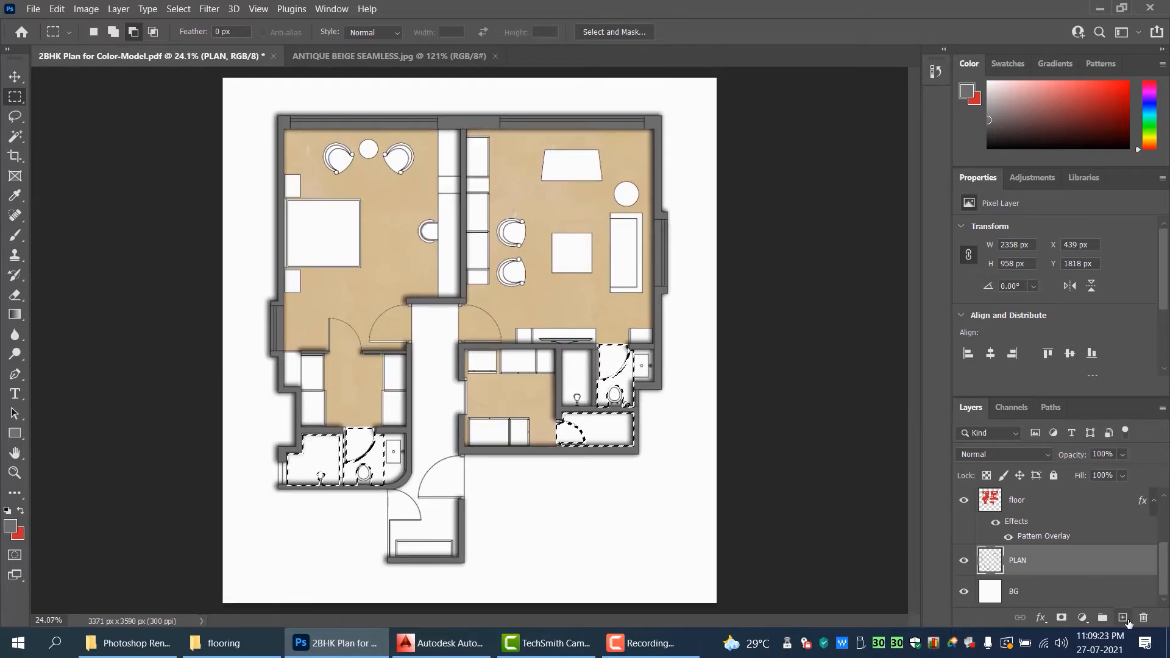
- Create a new layer named bathroom floor, fill the selected areas with the red background colour and deselect
{"action": "left_click", "coordinate": [1123, 618]}
{"action": "double_click", "coordinate": [1022, 560]}
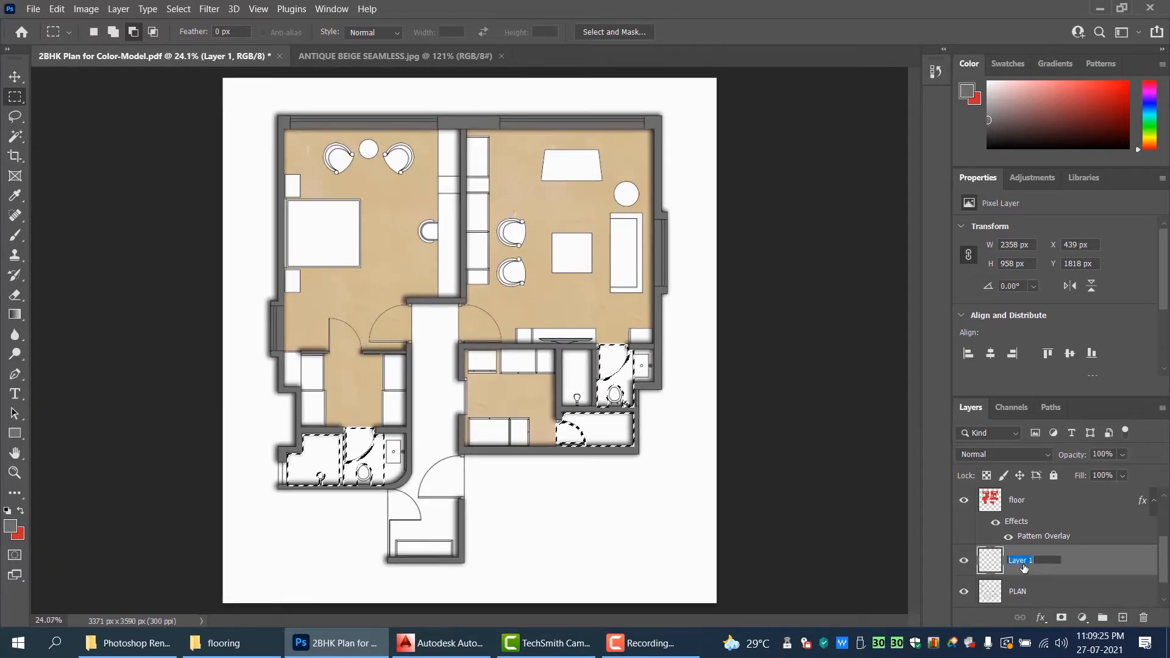
{"action": "type", "text": "bathroom floor"}
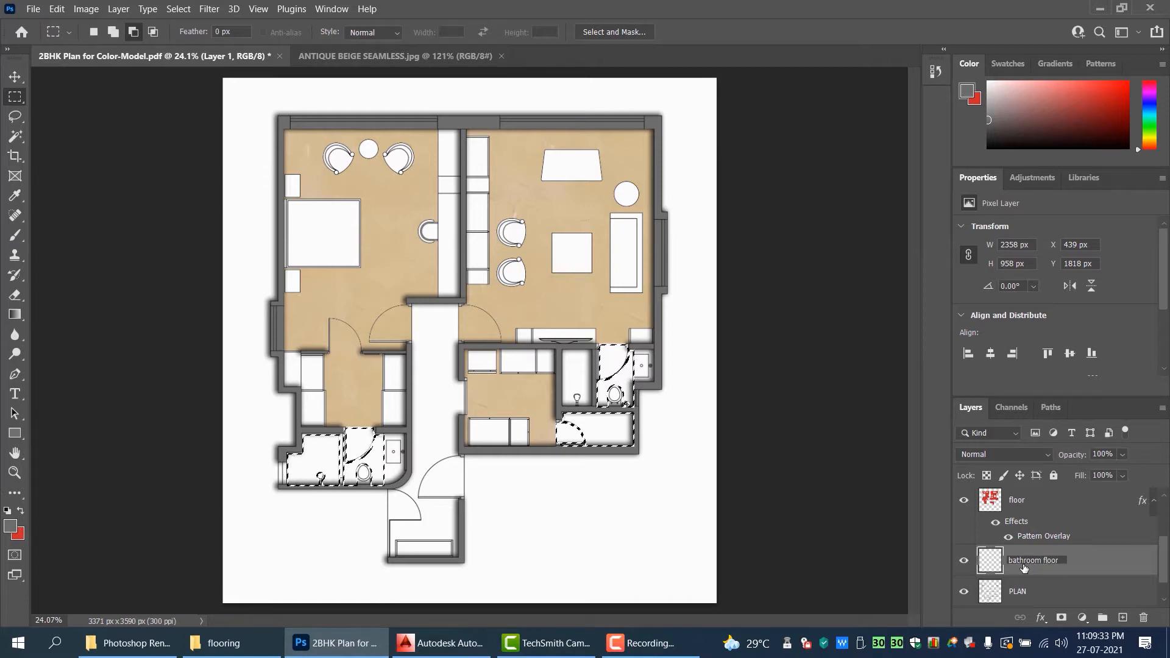
{"action": "key", "text": "Return"}
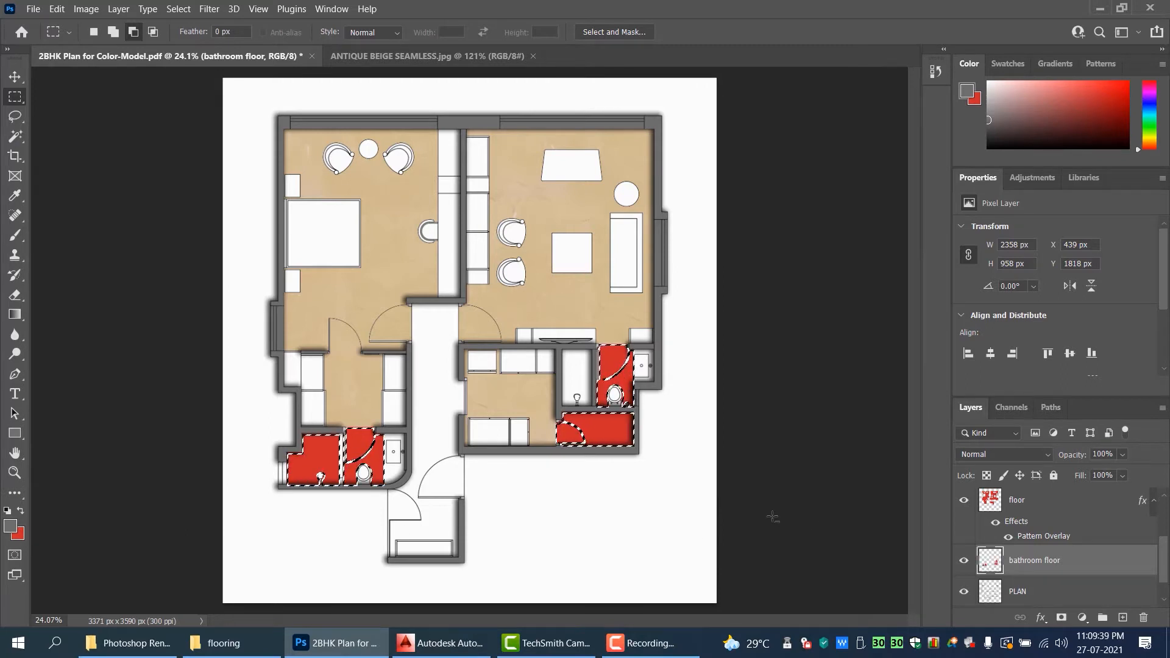
{"action": "key", "text": "ctrl+d"}
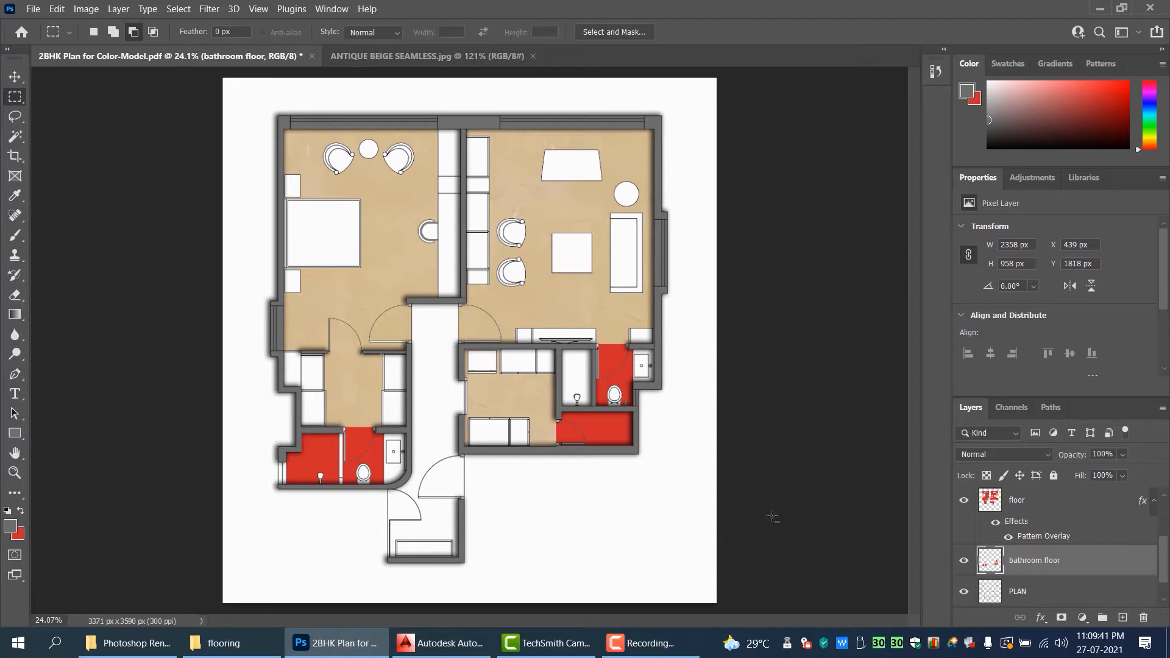
- Toggle the bathroom floor layer's visibility on and off to check the filled areas, leaving it visible
{"action": "scroll", "coordinate": [445, 491], "scroll_direction": "up", "scroll_amount": 2}
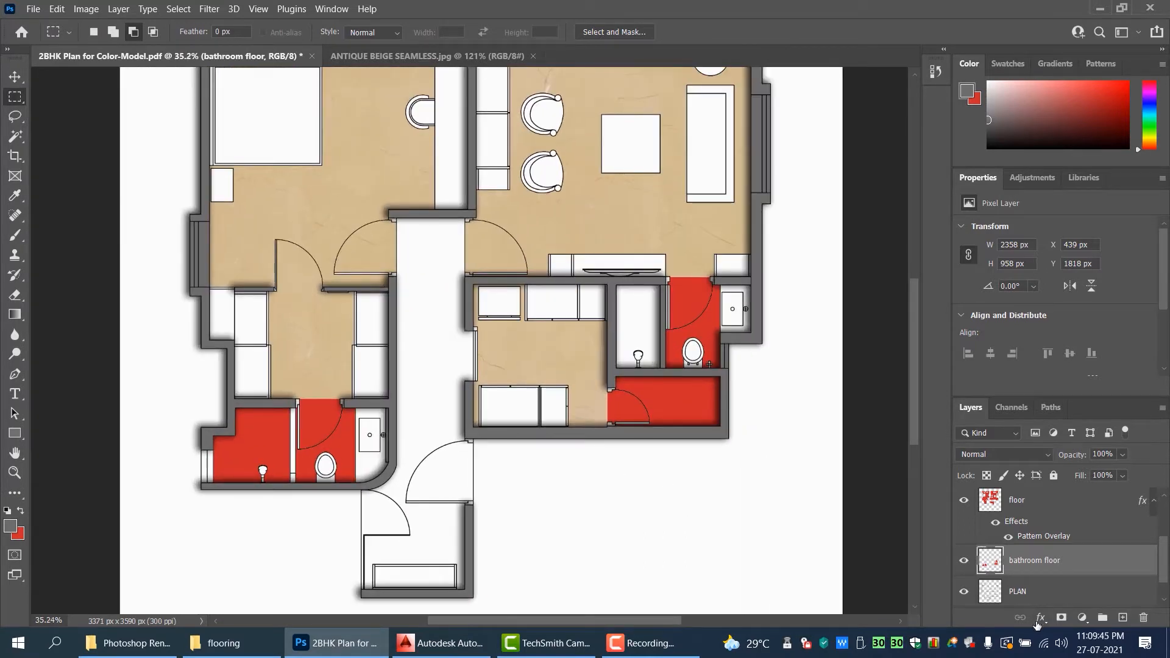
{"action": "left_click", "coordinate": [965, 561]}
{"action": "left_click", "coordinate": [965, 561]}
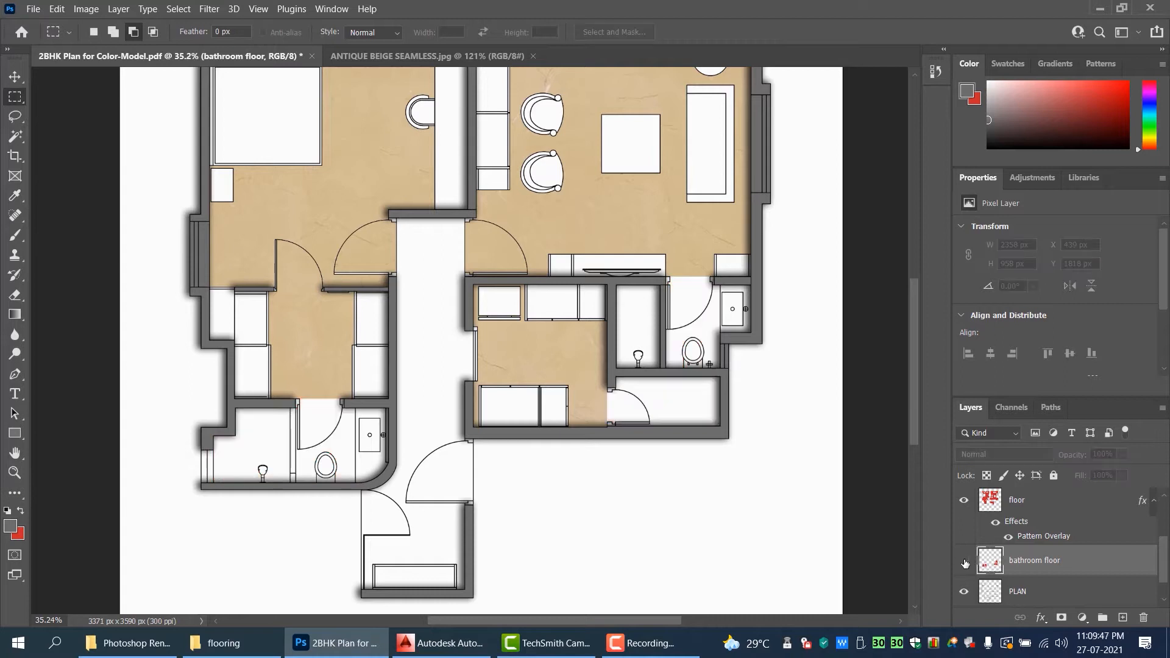
{"action": "left_click", "coordinate": [965, 562]}
{"action": "left_click", "coordinate": [964, 562]}
{"action": "left_click", "coordinate": [964, 561]}
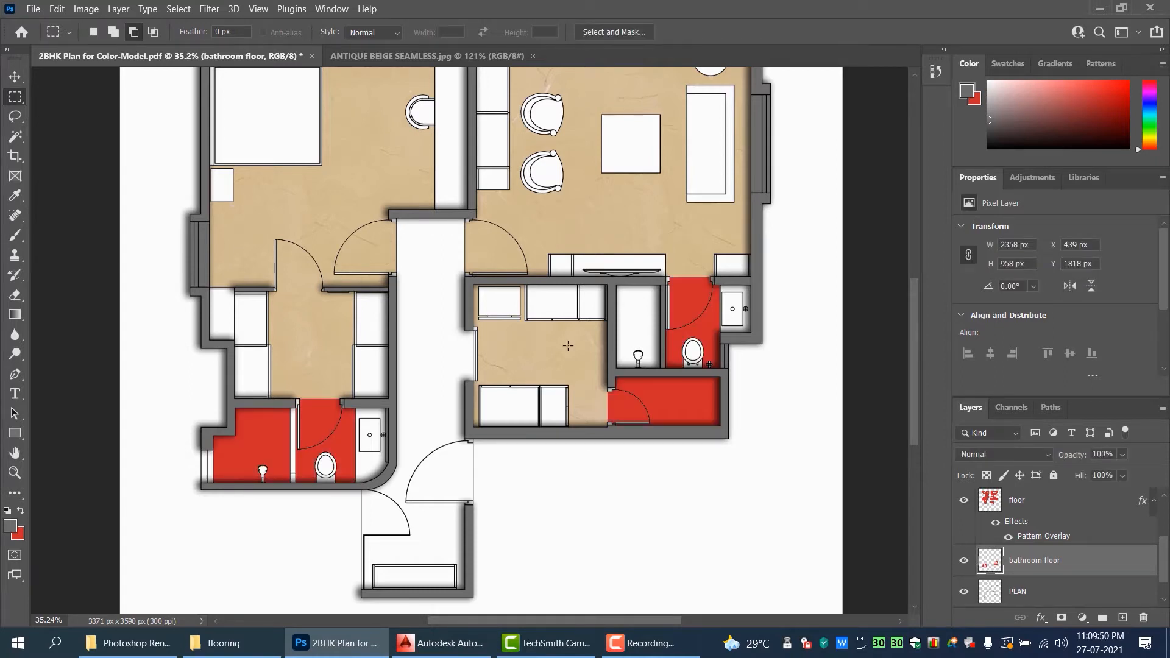
- Activate the Move Tool and switch to File Explorer to open the MOSAIC folder inside the flooring textures
{"action": "left_click", "coordinate": [15, 77]}
{"action": "scroll", "coordinate": [671, 323], "scroll_direction": "down", "scroll_amount": 3}
{"action": "scroll", "coordinate": [647, 403], "scroll_direction": "up", "scroll_amount": 1}
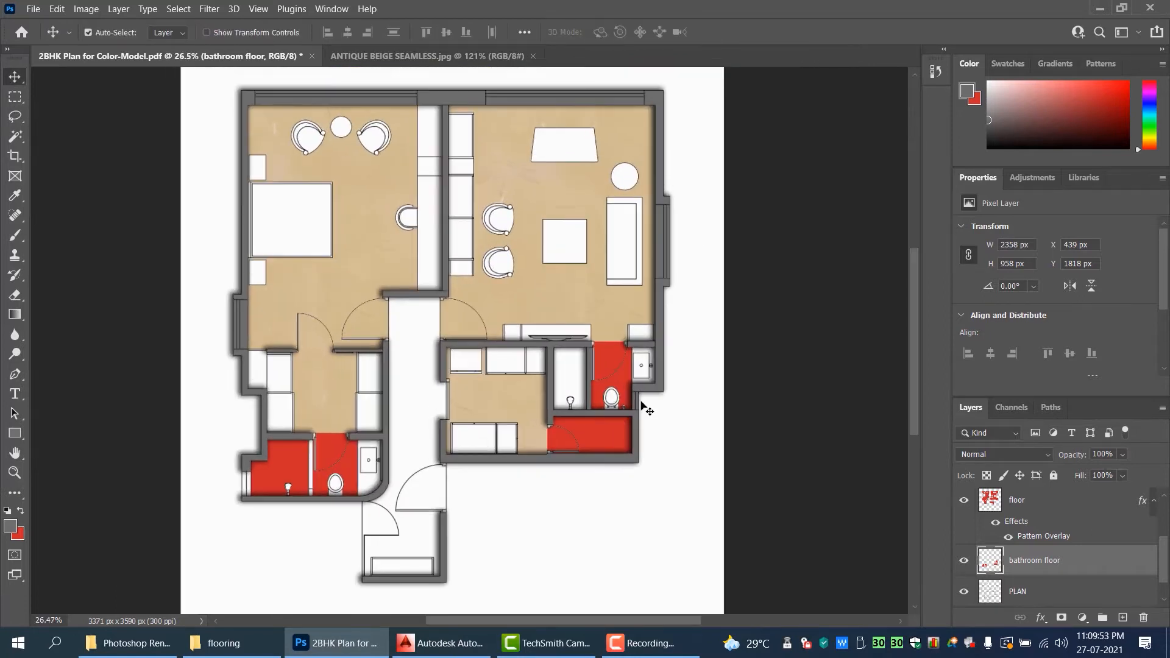
{"action": "left_click", "coordinate": [224, 643]}
{"action": "double_click", "coordinate": [373, 230]}
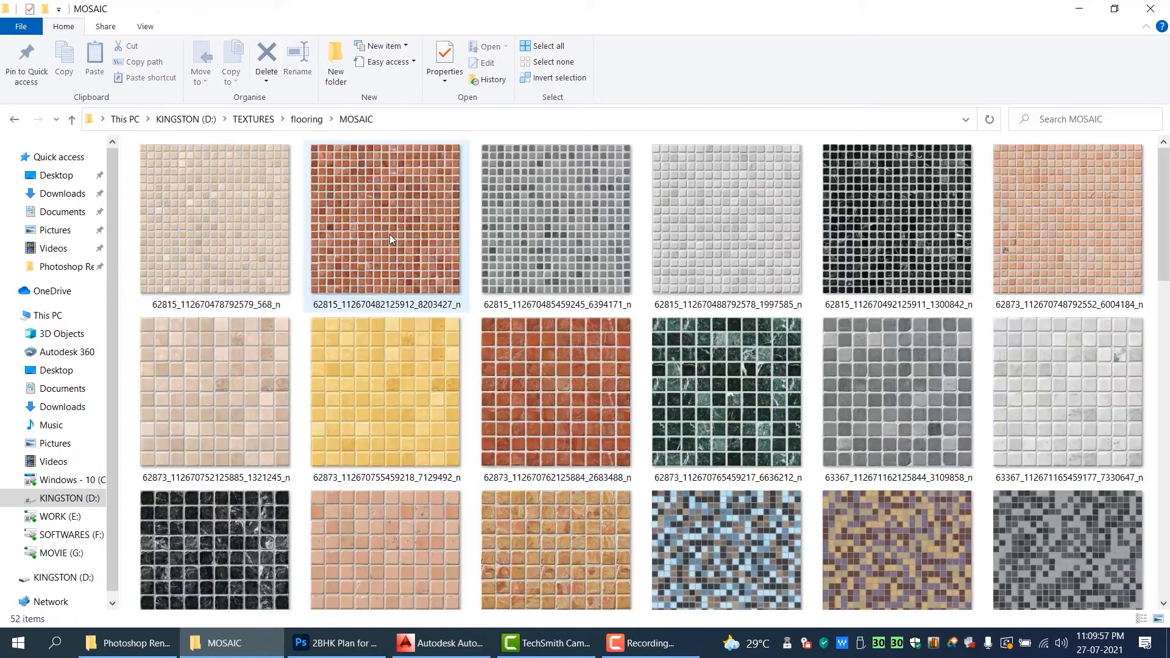
- Browse the mosaic textures and preview the FinishesTilingCeramicMosaicBlu image
{"action": "scroll", "coordinate": [748, 334], "scroll_direction": "down", "scroll_amount": 8}
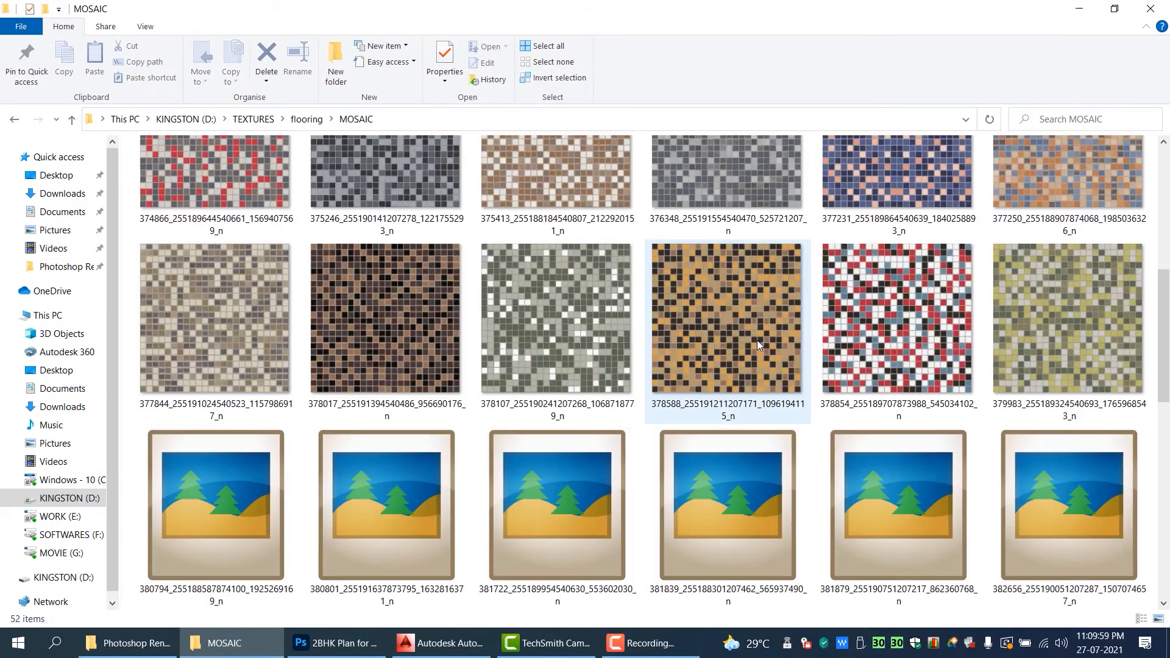
{"action": "scroll", "coordinate": [802, 367], "scroll_direction": "down", "scroll_amount": 2}
{"action": "scroll", "coordinate": [815, 379], "scroll_direction": "down", "scroll_amount": 2}
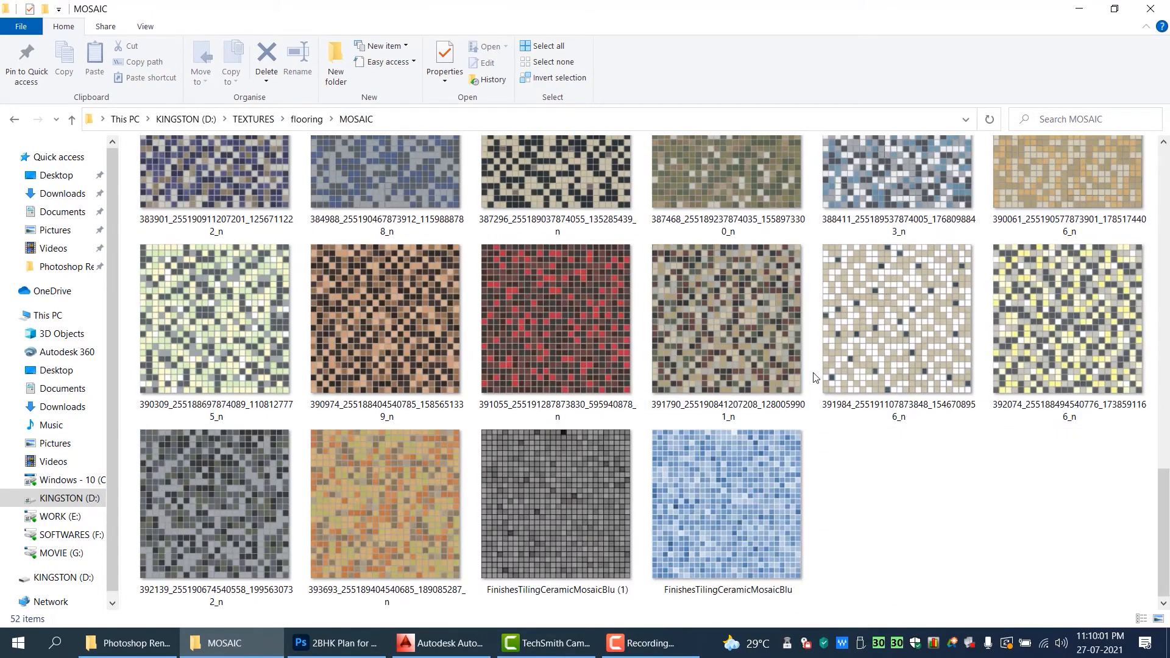
{"action": "left_click", "coordinate": [710, 462]}
{"action": "double_click", "coordinate": [712, 458]}
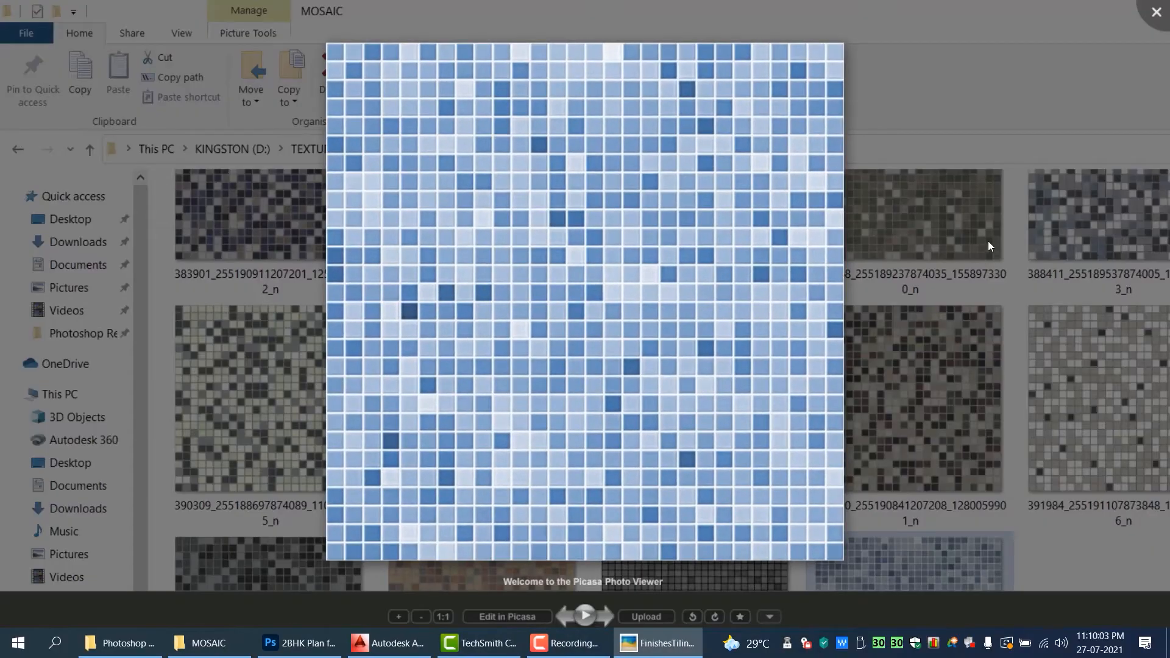
{"action": "left_click", "coordinate": [1156, 36]}
- Open the blue FinishesTilingCeramicMosaicBlu texture in Photoshop
{"action": "right_click", "coordinate": [756, 478]}
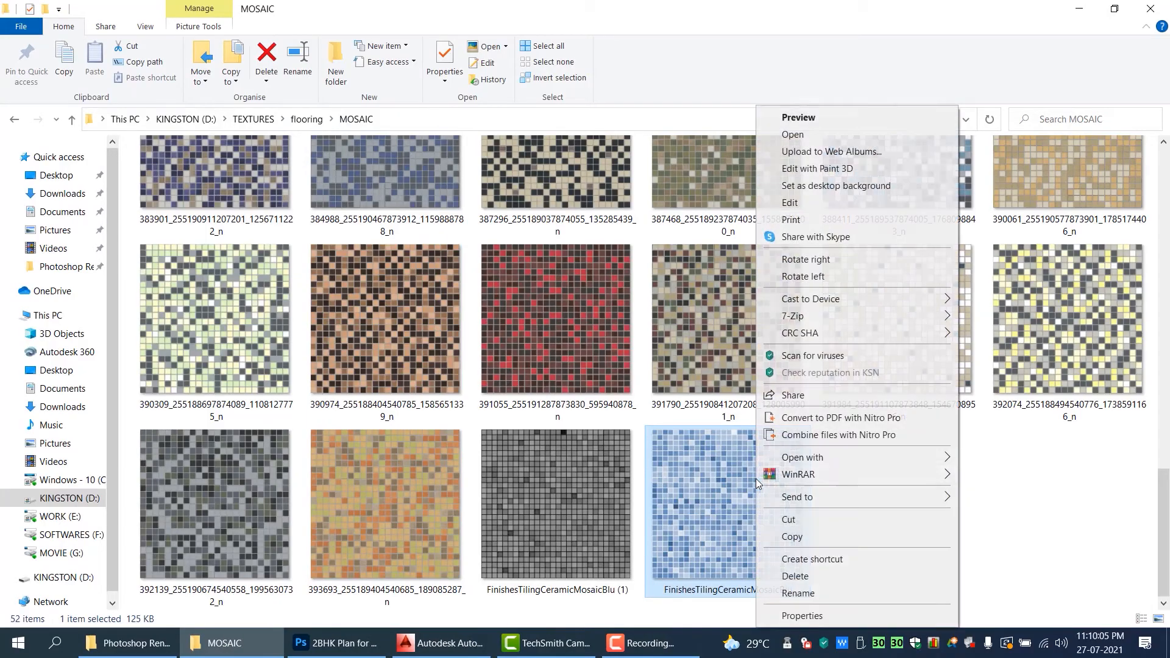
{"action": "mouse_move", "coordinate": [812, 459]}
{"action": "left_click", "coordinate": [1024, 463]}
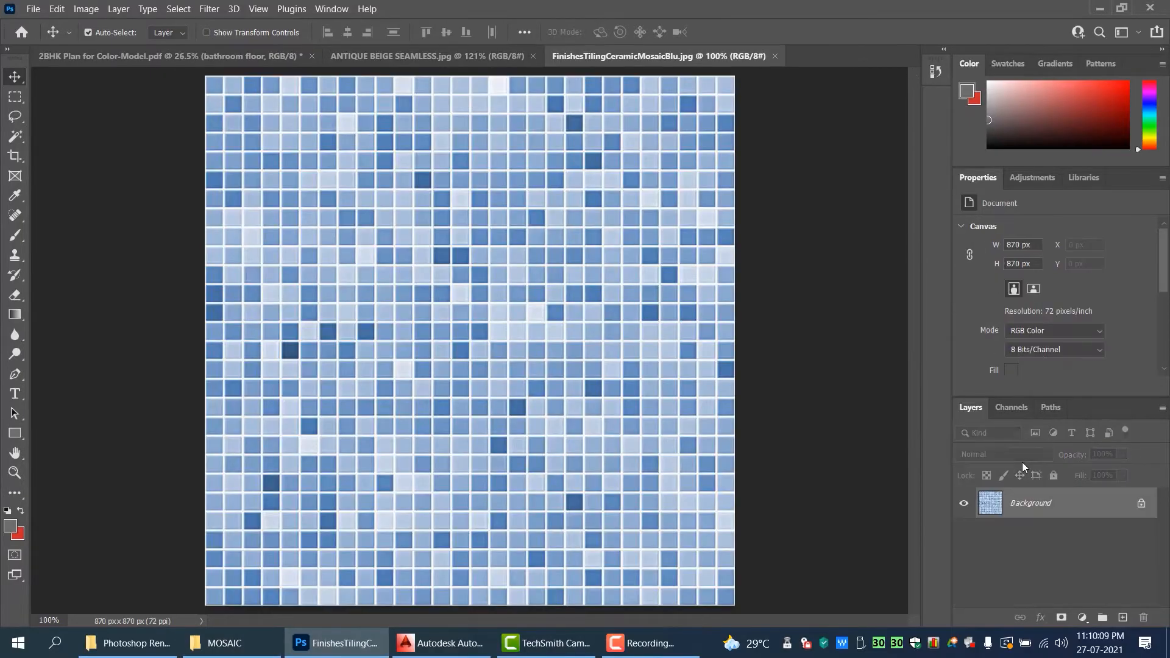
- Define the blue mosaic image as a pattern and close both texture documents to return to the 2BHK plan
{"action": "left_click", "coordinate": [57, 8]}
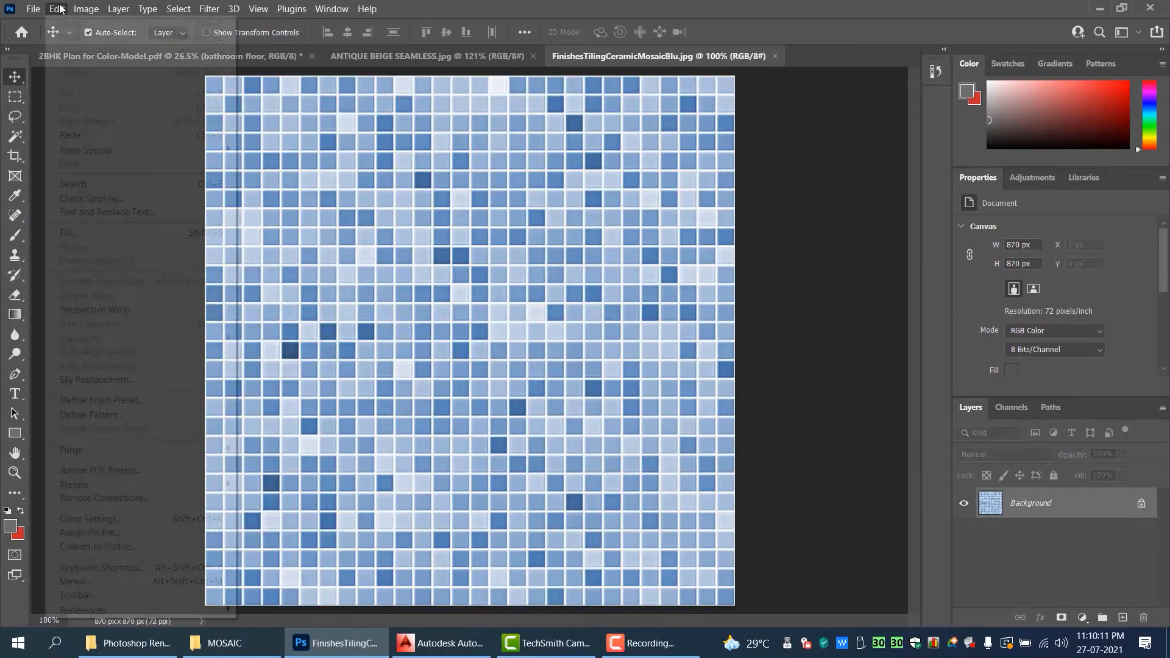
{"action": "left_click", "coordinate": [125, 414]}
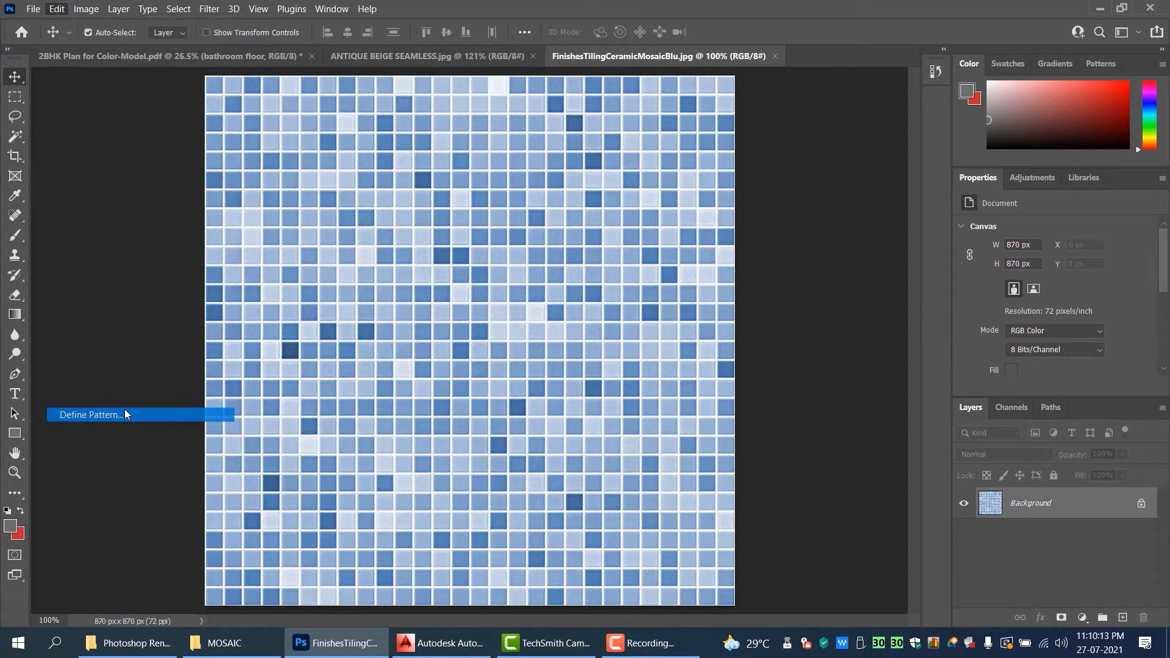
{"action": "left_click", "coordinate": [729, 198]}
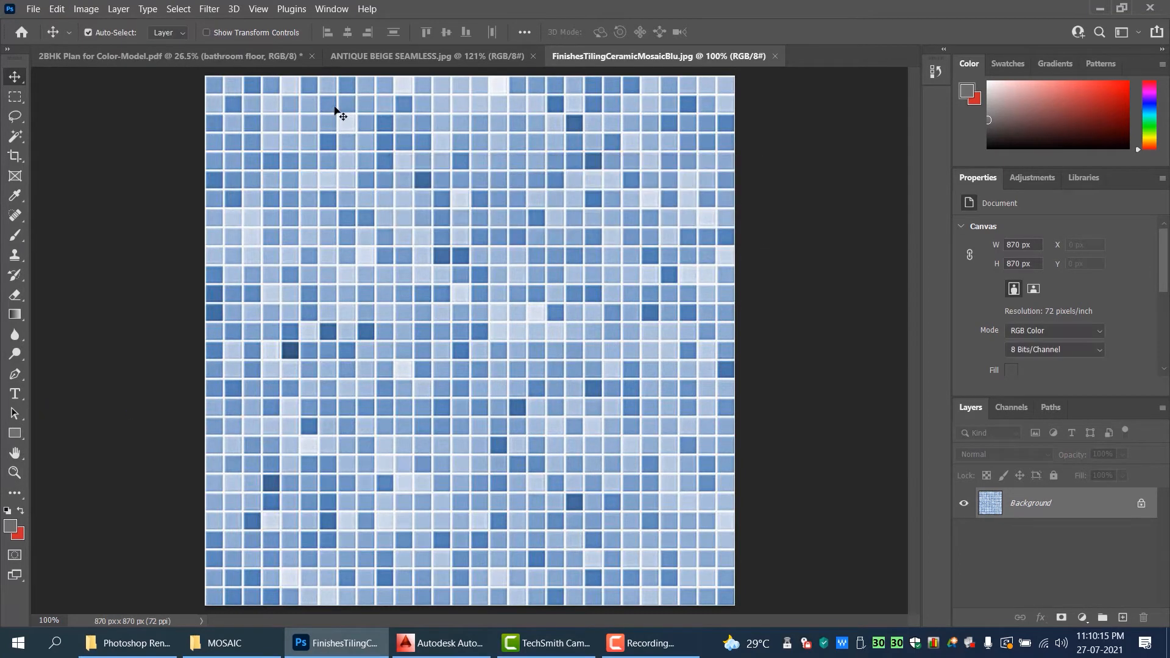
{"action": "left_click", "coordinate": [533, 56]}
{"action": "left_click", "coordinate": [553, 56]}
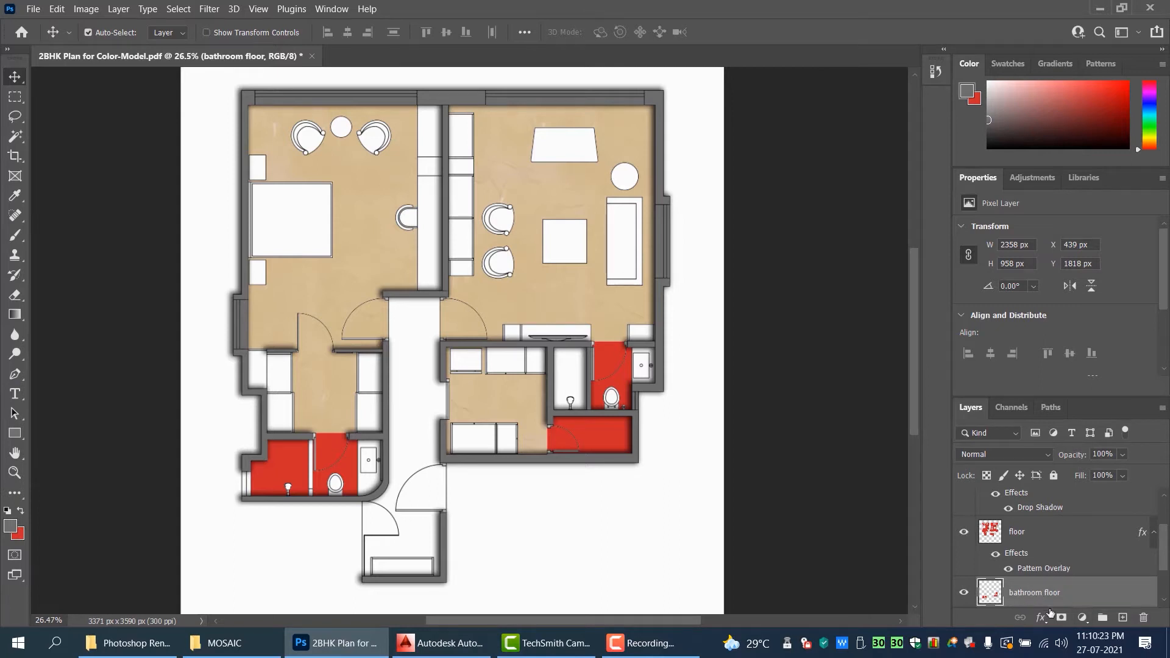
- Add a Pattern Overlay effect to the bathroom floor layer using the blue mosaic pattern
{"action": "left_click", "coordinate": [1043, 617]}
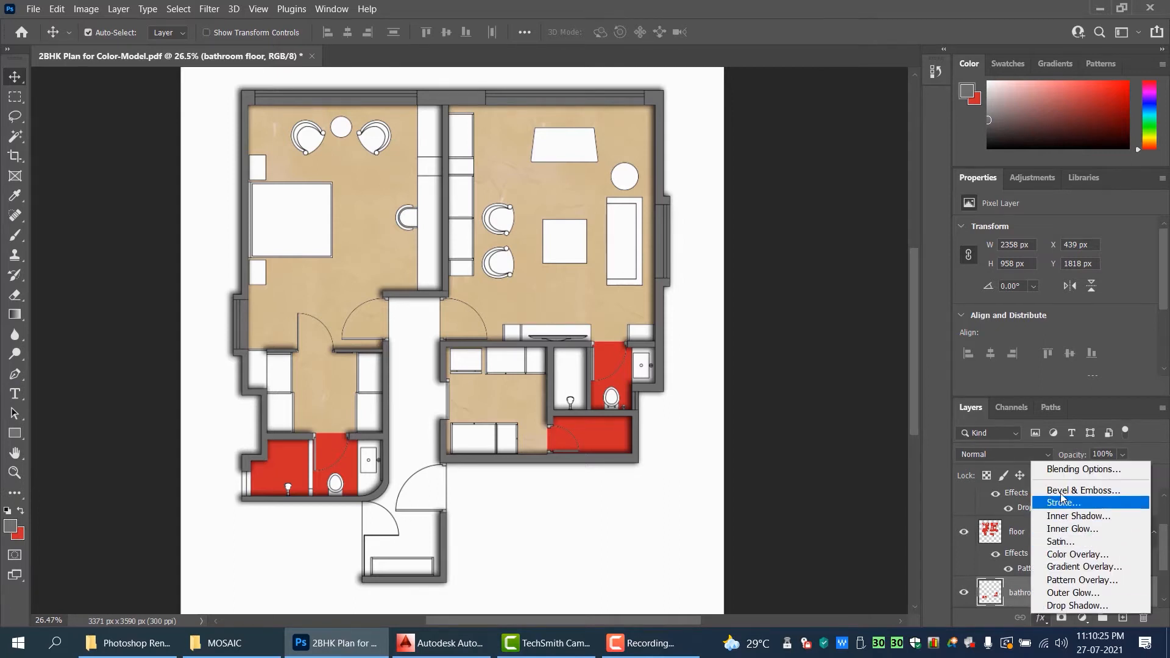
{"action": "left_click", "coordinate": [1082, 581]}
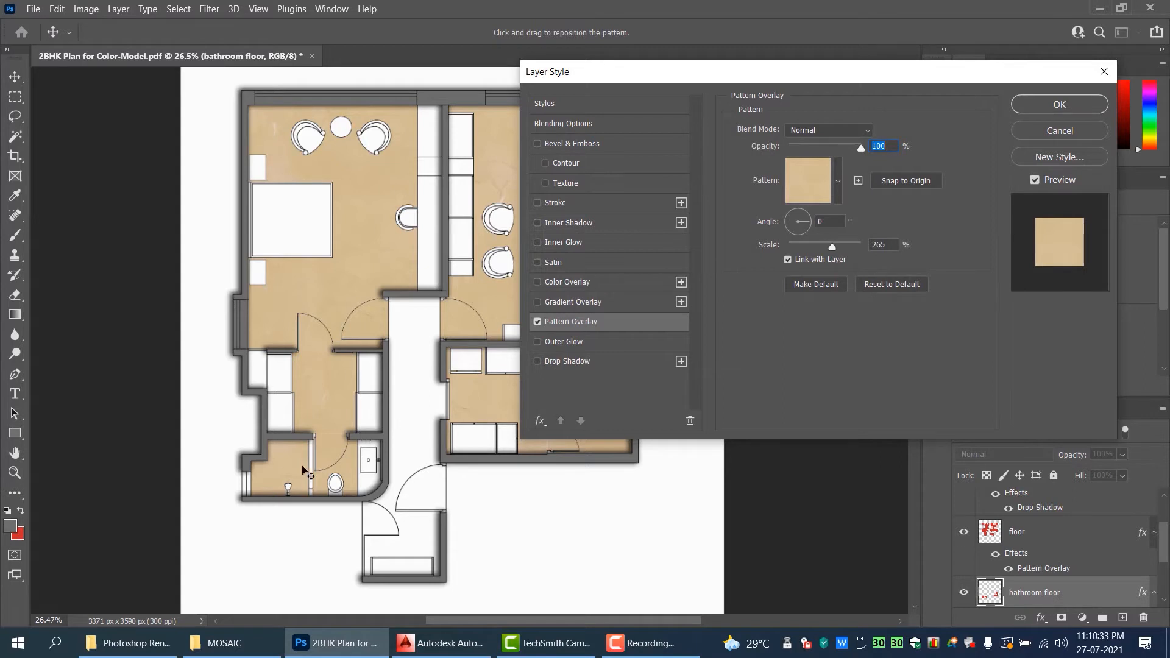
{"action": "left_click", "coordinate": [838, 181]}
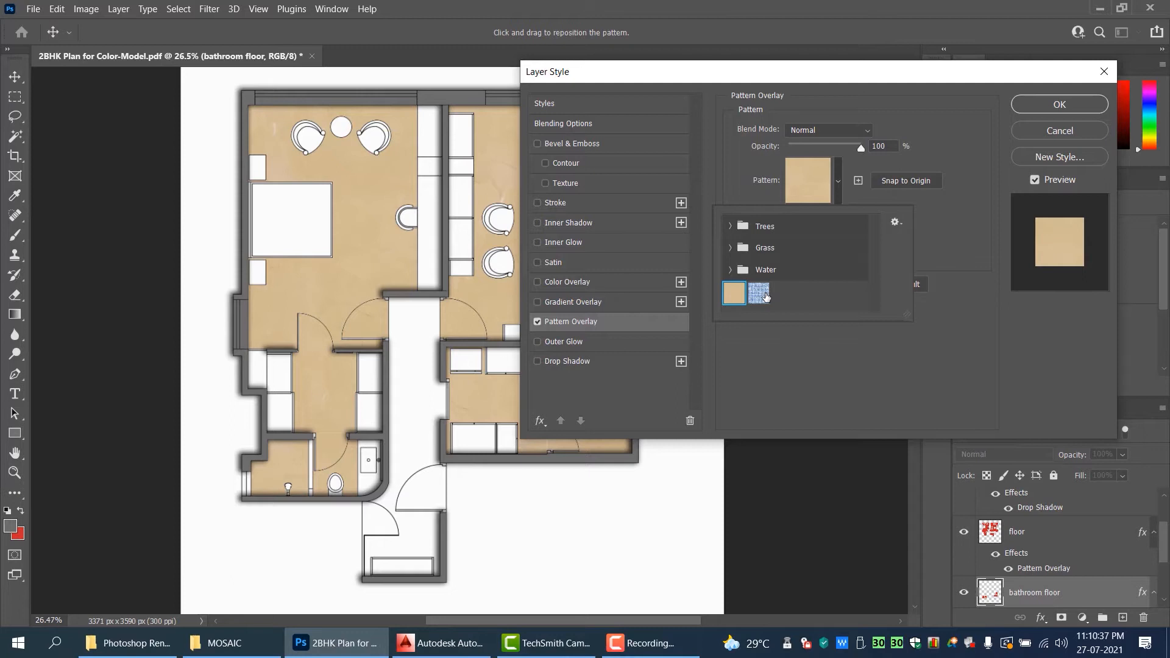
{"action": "left_click", "coordinate": [765, 293]}
{"action": "left_click", "coordinate": [963, 278]}
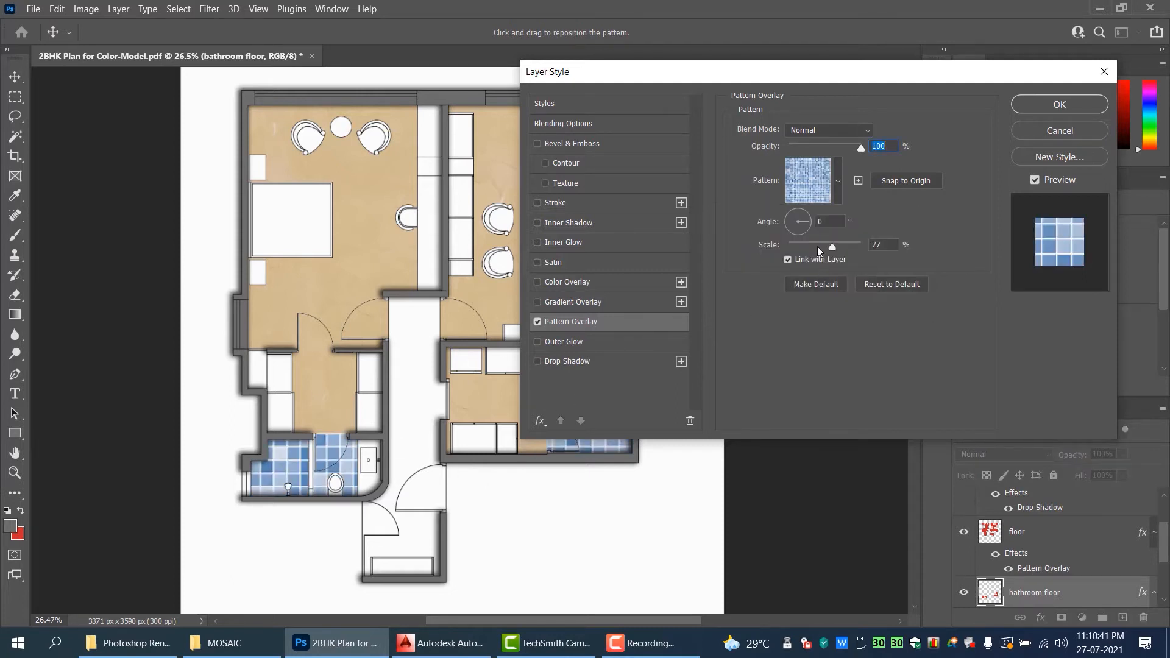
- Set the mosaic pattern's scale to 67% and apply the layer style to the bathroom floor
{"action": "left_click_drag", "start_coordinate": [820, 250], "coordinate": [810, 247]}
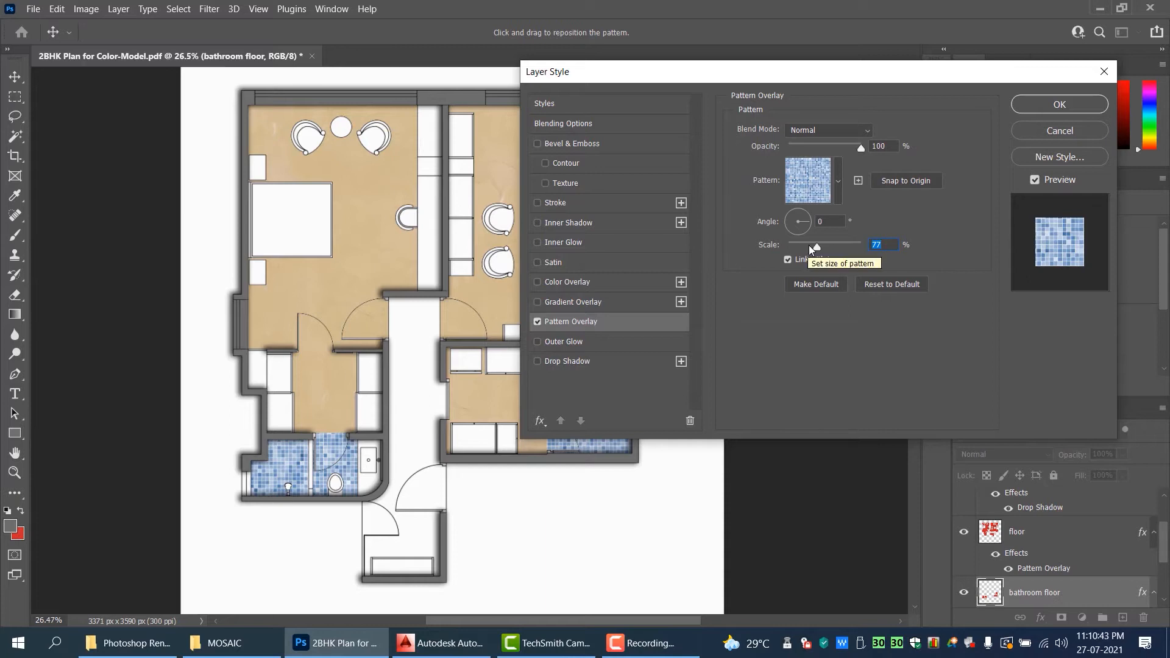
{"action": "left_click", "coordinate": [814, 245]}
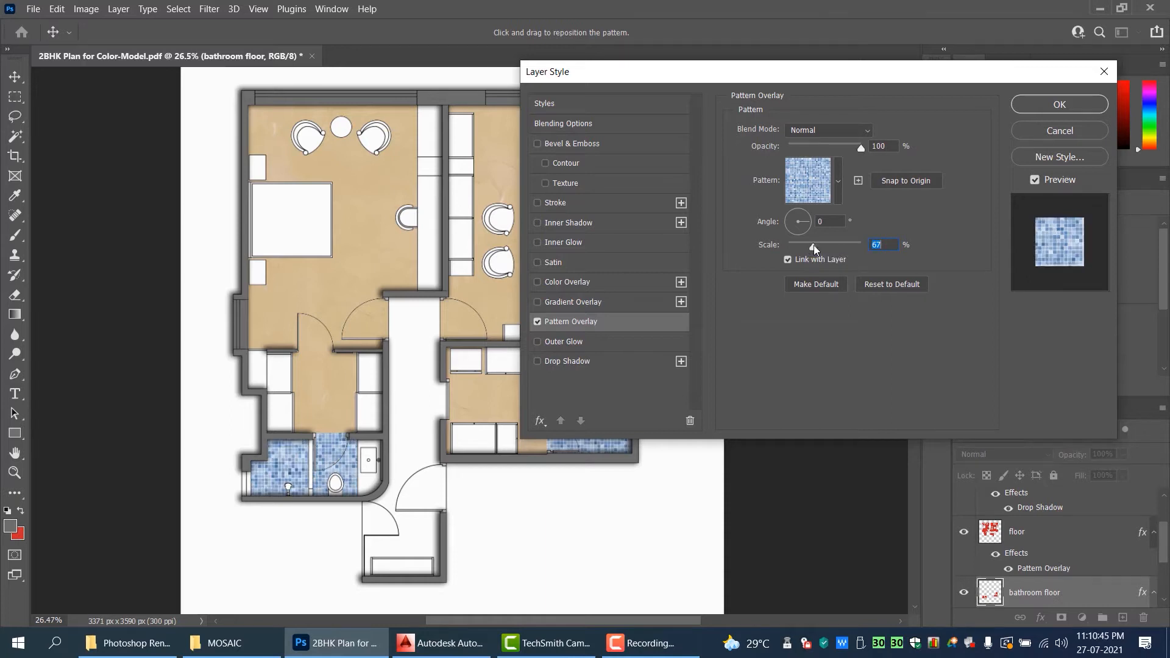
{"action": "left_click", "coordinate": [1061, 108]}
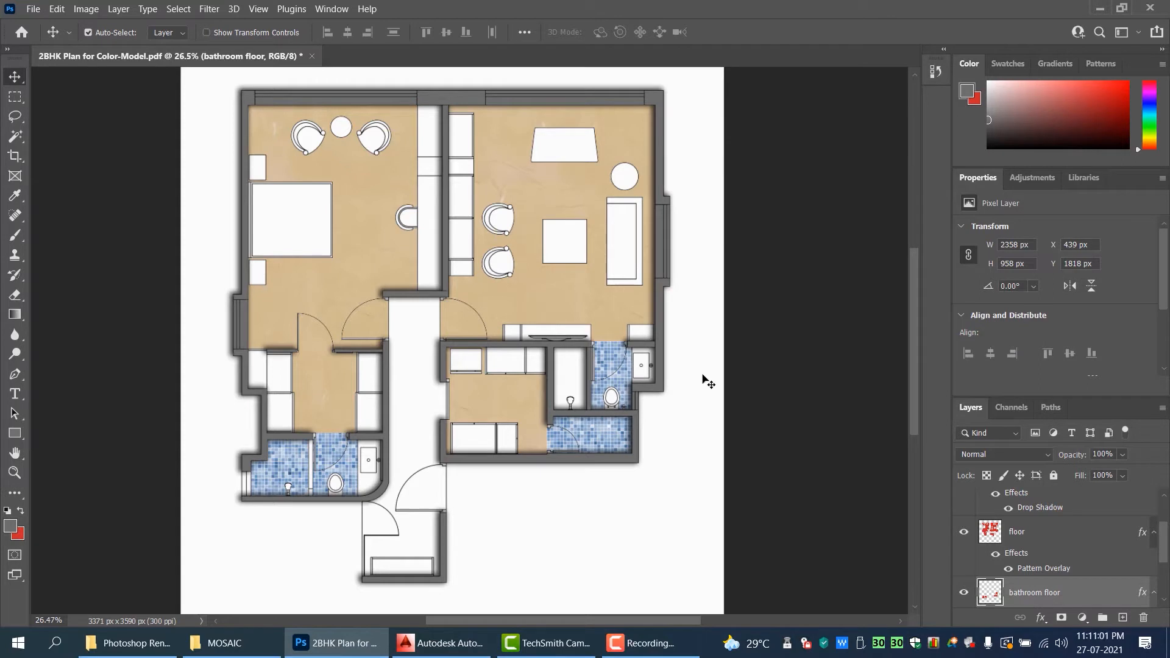
- Select the white shower area beside the store room on the PLAN layer, fill it on the bathroom floor layer and deselect
{"action": "scroll", "coordinate": [530, 405], "scroll_direction": "down", "scroll_amount": 1}
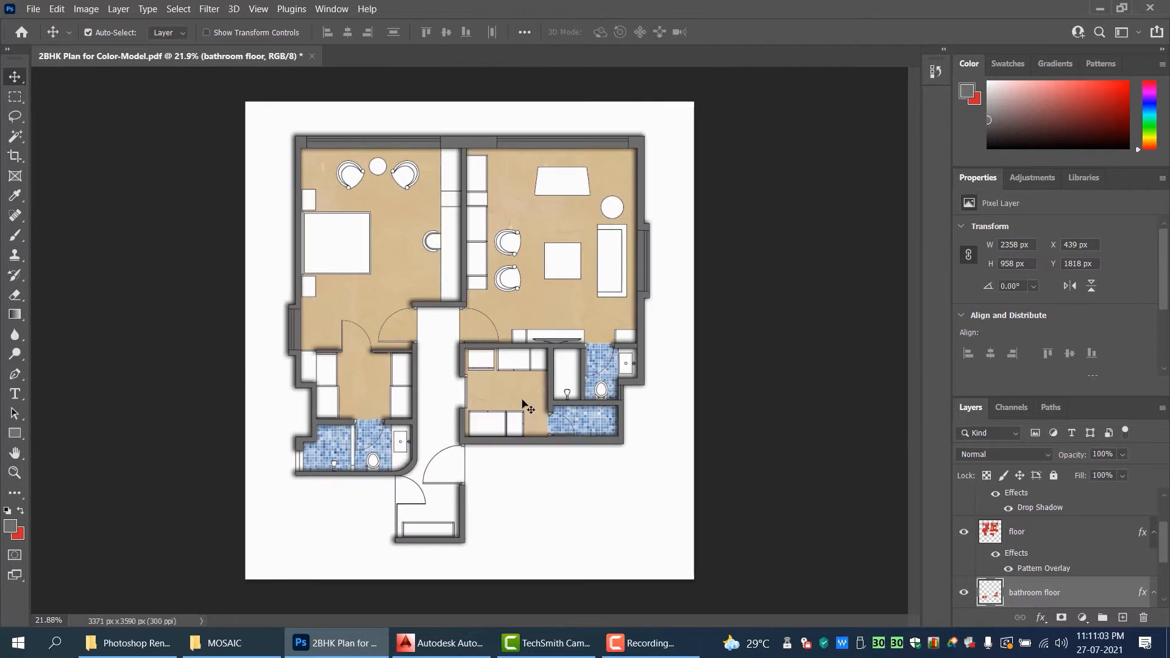
{"action": "scroll", "coordinate": [523, 419], "scroll_direction": "up", "scroll_amount": 2}
{"action": "scroll", "coordinate": [521, 417], "scroll_direction": "up", "scroll_amount": 1}
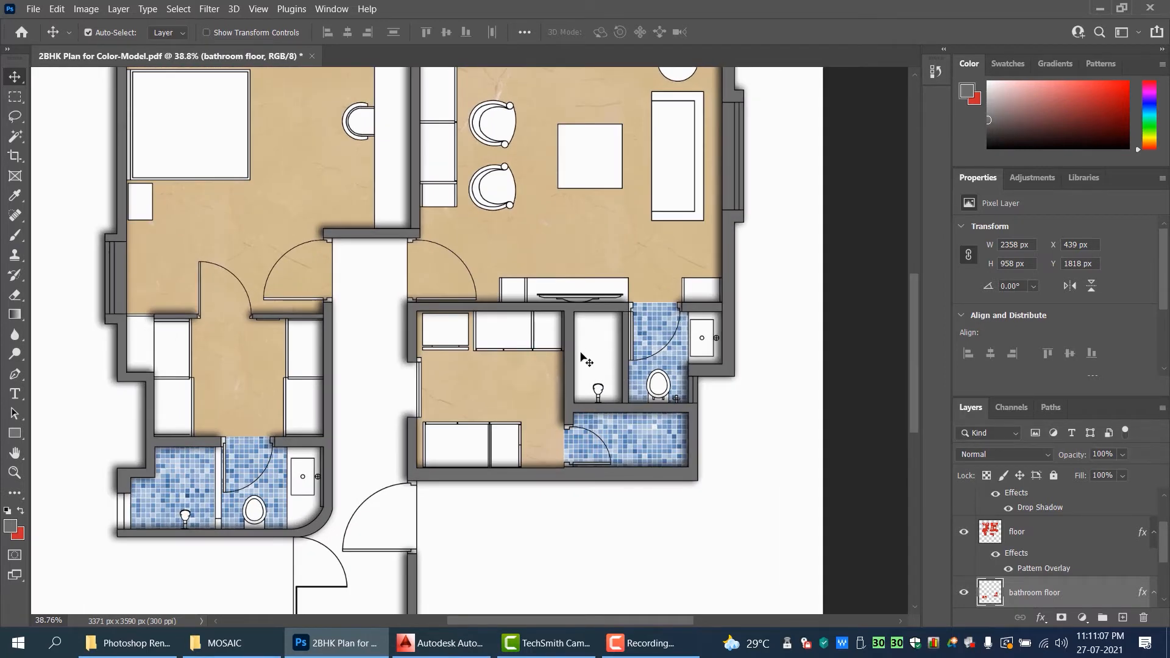
{"action": "left_click", "coordinate": [16, 136]}
{"action": "scroll", "coordinate": [1047, 586], "scroll_direction": "down", "scroll_amount": 1}
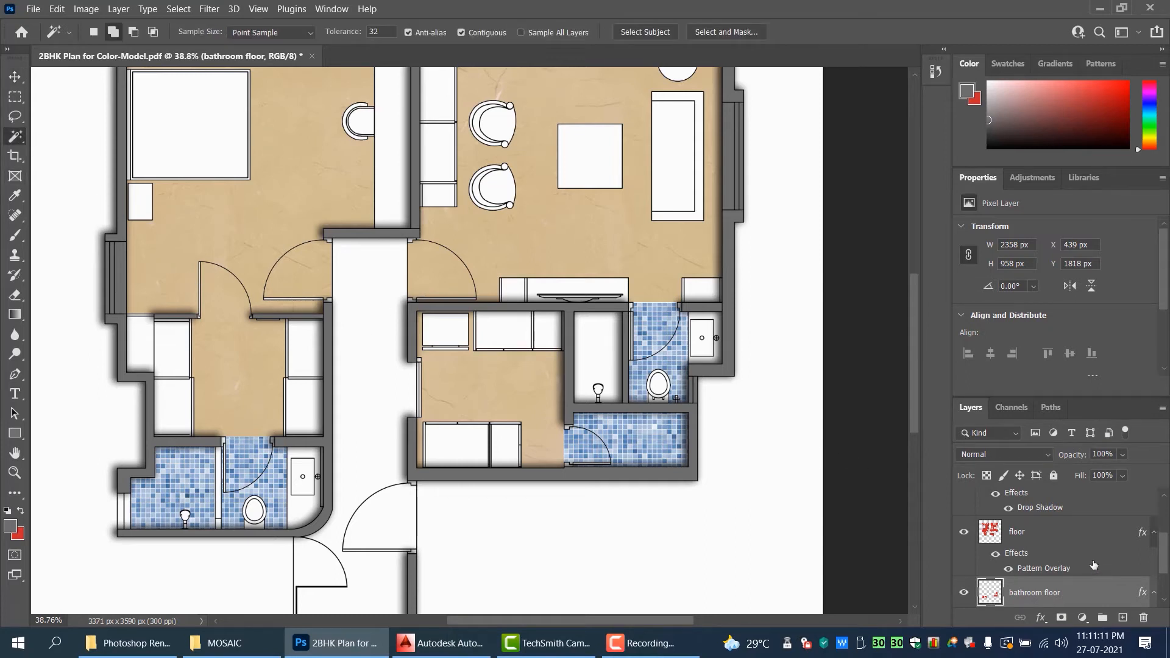
{"action": "left_click", "coordinate": [1047, 586]}
{"action": "left_click", "coordinate": [588, 361]}
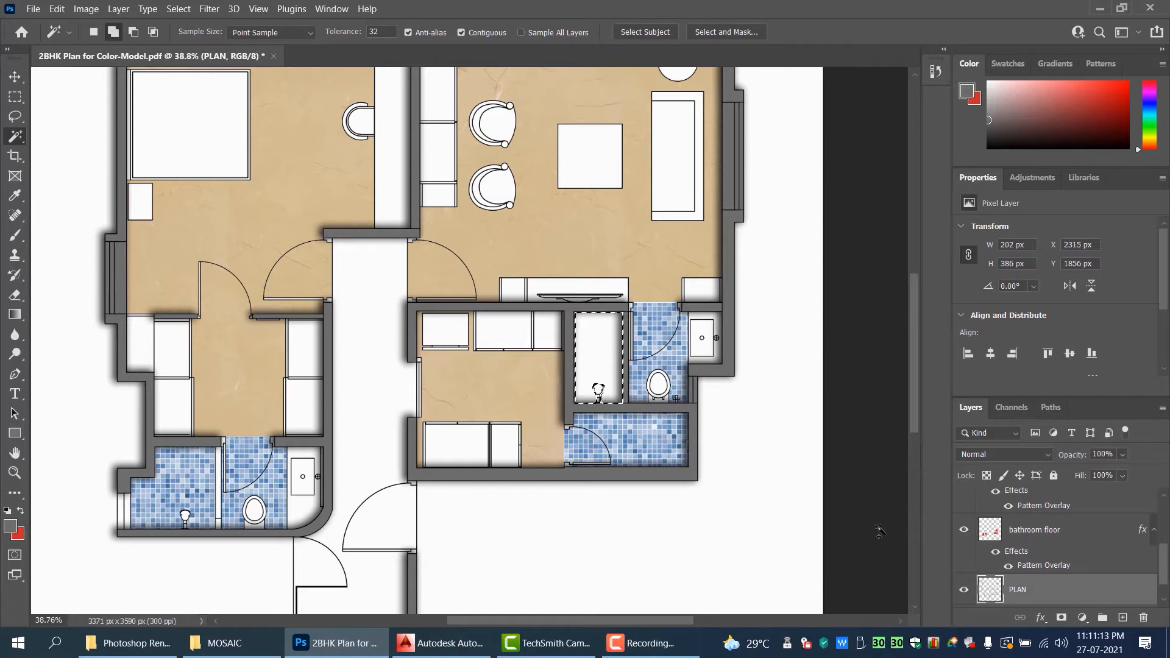
{"action": "left_click", "coordinate": [1048, 532]}
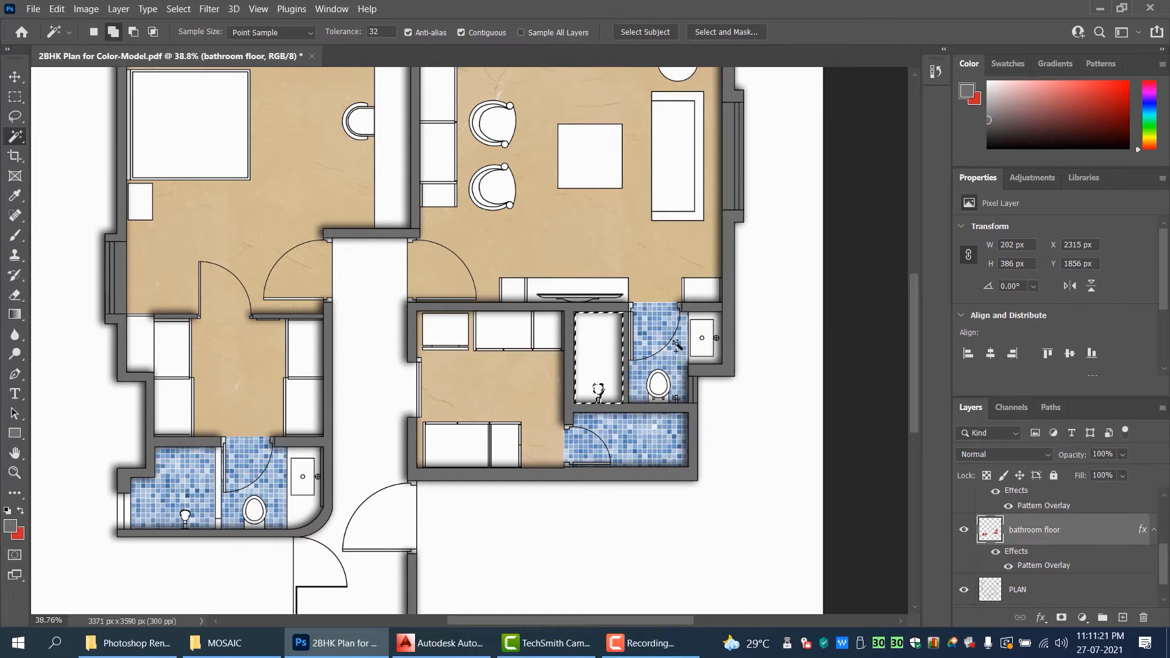
{"action": "key", "text": "alt+BackSpace"}
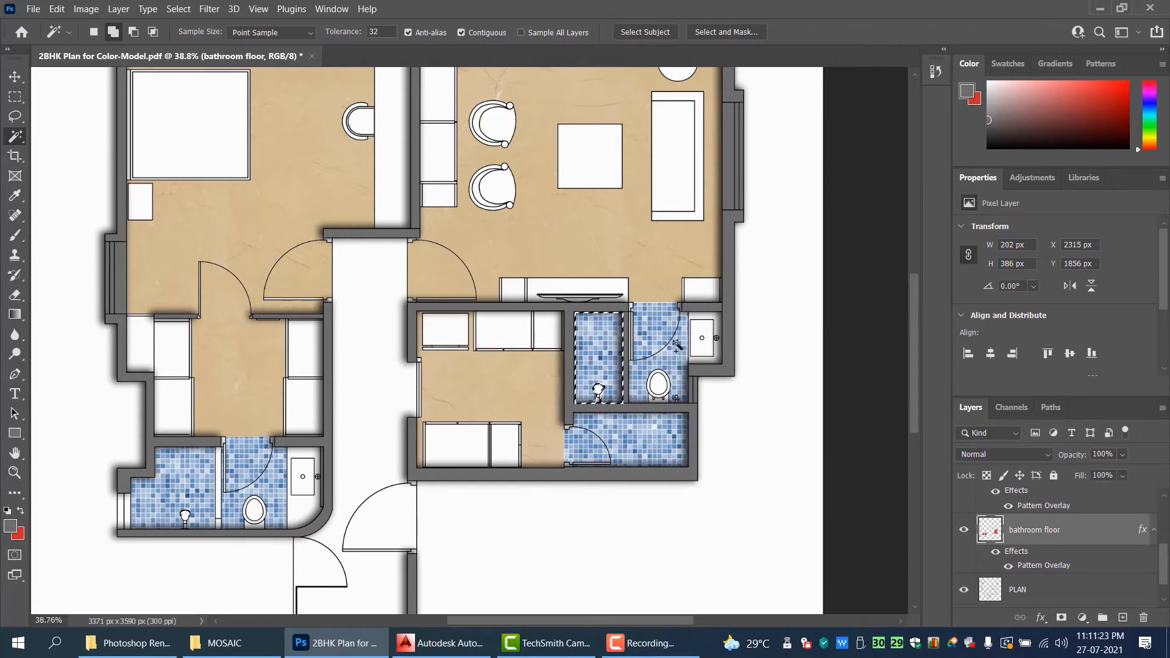
{"action": "key", "text": "ctrl+d"}
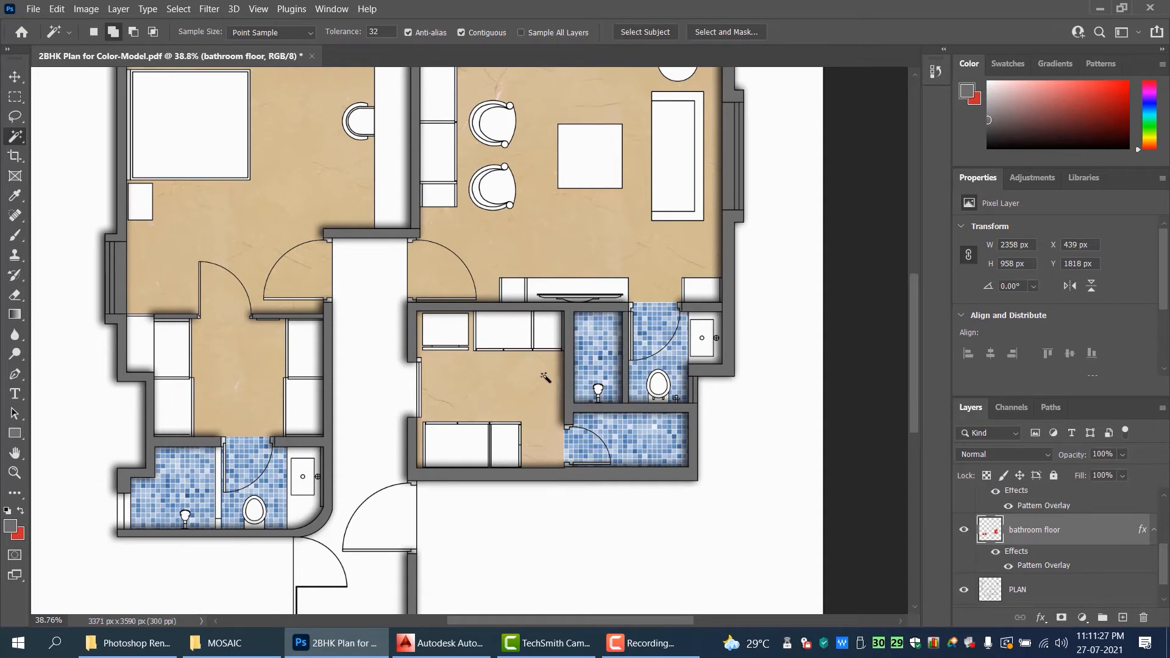
- Select the thin partition between that shower and its toilet on the PLAN layer, fill it grey on the walls layer and deselect
{"action": "scroll", "coordinate": [546, 378], "scroll_direction": "down", "scroll_amount": 2}
{"action": "scroll", "coordinate": [600, 357], "scroll_direction": "up", "scroll_amount": 5}
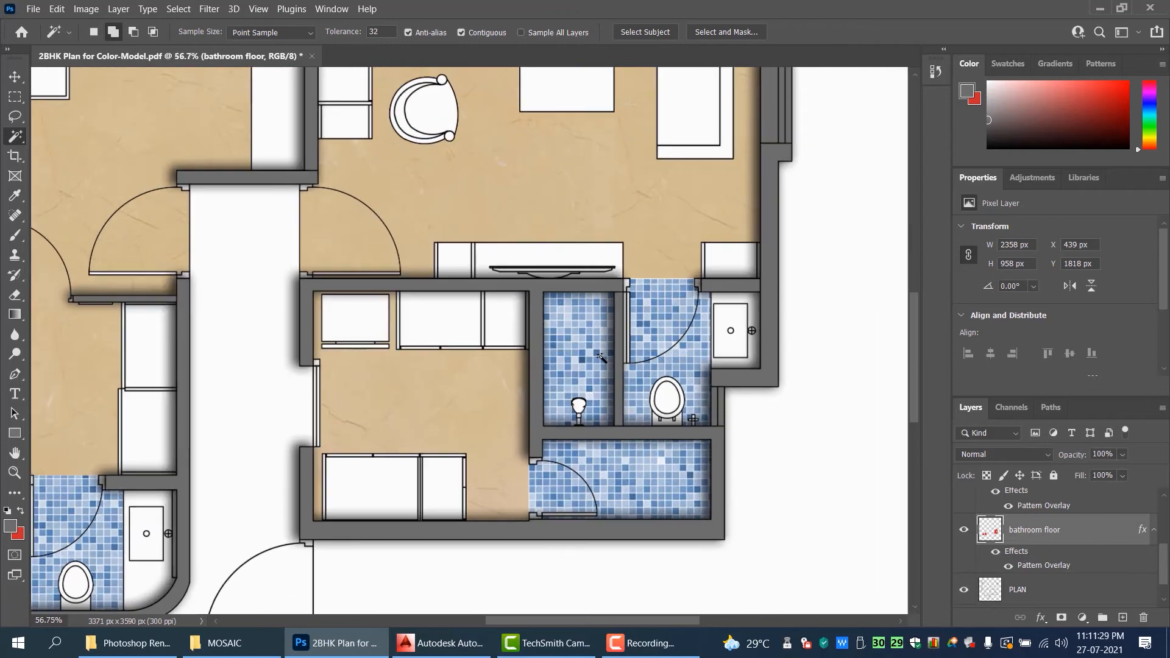
{"action": "scroll", "coordinate": [601, 357], "scroll_direction": "down", "scroll_amount": 2}
{"action": "scroll", "coordinate": [634, 301], "scroll_direction": "up", "scroll_amount": 3}
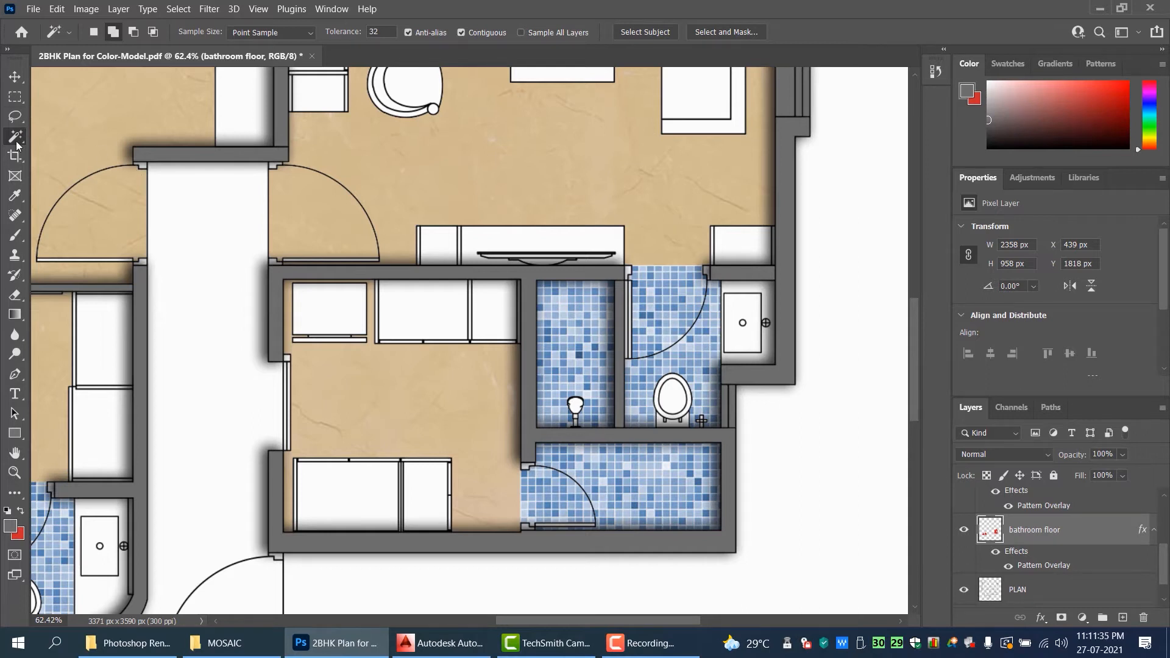
{"action": "scroll", "coordinate": [1039, 549], "scroll_direction": "down", "scroll_amount": 1}
{"action": "scroll", "coordinate": [1042, 562], "scroll_direction": "up", "scroll_amount": 1}
{"action": "scroll", "coordinate": [1036, 564], "scroll_direction": "down", "scroll_amount": 1}
{"action": "left_click", "coordinate": [983, 568]}
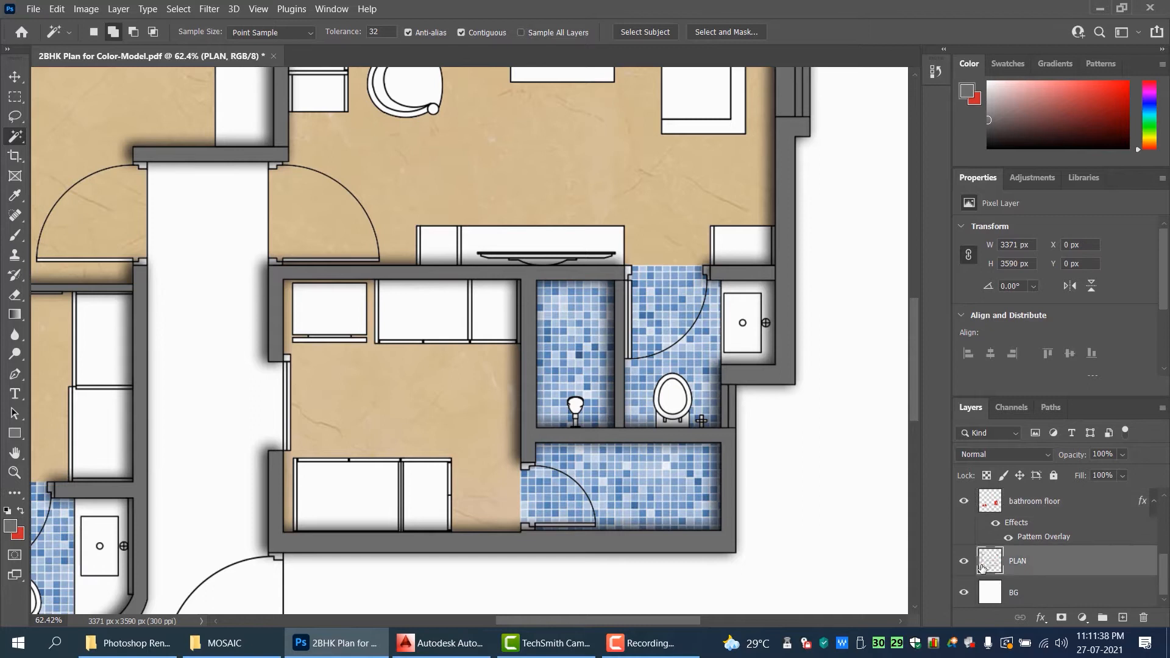
{"action": "left_click", "coordinate": [622, 379]}
{"action": "scroll", "coordinate": [1034, 530], "scroll_direction": "up", "scroll_amount": 3}
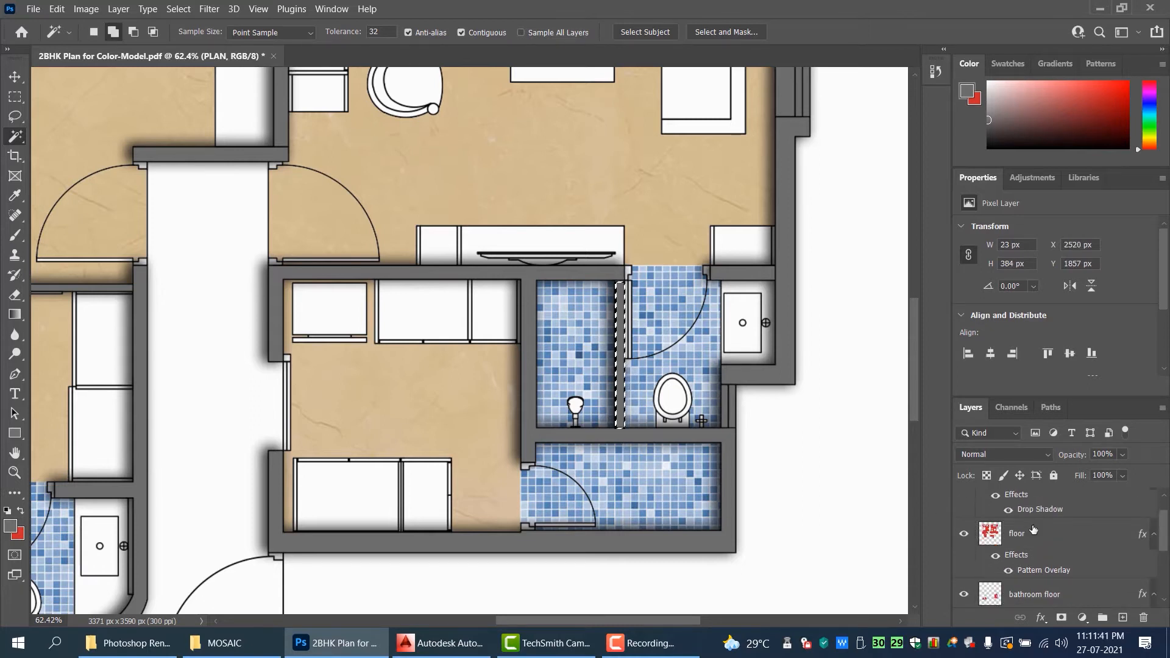
{"action": "left_click", "coordinate": [1037, 538]}
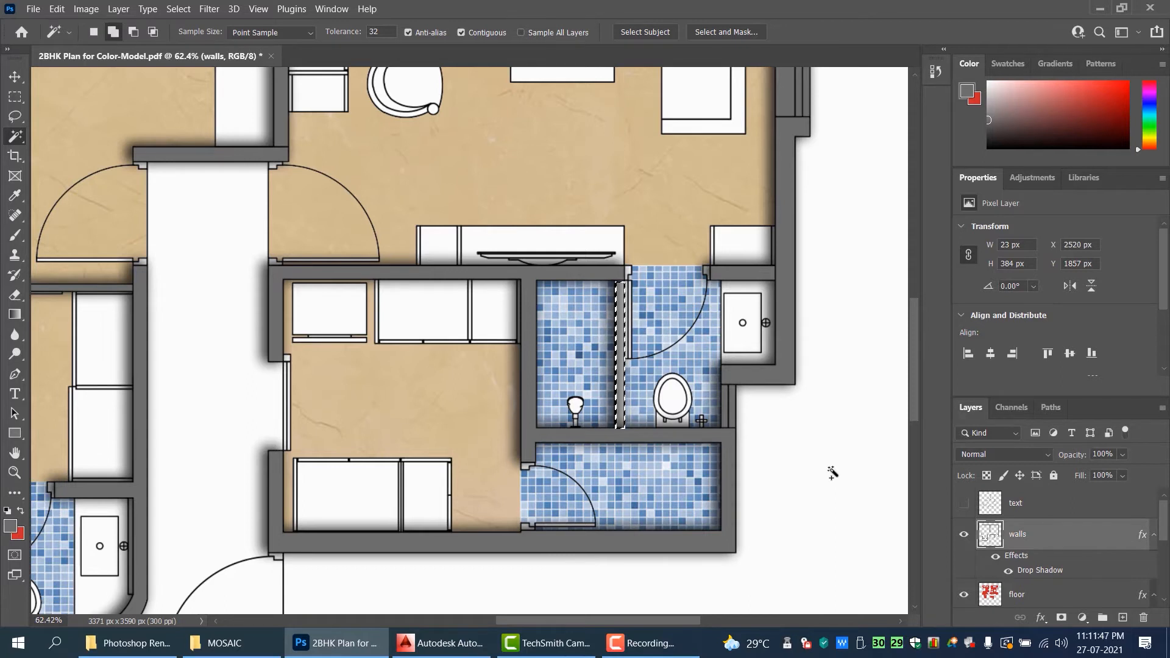
{"action": "key", "text": "alt+BackSpace"}
{"action": "key", "text": "ctrl+d"}
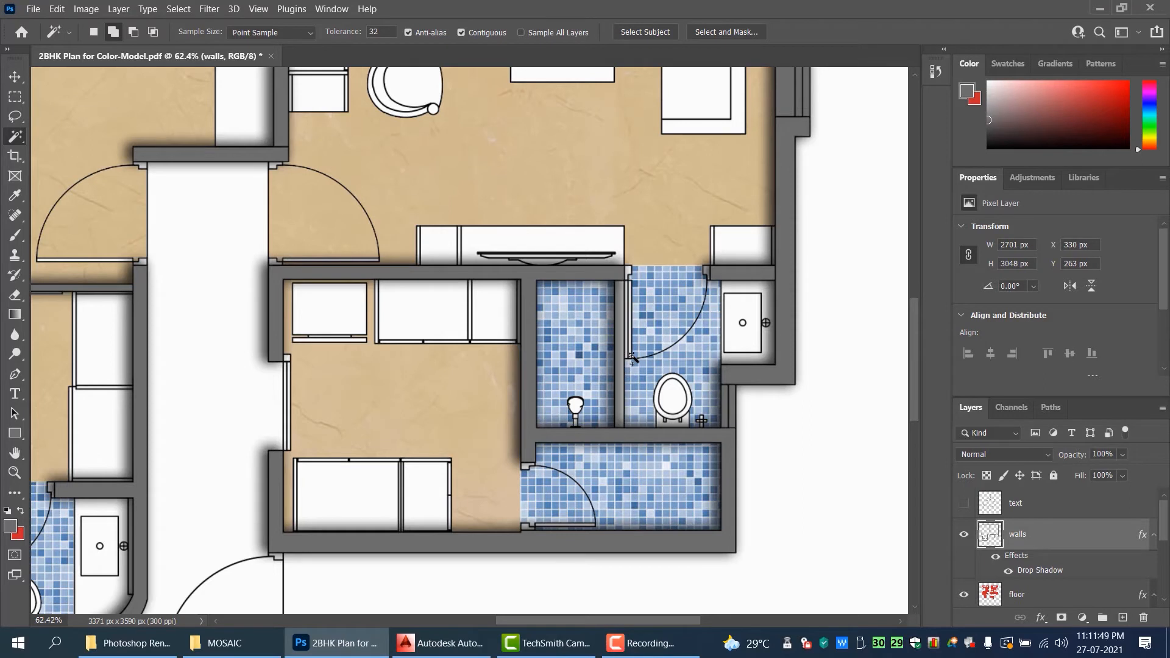
- Select both strips of the window in the walk-in closet's bathroom on the PLAN layer, fill them grey on the walls layer and deselect
{"action": "scroll", "coordinate": [1056, 524], "scroll_direction": "down", "scroll_amount": 1}
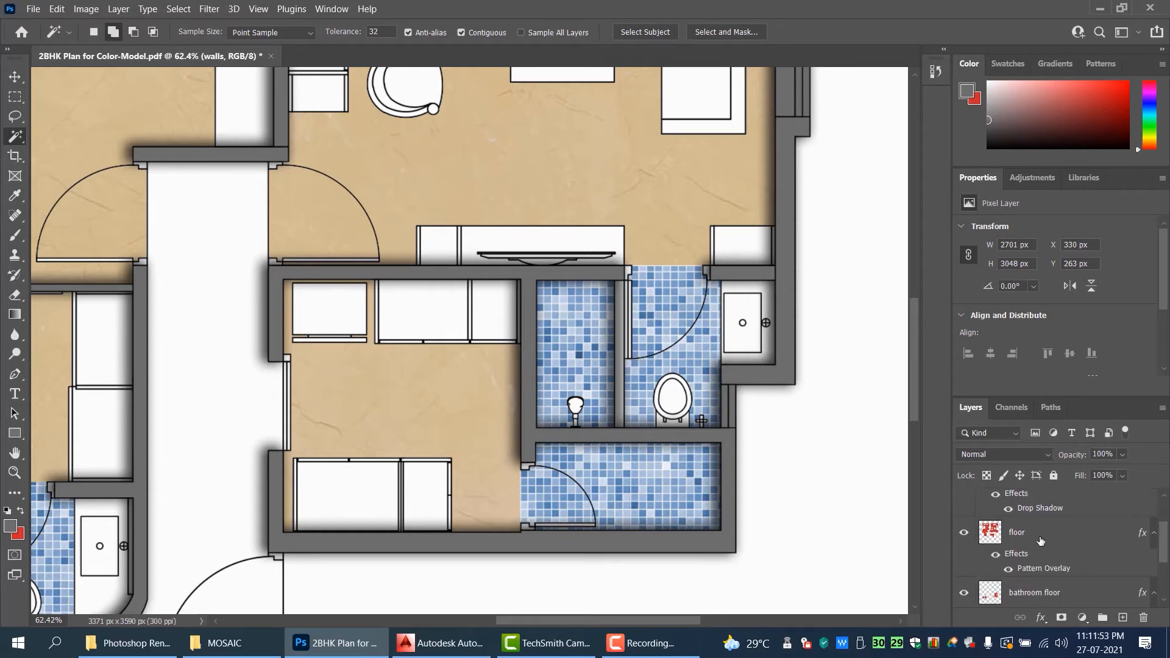
{"action": "scroll", "coordinate": [1041, 541], "scroll_direction": "down", "scroll_amount": 2}
{"action": "left_click", "coordinate": [1038, 560]}
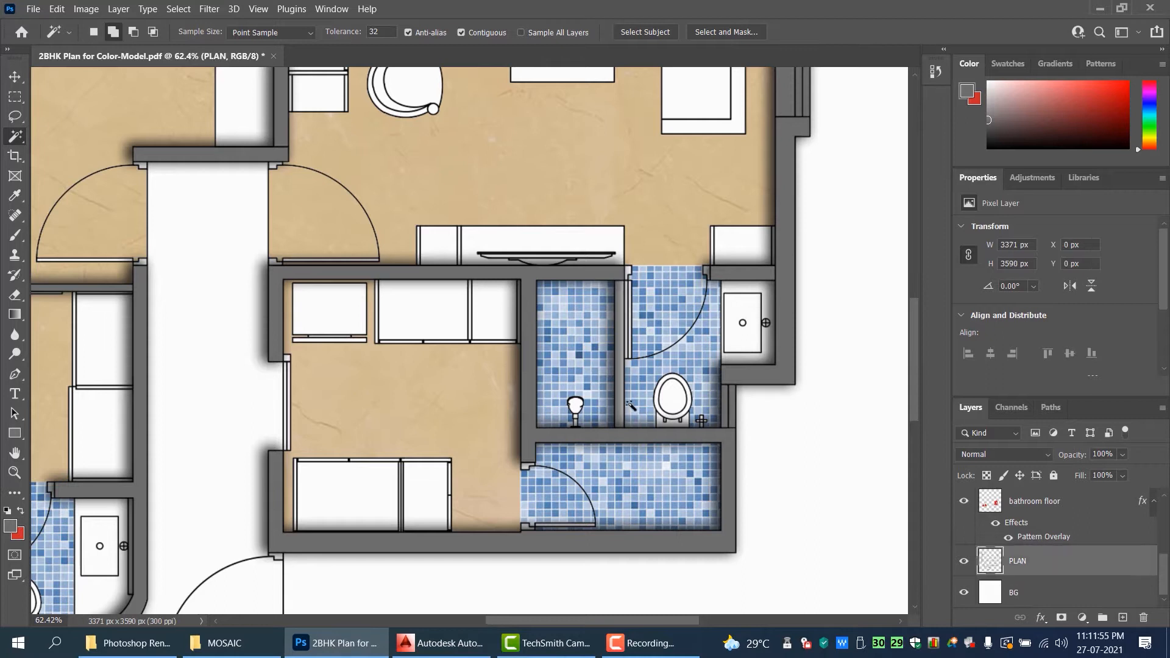
{"action": "key", "text": "ctrl+0"}
{"action": "scroll", "coordinate": [320, 479], "scroll_direction": "up", "scroll_amount": 5}
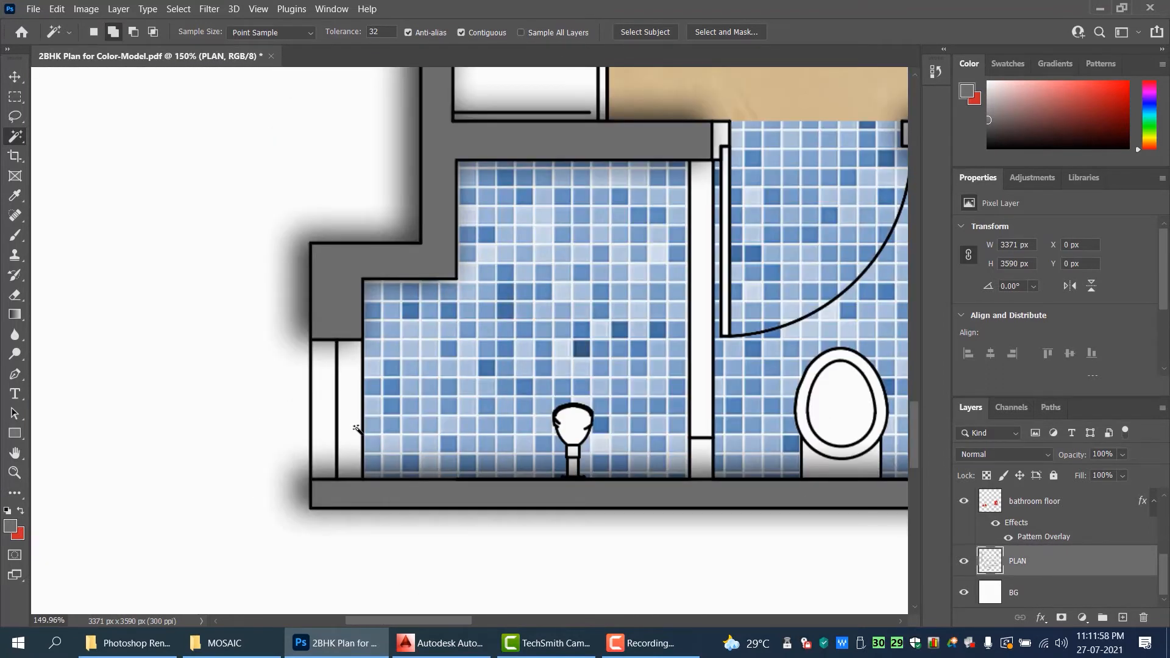
{"action": "left_click", "coordinate": [357, 428]}
{"action": "left_click", "coordinate": [326, 431]}
{"action": "scroll", "coordinate": [1061, 555], "scroll_direction": "up", "scroll_amount": 1}
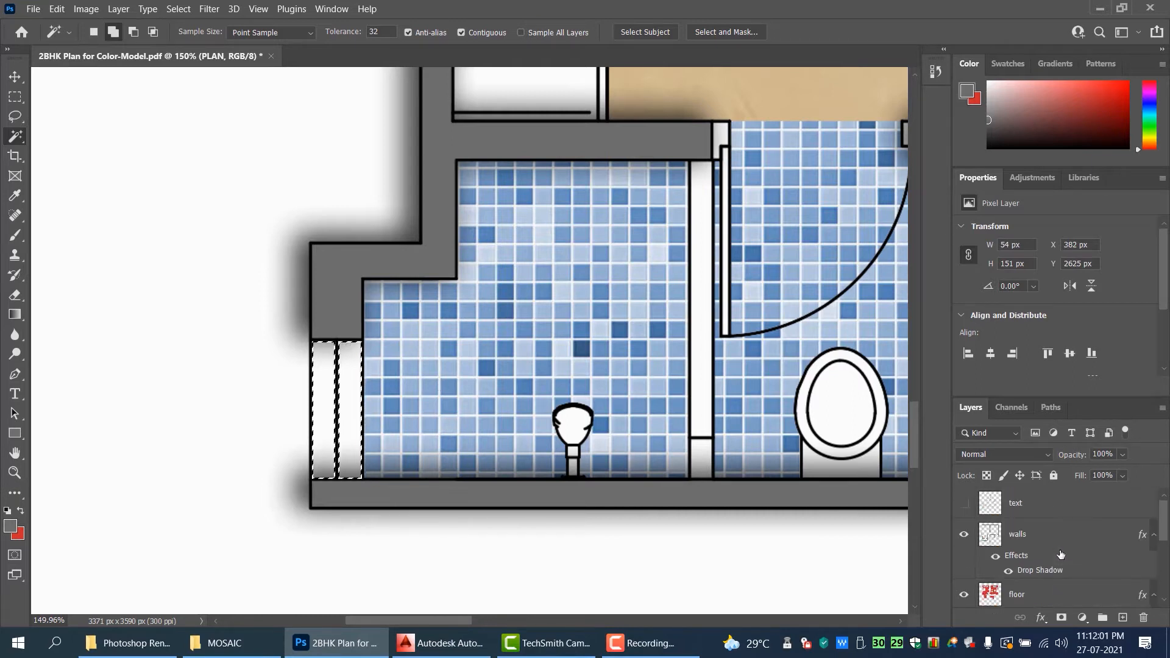
{"action": "left_click", "coordinate": [1042, 539]}
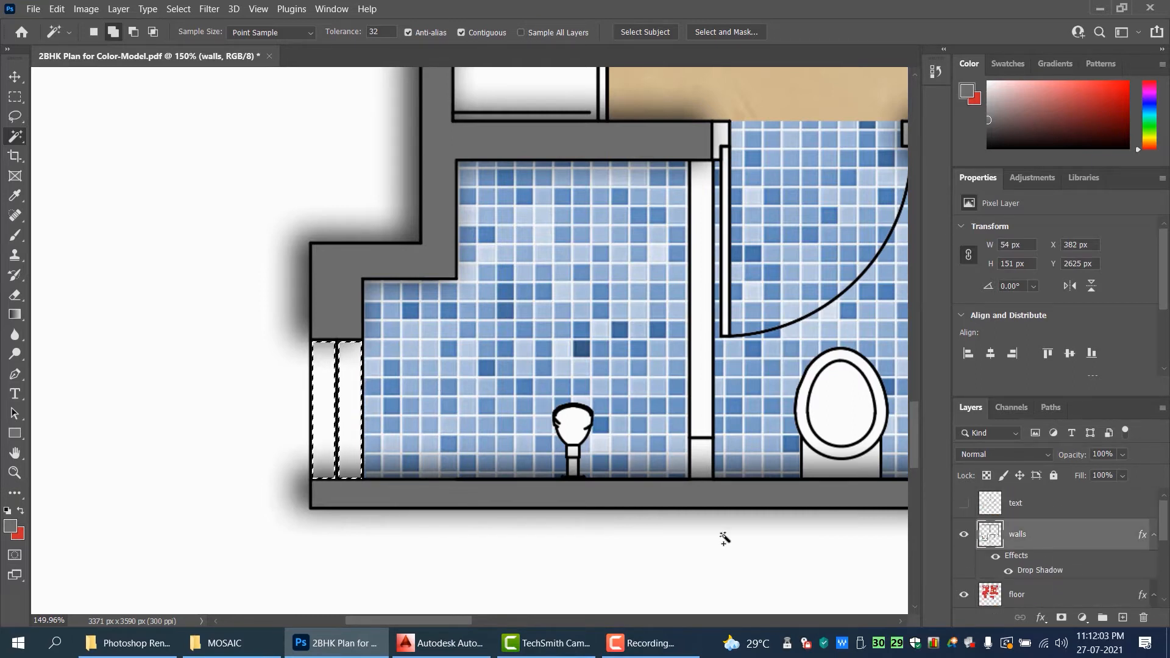
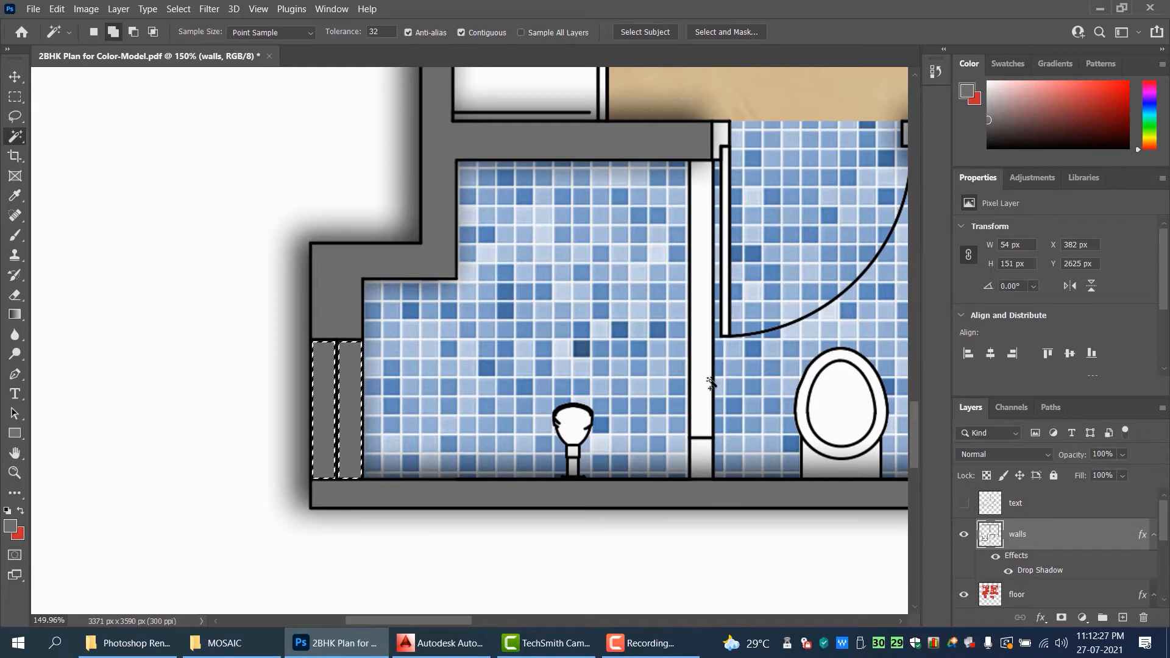
{"action": "key", "text": "ctrl+d"}
- Make the text layer visible to display the room labels over the whole plan
{"action": "scroll", "coordinate": [710, 382], "scroll_direction": "down", "scroll_amount": 10}
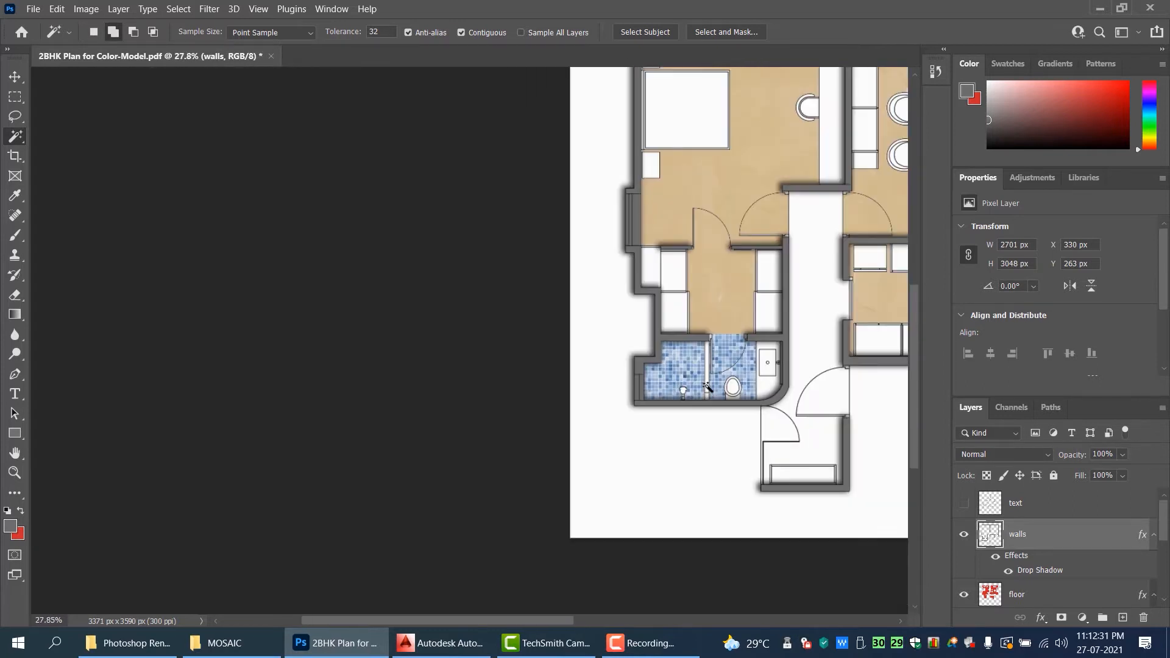
{"action": "scroll", "coordinate": [427, 403], "scroll_direction": "down", "scroll_amount": 2}
{"action": "scroll", "coordinate": [426, 405], "scroll_direction": "up", "scroll_amount": 3}
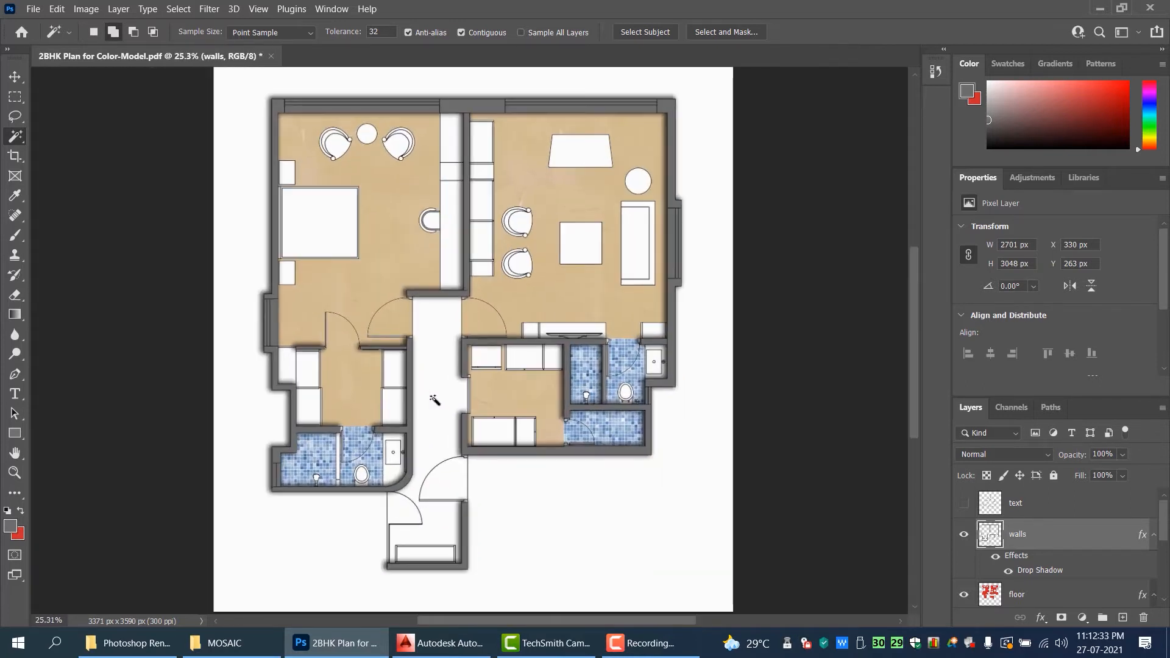
{"action": "left_click", "coordinate": [964, 503]}
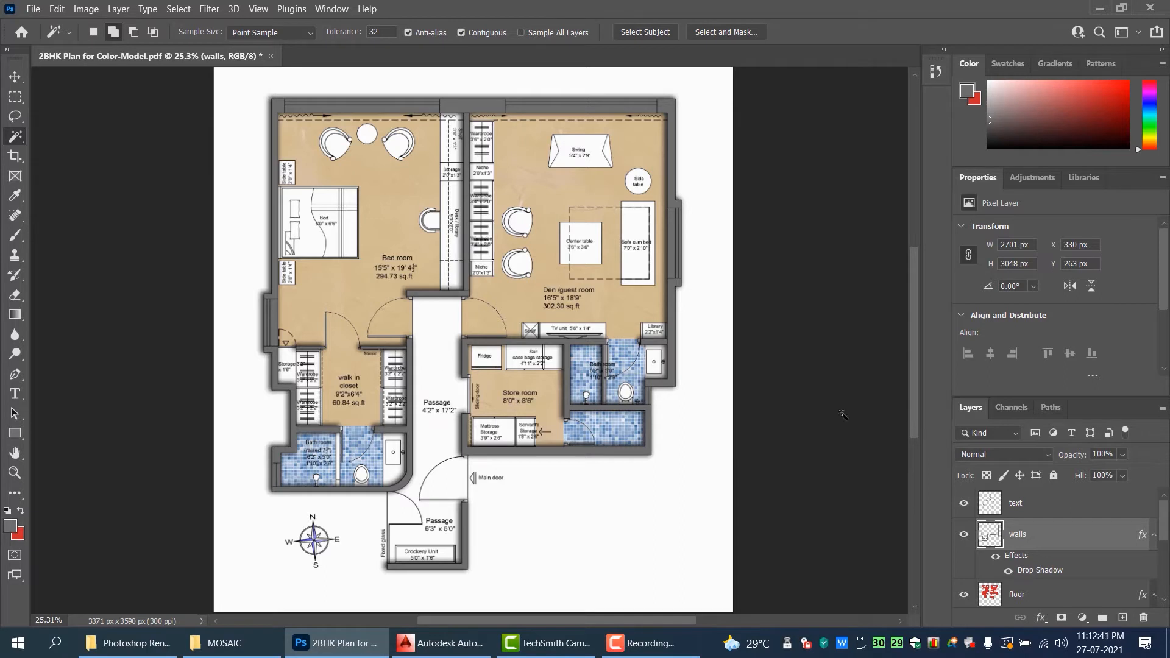
- Select the floor areas of both passages, including the door swings, with the Magic Wand on the PLAN layer
{"action": "scroll", "coordinate": [1025, 549], "scroll_direction": "down", "scroll_amount": 5}
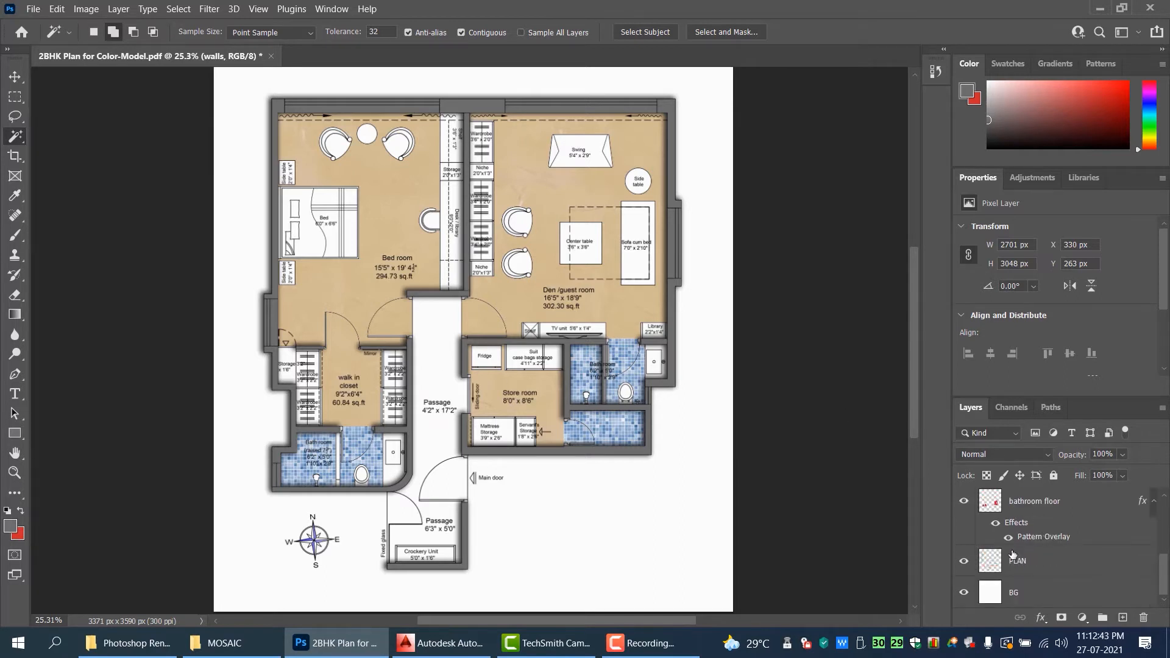
{"action": "left_click", "coordinate": [990, 568]}
{"action": "left_click", "coordinate": [449, 370]}
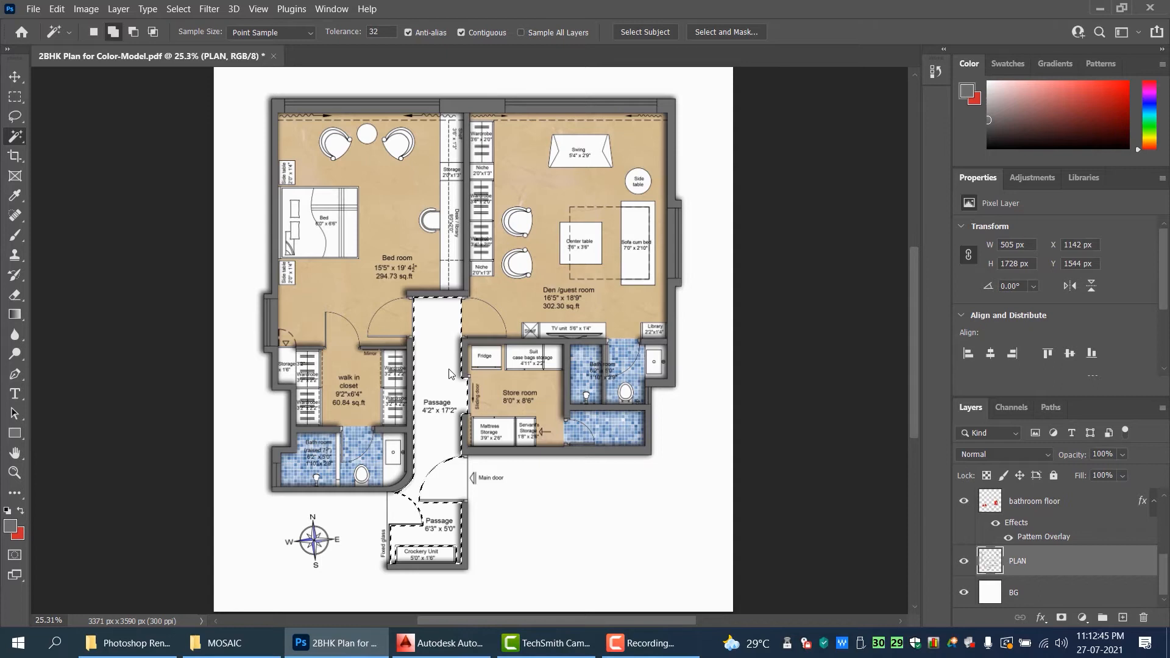
{"action": "scroll", "coordinate": [421, 537], "scroll_direction": "up", "scroll_amount": 3}
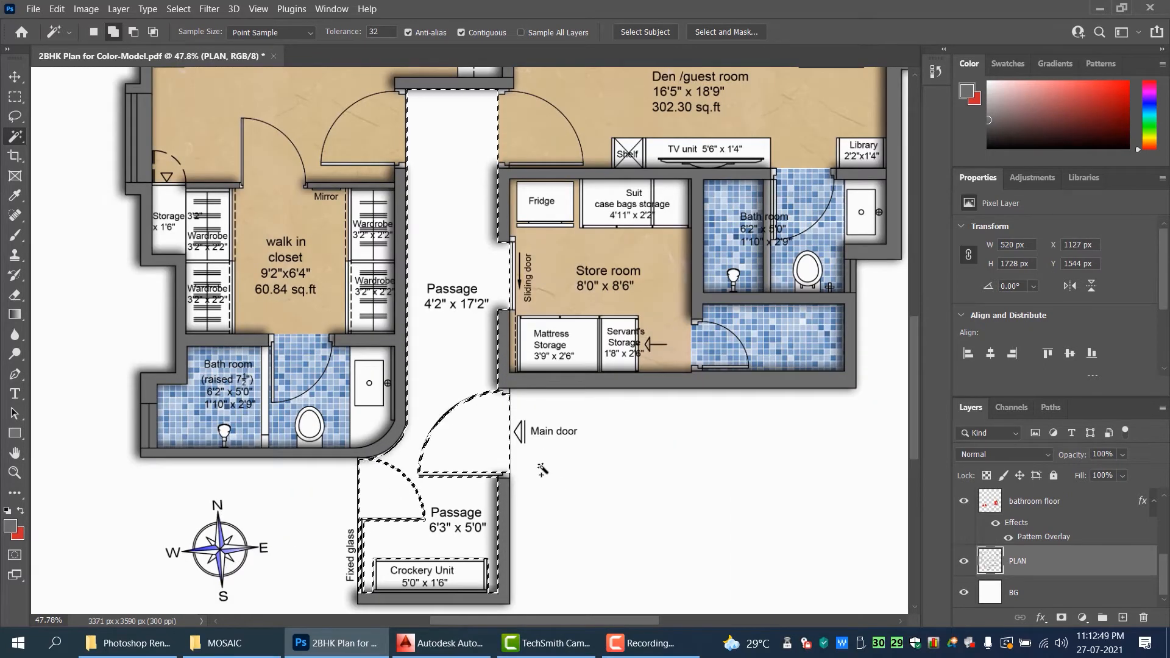
{"action": "scroll", "coordinate": [542, 471], "scroll_direction": "down", "scroll_amount": 2}
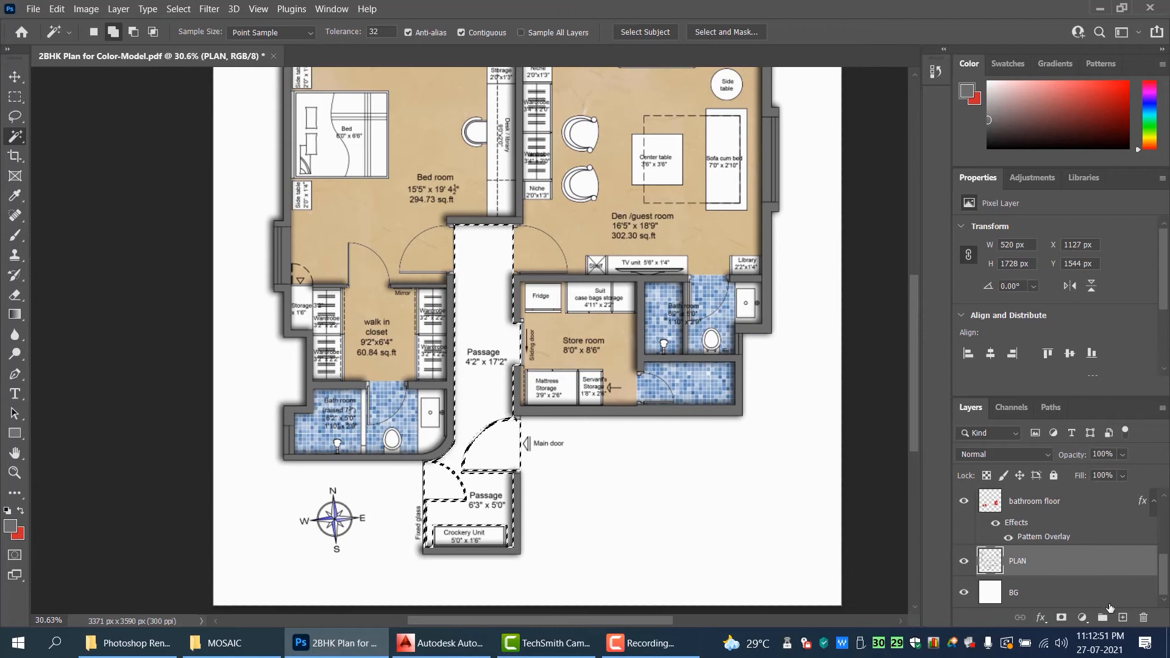
- Add a new layer directly above the PLAN layer and name it passage
{"action": "left_click", "coordinate": [1123, 617]}
{"action": "double_click", "coordinate": [1022, 560]}
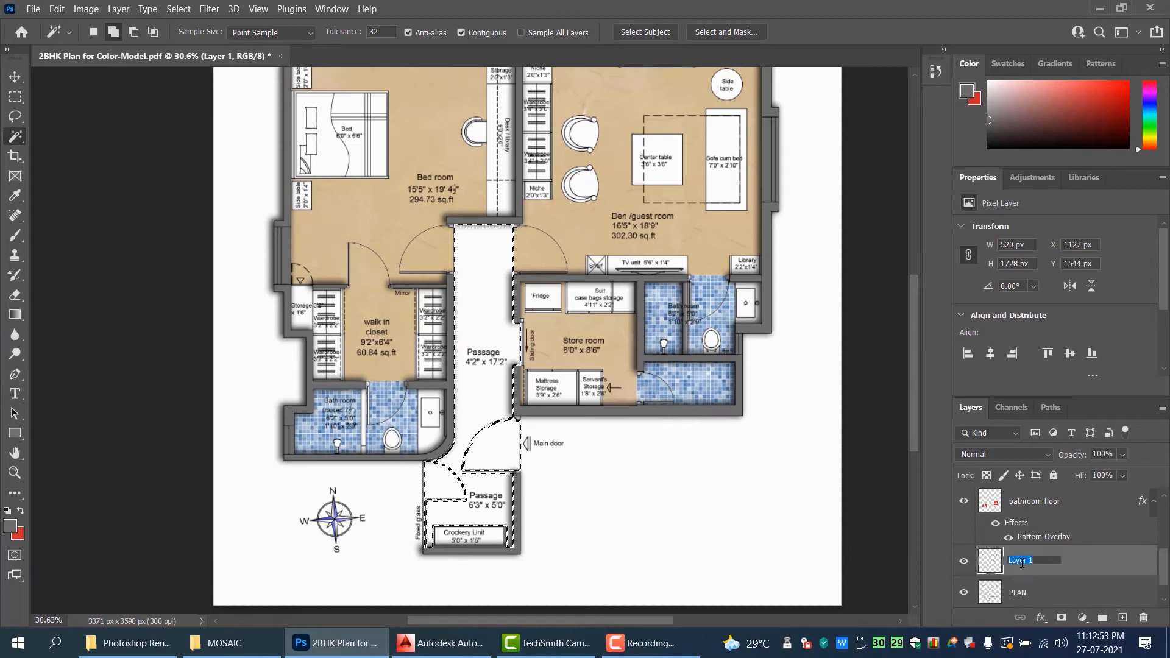
{"action": "type", "text": "passage"}
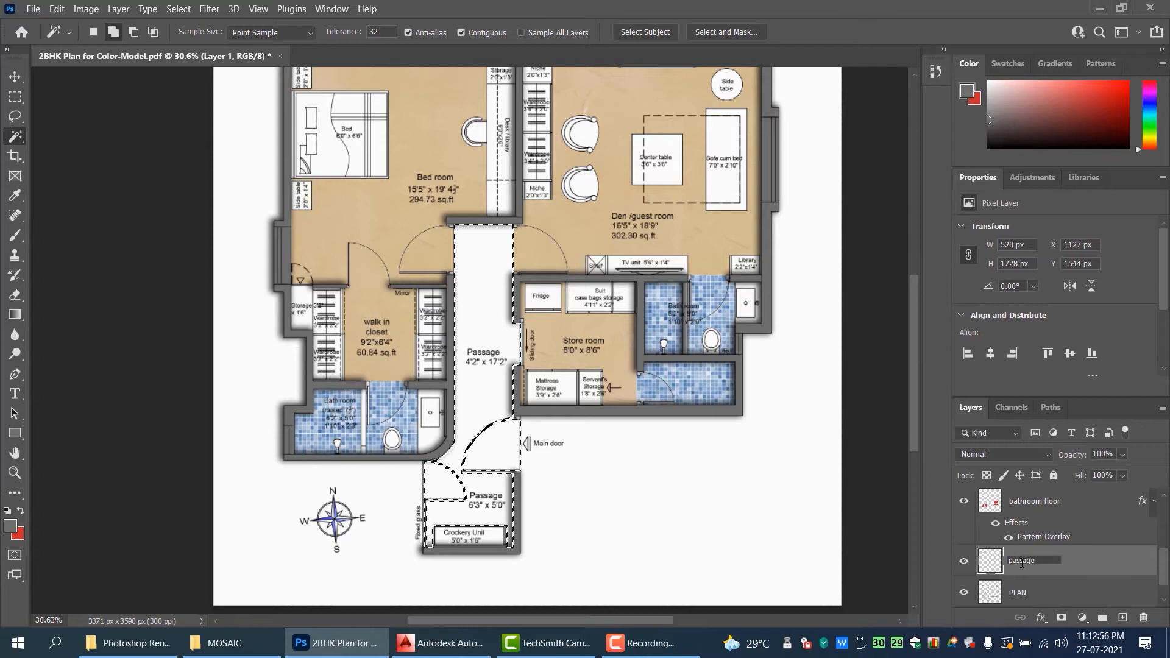
{"action": "key", "text": "Return"}
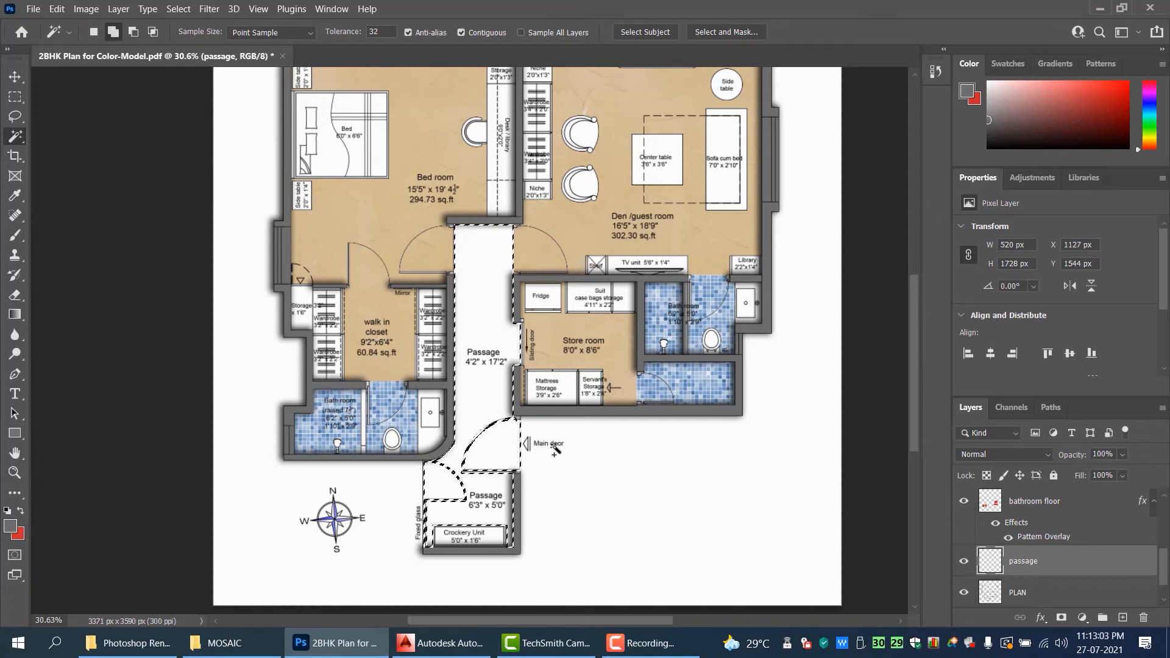
- Fill the selected passage floors with the grey foreground colour on the passage layer, deselect and switch to the Move tool
{"action": "key", "text": "alt+BackSpace"}
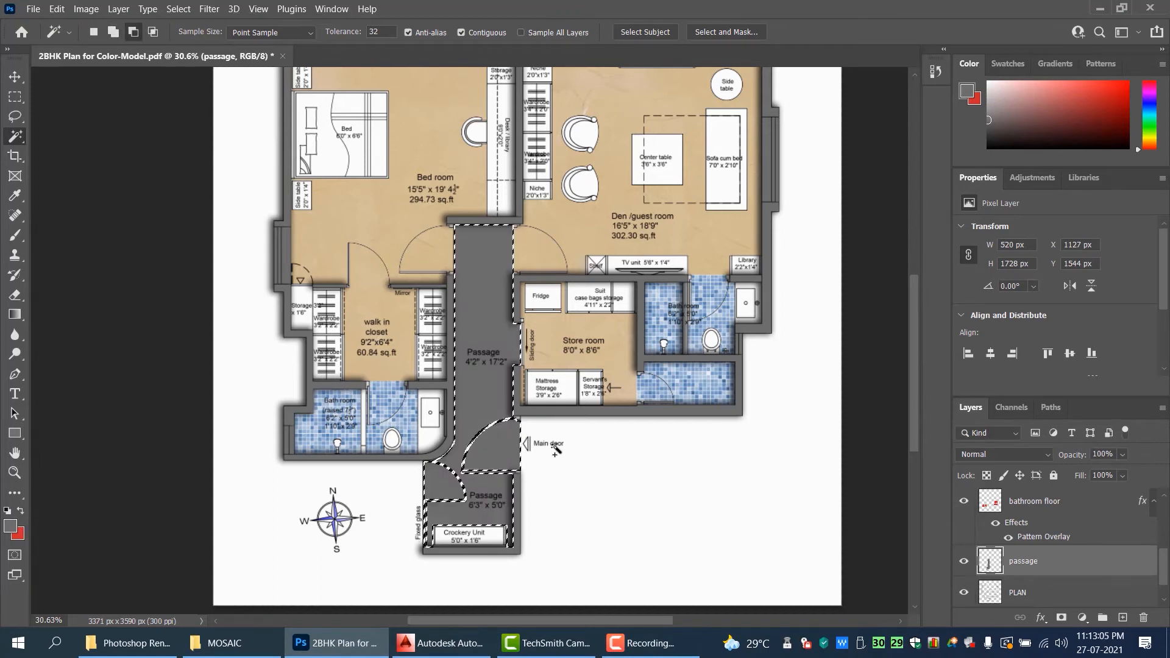
{"action": "key", "text": "ctrl+d"}
{"action": "left_click", "coordinate": [15, 77]}
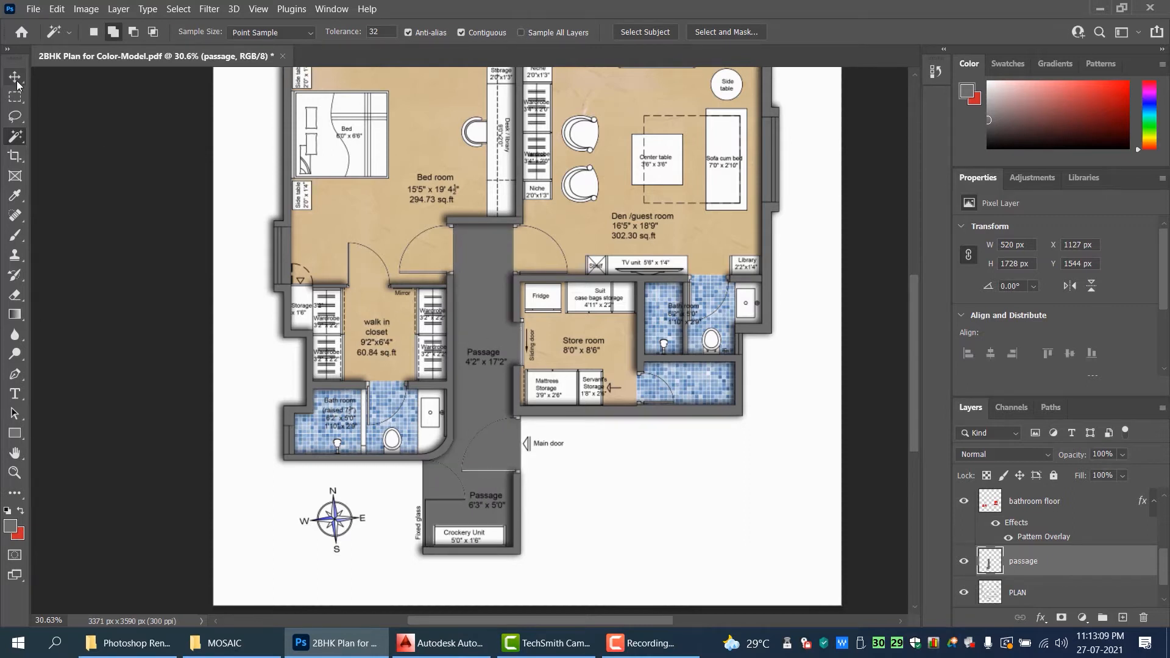
{"action": "scroll", "coordinate": [473, 376], "scroll_direction": "down", "scroll_amount": 2}
{"action": "scroll", "coordinate": [473, 377], "scroll_direction": "up", "scroll_amount": 1}
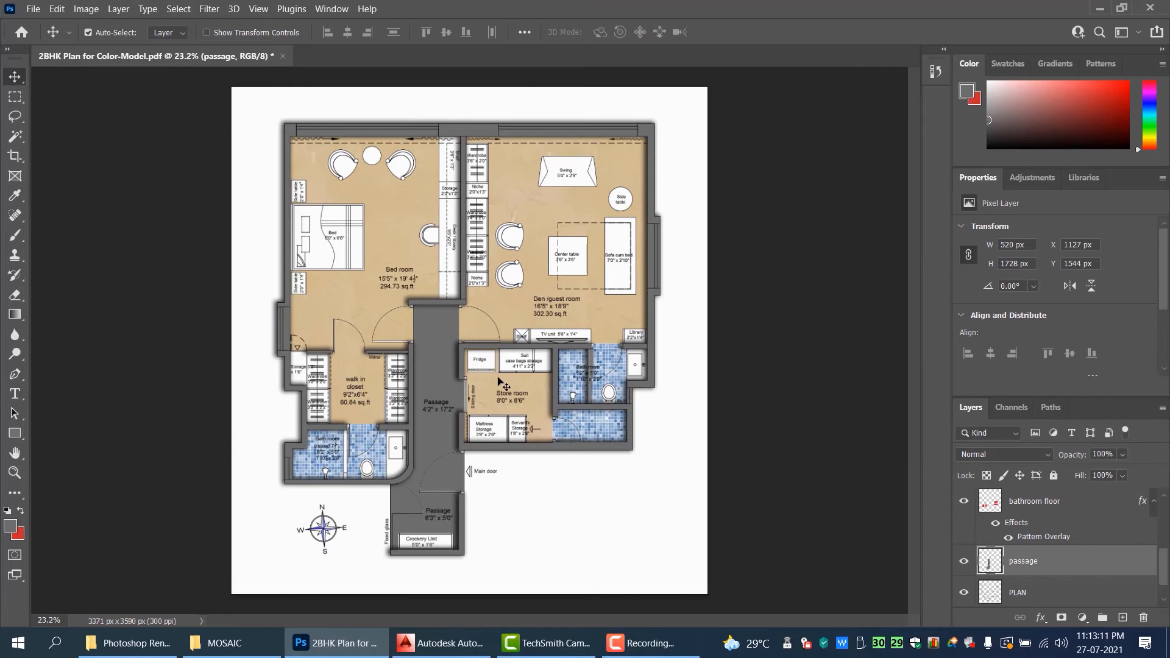
- Switch to File Explorer, return to the flooring textures folder and open its yellow marble subfolder
{"action": "left_click", "coordinate": [153, 645]}
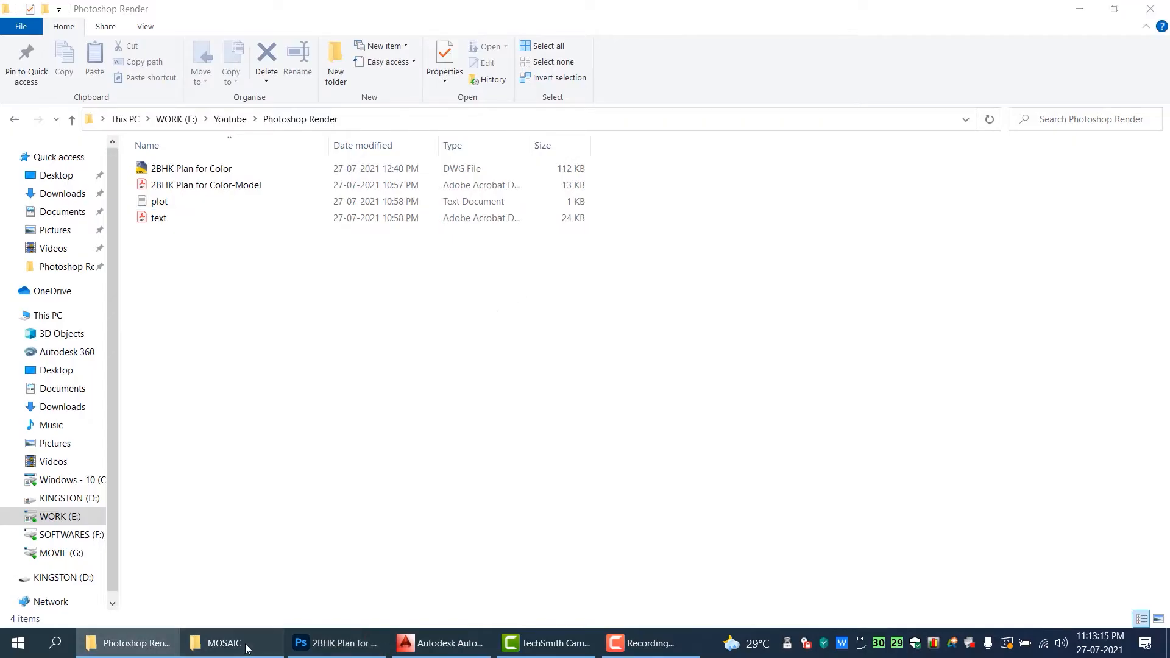
{"action": "left_click", "coordinate": [257, 641]}
{"action": "left_click", "coordinate": [15, 121]}
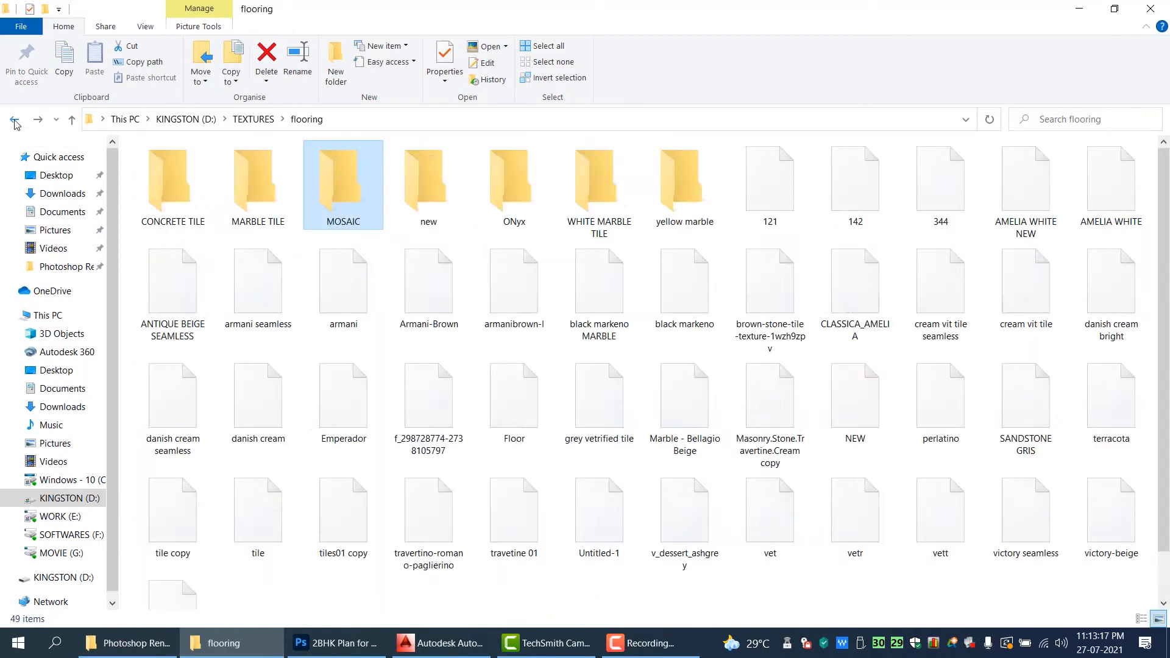
{"action": "left_click", "coordinate": [457, 210]}
{"action": "left_click", "coordinate": [531, 206]}
{"action": "left_click", "coordinate": [603, 202]}
{"action": "left_click", "coordinate": [679, 201]}
{"action": "double_click", "coordinate": [692, 191]}
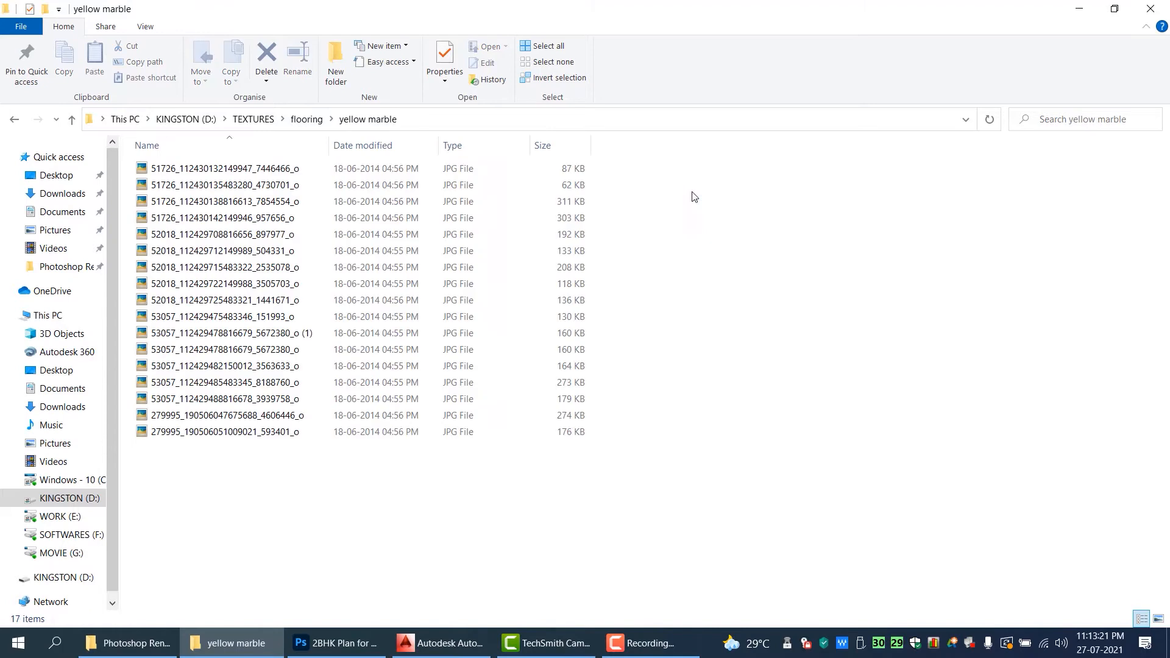
- Show the yellow marble textures as extra large icons and look through them for a passage floor
{"action": "right_click", "coordinate": [891, 194]}
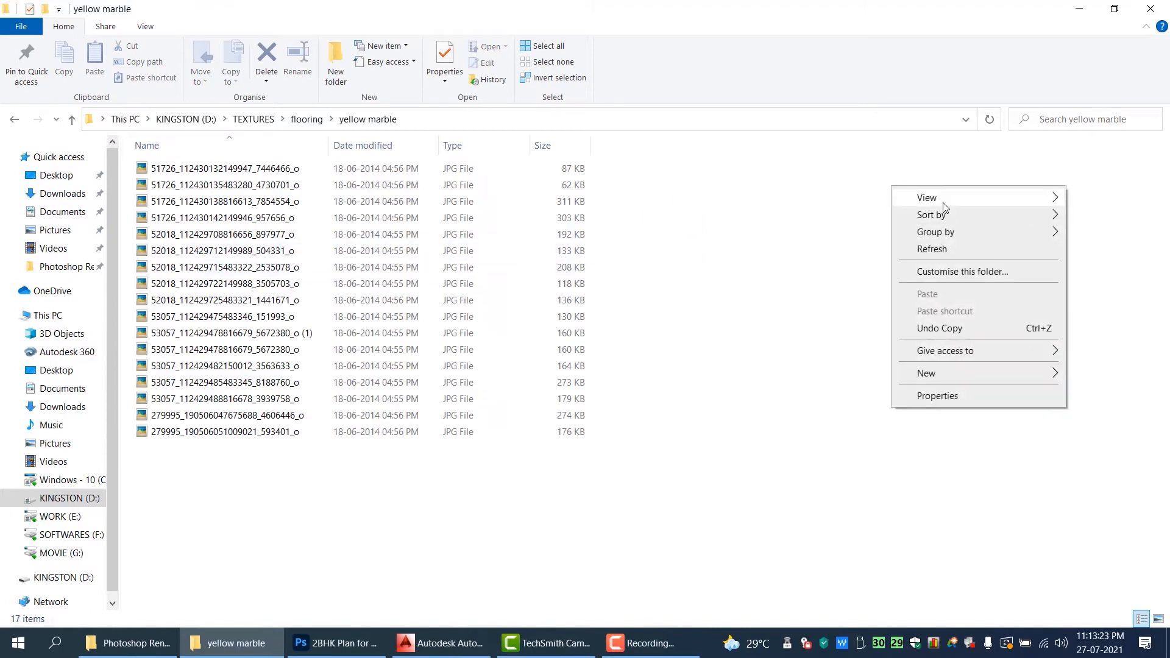
{"action": "mouse_move", "coordinate": [914, 197]}
{"action": "left_click", "coordinate": [833, 207]}
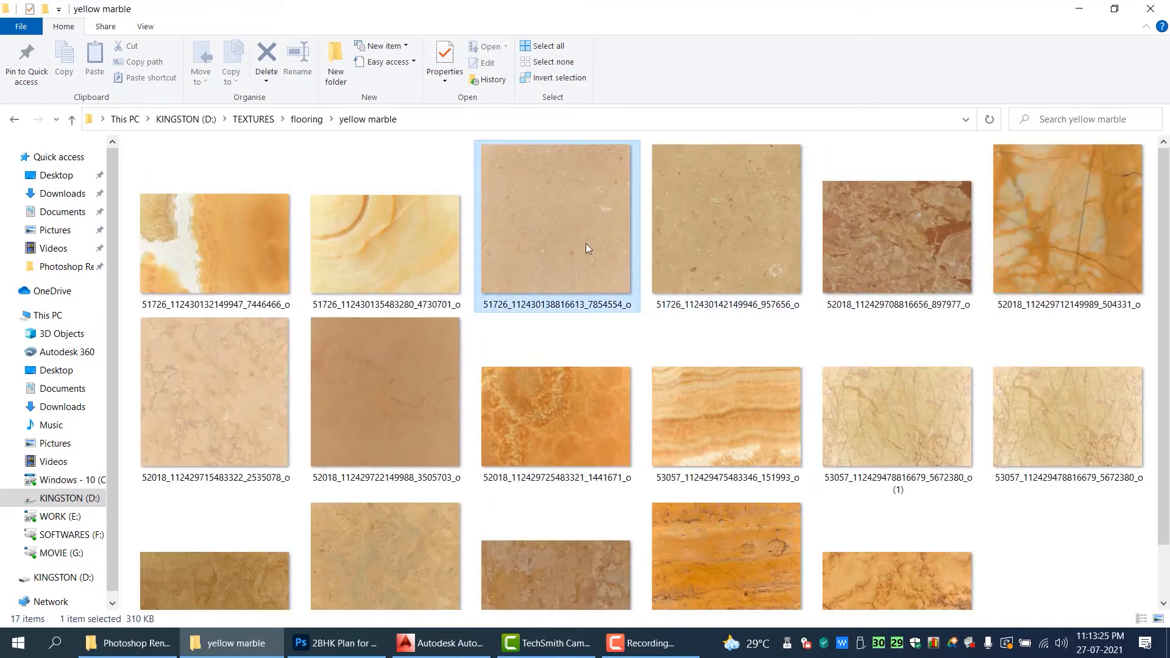
{"action": "left_click", "coordinate": [587, 244]}
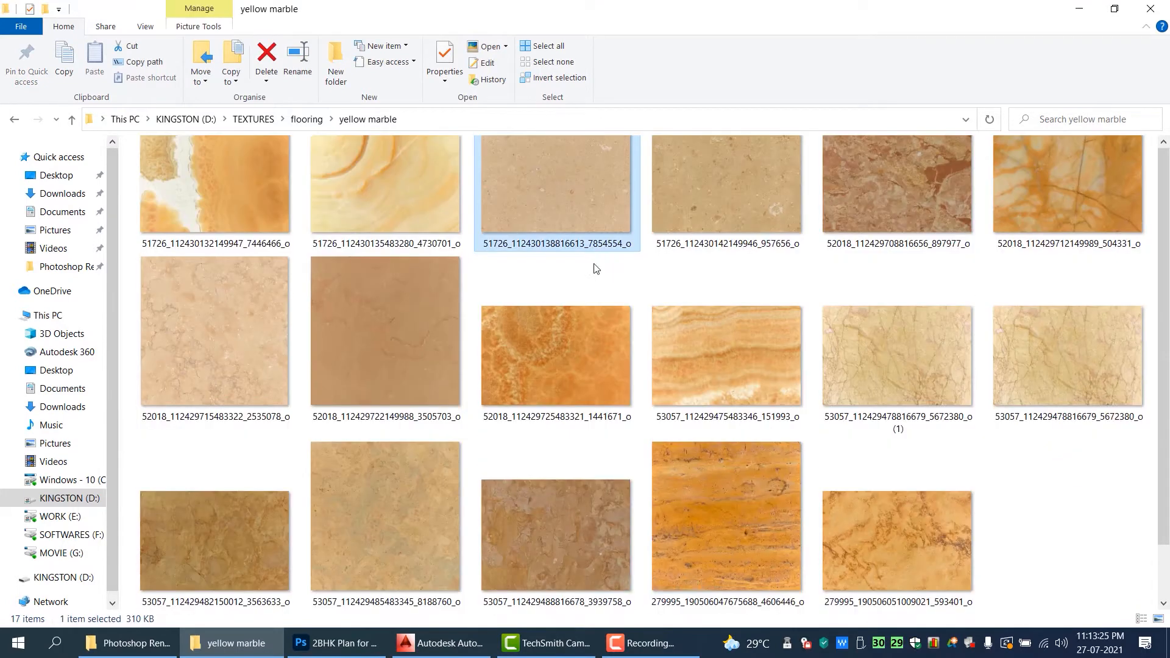
{"action": "left_click", "coordinate": [679, 365]}
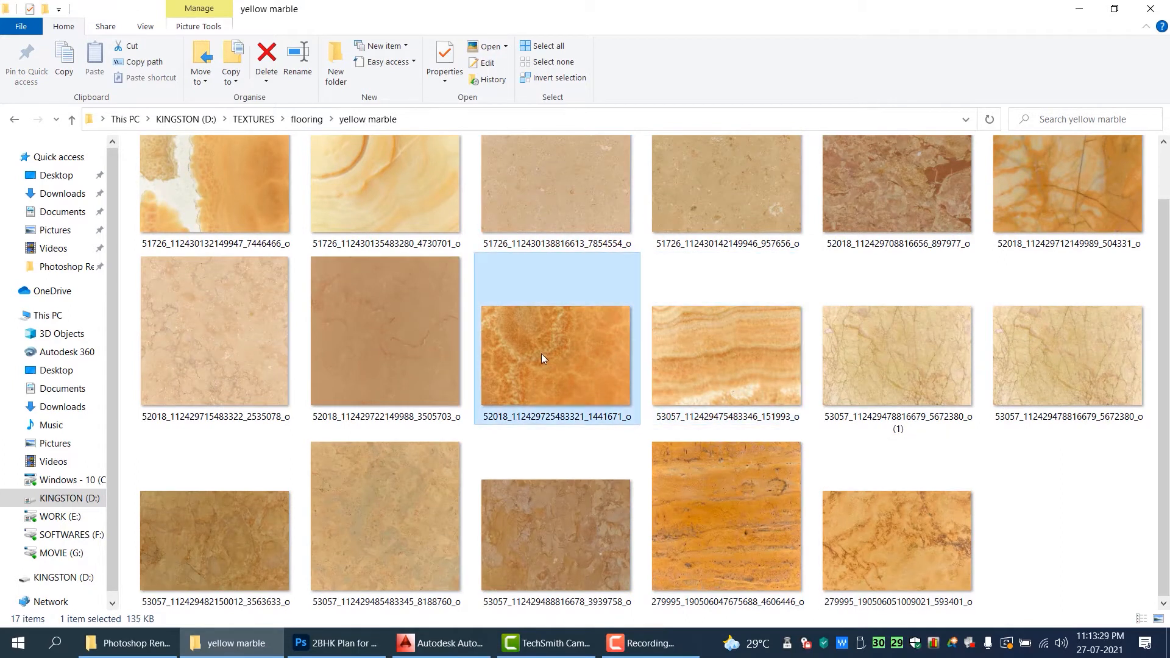
{"action": "left_click", "coordinate": [151, 189]}
- Go back to the flooring folder, look through its textures for the passage and preview the terracota image
{"action": "left_click", "coordinate": [14, 119]}
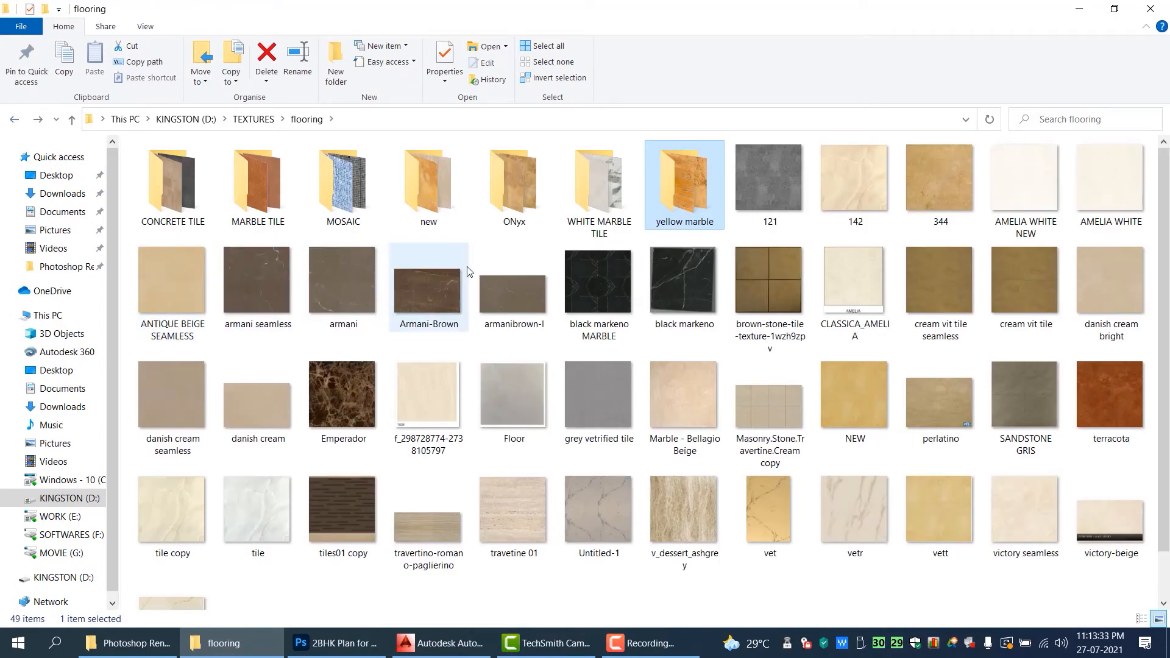
{"action": "left_click", "coordinate": [595, 207]}
{"action": "left_click", "coordinate": [544, 212]}
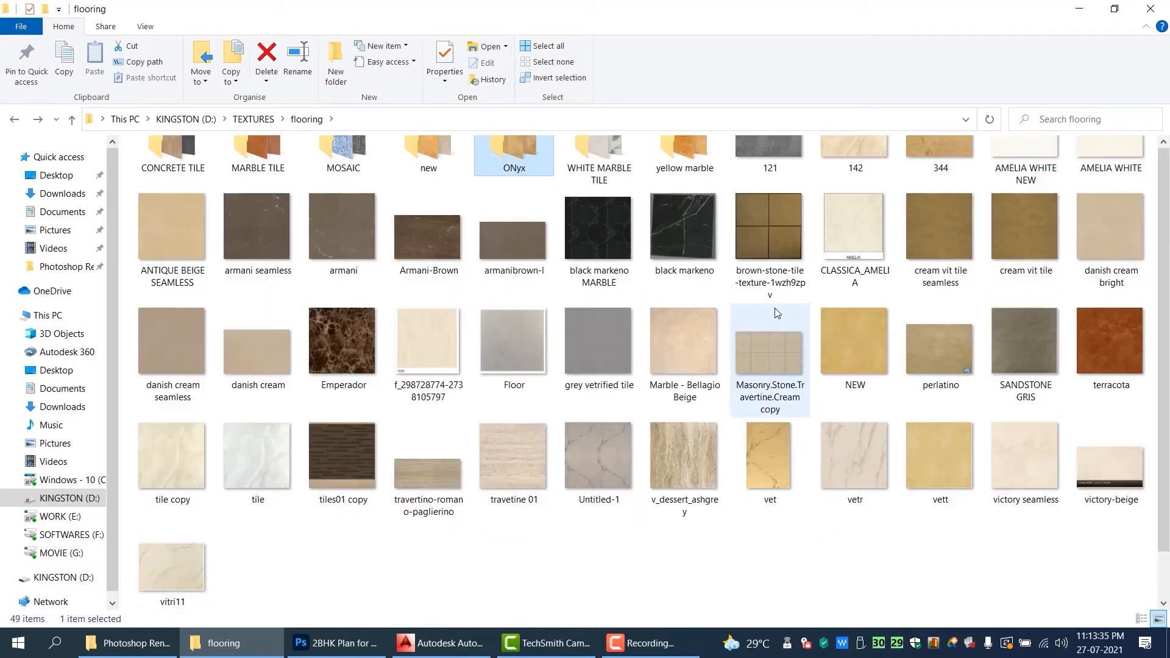
{"action": "scroll", "coordinate": [769, 341], "scroll_direction": "down", "scroll_amount": 1}
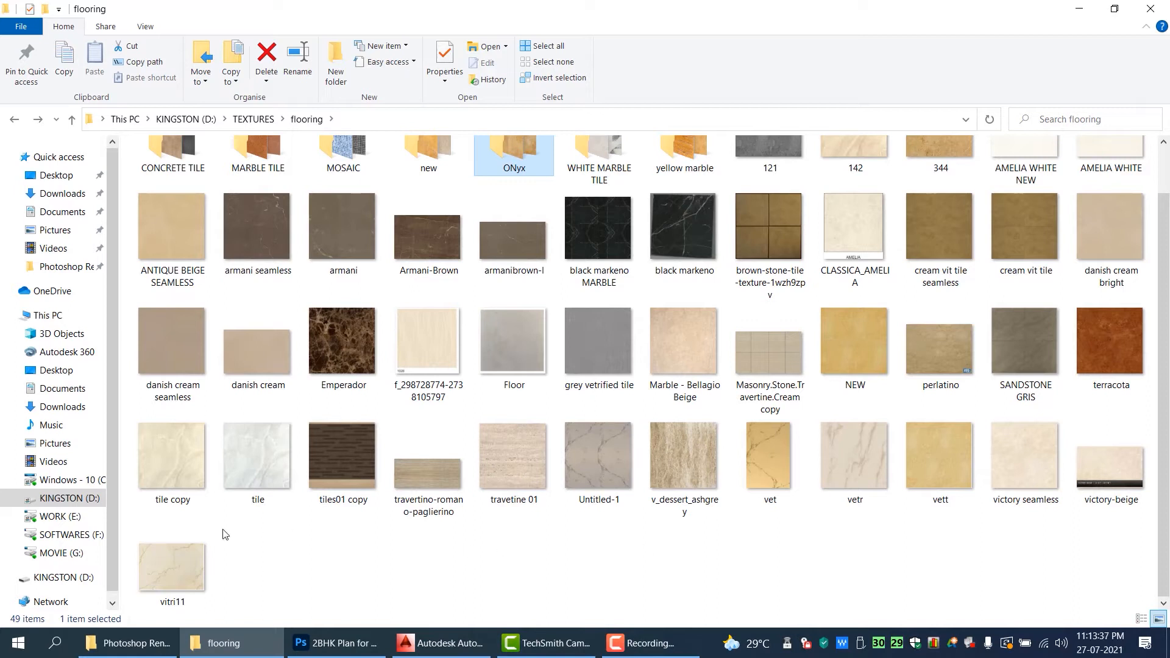
{"action": "left_click", "coordinate": [157, 485]}
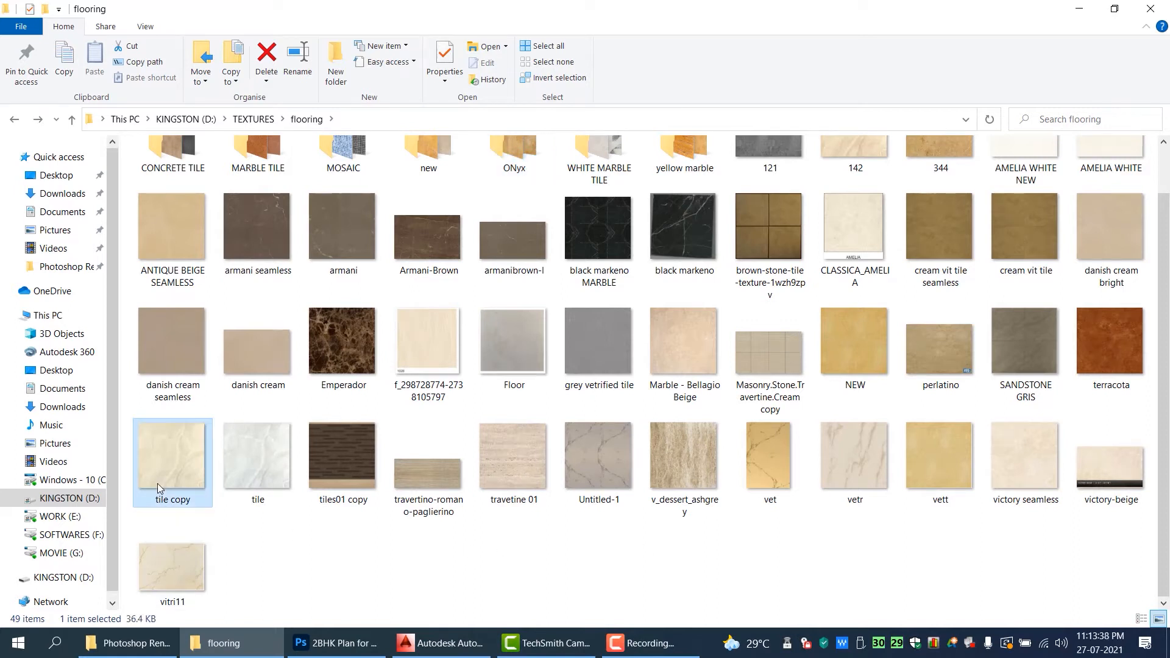
{"action": "left_click", "coordinate": [254, 448]}
{"action": "left_click", "coordinate": [272, 362]}
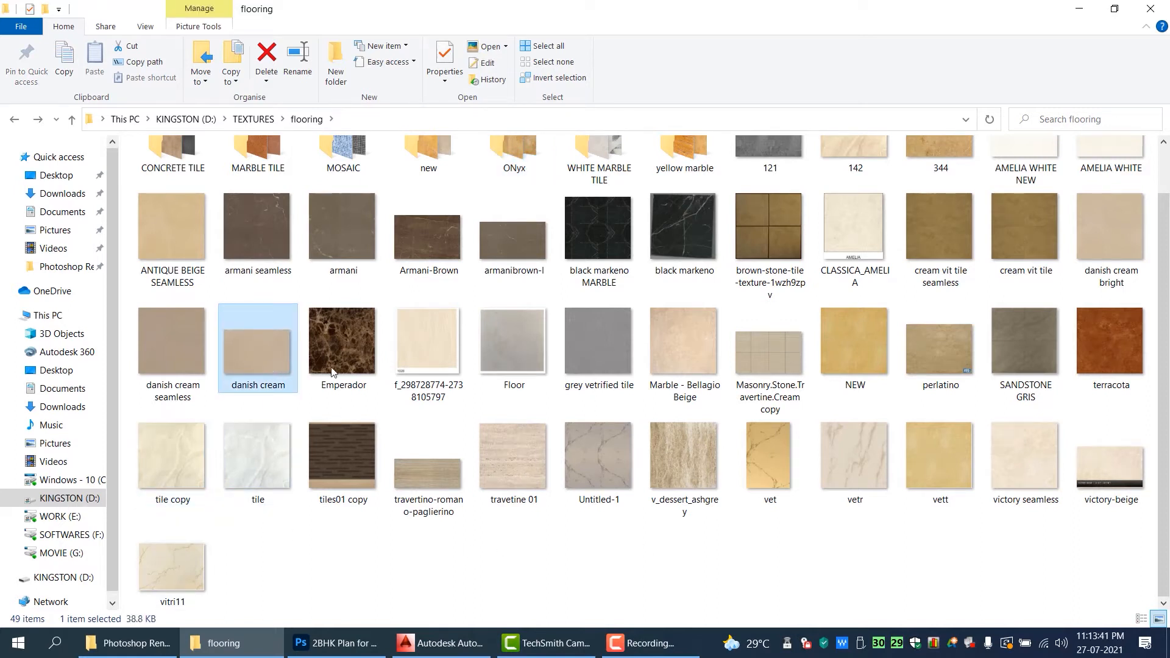
{"action": "left_click", "coordinate": [698, 358]}
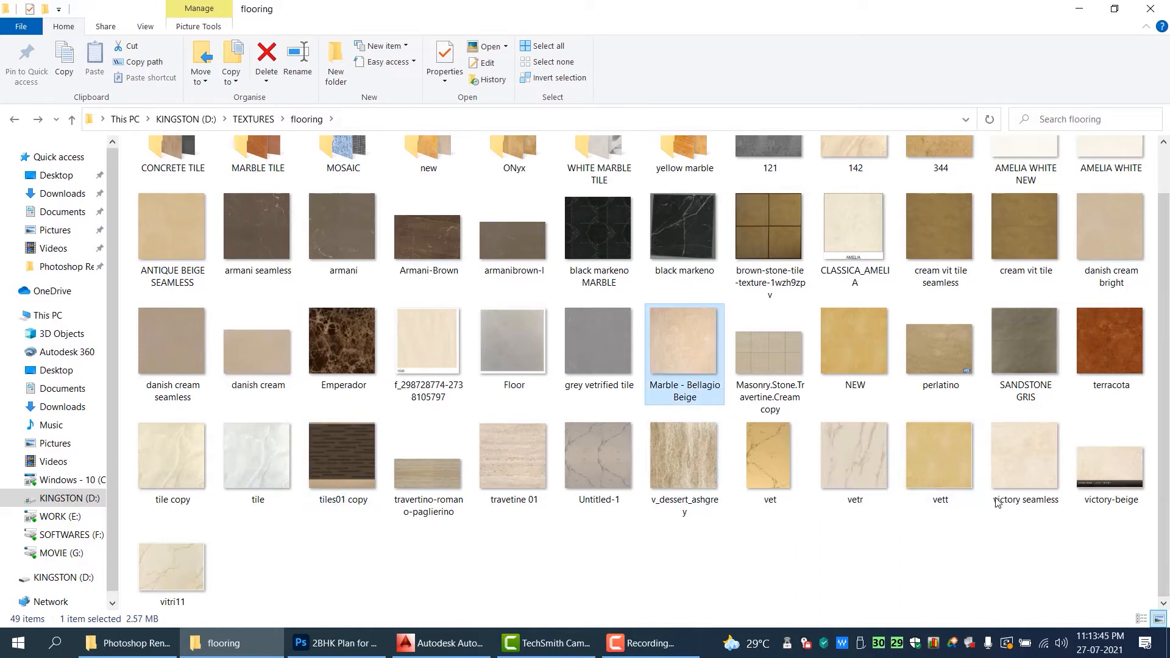
{"action": "left_click", "coordinate": [1114, 370]}
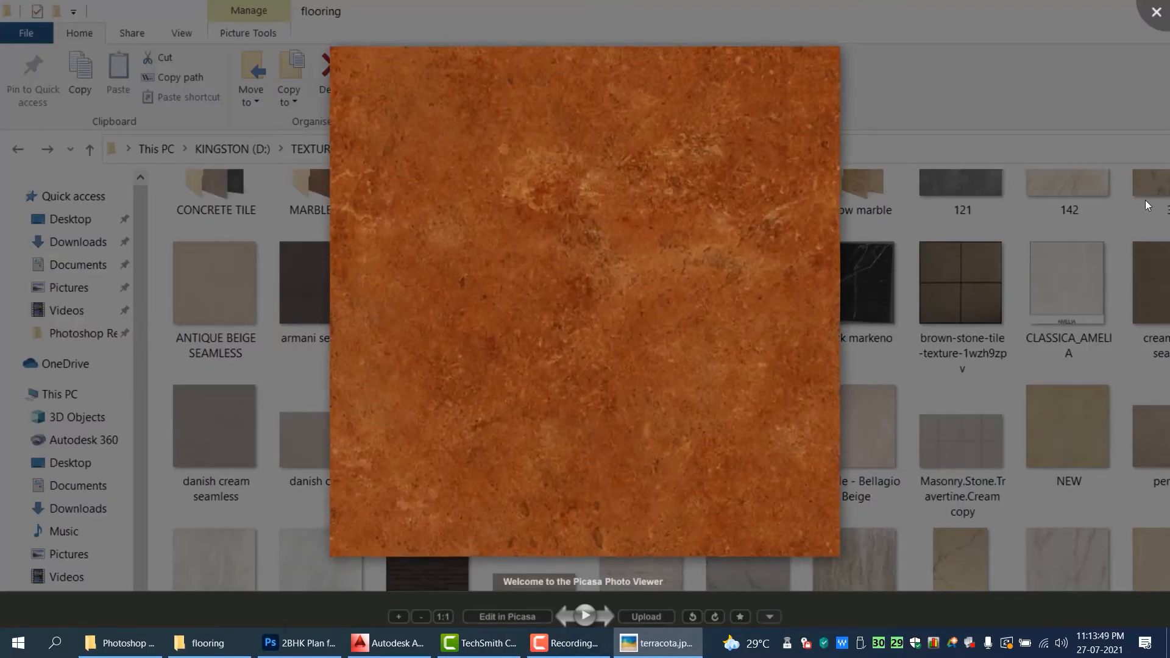
{"action": "left_click", "coordinate": [865, 416]}
{"action": "scroll", "coordinate": [859, 417], "scroll_direction": "up", "scroll_amount": 2}
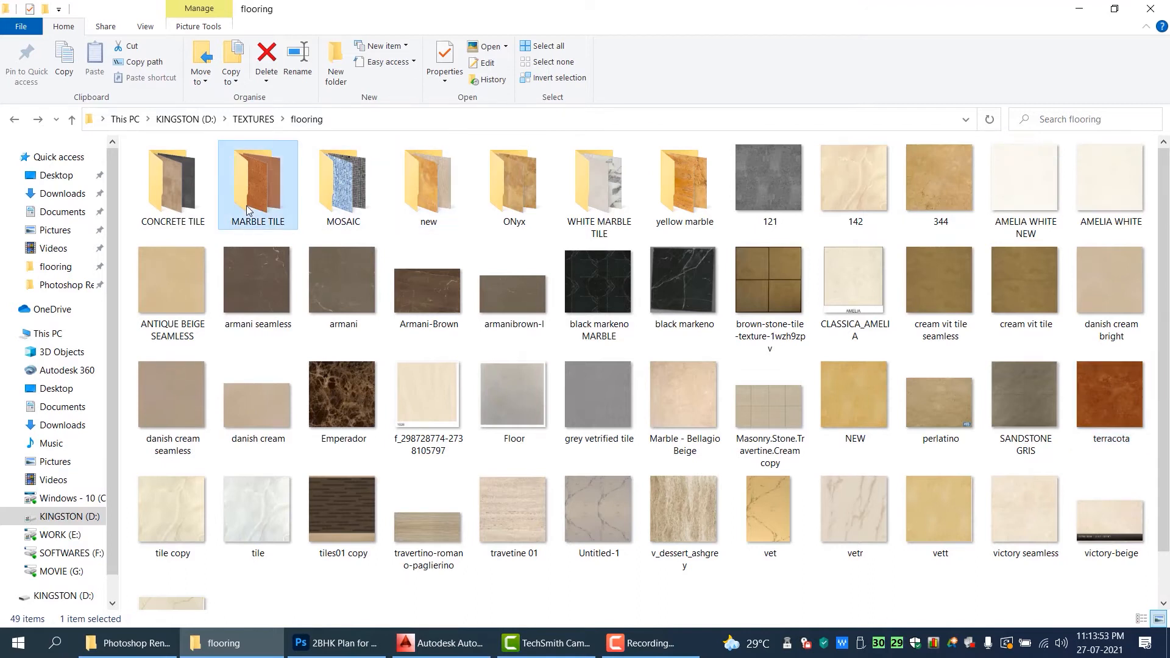
- Open the CONCRETE TILE folder, show its textures as extra large icons and examine the tile options
{"action": "left_click", "coordinate": [161, 198]}
{"action": "double_click", "coordinate": [162, 198]}
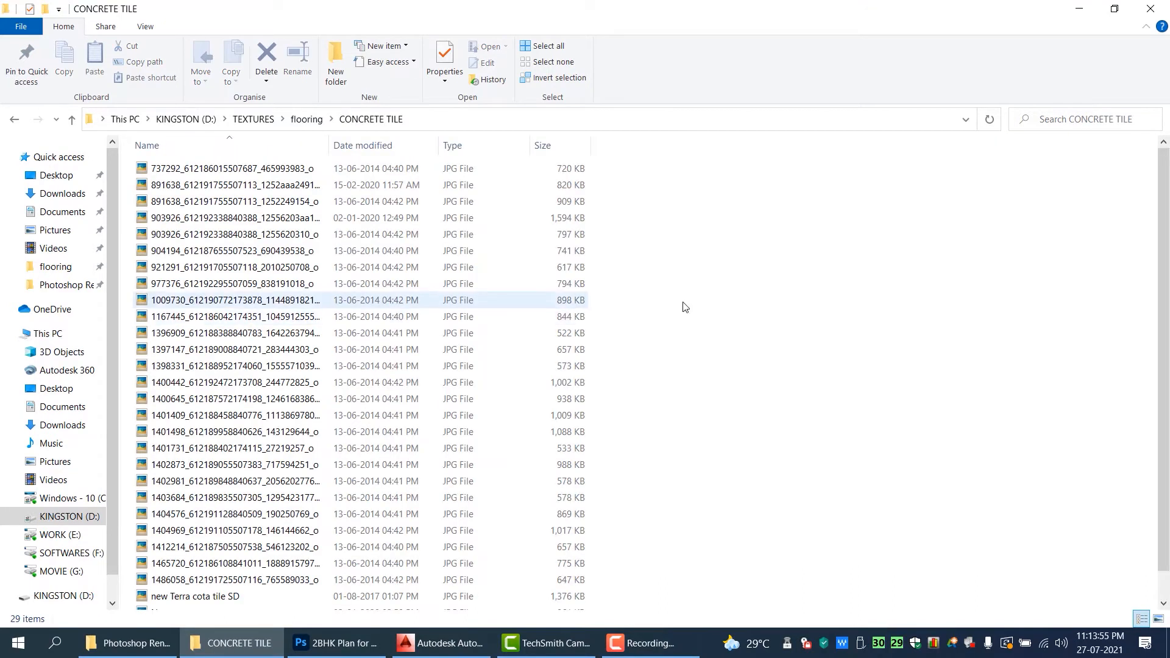
{"action": "right_click", "coordinate": [872, 210]}
{"action": "mouse_move", "coordinate": [883, 221]}
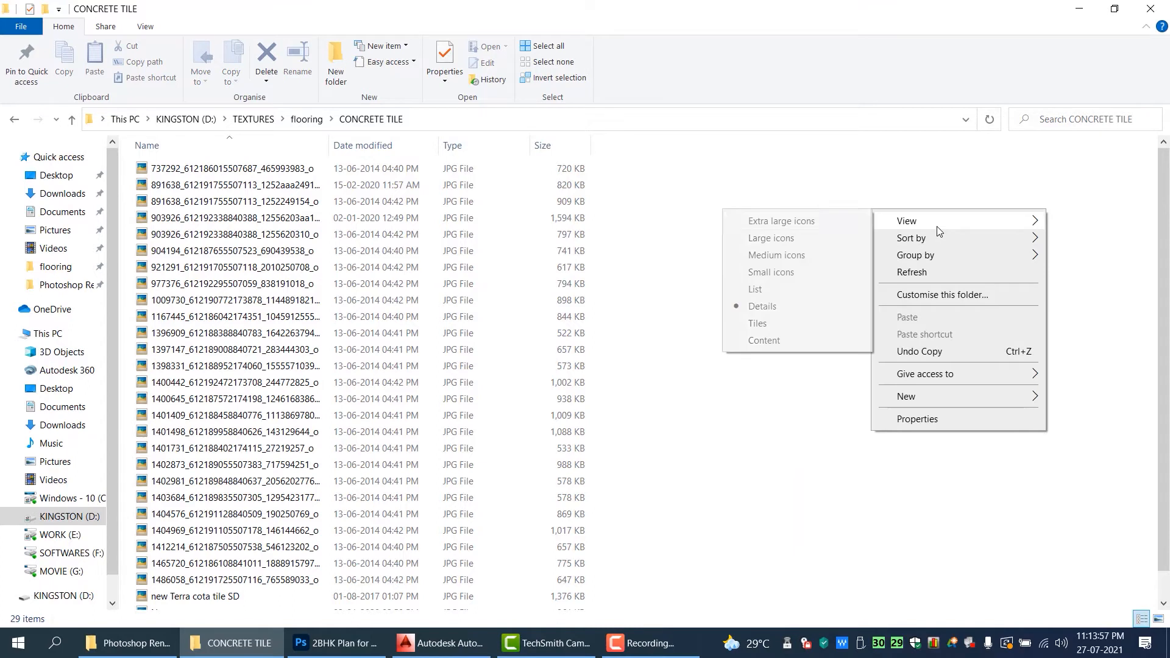
{"action": "left_click", "coordinate": [804, 221]}
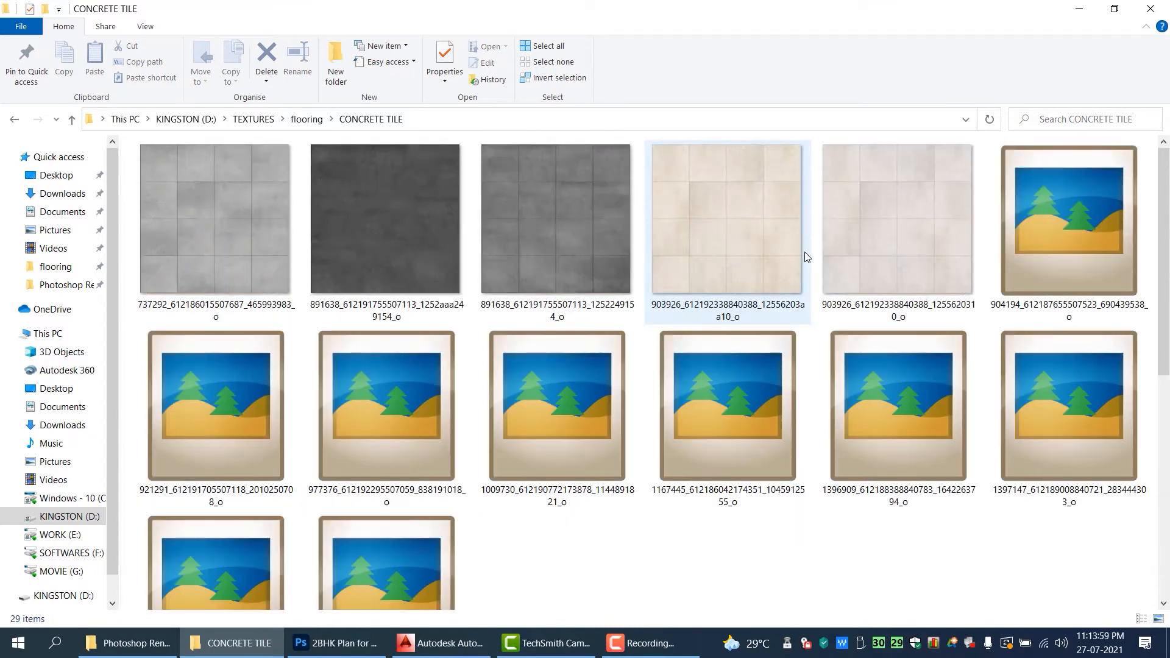
{"action": "left_click", "coordinate": [265, 230]}
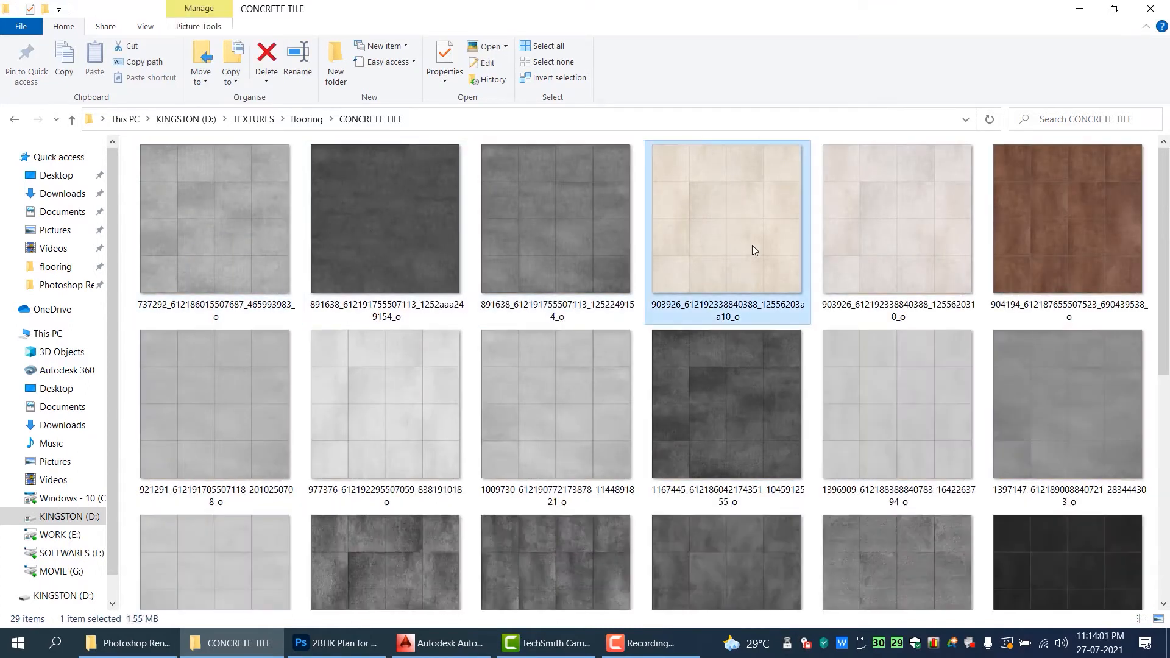
{"action": "left_click", "coordinate": [1041, 261]}
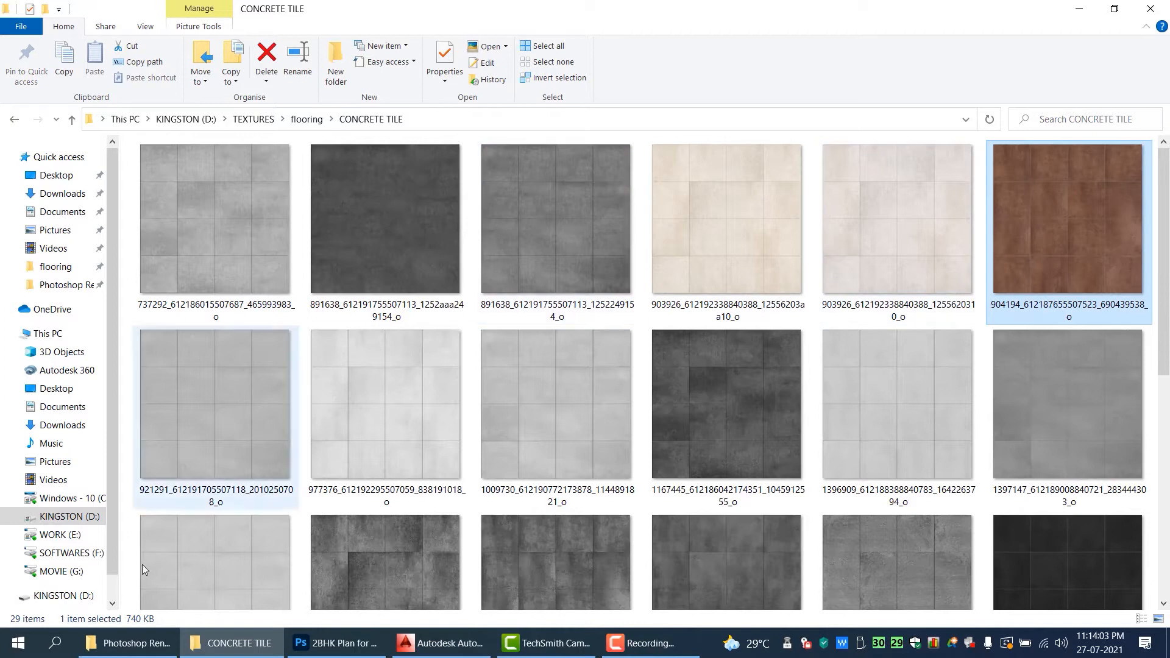
- Check the plan in Photoshop, then look through the remaining concrete tiles and preview the reddish-brown one
{"action": "left_click", "coordinate": [353, 651]}
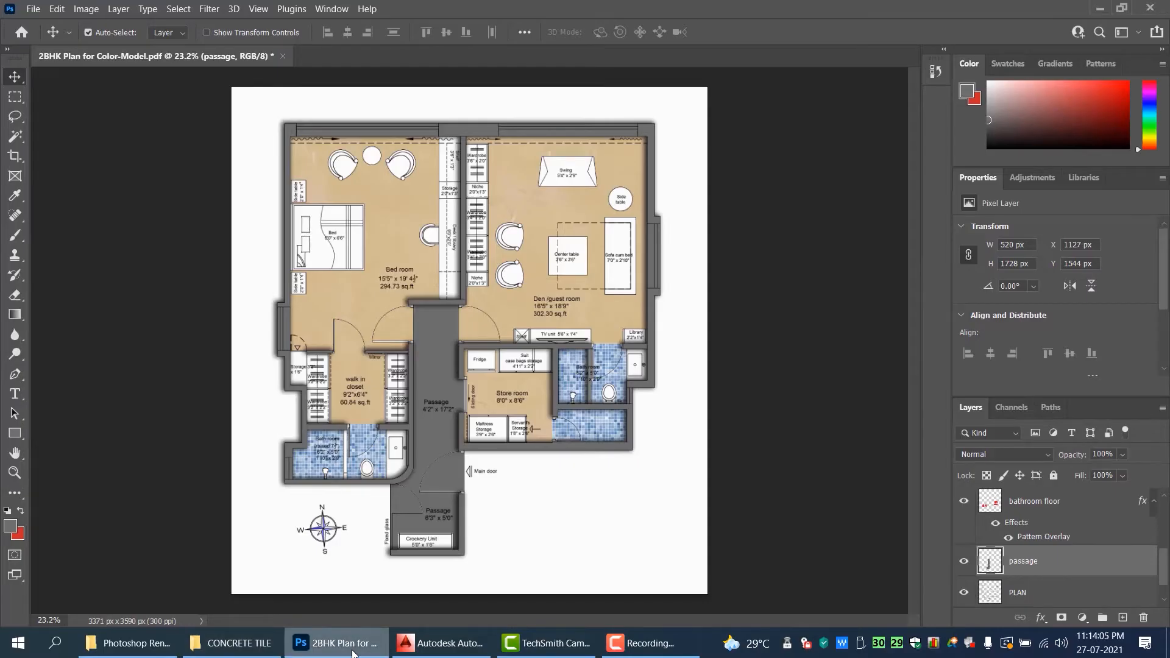
{"action": "left_click", "coordinate": [353, 651]}
{"action": "scroll", "coordinate": [641, 446], "scroll_direction": "down", "scroll_amount": 5}
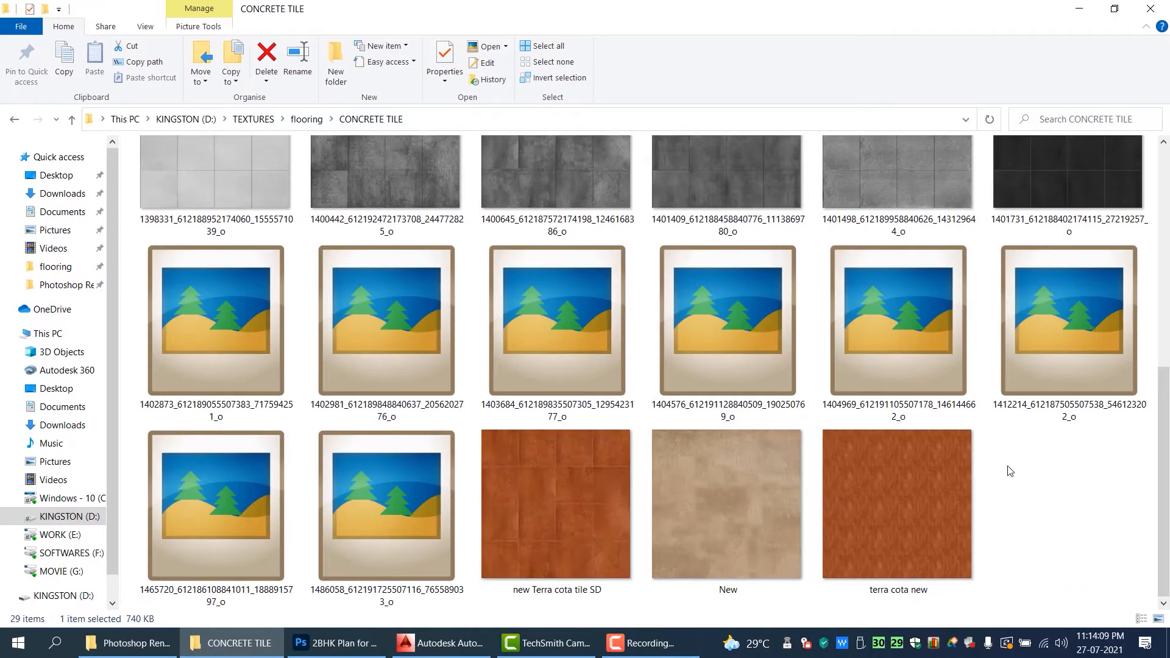
{"action": "key", "text": "F5"}
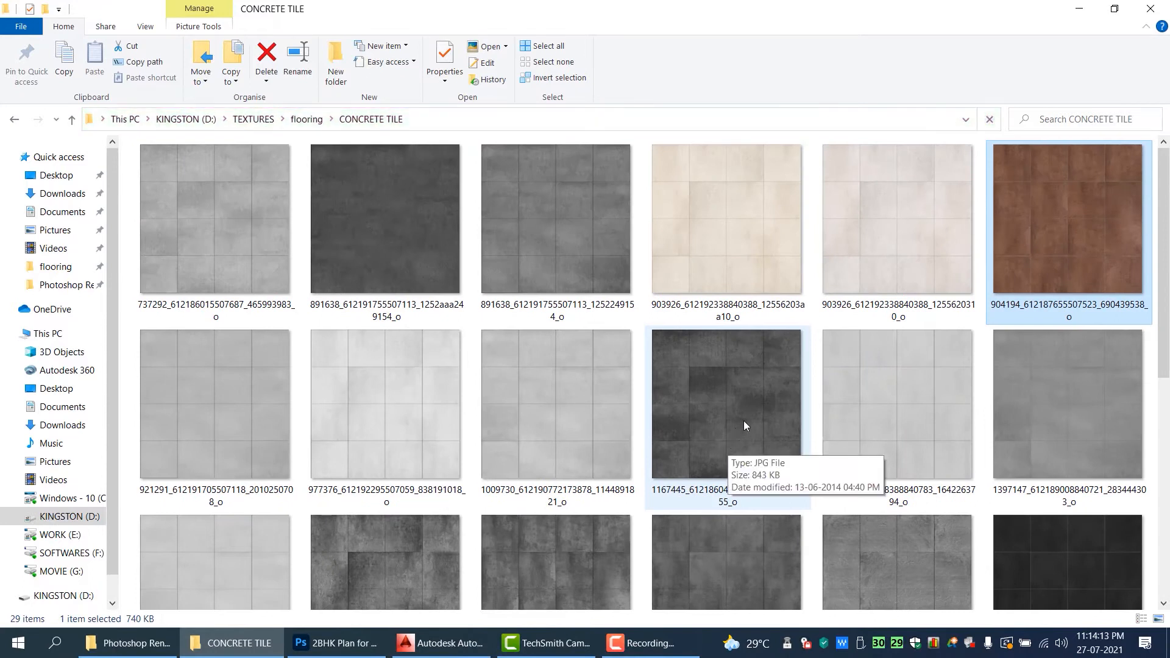
{"action": "double_click", "coordinate": [1056, 177]}
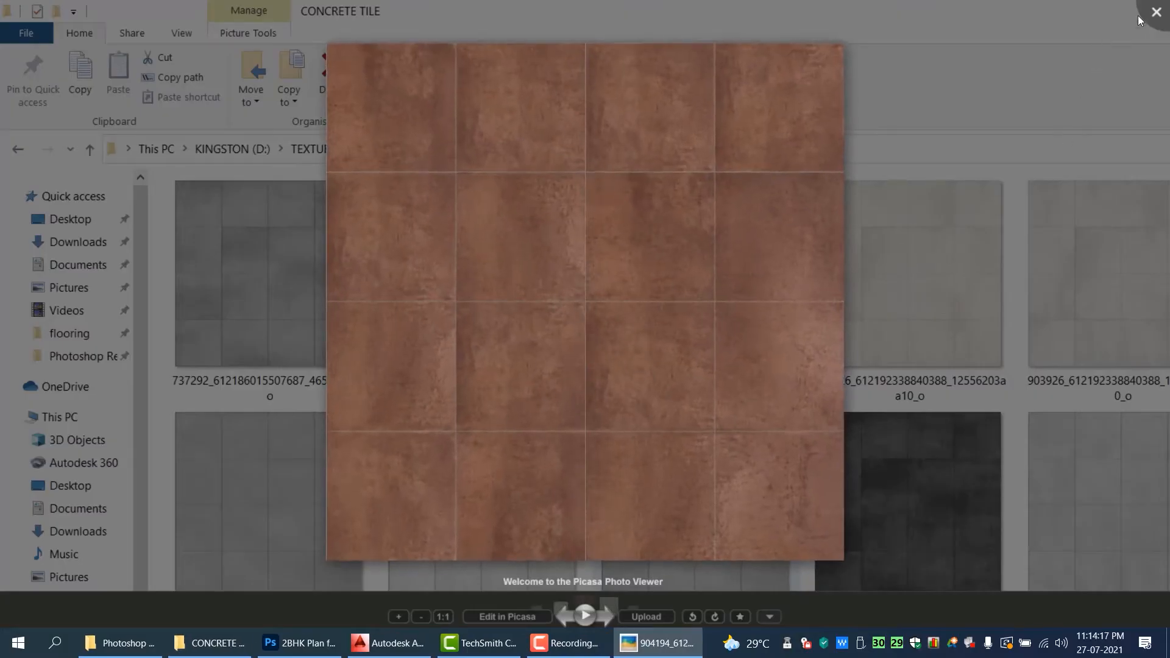
{"action": "left_click", "coordinate": [1156, 12]}
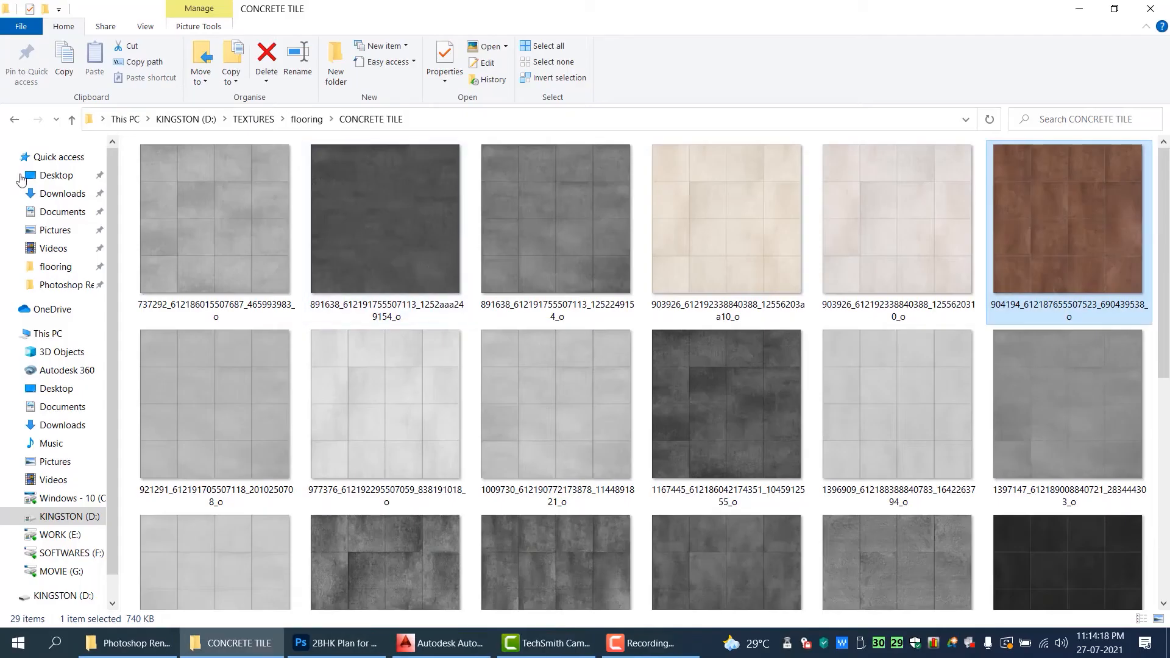
- Go back to the flooring folder, find the armani seamless texture and open it in Photoshop
{"action": "left_click", "coordinate": [14, 119]}
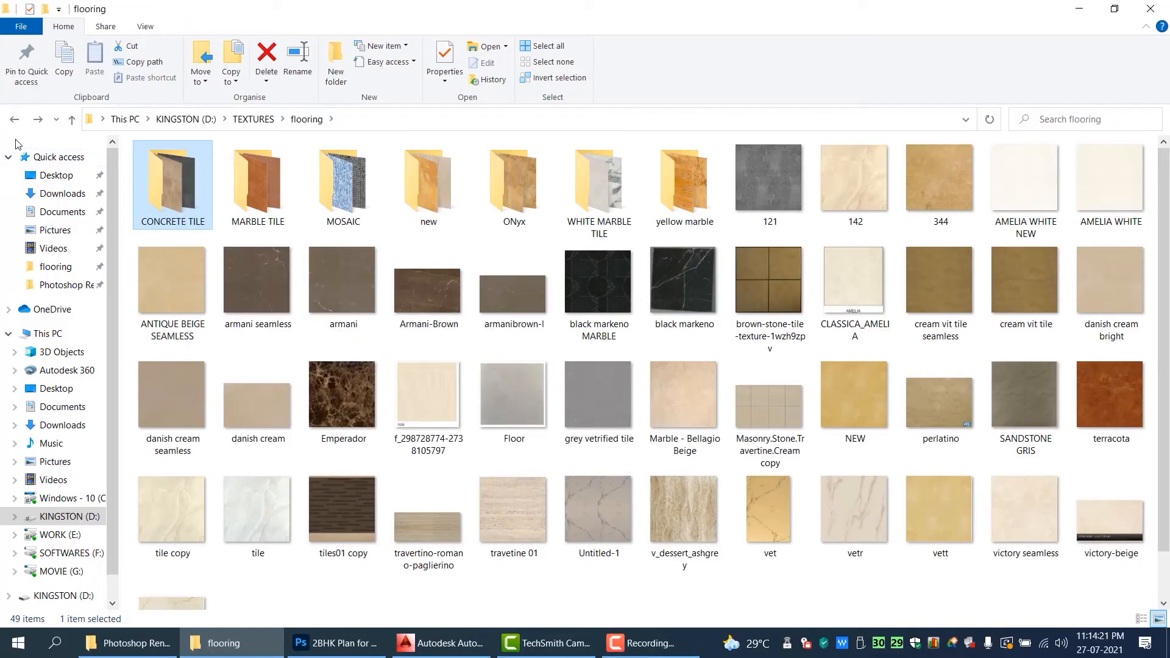
{"action": "left_click", "coordinate": [671, 201]}
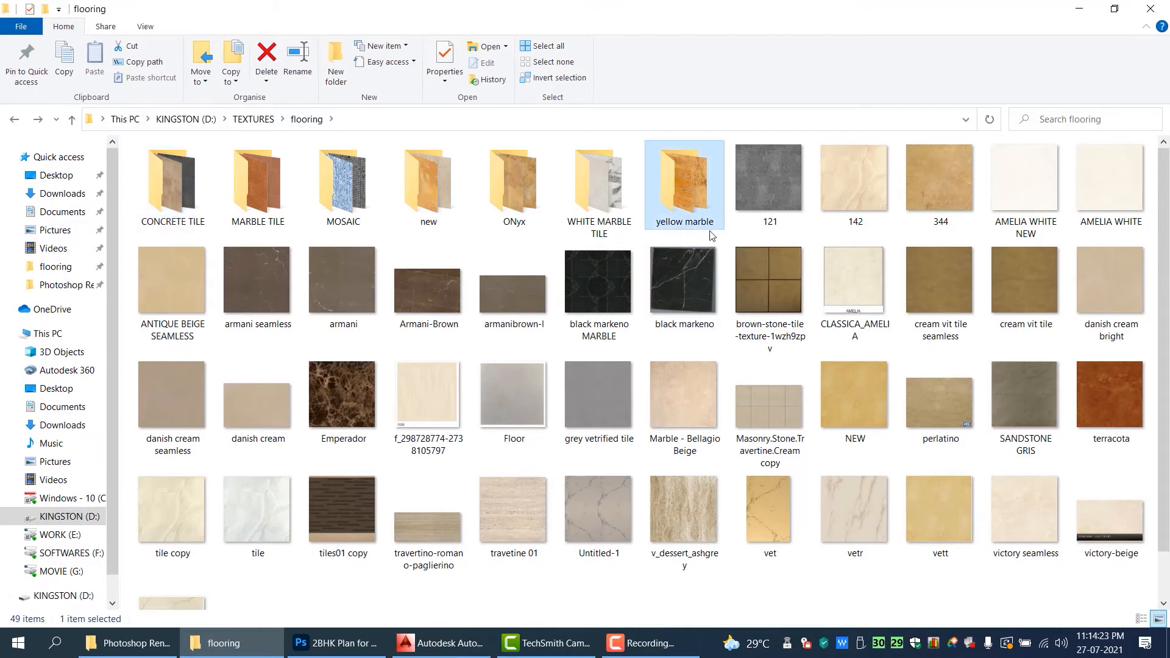
{"action": "scroll", "coordinate": [711, 232], "scroll_direction": "down", "scroll_amount": 1}
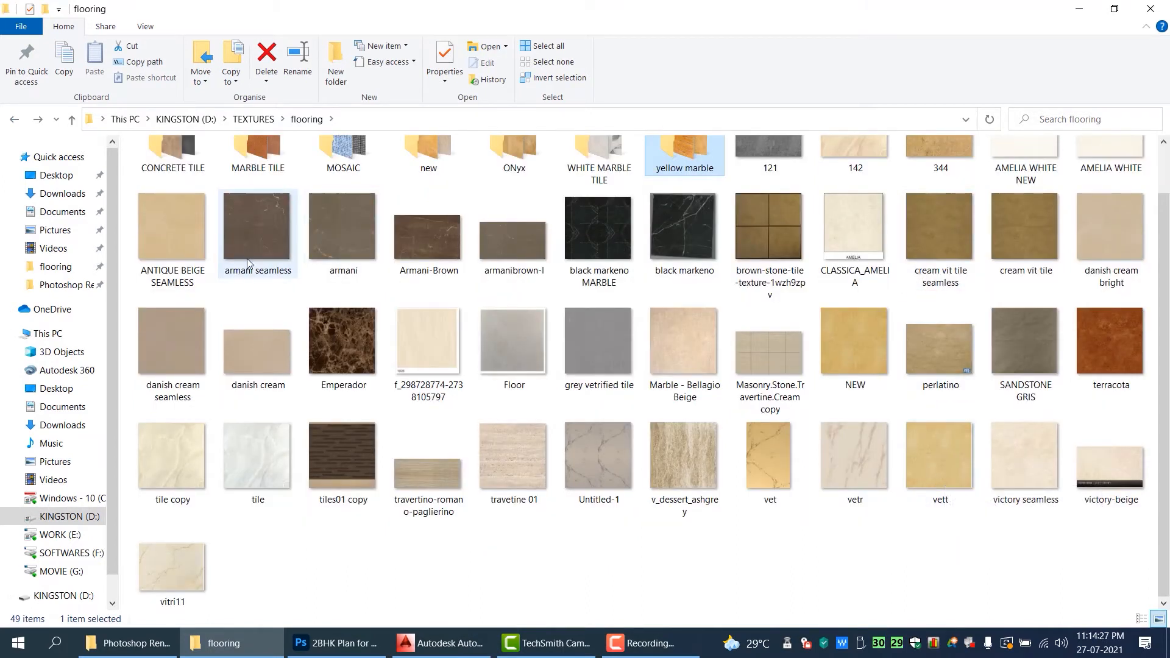
{"action": "right_click", "coordinate": [262, 217]}
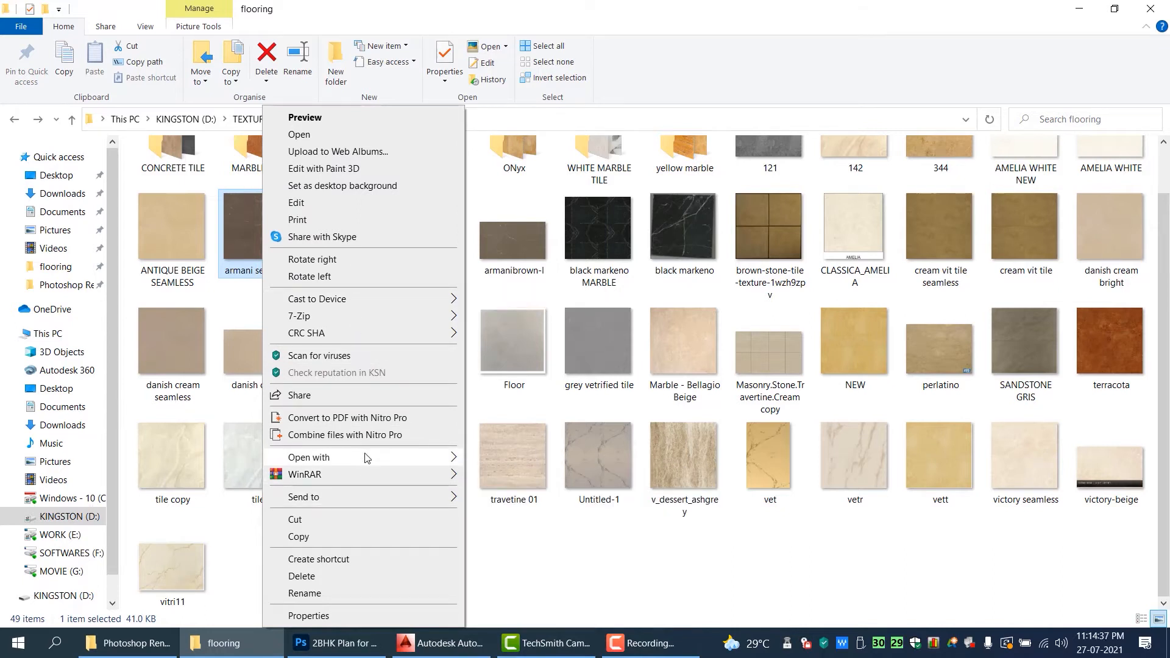
{"action": "mouse_move", "coordinate": [367, 457]}
{"action": "left_click", "coordinate": [515, 459]}
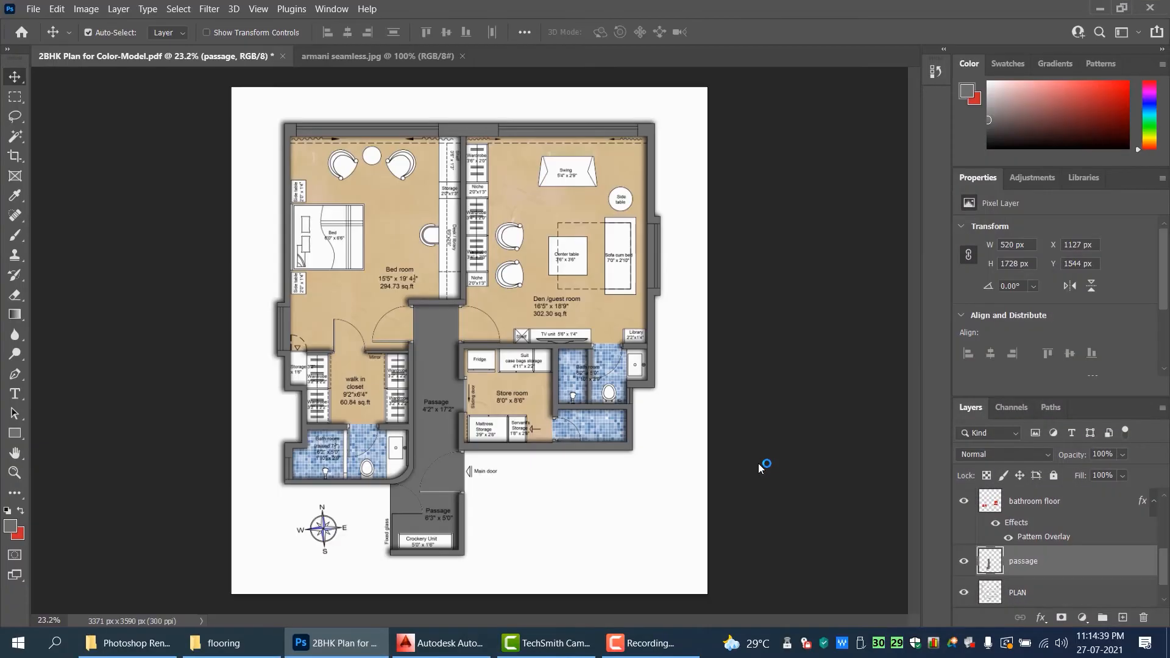
- Define the brown marble image as a pattern named armani seamless.jpg
{"action": "scroll", "coordinate": [469, 406], "scroll_direction": "up", "scroll_amount": 5}
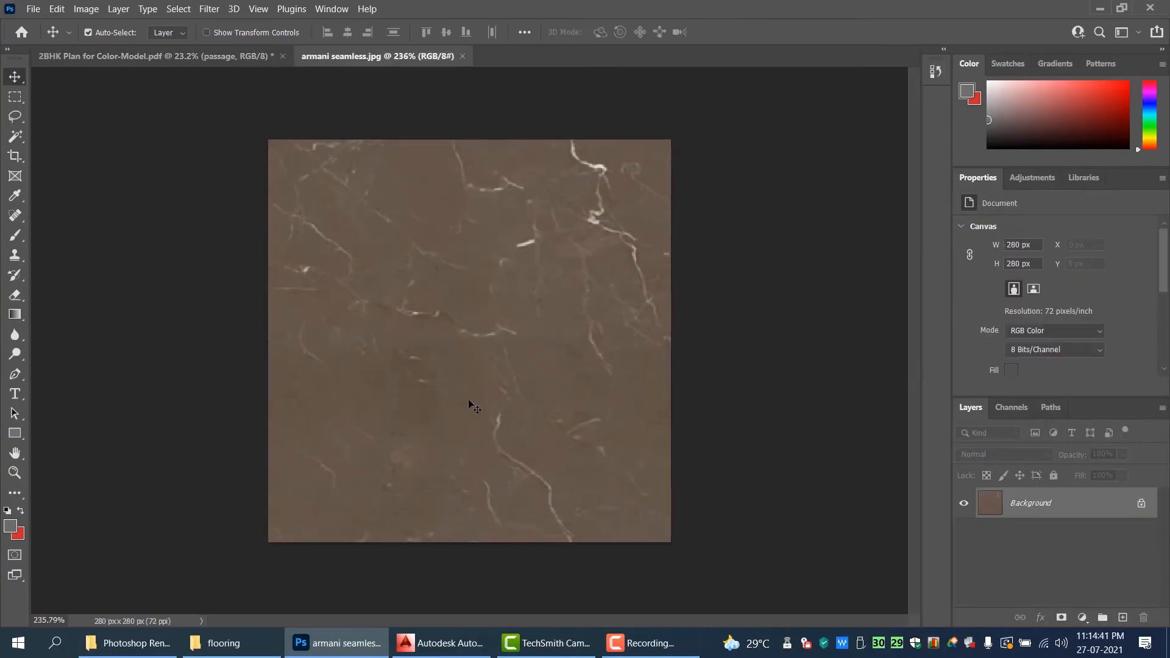
{"action": "left_click", "coordinate": [56, 8]}
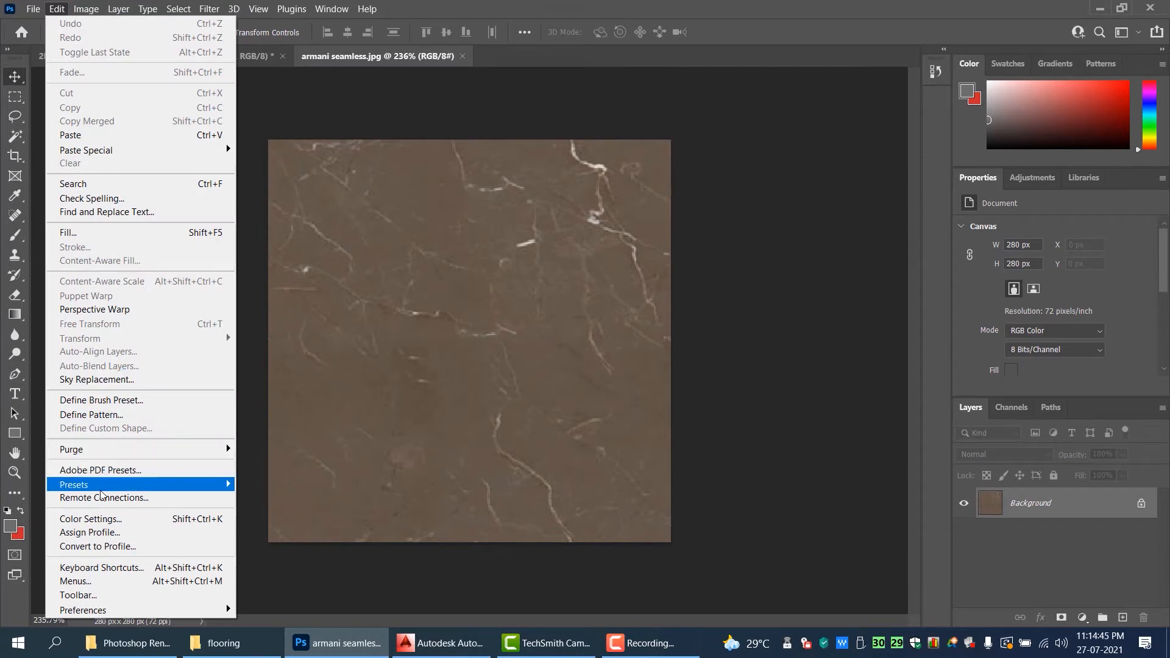
{"action": "left_click", "coordinate": [133, 416]}
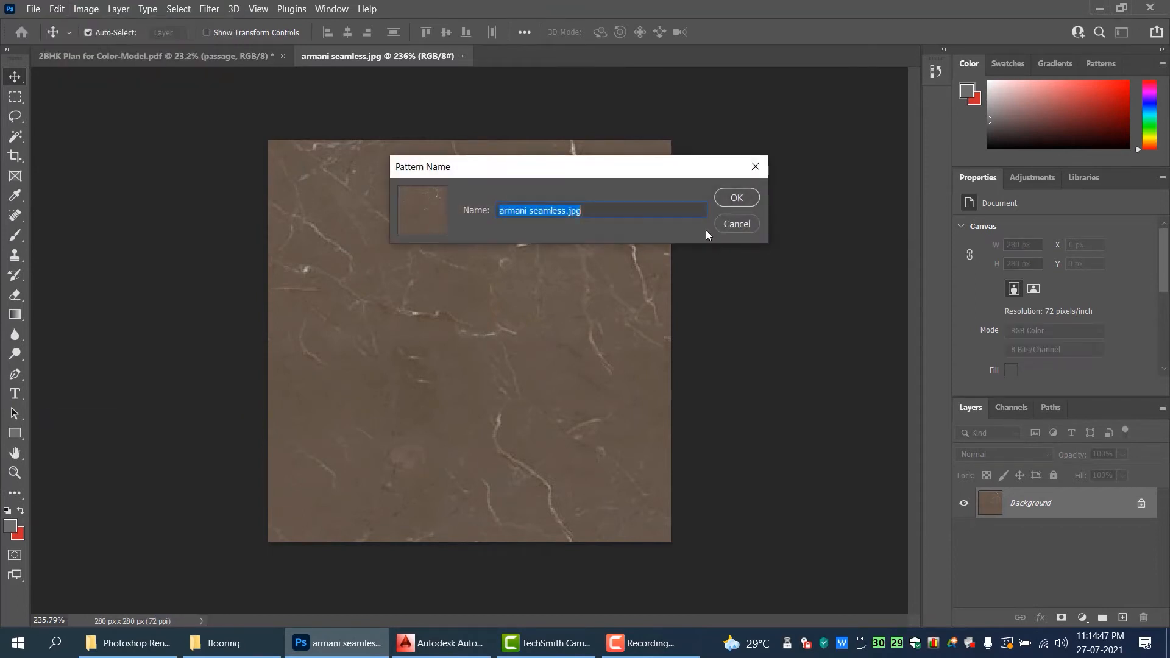
{"action": "left_click", "coordinate": [736, 199]}
- In the 2BHK plan, add a Pattern Overlay to the passage layer using the brown armani marble pattern
{"action": "left_click", "coordinate": [228, 57]}
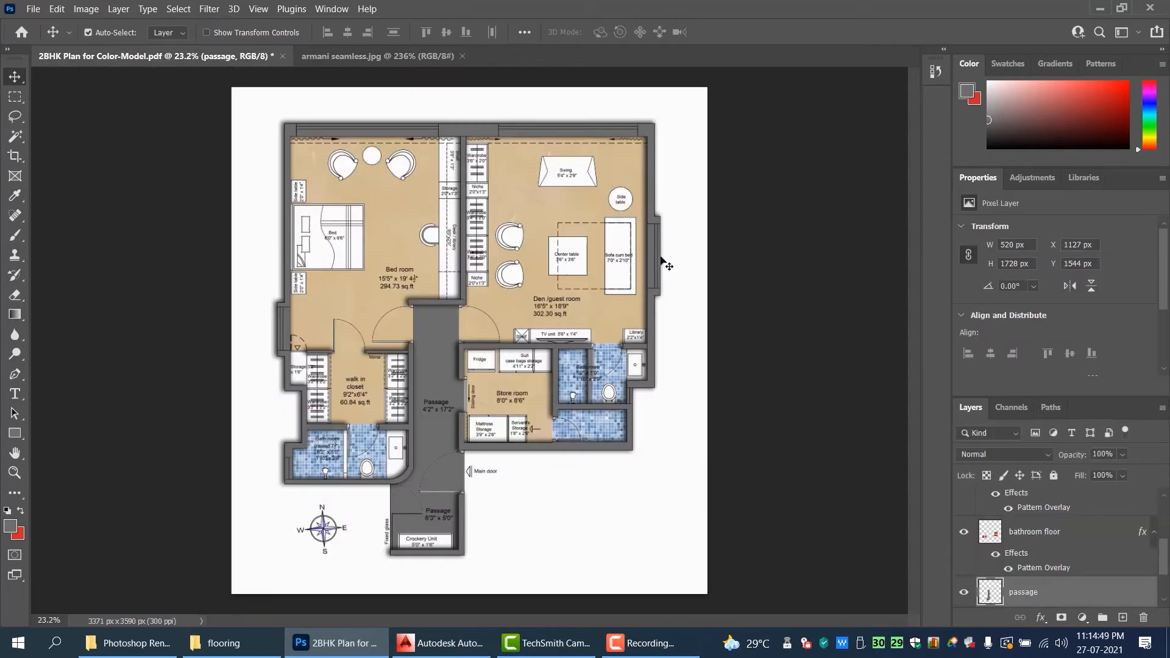
{"action": "scroll", "coordinate": [1044, 603], "scroll_direction": "down", "scroll_amount": 2}
{"action": "left_click", "coordinate": [1041, 618]}
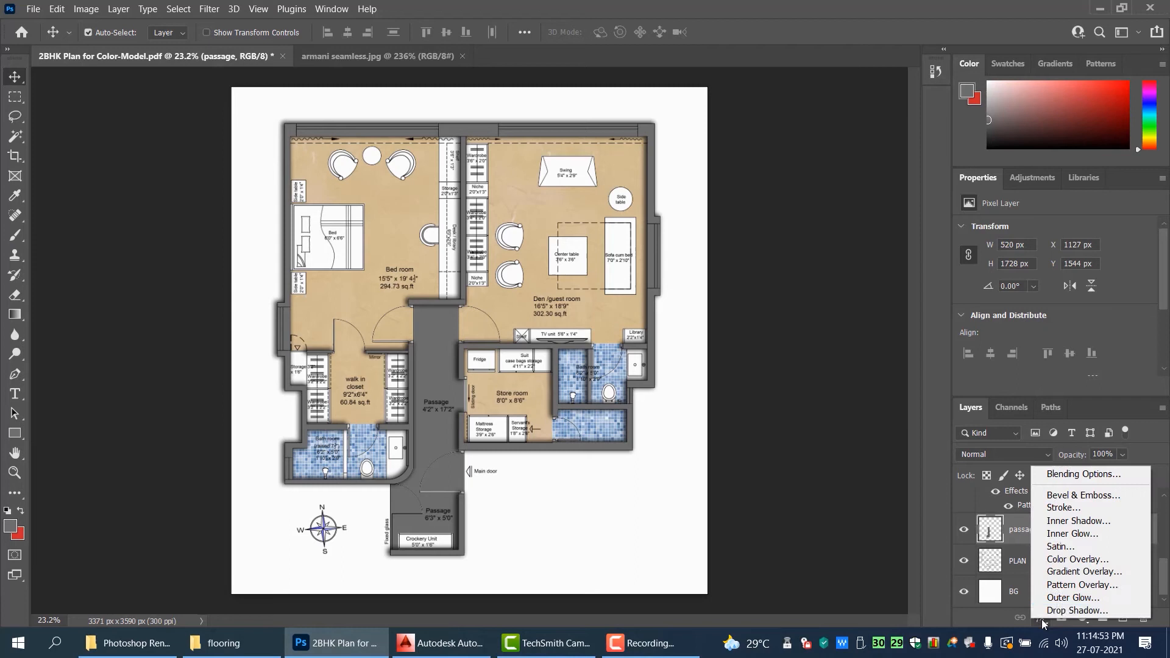
{"action": "left_click", "coordinate": [1067, 585]}
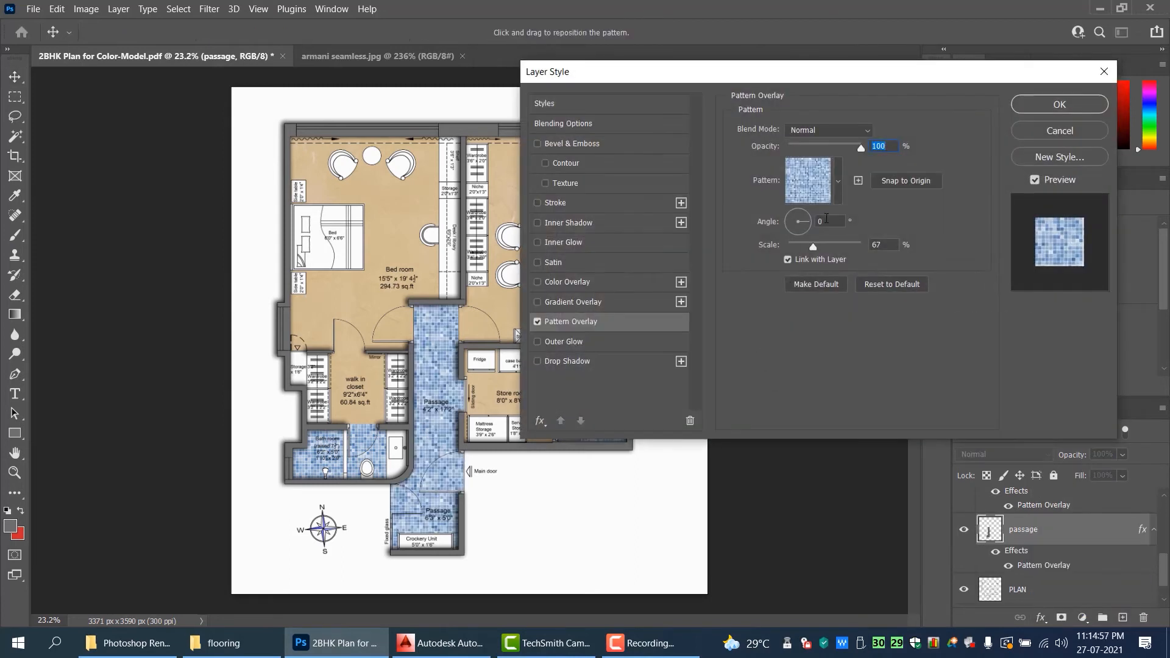
{"action": "left_click", "coordinate": [839, 190]}
{"action": "left_click", "coordinate": [784, 292]}
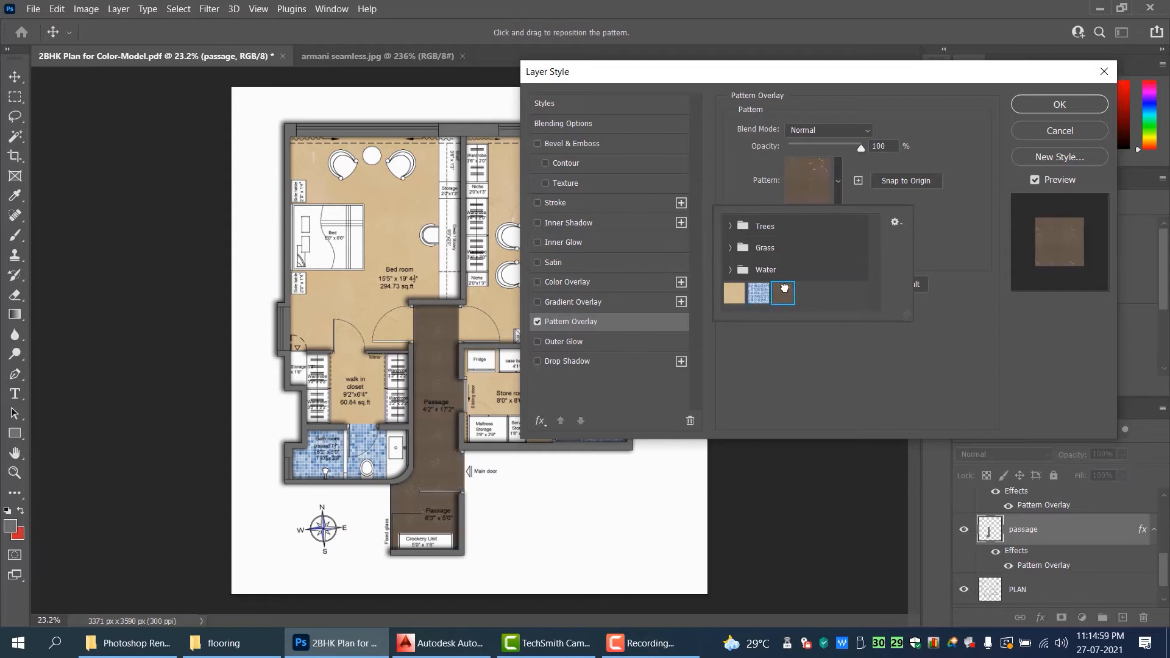
{"action": "left_click", "coordinate": [926, 354]}
- Set the passage pattern's scale to 303%, apply the layer style and inspect the passage floor on the plan
{"action": "mouse_move", "coordinate": [820, 247]}
{"action": "left_mouse_down"}
{"action": "mouse_move", "coordinate": [811, 247]}
{"action": "mouse_move", "coordinate": [834, 244]}
{"action": "left_mouse_up"}
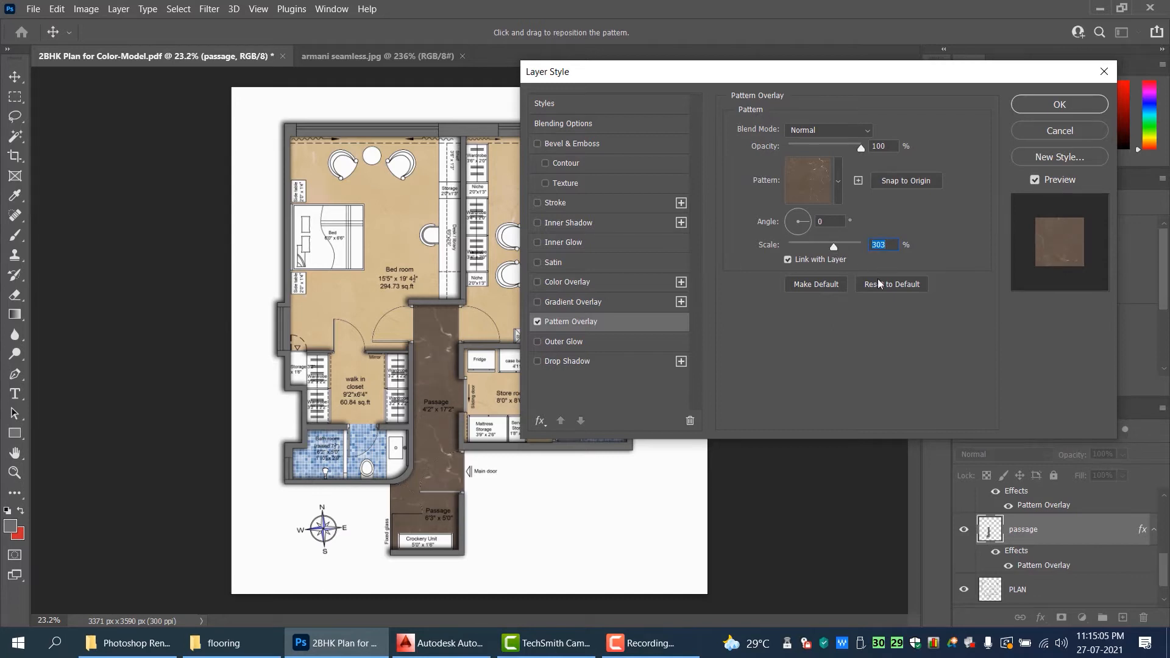
{"action": "left_click", "coordinate": [1088, 113]}
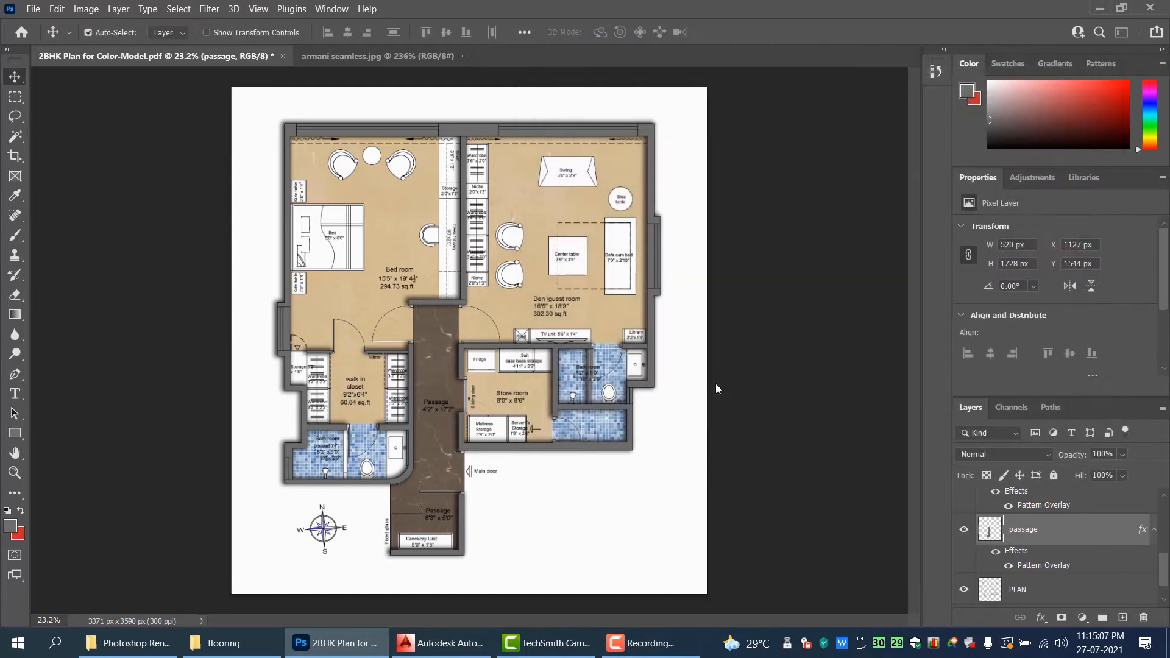
{"action": "scroll", "coordinate": [451, 353], "scroll_direction": "down", "scroll_amount": 2}
{"action": "scroll", "coordinate": [451, 352], "scroll_direction": "up", "scroll_amount": 8}
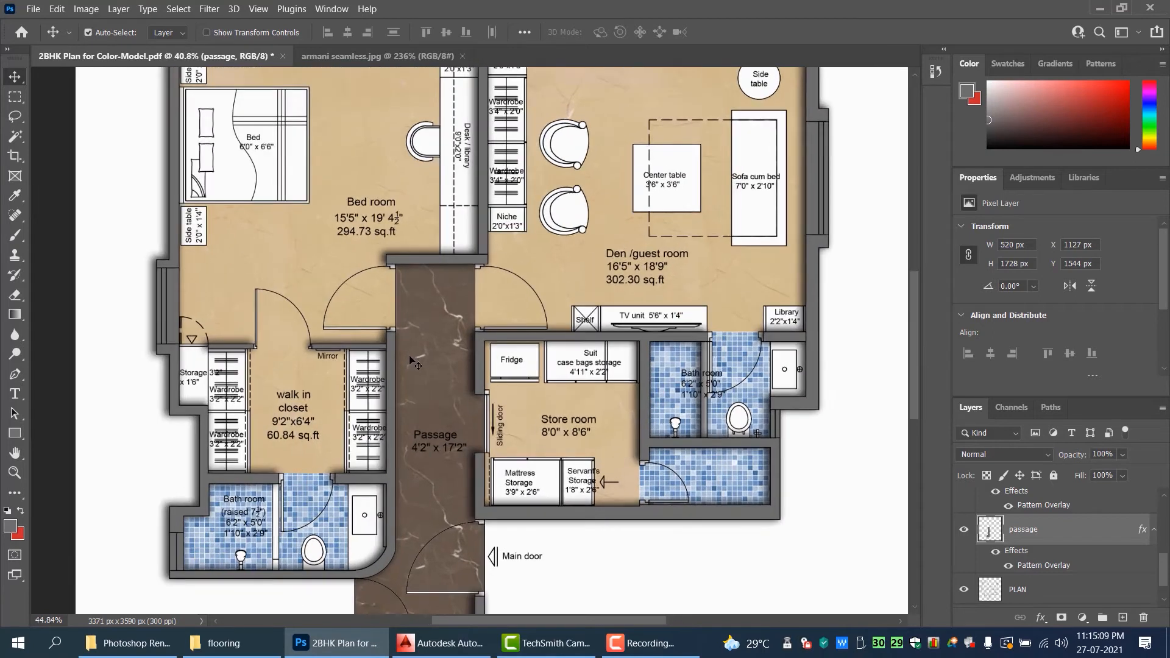
{"action": "left_click_drag", "start_coordinate": [428, 294], "coordinate": [476, 315]}
{"action": "scroll", "coordinate": [476, 314], "scroll_direction": "down", "scroll_amount": 7}
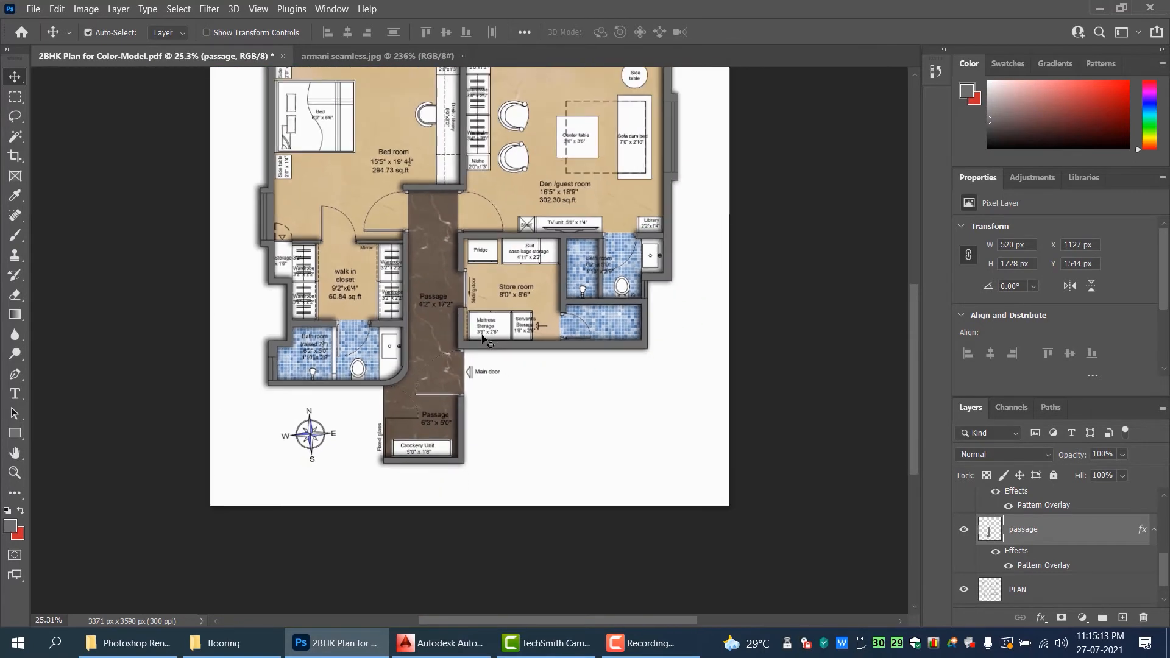
- Hide the text layer and make PLAN the active layer for Magic Wand selections
{"action": "scroll", "coordinate": [490, 403], "scroll_direction": "up", "scroll_amount": 2}
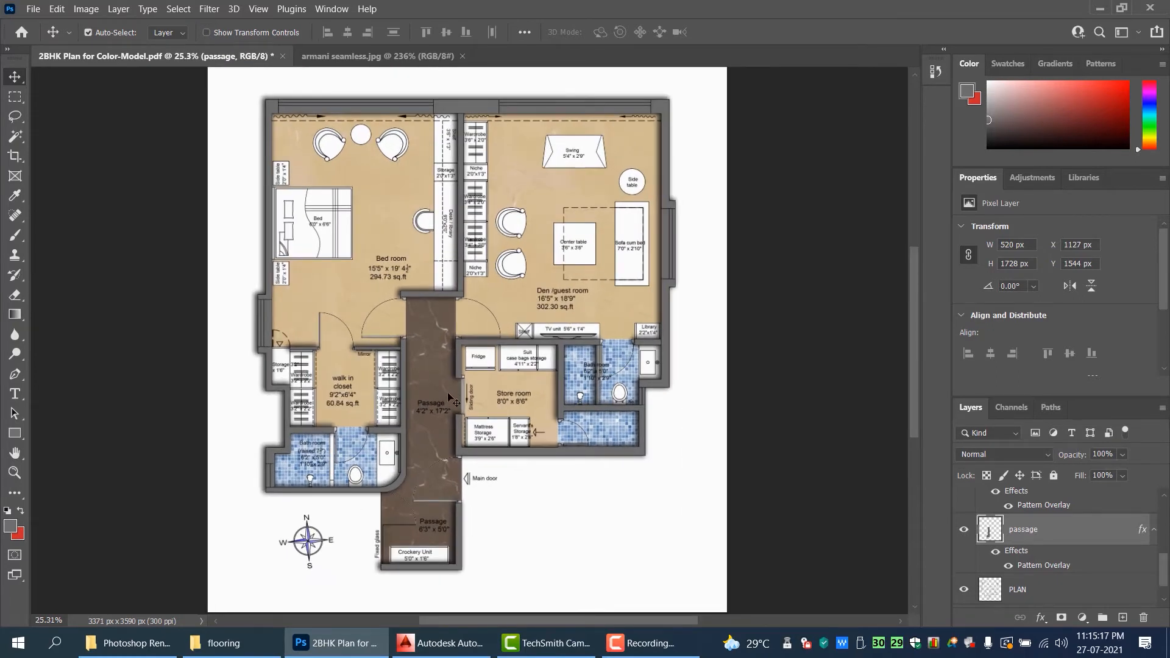
{"action": "scroll", "coordinate": [492, 390], "scroll_direction": "down", "scroll_amount": 2}
{"action": "scroll", "coordinate": [492, 390], "scroll_direction": "up", "scroll_amount": 1}
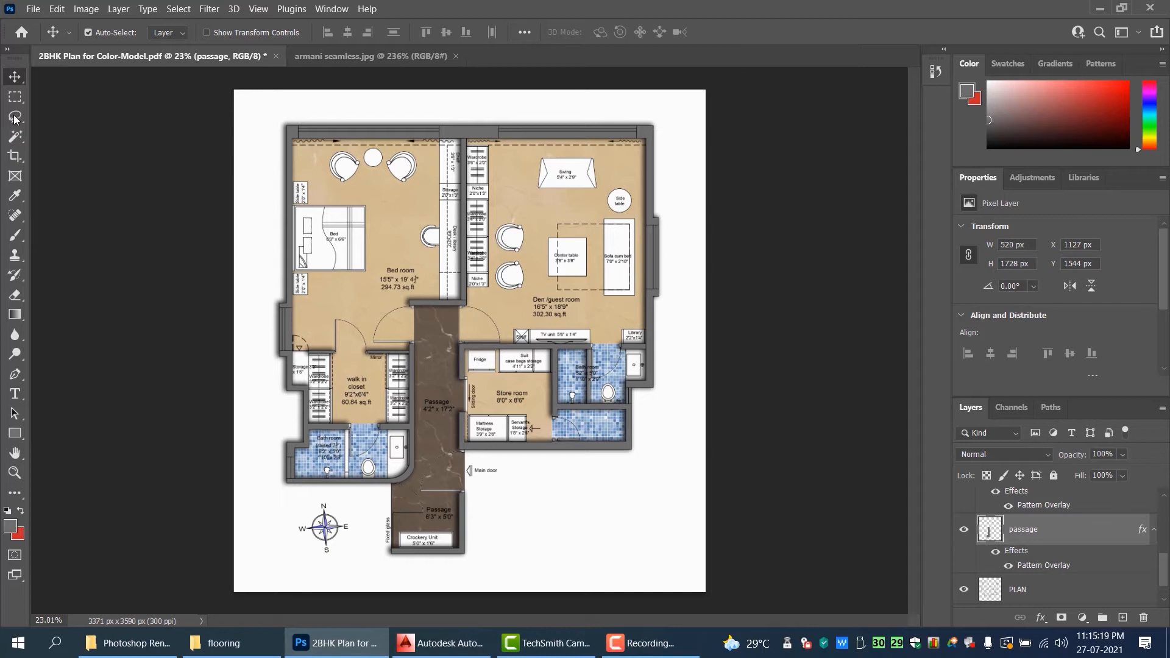
{"action": "scroll", "coordinate": [1021, 510], "scroll_direction": "up", "scroll_amount": 4}
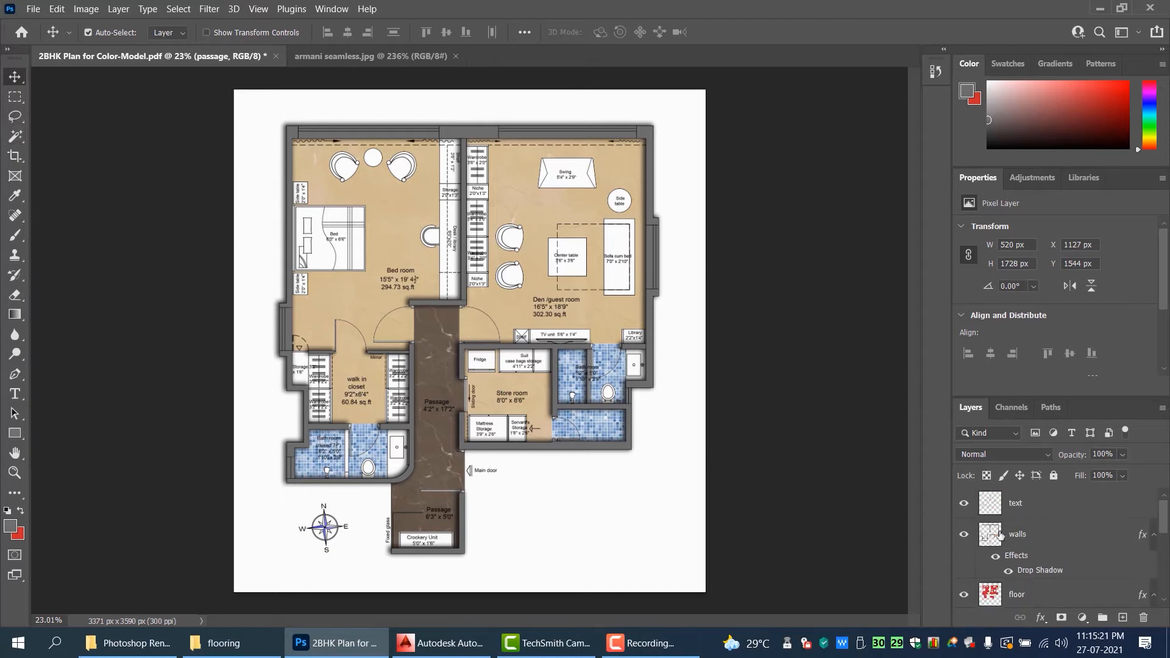
{"action": "left_click", "coordinate": [966, 504]}
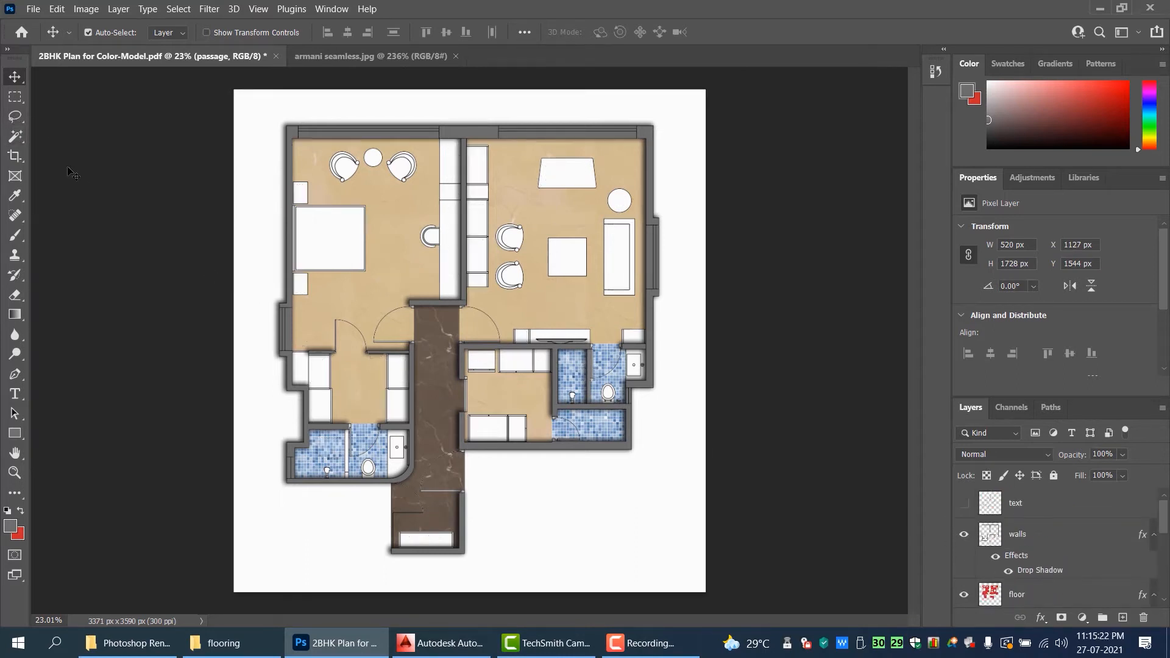
{"action": "left_click", "coordinate": [17, 136]}
{"action": "scroll", "coordinate": [1021, 486], "scroll_direction": "down", "scroll_amount": 1}
{"action": "scroll", "coordinate": [1031, 512], "scroll_direction": "down", "scroll_amount": 4}
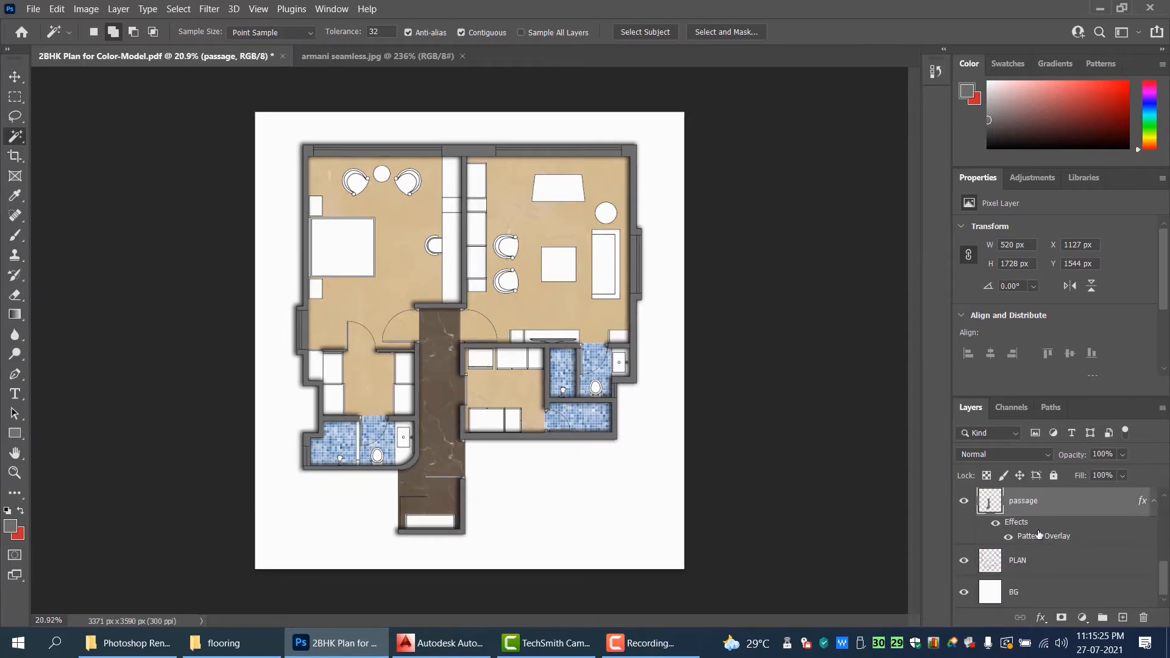
{"action": "left_click", "coordinate": [1035, 559]}
- Select the seat and backrest areas of the lower den armchair with the Magic Wand
{"action": "scroll", "coordinate": [460, 353], "scroll_direction": "up", "scroll_amount": 2}
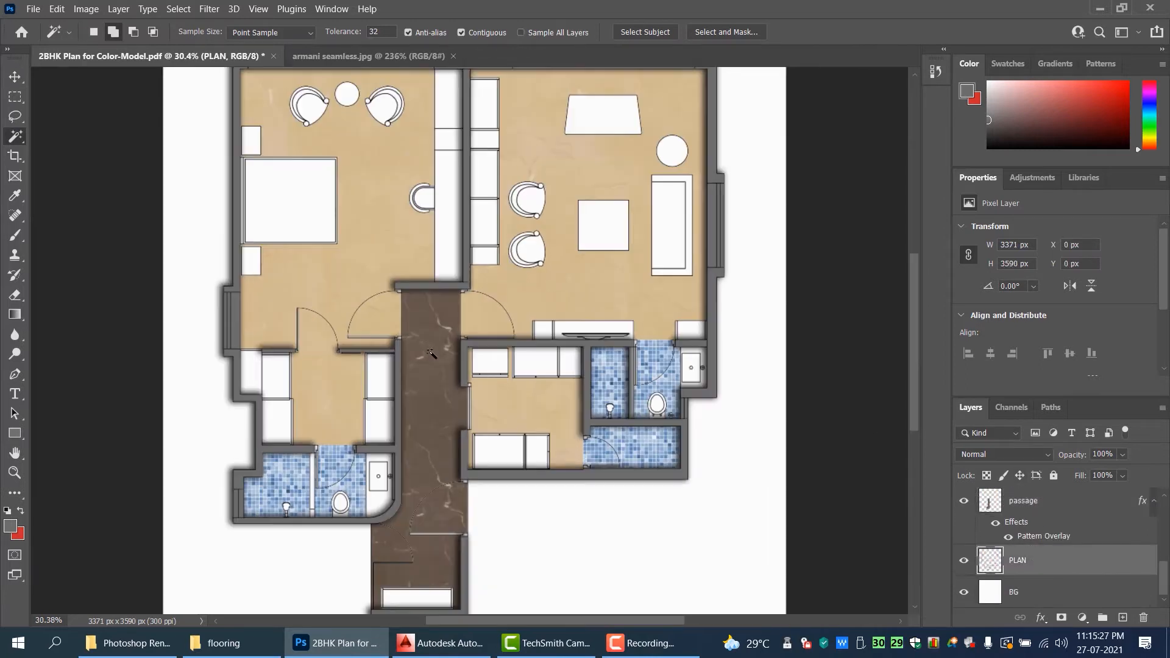
{"action": "left_click_drag", "start_coordinate": [511, 314], "coordinate": [604, 424]}
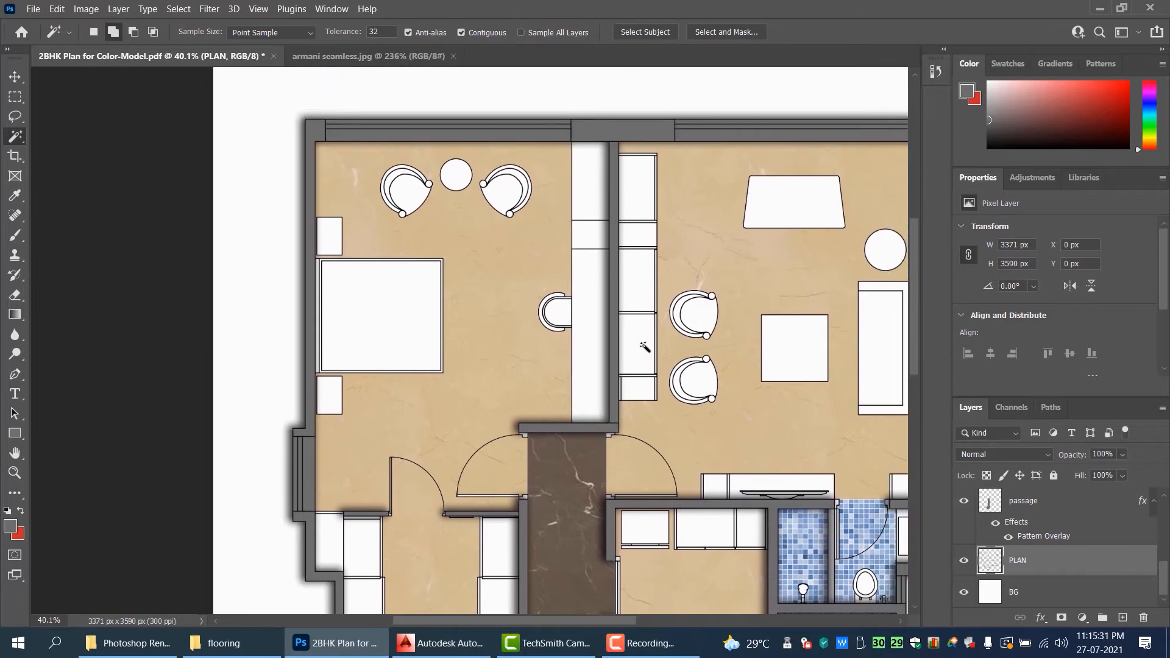
{"action": "scroll", "coordinate": [666, 339], "scroll_direction": "down", "scroll_amount": 1}
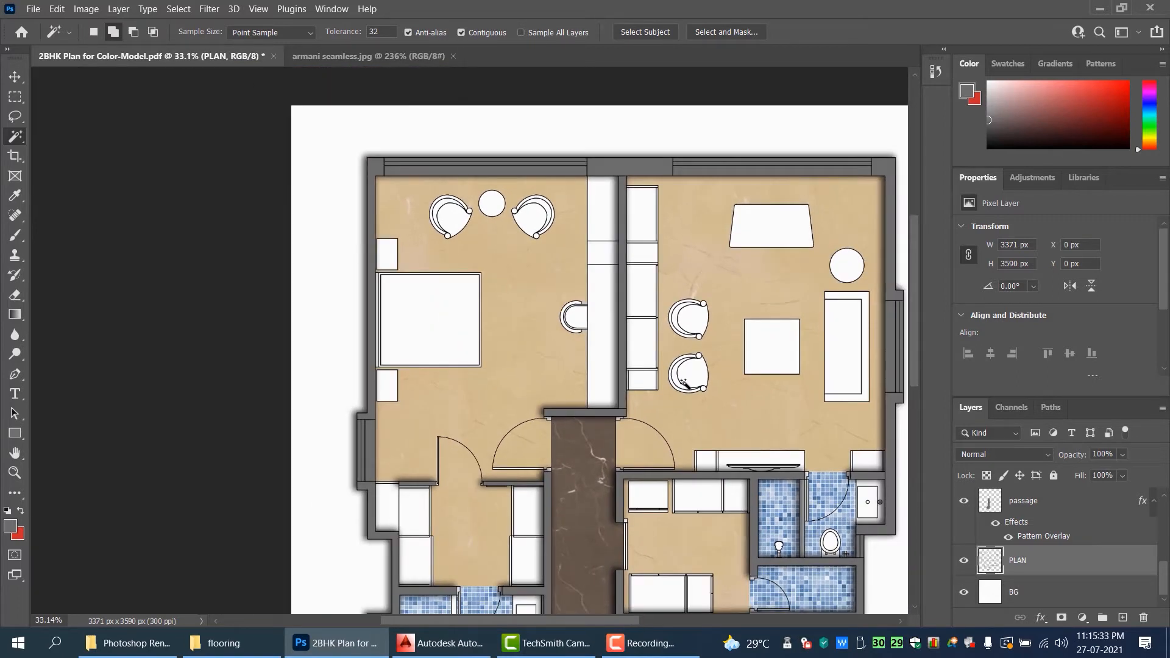
{"action": "scroll", "coordinate": [684, 381], "scroll_direction": "down", "scroll_amount": 1}
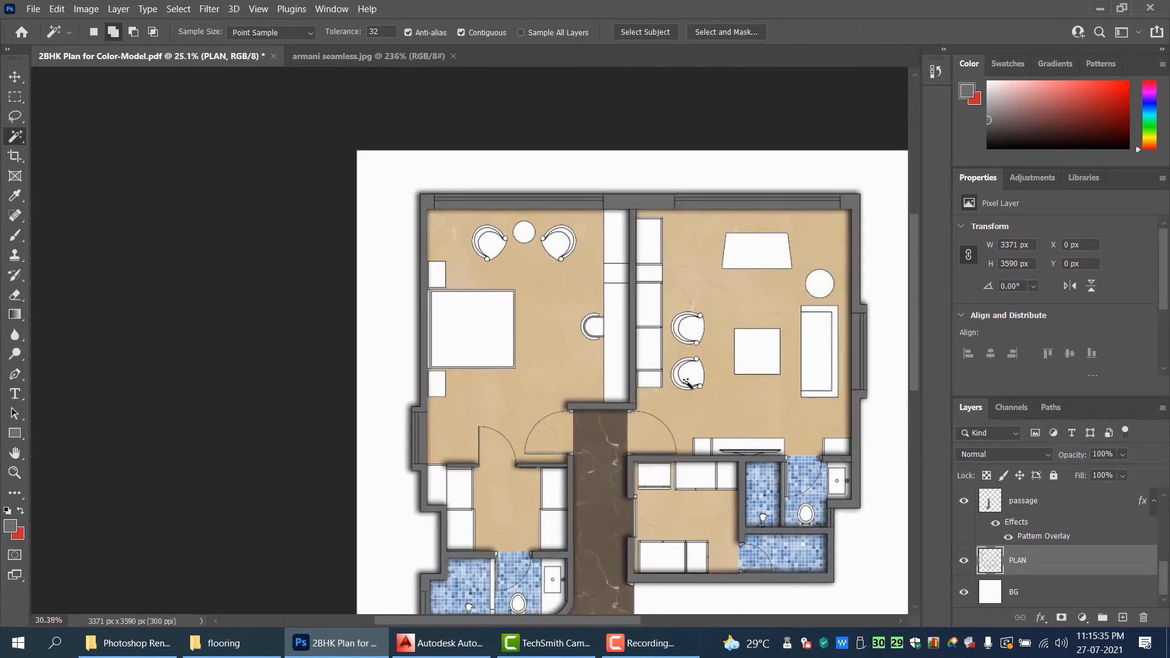
{"action": "scroll", "coordinate": [684, 381], "scroll_direction": "up", "scroll_amount": 3}
{"action": "scroll", "coordinate": [693, 372], "scroll_direction": "up", "scroll_amount": 2}
{"action": "left_click", "coordinate": [694, 372]}
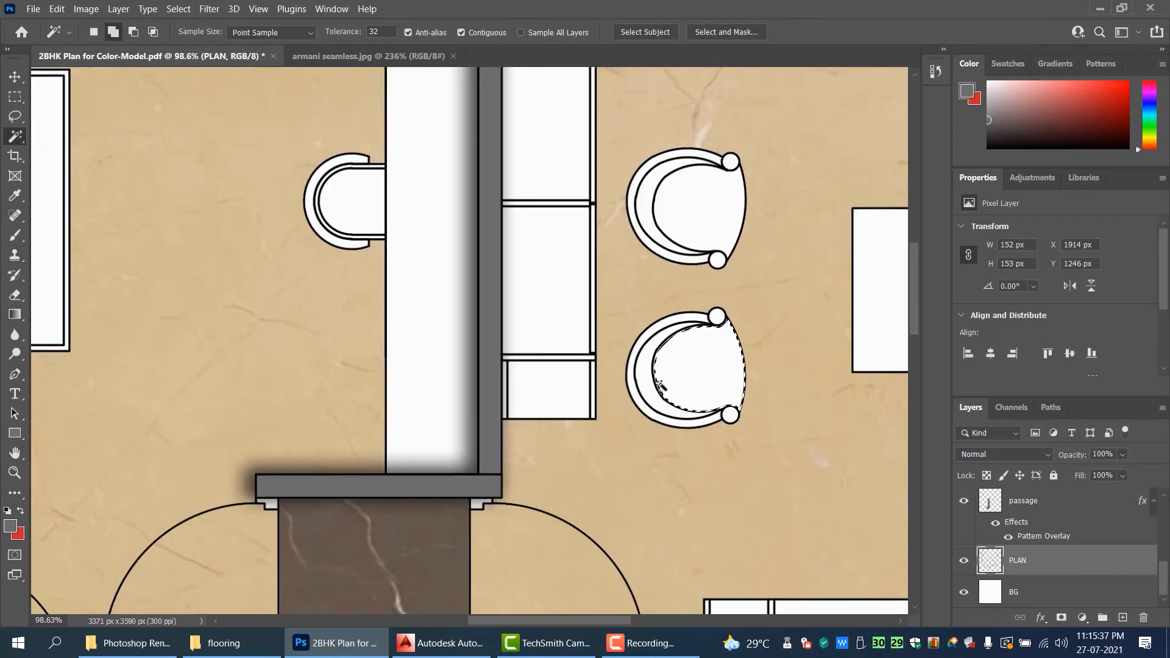
{"action": "scroll", "coordinate": [665, 344], "scroll_direction": "up", "scroll_amount": 1}
{"action": "left_click", "coordinate": [647, 381], "text": "shift"}
{"action": "left_click", "coordinate": [634, 390], "text": "shift"}
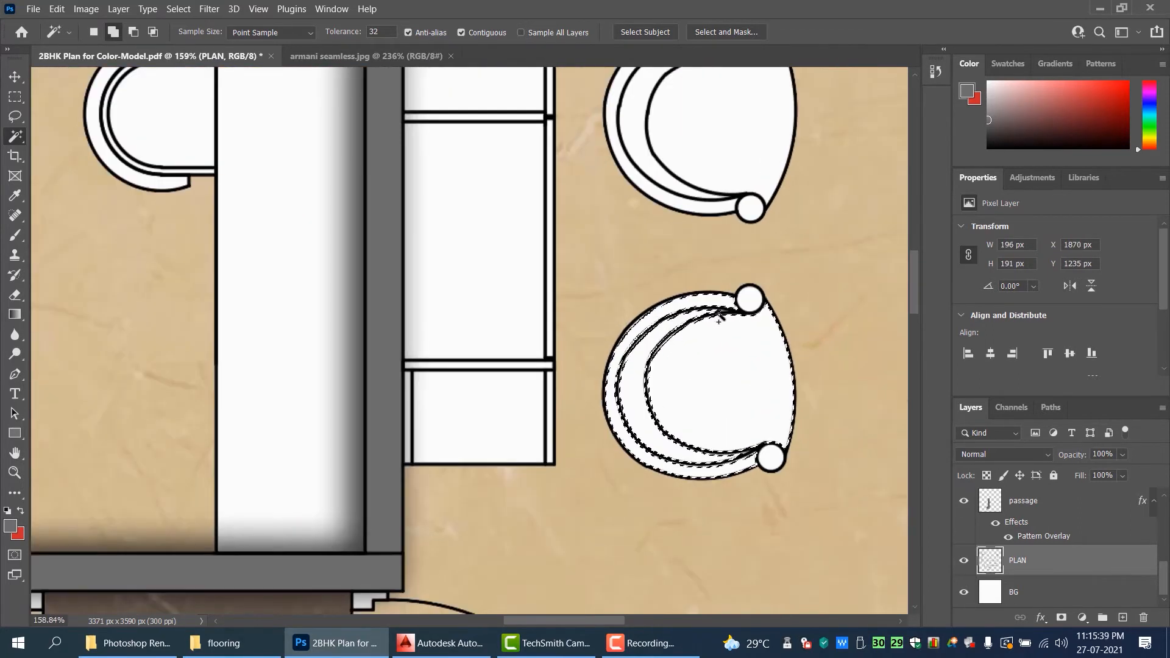
- Add the upper den armchair's areas to the selection, undoing the accidental storage unit pick
{"action": "left_click", "coordinate": [685, 178], "text": "shift"}
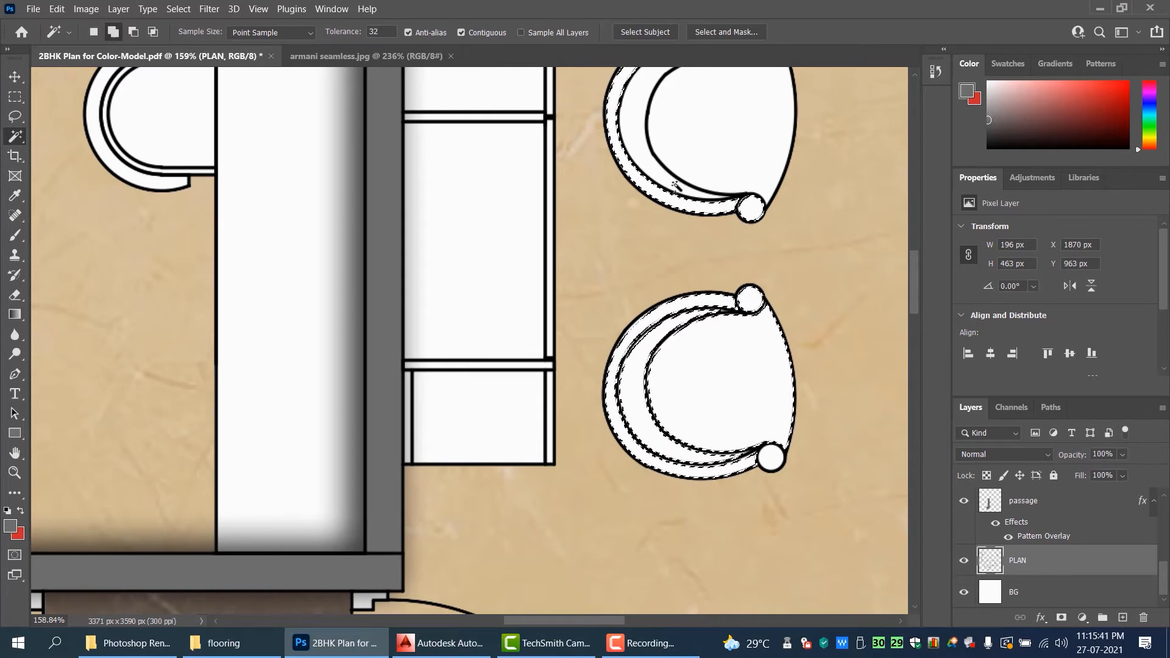
{"action": "left_click", "coordinate": [685, 178], "text": "shift"}
{"action": "scroll", "coordinate": [719, 246], "scroll_direction": "down", "scroll_amount": 1}
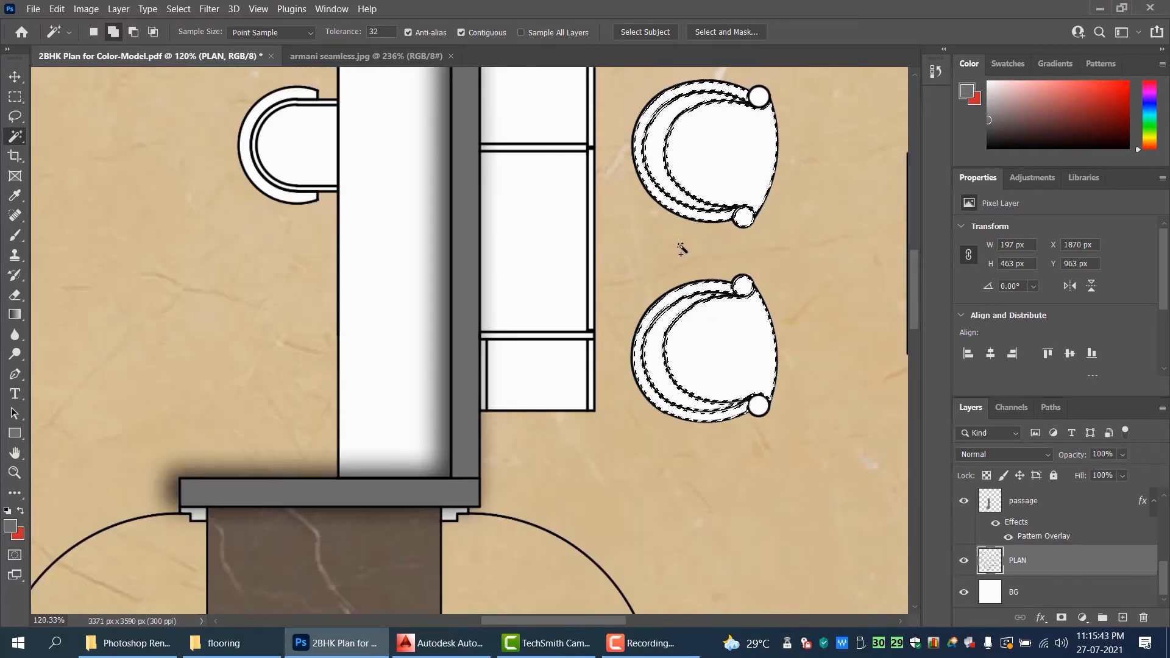
{"action": "key", "text": "ctrl+z"}
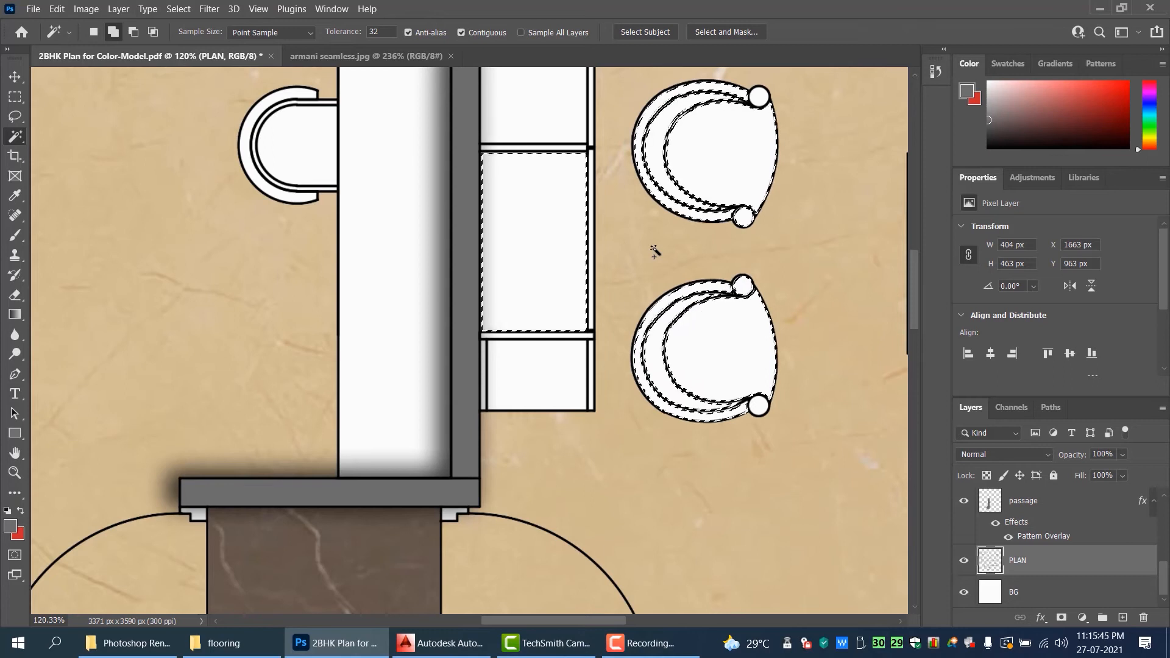
- Add the seat and backrest of the bedroom desk chair to the selection
{"action": "left_click_drag", "start_coordinate": [577, 210], "coordinate": [640, 254]}
{"action": "left_click", "coordinate": [413, 235], "text": "shift"}
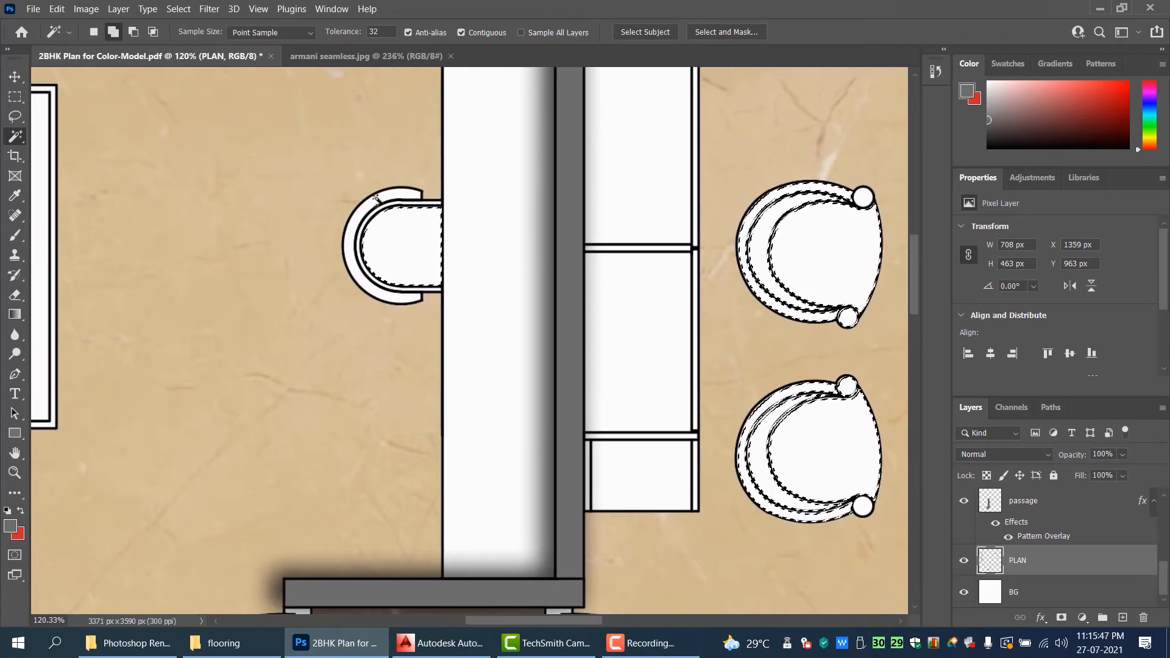
{"action": "scroll", "coordinate": [384, 205], "scroll_direction": "up", "scroll_amount": 3}
{"action": "left_click", "coordinate": [388, 190], "text": "shift"}
- Add the seat, backrest and armrest ends of the bedroom armchair to the right of the round table to the selection
{"action": "scroll", "coordinate": [483, 248], "scroll_direction": "down", "scroll_amount": 3}
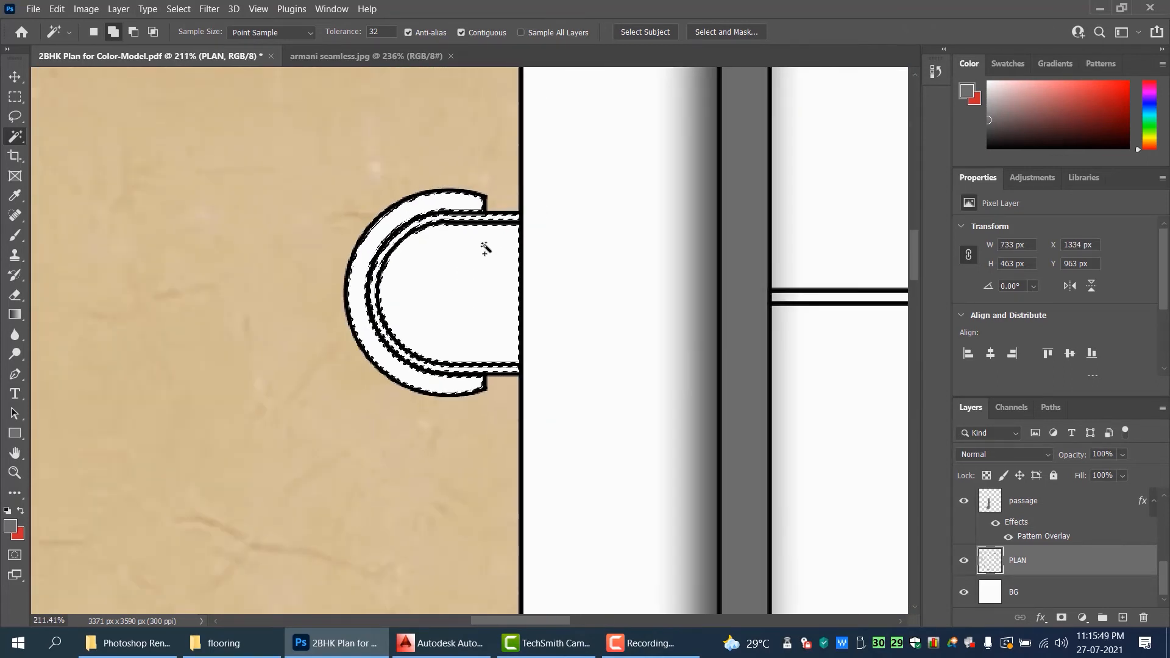
{"action": "scroll", "coordinate": [559, 296], "scroll_direction": "down", "scroll_amount": 3}
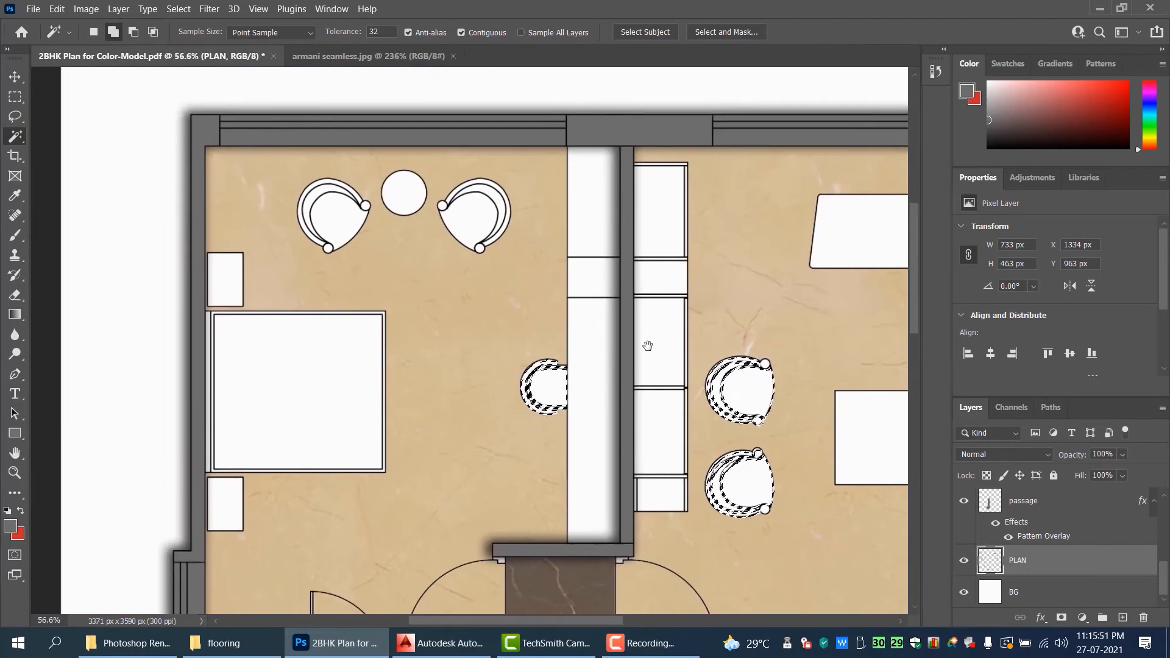
{"action": "scroll", "coordinate": [387, 271], "scroll_direction": "up", "scroll_amount": 1}
{"action": "scroll", "coordinate": [387, 271], "scroll_direction": "up", "scroll_amount": 3}
{"action": "left_click", "coordinate": [574, 259], "text": "shift"}
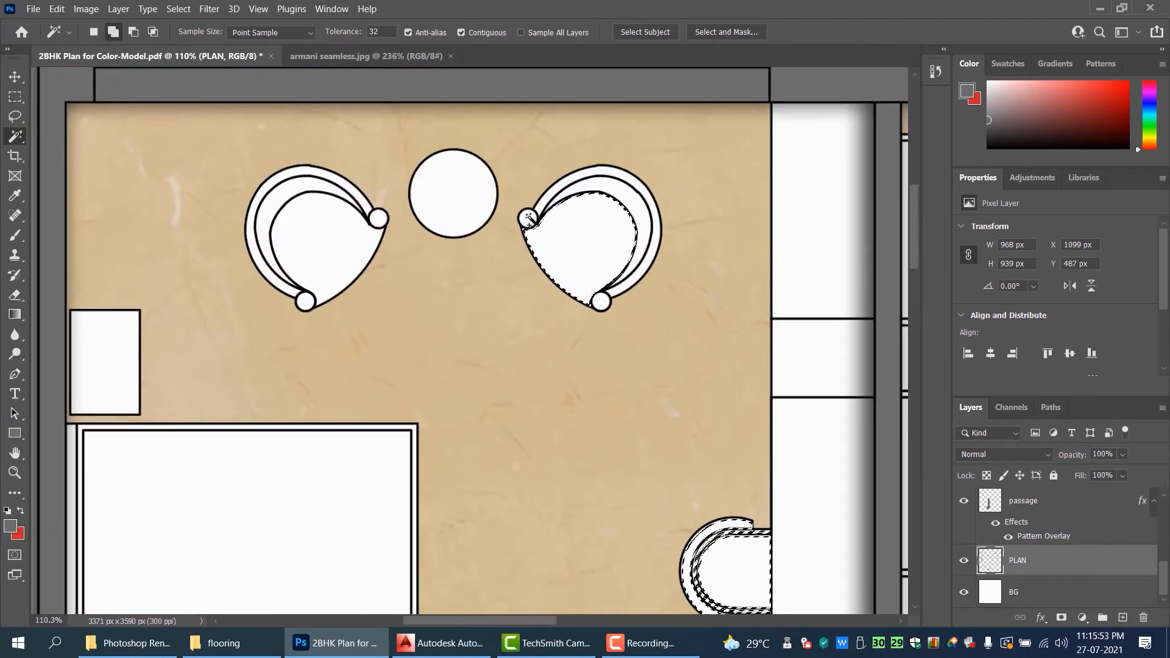
{"action": "left_click", "coordinate": [637, 247], "text": "shift"}
{"action": "scroll", "coordinate": [647, 251], "scroll_direction": "up", "scroll_amount": 3}
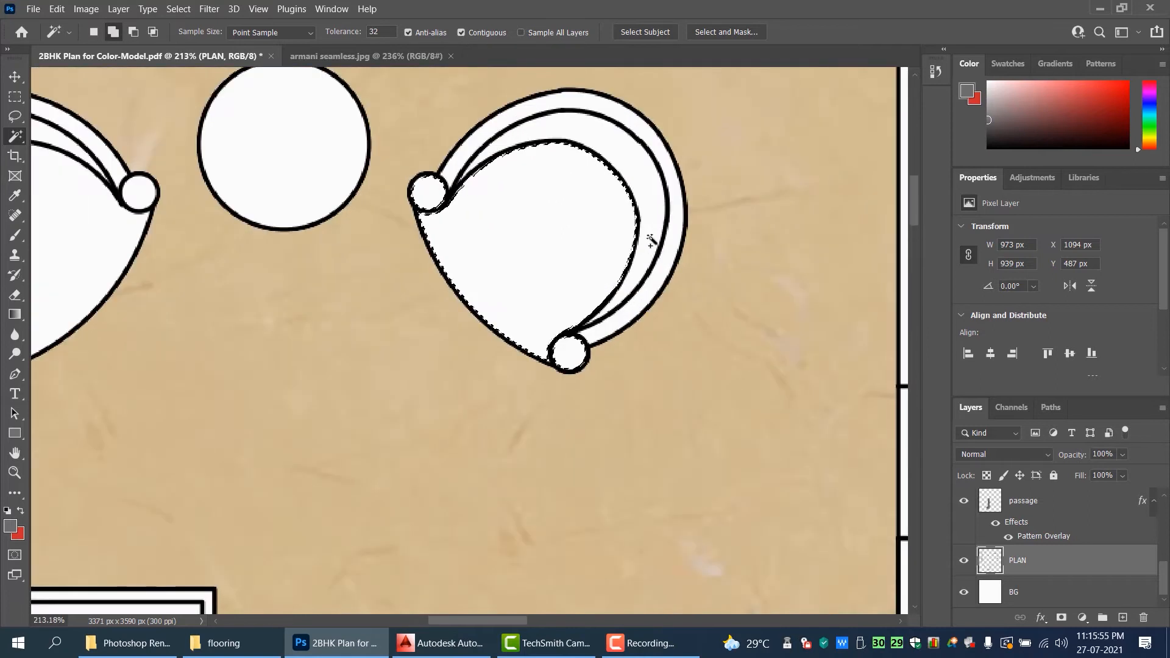
{"action": "left_click", "coordinate": [666, 256], "text": "shift"}
- Add all parts of the bedroom armchair to the left of the round table to the selection, undoing any stray pick
{"action": "scroll", "coordinate": [484, 225], "scroll_direction": "left", "scroll_amount": 5}
{"action": "scroll", "coordinate": [483, 225], "scroll_direction": "up", "scroll_amount": 1}
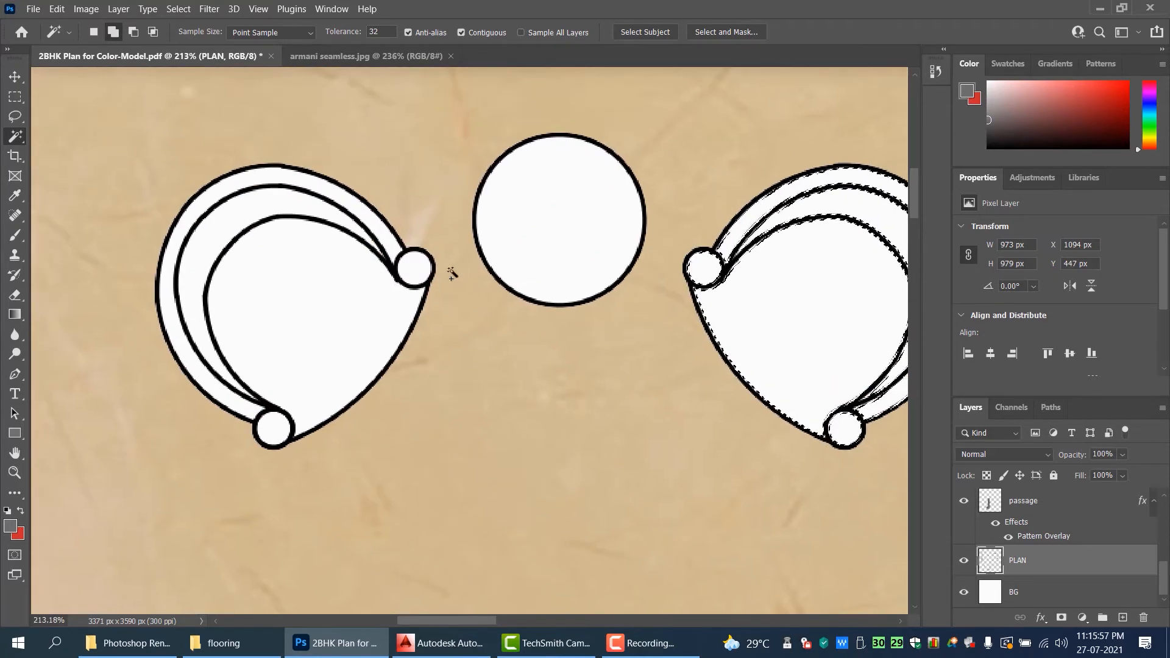
{"action": "left_click", "coordinate": [317, 215], "text": "shift"}
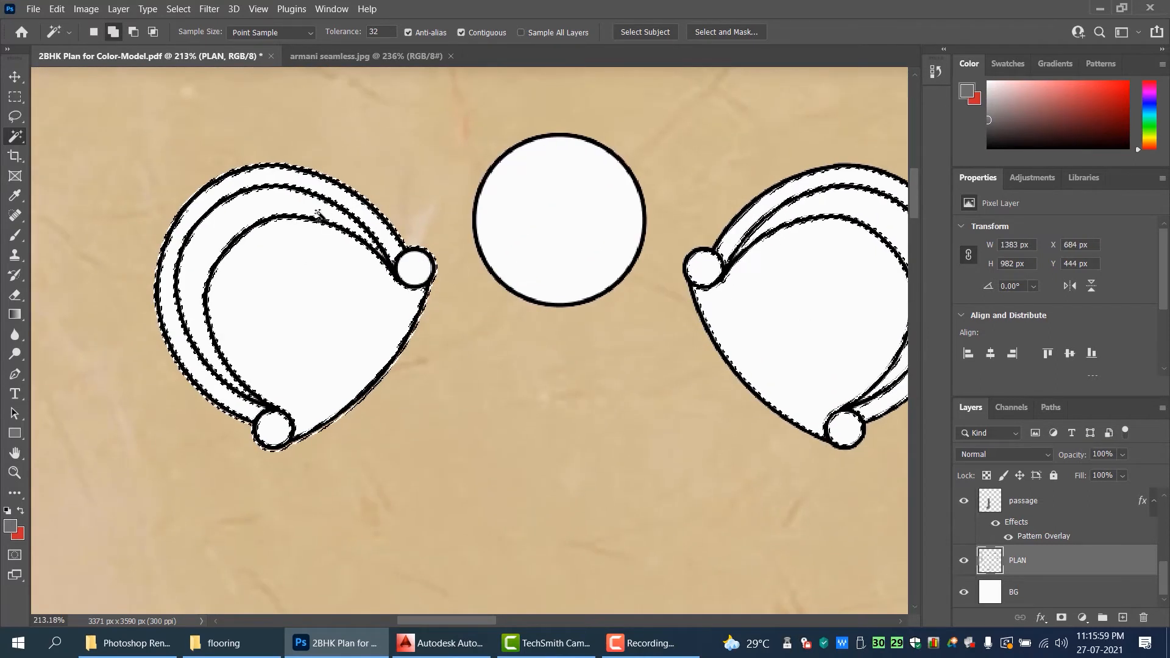
{"action": "key", "text": "ctrl+z"}
{"action": "left_click", "coordinate": [382, 227], "text": "shift"}
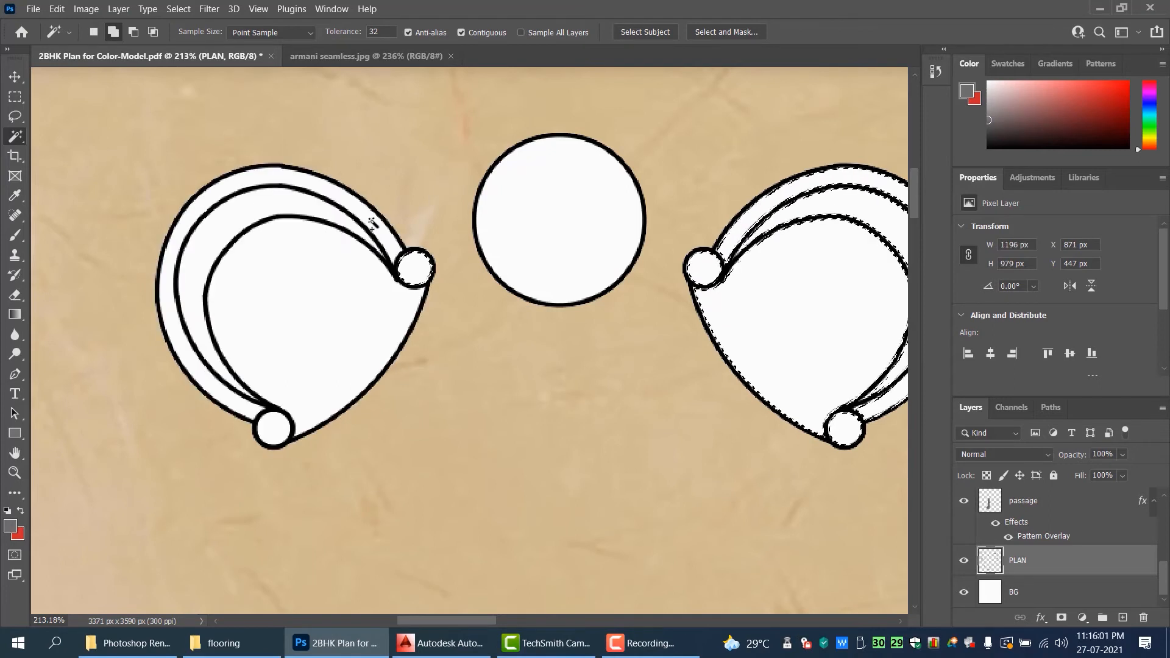
{"action": "left_click", "coordinate": [226, 234], "text": "shift"}
- Create a new layer above PLAN and name it chairs
{"action": "scroll", "coordinate": [462, 332], "scroll_direction": "down", "scroll_amount": 5}
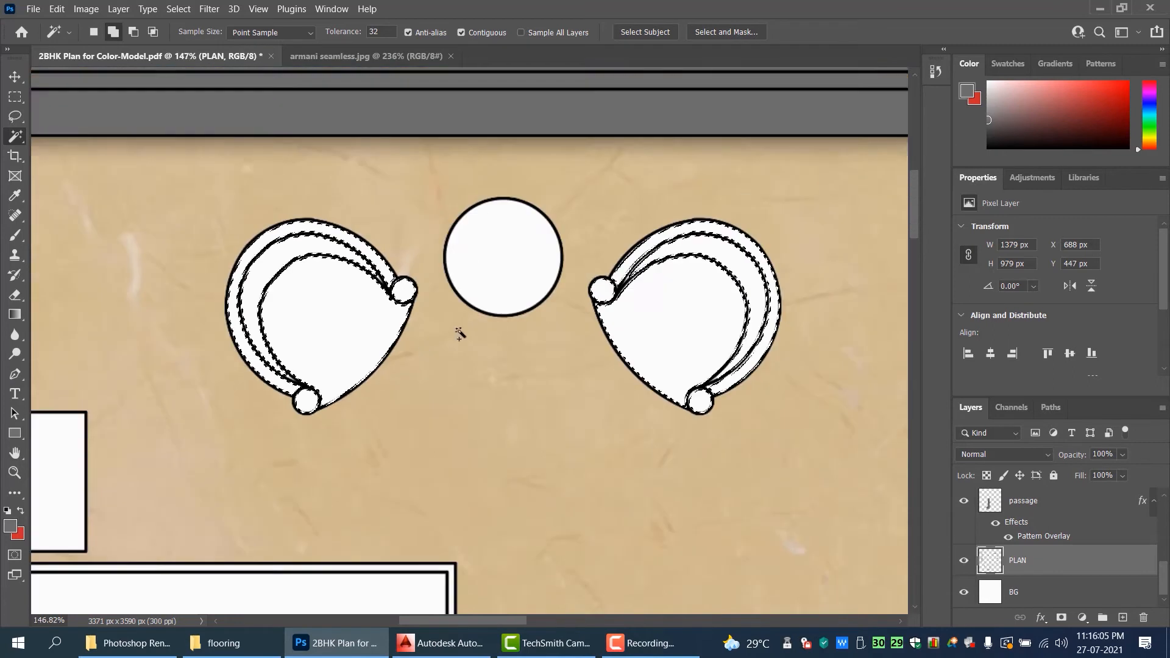
{"action": "scroll", "coordinate": [556, 327], "scroll_direction": "down", "scroll_amount": 4}
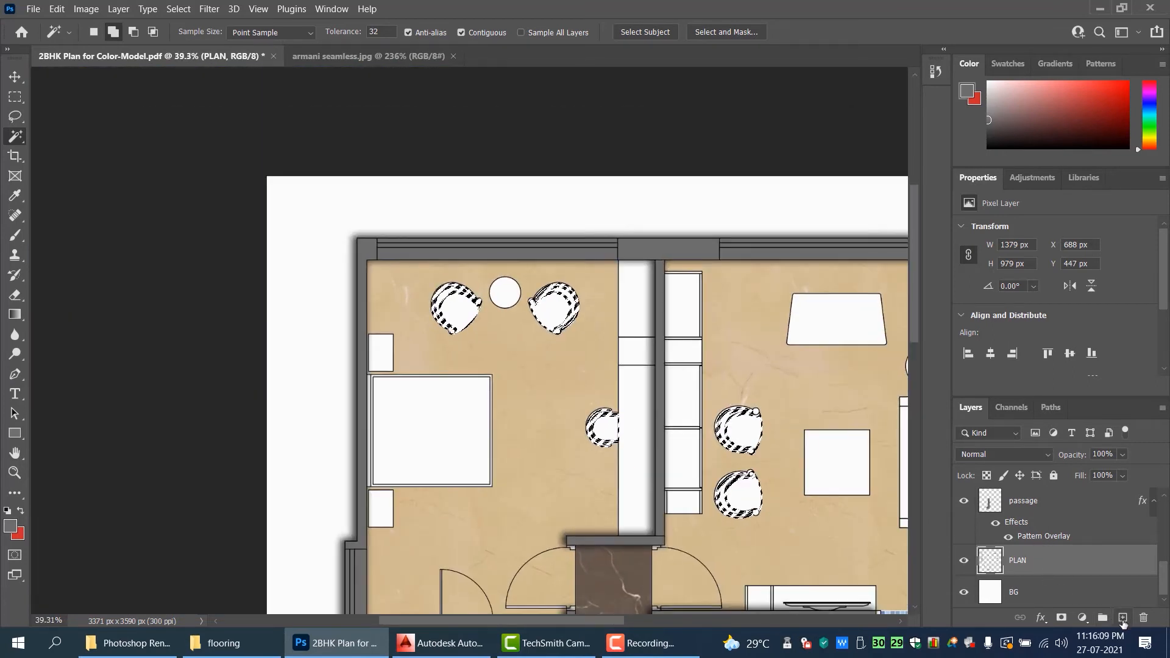
{"action": "left_click", "coordinate": [1123, 618]}
{"action": "double_click", "coordinate": [1036, 561]}
{"action": "type", "text": "chairs"}
{"action": "key", "text": "Return"}
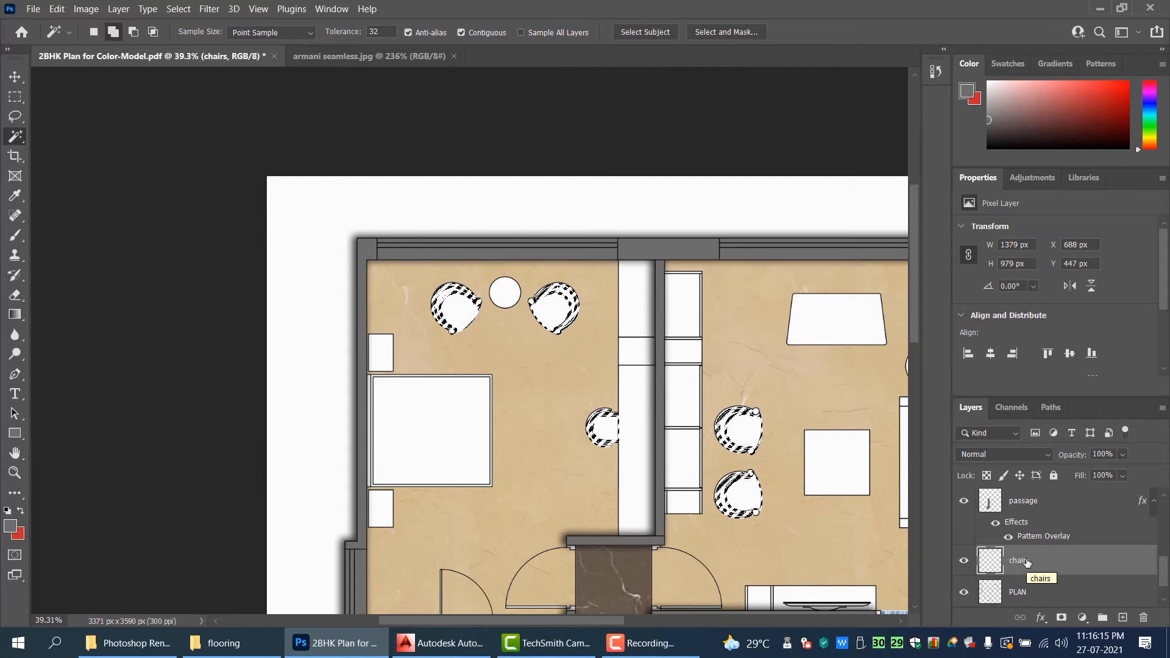
- Set the foreground color to blue 0231cc and fill the selected chairs with it on the chairs layer
{"action": "left_click", "coordinate": [10, 528]}
{"action": "left_click_drag", "start_coordinate": [596, 256], "coordinate": [595, 218]}
{"action": "type", "text": "1093c4"}
{"action": "mouse_move", "coordinate": [565, 174]}
{"action": "left_mouse_down"}
{"action": "mouse_move", "coordinate": [578, 243]}
{"action": "mouse_move", "coordinate": [588, 204]}
{"action": "left_mouse_up"}
{"action": "left_click", "coordinate": [550, 233]}
{"action": "type", "text": "0533c6"}
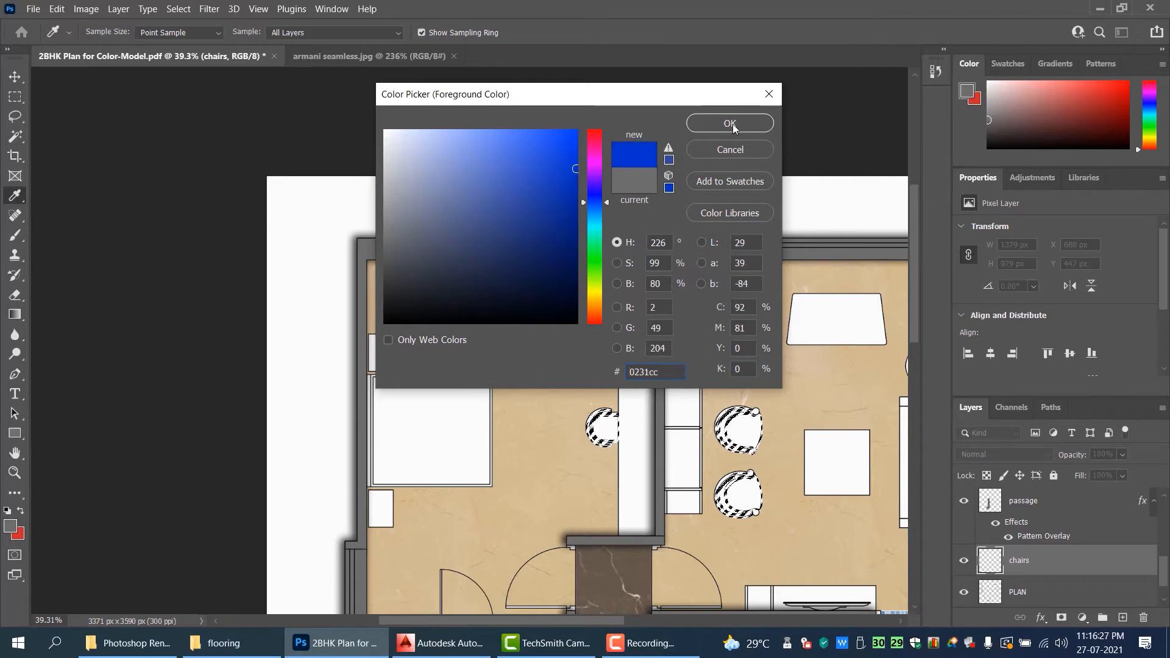
{"action": "left_click", "coordinate": [730, 124]}
{"action": "key", "text": "w"}
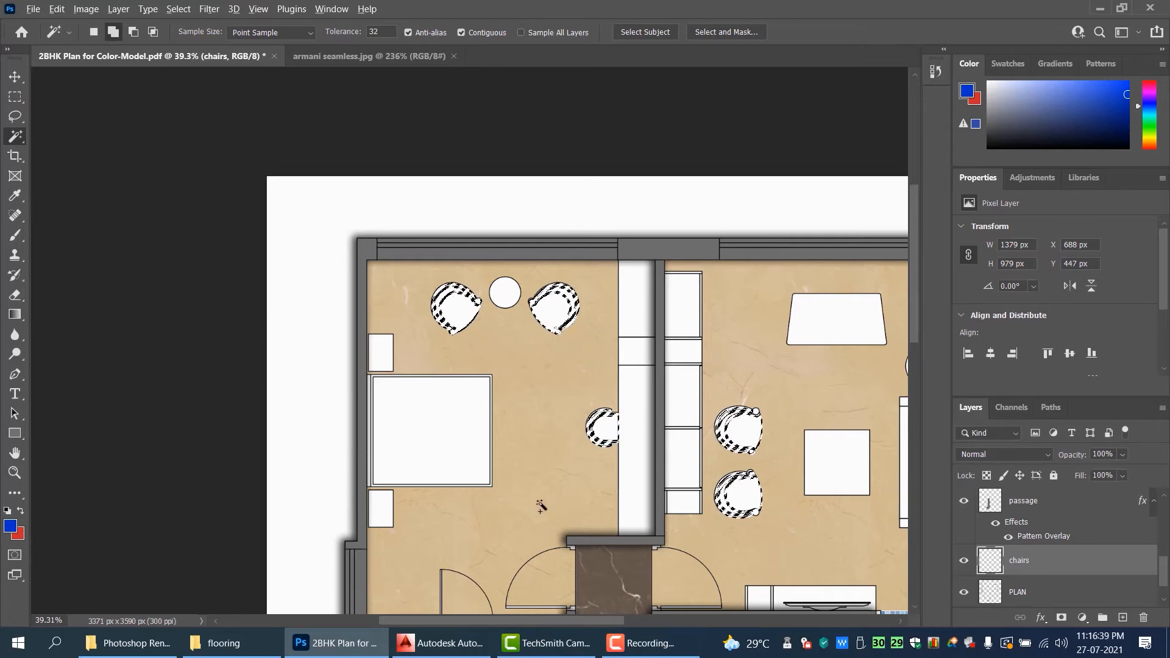
{"action": "key", "text": "alt+BackSpace"}
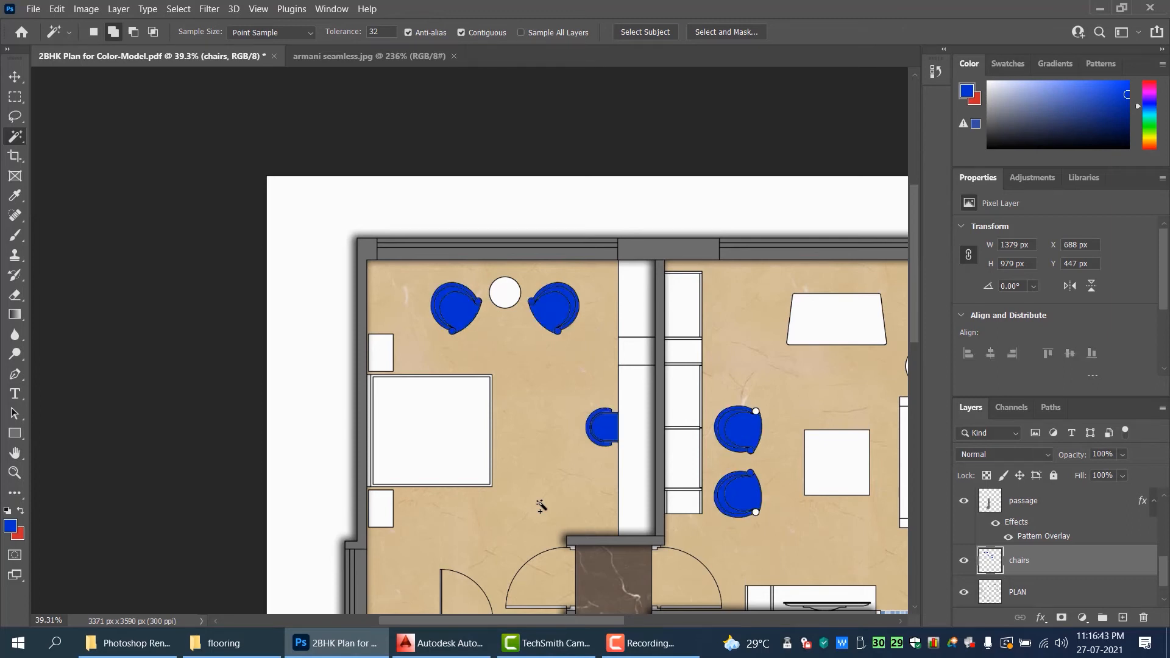
- Select the two white armrest circles of the den armchairs from PLAN, fill them blue on the chairs layer and deselect
{"action": "scroll", "coordinate": [790, 487], "scroll_direction": "up", "scroll_amount": 3}
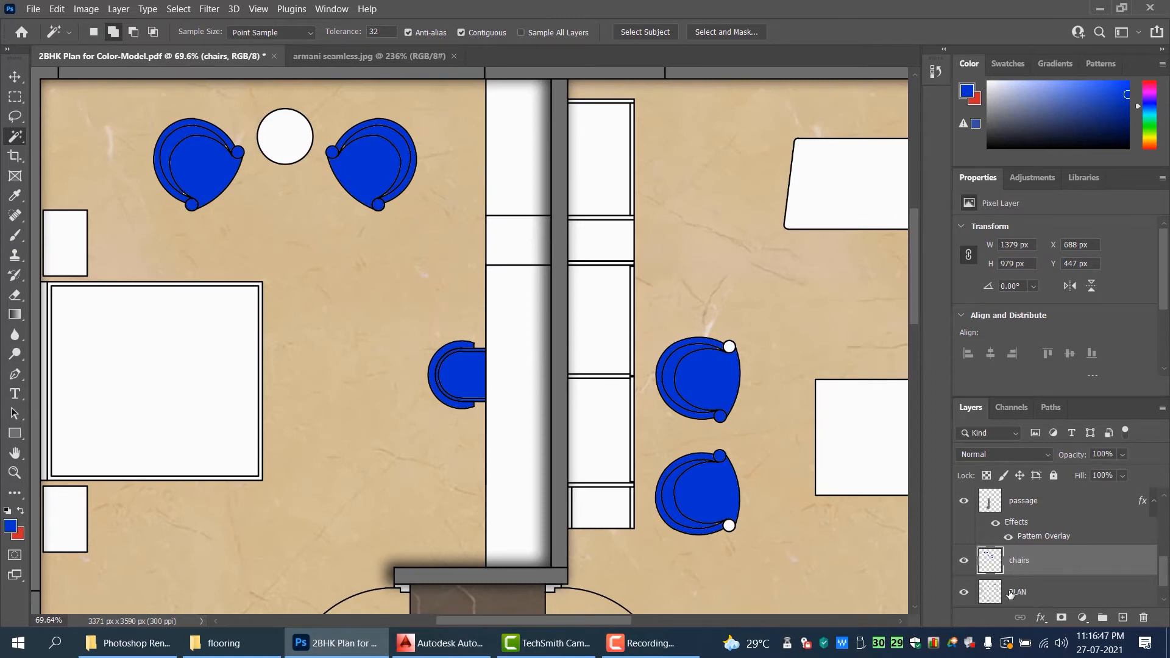
{"action": "left_click", "coordinate": [1026, 594]}
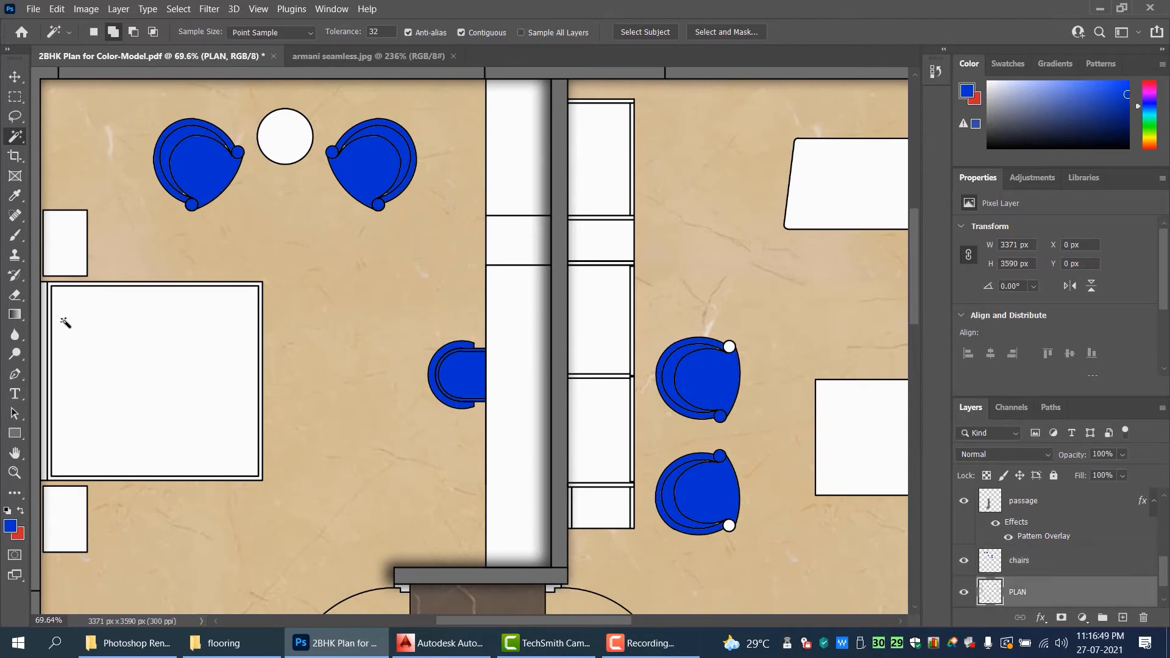
{"action": "left_click", "coordinate": [730, 525]}
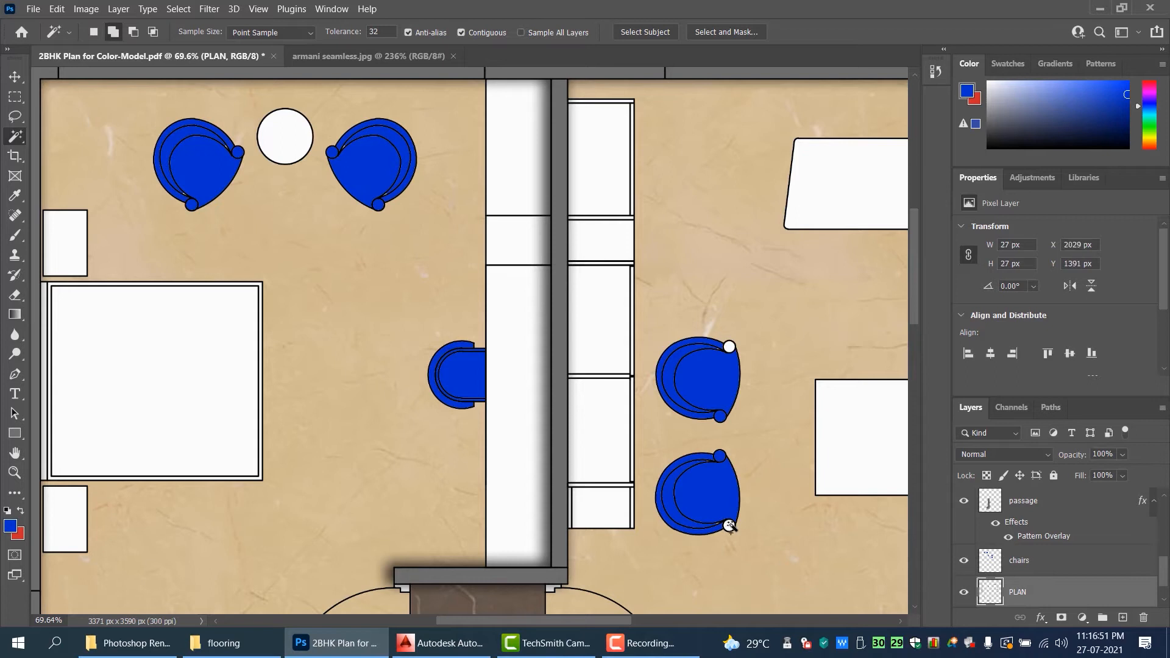
{"action": "left_click", "coordinate": [730, 346], "text": "shift"}
{"action": "left_click", "coordinate": [1029, 568]}
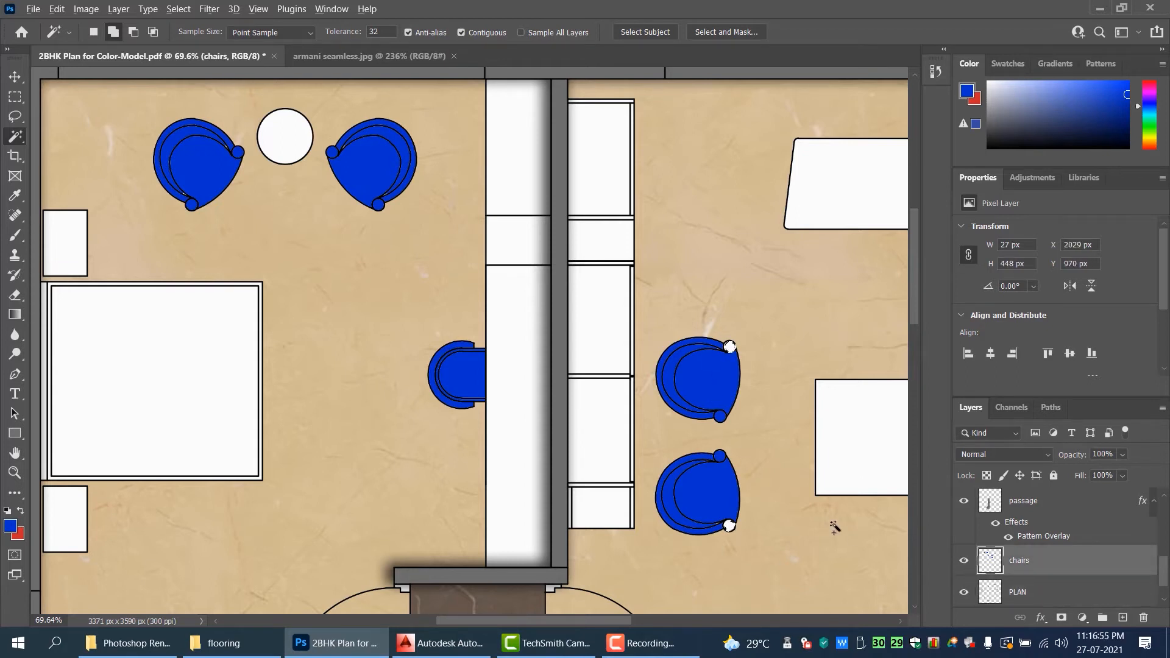
{"action": "key", "text": "ctrl+d"}
- Toggle the chairs layer off and on to compare the plan with and without the blue fill
{"action": "scroll", "coordinate": [744, 449], "scroll_direction": "down", "scroll_amount": 3}
{"action": "scroll", "coordinate": [767, 442], "scroll_direction": "up", "scroll_amount": 2}
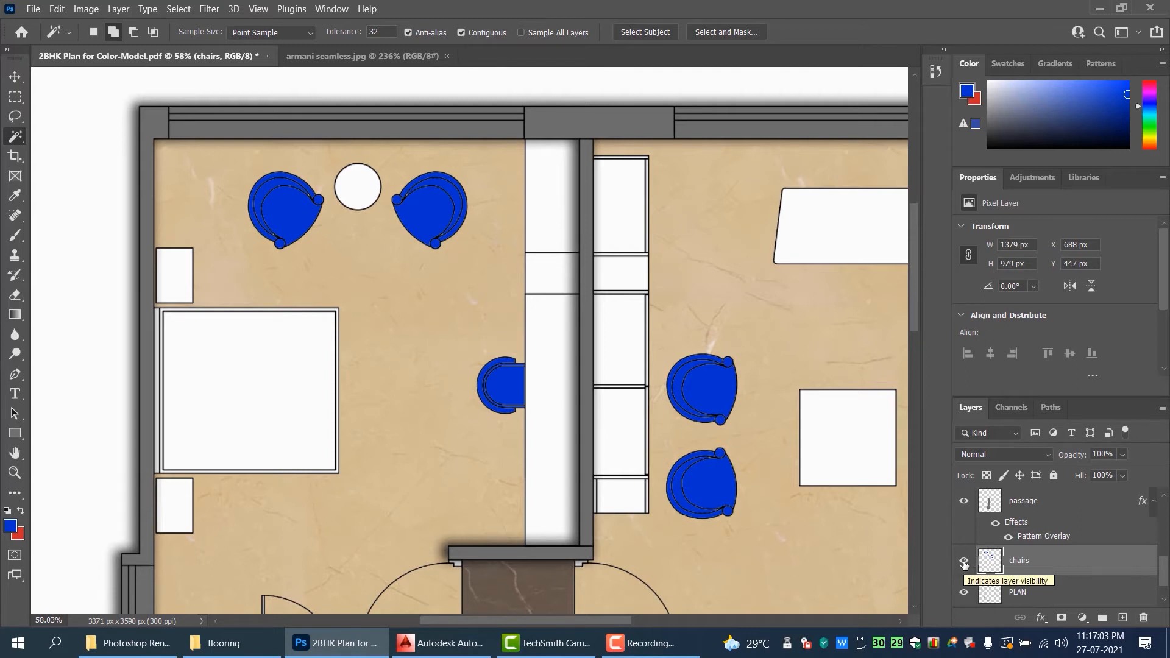
{"action": "left_click", "coordinate": [964, 561]}
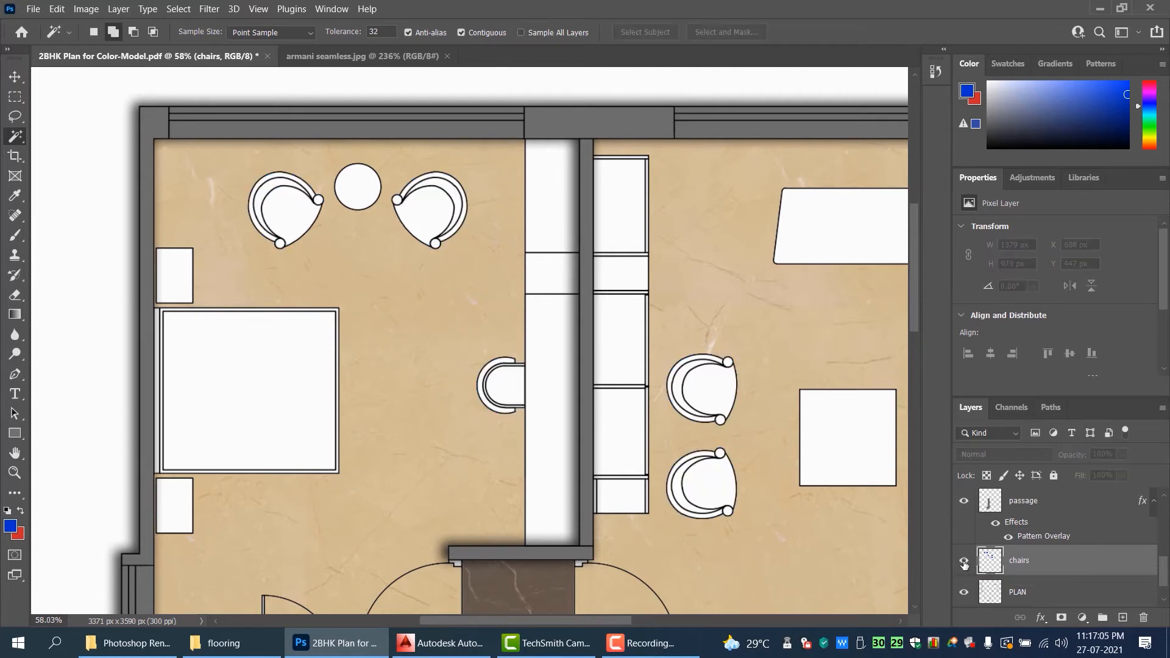
{"action": "left_click", "coordinate": [964, 561]}
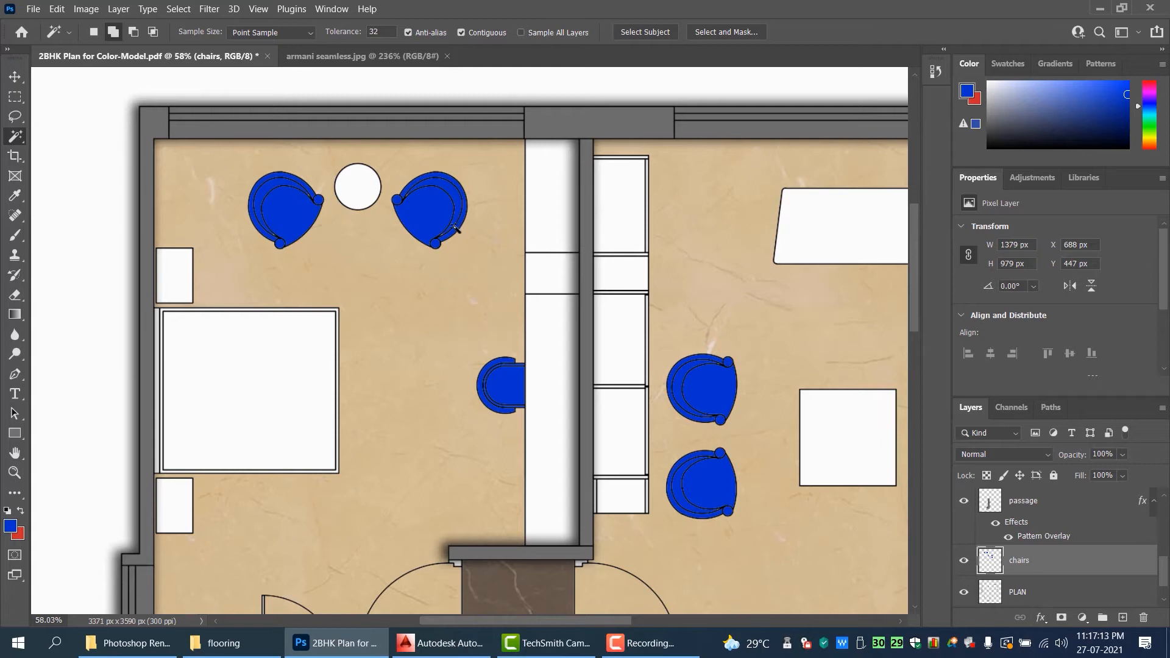
- Add Gaussian noise to the blue chairs on the chairs layer with an amount of 24.43%
{"action": "left_click", "coordinate": [14, 78]}
{"action": "scroll", "coordinate": [463, 241], "scroll_direction": "down", "scroll_amount": 5}
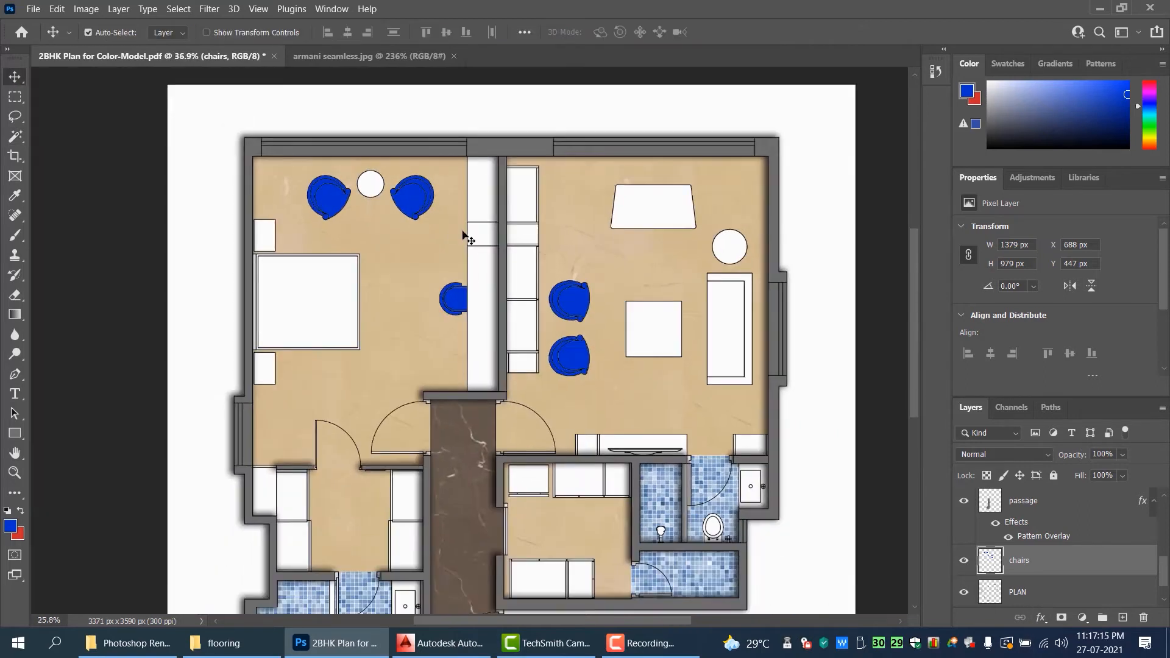
{"action": "scroll", "coordinate": [390, 207], "scroll_direction": "up", "scroll_amount": 4}
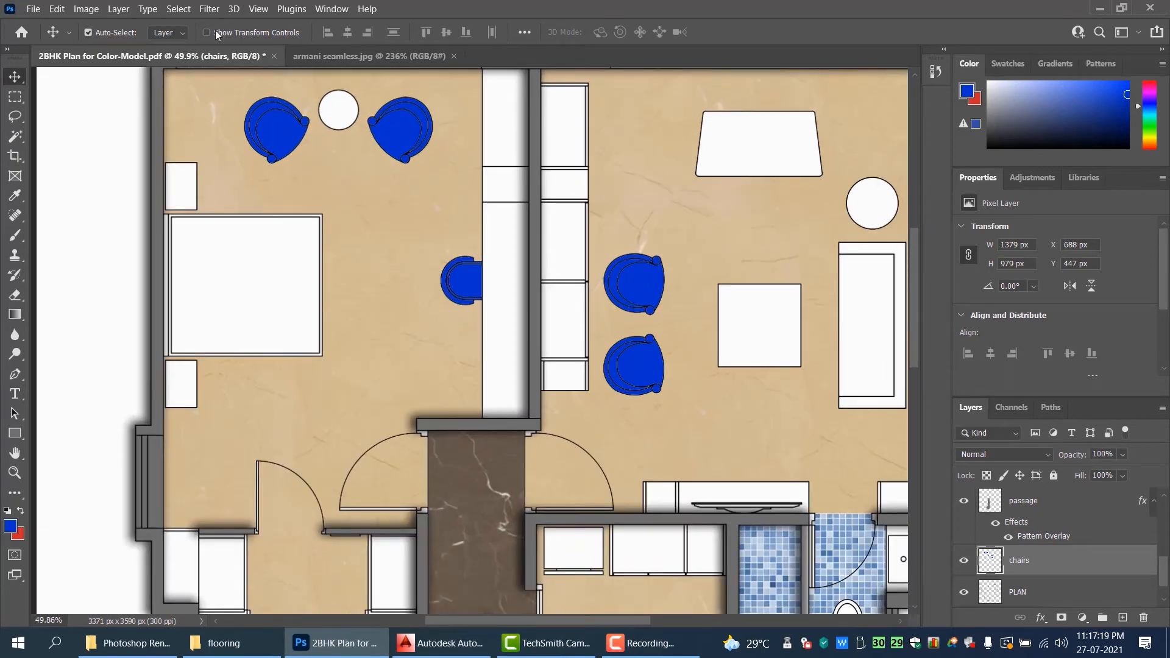
{"action": "left_click", "coordinate": [213, 12]}
{"action": "mouse_move", "coordinate": [272, 178]}
{"action": "mouse_move", "coordinate": [295, 235]}
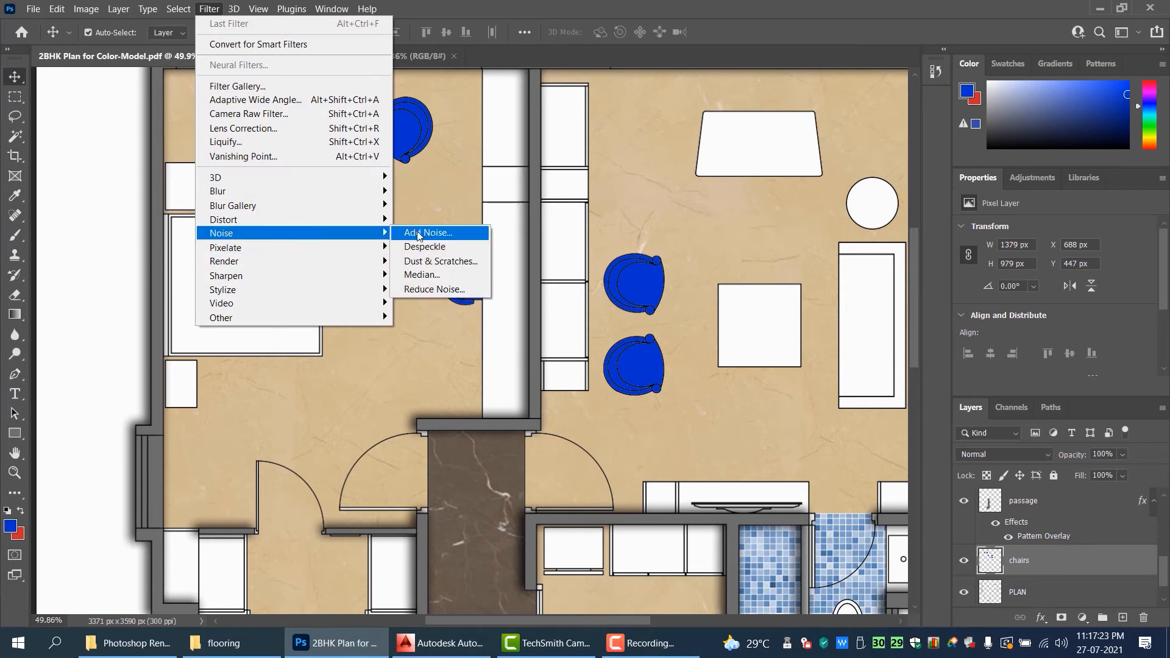
{"action": "left_click", "coordinate": [425, 234]}
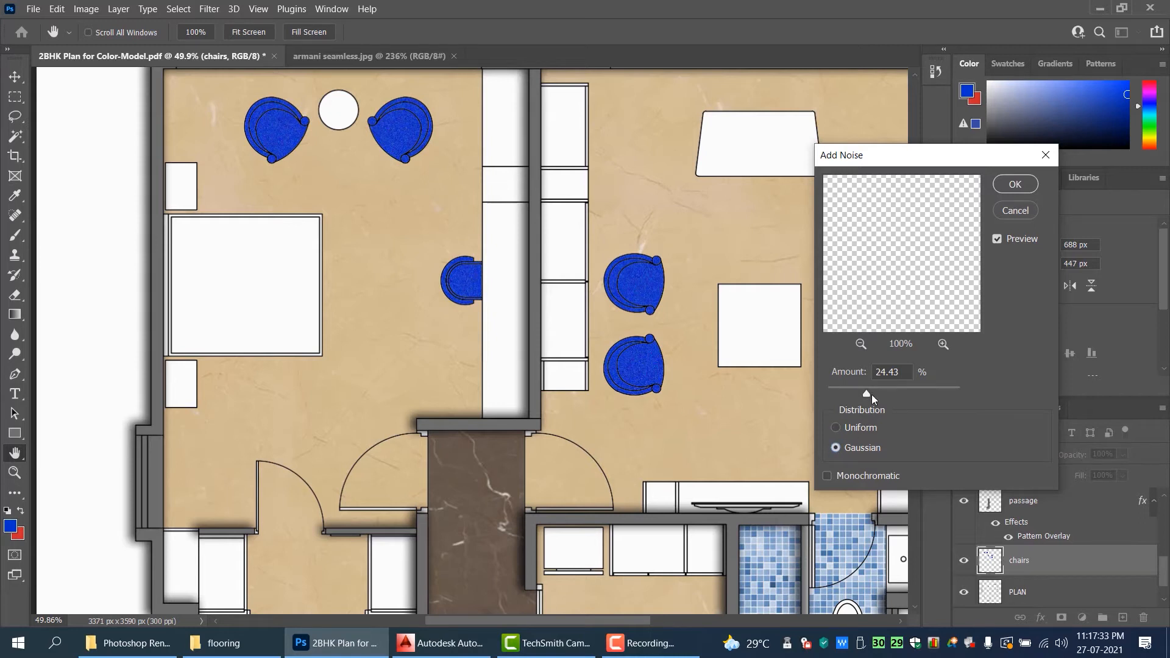
{"action": "left_click", "coordinate": [1019, 185]}
{"action": "key", "text": "v"}
- Examine the noise texture on the blue chairs up close and against the whole floor plan
{"action": "scroll", "coordinate": [749, 305], "scroll_direction": "down", "scroll_amount": 5}
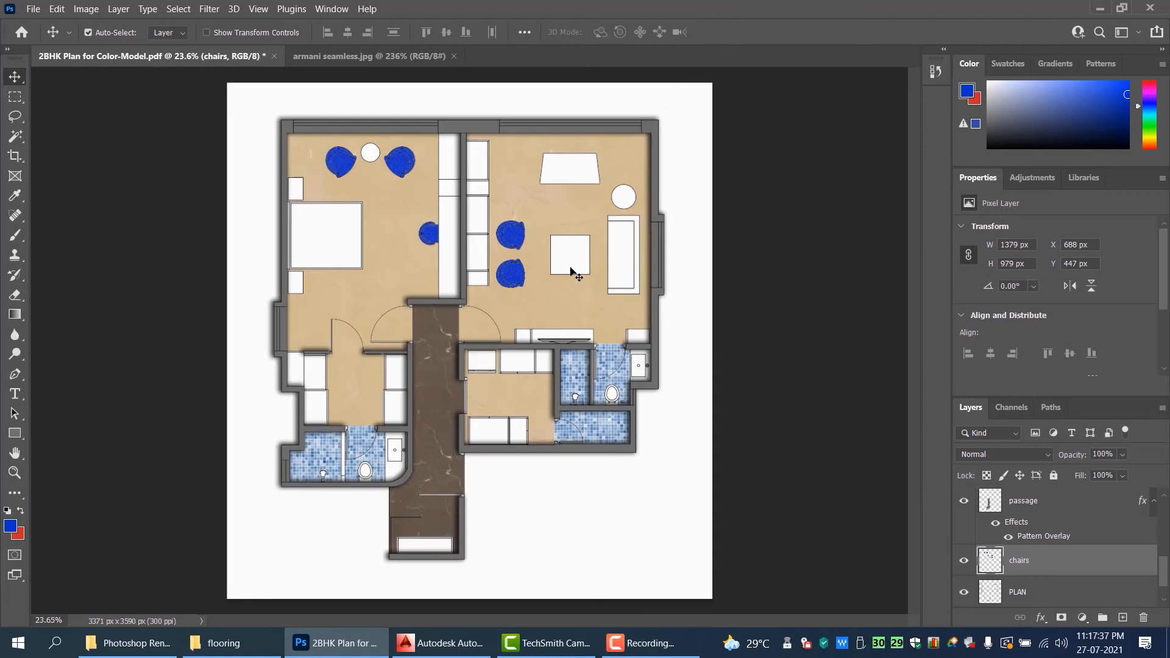
{"action": "scroll", "coordinate": [487, 238], "scroll_direction": "up", "scroll_amount": 3}
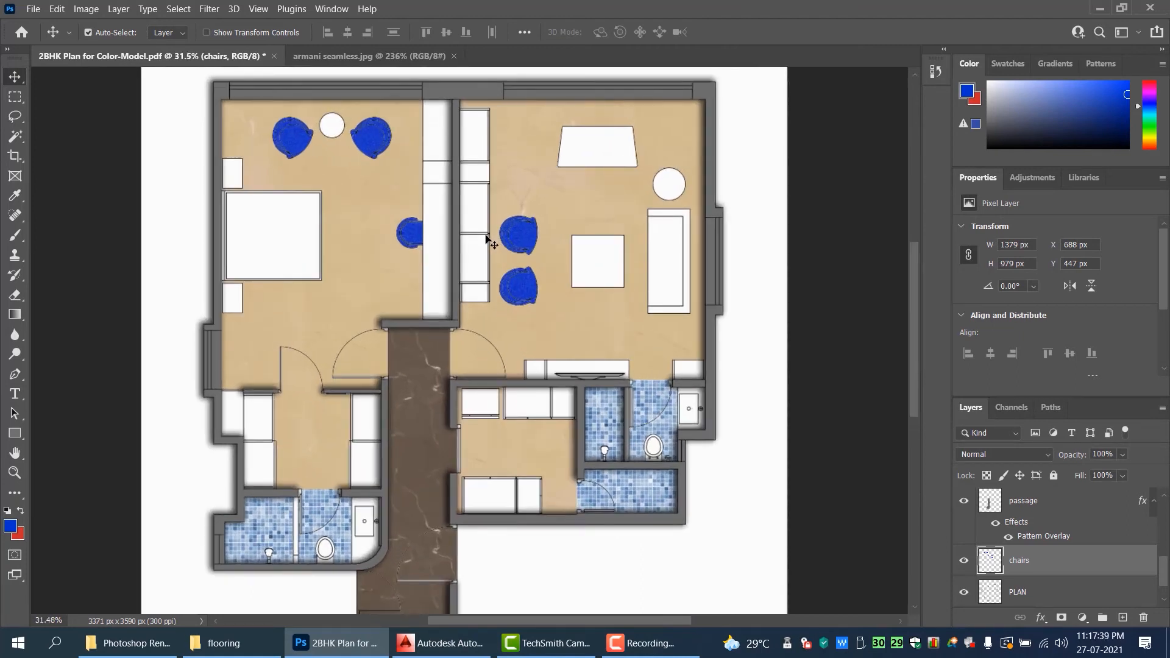
{"action": "scroll", "coordinate": [488, 239], "scroll_direction": "up", "scroll_amount": 2}
{"action": "scroll", "coordinate": [494, 245], "scroll_direction": "up", "scroll_amount": 2}
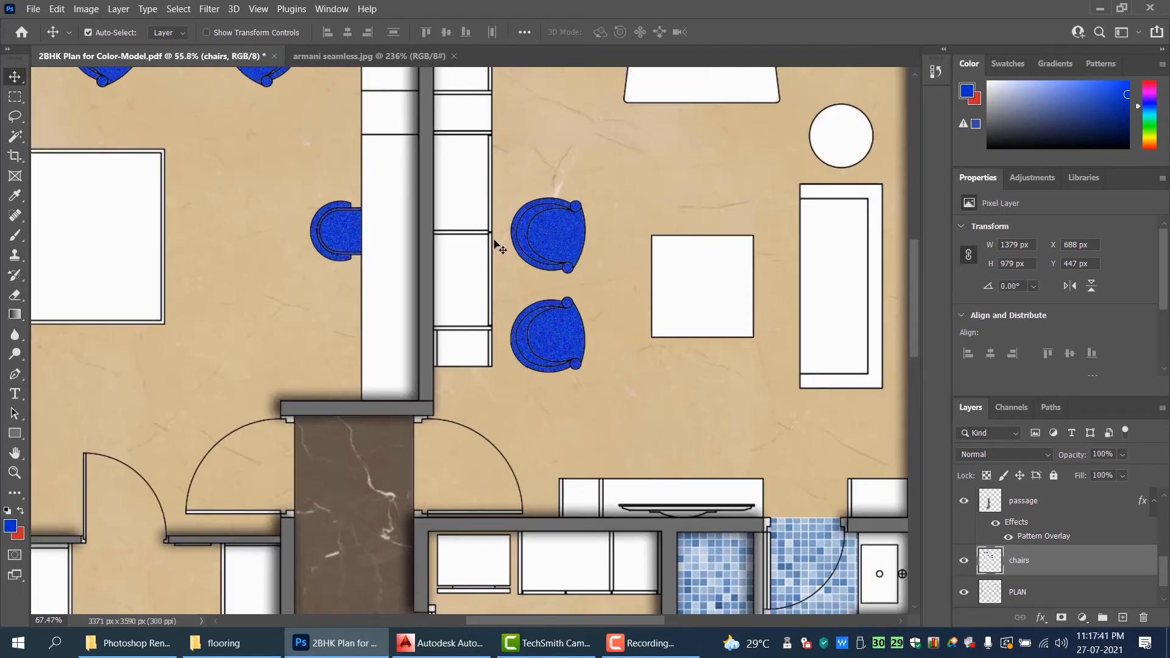
{"action": "scroll", "coordinate": [495, 245], "scroll_direction": "up", "scroll_amount": 3}
{"action": "scroll", "coordinate": [506, 279], "scroll_direction": "down", "scroll_amount": 6}
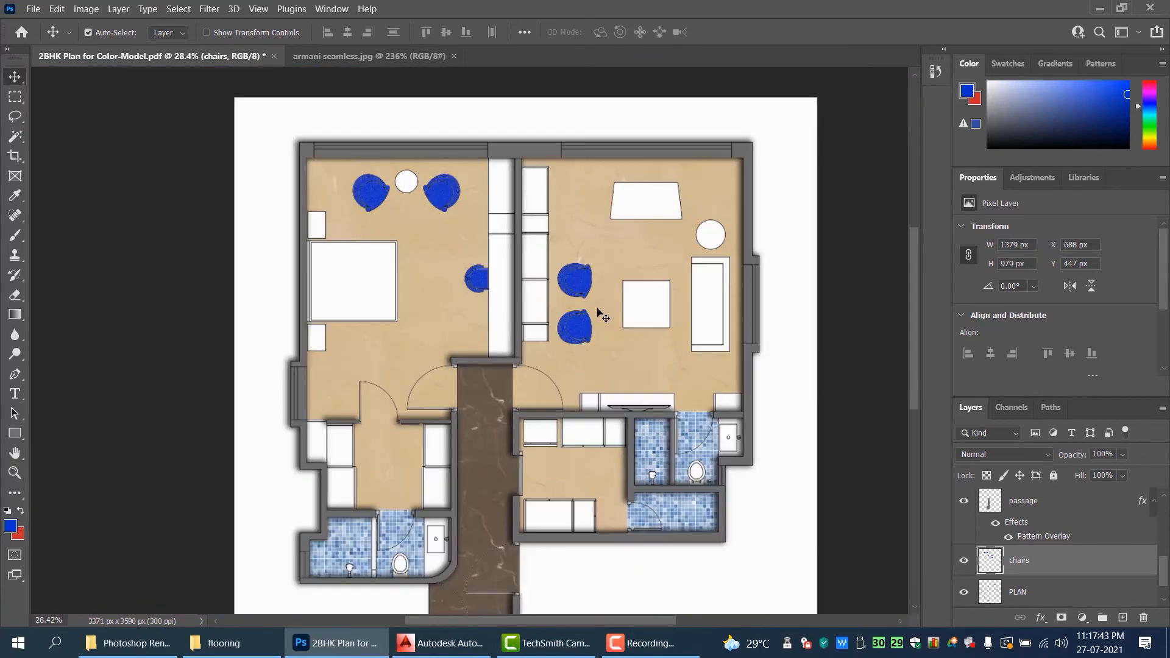
{"action": "scroll", "coordinate": [604, 317], "scroll_direction": "down", "scroll_amount": 1}
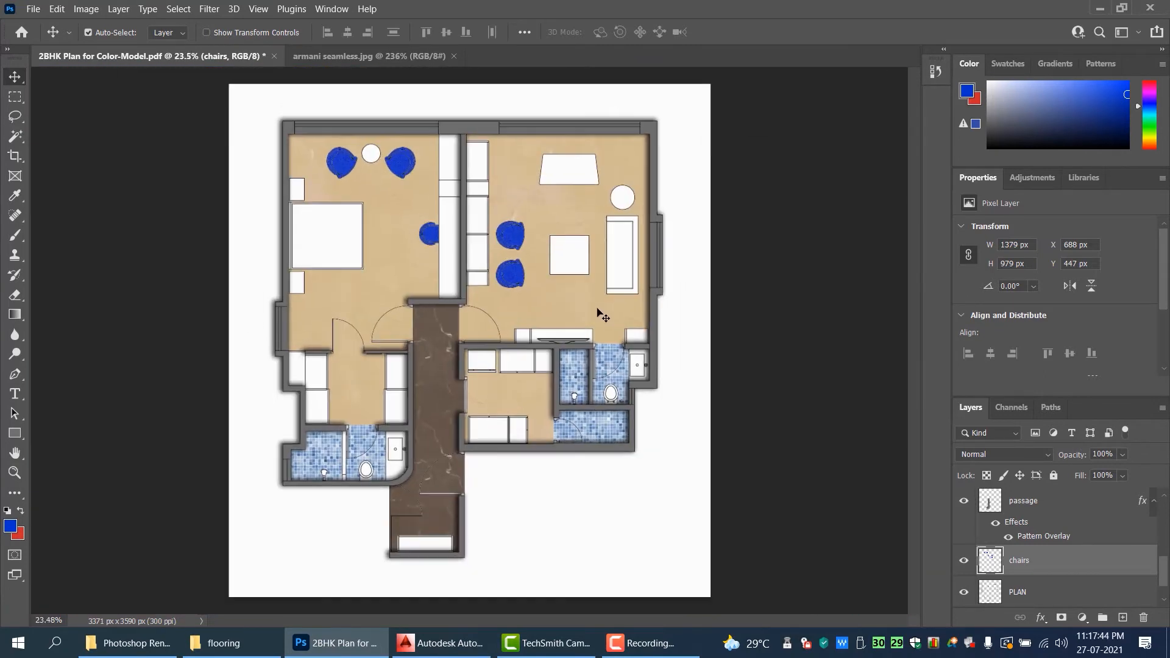
- Show the text layer's furniture labels and make PLAN the active layer for Magic Wand selection
{"action": "left_click", "coordinate": [15, 136]}
{"action": "scroll", "coordinate": [322, 263], "scroll_direction": "up", "scroll_amount": 1}
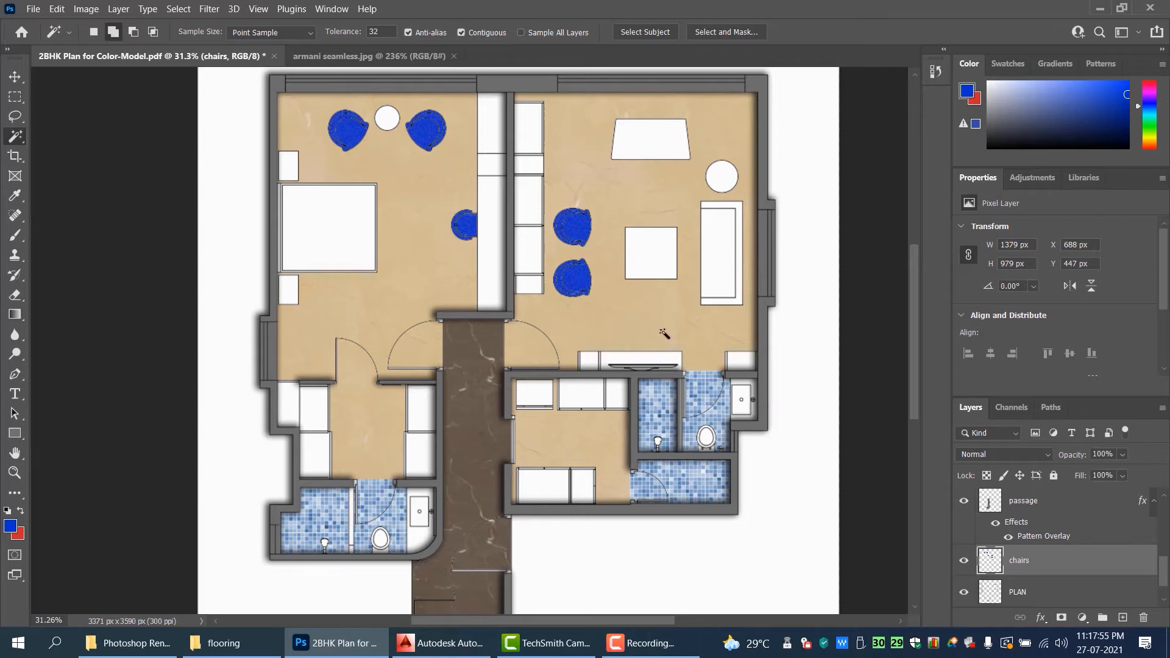
{"action": "scroll", "coordinate": [1046, 519], "scroll_direction": "up", "scroll_amount": 3}
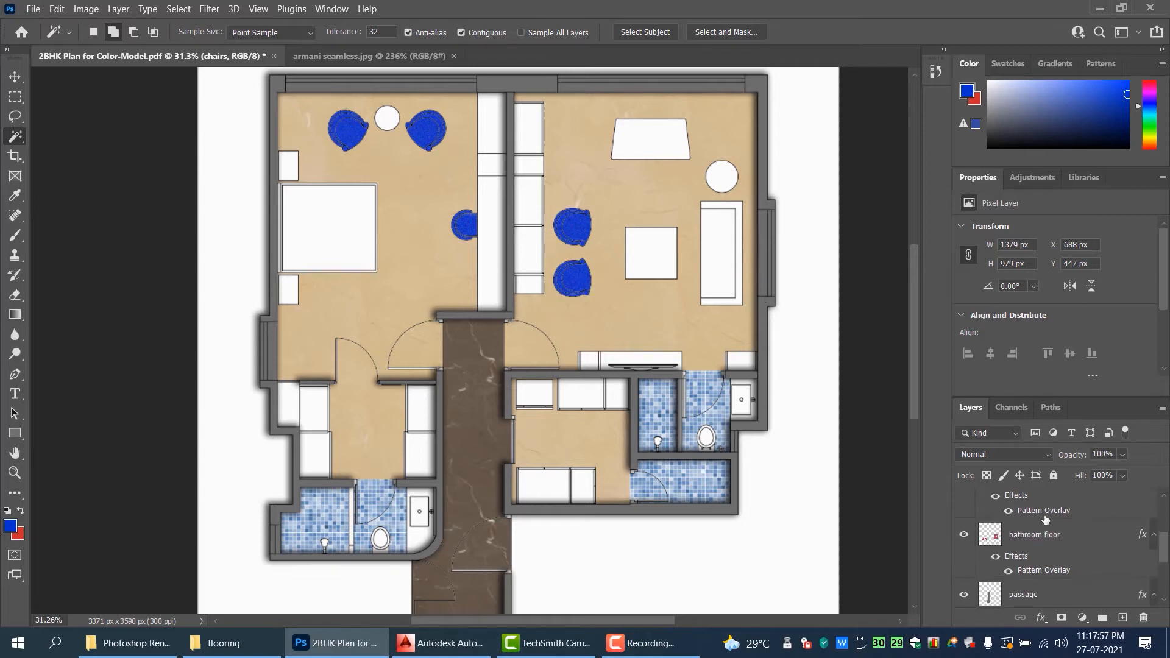
{"action": "left_click", "coordinate": [964, 504]}
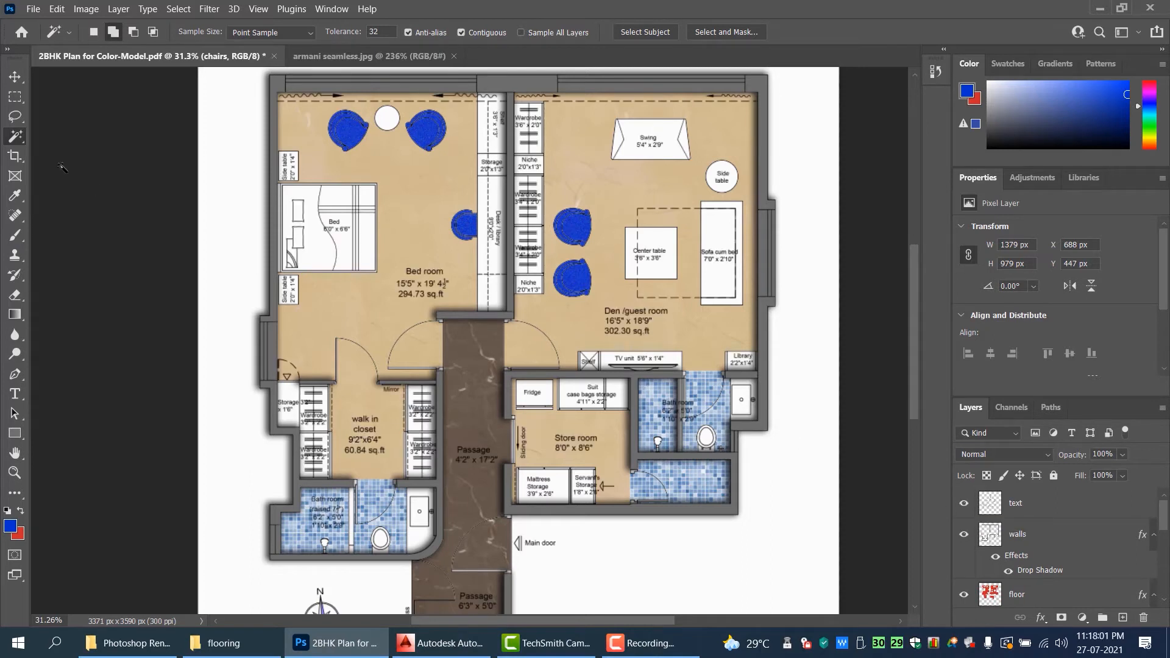
{"action": "scroll", "coordinate": [1046, 567], "scroll_direction": "down", "scroll_amount": 4}
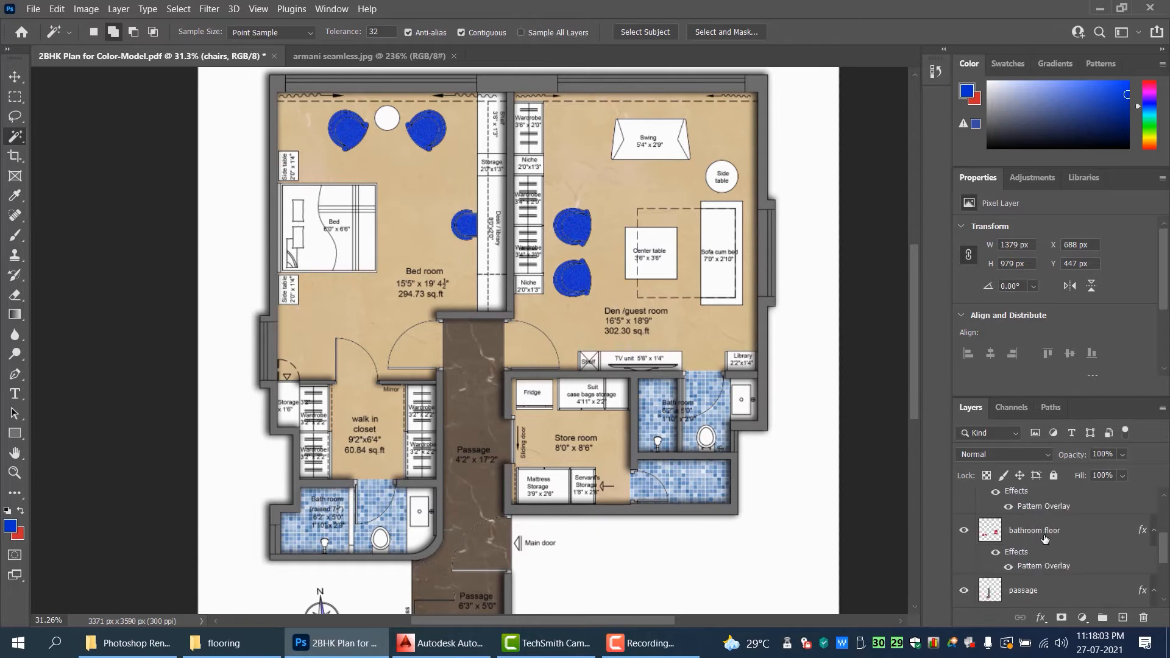
{"action": "left_click", "coordinate": [1038, 562]}
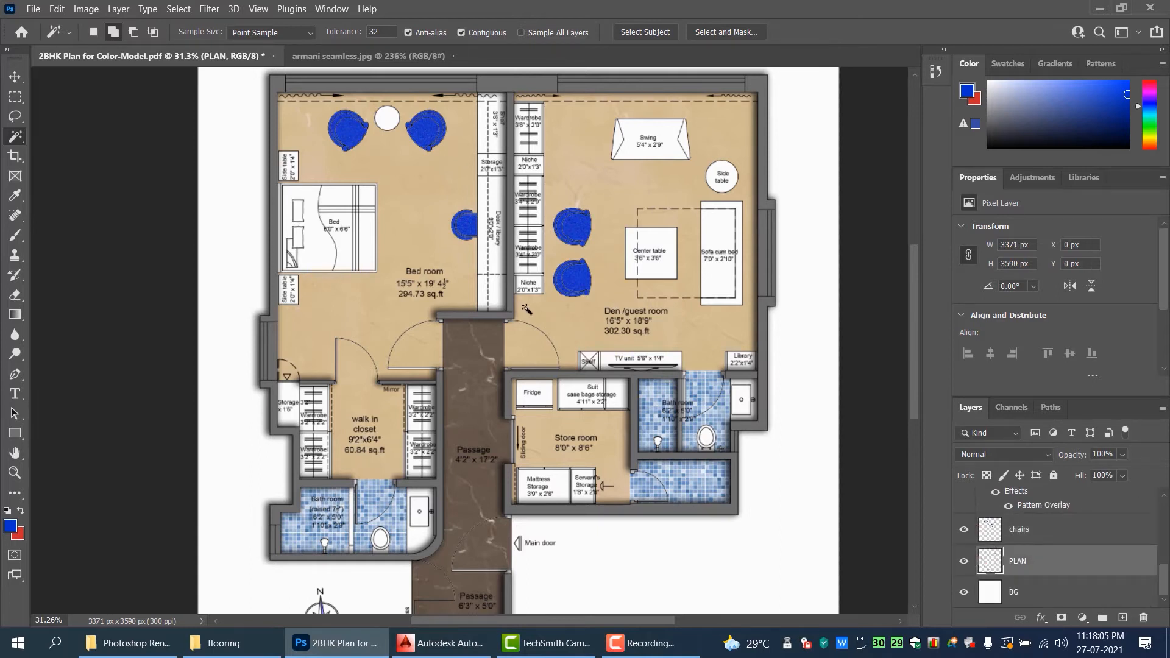
- Select both bedside tables plus the bedroom's desk/library, storage and shelf units from the PLAN layer
{"action": "left_click", "coordinate": [296, 175]}
{"action": "scroll", "coordinate": [296, 175], "scroll_direction": "up", "scroll_amount": 4}
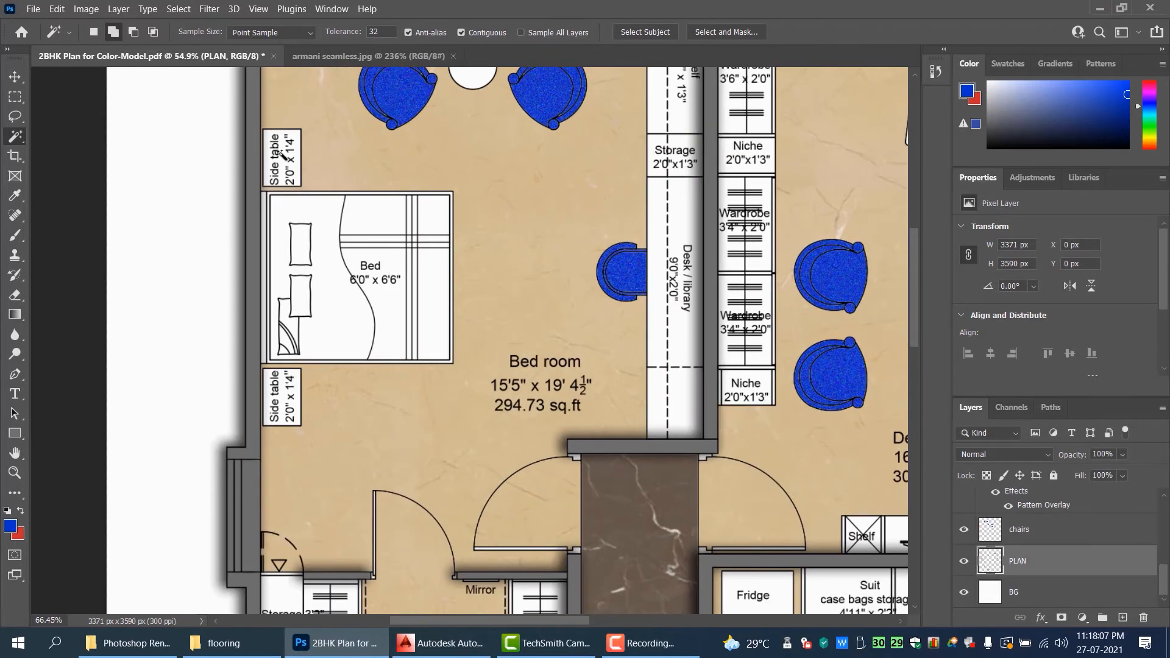
{"action": "left_click", "coordinate": [290, 457], "text": "shift"}
{"action": "scroll", "coordinate": [309, 428], "scroll_direction": "down", "scroll_amount": 2}
{"action": "scroll", "coordinate": [310, 427], "scroll_direction": "down", "scroll_amount": 1}
{"action": "scroll", "coordinate": [537, 293], "scroll_direction": "up", "scroll_amount": 2}
{"action": "left_click", "coordinate": [546, 305], "text": "shift"}
{"action": "left_click", "coordinate": [550, 225], "text": "shift"}
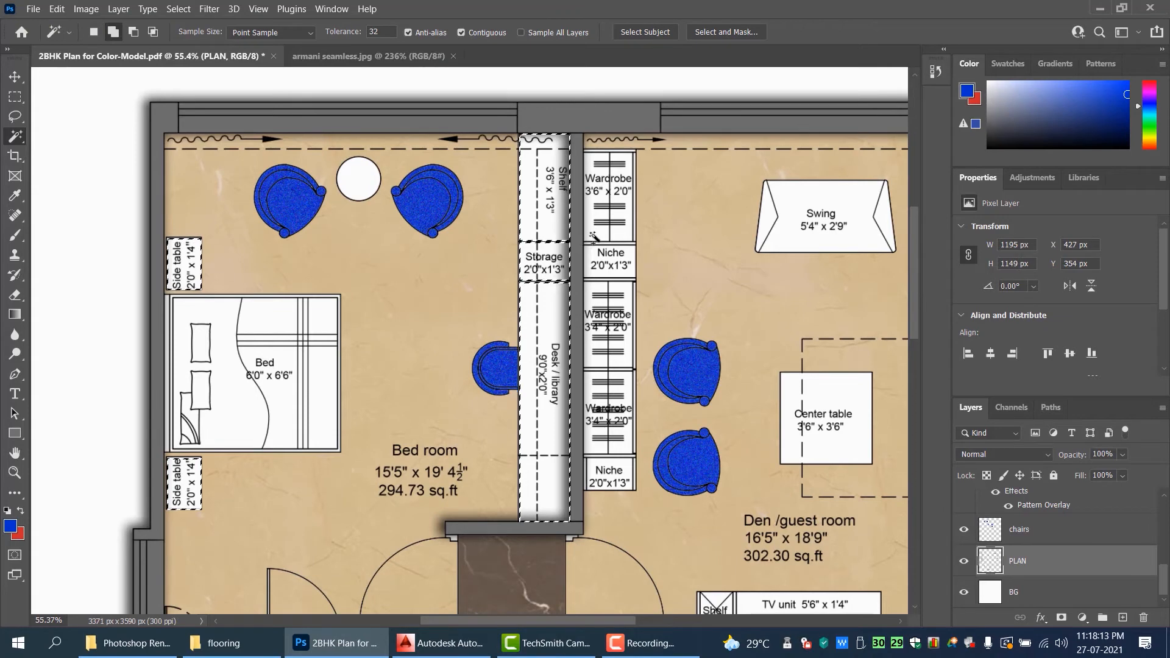
- Add the den's wardrobes, niches, center table, TV unit and shelf to the selection
{"action": "left_click", "coordinate": [588, 421], "text": "shift"}
{"action": "scroll", "coordinate": [580, 421], "scroll_direction": "down", "scroll_amount": 2}
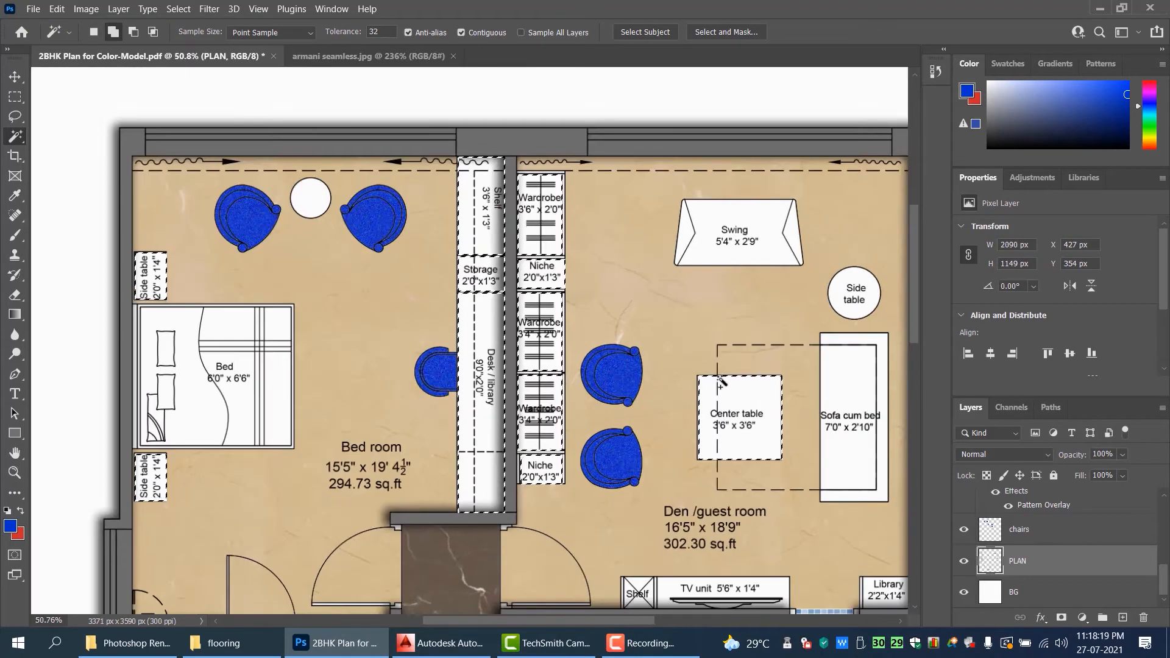
{"action": "scroll", "coordinate": [551, 326], "scroll_direction": "up", "scroll_amount": 5}
{"action": "left_click", "coordinate": [551, 326], "text": "shift"}
{"action": "scroll", "coordinate": [550, 326], "scroll_direction": "down", "scroll_amount": 2}
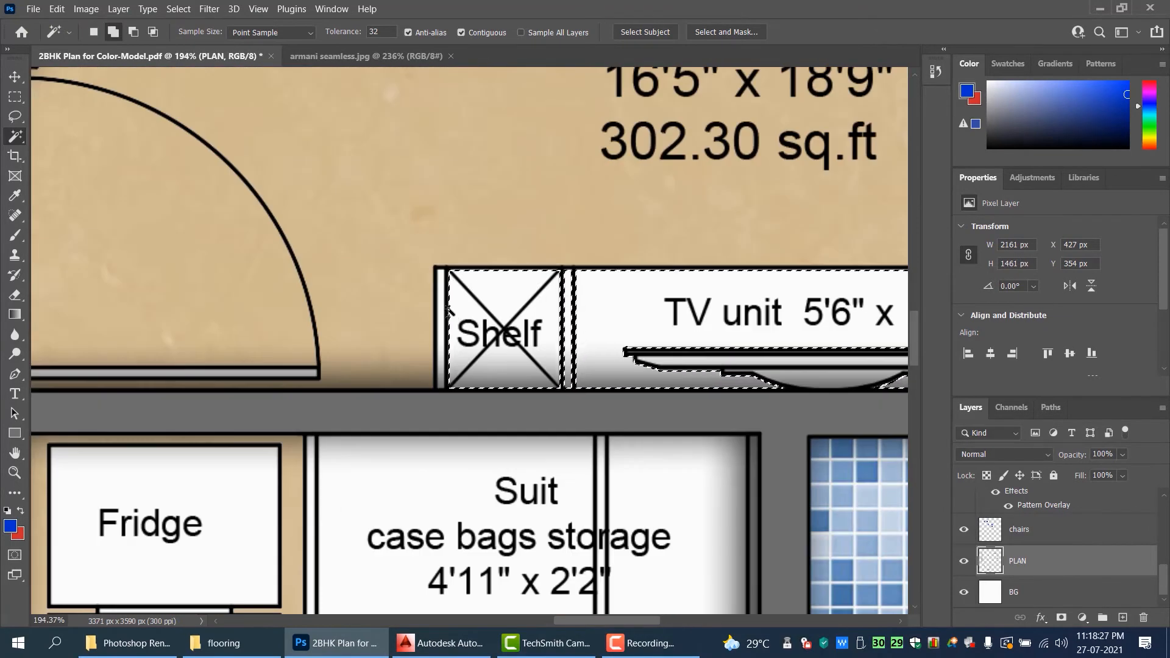
- Add the narrow panel beside the den's shelf and the library unit to the selection, undoing any wrong pick
{"action": "scroll", "coordinate": [695, 323], "scroll_direction": "up", "scroll_amount": 4}
{"action": "left_click", "coordinate": [695, 323], "text": "shift"}
{"action": "scroll", "coordinate": [695, 324], "scroll_direction": "up", "scroll_amount": 3}
{"action": "key", "text": "ctrl+z"}
{"action": "left_click", "coordinate": [690, 315], "text": "shift"}
{"action": "scroll", "coordinate": [691, 314], "scroll_direction": "down", "scroll_amount": 6}
{"action": "scroll", "coordinate": [469, 366], "scroll_direction": "up", "scroll_amount": 5}
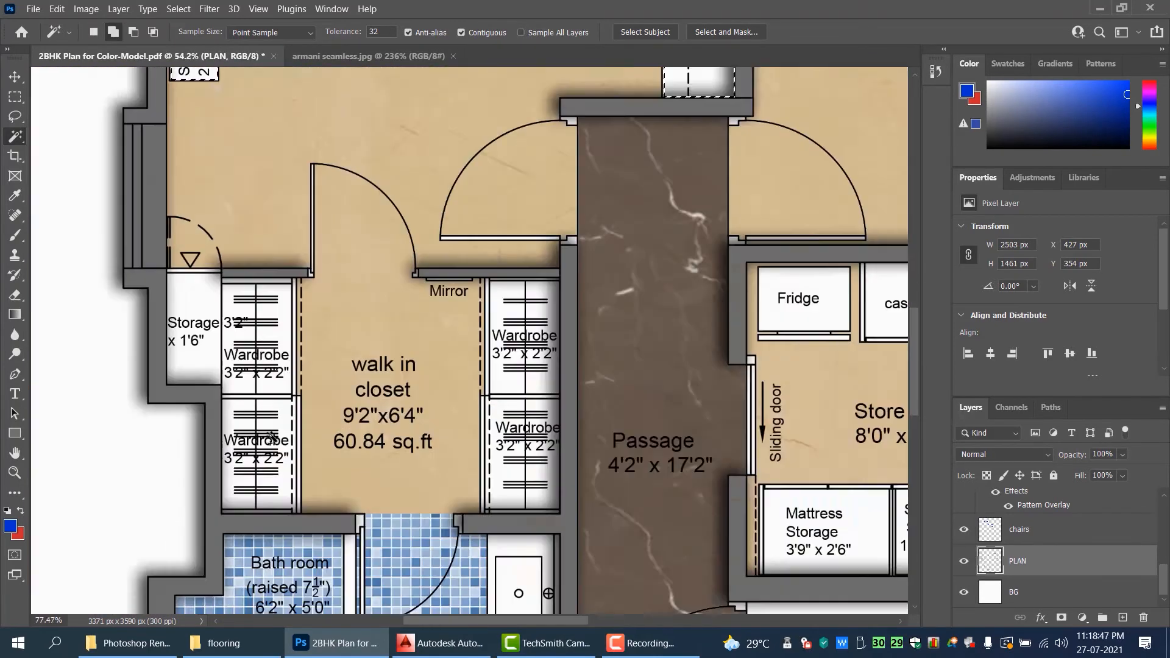
- Add the walk-in closet's wardrobes on both sides and the adjoining storage unit to the selection
{"action": "left_click", "coordinate": [284, 403], "text": "shift"}
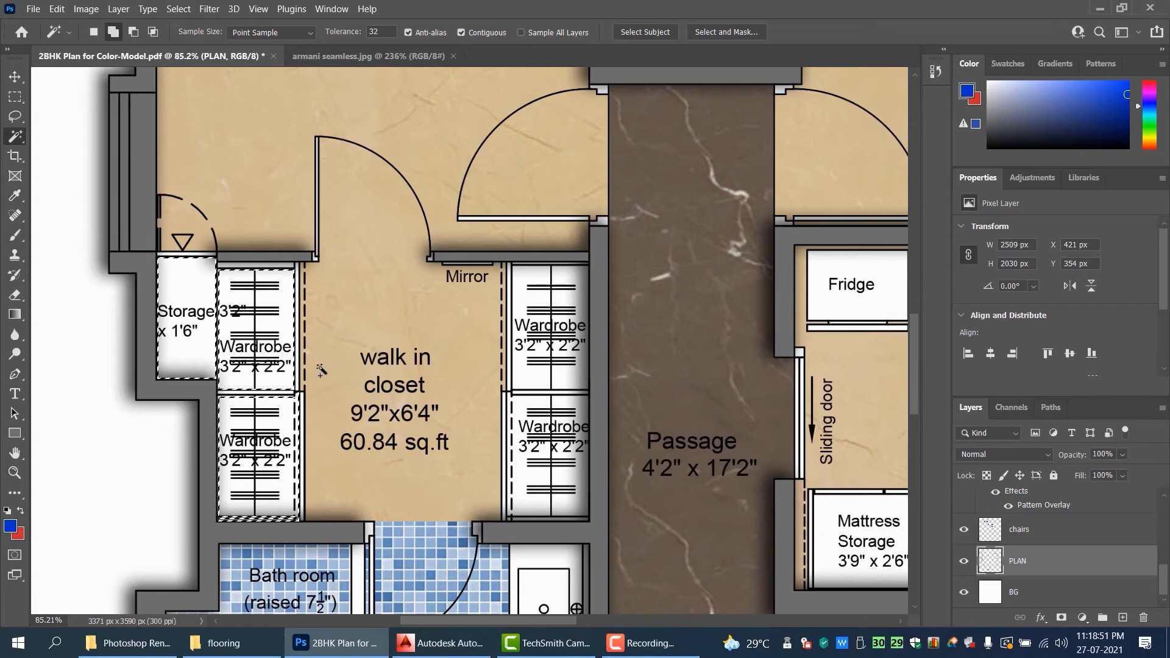
{"action": "left_click", "coordinate": [524, 407], "text": "shift"}
{"action": "scroll", "coordinate": [524, 407], "scroll_direction": "up", "scroll_amount": 3}
{"action": "scroll", "coordinate": [382, 457], "scroll_direction": "down", "scroll_amount": 3}
{"action": "scroll", "coordinate": [382, 457], "scroll_direction": "up", "scroll_amount": 2}
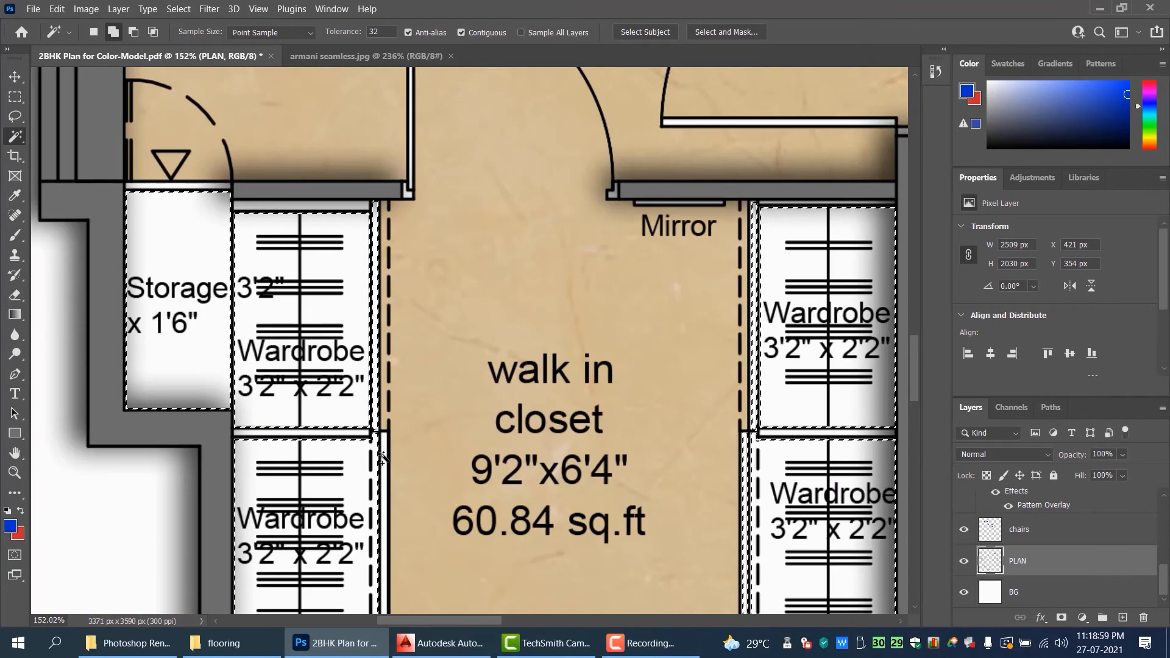
- Add the remaining thin edge panels around the walk-in closet wardrobes and storage to the selection
{"action": "scroll", "coordinate": [804, 450], "scroll_direction": "down", "scroll_amount": 2}
{"action": "scroll", "coordinate": [251, 442], "scroll_direction": "up", "scroll_amount": 5}
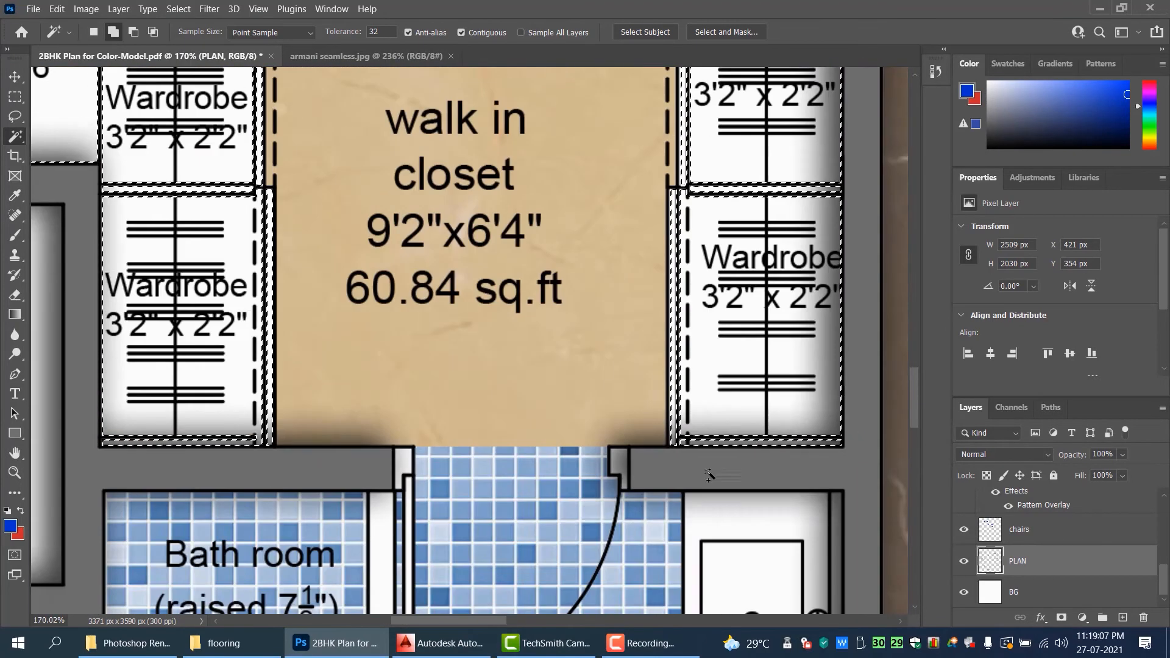
{"action": "scroll", "coordinate": [251, 442], "scroll_direction": "down", "scroll_amount": 2}
{"action": "scroll", "coordinate": [414, 199], "scroll_direction": "up", "scroll_amount": 1}
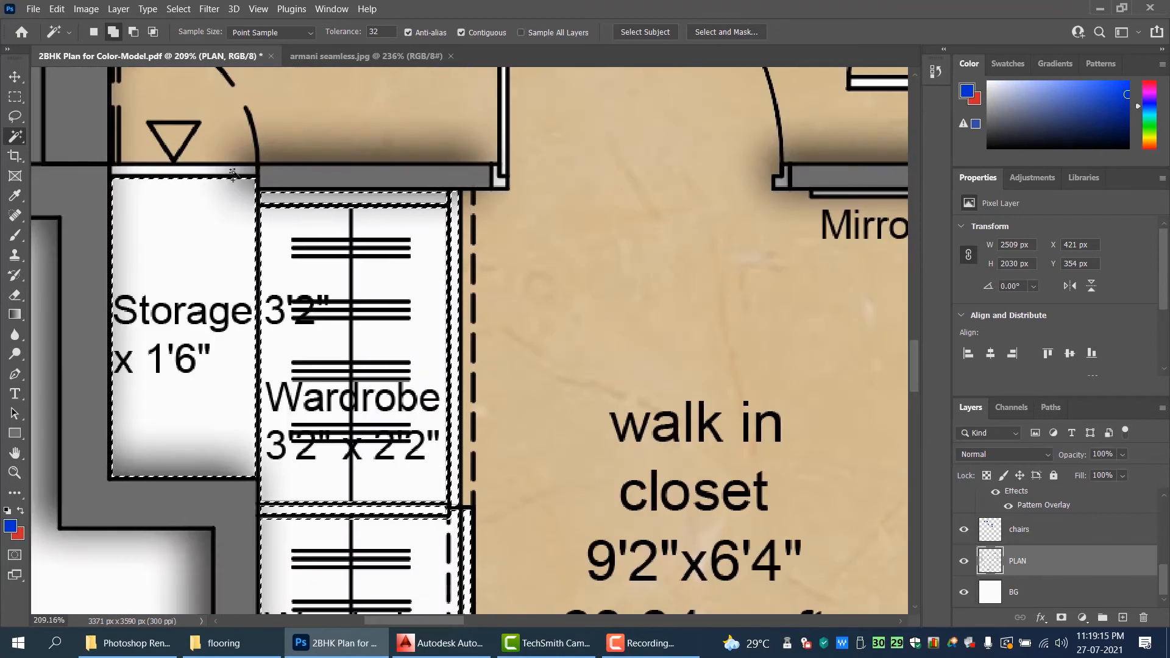
{"action": "scroll", "coordinate": [463, 183], "scroll_direction": "right", "scroll_amount": 5}
{"action": "scroll", "coordinate": [468, 180], "scroll_direction": "up", "scroll_amount": 2}
{"action": "scroll", "coordinate": [671, 483], "scroll_direction": "down", "scroll_amount": 5}
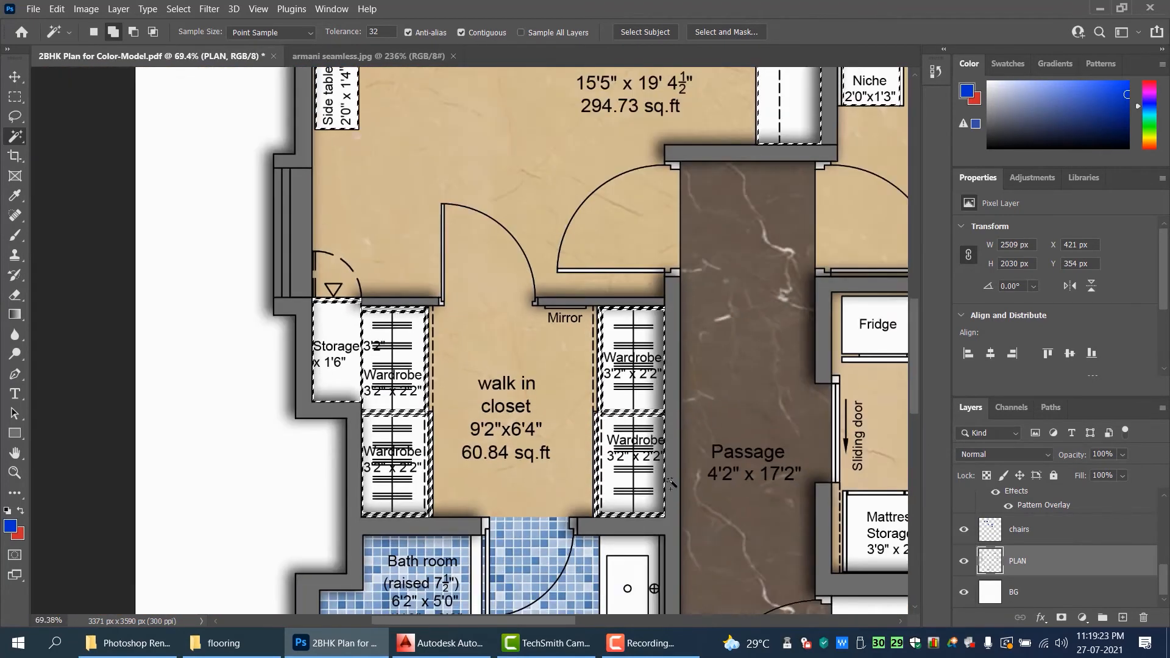
- Add the store room's suitcase bags storage, including its narrow side and front panels, to the selection
{"action": "scroll", "coordinate": [671, 484], "scroll_direction": "down", "scroll_amount": 2}
{"action": "scroll", "coordinate": [737, 338], "scroll_direction": "down", "scroll_amount": 2}
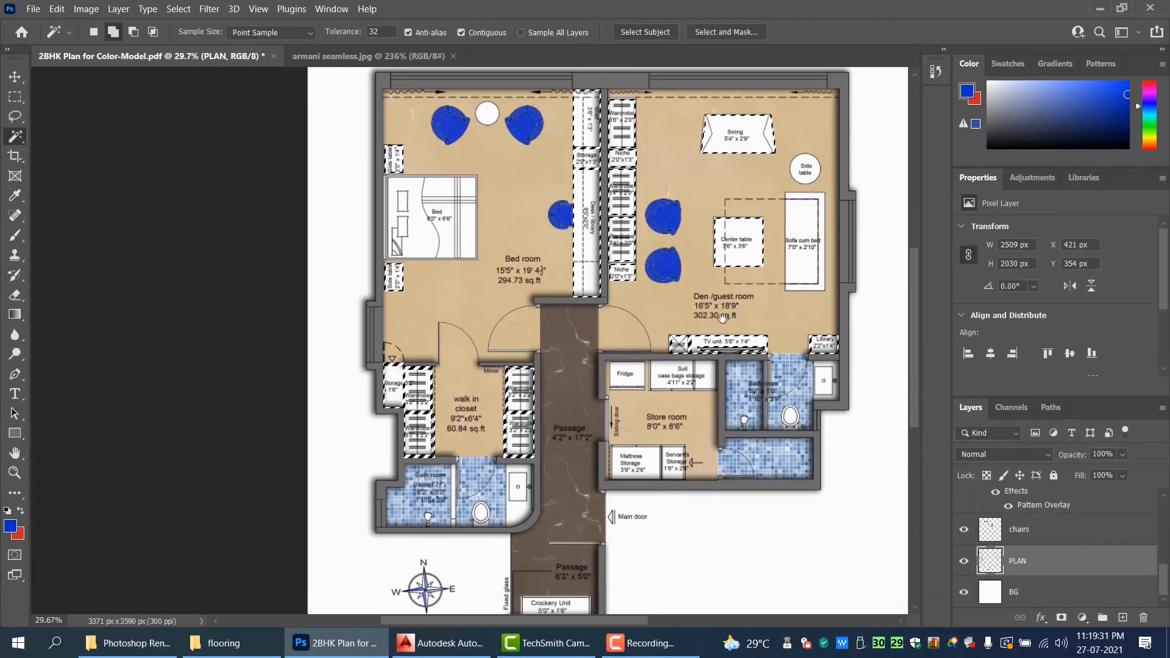
{"action": "scroll", "coordinate": [722, 318], "scroll_direction": "up", "scroll_amount": 2}
{"action": "scroll", "coordinate": [733, 361], "scroll_direction": "up", "scroll_amount": 3}
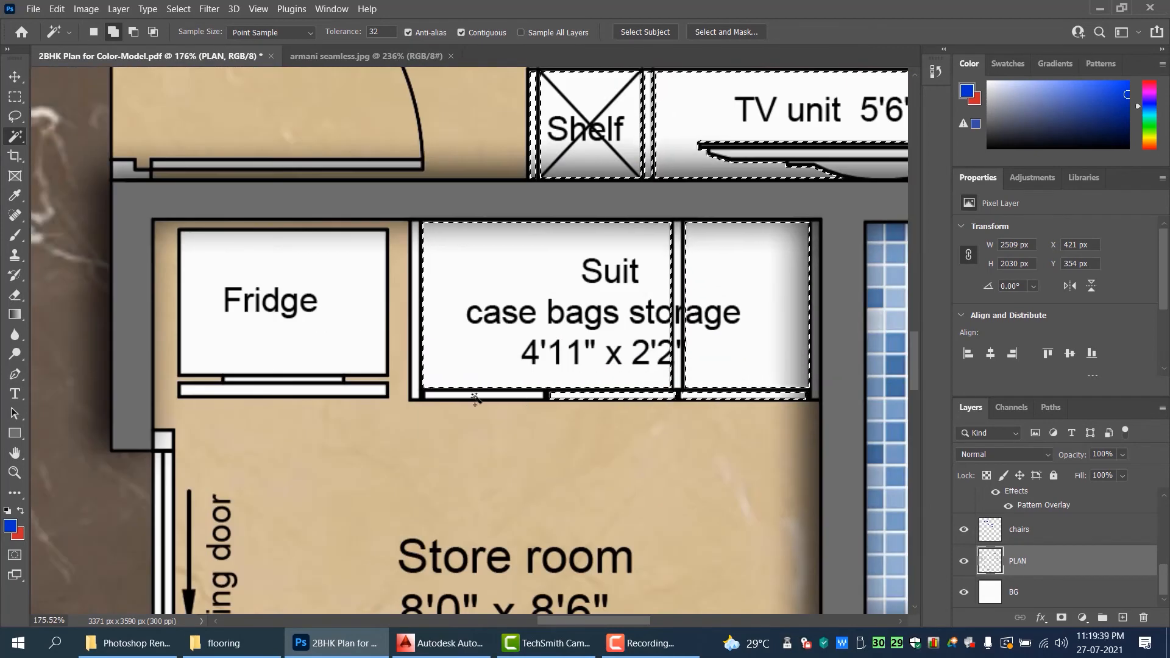
{"action": "scroll", "coordinate": [490, 345], "scroll_direction": "down", "scroll_amount": 2}
{"action": "scroll", "coordinate": [518, 366], "scroll_direction": "up", "scroll_amount": 2}
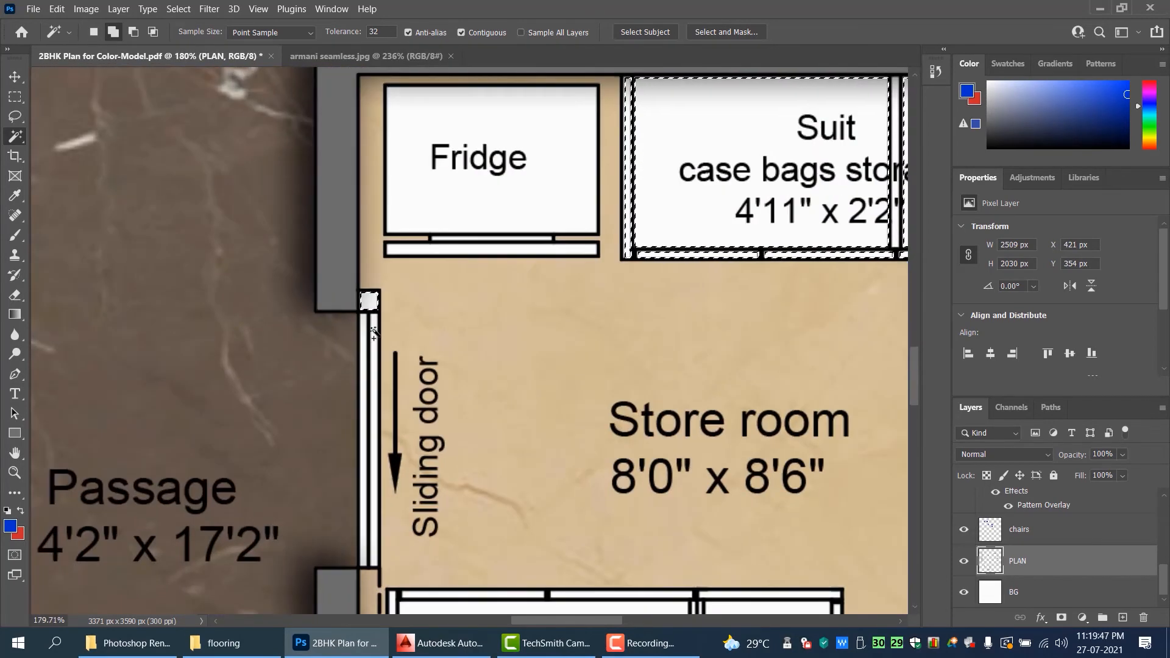
- Add the store room's sliding door, the bedroom and den door leaves, and the bedroom-side bathroom door to the selection
{"action": "scroll", "coordinate": [548, 377], "scroll_direction": "down", "scroll_amount": 3}
{"action": "scroll", "coordinate": [591, 393], "scroll_direction": "up", "scroll_amount": 1}
{"action": "scroll", "coordinate": [290, 256], "scroll_direction": "up", "scroll_amount": 2}
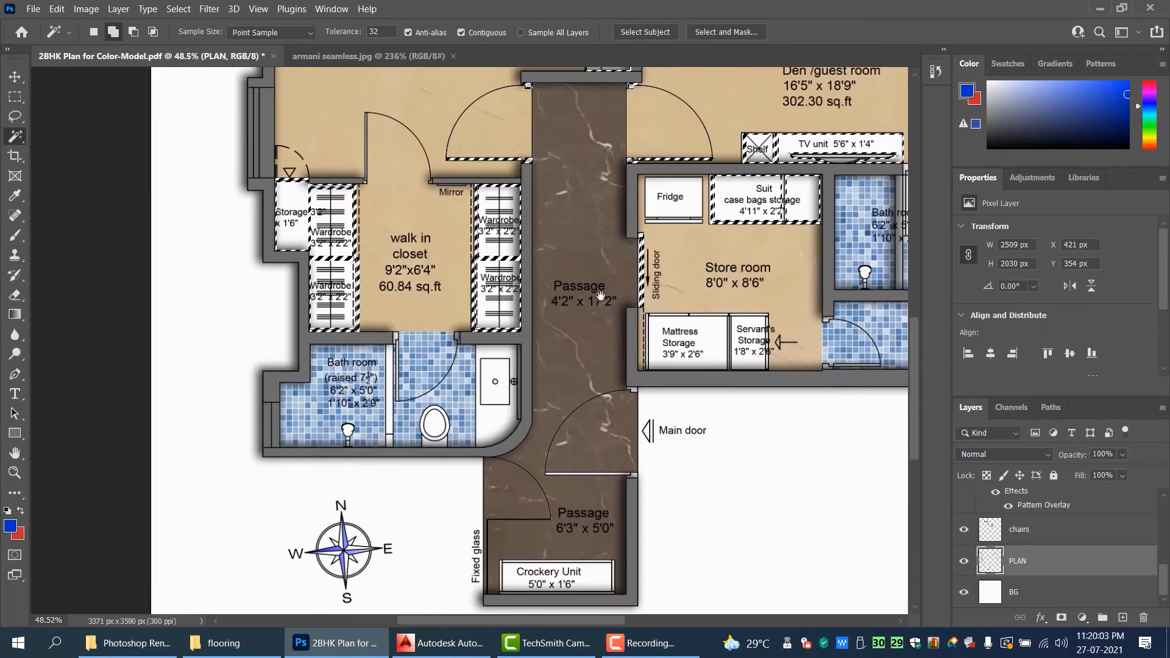
{"action": "scroll", "coordinate": [203, 328], "scroll_direction": "up", "scroll_amount": 5}
{"action": "scroll", "coordinate": [202, 328], "scroll_direction": "down", "scroll_amount": 3}
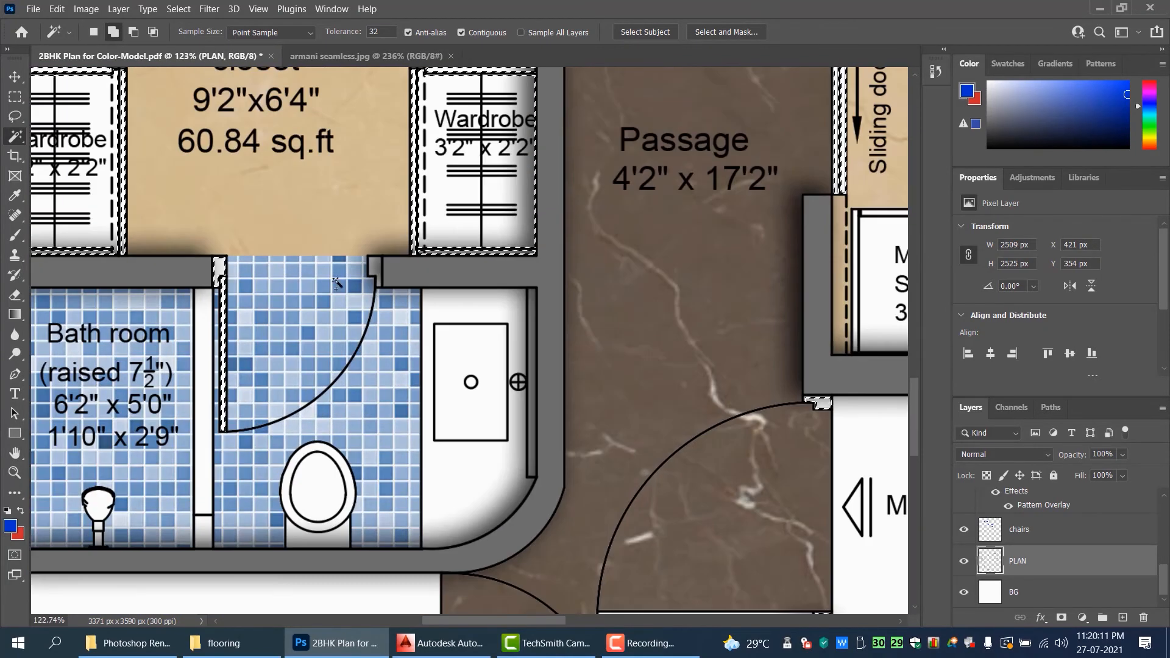
- Add the walk-in closet door, the den bathroom's door frames and the door beside the store room to the selection
{"action": "scroll", "coordinate": [698, 281], "scroll_direction": "up", "scroll_amount": 5}
{"action": "scroll", "coordinate": [699, 281], "scroll_direction": "down", "scroll_amount": 6}
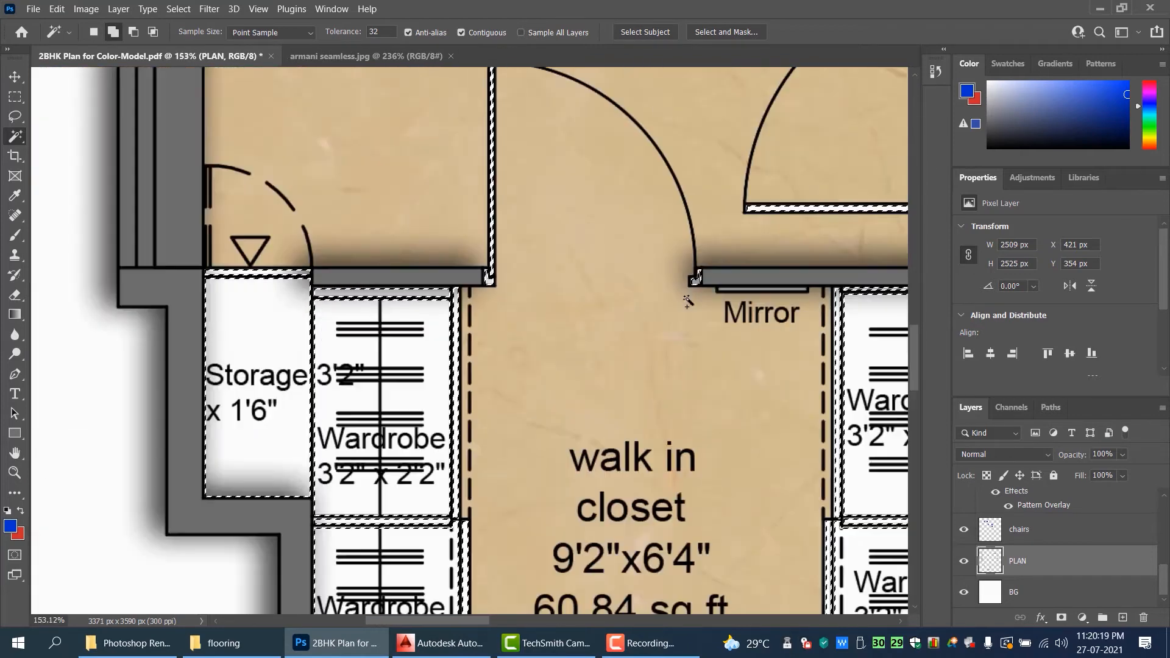
{"action": "scroll", "coordinate": [589, 490], "scroll_direction": "up", "scroll_amount": 2}
{"action": "scroll", "coordinate": [589, 490], "scroll_direction": "up", "scroll_amount": 4}
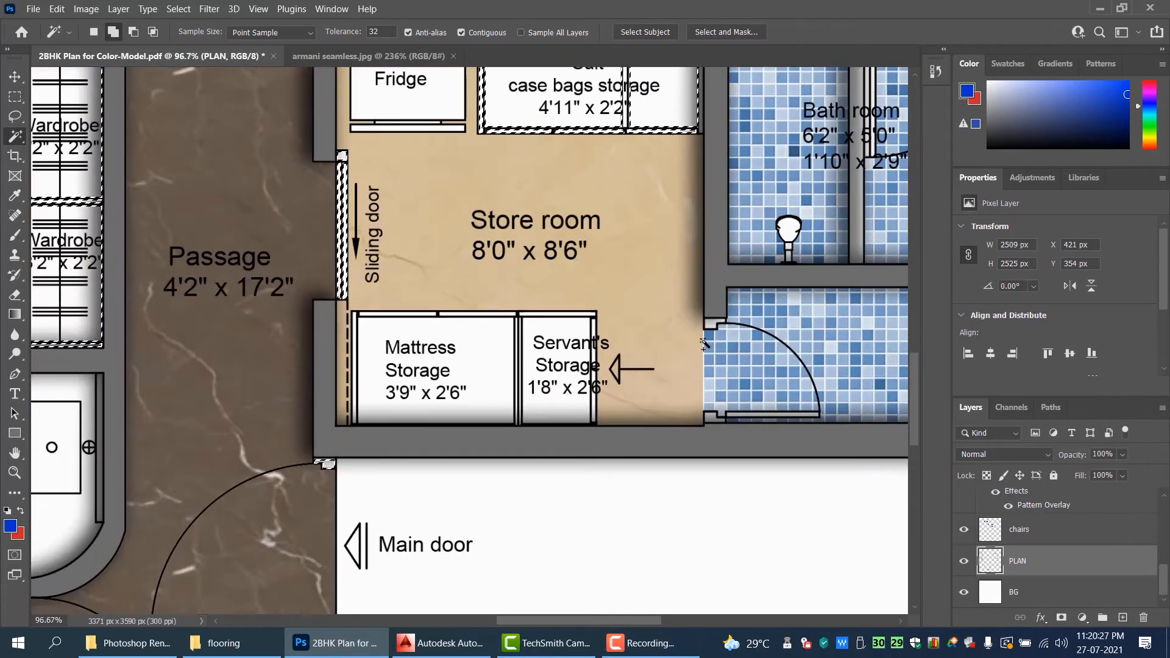
{"action": "scroll", "coordinate": [708, 216], "scroll_direction": "down", "scroll_amount": 3}
{"action": "scroll", "coordinate": [709, 216], "scroll_direction": "up", "scroll_amount": 2}
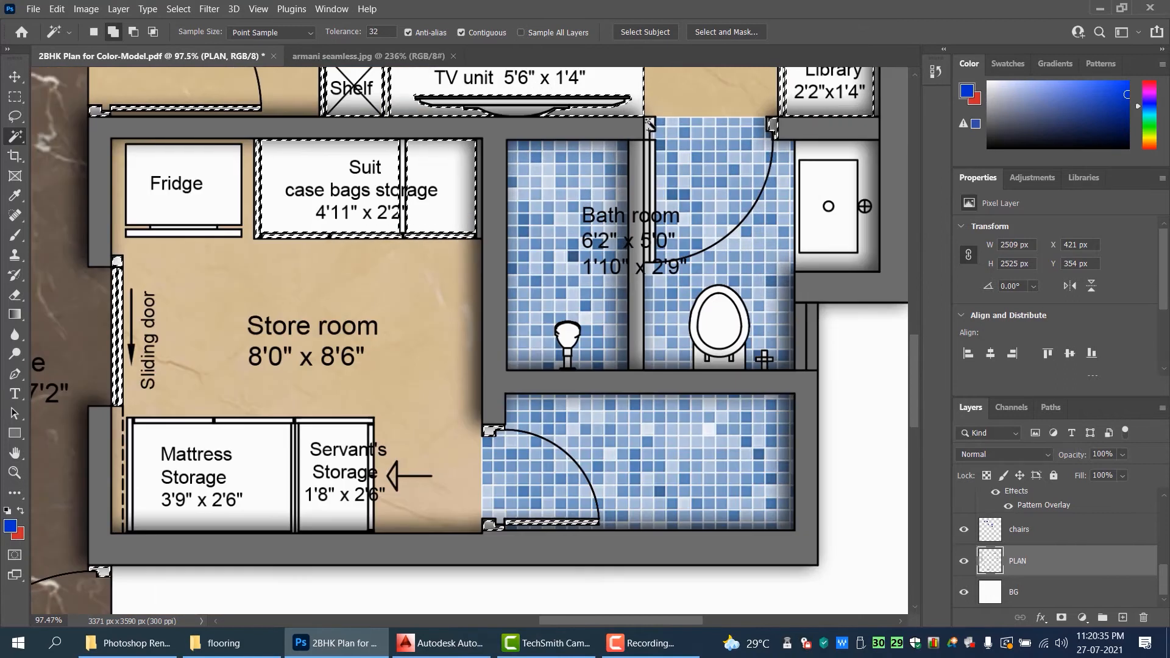
- Add the mattress storage and servant's storage with their thin panels, plus the den's swing, to the selection
{"action": "scroll", "coordinate": [646, 231], "scroll_direction": "up", "scroll_amount": 2}
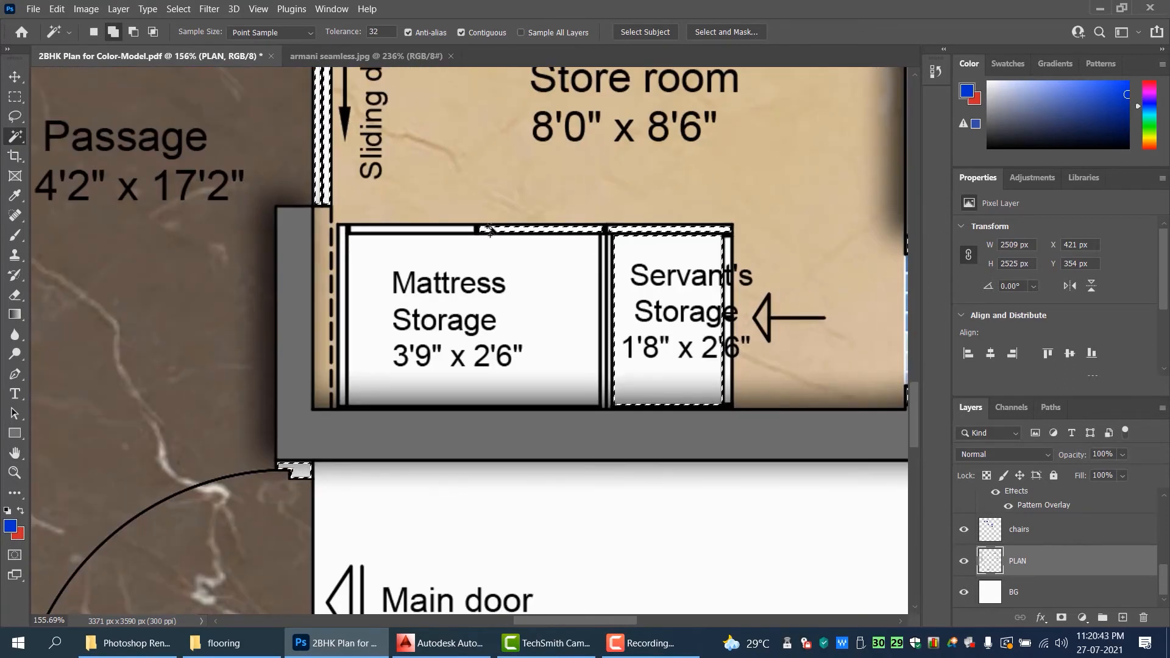
{"action": "scroll", "coordinate": [611, 323], "scroll_direction": "up", "scroll_amount": 2}
{"action": "left_click", "coordinate": [731, 427]}
{"action": "scroll", "coordinate": [653, 431], "scroll_direction": "up", "scroll_amount": 2}
{"action": "scroll", "coordinate": [671, 438], "scroll_direction": "down", "scroll_amount": 3}
{"action": "scroll", "coordinate": [724, 447], "scroll_direction": "down", "scroll_amount": 6}
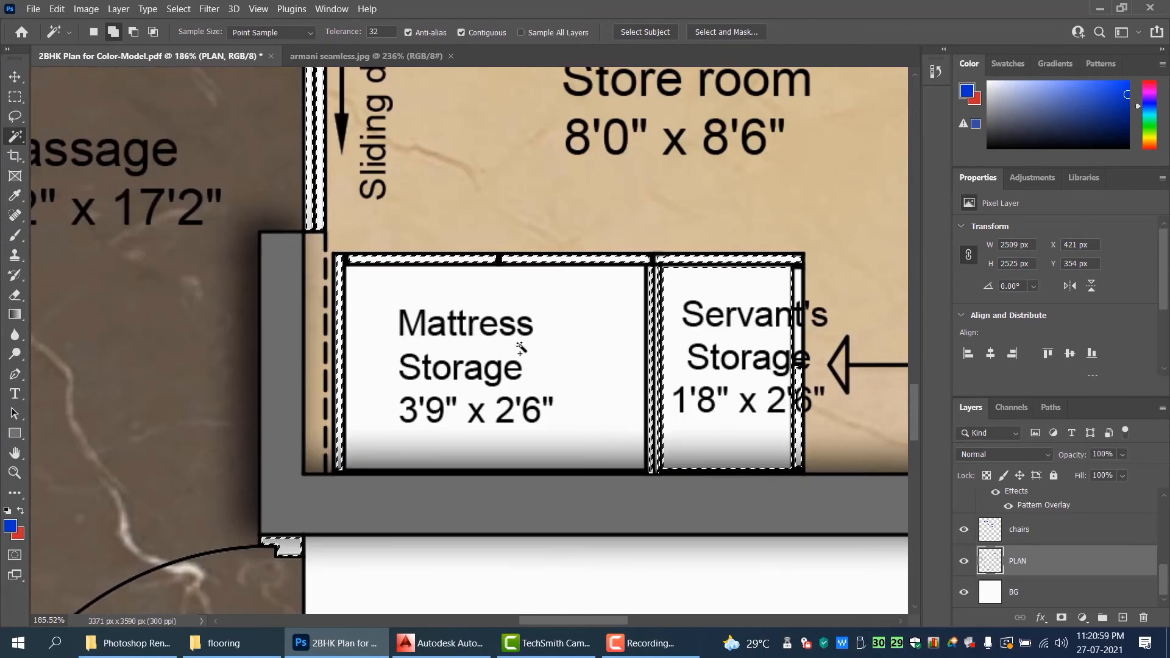
{"action": "scroll", "coordinate": [341, 244], "scroll_direction": "up", "scroll_amount": 5}
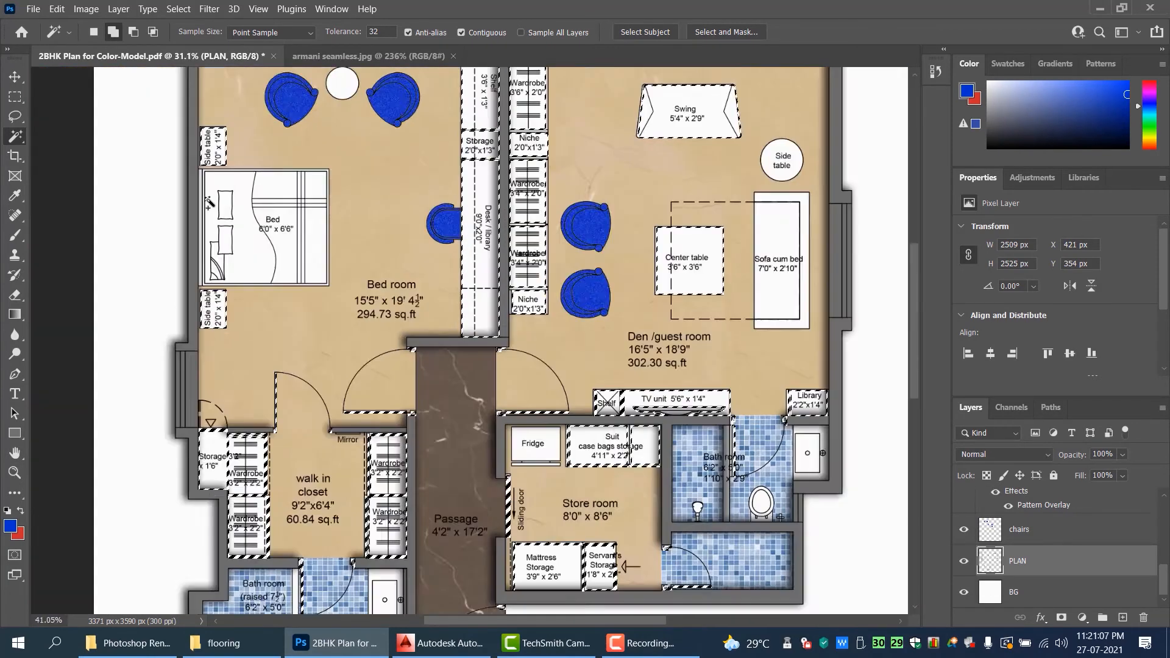
- Add the frame around the bedroom's bed to the furniture and door selection
{"action": "left_click", "coordinate": [458, 450]}
{"action": "scroll", "coordinate": [484, 454], "scroll_direction": "down", "scroll_amount": 2}
{"action": "scroll", "coordinate": [484, 454], "scroll_direction": "down", "scroll_amount": 3}
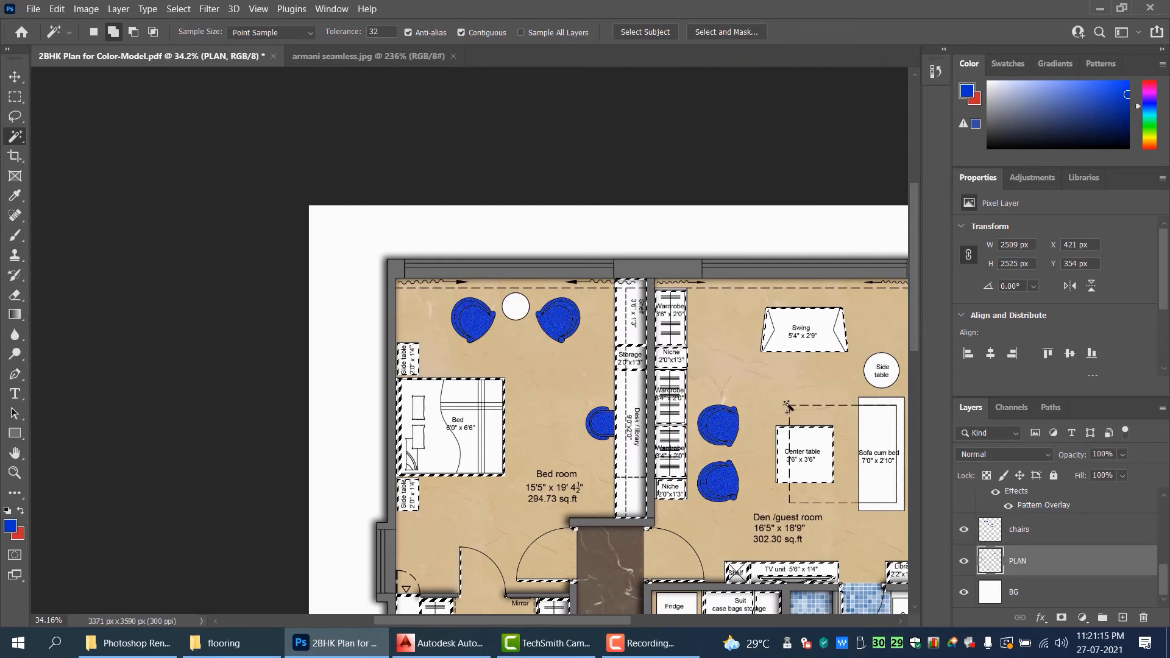
- Try to add the bedroom's round table and the den's round side table to the selection
{"action": "scroll", "coordinate": [610, 415], "scroll_direction": "up", "scroll_amount": 2}
{"action": "scroll", "coordinate": [736, 379], "scroll_direction": "down", "scroll_amount": 1}
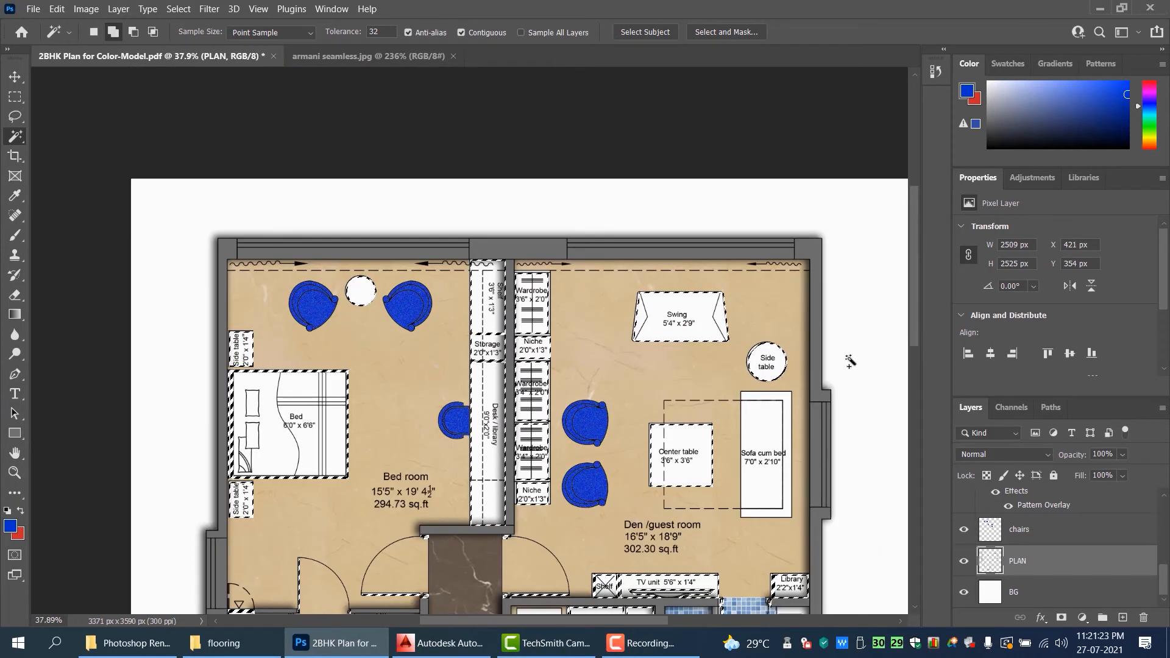
{"action": "scroll", "coordinate": [685, 370], "scroll_direction": "down", "scroll_amount": 1}
{"action": "scroll", "coordinate": [686, 370], "scroll_direction": "up", "scroll_amount": 1}
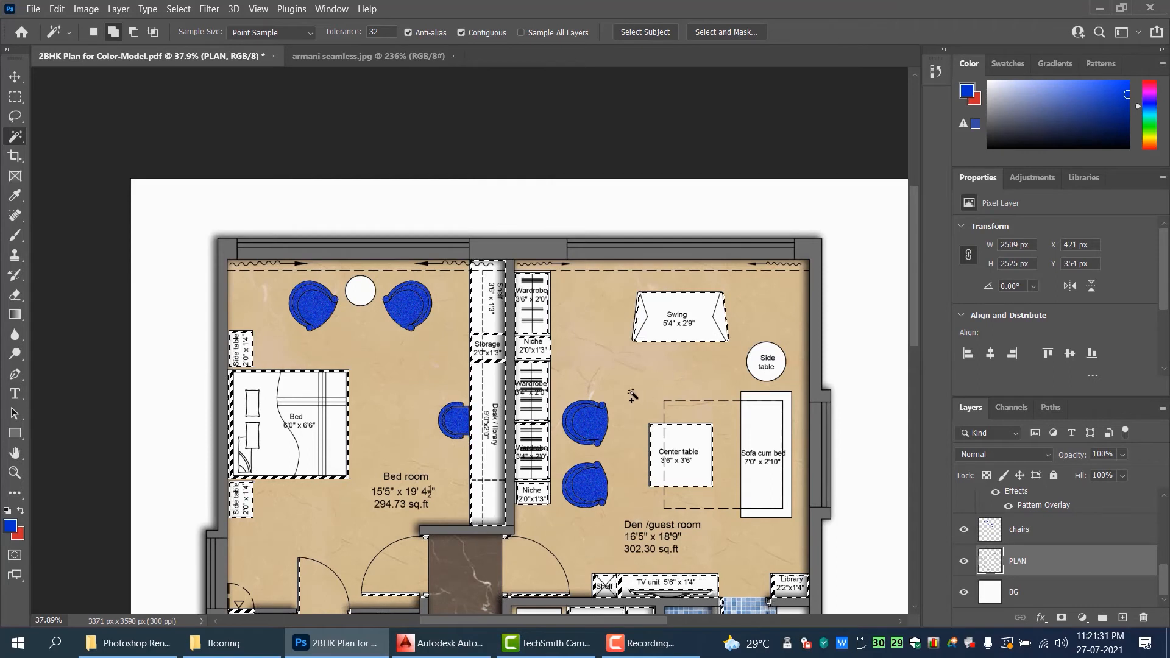
- Create a new layer directly above PLAN and name it "wood texture"
{"action": "scroll", "coordinate": [621, 372], "scroll_direction": "down", "scroll_amount": 3}
{"action": "scroll", "coordinate": [615, 362], "scroll_direction": "down", "scroll_amount": 1}
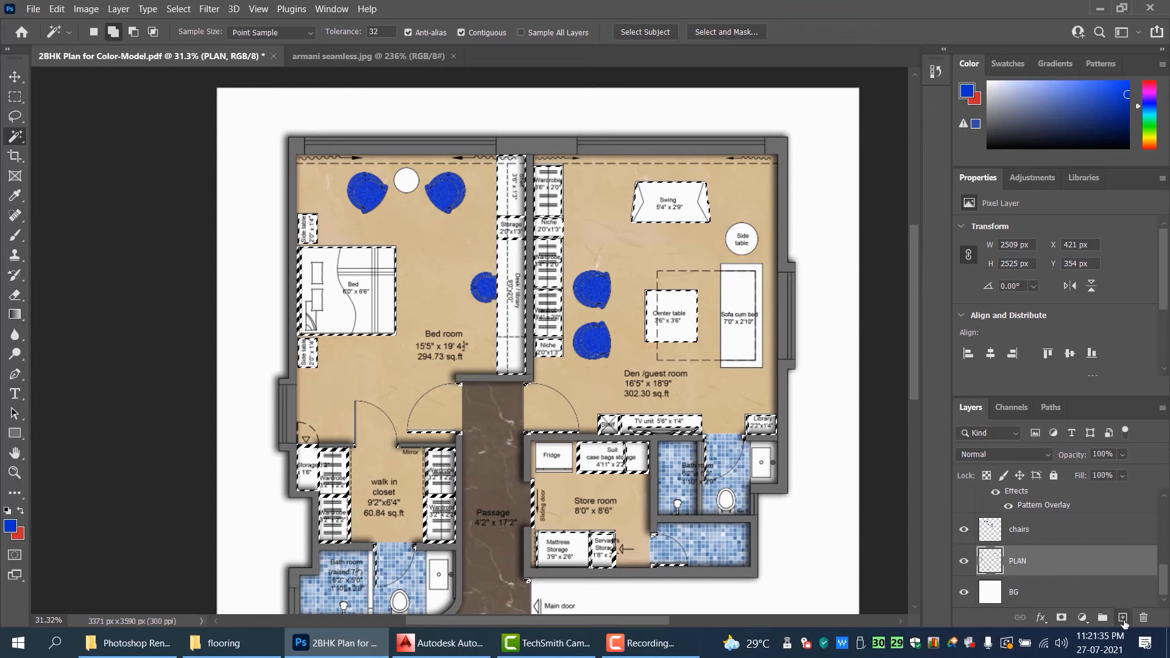
{"action": "left_click", "coordinate": [1123, 619]}
{"action": "double_click", "coordinate": [1022, 562]}
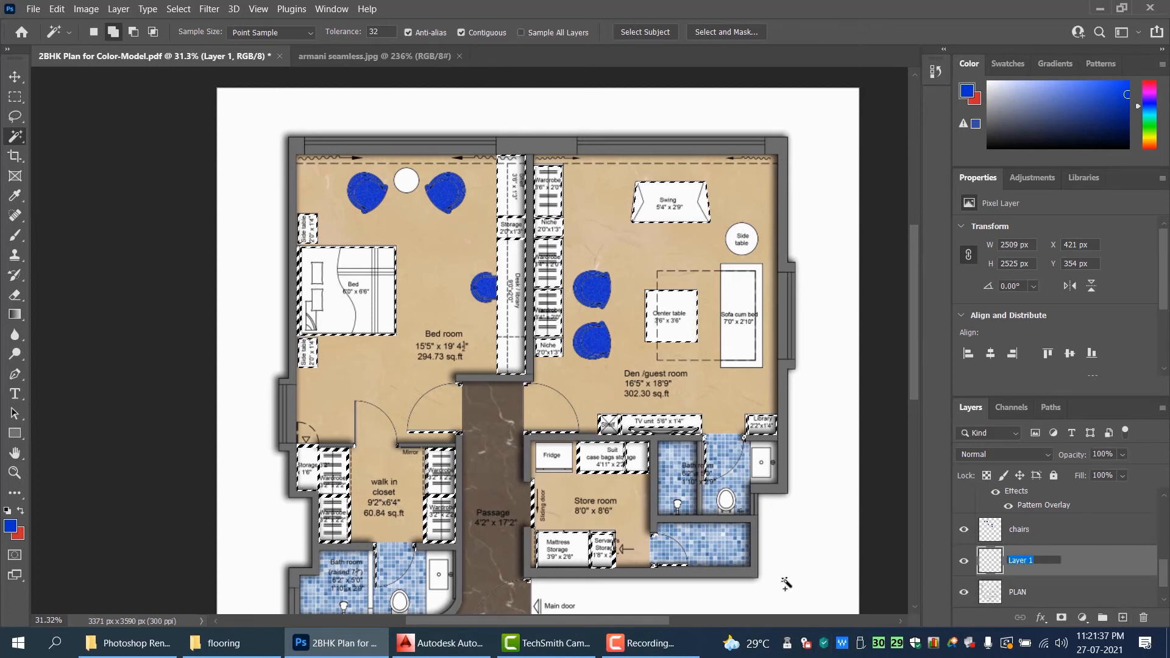
{"action": "type", "text": "wo"}
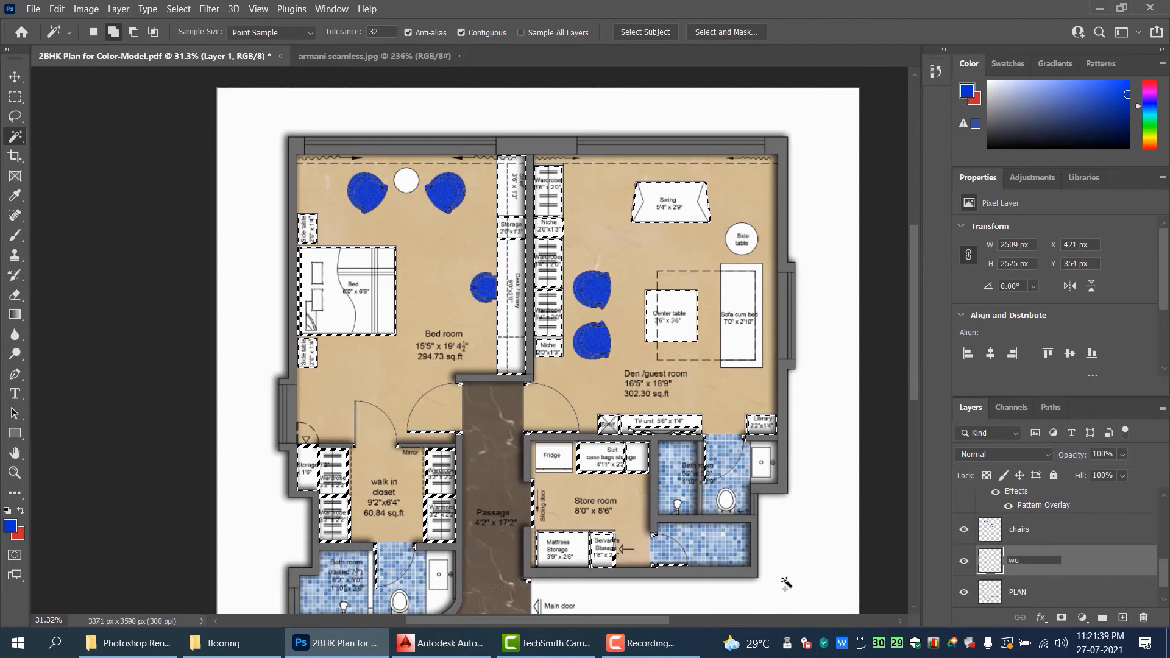
{"action": "type", "text": "od"}
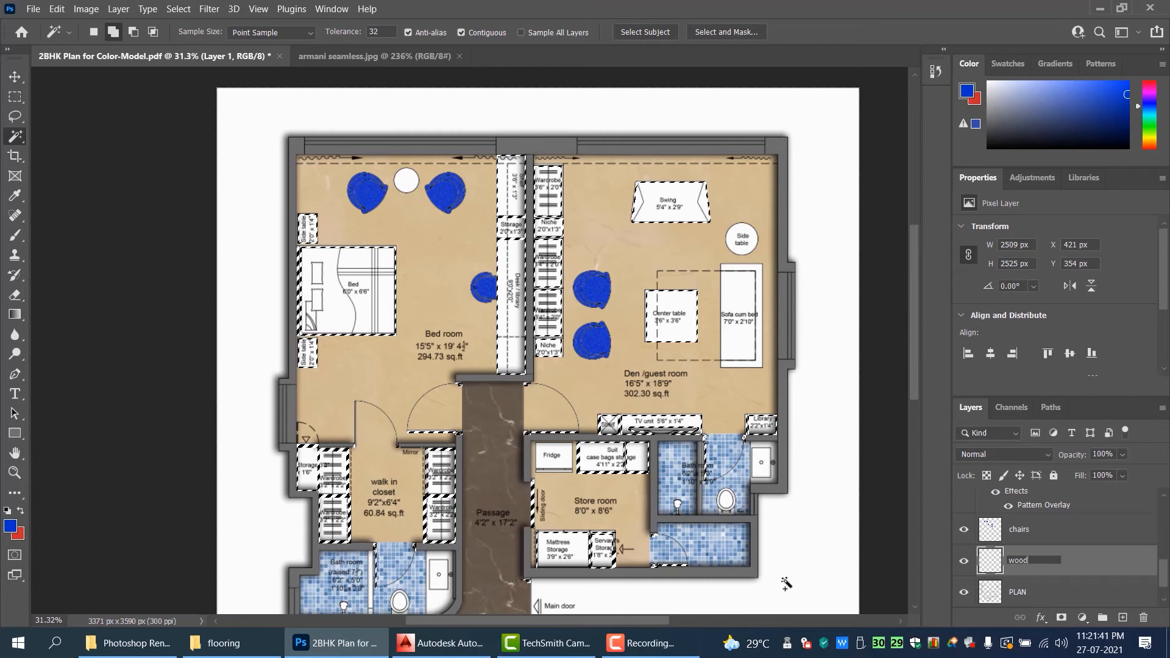
{"action": "type", "text": " texture"}
{"action": "key", "text": "Return"}
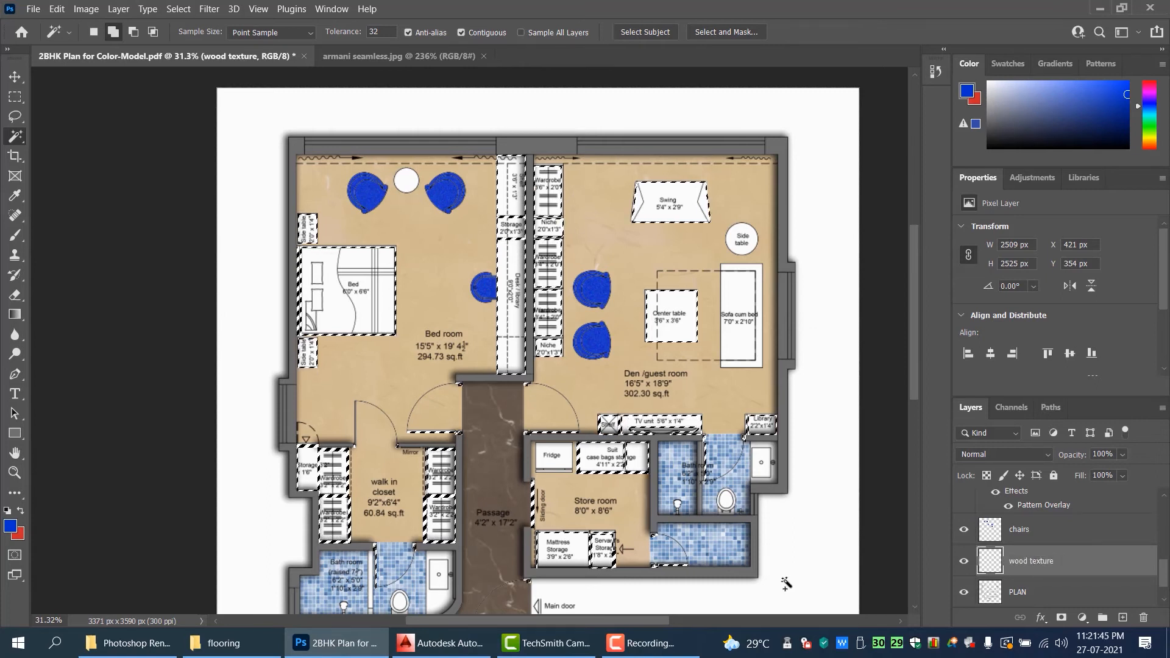
- Set the foreground colour to a muted wood brown, fill the selected furniture and doors on the wood texture layer, and deselect
{"action": "left_click", "coordinate": [10, 528]}
{"action": "left_click_drag", "start_coordinate": [588, 298], "coordinate": [608, 315]}
{"action": "left_click_drag", "start_coordinate": [588, 269], "coordinate": [563, 250]}
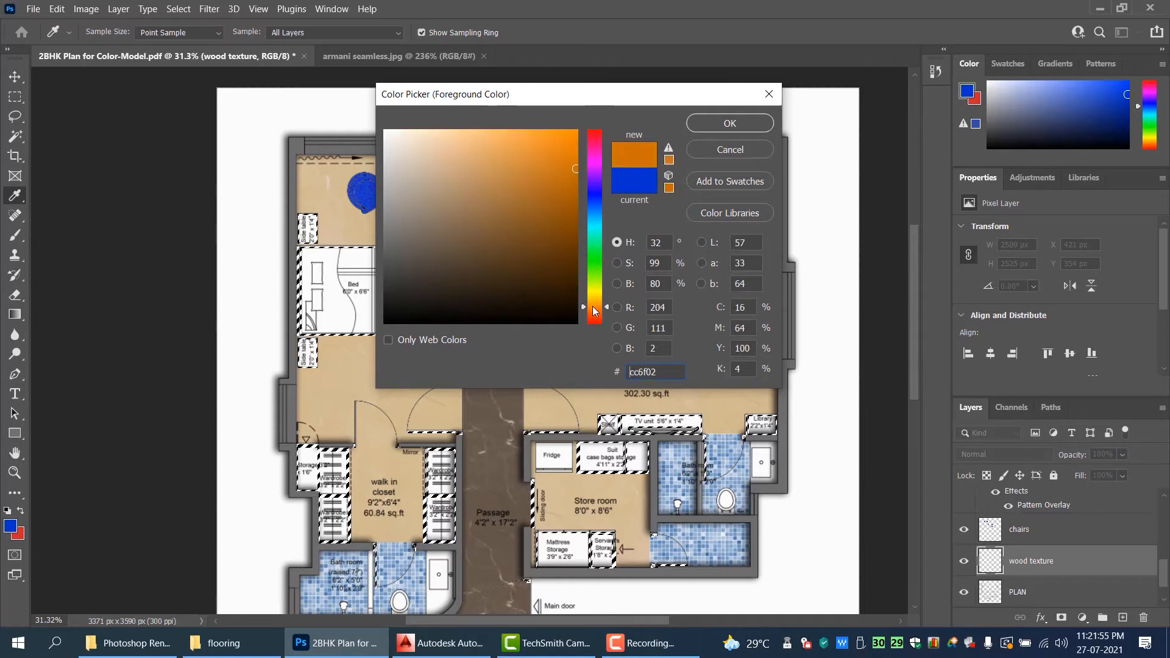
{"action": "mouse_move", "coordinate": [574, 214]}
{"action": "left_mouse_down"}
{"action": "mouse_move", "coordinate": [572, 236]}
{"action": "mouse_move", "coordinate": [497, 238]}
{"action": "left_mouse_up"}
{"action": "left_click", "coordinate": [731, 122]}
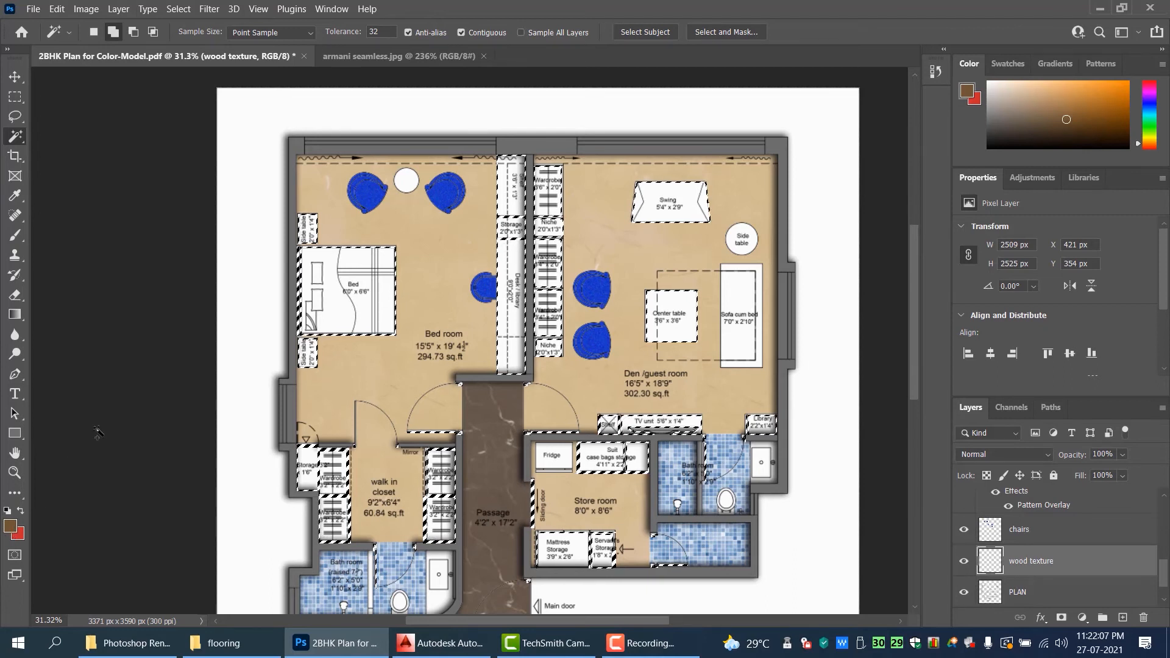
{"action": "key", "text": "alt+BackSpace"}
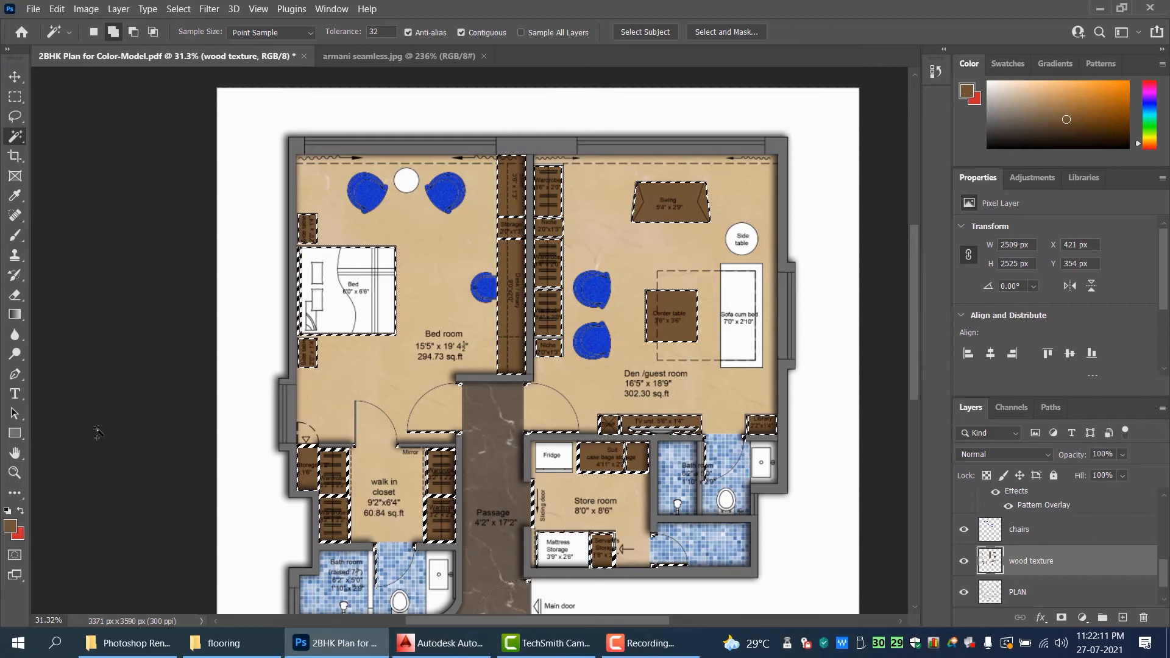
{"action": "key", "text": "ctrl+d"}
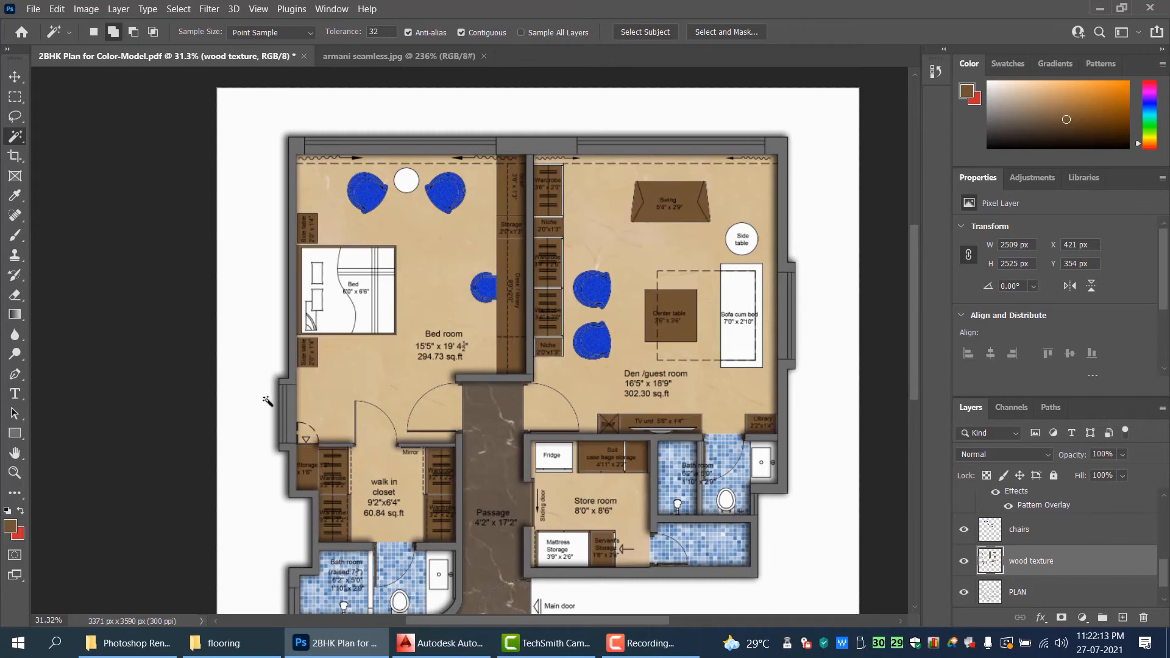
{"action": "left_click", "coordinate": [15, 77]}
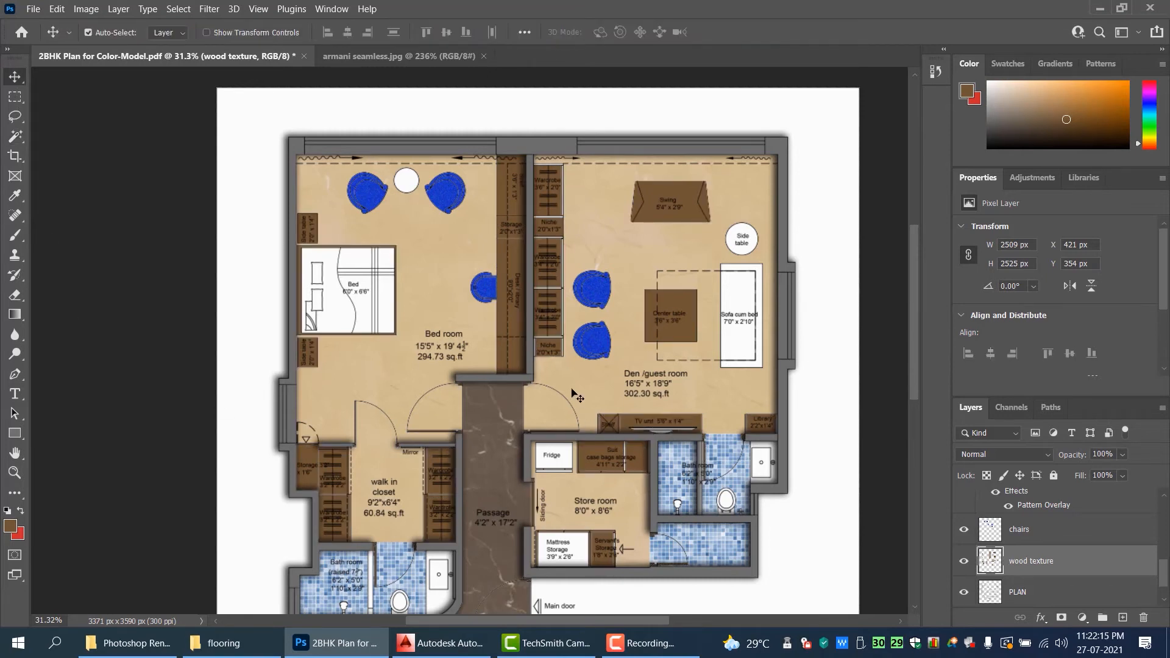
{"action": "scroll", "coordinate": [525, 362], "scroll_direction": "down", "scroll_amount": 2}
{"action": "scroll", "coordinate": [557, 445], "scroll_direction": "up", "scroll_amount": 2}
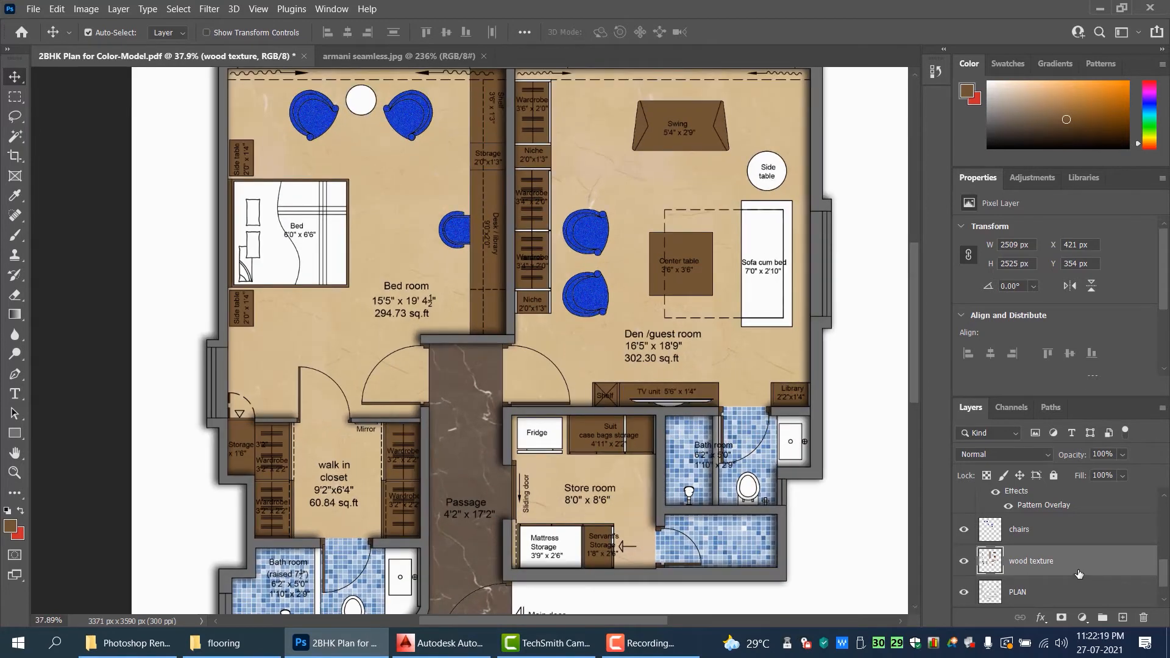
{"action": "scroll", "coordinate": [1078, 569], "scroll_direction": "down", "scroll_amount": 1}
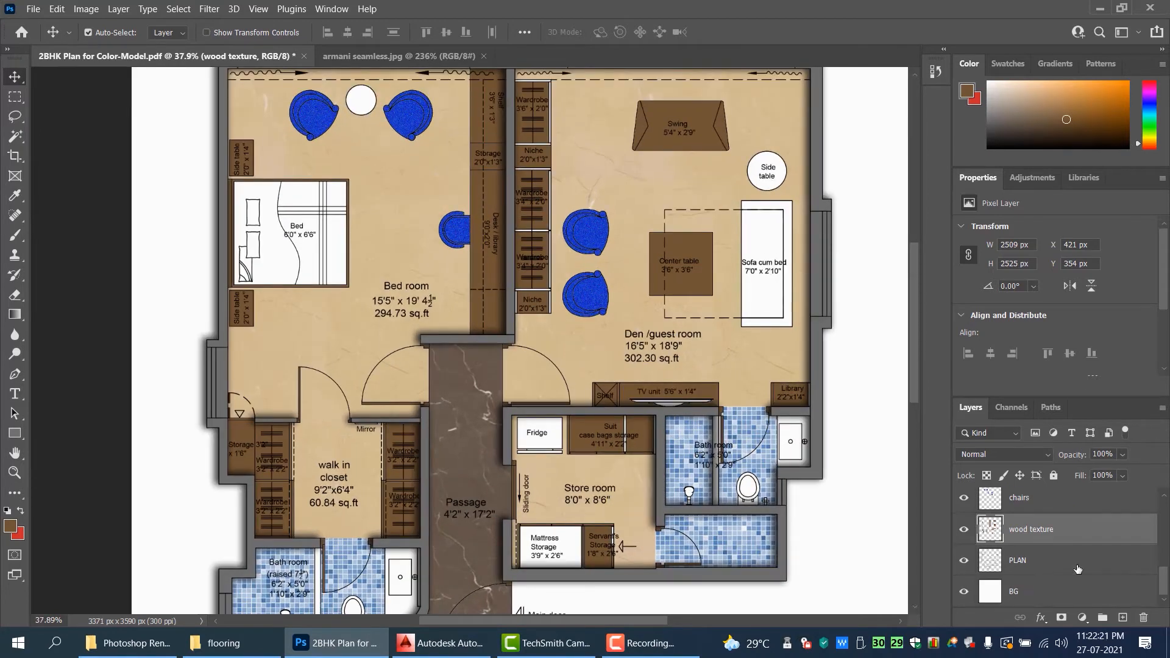
{"action": "left_click", "coordinate": [1041, 617]}
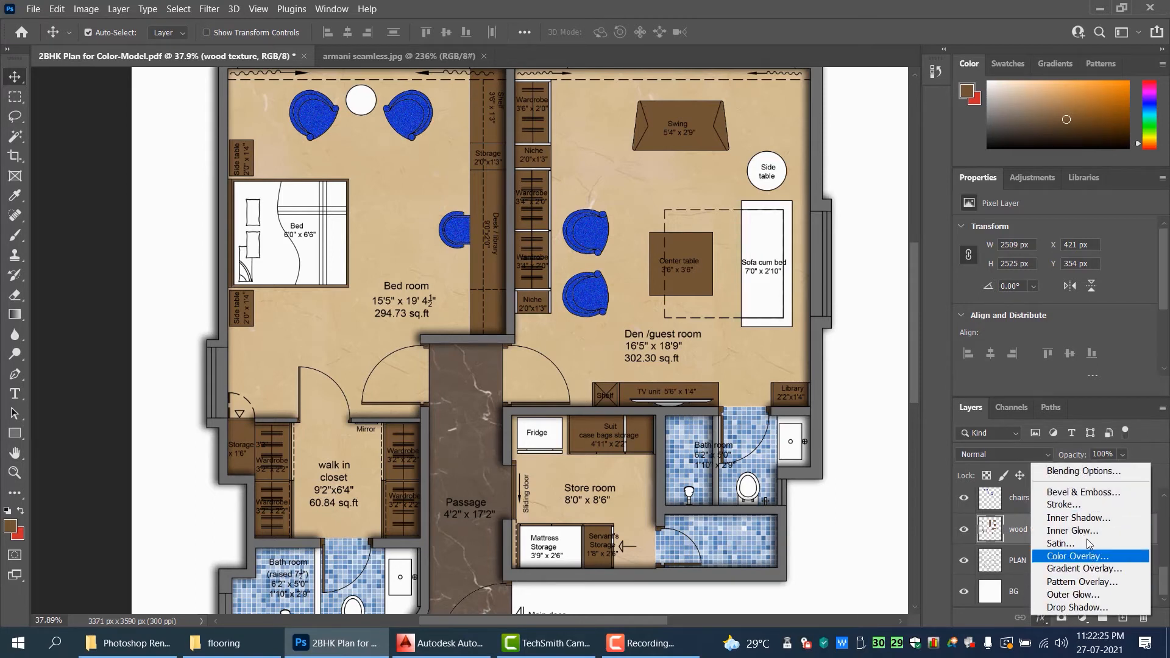
{"action": "left_click", "coordinate": [1082, 598]}
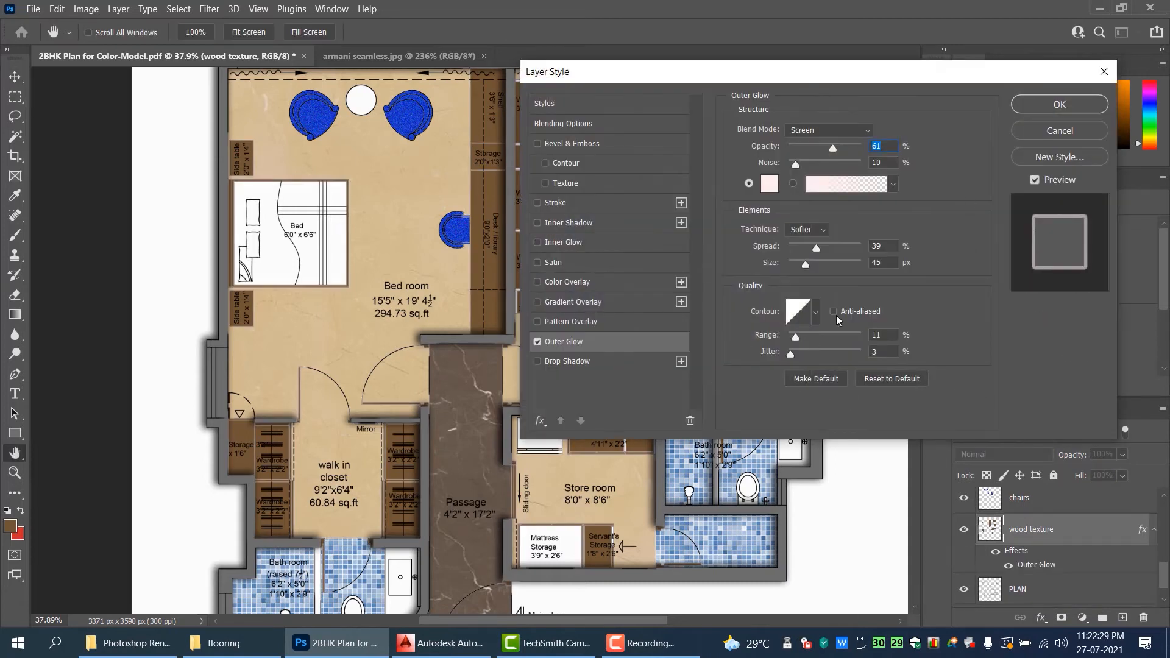
{"action": "left_click", "coordinate": [1104, 71]}
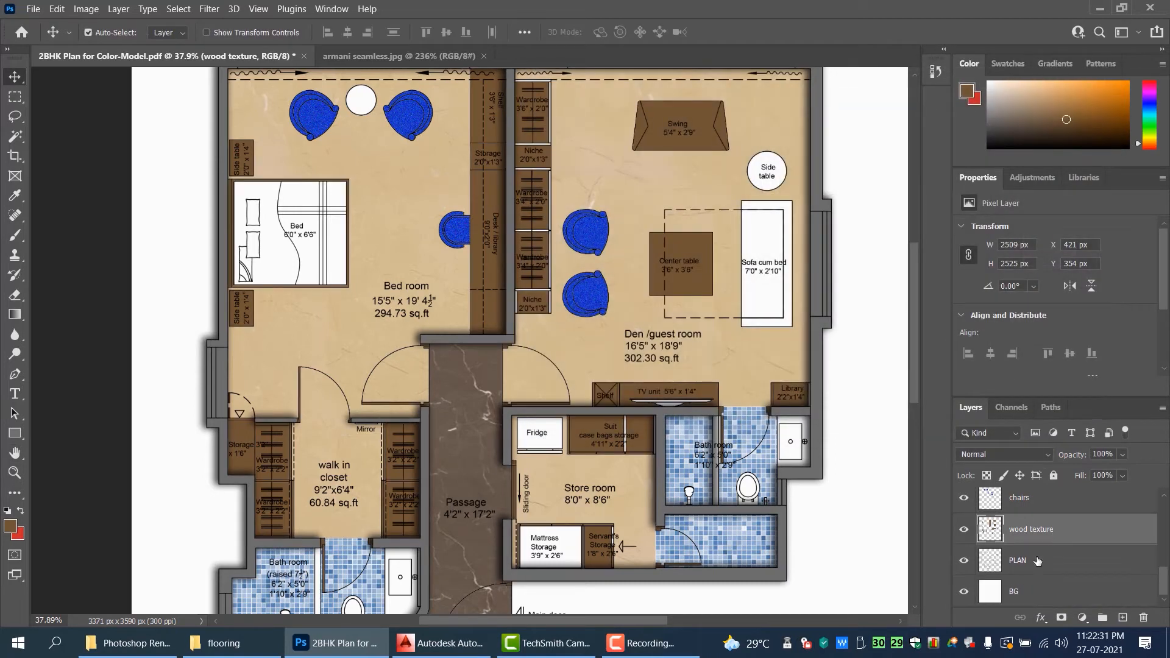
- Give the wood texture layer a drop shadow with 20 px distance, 14% spread and a slightly smaller size
{"action": "left_click", "coordinate": [1042, 617]}
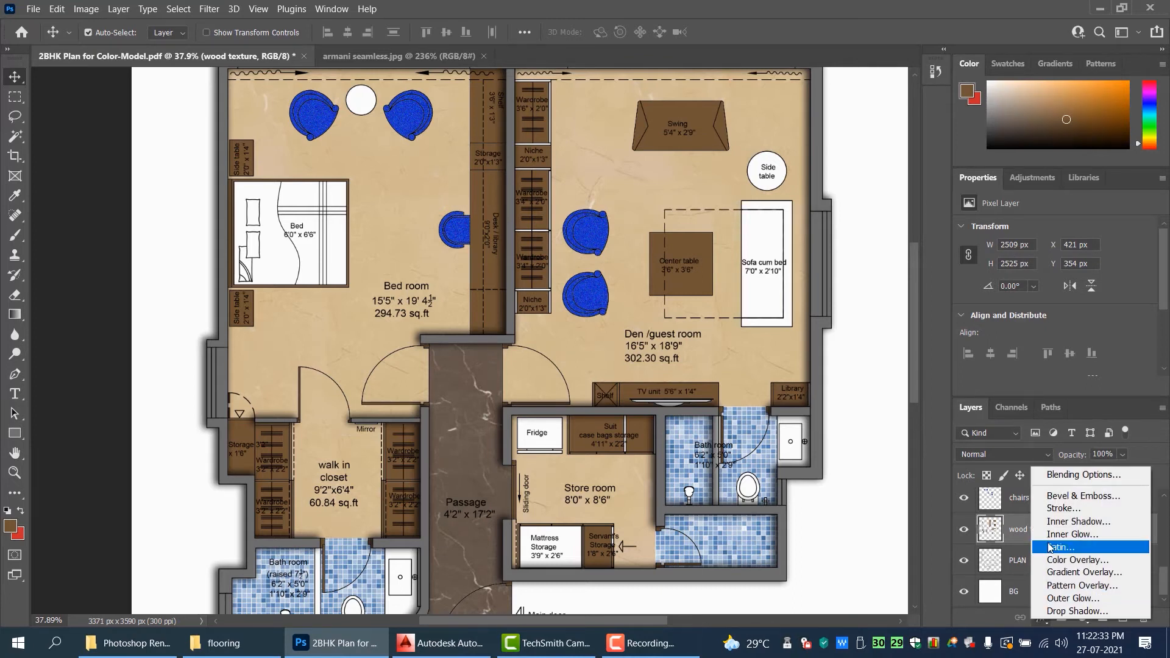
{"action": "key", "text": "Escape"}
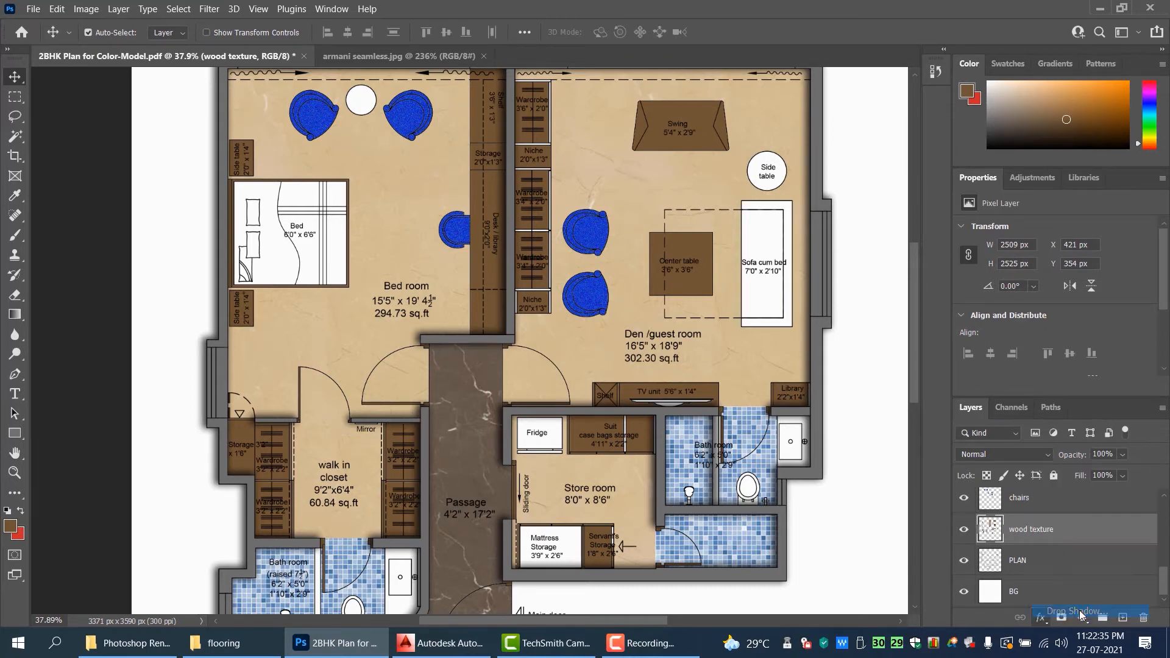
{"action": "left_click_drag", "start_coordinate": [824, 80], "coordinate": [857, 108]}
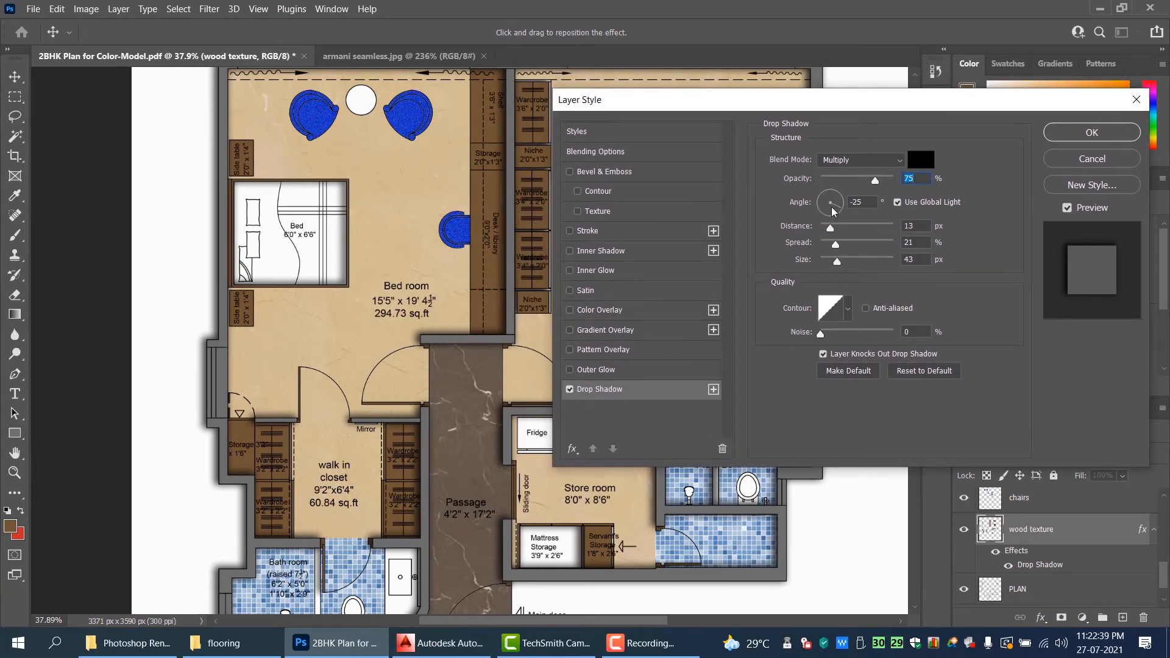
{"action": "left_click_drag", "start_coordinate": [824, 110], "coordinate": [846, 97]}
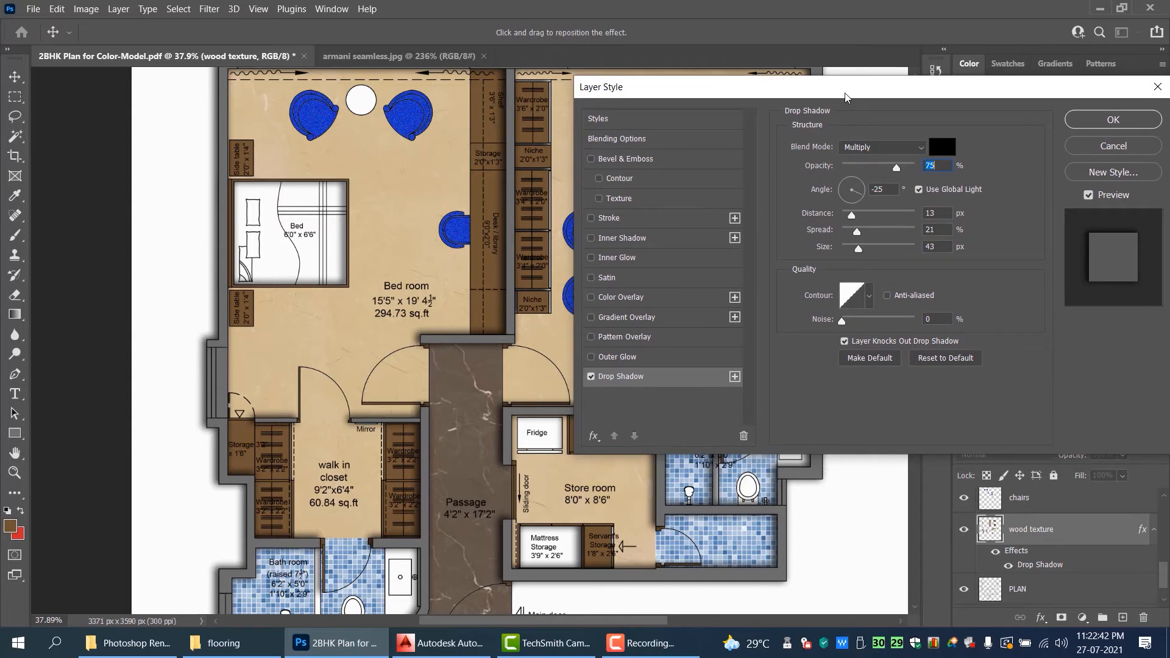
{"action": "left_click", "coordinate": [858, 215]}
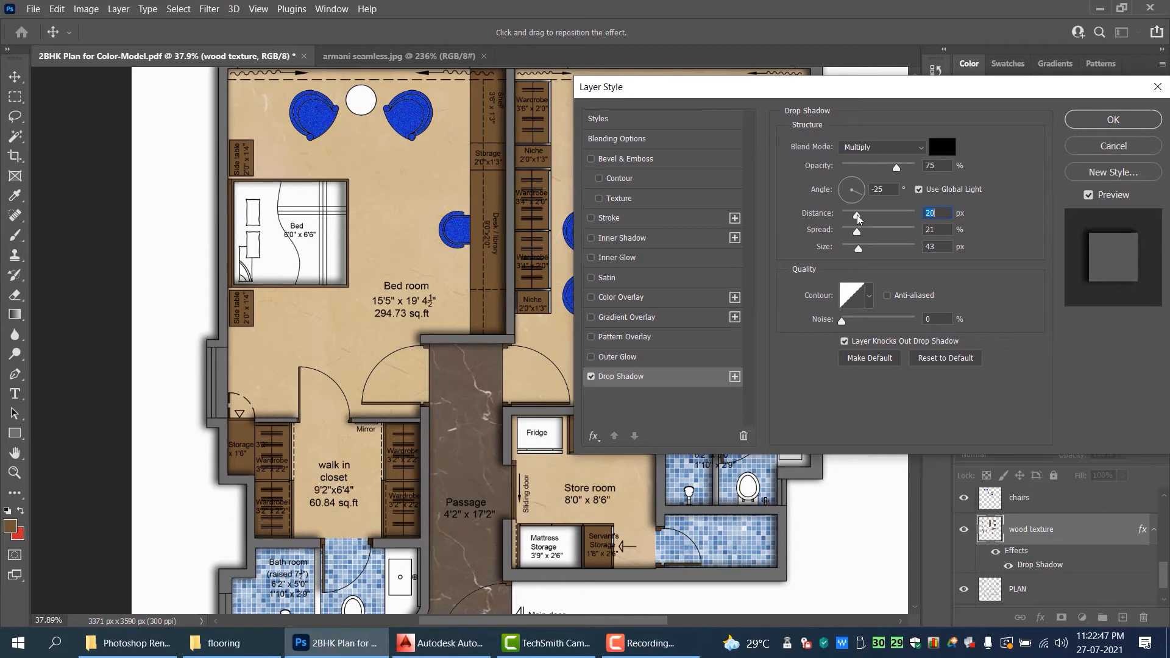
{"action": "left_click", "coordinate": [856, 232]}
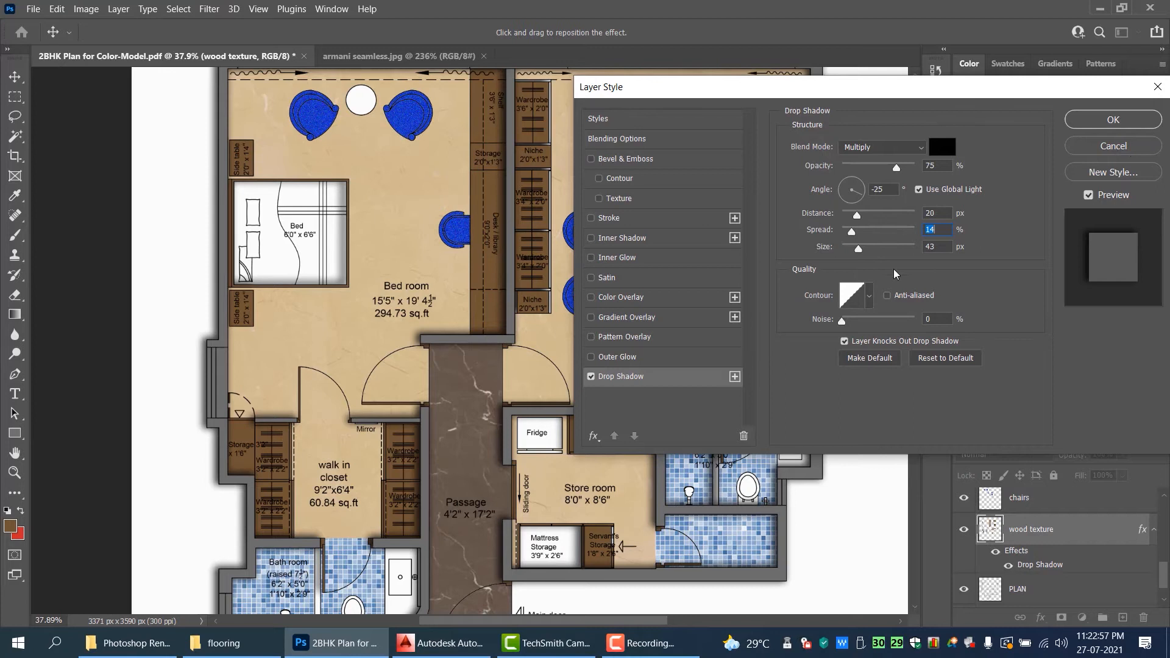
{"action": "left_click_drag", "start_coordinate": [858, 251], "coordinate": [856, 251]}
{"action": "left_click", "coordinate": [1114, 121]}
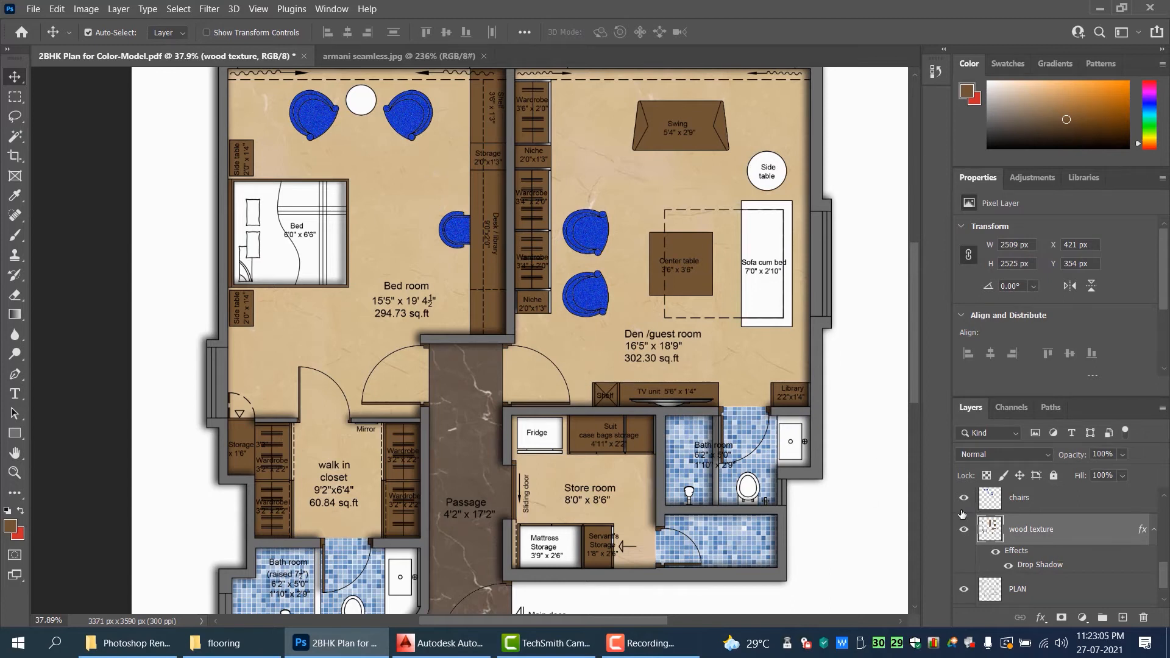
- Move the wood texture layer up the layer stack to directly below the walls layer
{"action": "scroll", "coordinate": [1103, 532], "scroll_direction": "up", "scroll_amount": 5}
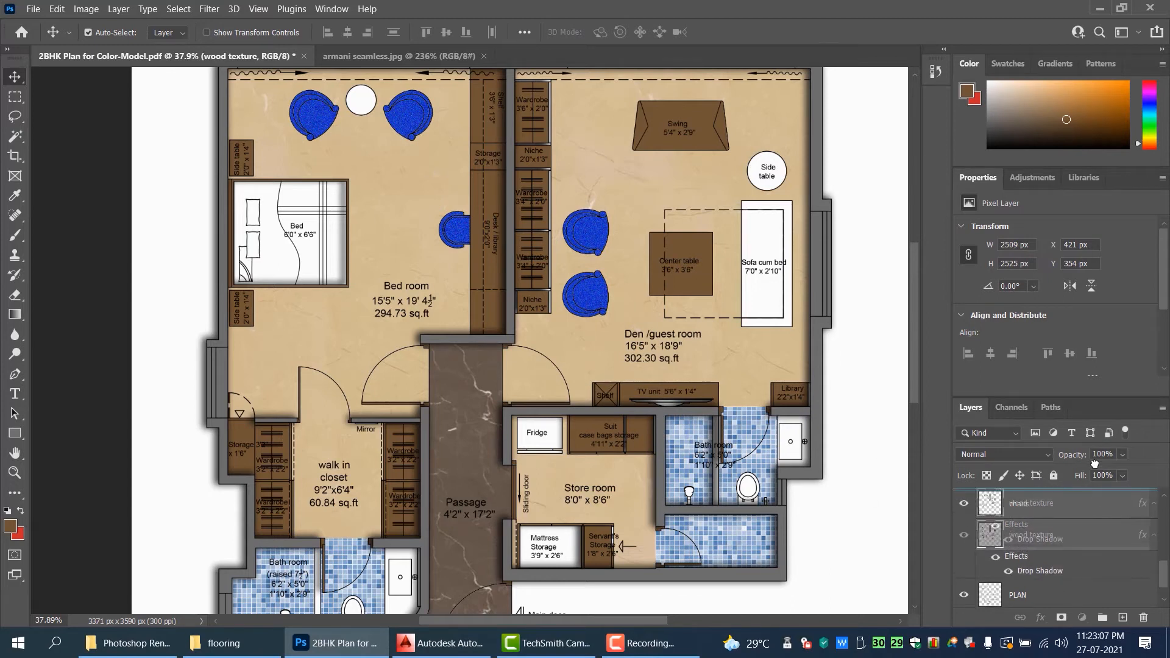
{"action": "left_click_drag", "start_coordinate": [1094, 468], "coordinate": [1073, 564]}
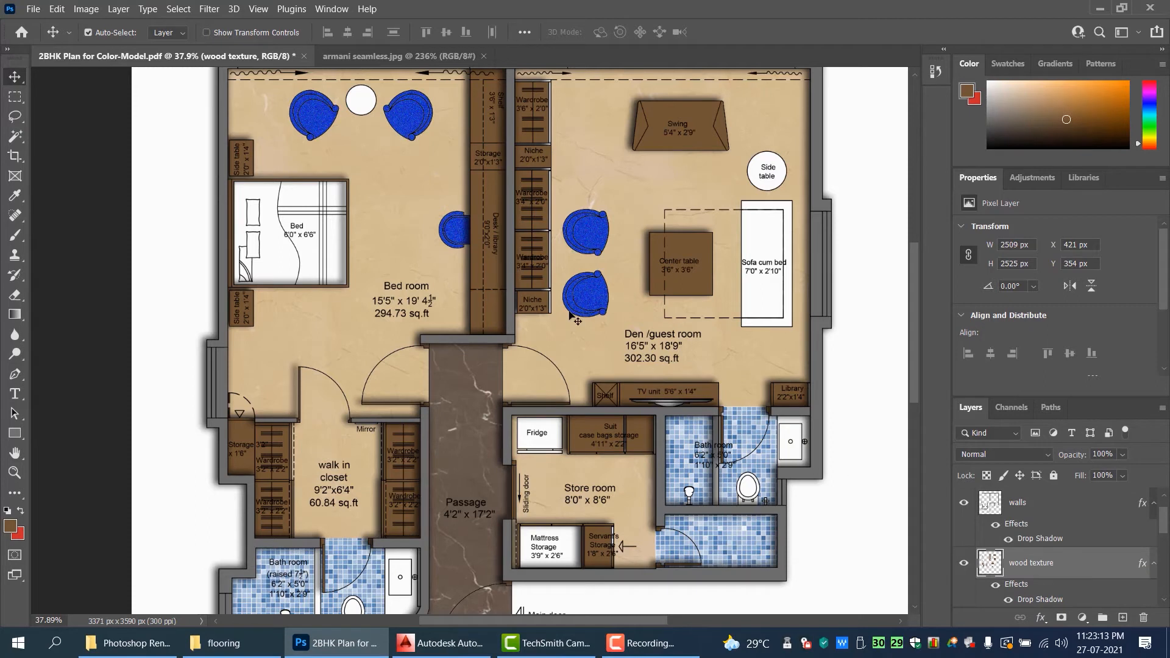
{"action": "scroll", "coordinate": [481, 270], "scroll_direction": "up", "scroll_amount": 3}
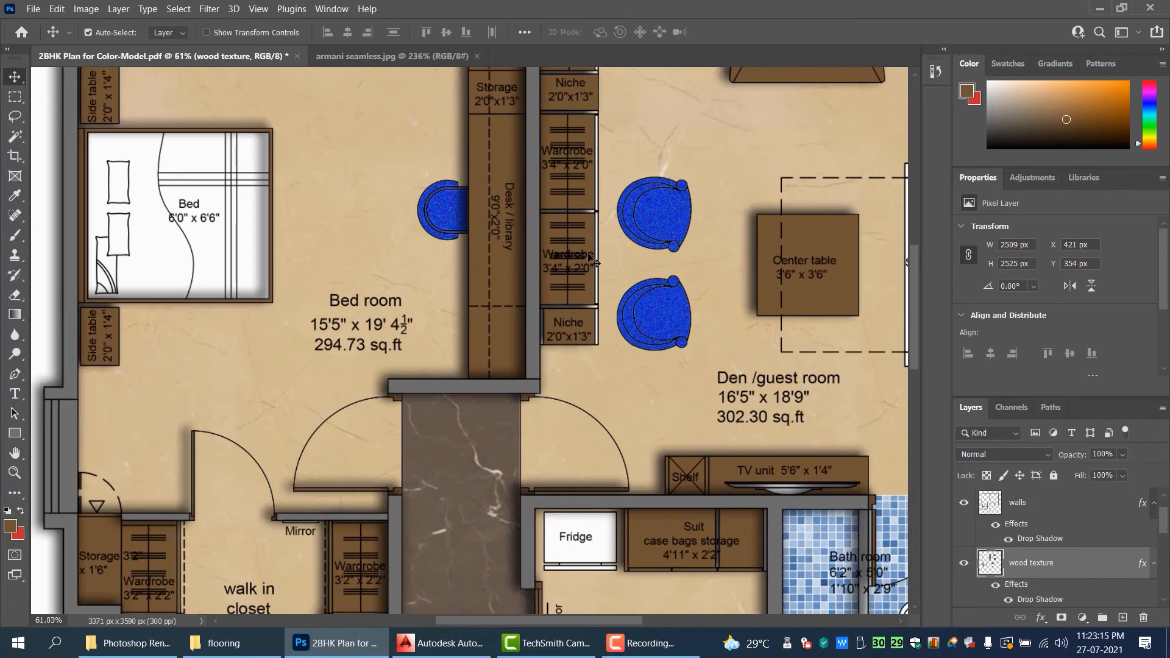
{"action": "scroll", "coordinate": [595, 262], "scroll_direction": "down", "scroll_amount": 3}
{"action": "scroll", "coordinate": [573, 305], "scroll_direction": "up", "scroll_amount": 4}
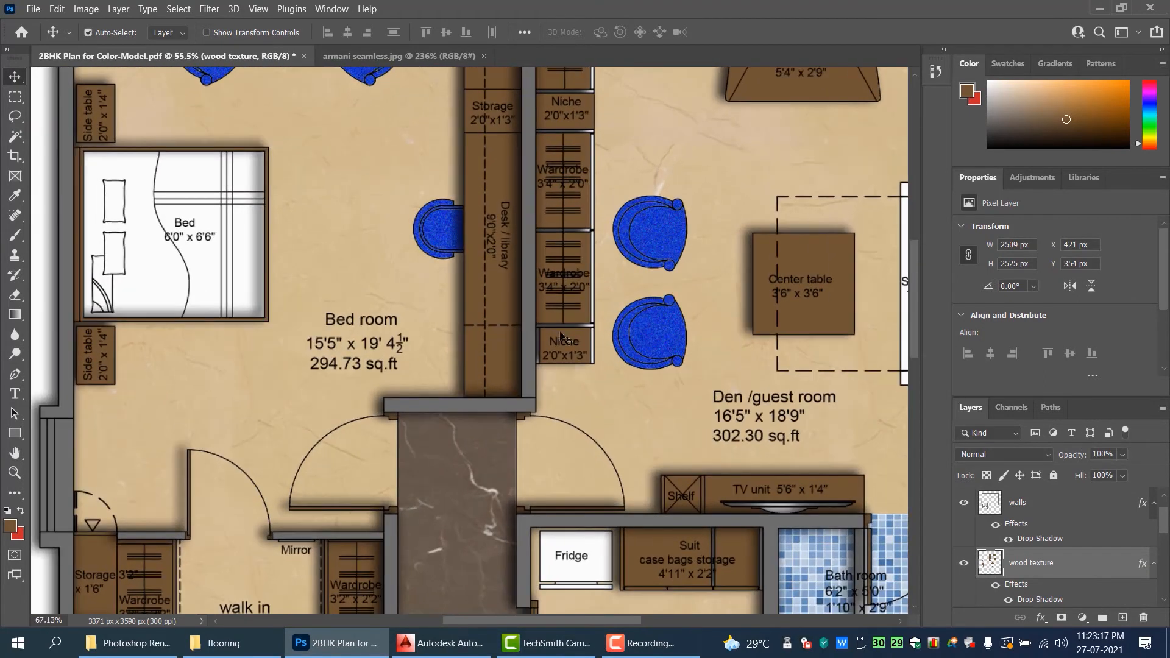
{"action": "scroll", "coordinate": [562, 345], "scroll_direction": "down", "scroll_amount": 3}
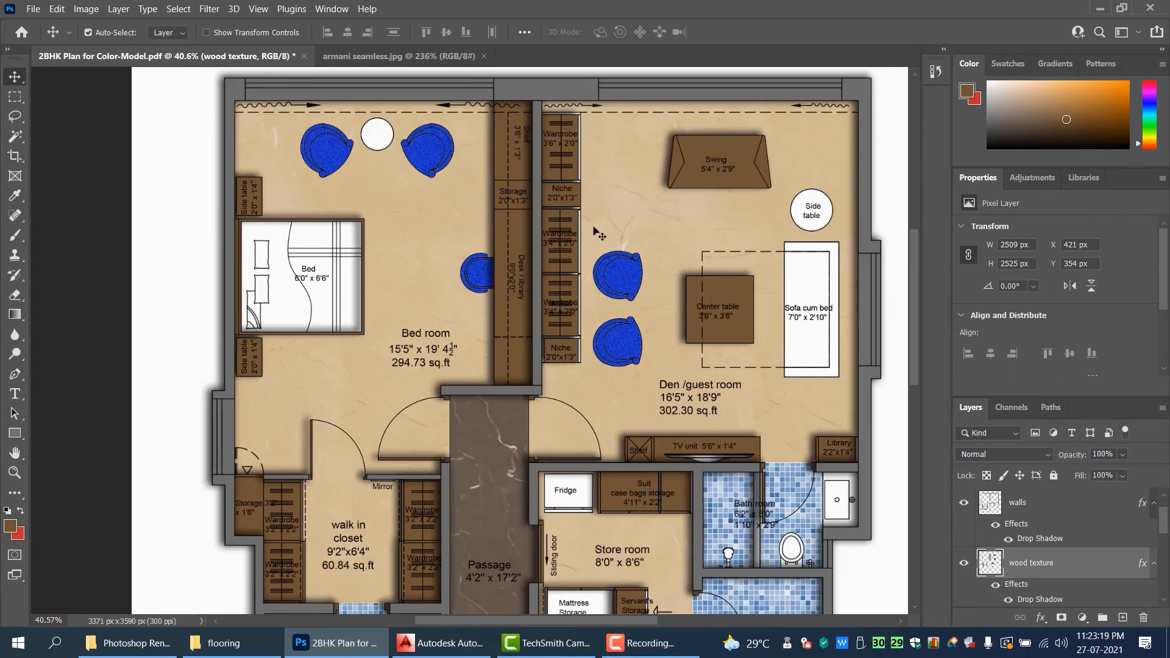
- Select the thin white panels around the lower niche beside the den's wardrobes on the PLAN layer with the Magic Wand
{"action": "left_click", "coordinate": [14, 139]}
{"action": "scroll", "coordinate": [1045, 511], "scroll_direction": "down", "scroll_amount": 5}
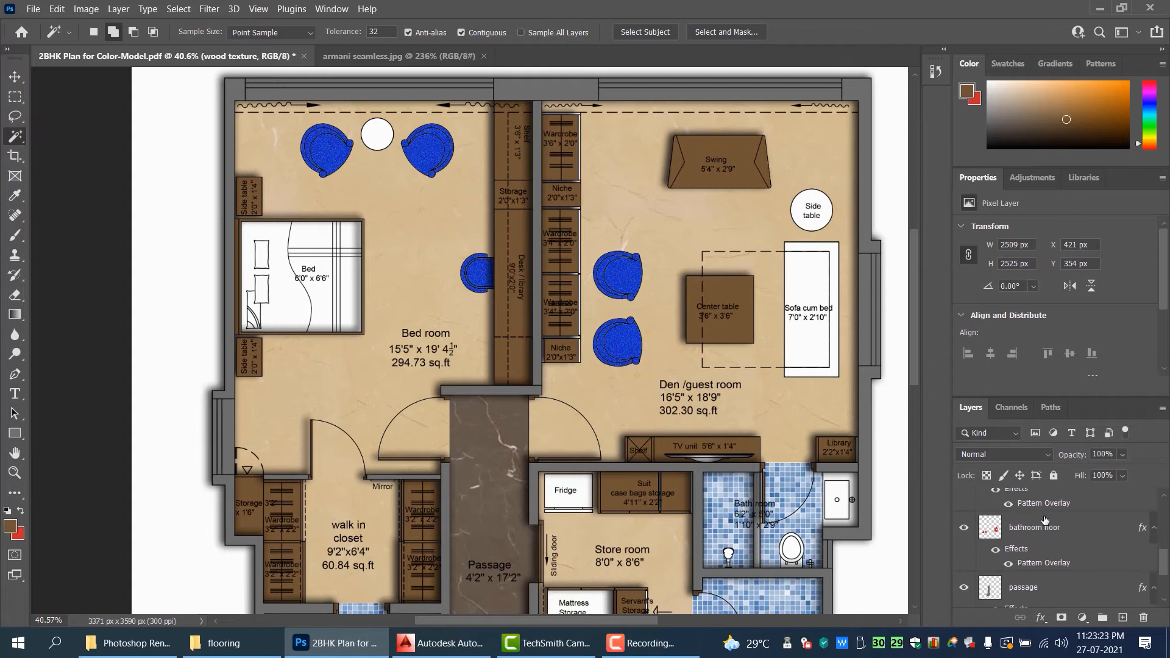
{"action": "scroll", "coordinate": [570, 338], "scroll_direction": "up", "scroll_amount": 10}
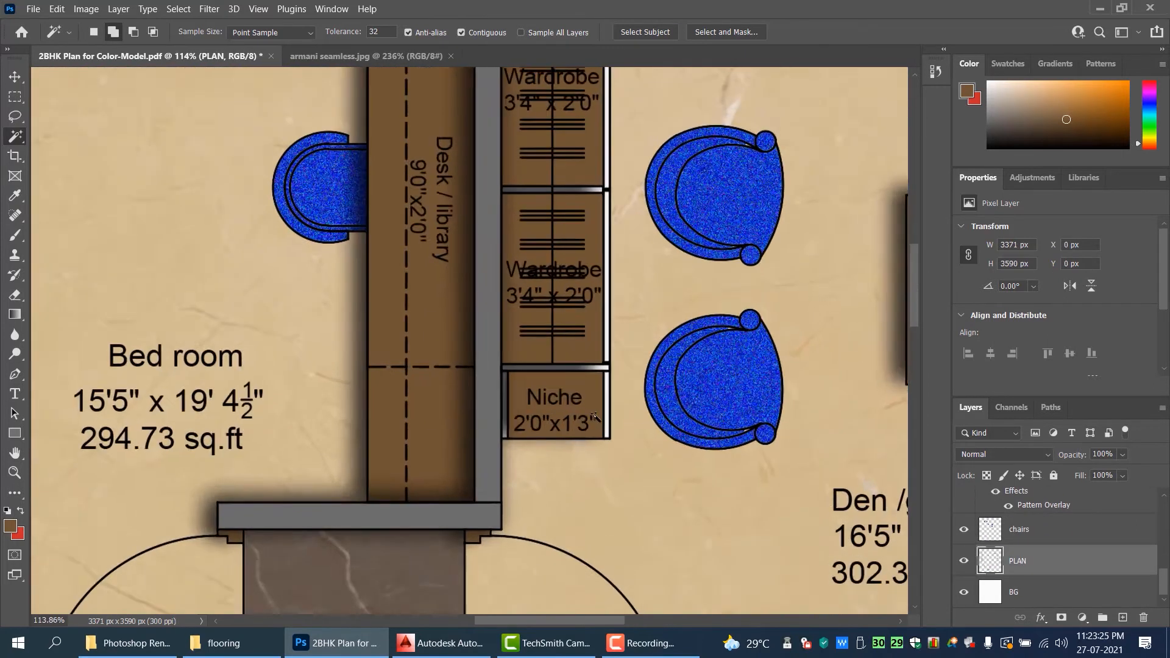
{"action": "left_click", "coordinate": [620, 383]}
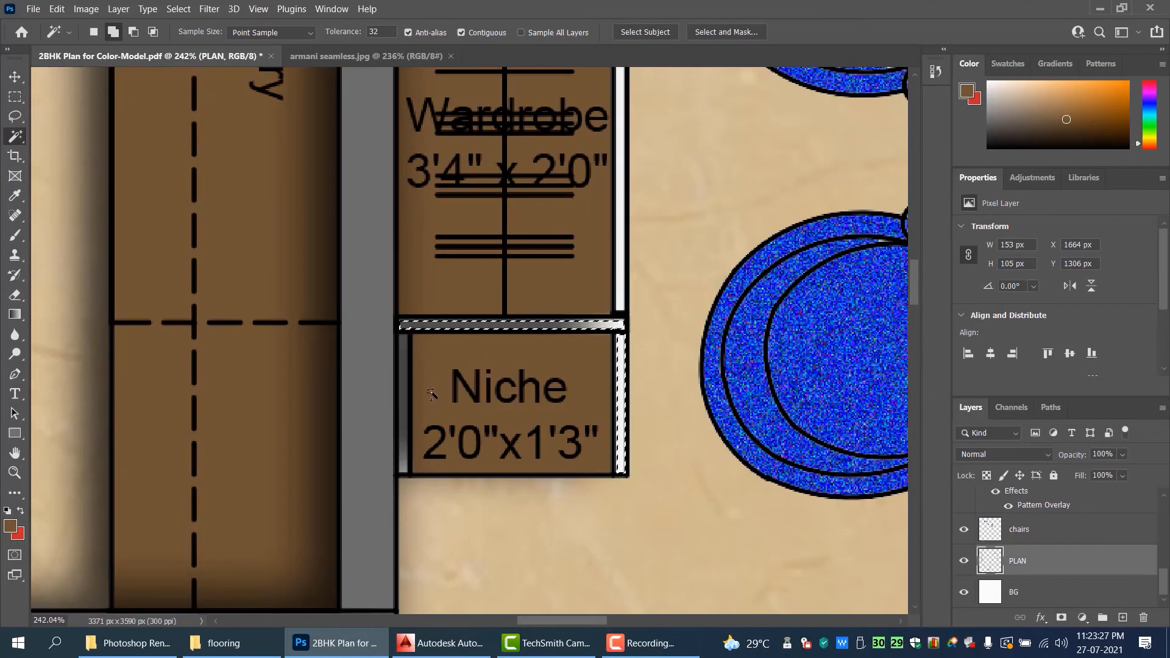
{"action": "left_click", "coordinate": [407, 372], "text": "shift"}
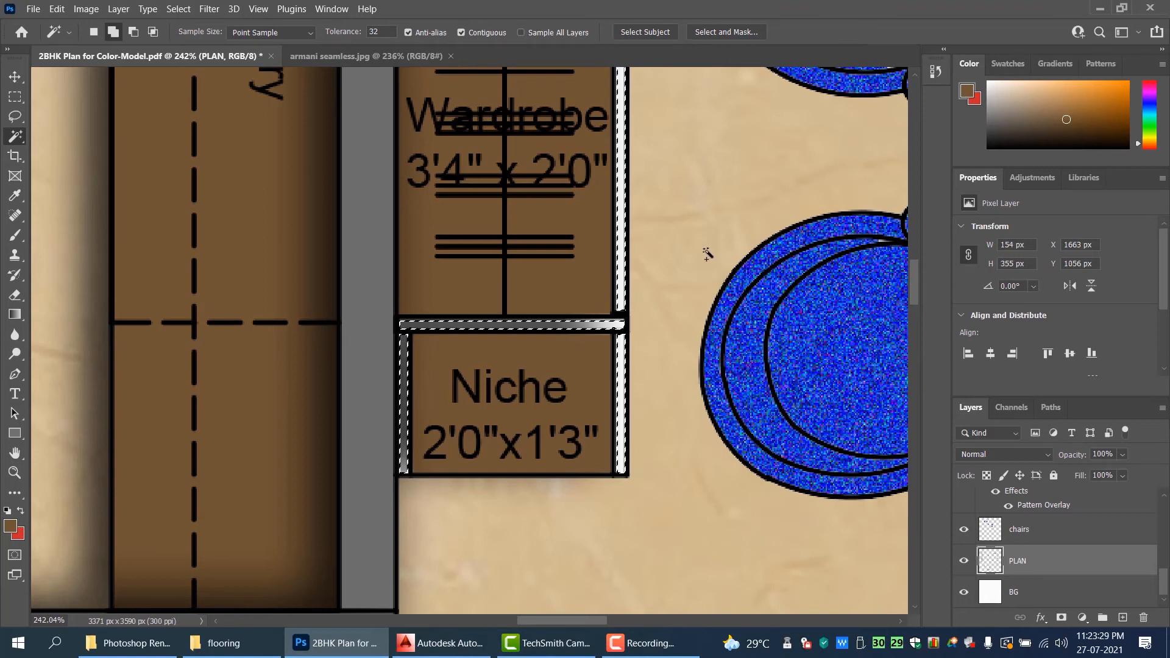
- Add the remaining thin side and divider panels of the den's wardrobes and upper niche to the selection, up to the 3'6" x 2'0" wardrobe
{"action": "left_click_drag", "start_coordinate": [694, 151], "coordinate": [701, 248]}
{"action": "scroll", "coordinate": [671, 292], "scroll_direction": "up", "scroll_amount": 6}
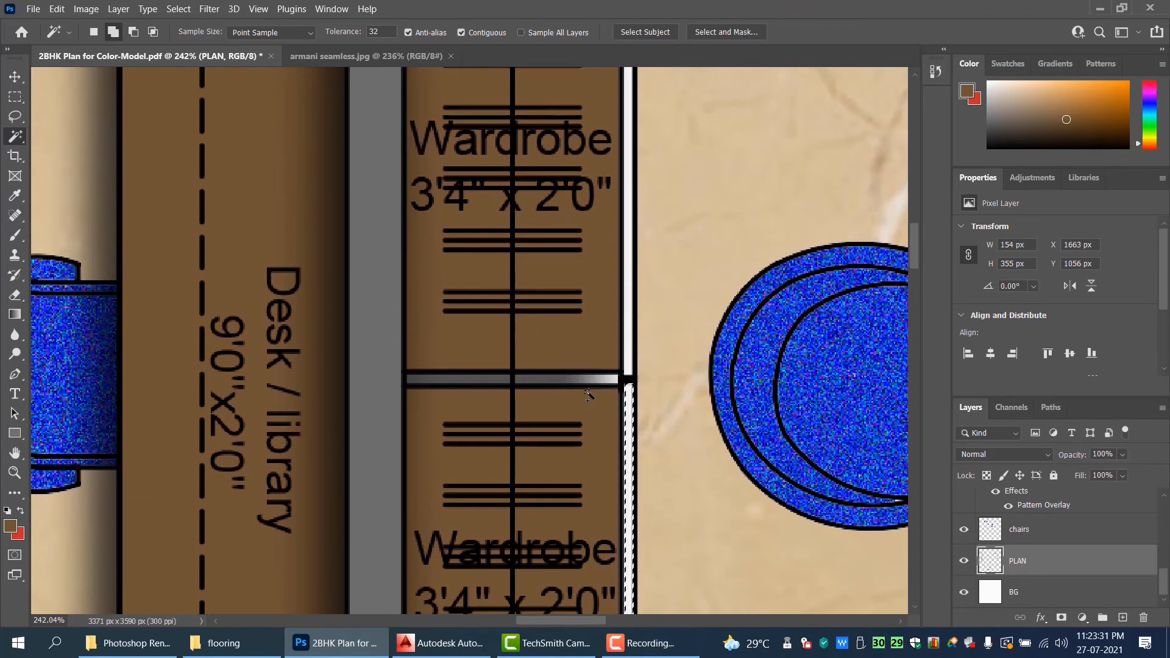
{"action": "left_click", "coordinate": [501, 380]}
{"action": "left_click", "coordinate": [629, 312]}
{"action": "left_click_drag", "start_coordinate": [696, 318], "coordinate": [699, 425]}
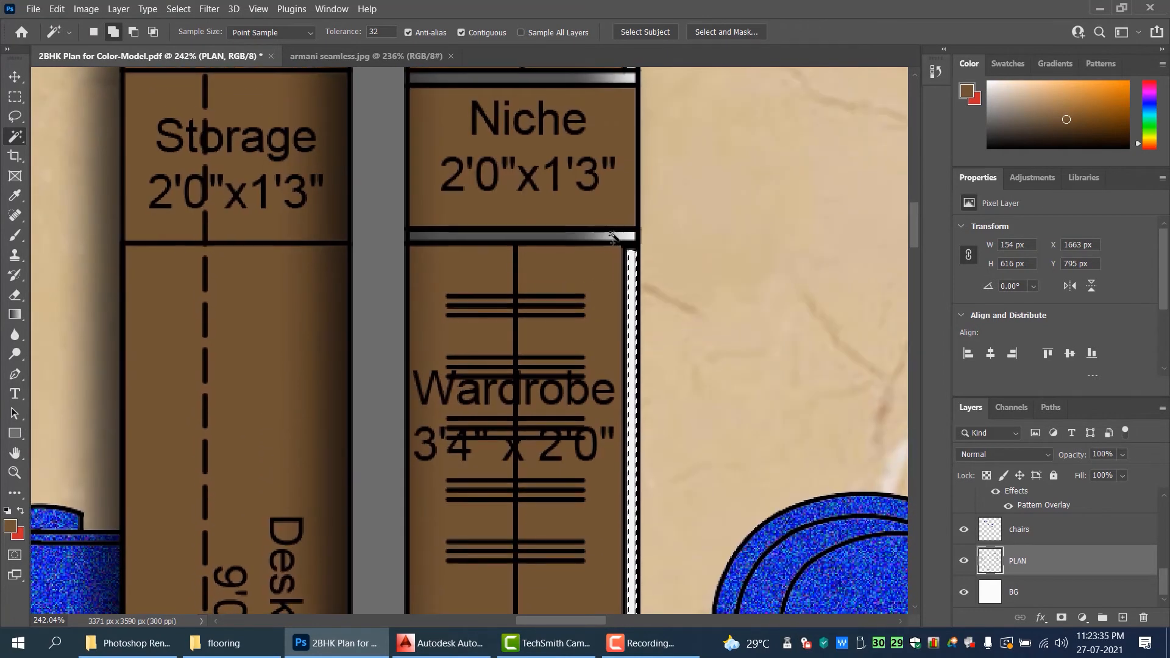
{"action": "left_click", "coordinate": [613, 236]}
{"action": "scroll", "coordinate": [714, 359], "scroll_direction": "up", "scroll_amount": 5}
{"action": "left_click", "coordinate": [708, 310]}
{"action": "left_click_drag", "start_coordinate": [744, 335], "coordinate": [725, 397]}
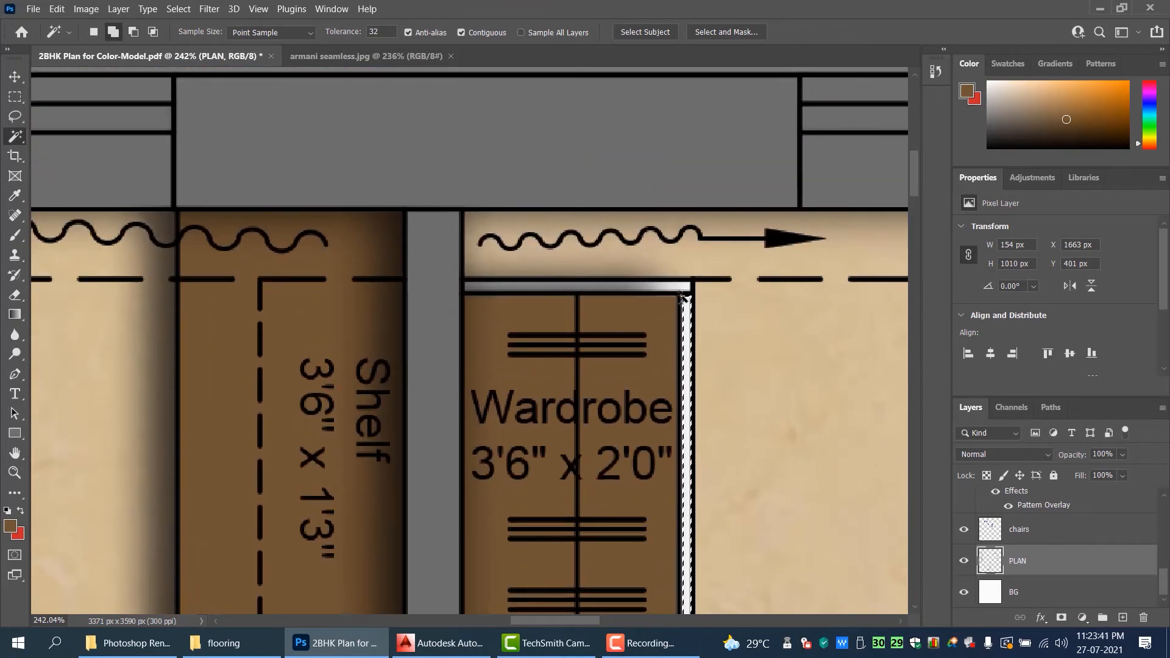
- Fill the selected wardrobe and niche panels with the brown foreground colour on the wood texture layer and deselect
{"action": "scroll", "coordinate": [683, 299], "scroll_direction": "down", "scroll_amount": 6}
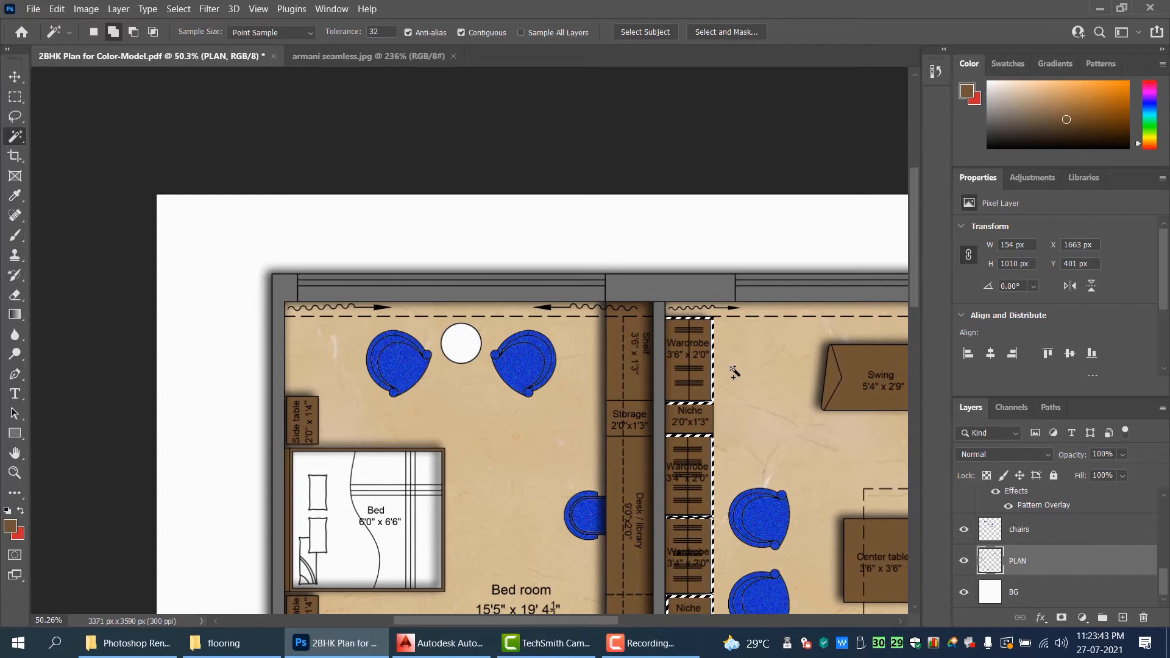
{"action": "scroll", "coordinate": [734, 371], "scroll_direction": "down", "scroll_amount": 3}
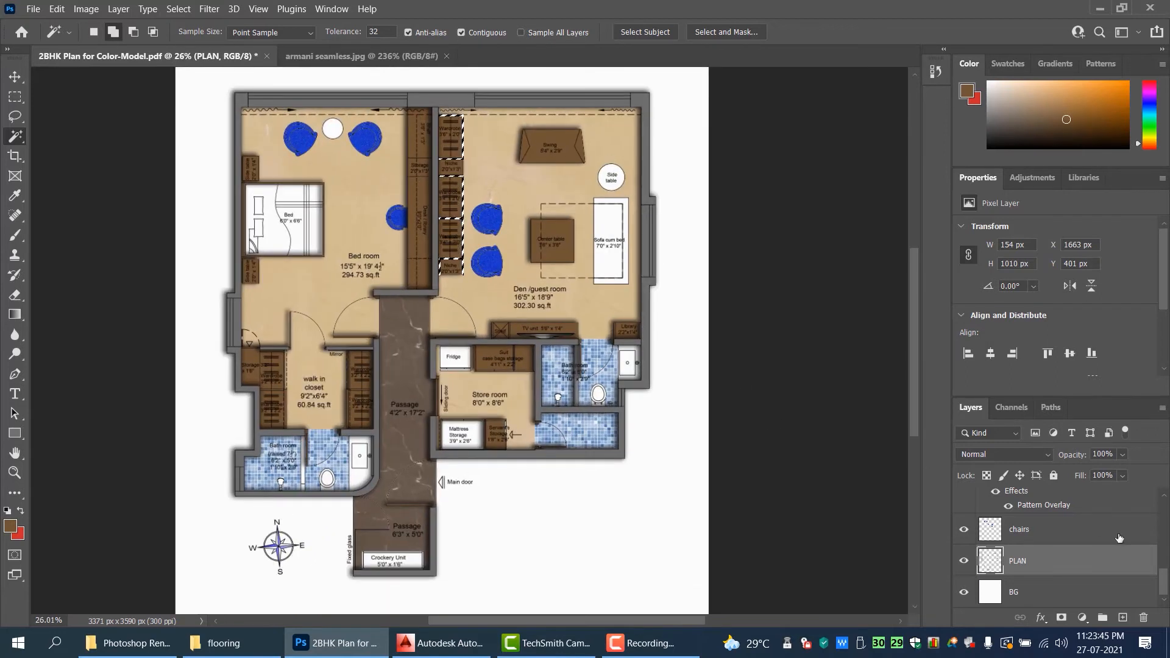
{"action": "scroll", "coordinate": [1081, 535], "scroll_direction": "up", "scroll_amount": 5}
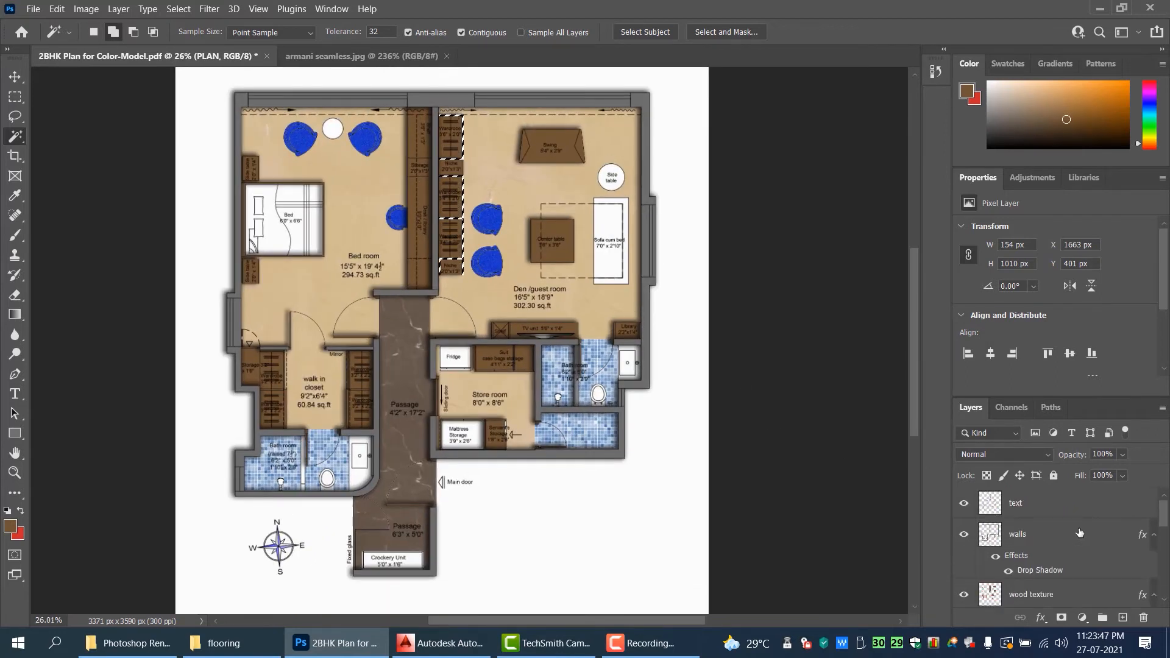
{"action": "scroll", "coordinate": [1081, 534], "scroll_direction": "down", "scroll_amount": 1}
{"action": "left_click", "coordinate": [1073, 563]}
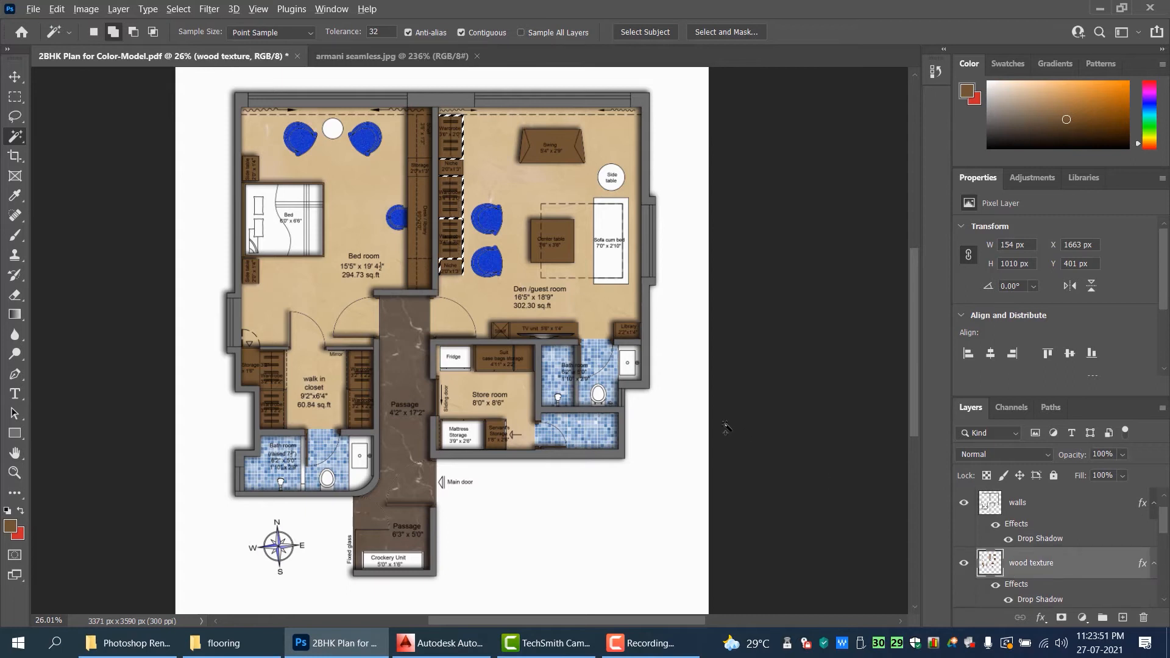
{"action": "key", "text": "ctrl+d"}
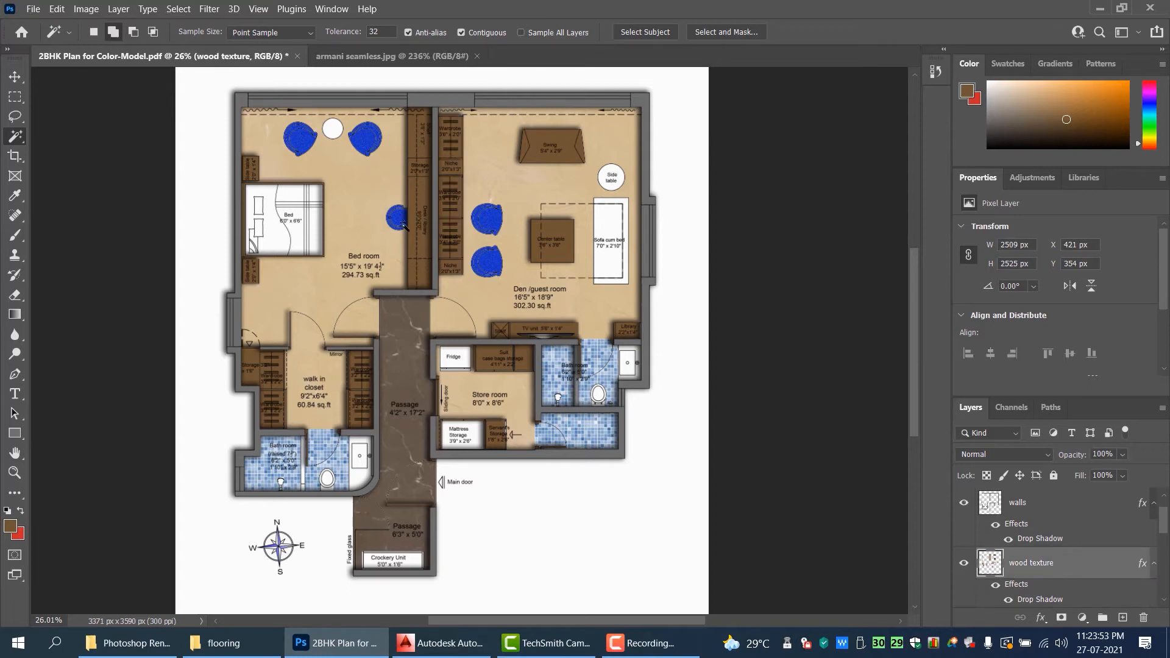
{"action": "left_click", "coordinate": [16, 78]}
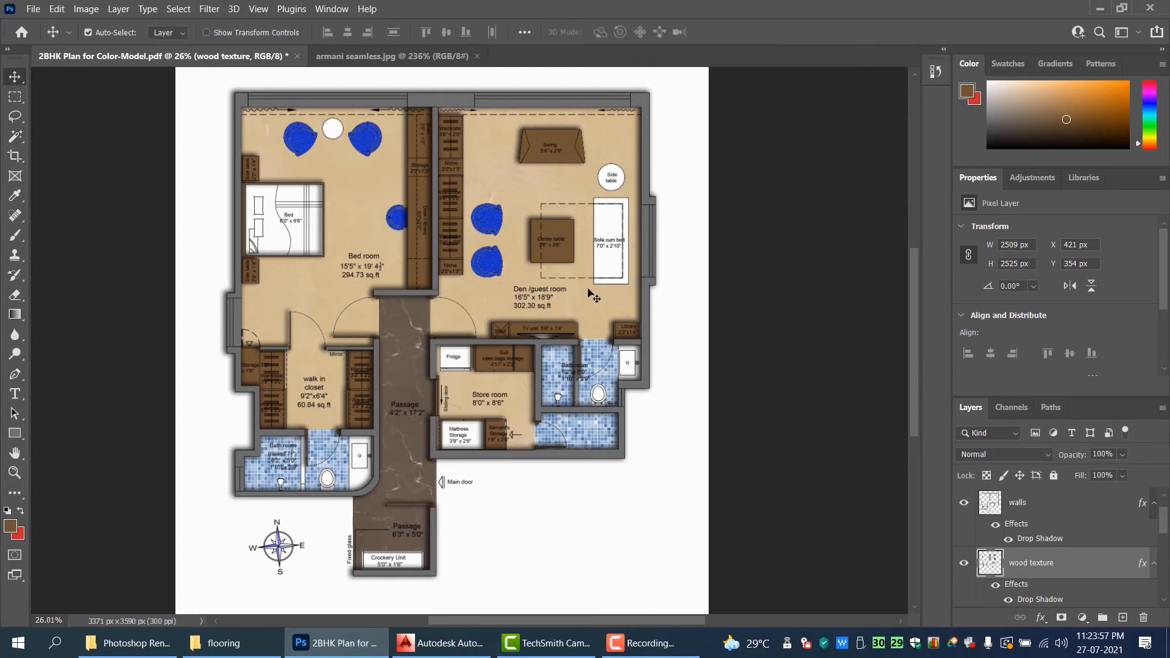
{"action": "left_click", "coordinate": [646, 643]}
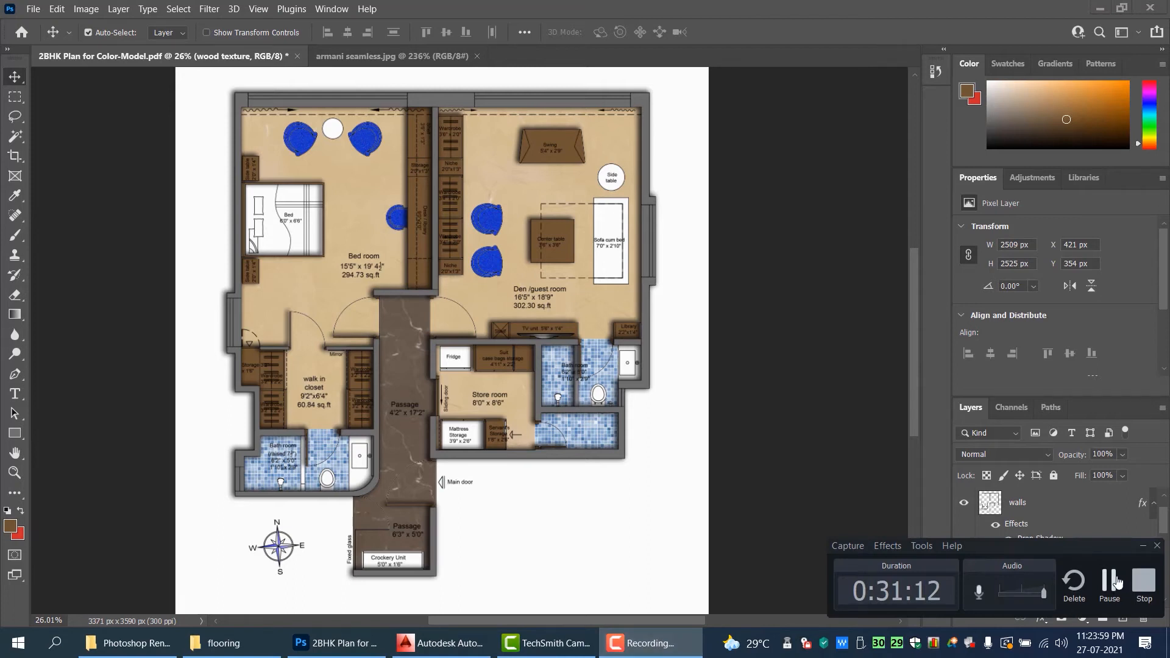
{"action": "left_click", "coordinate": [1111, 582]}
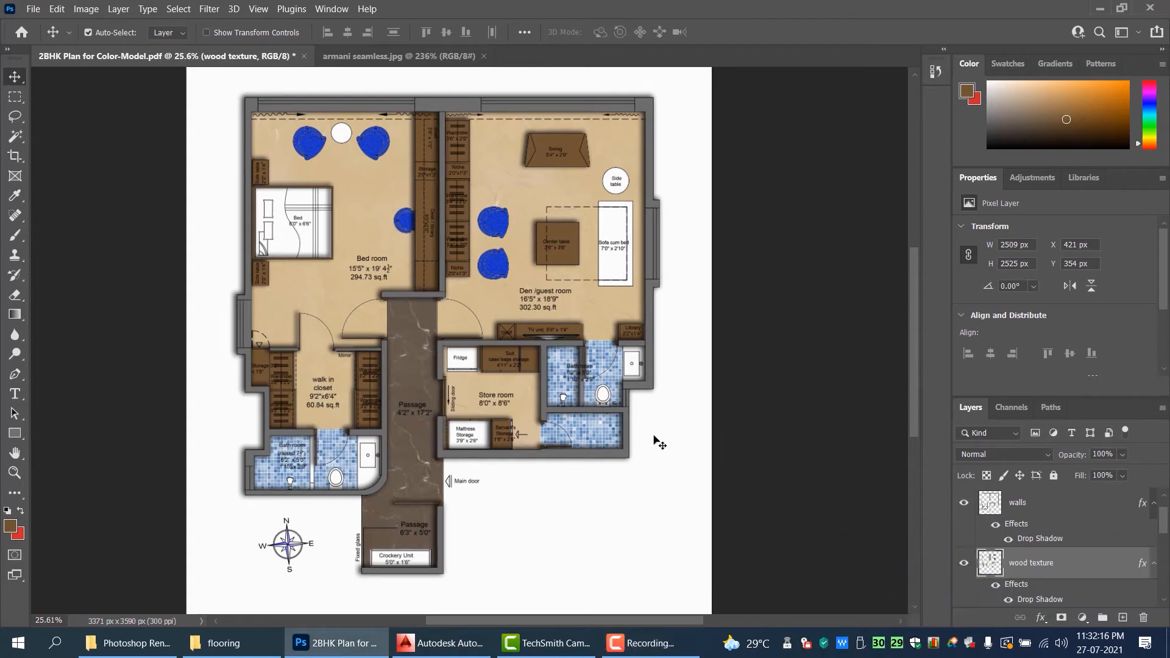
- Select the Crockery Unit's interior and its surrounding frame strips in the lower passage on the PLAN layer with the Magic Wand
{"action": "scroll", "coordinate": [376, 599], "scroll_direction": "up", "scroll_amount": 3}
{"action": "scroll", "coordinate": [417, 558], "scroll_direction": "down", "scroll_amount": 2}
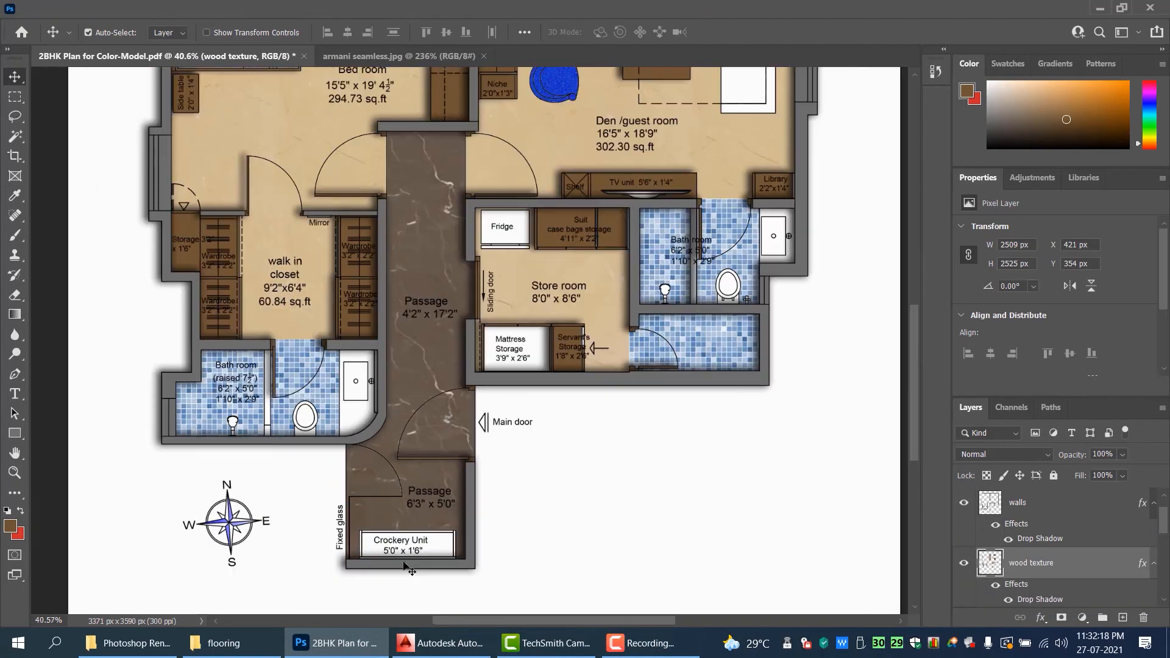
{"action": "scroll", "coordinate": [413, 555], "scroll_direction": "up", "scroll_amount": 3}
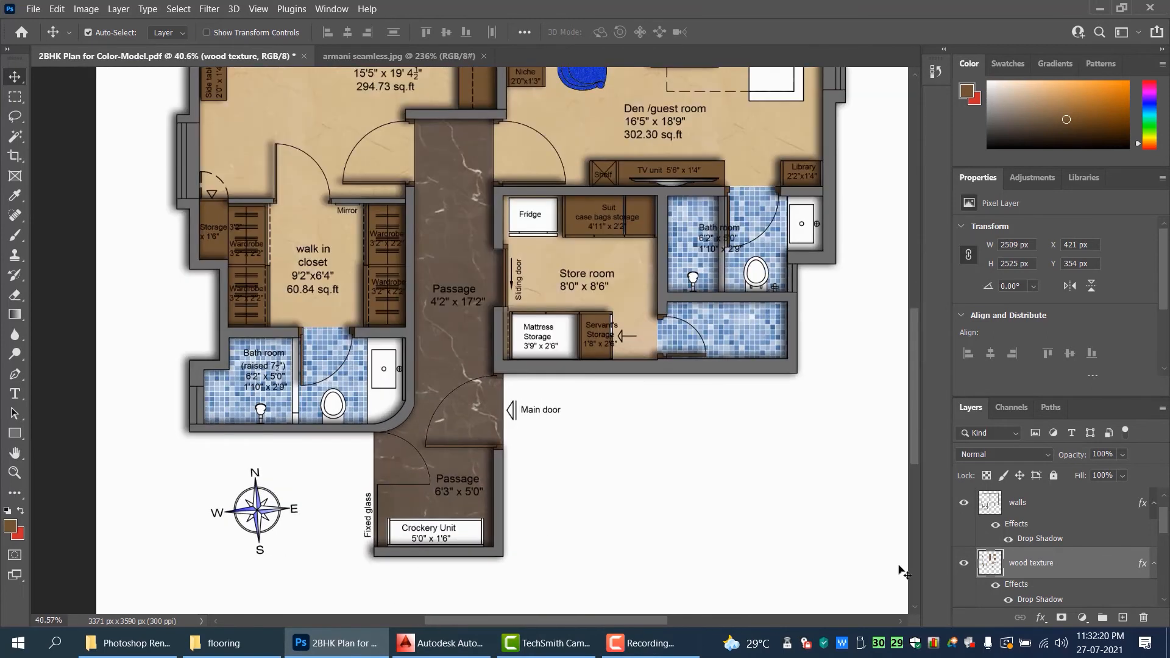
{"action": "scroll", "coordinate": [1101, 542], "scroll_direction": "down", "scroll_amount": 5}
{"action": "left_click", "coordinate": [1049, 561]}
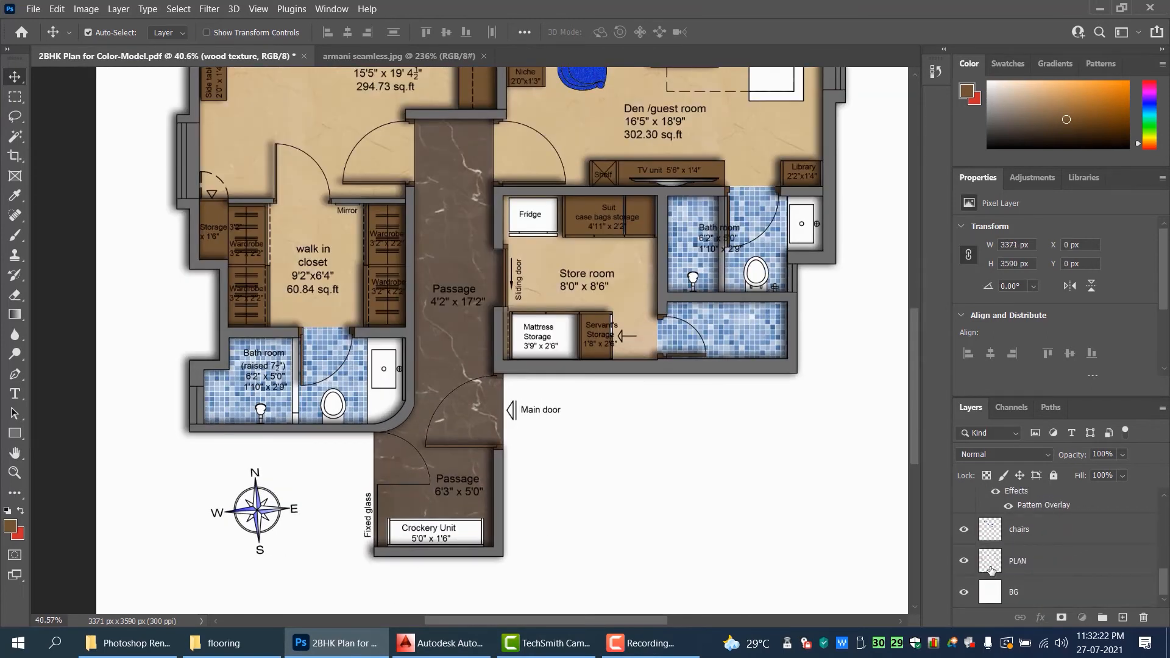
{"action": "left_click", "coordinate": [23, 136]}
{"action": "scroll", "coordinate": [469, 506], "scroll_direction": "up", "scroll_amount": 5}
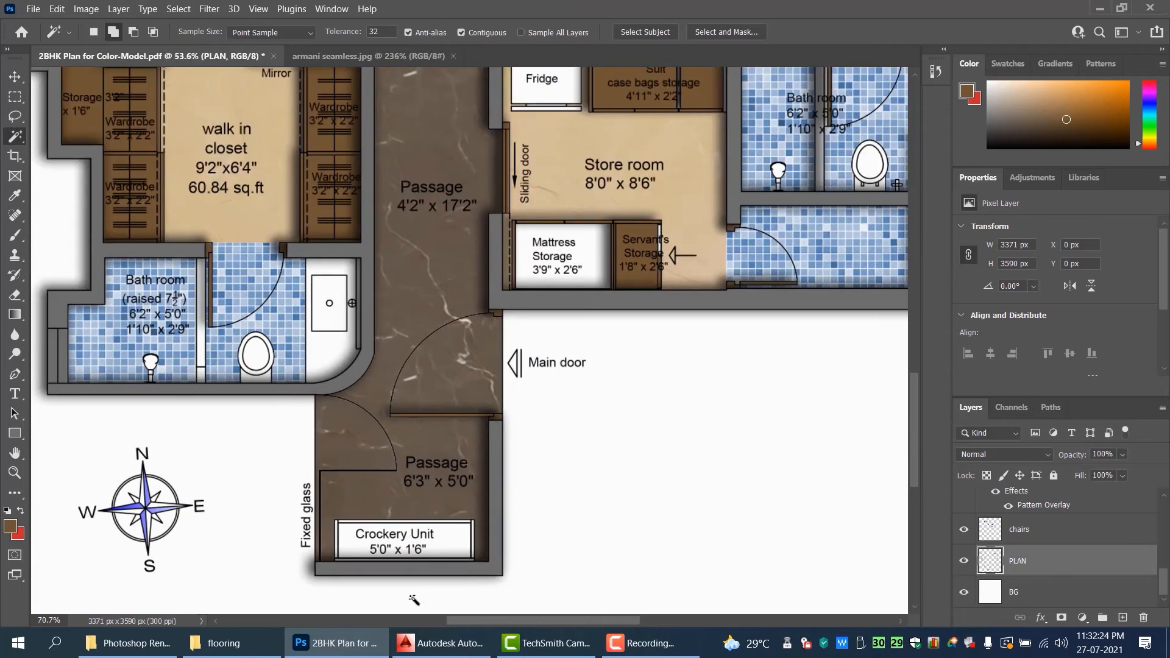
{"action": "left_click", "coordinate": [468, 509]}
{"action": "scroll", "coordinate": [470, 509], "scroll_direction": "up", "scroll_amount": 3}
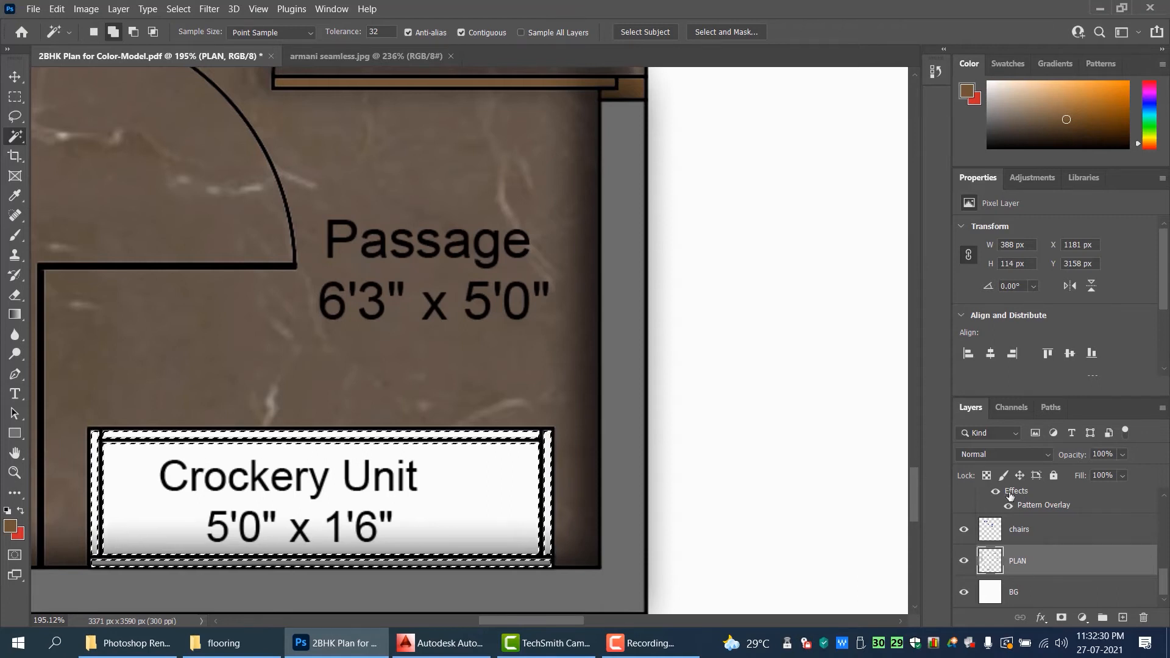
- Fill the selected Crockery Unit with the brown foreground colour on the wood texture layer and deselect
{"action": "scroll", "coordinate": [1093, 530], "scroll_direction": "up", "scroll_amount": 5}
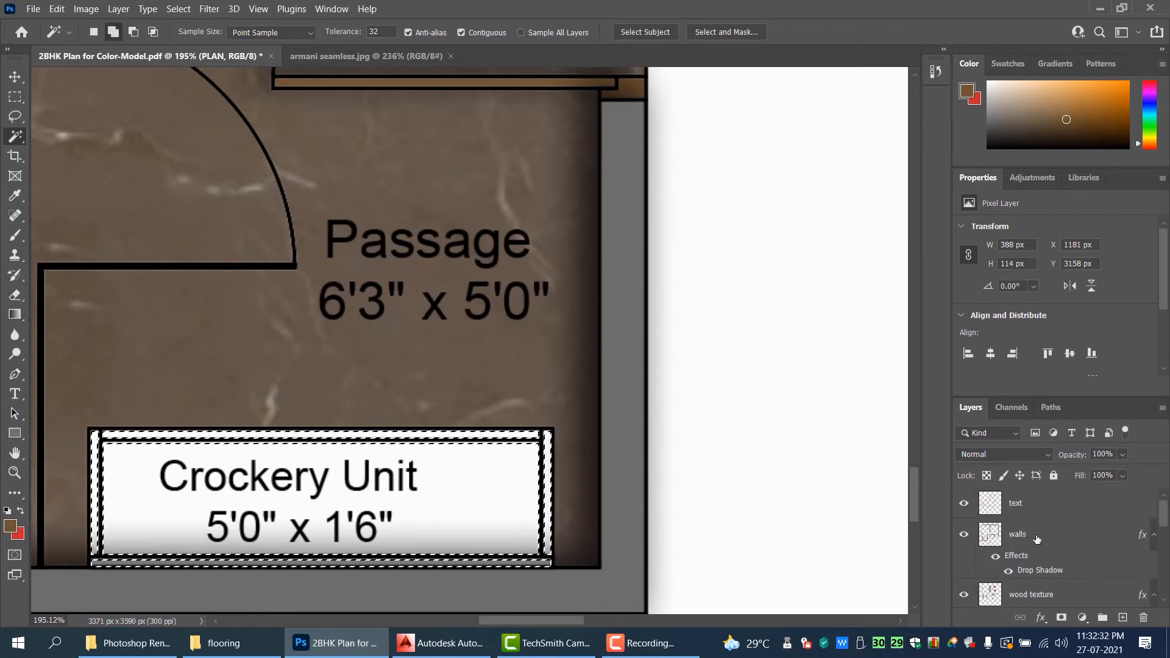
{"action": "scroll", "coordinate": [1037, 539], "scroll_direction": "down", "scroll_amount": 2}
{"action": "left_click", "coordinate": [1038, 541]}
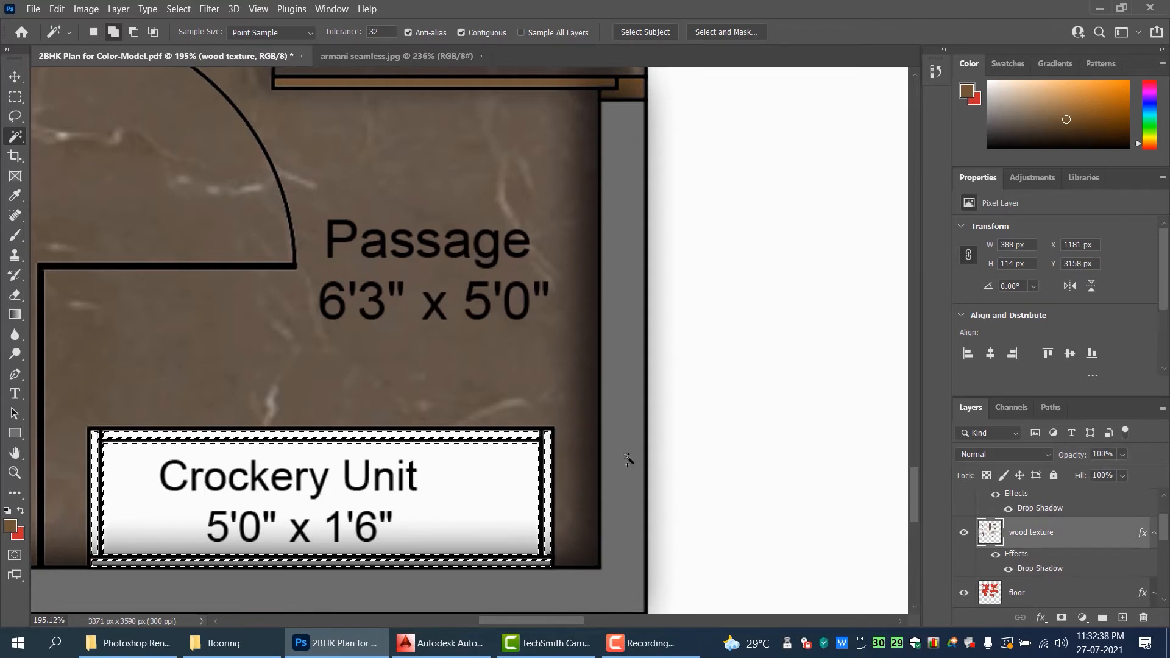
{"action": "key", "text": "alt+BackSpace"}
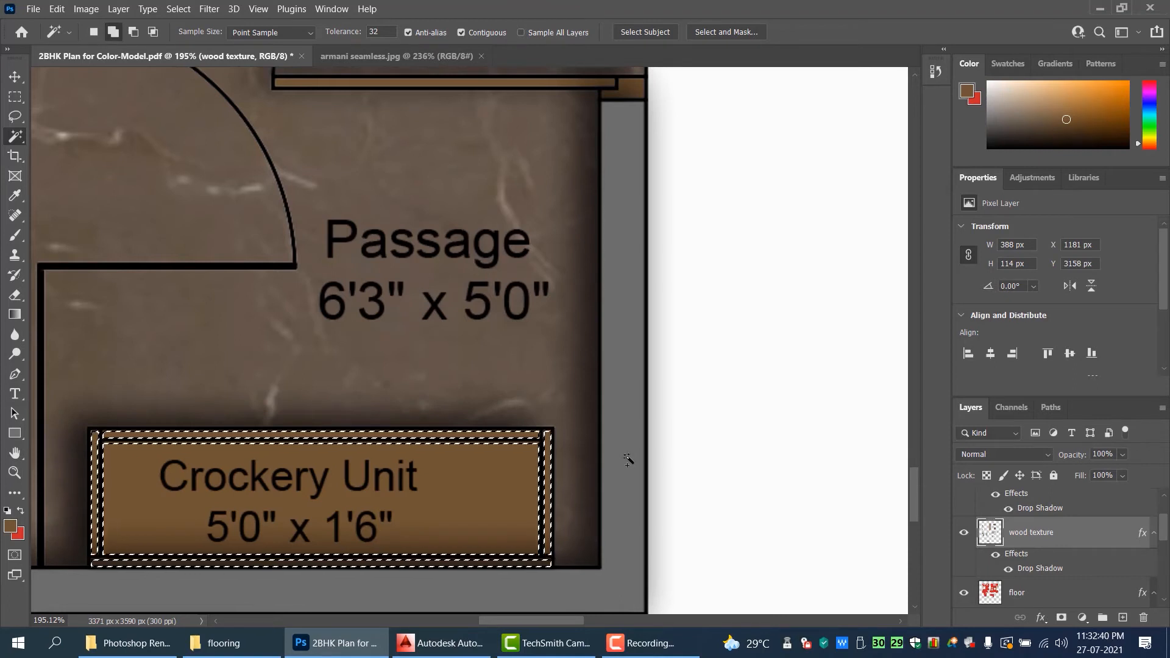
{"action": "key", "text": "ctrl+d"}
{"action": "scroll", "coordinate": [628, 459], "scroll_direction": "down", "scroll_amount": 3}
{"action": "scroll", "coordinate": [628, 456], "scroll_direction": "down", "scroll_amount": 4}
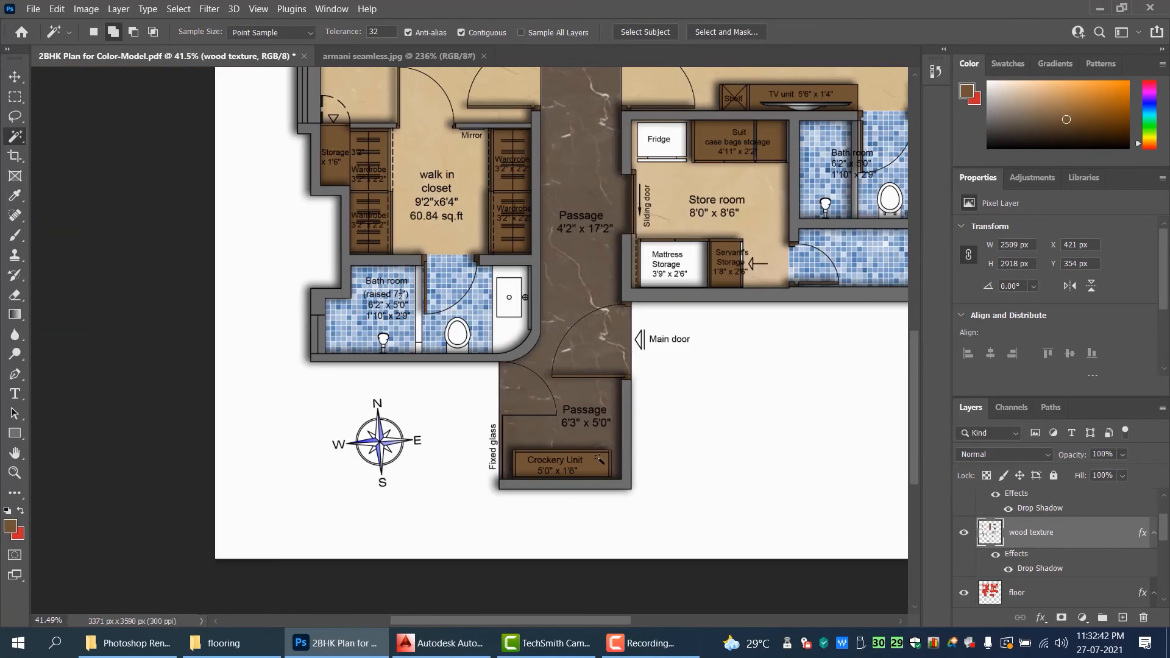
- Reduce the wood texture layer's drop shadow to 14 px distance and 8 px size
{"action": "scroll", "coordinate": [546, 451], "scroll_direction": "up", "scroll_amount": 3}
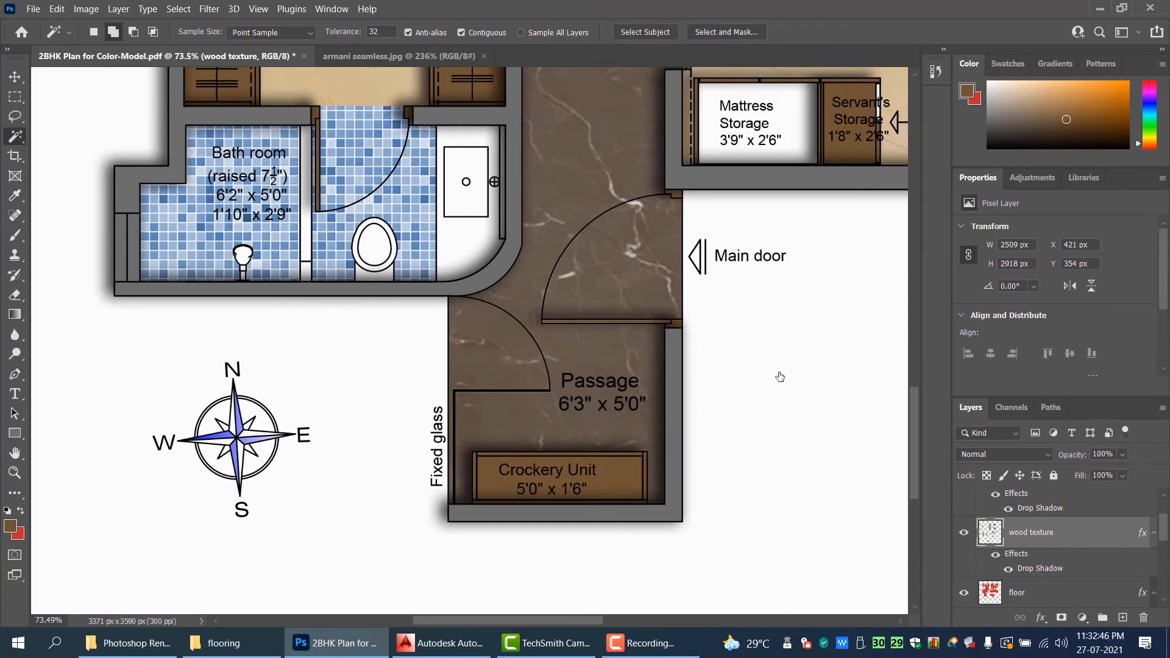
{"action": "left_click_drag", "start_coordinate": [849, 218], "coordinate": [847, 217]}
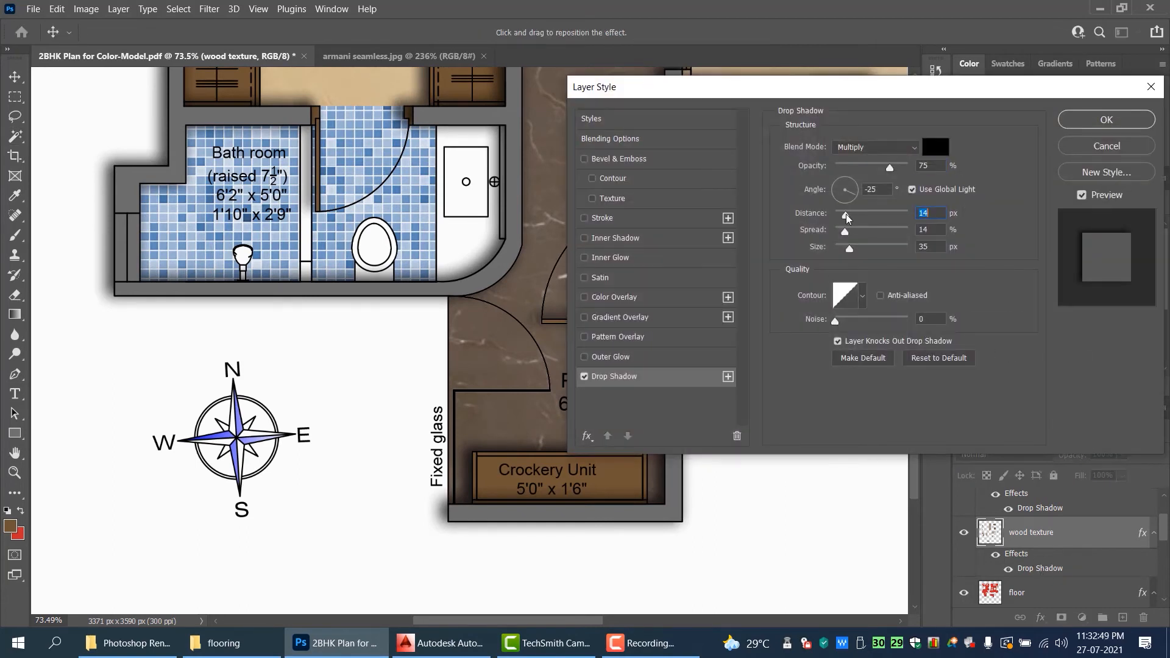
{"action": "left_click", "coordinate": [845, 250]}
{"action": "left_click_drag", "start_coordinate": [845, 250], "coordinate": [838, 250]}
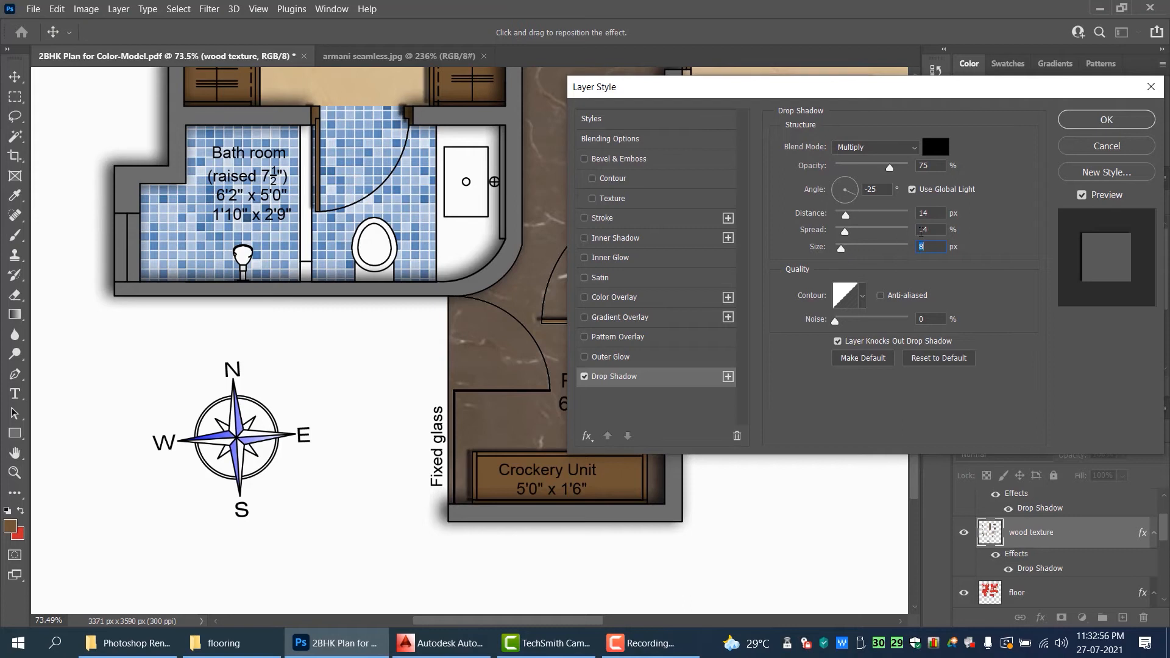
{"action": "left_click", "coordinate": [1111, 125]}
{"action": "key", "text": "w"}
- Examine the brown furniture, doors and their shadows across the rooms of the whole floor plan
{"action": "scroll", "coordinate": [726, 324], "scroll_direction": "down", "scroll_amount": 4}
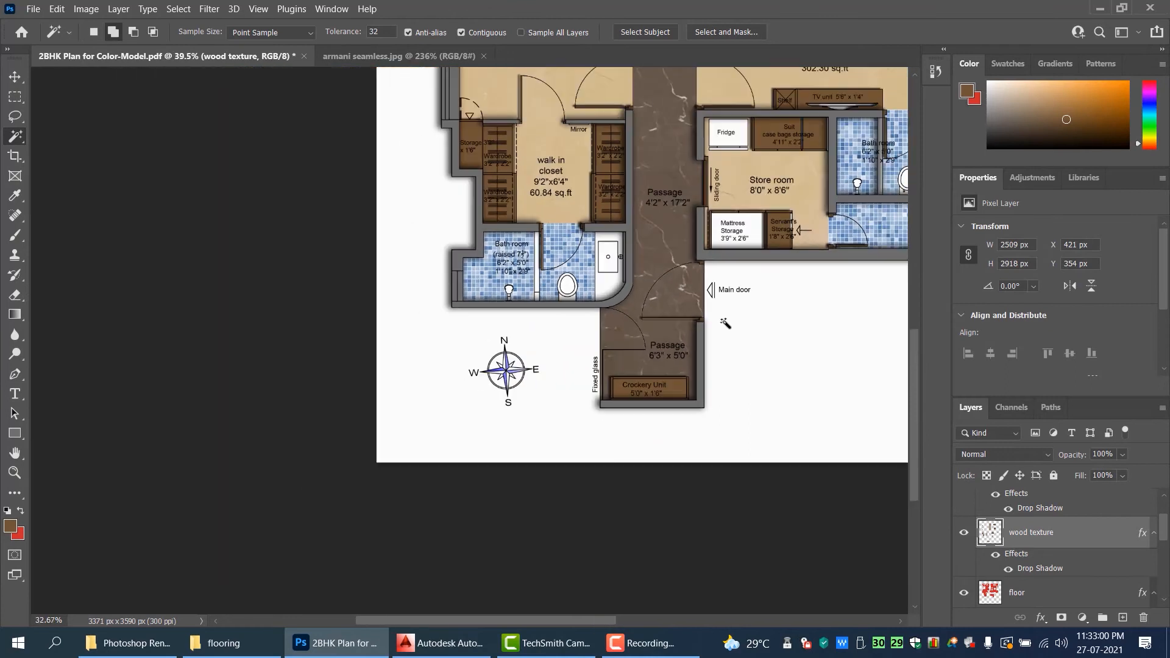
{"action": "scroll", "coordinate": [724, 321], "scroll_direction": "up", "scroll_amount": 2}
{"action": "scroll", "coordinate": [723, 321], "scroll_direction": "down", "scroll_amount": 2}
{"action": "scroll", "coordinate": [421, 299], "scroll_direction": "up", "scroll_amount": 4}
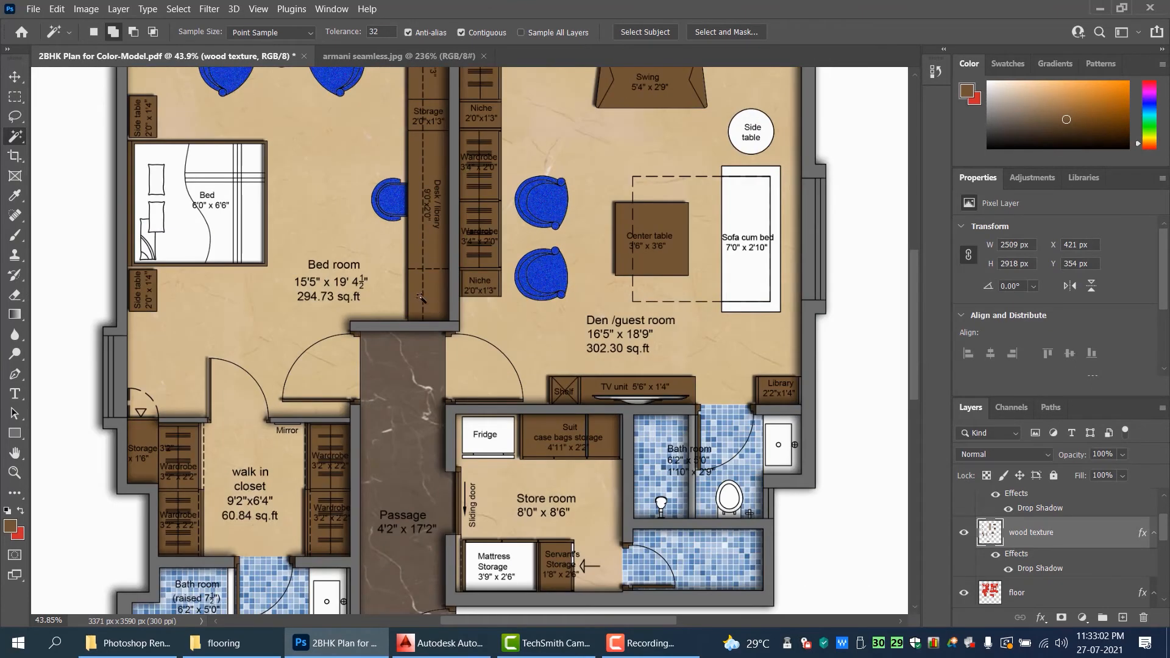
{"action": "scroll", "coordinate": [416, 268], "scroll_direction": "down", "scroll_amount": 3}
{"action": "scroll", "coordinate": [432, 266], "scroll_direction": "up", "scroll_amount": 6}
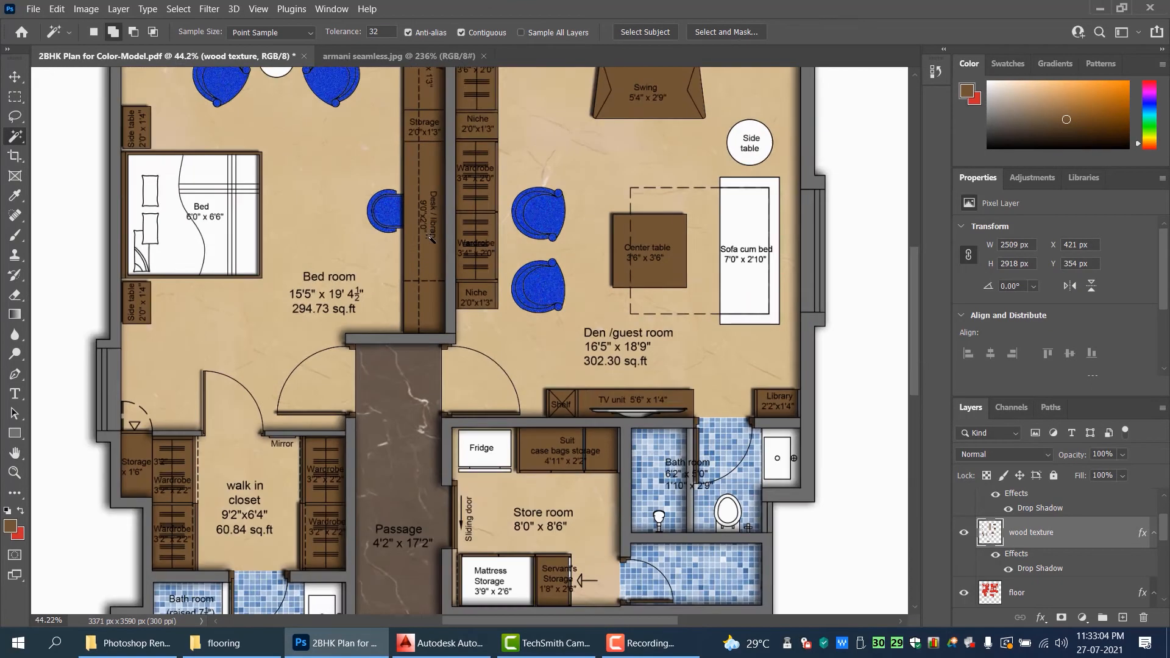
{"action": "scroll", "coordinate": [435, 252], "scroll_direction": "down", "scroll_amount": 3}
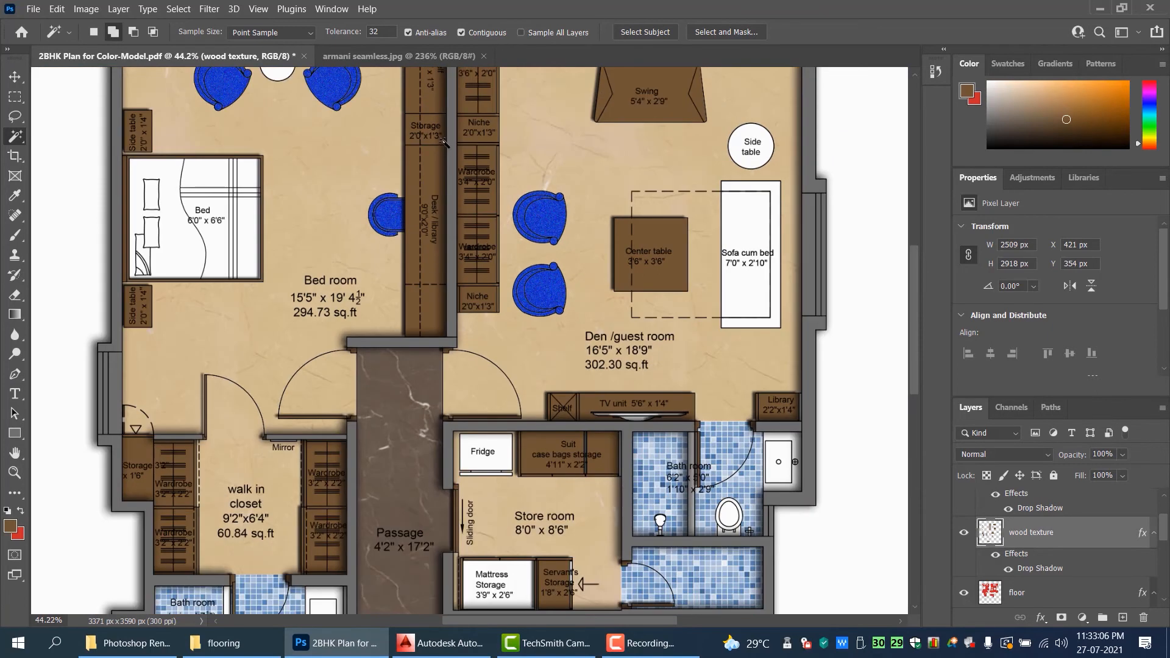
{"action": "scroll", "coordinate": [443, 141], "scroll_direction": "down", "scroll_amount": 2}
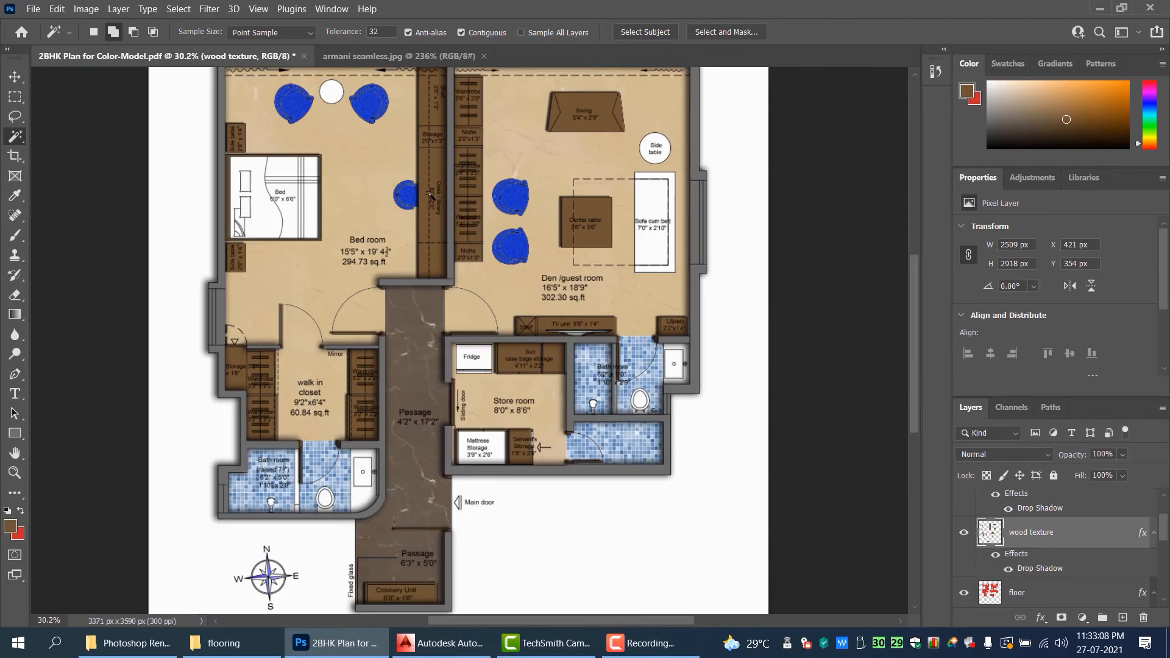
{"action": "scroll", "coordinate": [283, 381], "scroll_direction": "up", "scroll_amount": 3}
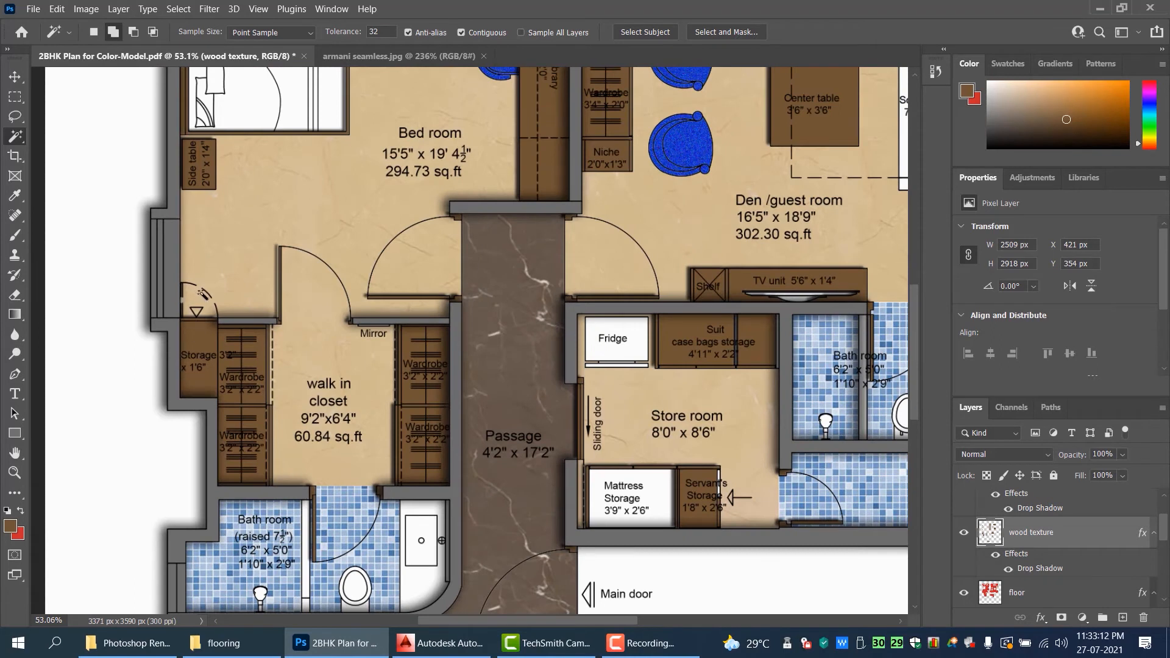
{"action": "scroll", "coordinate": [465, 352], "scroll_direction": "down", "scroll_amount": 3}
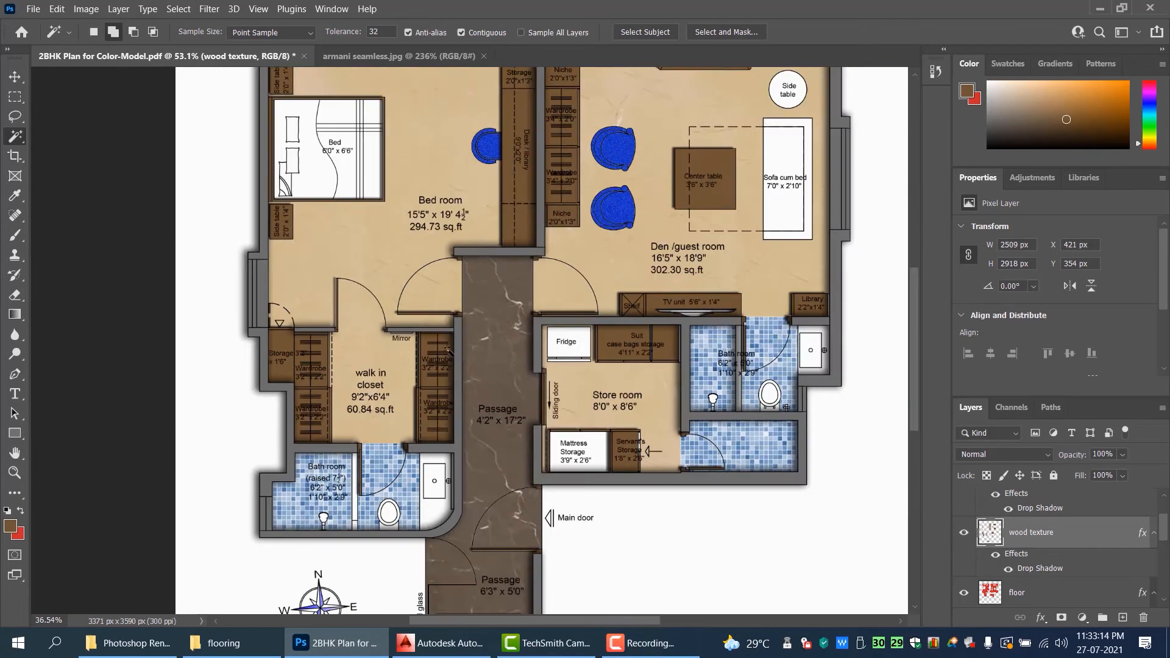
{"action": "scroll", "coordinate": [405, 347], "scroll_direction": "down", "scroll_amount": 2}
{"action": "scroll", "coordinate": [431, 114], "scroll_direction": "up", "scroll_amount": 2}
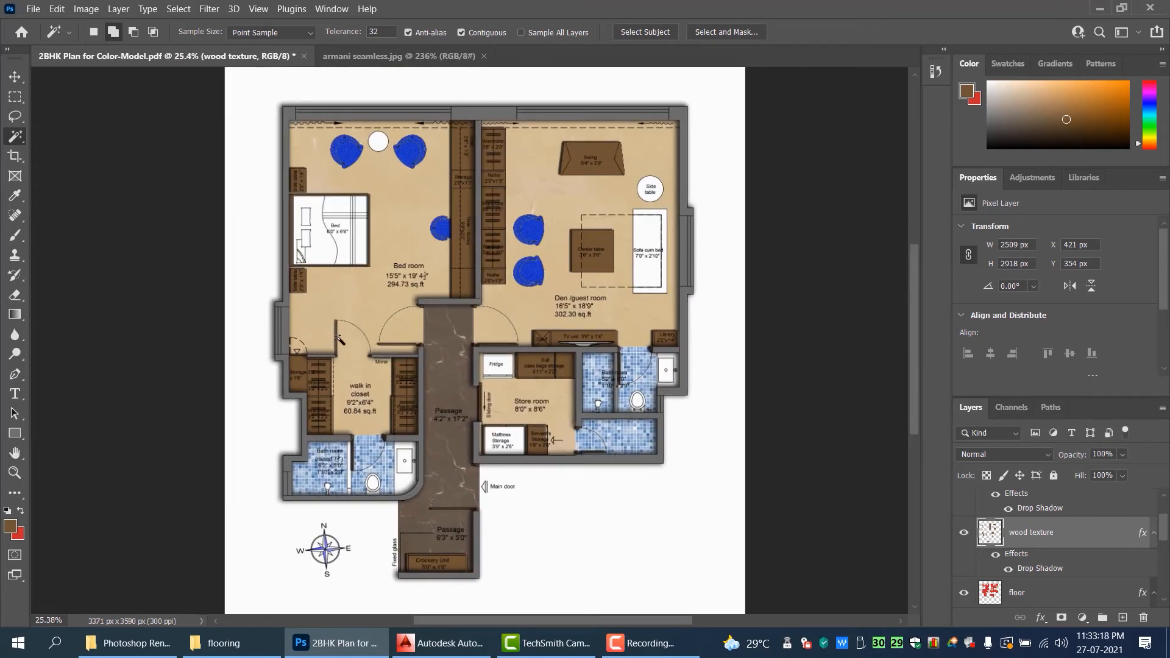
- Add a new layer directly above the wood texture layer and name it window
{"action": "left_click", "coordinate": [15, 98]}
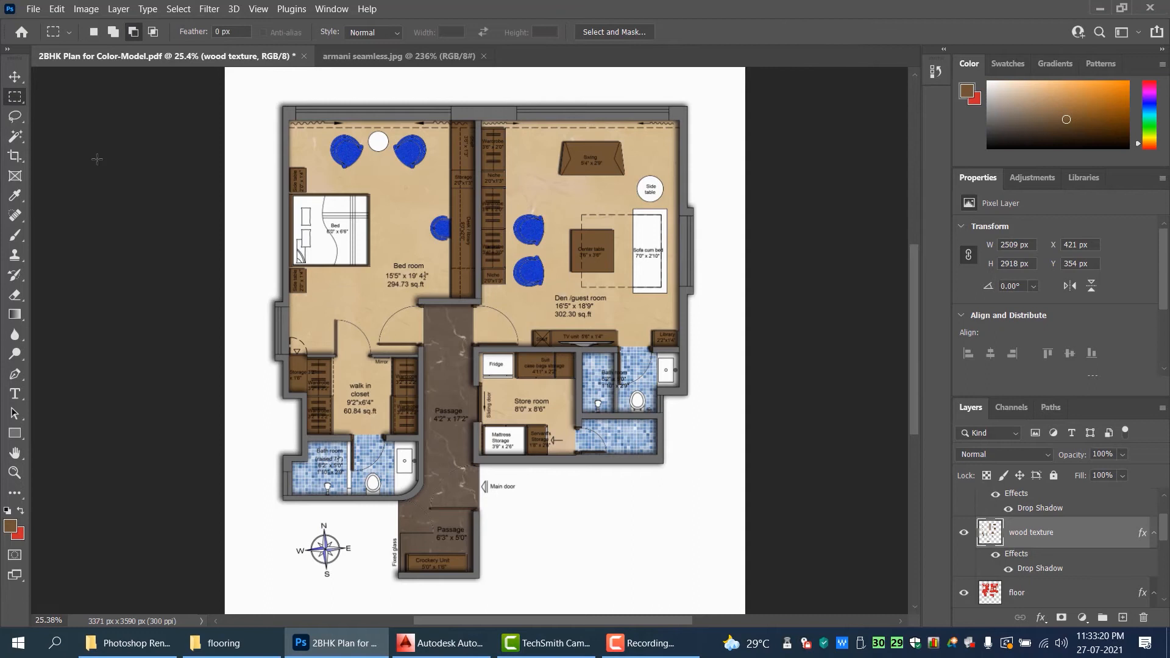
{"action": "left_click", "coordinate": [1122, 617]}
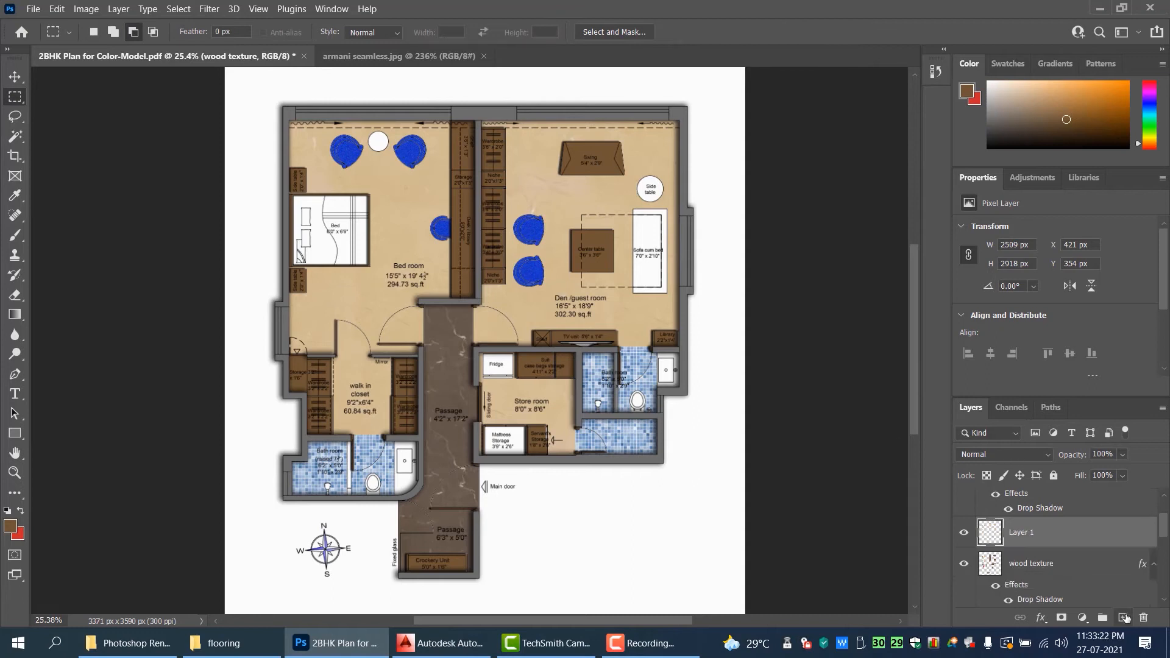
{"action": "double_click", "coordinate": [1020, 533]}
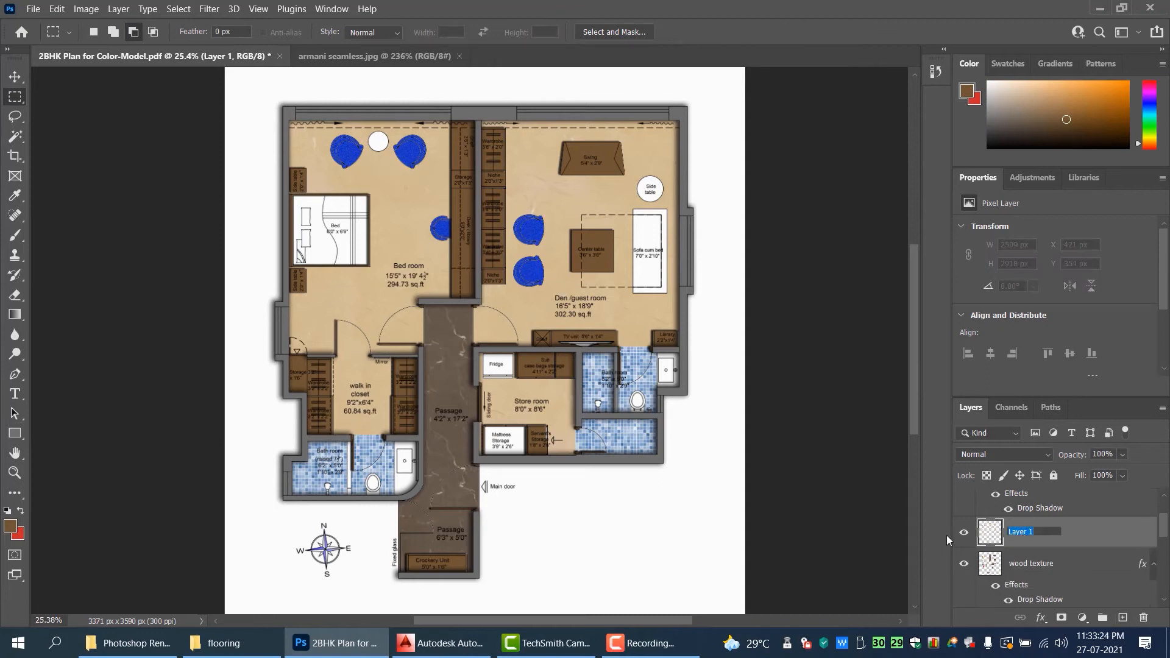
{"action": "type", "text": "window"}
{"action": "key", "text": "Return"}
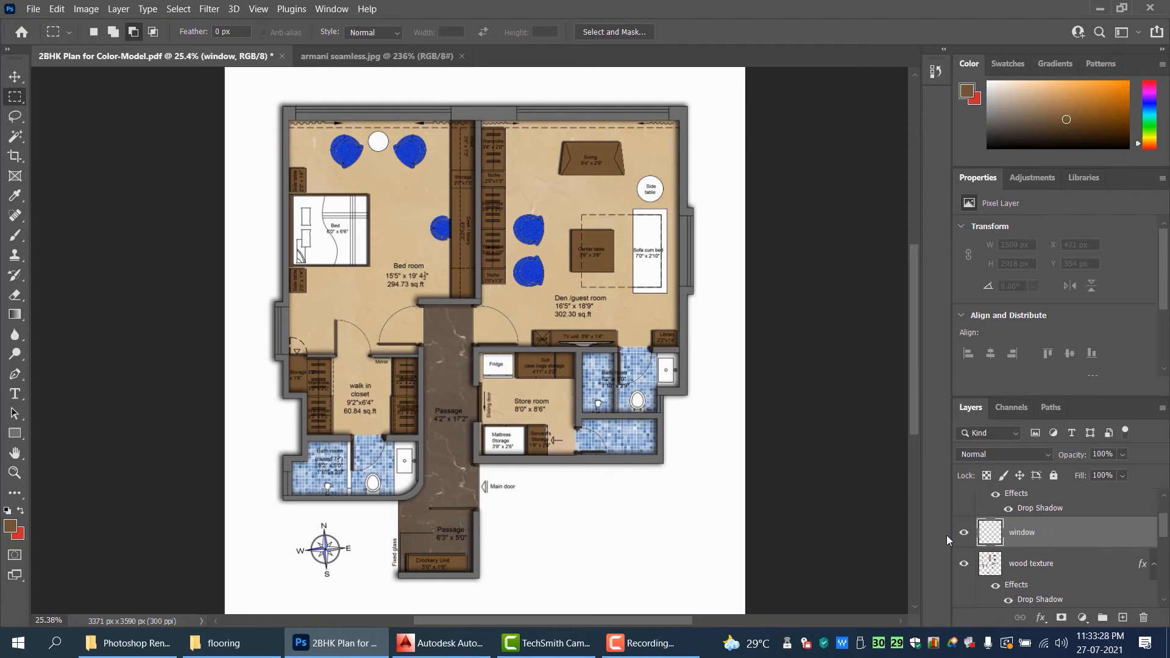
- Select a narrow vertical strip of about 12 by 150 px along the window in the outer wall of the bathroom beside the walk-in closet
{"action": "scroll", "coordinate": [283, 509], "scroll_direction": "up", "scroll_amount": 10}
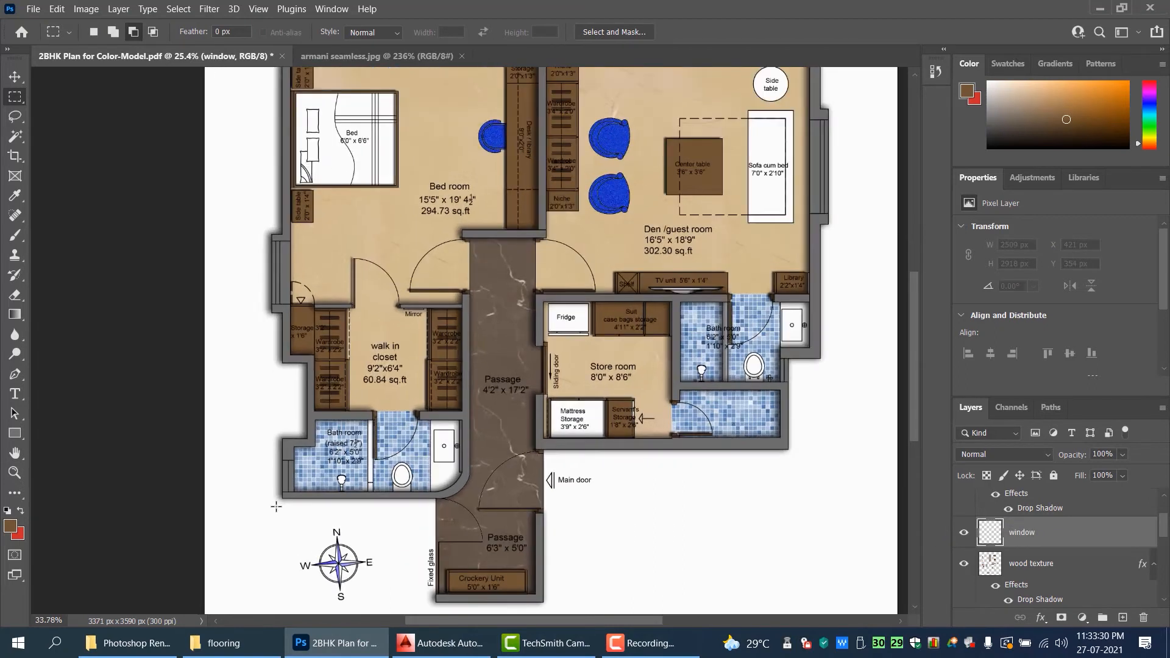
{"action": "scroll", "coordinate": [290, 499], "scroll_direction": "up", "scroll_amount": 2}
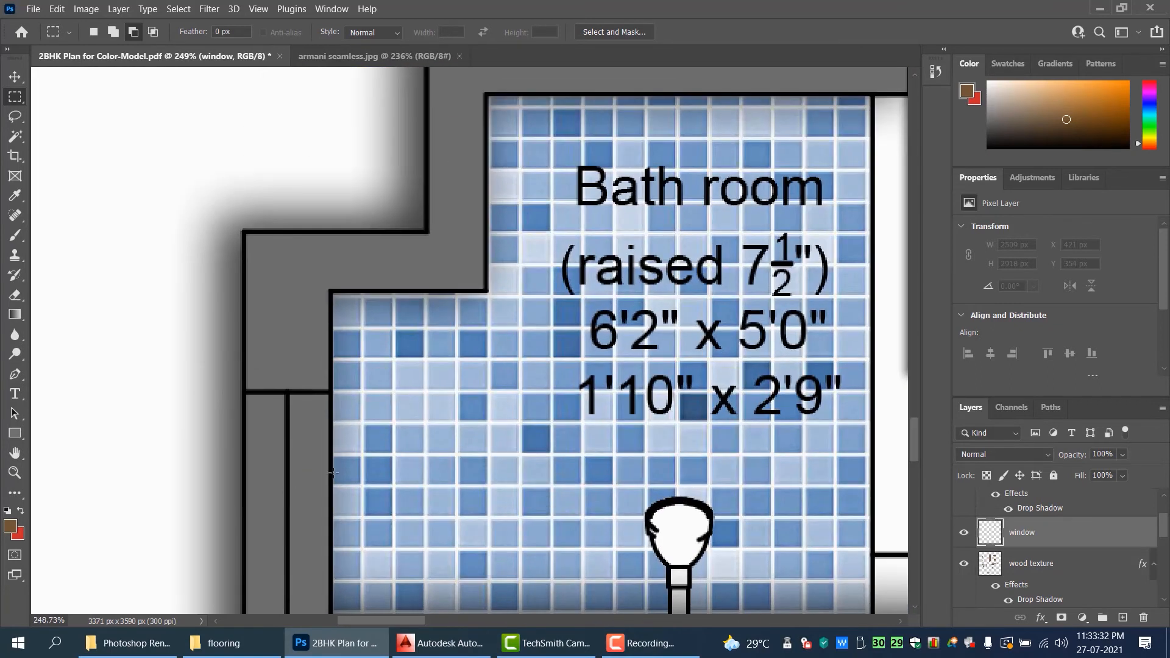
{"action": "scroll", "coordinate": [418, 445], "scroll_direction": "down", "scroll_amount": 3}
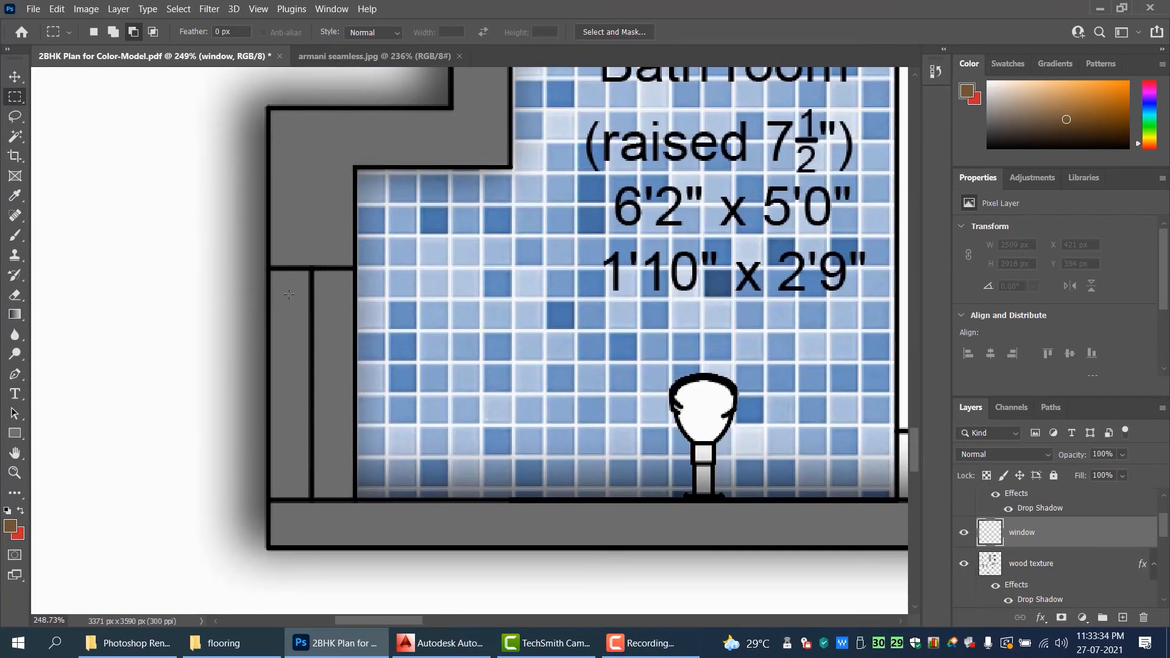
{"action": "left_click_drag", "start_coordinate": [305, 272], "coordinate": [321, 499]}
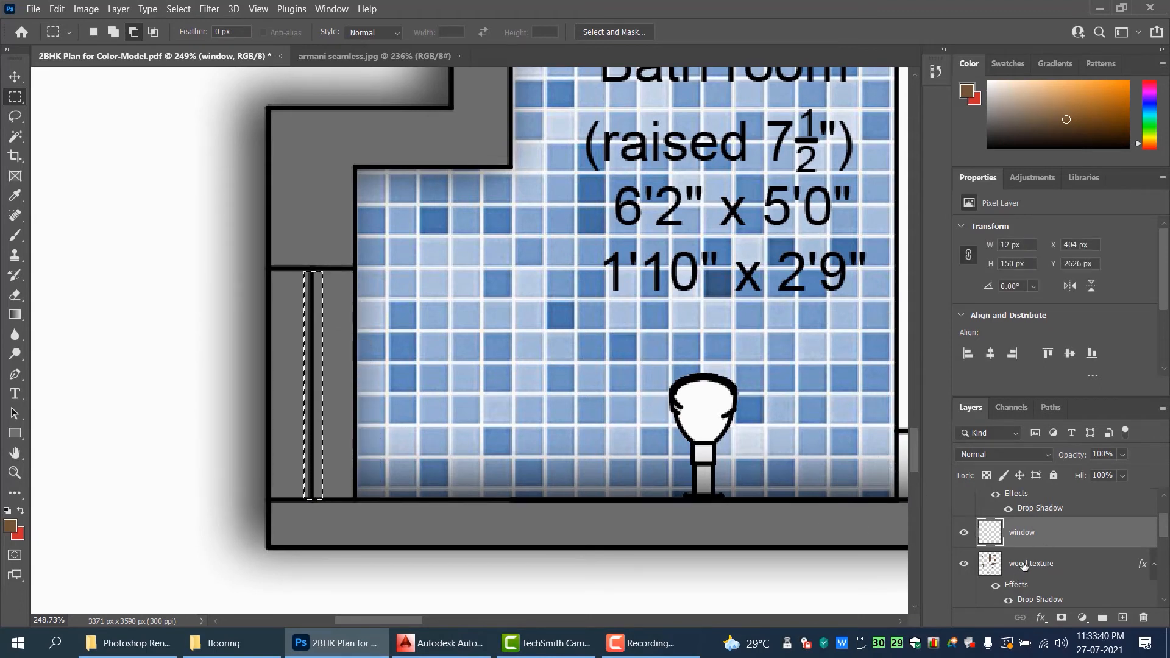
- Fill the selected window strip with a bright turquoise foreground colour and move the window layer between the text and walls layers
{"action": "left_click", "coordinate": [10, 525]}
{"action": "left_click", "coordinate": [594, 232]}
{"action": "mouse_move", "coordinate": [552, 143]}
{"action": "left_mouse_down"}
{"action": "mouse_move", "coordinate": [573, 125]}
{"action": "mouse_move", "coordinate": [544, 131]}
{"action": "mouse_move", "coordinate": [540, 160]}
{"action": "mouse_move", "coordinate": [543, 132]}
{"action": "mouse_move", "coordinate": [570, 115]}
{"action": "left_mouse_up"}
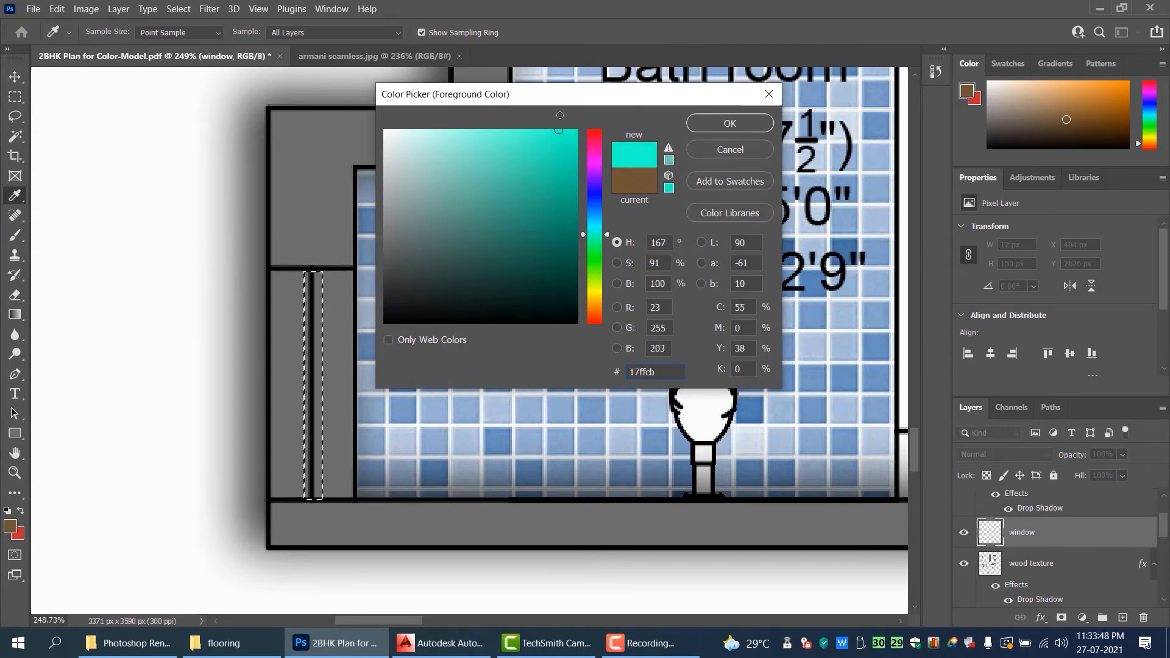
{"action": "left_click", "coordinate": [724, 123]}
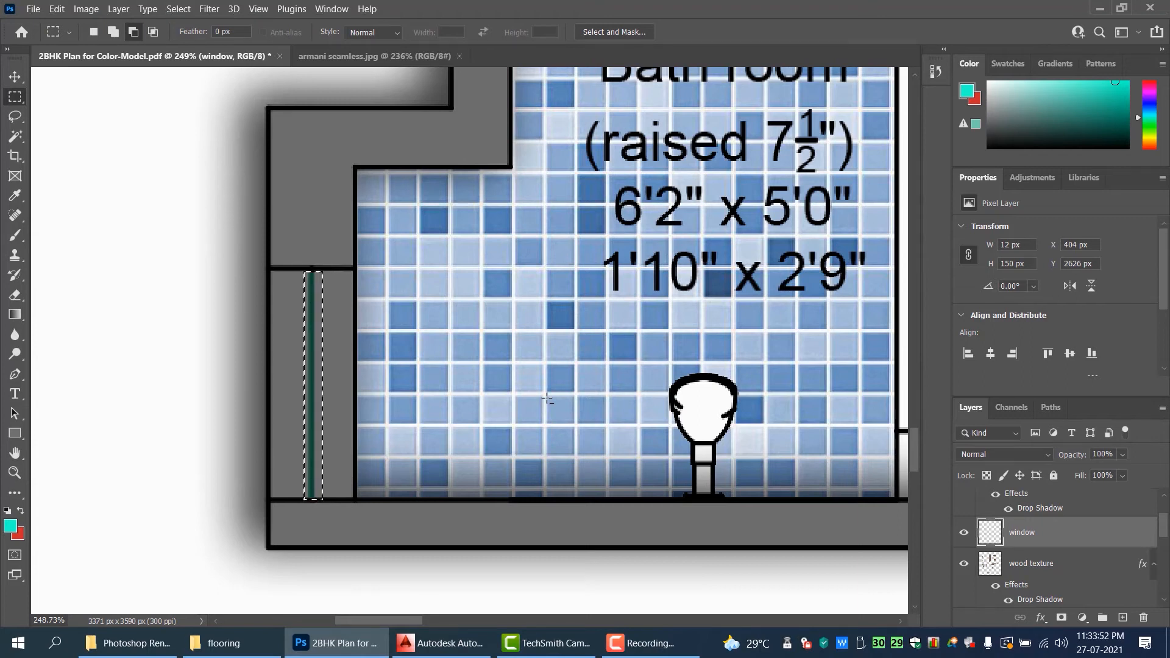
{"action": "key", "text": "ctrl+d"}
{"action": "mouse_move", "coordinate": [1059, 541]}
{"action": "left_mouse_down"}
{"action": "mouse_move", "coordinate": [1057, 479]}
{"action": "mouse_move", "coordinate": [1061, 523]}
{"action": "left_mouse_up"}
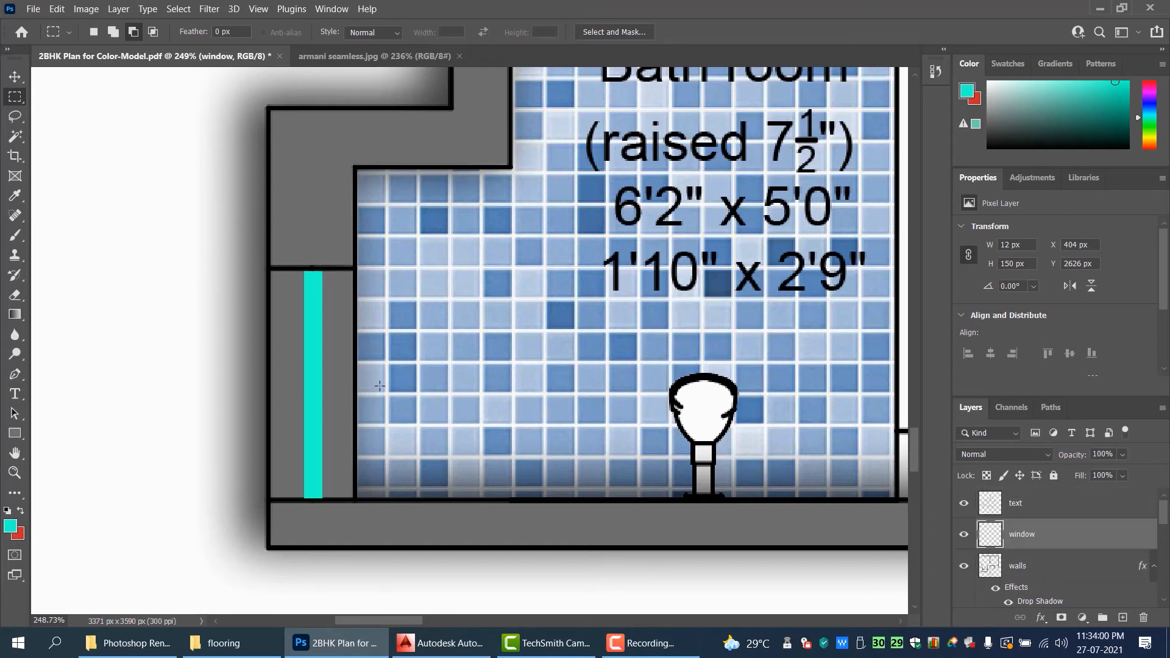
- Duplicate the turquoise bathroom window strip up to the bedroom's outer side window beside the storage
{"action": "scroll", "coordinate": [301, 368], "scroll_direction": "down", "scroll_amount": 10}
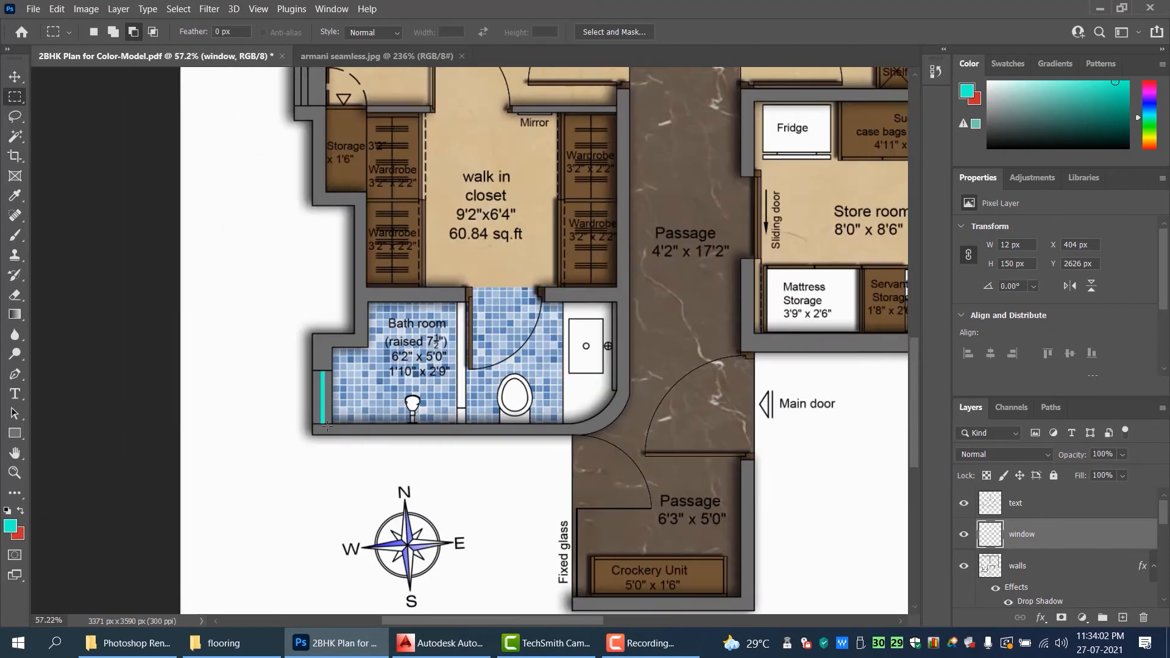
{"action": "scroll", "coordinate": [327, 426], "scroll_direction": "down", "scroll_amount": 2}
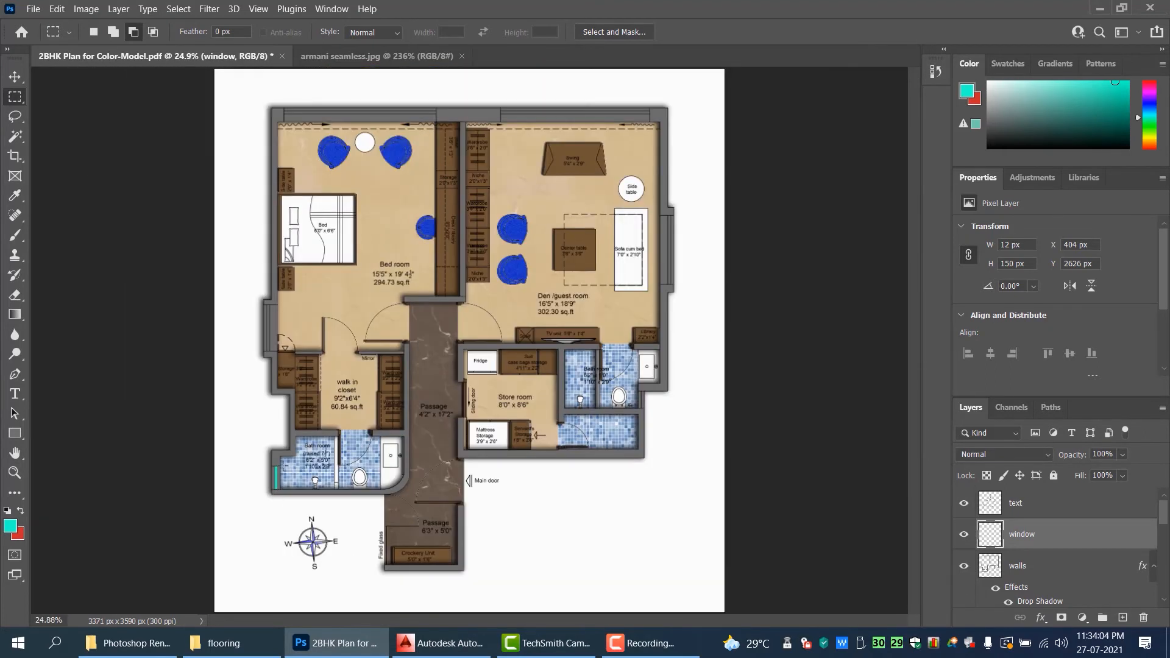
{"action": "left_click", "coordinate": [15, 76]}
{"action": "scroll", "coordinate": [276, 486], "scroll_direction": "up", "scroll_amount": 6}
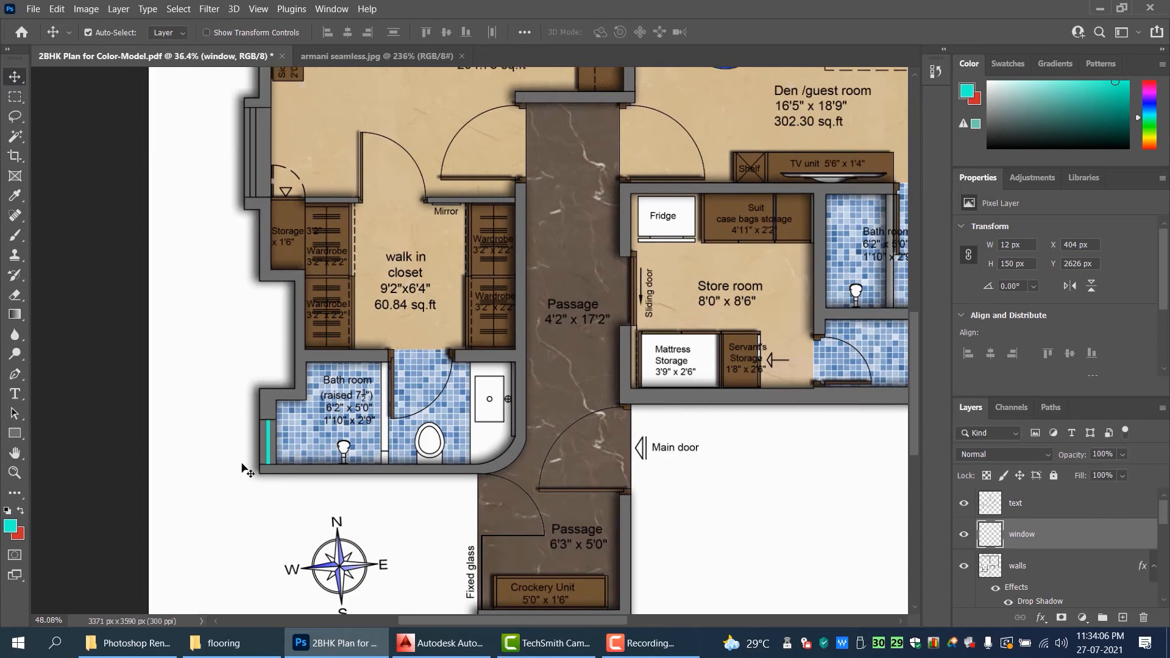
{"action": "scroll", "coordinate": [280, 463], "scroll_direction": "up", "scroll_amount": 5}
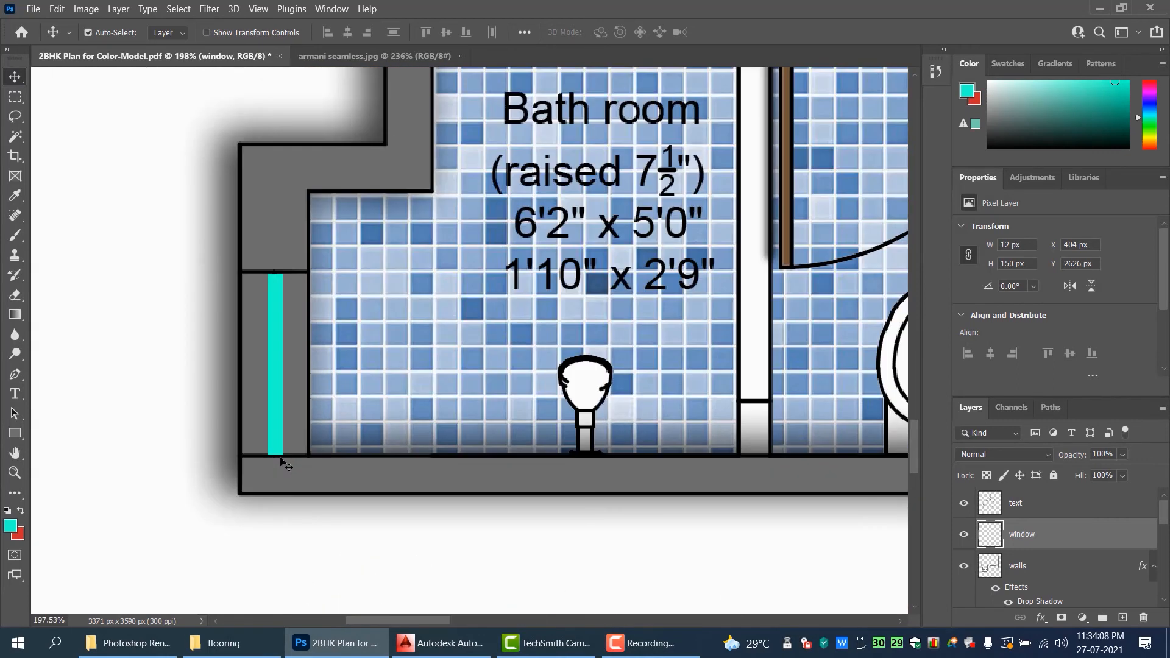
{"action": "key", "text": "ctrl"}
{"action": "scroll", "coordinate": [281, 458], "scroll_direction": "down", "scroll_amount": 2}
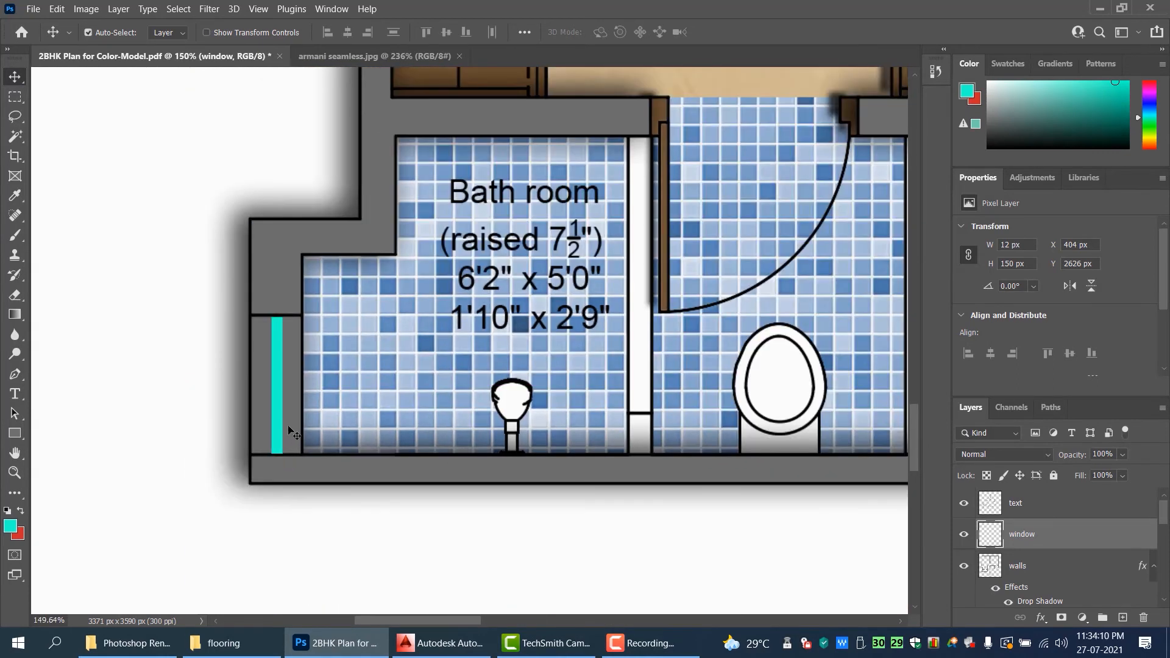
{"action": "scroll", "coordinate": [291, 432], "scroll_direction": "down", "scroll_amount": 4}
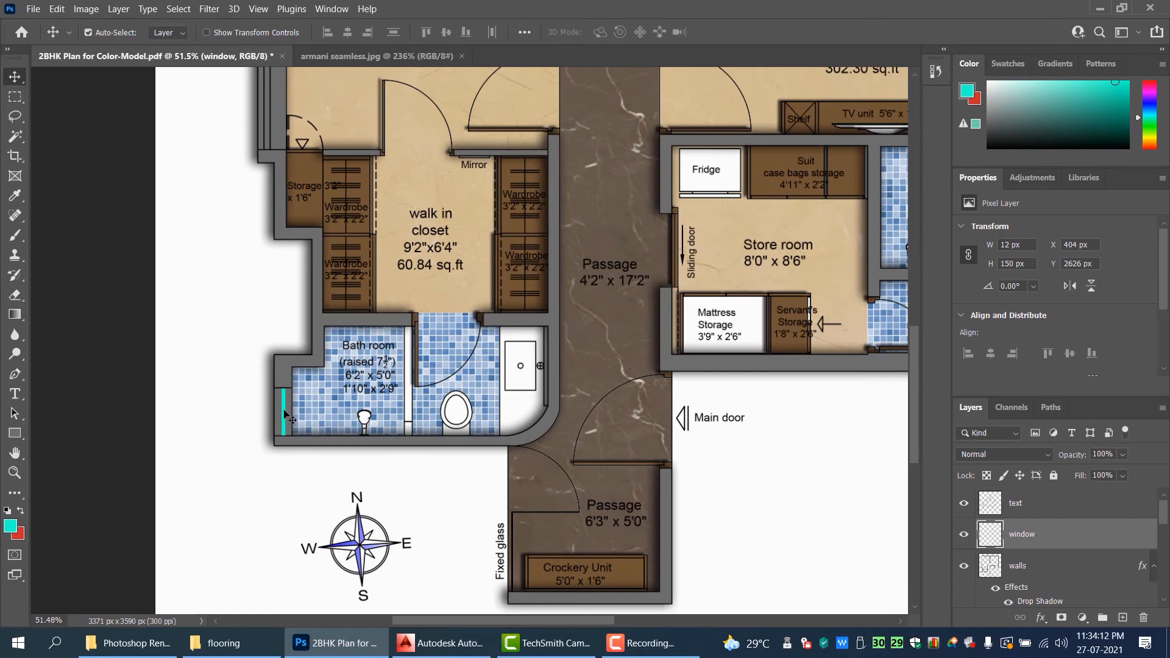
{"action": "left_click_drag", "start_coordinate": [285, 417], "coordinate": [267, 125]}
- Align the duplicated strip with the centre line and lower end of the bedroom's side window
{"action": "scroll", "coordinate": [267, 122], "scroll_direction": "up", "scroll_amount": 2}
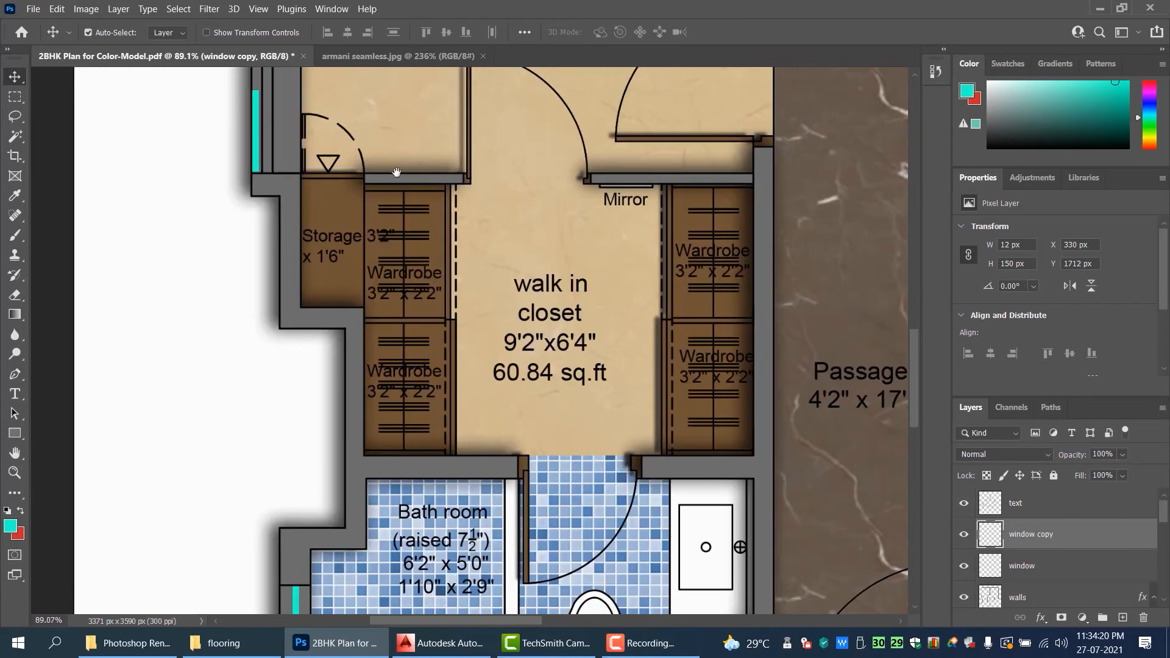
{"action": "scroll", "coordinate": [502, 250], "scroll_direction": "up", "scroll_amount": 3}
{"action": "scroll", "coordinate": [499, 366], "scroll_direction": "up", "scroll_amount": 3}
{"action": "left_click_drag", "start_coordinate": [500, 365], "coordinate": [514, 329]}
{"action": "key", "text": "Right"}
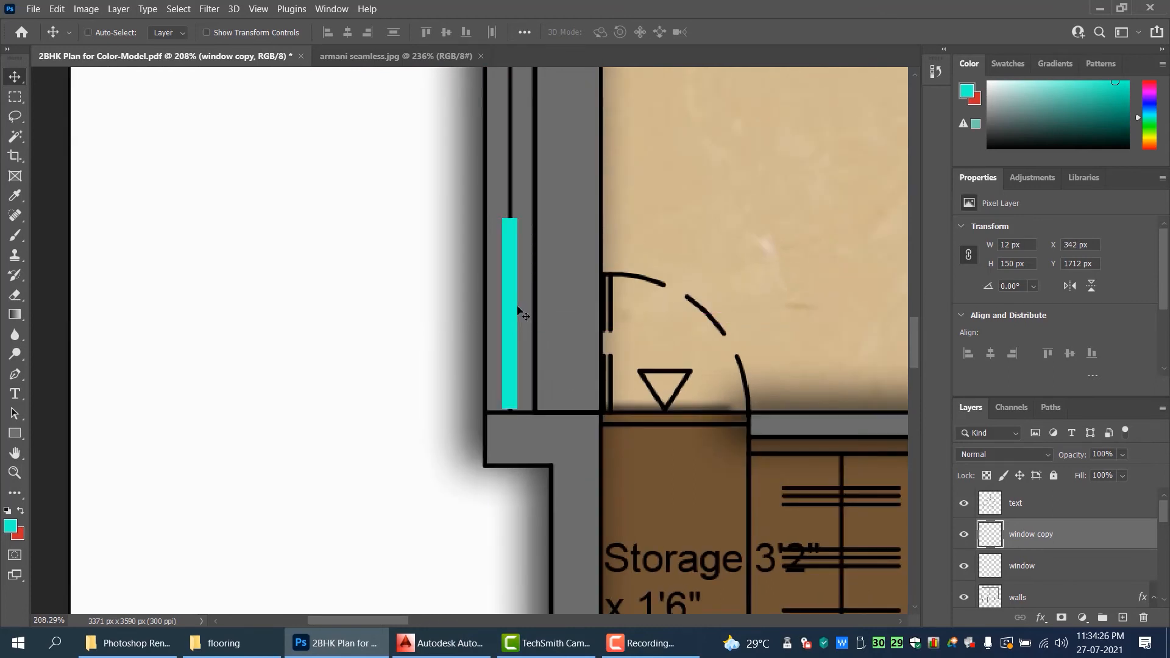
{"action": "key", "text": "ctrl+t"}
{"action": "scroll", "coordinate": [558, 245], "scroll_direction": "down", "scroll_amount": 3}
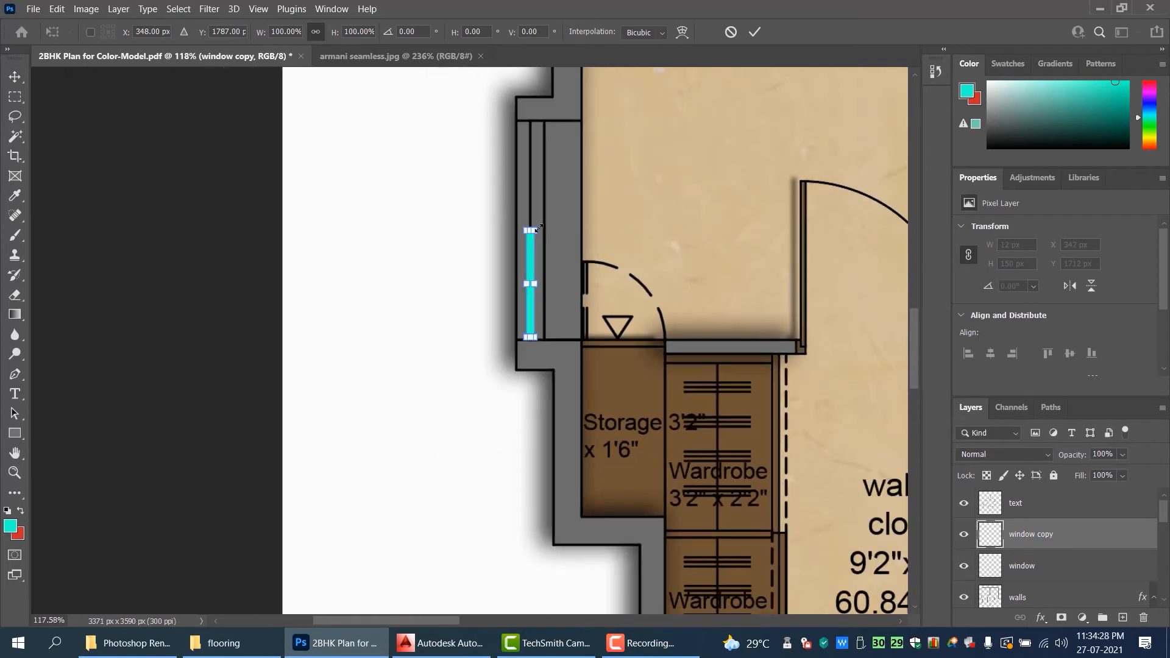
{"action": "left_click_drag", "start_coordinate": [532, 229], "coordinate": [536, 273]}
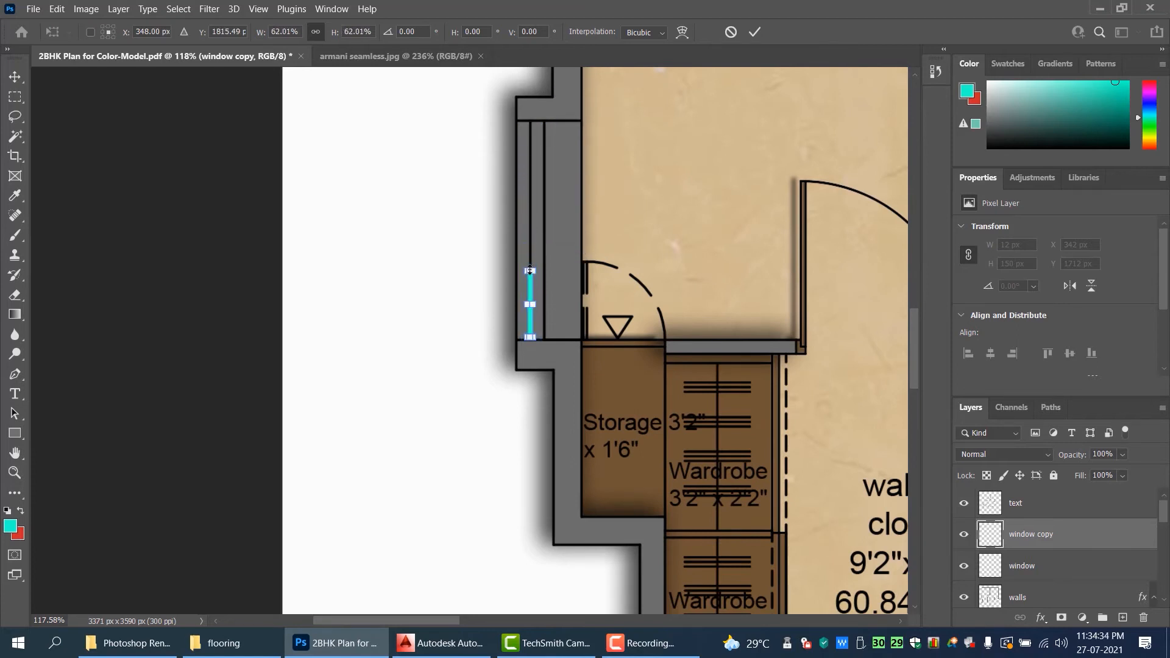
{"action": "scroll", "coordinate": [552, 224], "scroll_direction": "up", "scroll_amount": 1}
{"action": "scroll", "coordinate": [553, 224], "scroll_direction": "up", "scroll_amount": 3}
{"action": "key", "text": "ctrl+z"}
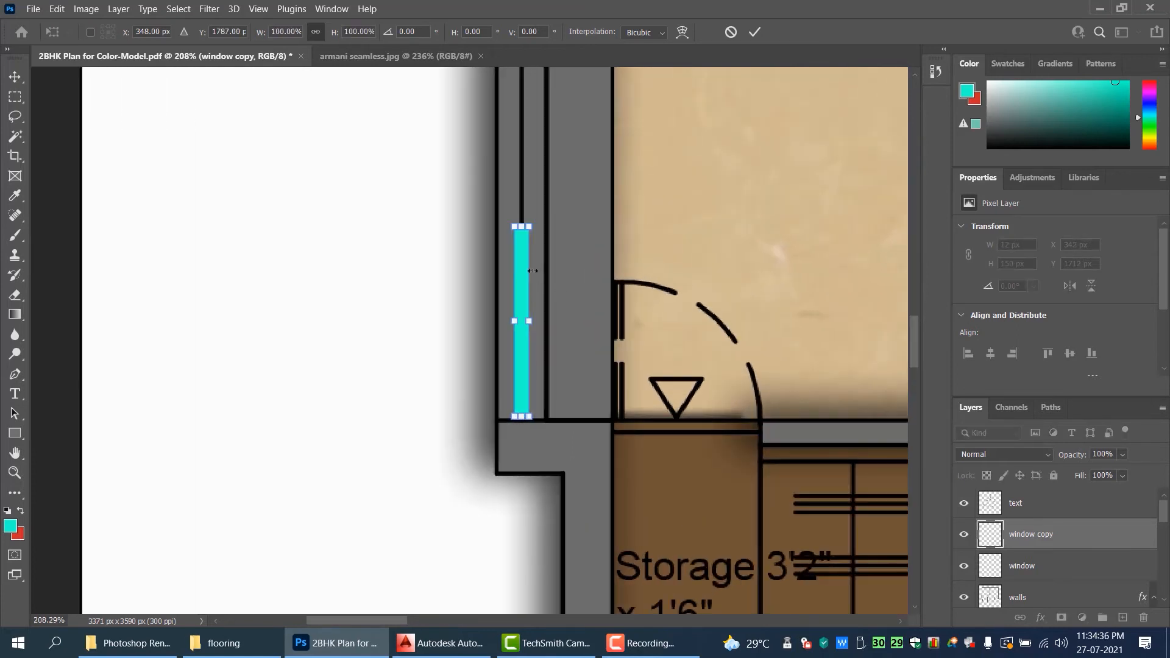
{"action": "left_click_drag", "start_coordinate": [521, 225], "coordinate": [588, 258]}
{"action": "key", "text": "ctrl+z"}
{"action": "scroll", "coordinate": [595, 259], "scroll_direction": "down", "scroll_amount": 2}
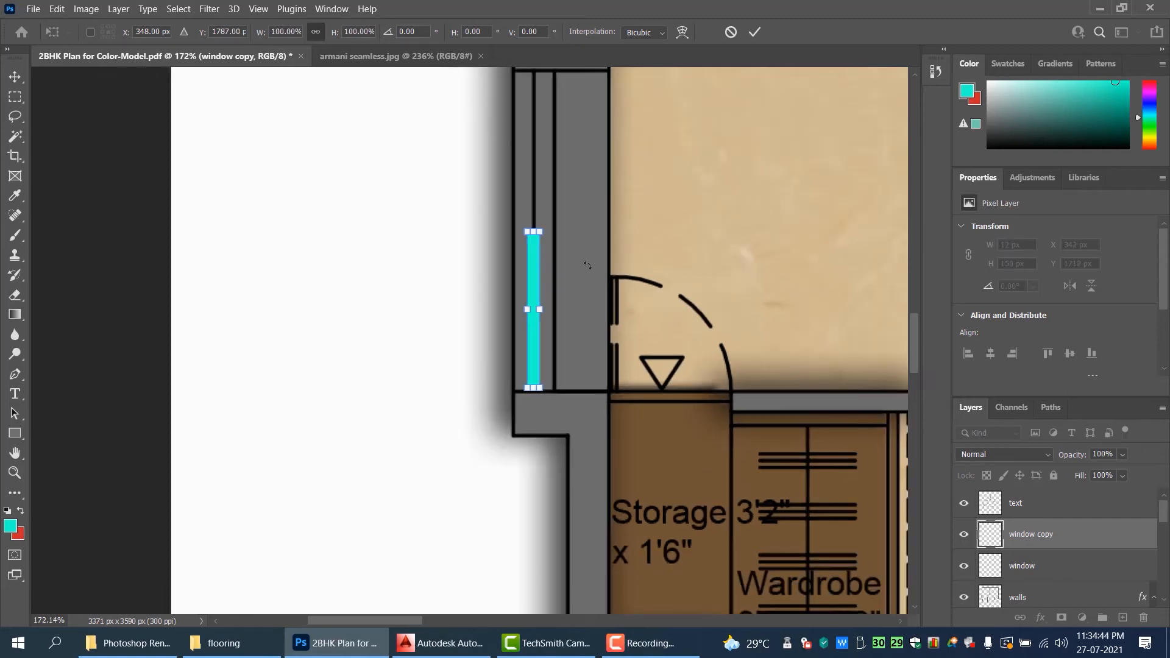
{"action": "scroll", "coordinate": [597, 286], "scroll_direction": "up", "scroll_amount": 3}
{"action": "scroll", "coordinate": [596, 286], "scroll_direction": "up", "scroll_amount": 2}
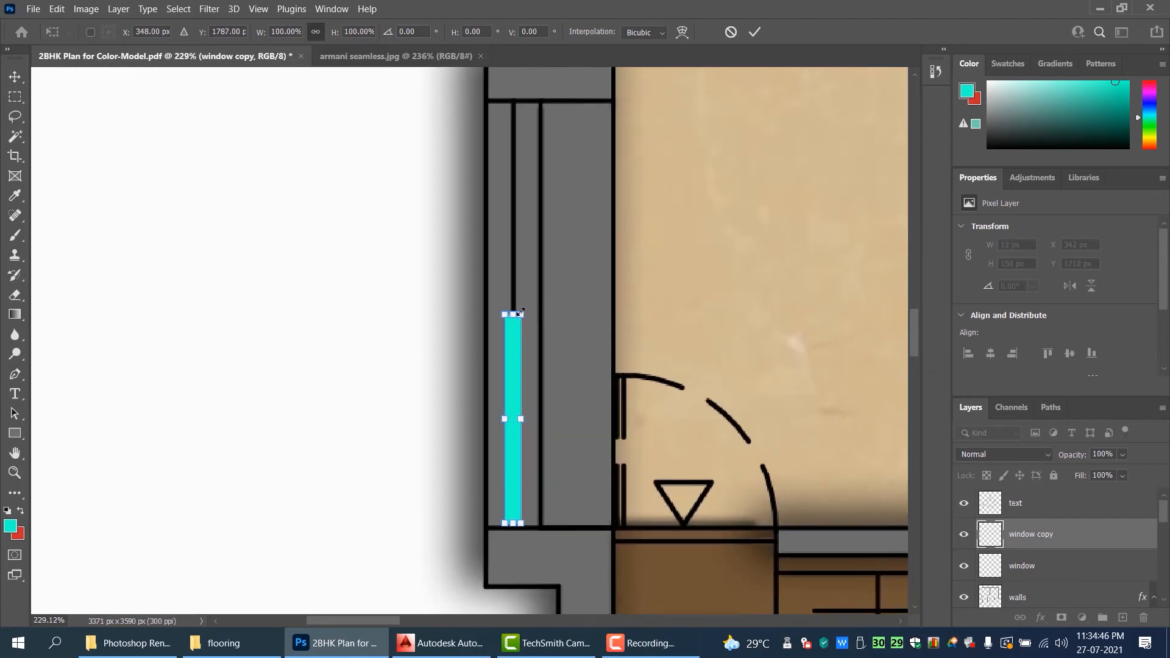
{"action": "left_click_drag", "start_coordinate": [513, 312], "coordinate": [514, 102]}
{"action": "left_click_drag", "start_coordinate": [532, 315], "coordinate": [517, 313]}
{"action": "key", "text": "ctrl+z"}
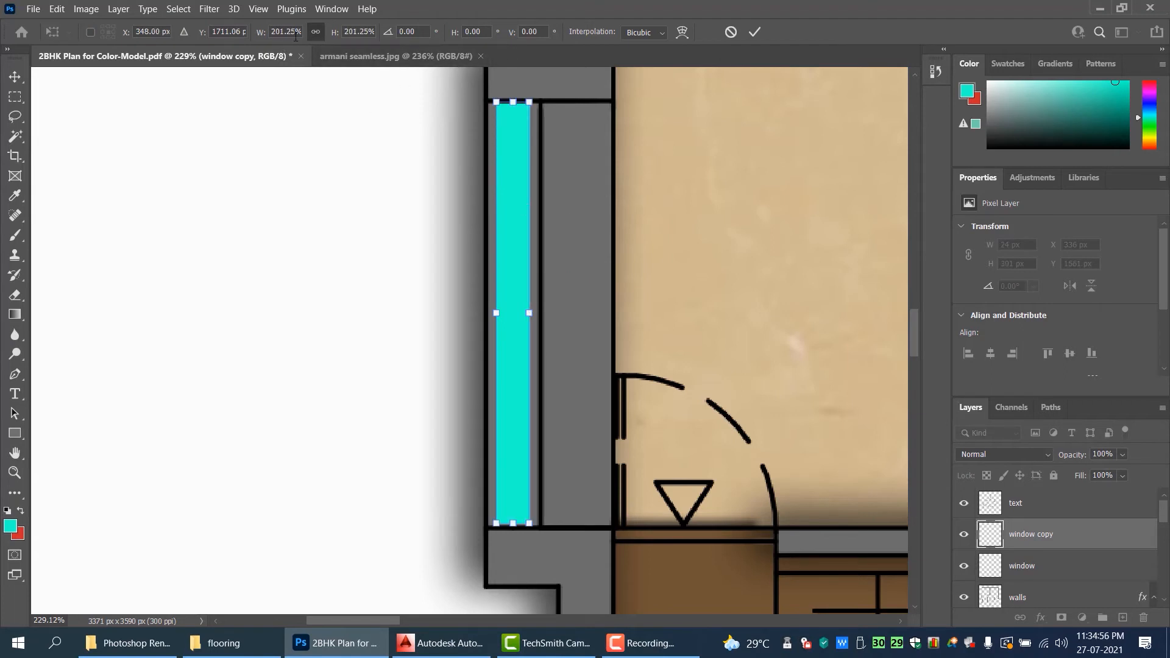
{"action": "left_click", "coordinate": [315, 32]}
{"action": "left_click_drag", "start_coordinate": [515, 101], "coordinate": [513, 248]}
{"action": "key", "text": "ctrl+z"}
{"action": "key", "text": "ctrl+z"}
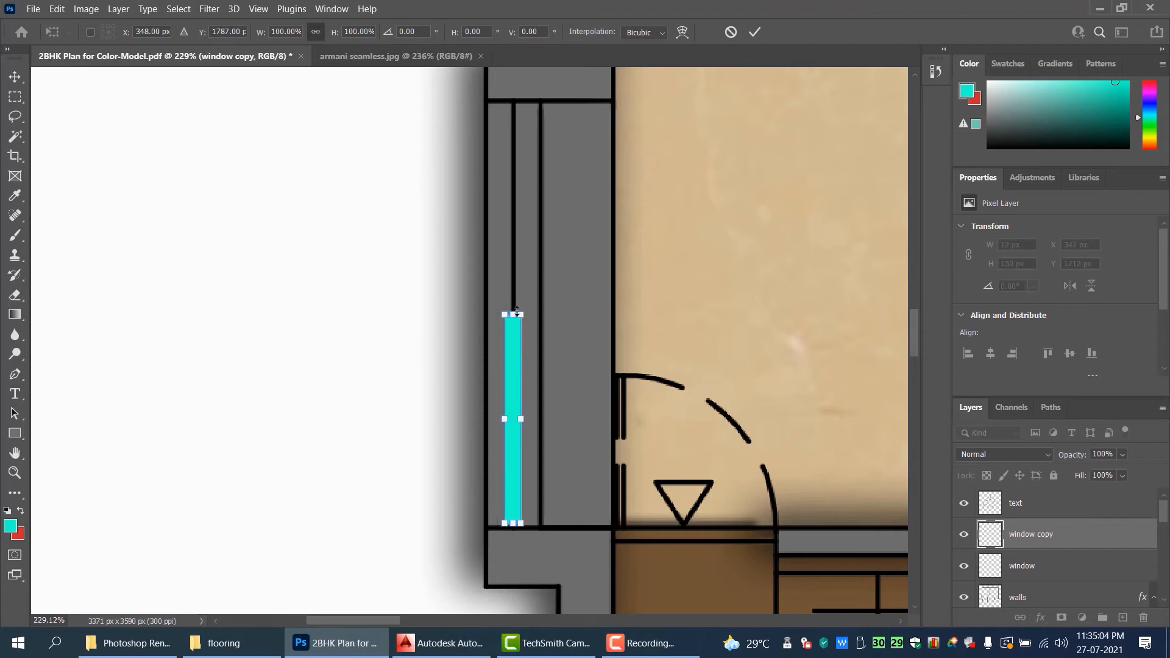
{"action": "left_click_drag", "start_coordinate": [514, 312], "coordinate": [513, 232]}
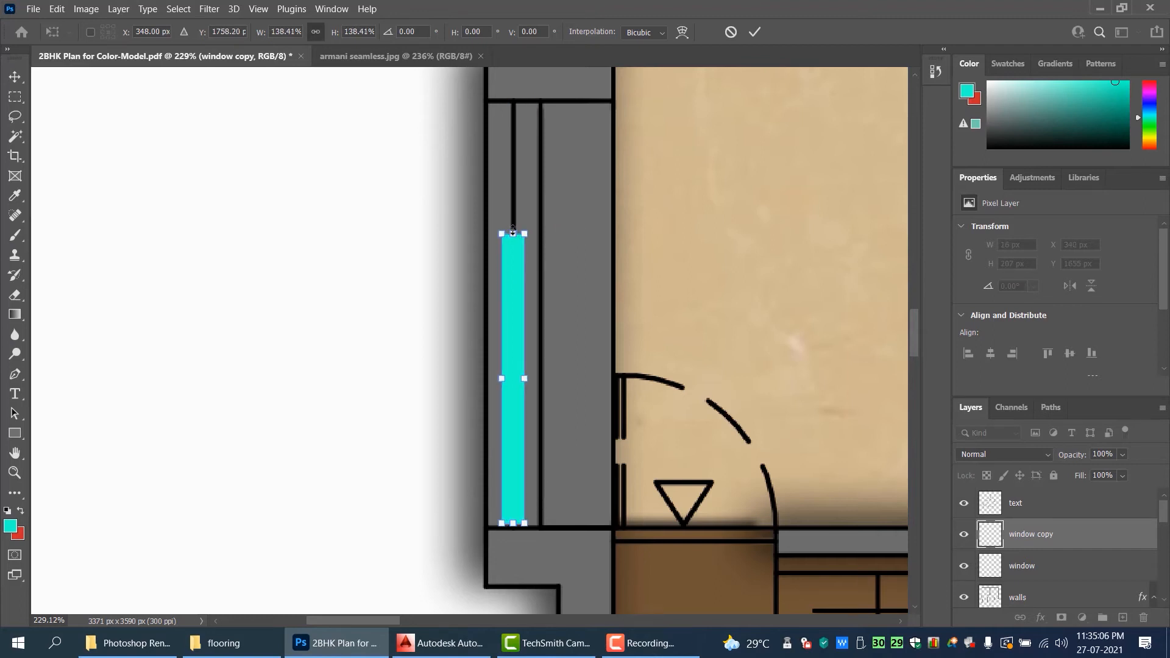
{"action": "key", "text": "ctrl+z"}
- Unlink the strip's proportions and stretch only its height to 200% so it spans the bedroom's side window
{"action": "left_click", "coordinate": [314, 31]}
{"action": "left_click_drag", "start_coordinate": [513, 314], "coordinate": [534, 243]}
{"action": "key", "text": "ctrl+z"}
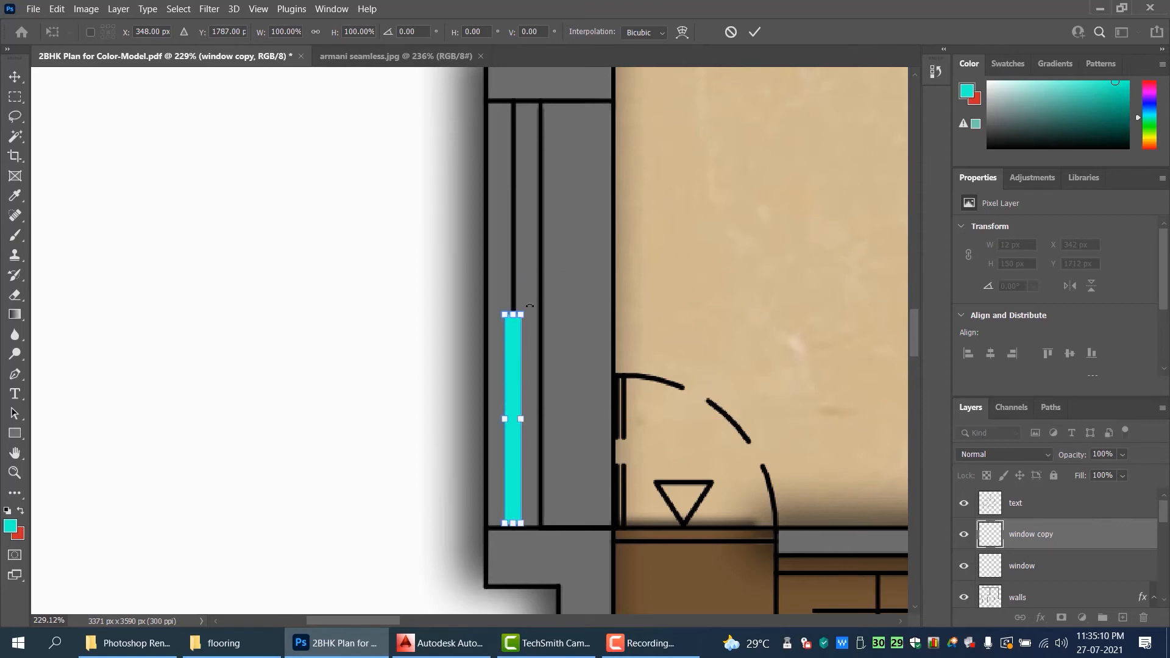
{"action": "left_click_drag", "start_coordinate": [514, 300], "coordinate": [515, 104]}
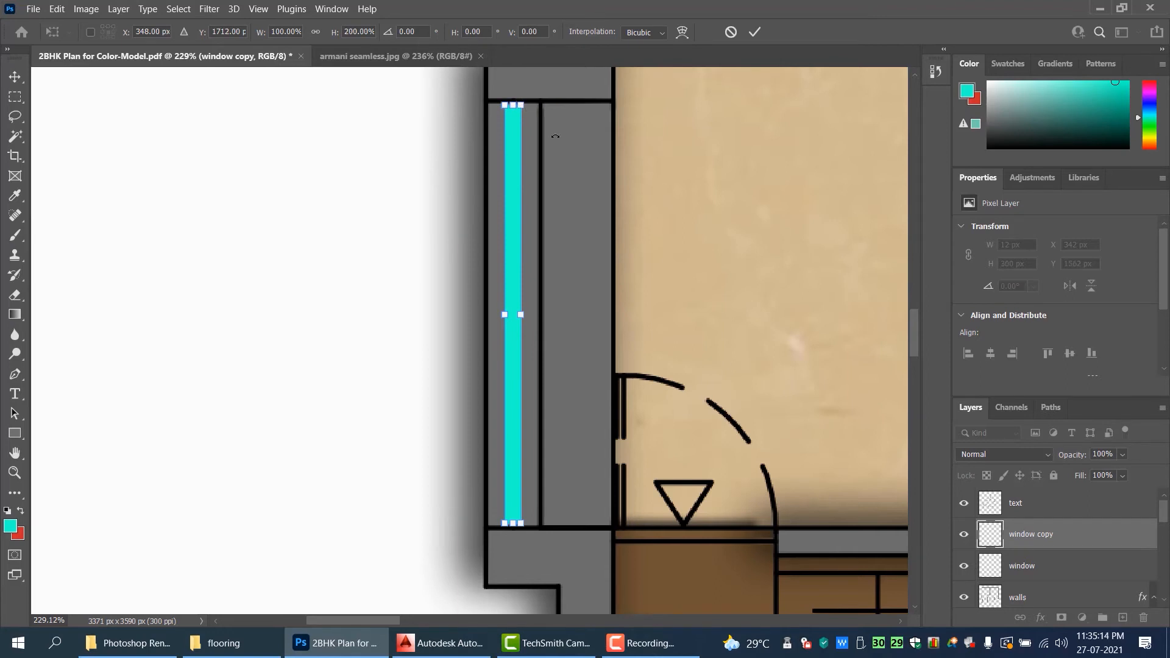
{"action": "key", "text": "Return"}
- Duplicate the stretched strip onto the wide window in the bedroom's north wall
{"action": "scroll", "coordinate": [570, 183], "scroll_direction": "down", "scroll_amount": 4, "text": "alt"}
{"action": "left_click_drag", "start_coordinate": [670, 177], "coordinate": [549, 427]}
{"action": "scroll", "coordinate": [630, 284], "scroll_direction": "down", "scroll_amount": 4, "text": "alt"}
{"action": "left_click_drag", "start_coordinate": [491, 508], "coordinate": [508, 156]}
{"action": "left_click_drag", "start_coordinate": [596, 114], "coordinate": [597, 322]}
{"action": "left_click_drag", "start_coordinate": [511, 358], "coordinate": [614, 236]}
{"action": "scroll", "coordinate": [656, 253], "scroll_direction": "up", "scroll_amount": 3}
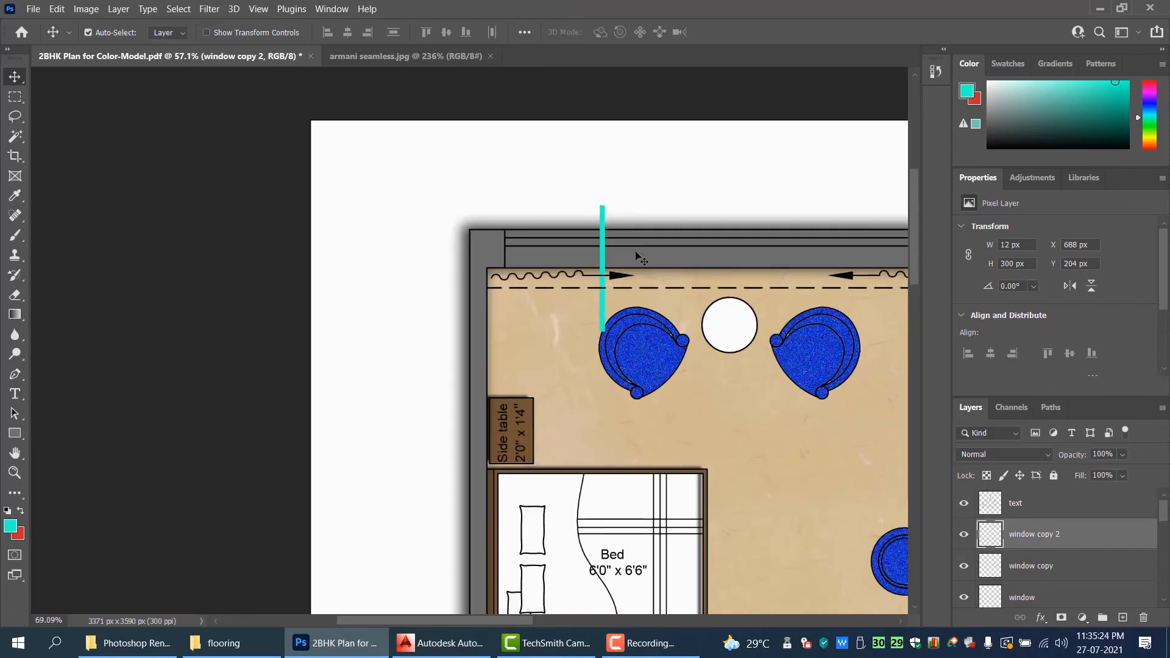
- Rotate the duplicated strip 90° clockwise and fit it along the bedroom's north window at about 1003 by 12 px
{"action": "key", "text": "ctrl+t"}
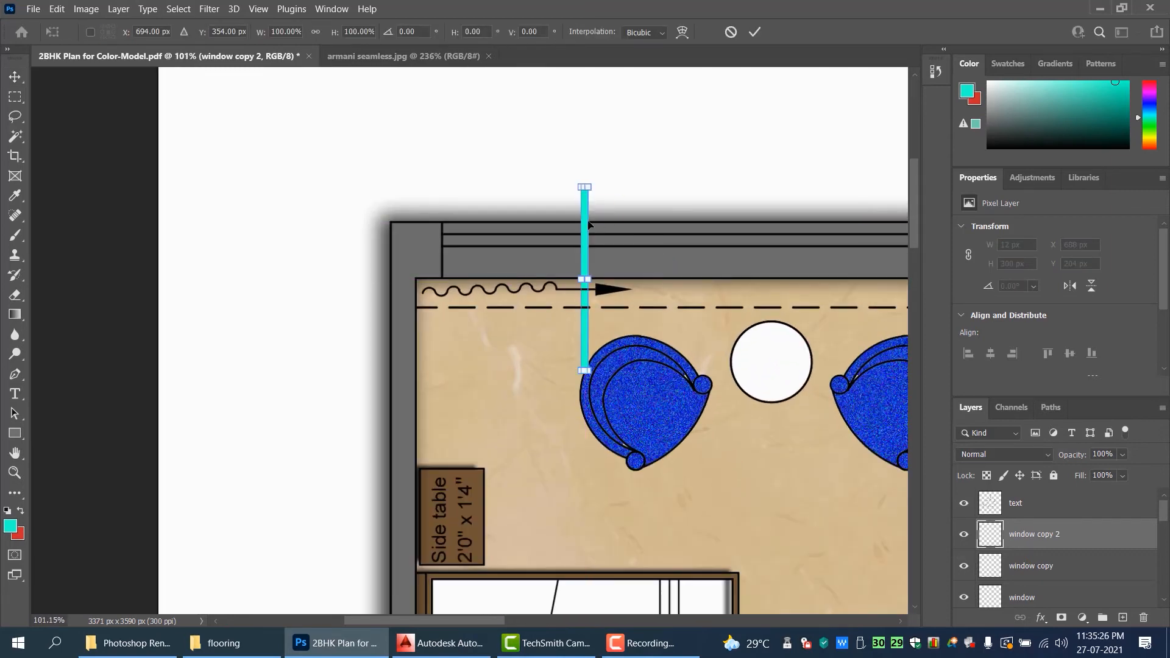
{"action": "right_click", "coordinate": [587, 222]}
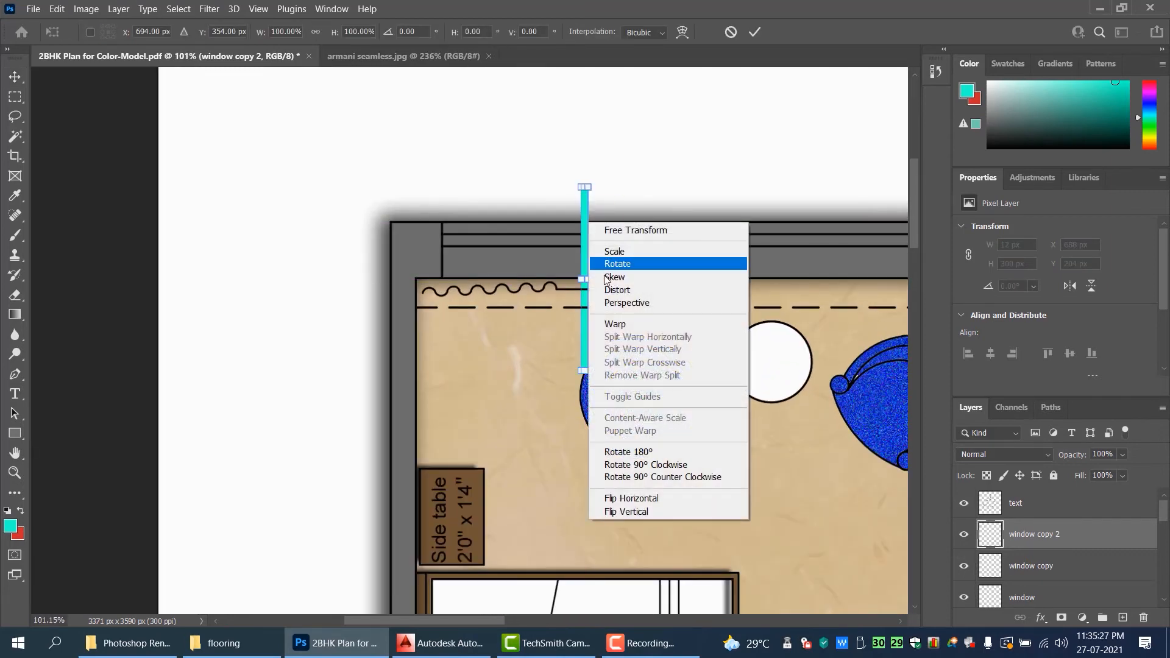
{"action": "left_click", "coordinate": [665, 467]}
{"action": "left_click_drag", "start_coordinate": [623, 282], "coordinate": [841, 249]}
{"action": "key", "text": "Return"}
- Duplicate the horizontal strip onto the north window of the den/guest room
{"action": "scroll", "coordinate": [611, 257], "scroll_direction": "down", "scroll_amount": 3}
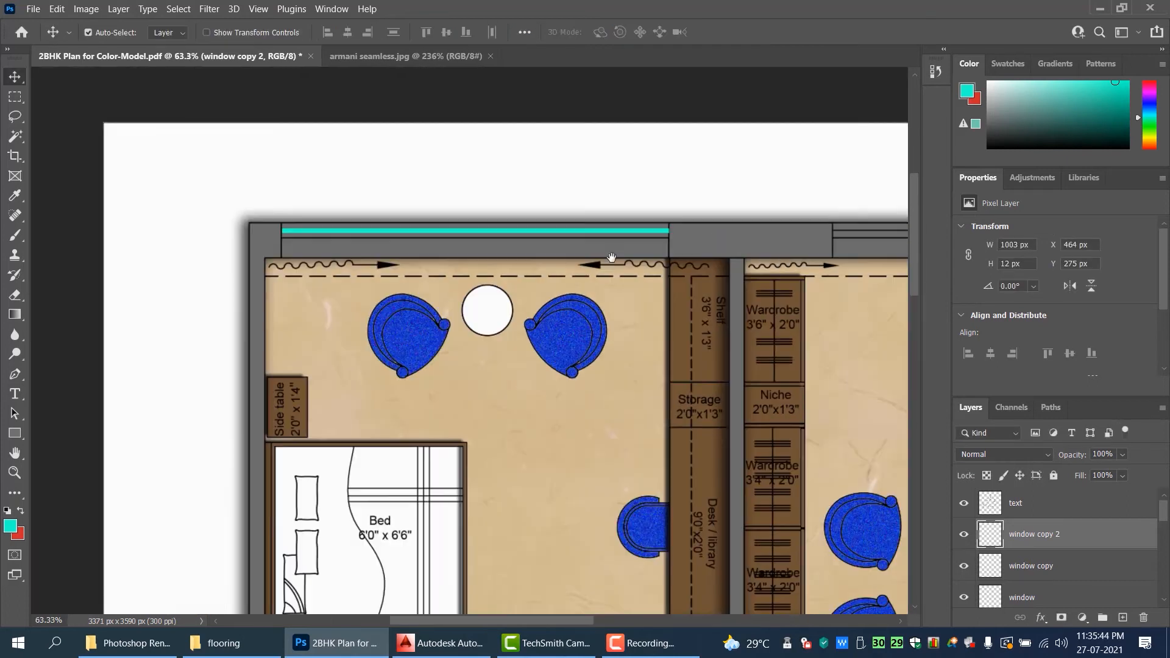
{"action": "left_click_drag", "start_coordinate": [612, 256], "coordinate": [406, 249]}
{"action": "left_click_drag", "start_coordinate": [470, 231], "coordinate": [879, 221]}
{"action": "scroll", "coordinate": [694, 214], "scroll_direction": "up", "scroll_amount": 3}
- Duplicate the den's horizontal strip, rotate the copy by 90° and place it along the window in the den's east wall
{"action": "left_click_drag", "start_coordinate": [290, 229], "coordinate": [618, 420]}
{"action": "scroll", "coordinate": [291, 223], "scroll_direction": "down", "scroll_amount": 3}
{"action": "right_click", "coordinate": [618, 421]}
{"action": "key", "text": "Escape"}
{"action": "key", "text": "ctrl+t"}
{"action": "right_click", "coordinate": [608, 420]}
{"action": "left_click", "coordinate": [659, 364]}
{"action": "scroll", "coordinate": [548, 366], "scroll_direction": "up", "scroll_amount": 3}
{"action": "left_click_drag", "start_coordinate": [543, 297], "coordinate": [638, 549]}
{"action": "key", "text": "Return"}
- Delete the part of the vertical strip that extends past the den's east window, leaving it about 454 px tall
{"action": "scroll", "coordinate": [675, 342], "scroll_direction": "down", "scroll_amount": 5}
{"action": "left_click", "coordinate": [9, 103]}
{"action": "left_click_drag", "start_coordinate": [689, 170], "coordinate": [511, 538]}
{"action": "key", "text": "Delete"}
- Duplicate the den's east window strip down to the small window beside the toilet in the den's bathroom
{"action": "scroll", "coordinate": [630, 405], "scroll_direction": "down", "scroll_amount": 5}
{"action": "scroll", "coordinate": [630, 405], "scroll_direction": "up", "scroll_amount": 4}
{"action": "key", "text": "v"}
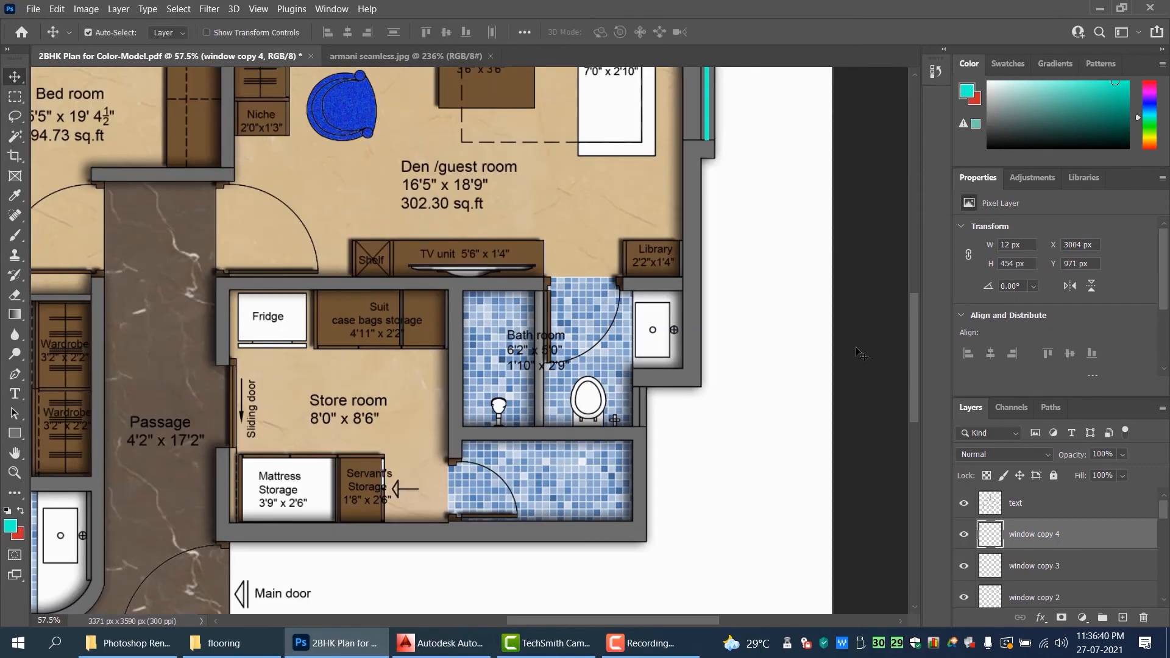
{"action": "scroll", "coordinate": [799, 303], "scroll_direction": "down", "scroll_amount": 3}
{"action": "left_click_drag", "start_coordinate": [759, 107], "coordinate": [739, 332]}
{"action": "scroll", "coordinate": [653, 409], "scroll_direction": "up", "scroll_amount": 8}
- Fit the strip beside the toilet in the den's bathroom to the small window opening, shortening it to 109 px tall
{"action": "key", "text": "ctrl+t"}
{"action": "left_click_drag", "start_coordinate": [651, 410], "coordinate": [639, 317]}
{"action": "scroll", "coordinate": [646, 341], "scroll_direction": "down", "scroll_amount": 5}
{"action": "left_click_drag", "start_coordinate": [662, 244], "coordinate": [665, 325]}
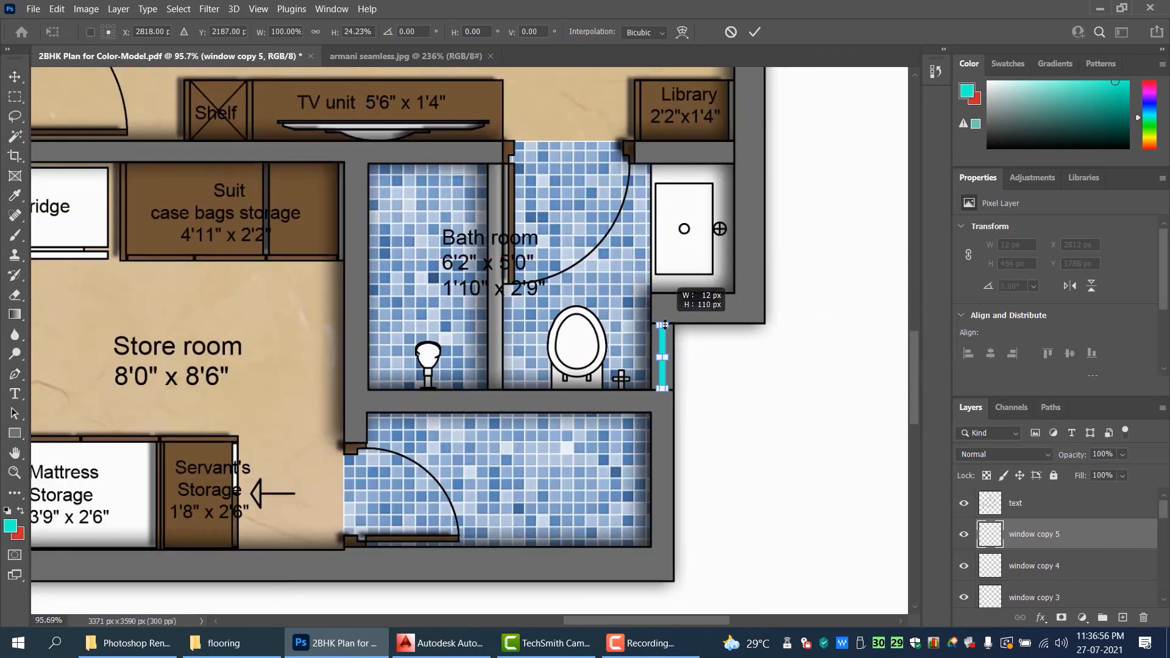
{"action": "key", "text": "Return"}
{"action": "scroll", "coordinate": [676, 329], "scroll_direction": "down", "scroll_amount": 3}
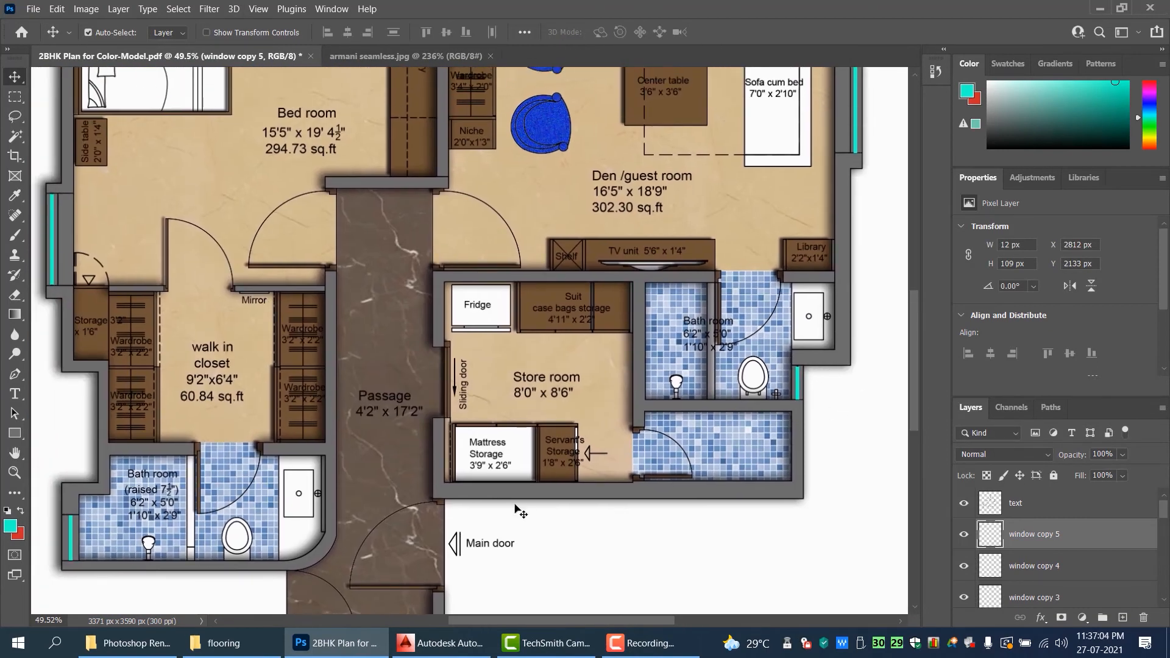
- Duplicate the short strip onto the wall behind the basin in the den's bathroom and resize it to about 7 px by 206 px
{"action": "left_click_drag", "start_coordinate": [793, 381], "coordinate": [832, 300]}
{"action": "scroll", "coordinate": [832, 301], "scroll_direction": "up", "scroll_amount": 8}
{"action": "key", "text": "ctrl+t"}
- Duplicate the den's basin strip behind the basin in the bedroom's bathroom and stretch it down to the start of the curved wall
{"action": "left_click_drag", "start_coordinate": [769, 404], "coordinate": [183, 564]}
{"action": "key", "text": "Return"}
{"action": "scroll", "coordinate": [781, 388], "scroll_direction": "down", "scroll_amount": 8}
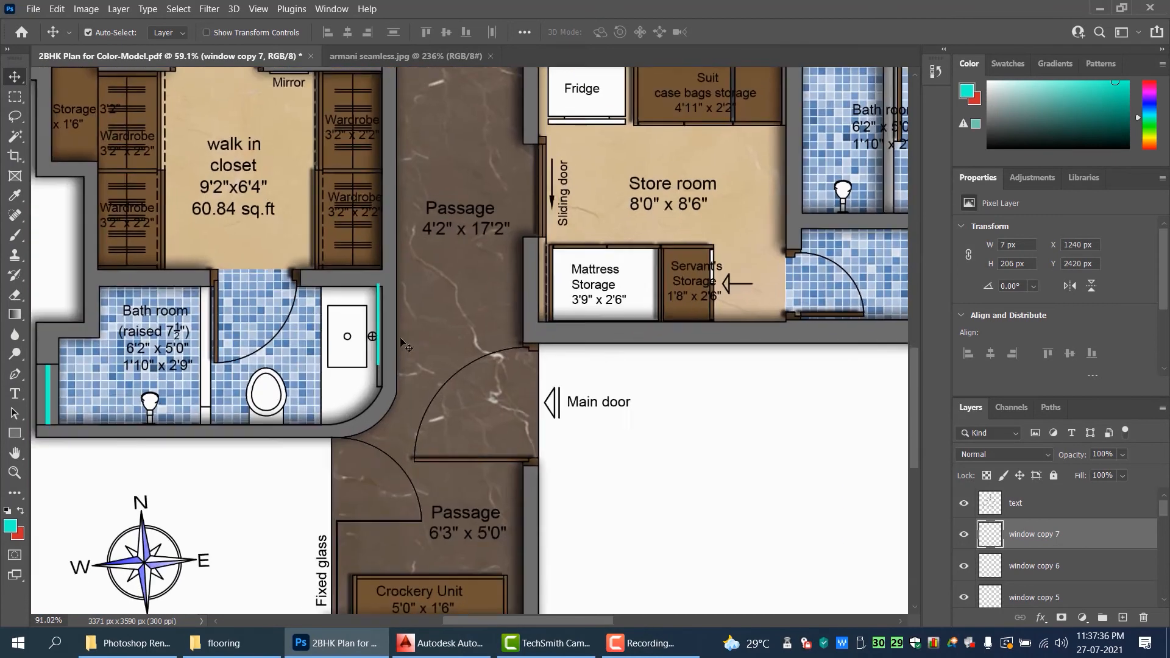
{"action": "scroll", "coordinate": [400, 338], "scroll_direction": "up", "scroll_amount": 8}
{"action": "key", "text": "ctrl+t"}
{"action": "left_click_drag", "start_coordinate": [348, 269], "coordinate": [352, 269]}
{"action": "left_click_drag", "start_coordinate": [339, 437], "coordinate": [340, 510]}
{"action": "key", "text": "Return"}
- Duplicate the basin strip up to the walk-in closet's mirror, rotate it by 90° and resize it to about 97 px by 6 px
{"action": "scroll", "coordinate": [382, 313], "scroll_direction": "down", "scroll_amount": 4}
{"action": "left_click_drag", "start_coordinate": [494, 524], "coordinate": [469, 109]}
{"action": "key", "text": "ctrl+t"}
{"action": "right_click", "coordinate": [439, 131]}
{"action": "left_click", "coordinate": [512, 370]}
{"action": "scroll", "coordinate": [469, 197], "scroll_direction": "up", "scroll_amount": 4}
{"action": "left_click_drag", "start_coordinate": [770, 118], "coordinate": [478, 117]}
{"action": "scroll", "coordinate": [392, 99], "scroll_direction": "up", "scroll_amount": 3}
{"action": "left_click_drag", "start_coordinate": [397, 108], "coordinate": [397, 125]}
{"action": "key", "text": "Return"}
{"action": "scroll", "coordinate": [427, 183], "scroll_direction": "down", "scroll_amount": 16}
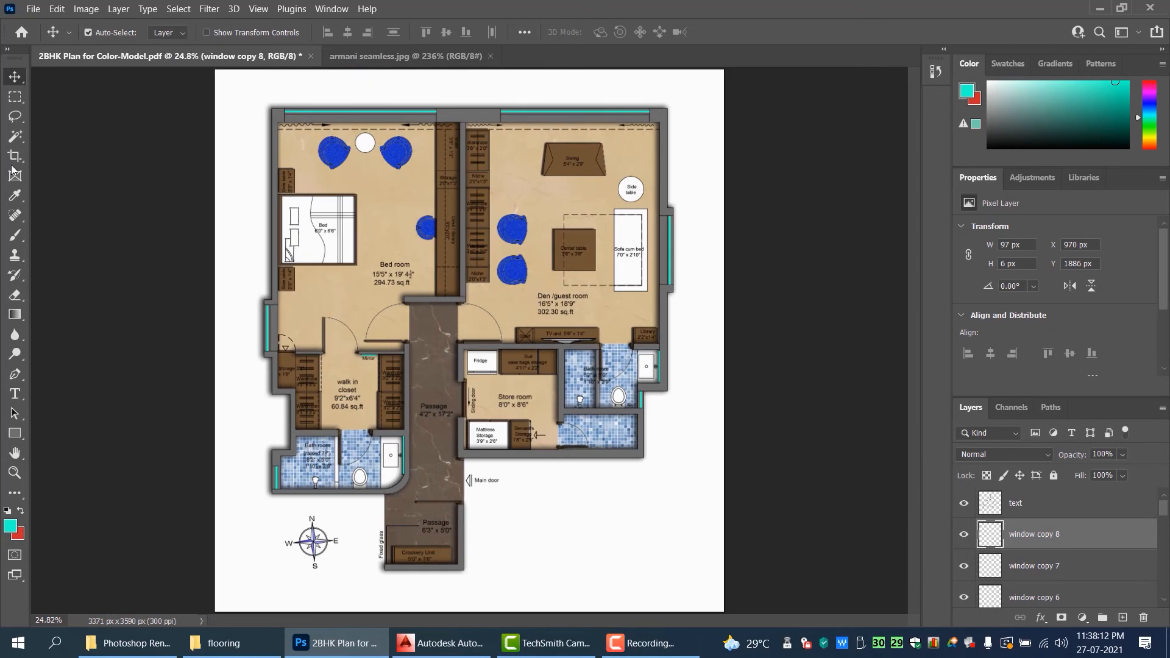
- Select the round side tables in the bedroom and the den/guest room on the PLAN layer with the Magic Wand
{"action": "left_click", "coordinate": [15, 136]}
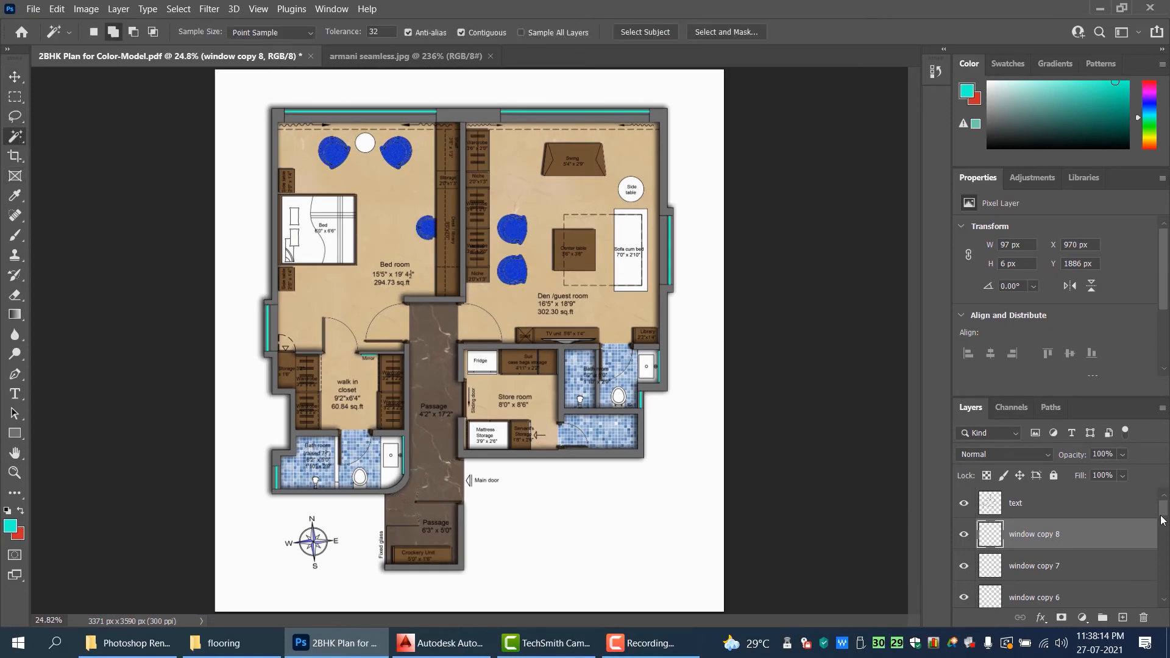
{"action": "scroll", "coordinate": [1051, 524], "scroll_direction": "down", "scroll_amount": 5}
{"action": "scroll", "coordinate": [1051, 571], "scroll_direction": "down", "scroll_amount": 3}
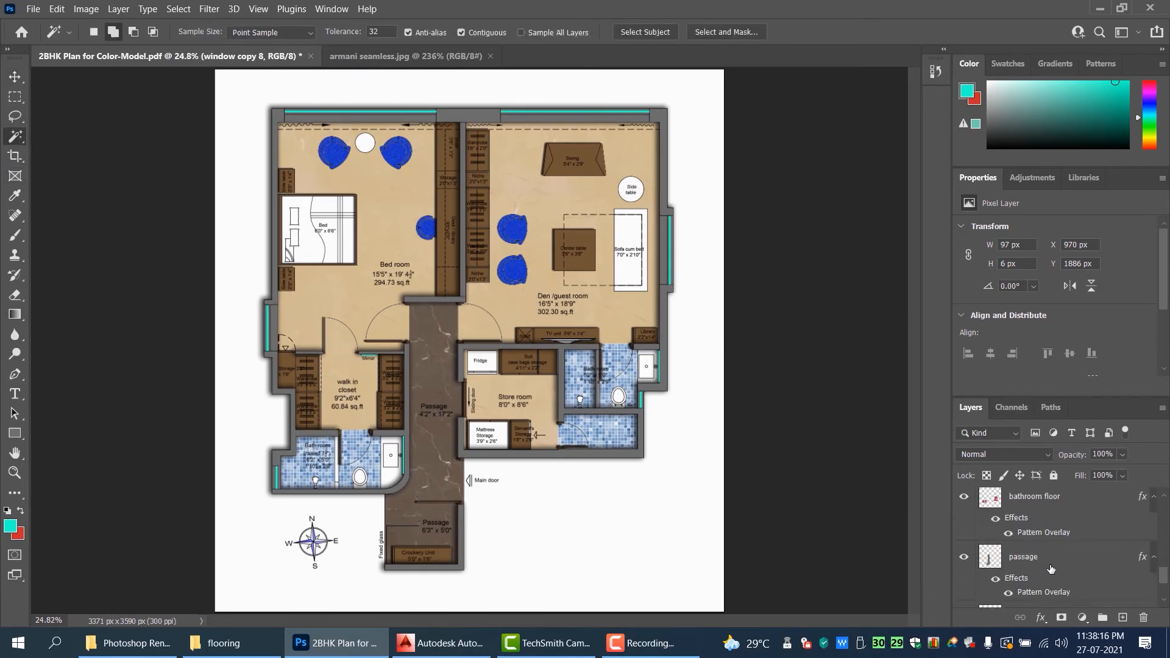
{"action": "left_click", "coordinate": [1050, 563]}
{"action": "scroll", "coordinate": [598, 153], "scroll_direction": "up", "scroll_amount": 5}
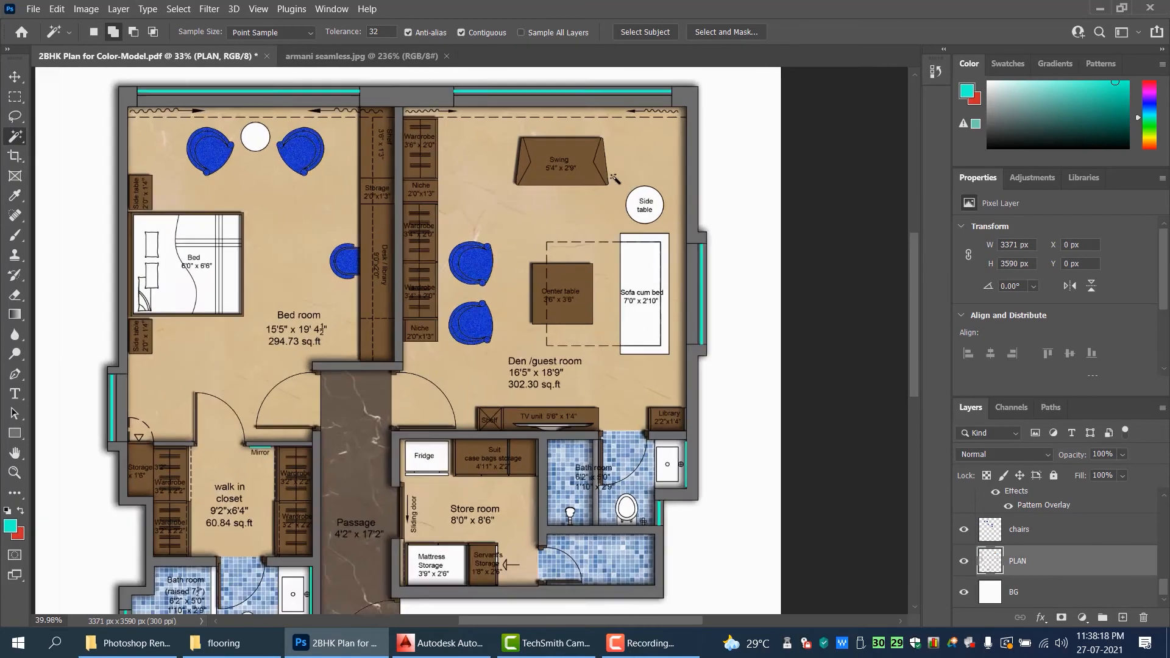
{"action": "left_click", "coordinate": [172, 125], "text": "shift"}
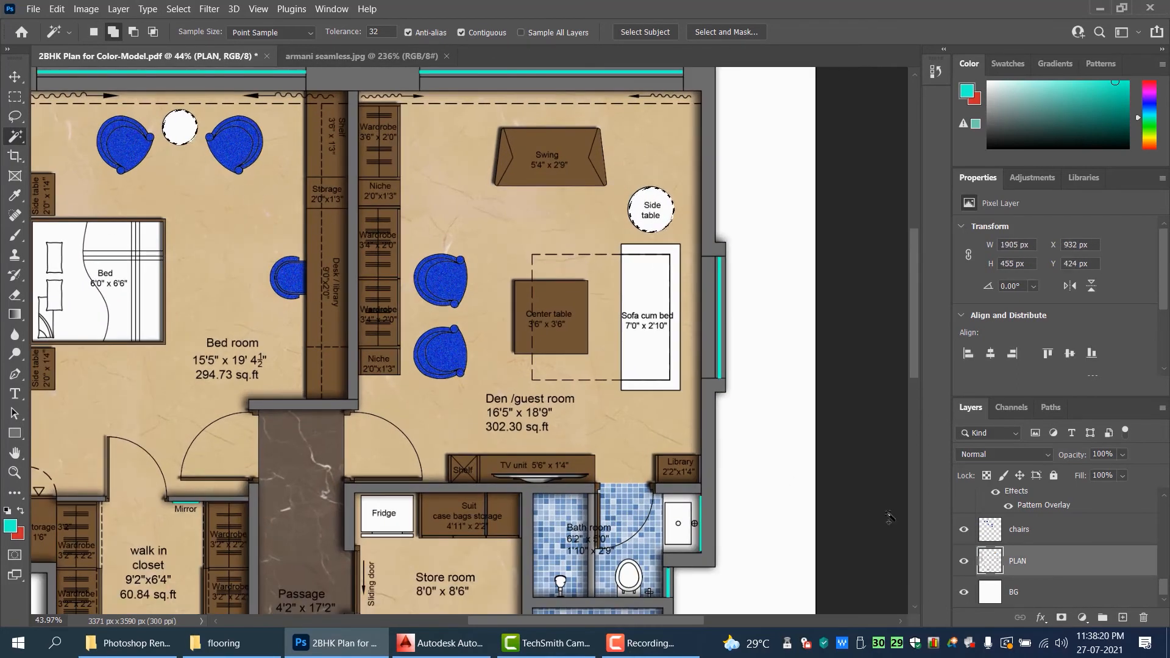
- Create a layer named side table, fill the selected round tables with the turquoise foreground colour and deselect
{"action": "left_click", "coordinate": [1124, 618]}
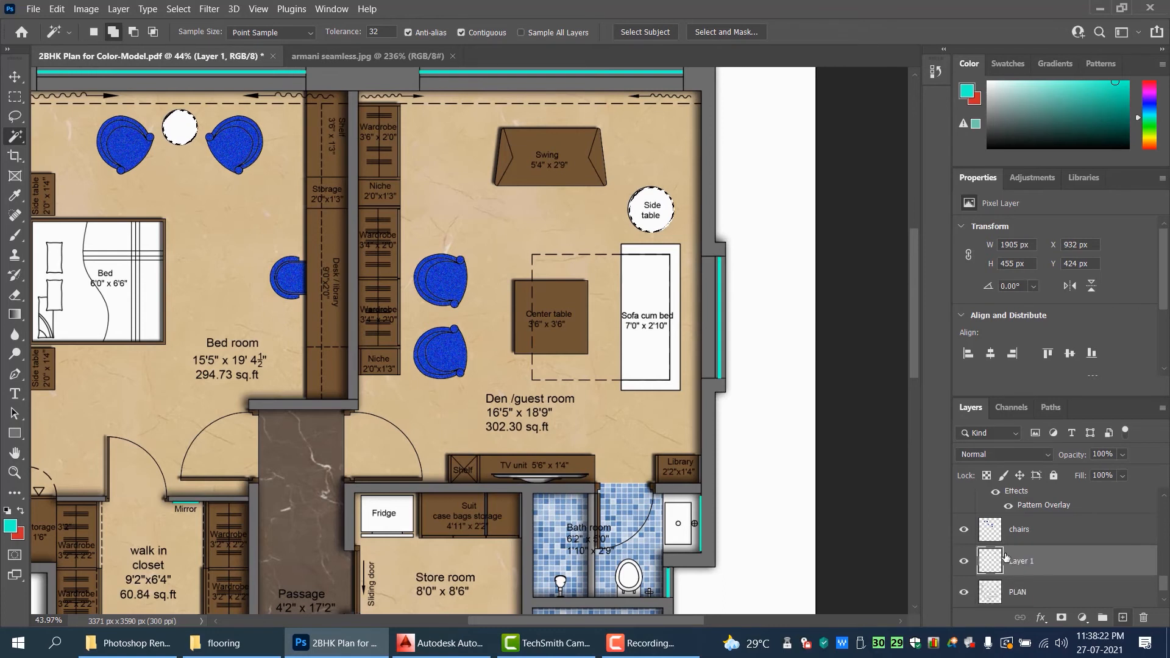
{"action": "double_click", "coordinate": [1023, 561]}
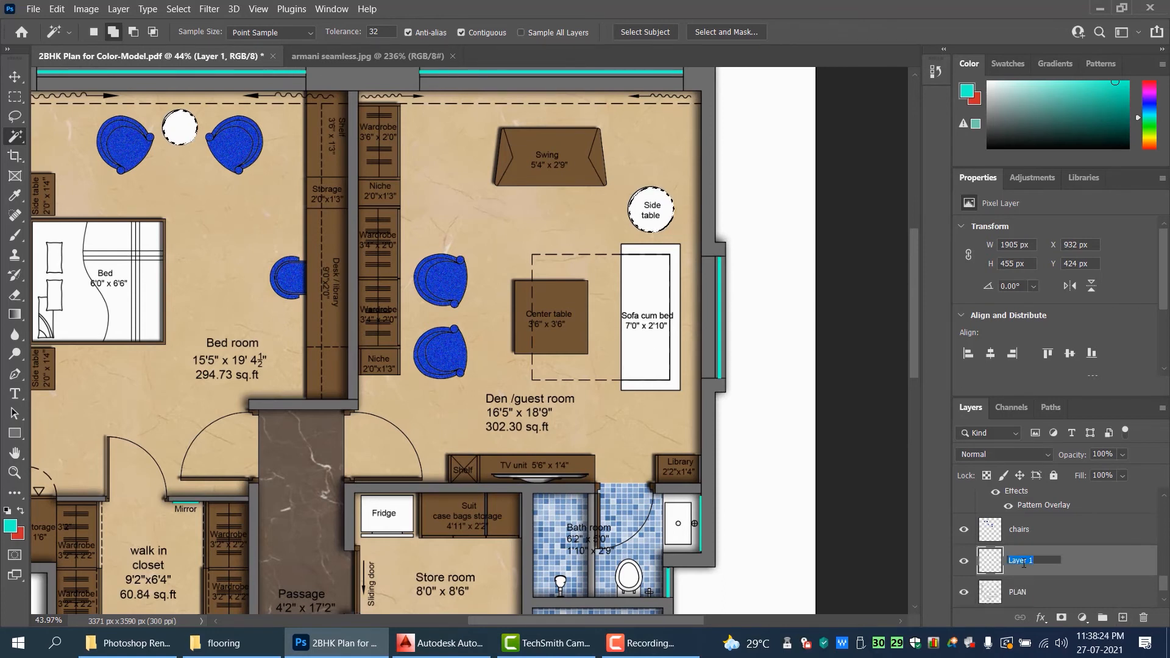
{"action": "type", "text": "side table"}
{"action": "key", "text": "Return"}
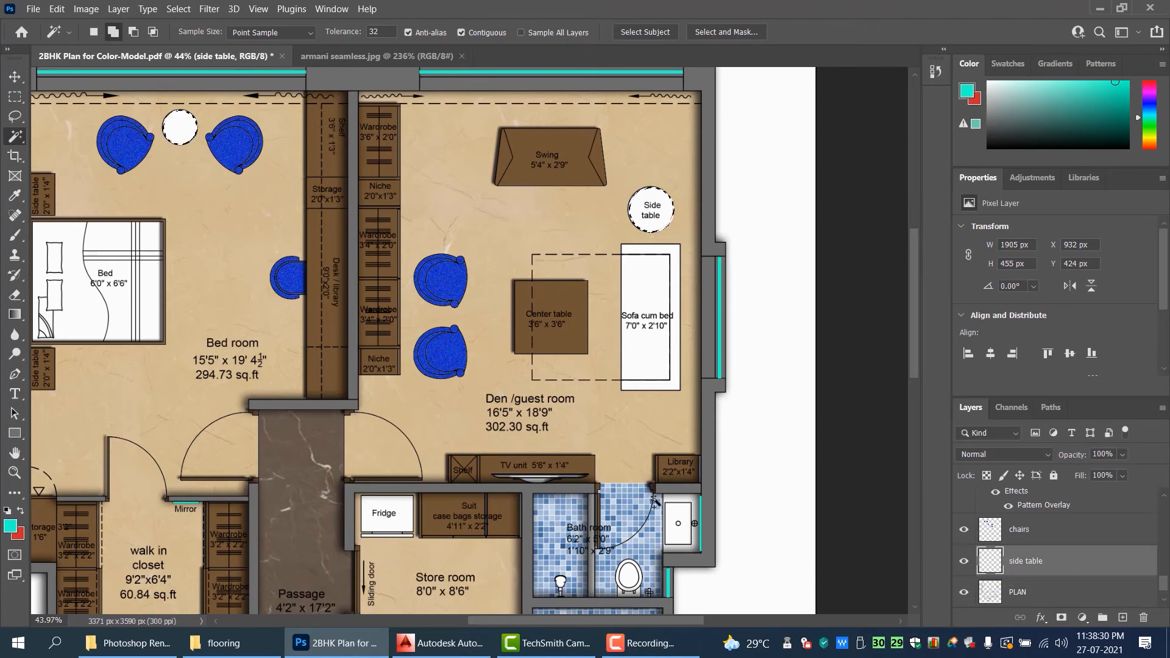
{"action": "key", "text": "alt+BackSpace"}
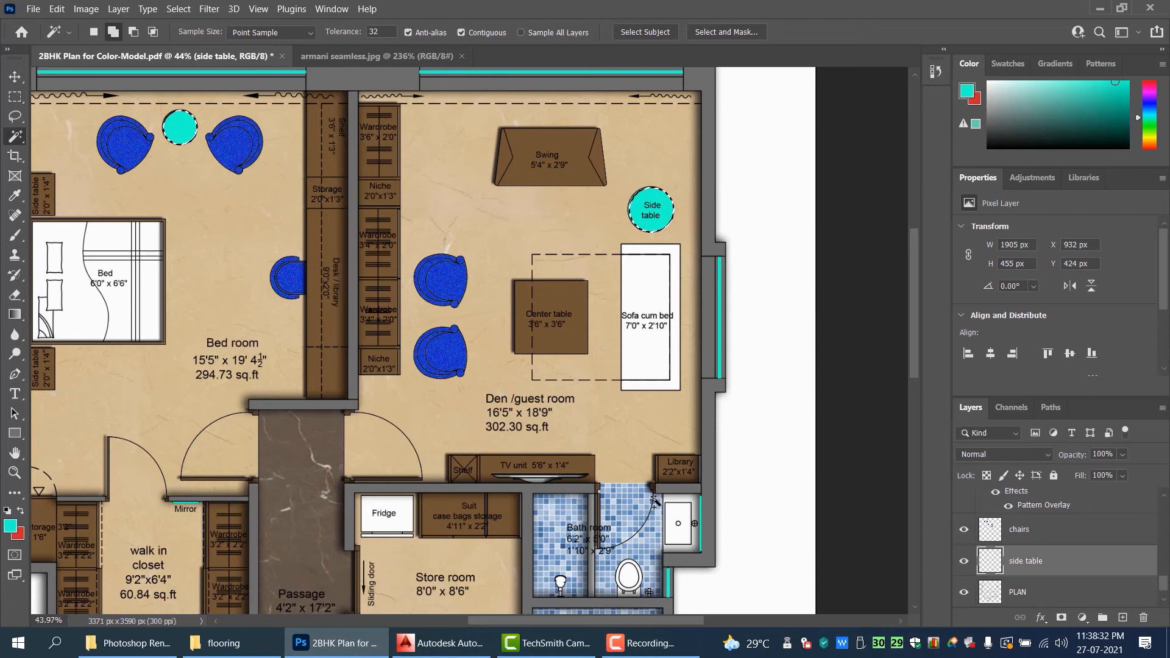
{"action": "key", "text": "ctrl+d"}
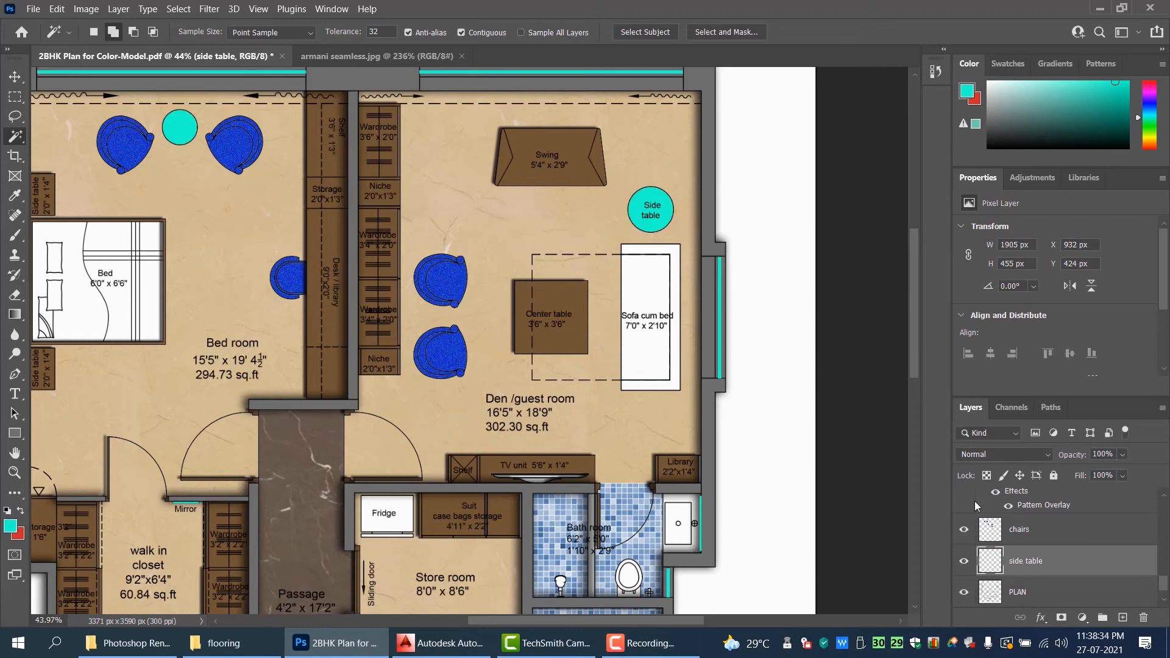
- Move the side table layer up the stack to sit directly below the text layer, and enlarge the layer list
{"action": "left_click_drag", "start_coordinate": [1054, 564], "coordinate": [1068, 532]}
{"action": "scroll", "coordinate": [1065, 536], "scroll_direction": "down", "scroll_amount": 10}
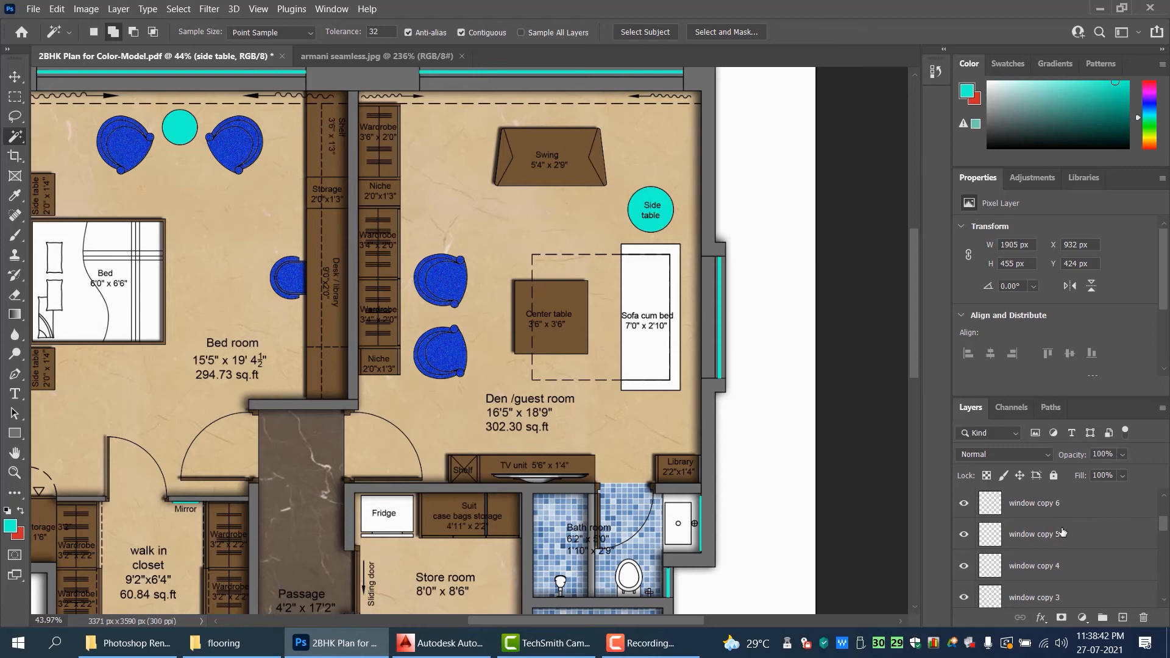
{"action": "left_click_drag", "start_coordinate": [1031, 564], "coordinate": [1054, 540]}
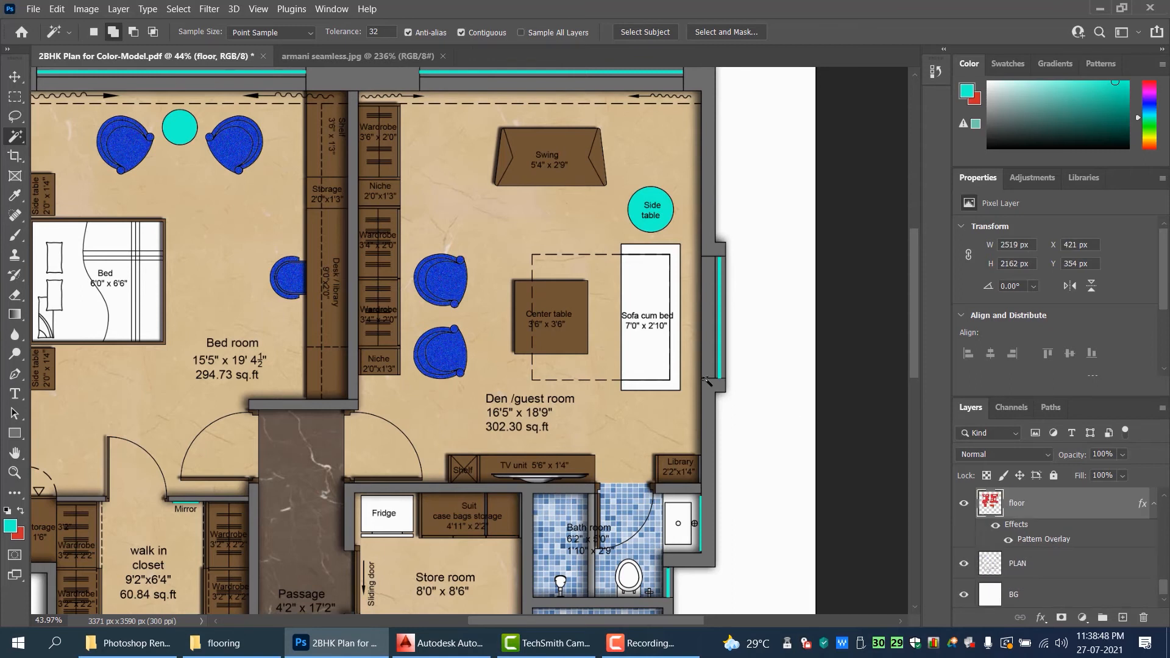
{"action": "scroll", "coordinate": [1018, 561], "scroll_direction": "up", "scroll_amount": 10}
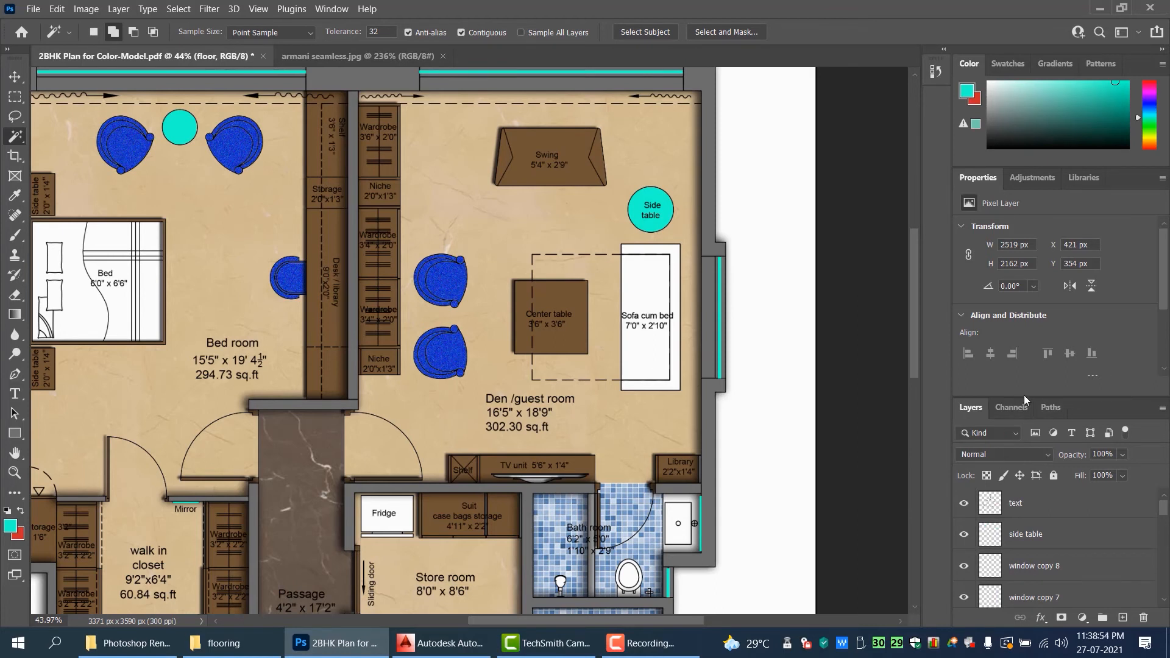
{"action": "left_click_drag", "start_coordinate": [1026, 395], "coordinate": [1027, 273]}
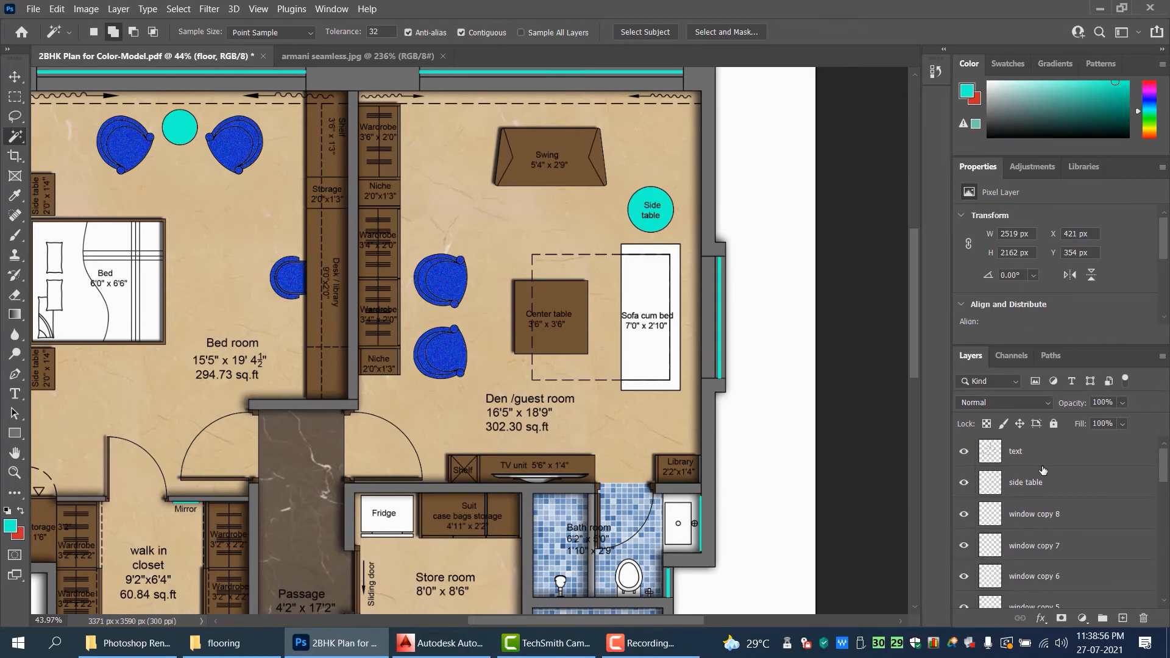
- Add a drop shadow to the side table layer with 75% opacity, 12 px distance, 14% spread and 8 px size
{"action": "left_click", "coordinate": [1063, 483]}
{"action": "left_click", "coordinate": [1040, 618]}
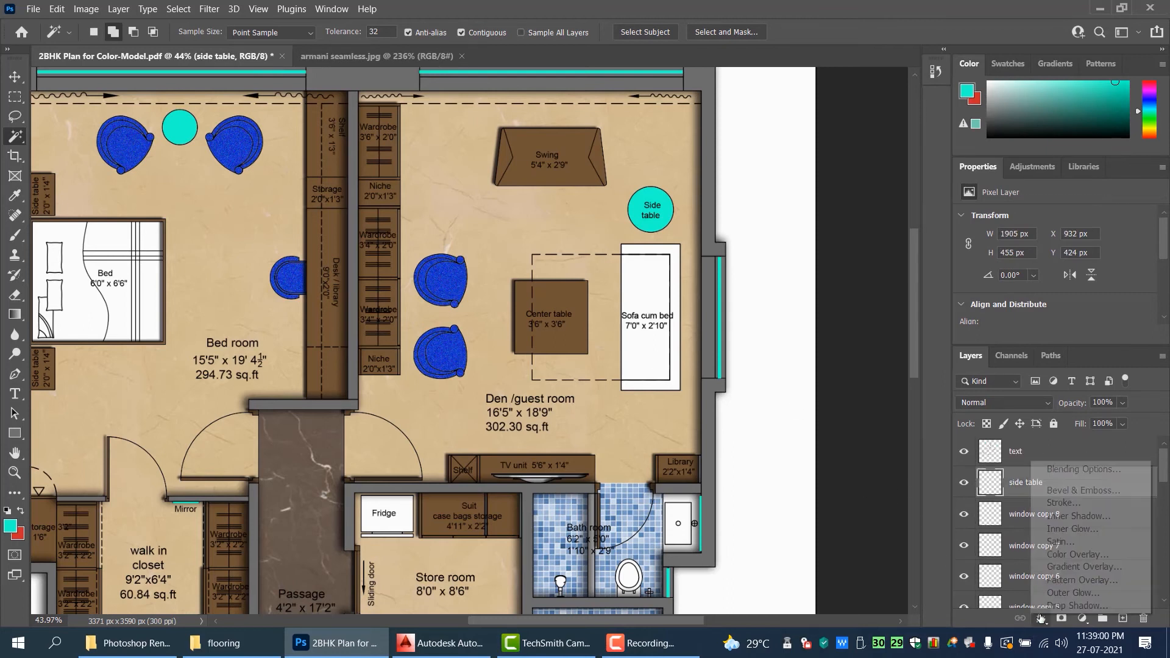
{"action": "left_click", "coordinate": [1077, 605]}
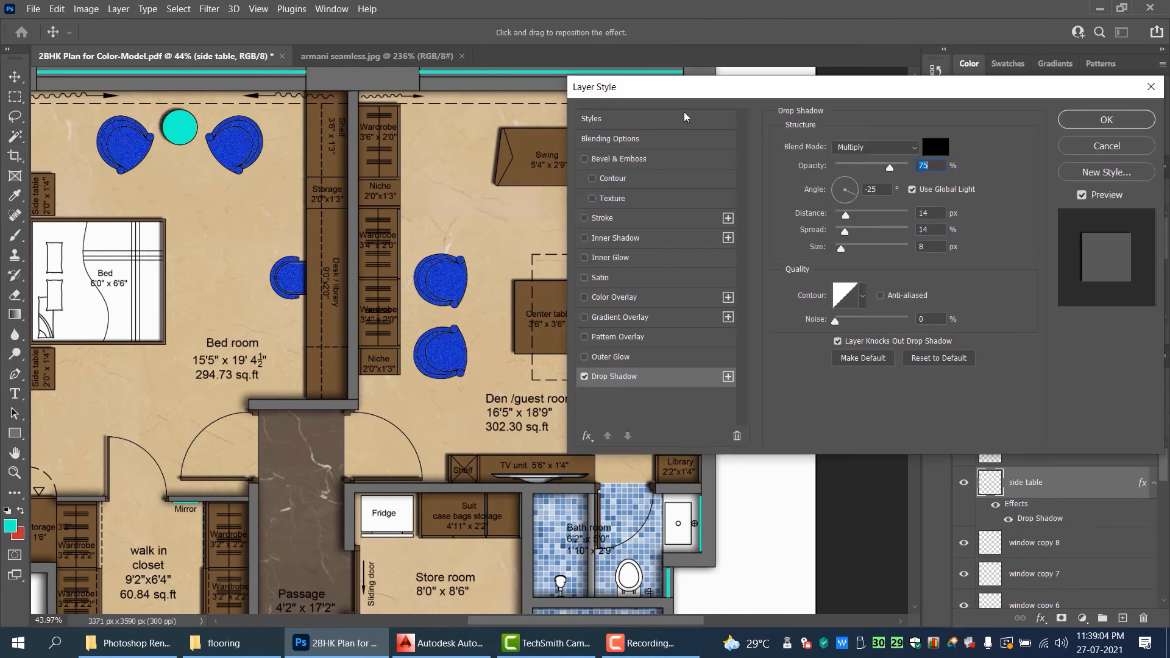
{"action": "left_click_drag", "start_coordinate": [734, 92], "coordinate": [649, 310]}
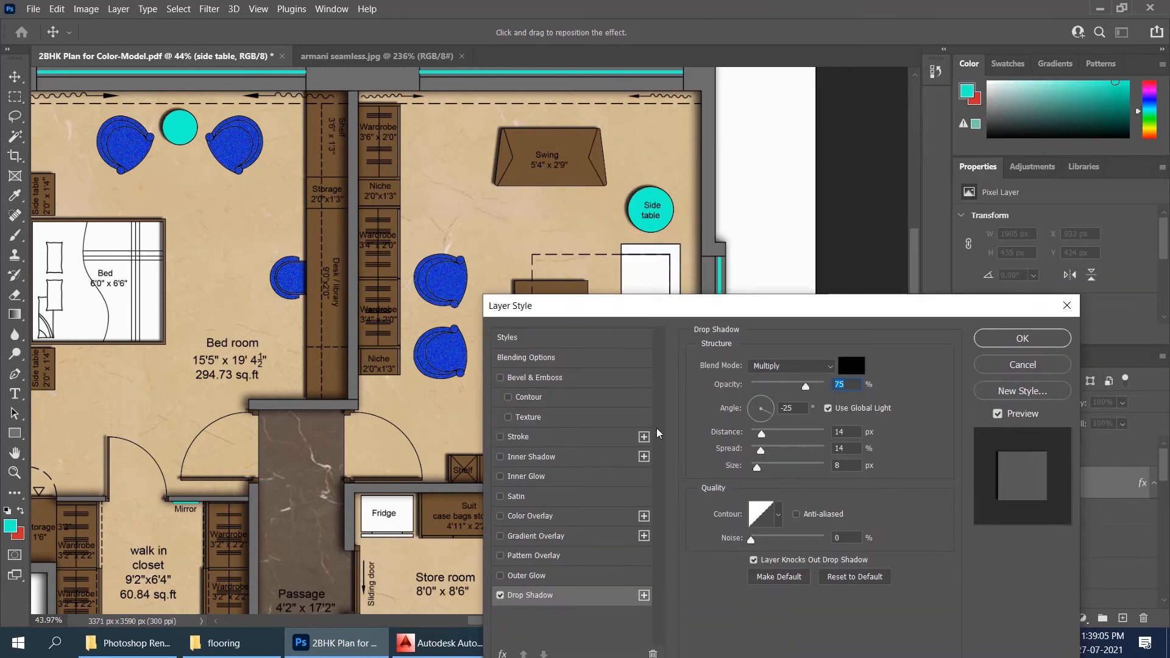
{"action": "left_click", "coordinate": [763, 434]}
{"action": "left_click_drag", "start_coordinate": [763, 434], "coordinate": [760, 435]}
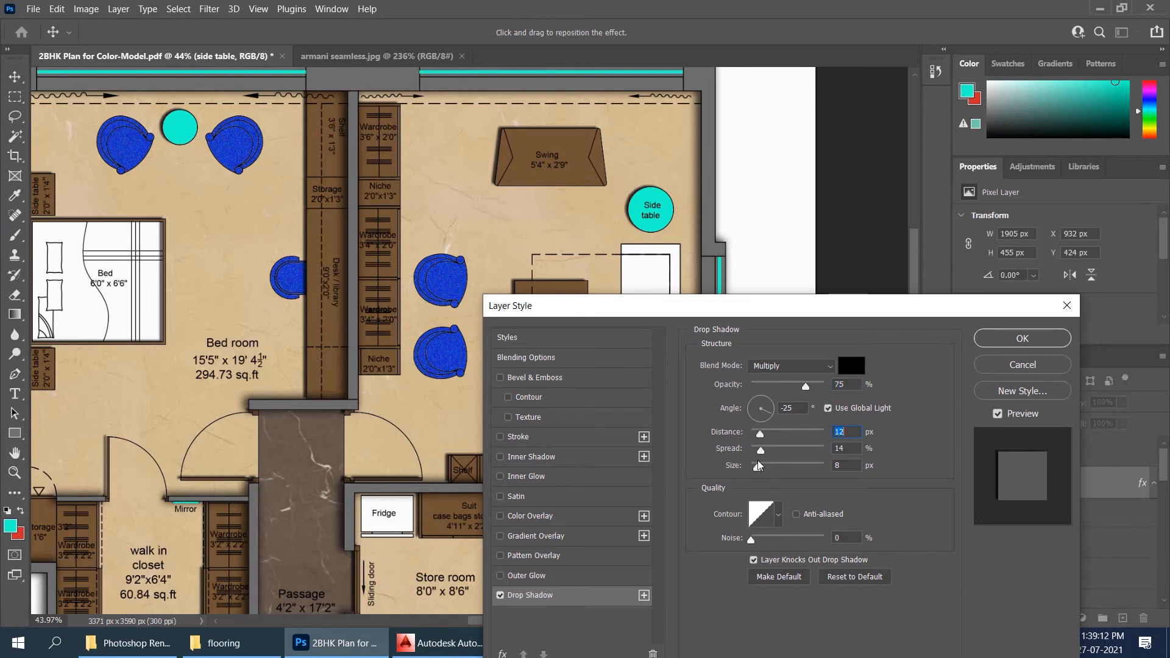
{"action": "left_click", "coordinate": [1008, 340]}
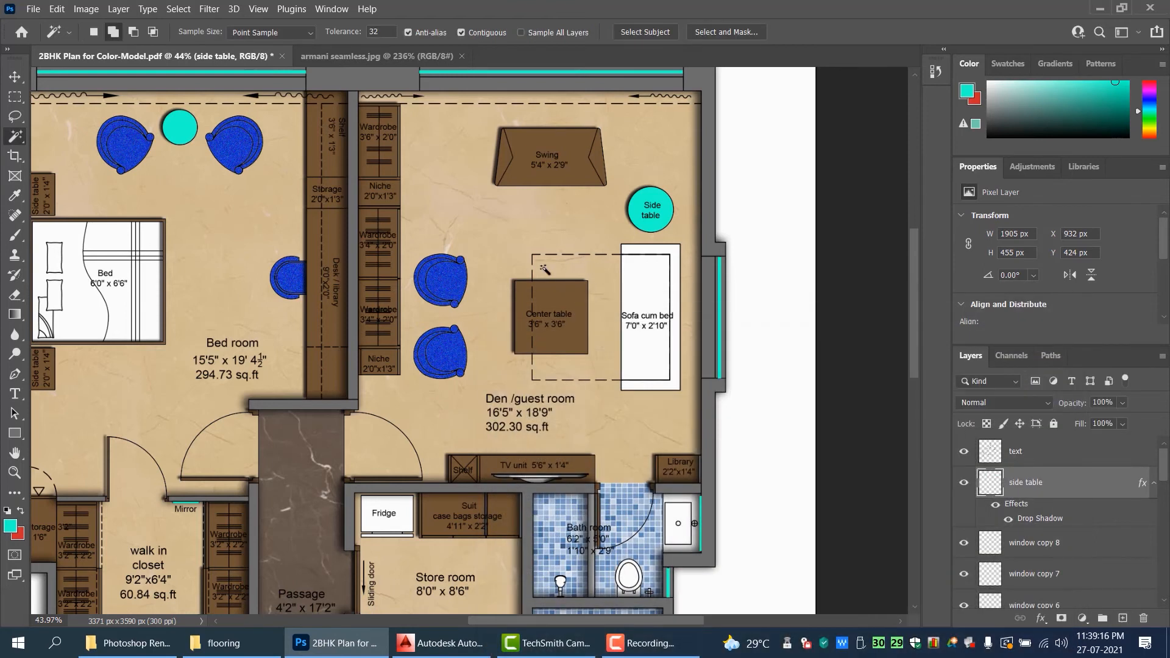
{"action": "scroll", "coordinate": [544, 269], "scroll_direction": "down", "scroll_amount": 3}
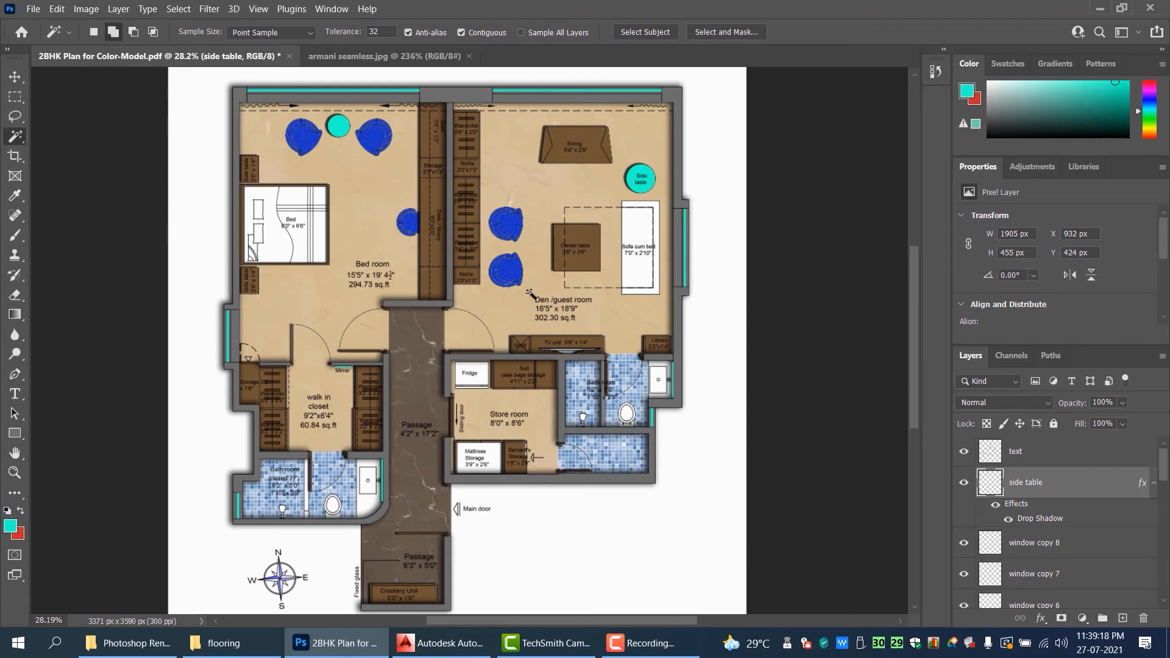
{"action": "scroll", "coordinate": [561, 302], "scroll_direction": "right", "scroll_amount": 1}
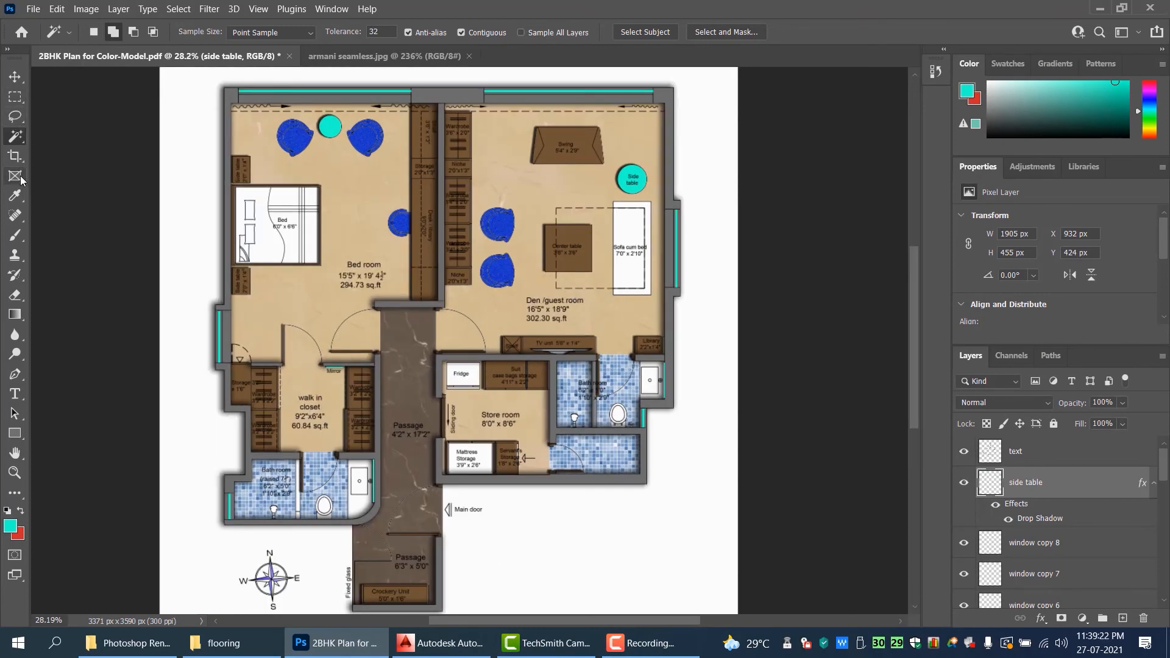
- Select the basin counters in the den's and the bedroom's bathrooms on the PLAN layer with the Magic Wand
{"action": "right_click", "coordinate": [15, 136]}
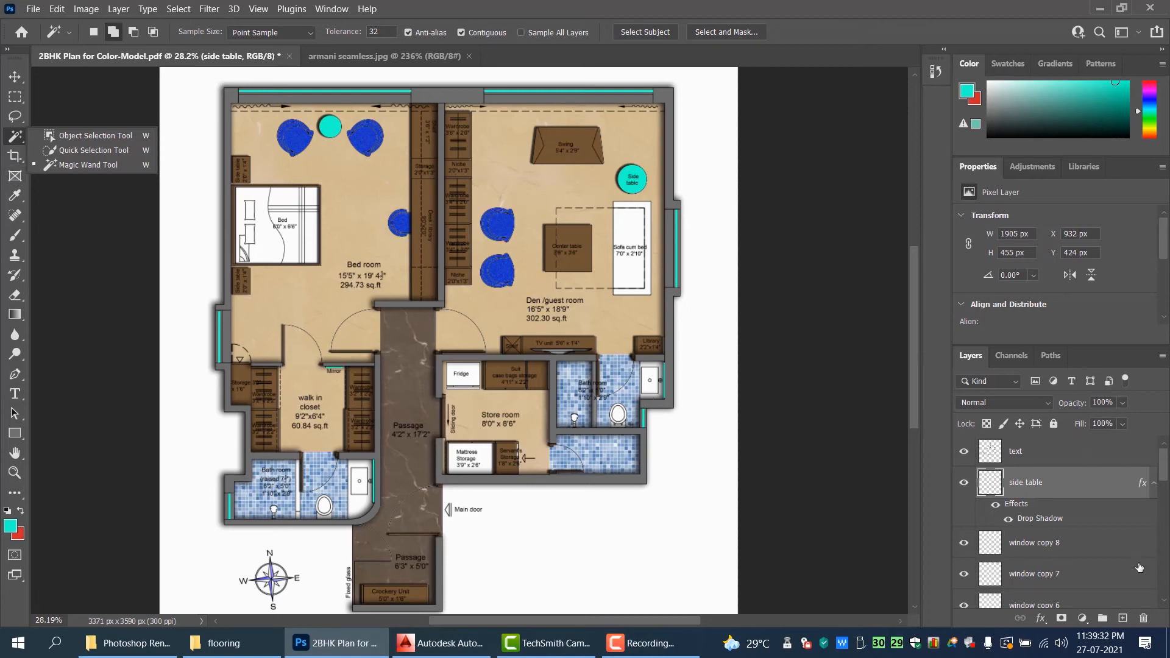
{"action": "scroll", "coordinate": [1097, 564], "scroll_direction": "down", "scroll_amount": 10}
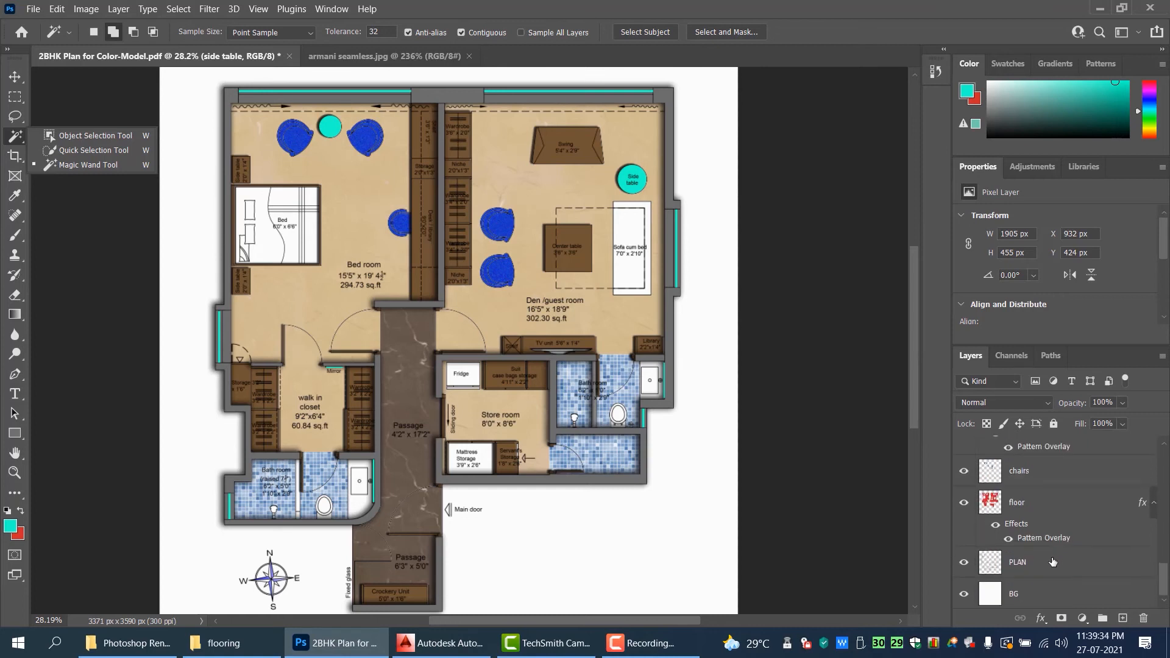
{"action": "left_click", "coordinate": [1053, 562]}
{"action": "scroll", "coordinate": [655, 421], "scroll_direction": "up", "scroll_amount": 3}
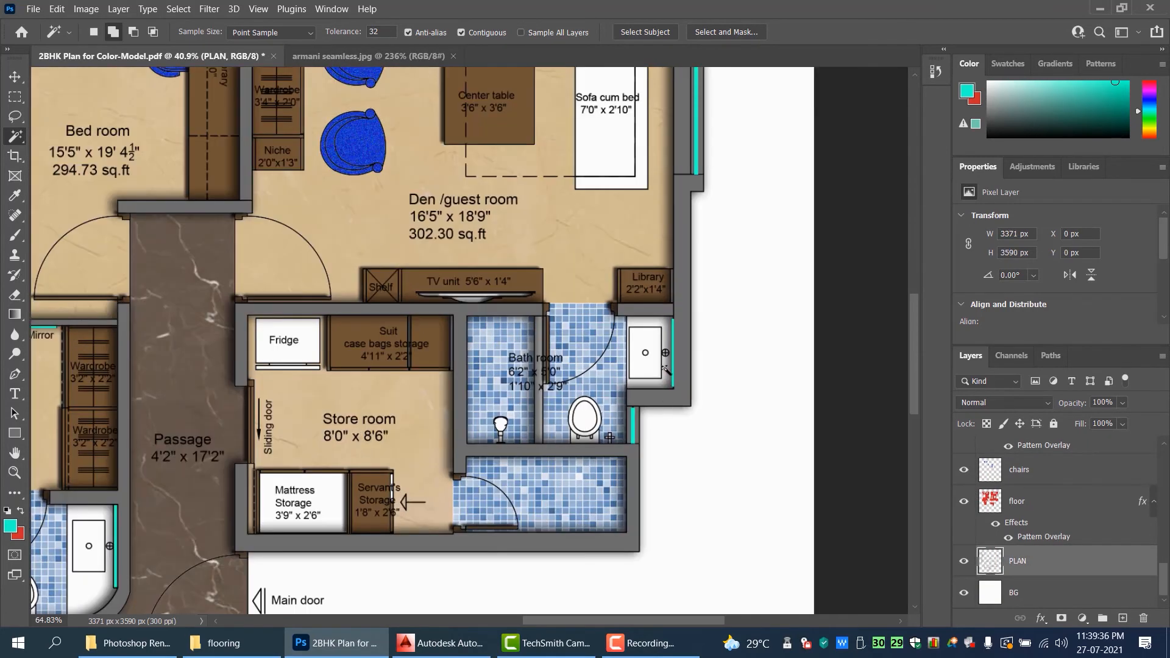
{"action": "scroll", "coordinate": [665, 370], "scroll_direction": "up", "scroll_amount": 3}
{"action": "left_click", "coordinate": [682, 308]}
{"action": "scroll", "coordinate": [682, 308], "scroll_direction": "down", "scroll_amount": 5}
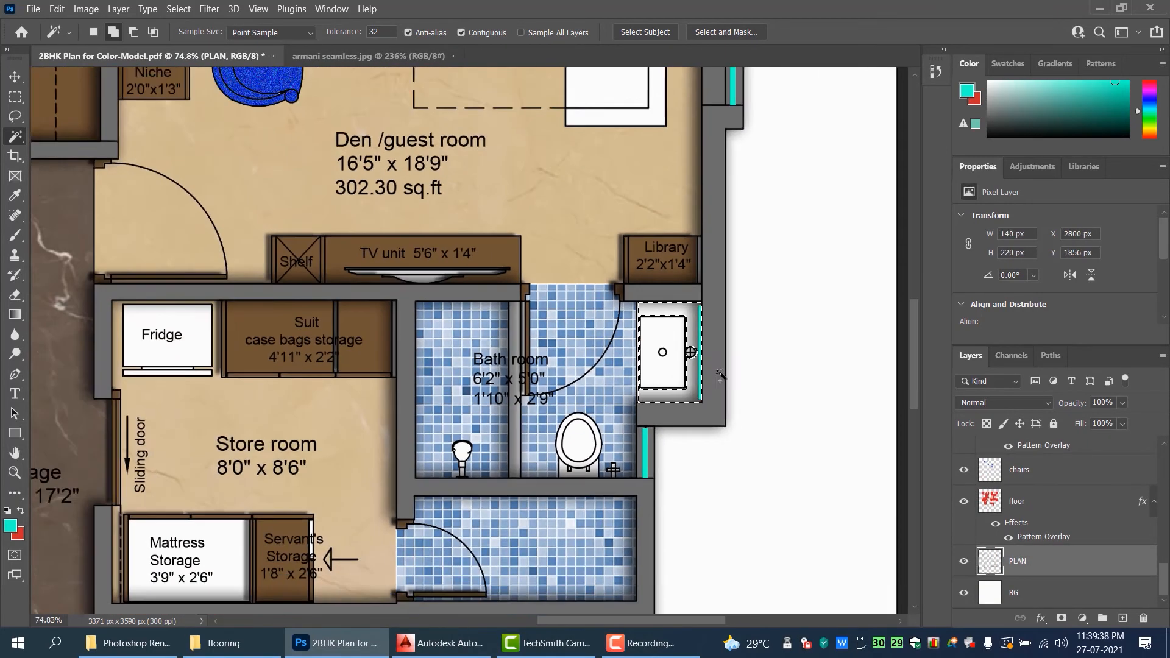
{"action": "scroll", "coordinate": [267, 508], "scroll_direction": "up", "scroll_amount": 3}
{"action": "scroll", "coordinate": [267, 507], "scroll_direction": "up", "scroll_amount": 2}
{"action": "left_click", "coordinate": [269, 508]}
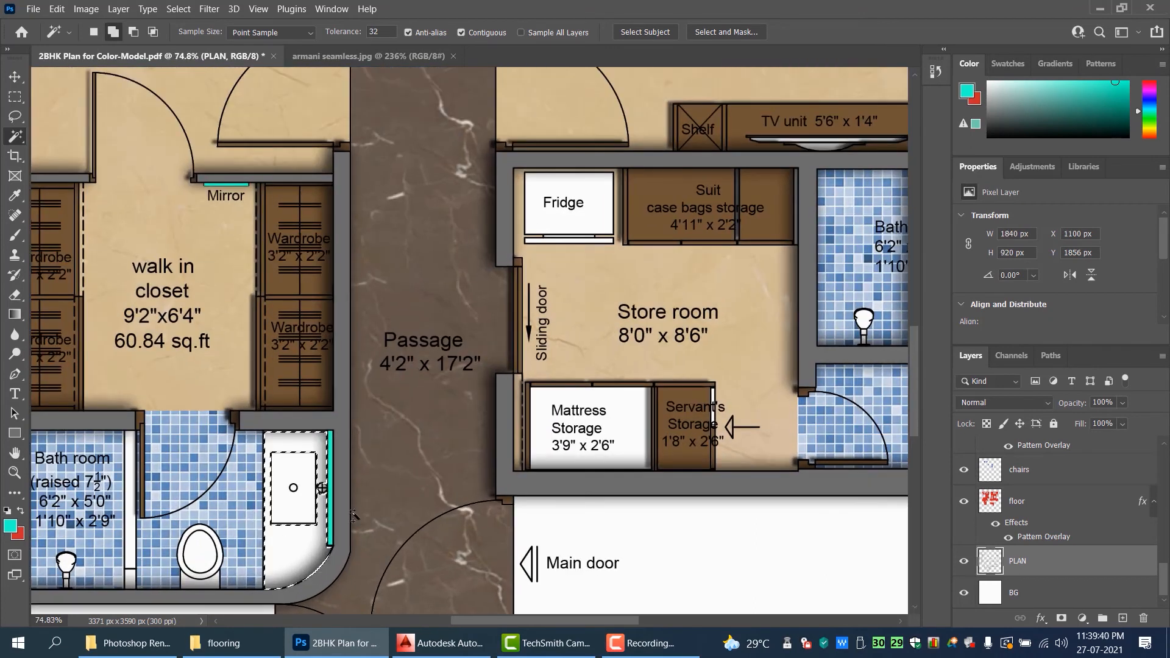
- Add the thin shower partitions in both bathrooms to the basin counter selection
{"action": "scroll", "coordinate": [394, 510], "scroll_direction": "down", "scroll_amount": 3}
{"action": "scroll", "coordinate": [393, 511], "scroll_direction": "up", "scroll_amount": 2}
{"action": "scroll", "coordinate": [660, 373], "scroll_direction": "up", "scroll_amount": 4}
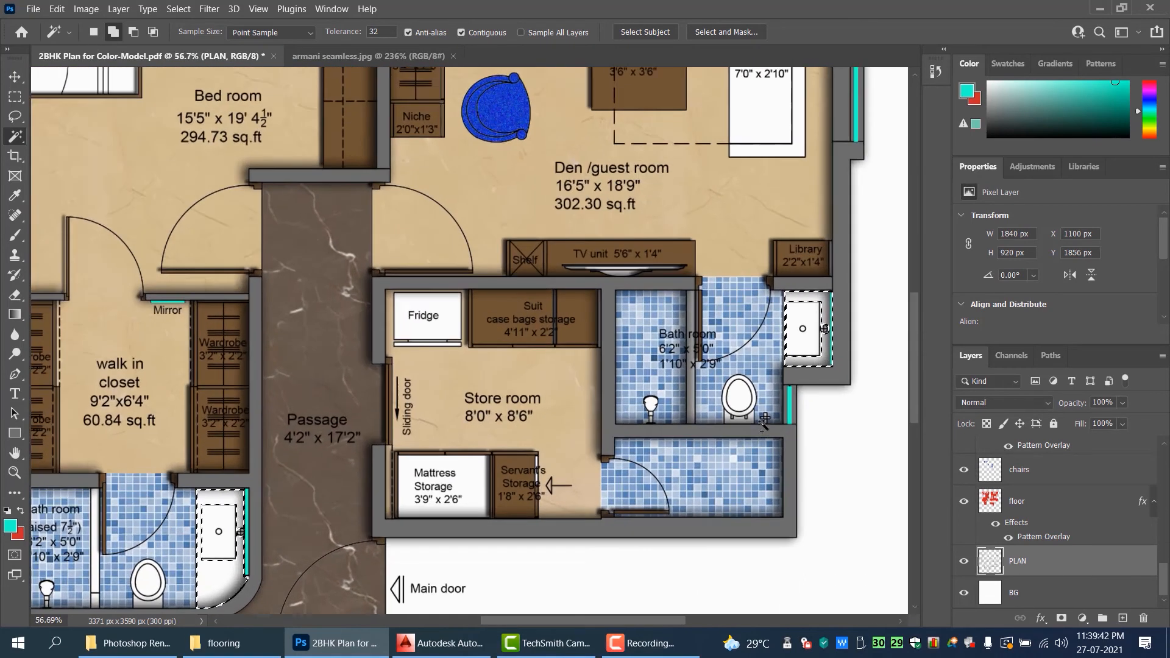
{"action": "scroll", "coordinate": [661, 373], "scroll_direction": "down", "scroll_amount": 5}
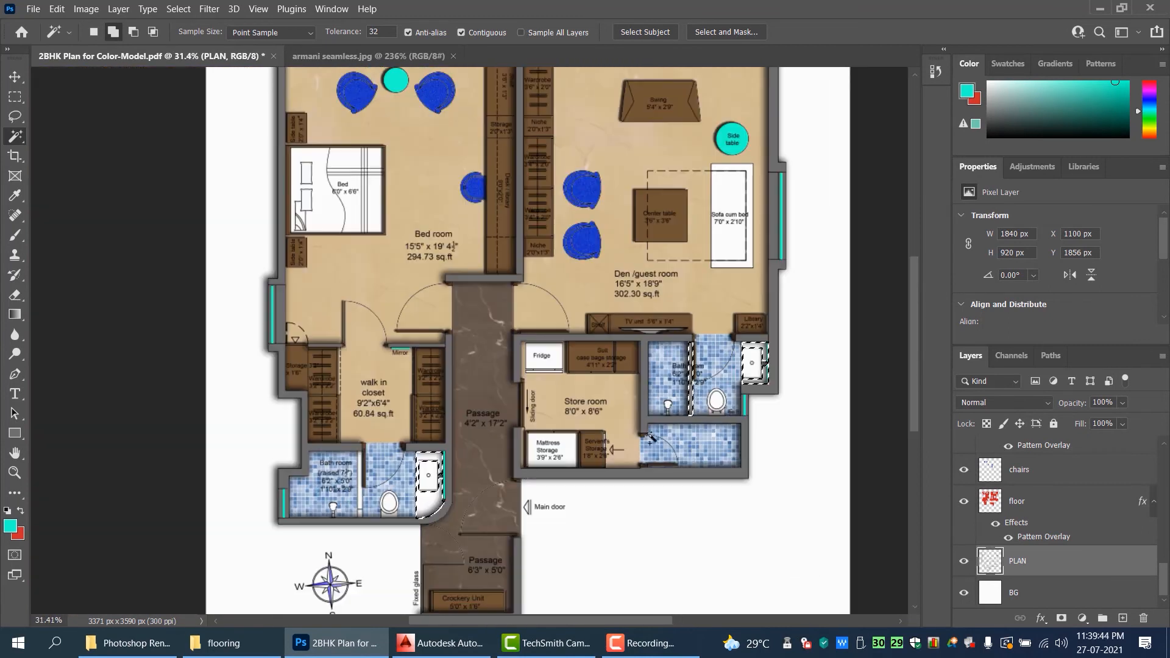
{"action": "scroll", "coordinate": [362, 528], "scroll_direction": "up", "scroll_amount": 3}
{"action": "scroll", "coordinate": [362, 528], "scroll_direction": "up", "scroll_amount": 1}
{"action": "left_click", "coordinate": [356, 511]}
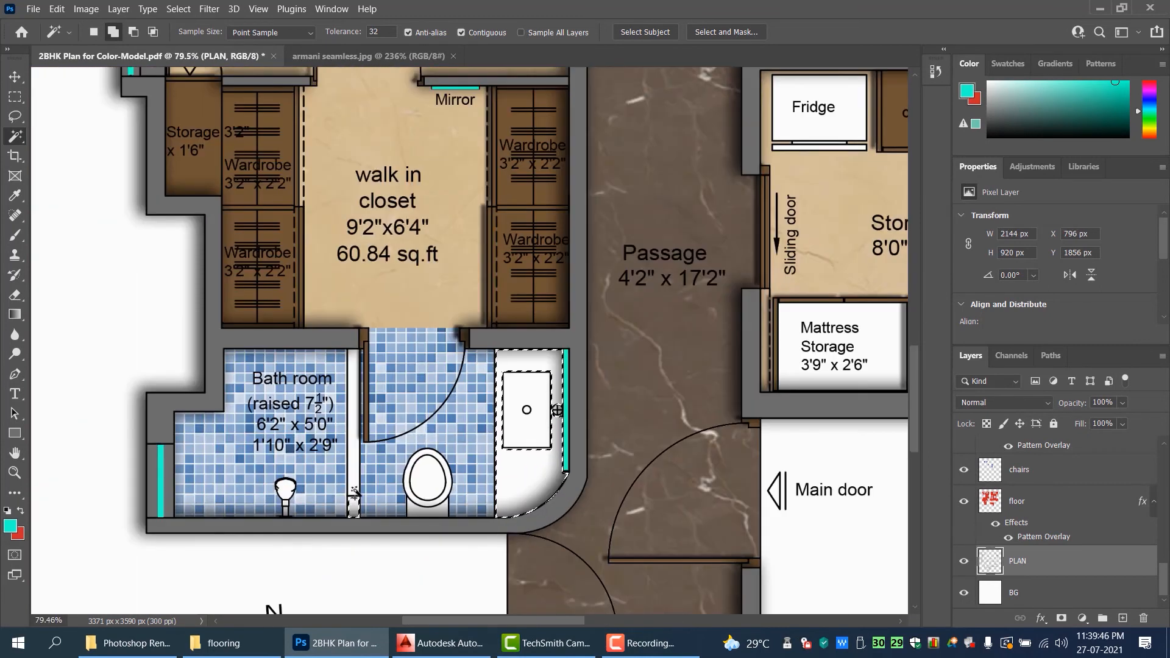
{"action": "scroll", "coordinate": [417, 424], "scroll_direction": "down", "scroll_amount": 2}
{"action": "scroll", "coordinate": [417, 423], "scroll_direction": "down", "scroll_amount": 2}
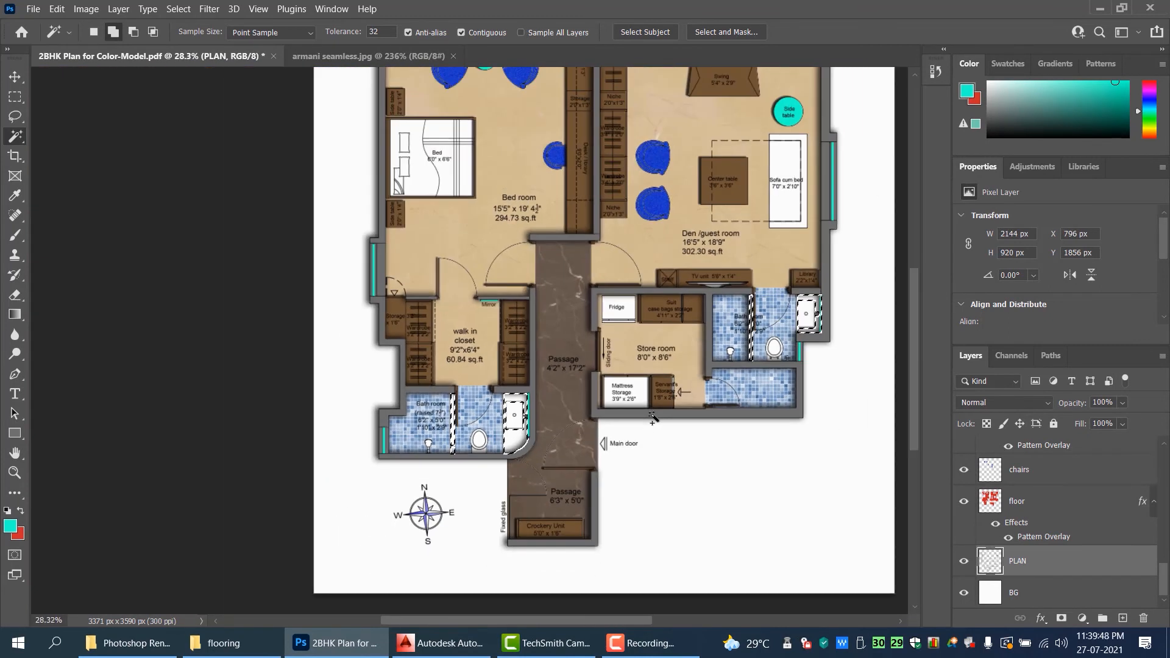
- Create a new layer above the PLAN layer and name it granite
{"action": "left_click", "coordinate": [1123, 618]}
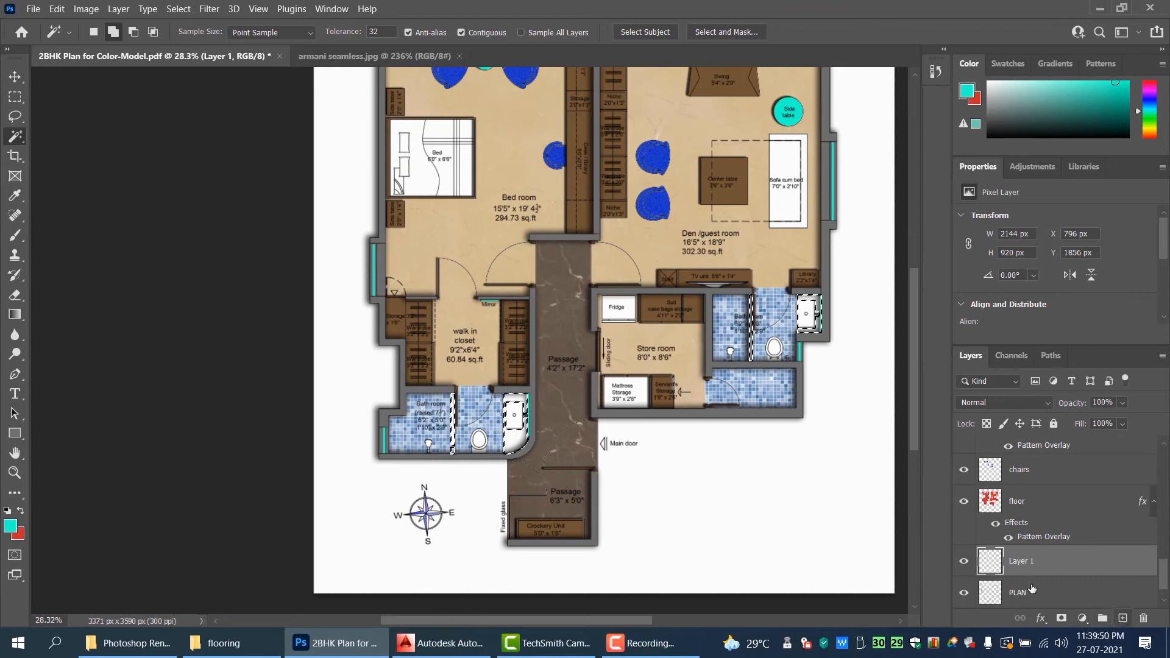
{"action": "double_click", "coordinate": [1028, 562]}
{"action": "type", "text": "d"}
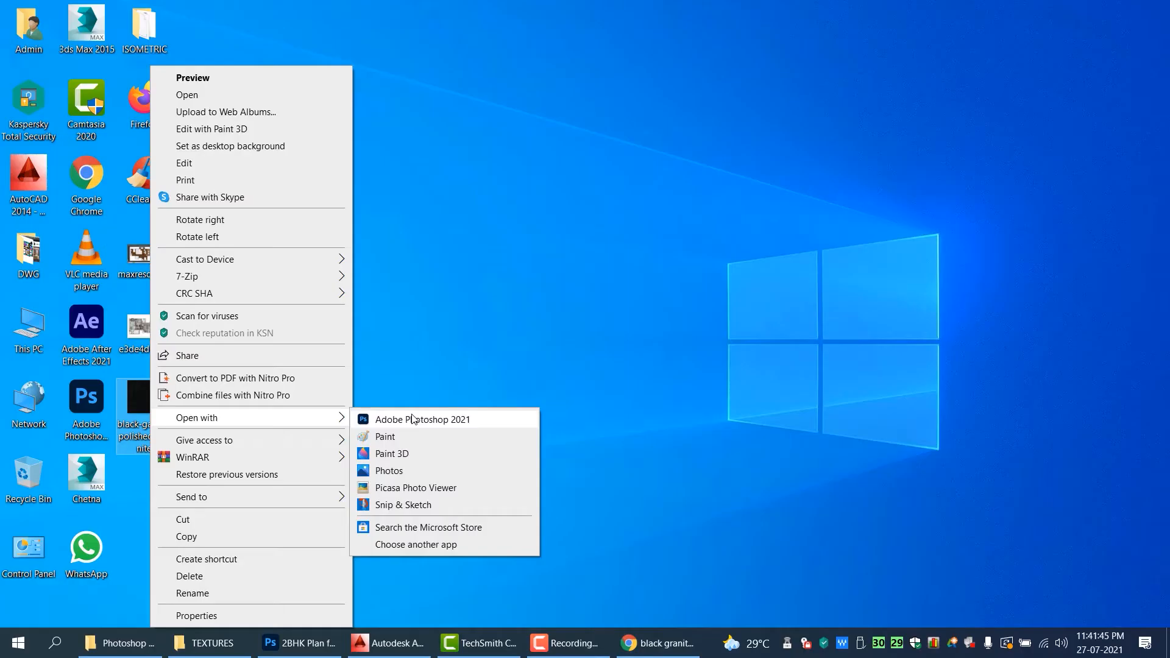
- Open the black-galaxy-polished-granite.jpg image from the desktop in Photoshop and define it as a pattern under its file name
{"action": "left_click", "coordinate": [427, 419]}
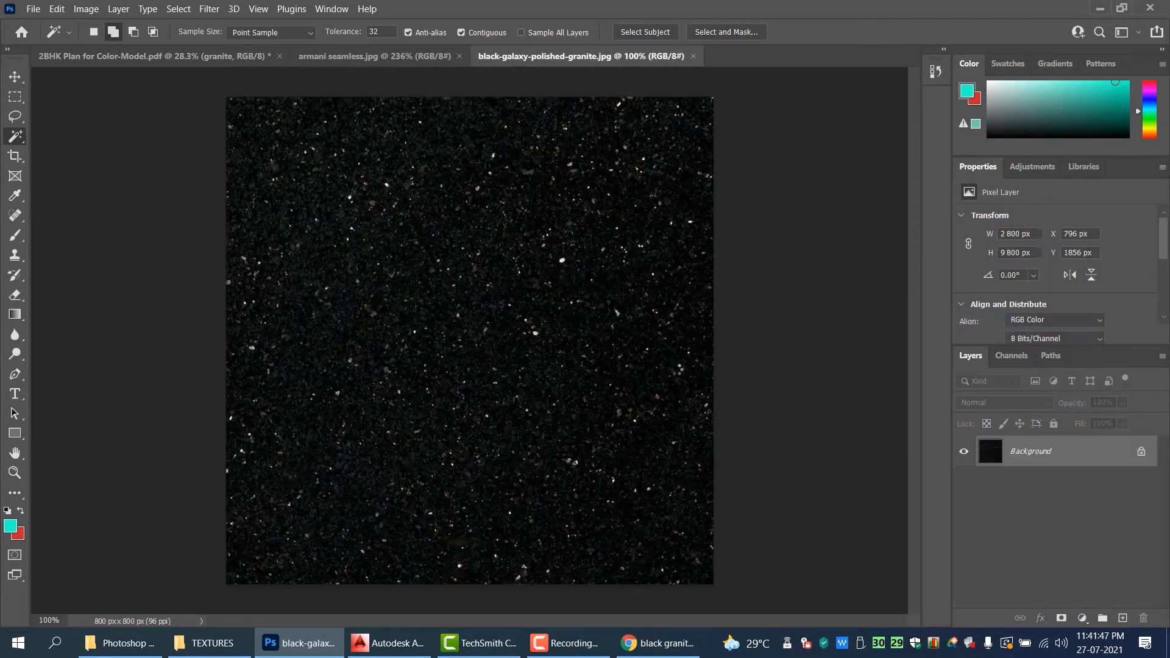
{"action": "left_click", "coordinate": [57, 8]}
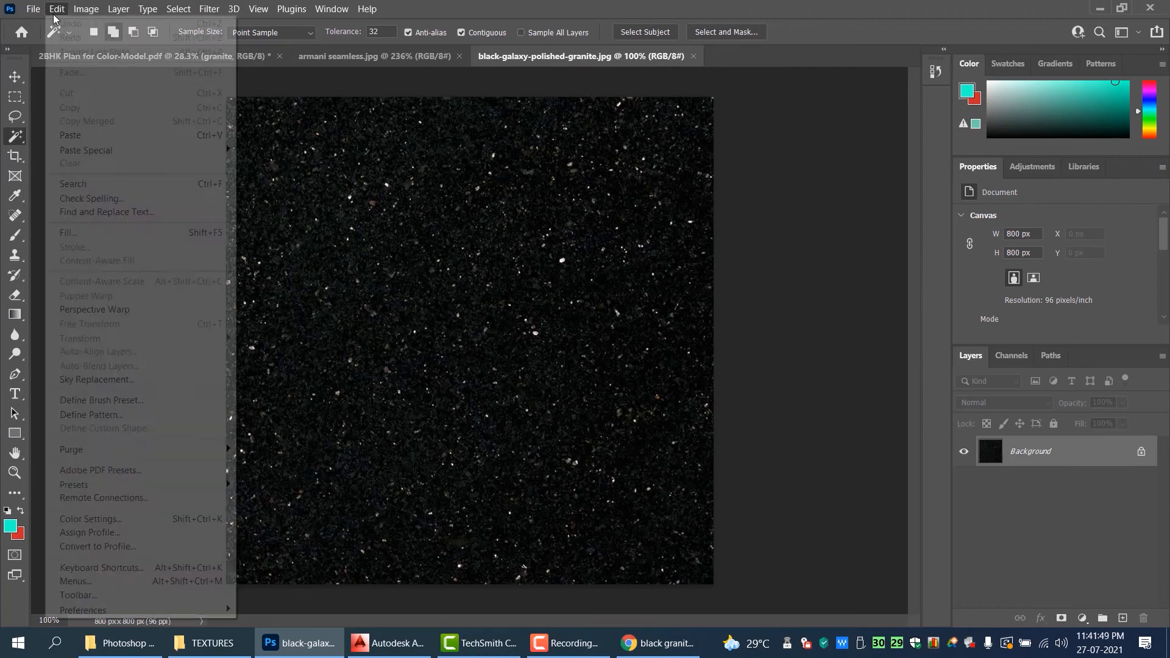
{"action": "mouse_move", "coordinate": [128, 483]}
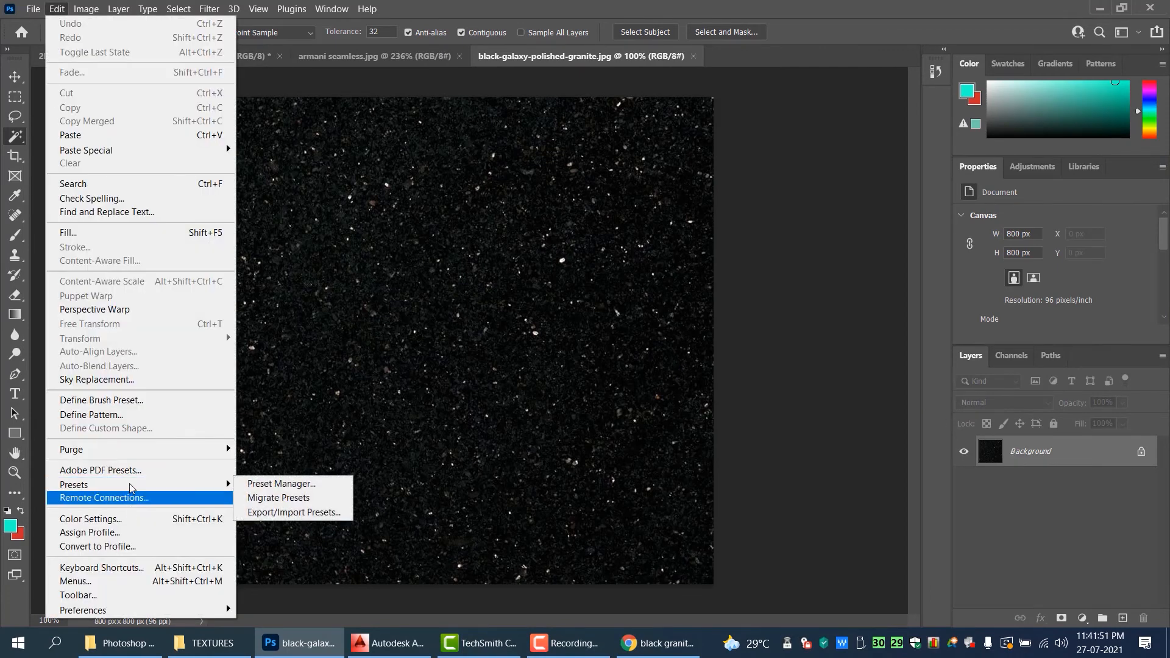
{"action": "left_click", "coordinate": [133, 414]}
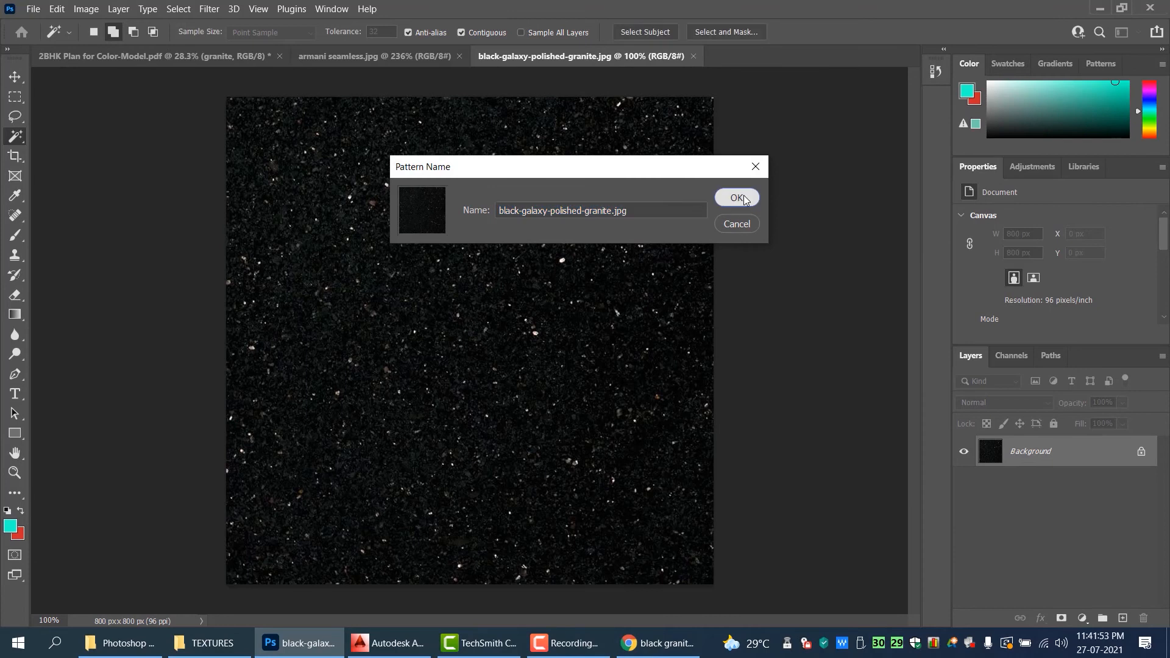
{"action": "left_click", "coordinate": [737, 197]}
- Return to the 2BHK plan and fill the selected basin counters and shower partitions on the granite layer with the red background colour
{"action": "left_click", "coordinate": [152, 56]}
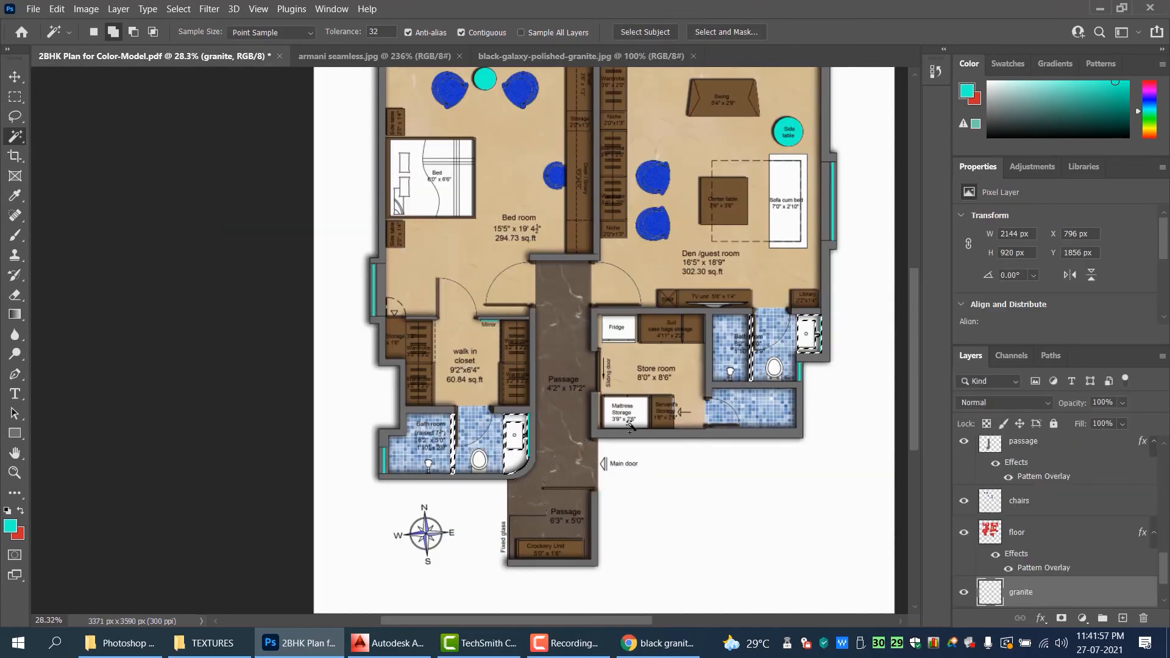
{"action": "scroll", "coordinate": [817, 437], "scroll_direction": "down", "scroll_amount": 1}
{"action": "scroll", "coordinate": [817, 436], "scroll_direction": "up", "scroll_amount": 2}
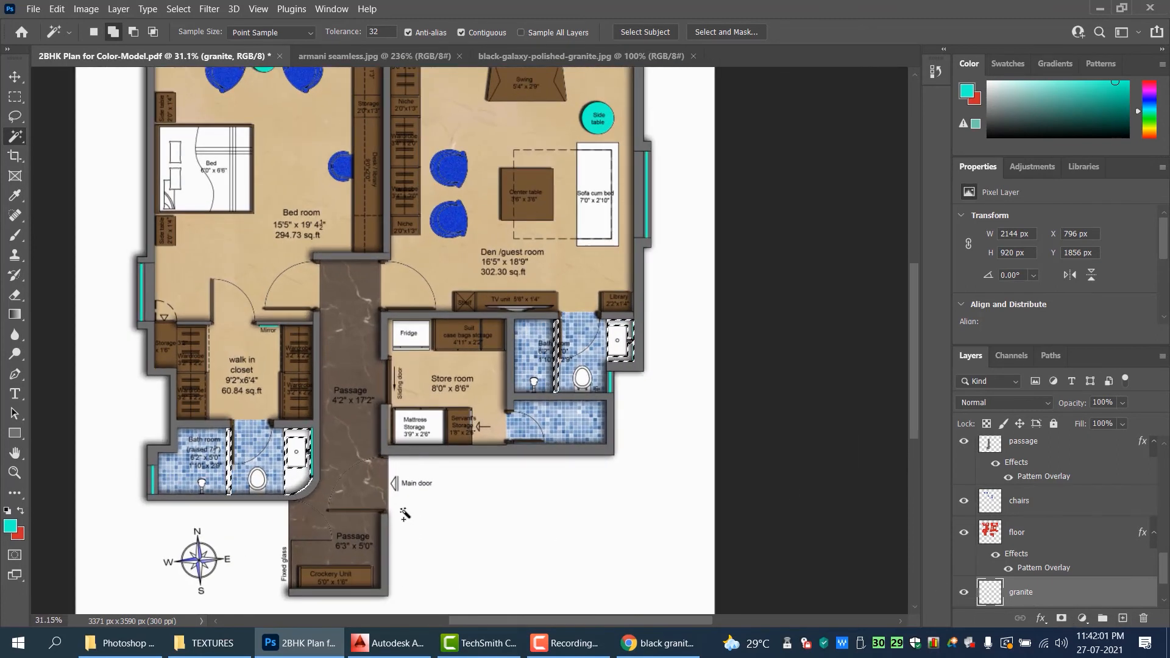
{"action": "key", "text": "ctrl+BackSpace"}
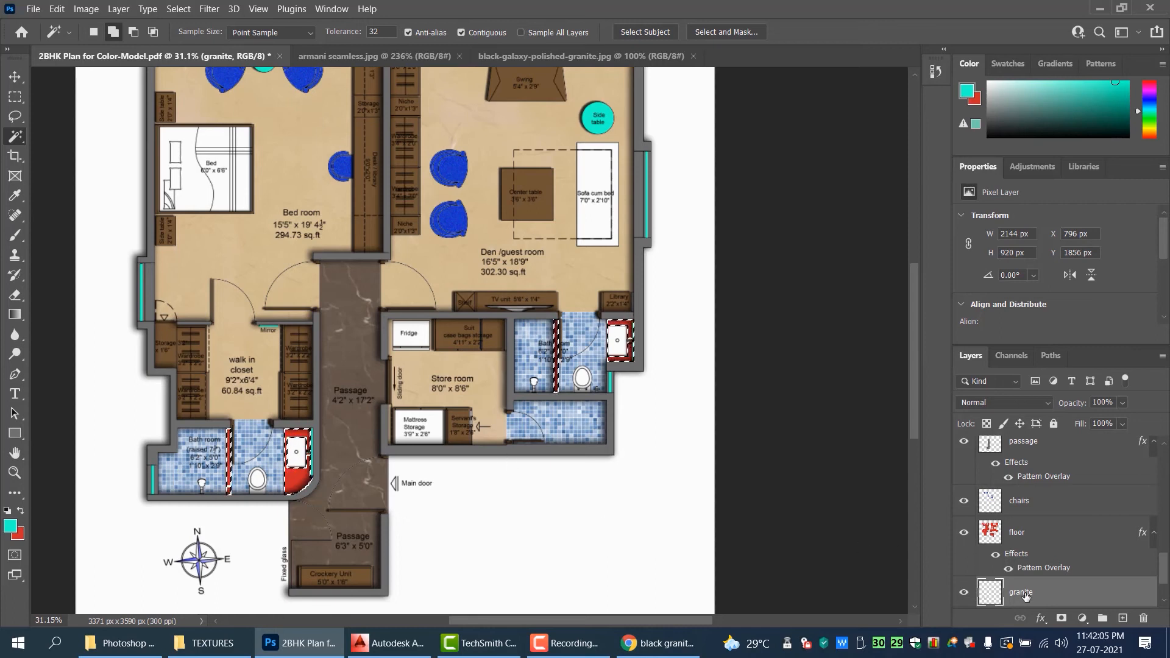
- Add a pattern overlay to the granite layer using the black galaxy granite pattern at 63% scale
{"action": "left_click", "coordinate": [1041, 618]}
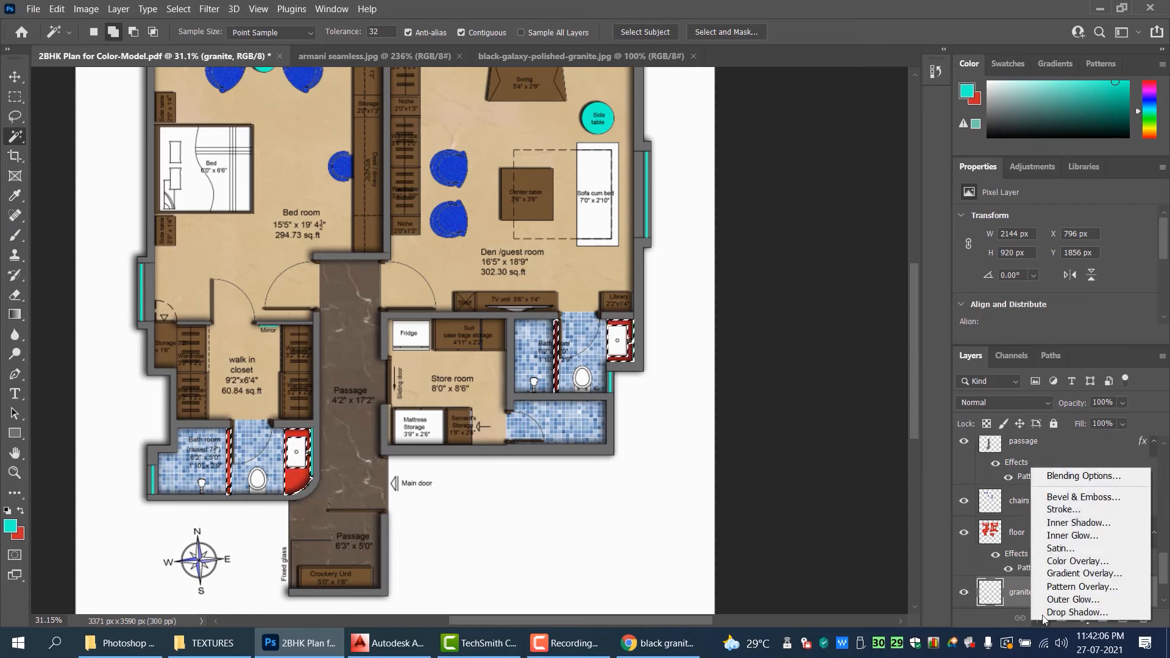
{"action": "left_click", "coordinate": [1084, 587]}
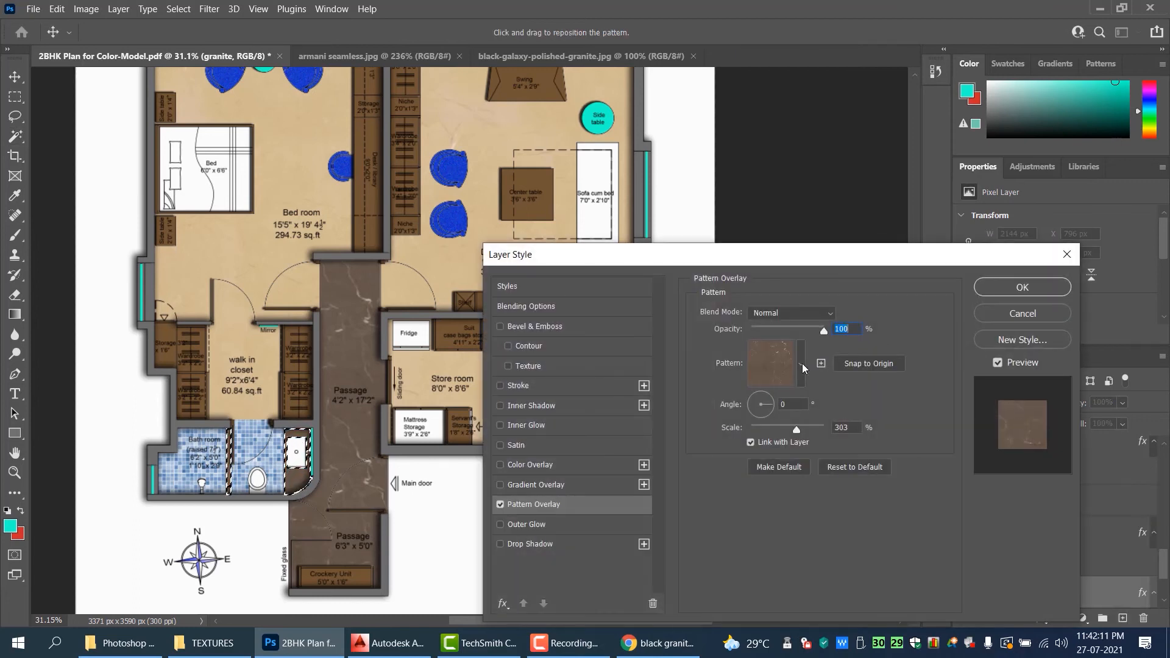
{"action": "left_click", "coordinate": [802, 363]}
{"action": "left_click", "coordinate": [772, 476]}
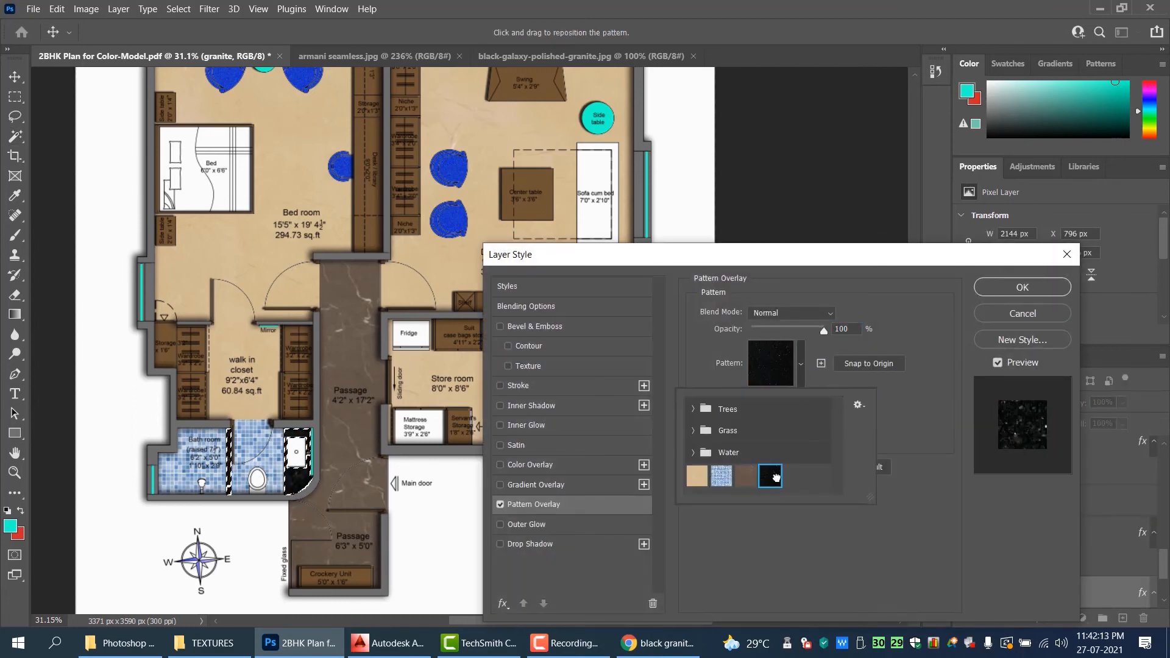
{"action": "left_click", "coordinate": [896, 412]}
{"action": "left_click_drag", "start_coordinate": [791, 430], "coordinate": [774, 431]}
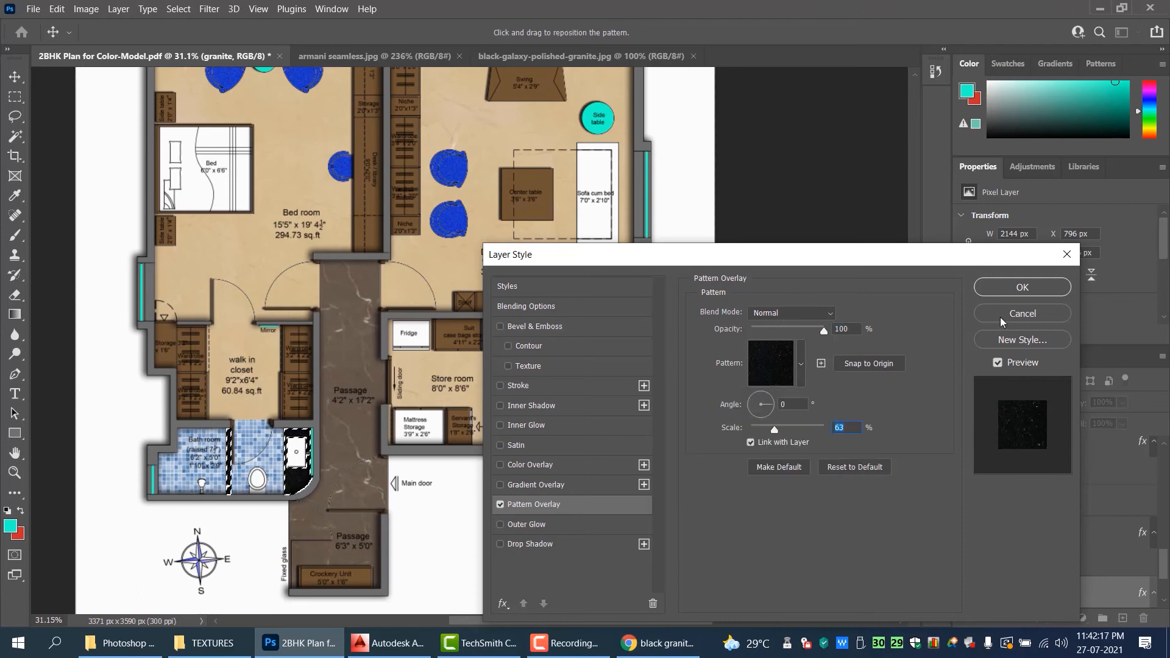
{"action": "left_click", "coordinate": [1038, 288]}
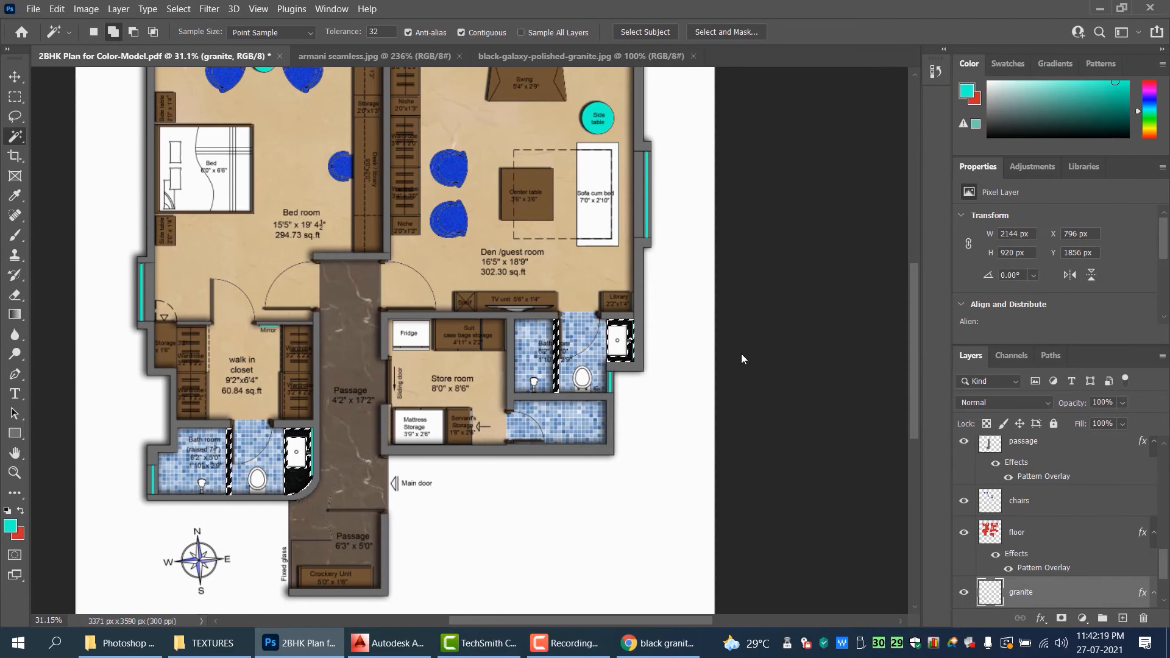
- Deselect the counters, check their granite texture in both bathrooms, and move the granite layer directly above the floor layer
{"action": "scroll", "coordinate": [716, 365], "scroll_direction": "down", "scroll_amount": 2}
{"action": "scroll", "coordinate": [716, 364], "scroll_direction": "up", "scroll_amount": 4}
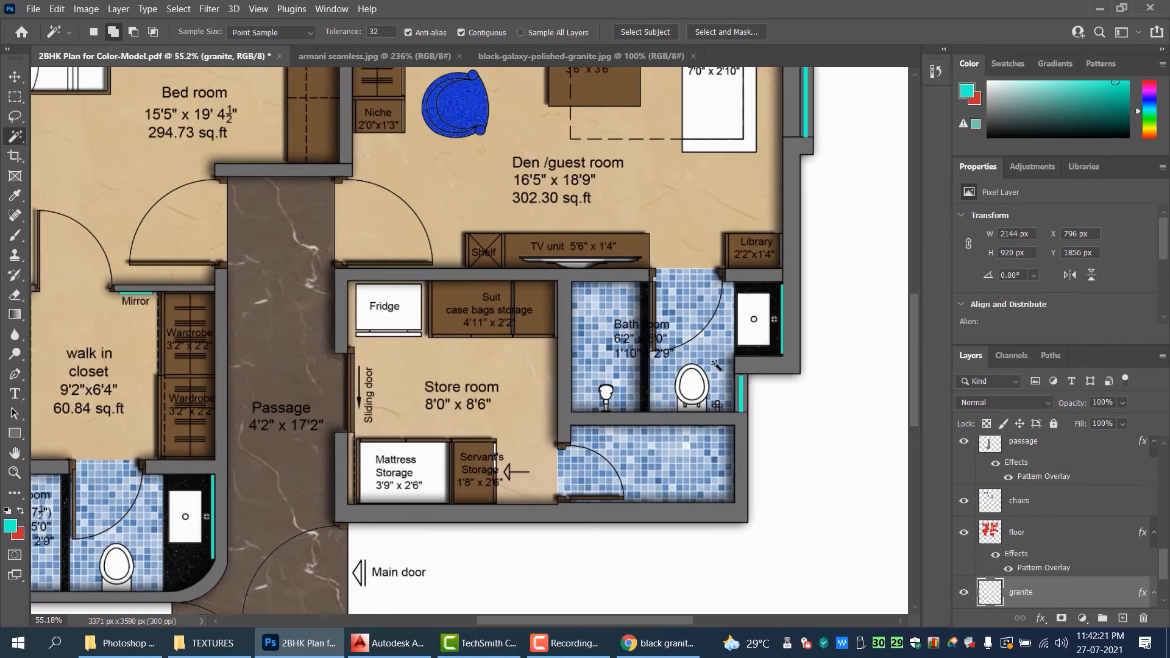
{"action": "scroll", "coordinate": [716, 365], "scroll_direction": "down", "scroll_amount": 2}
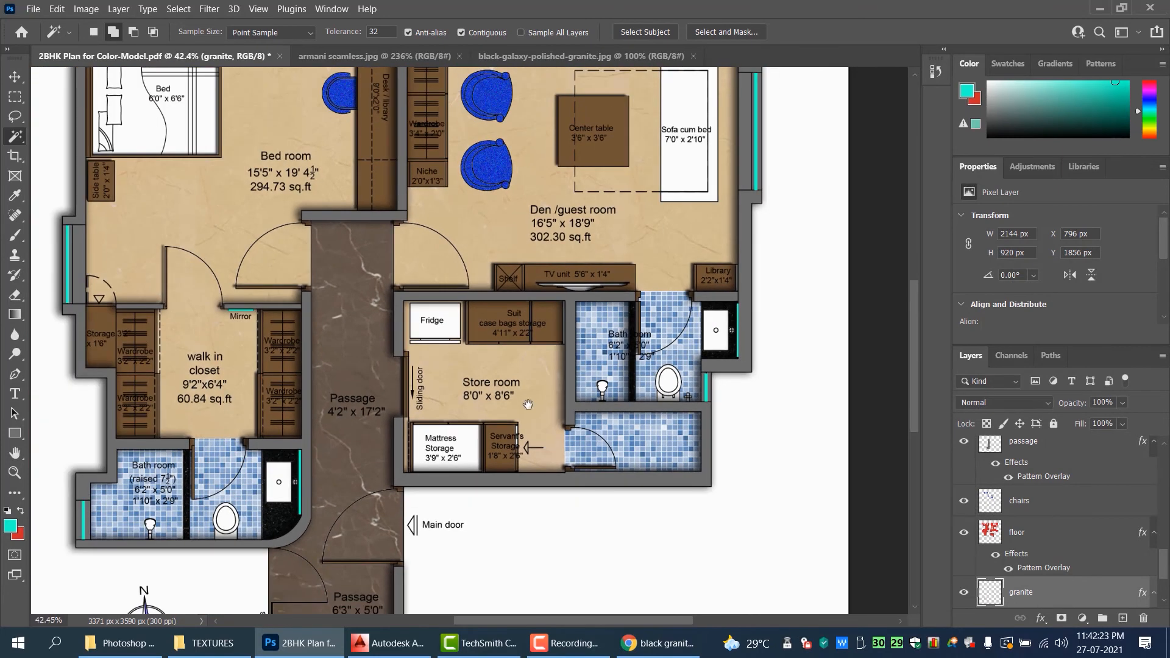
{"action": "scroll", "coordinate": [528, 404], "scroll_direction": "down", "scroll_amount": 2}
{"action": "scroll", "coordinate": [528, 404], "scroll_direction": "left", "scroll_amount": 3}
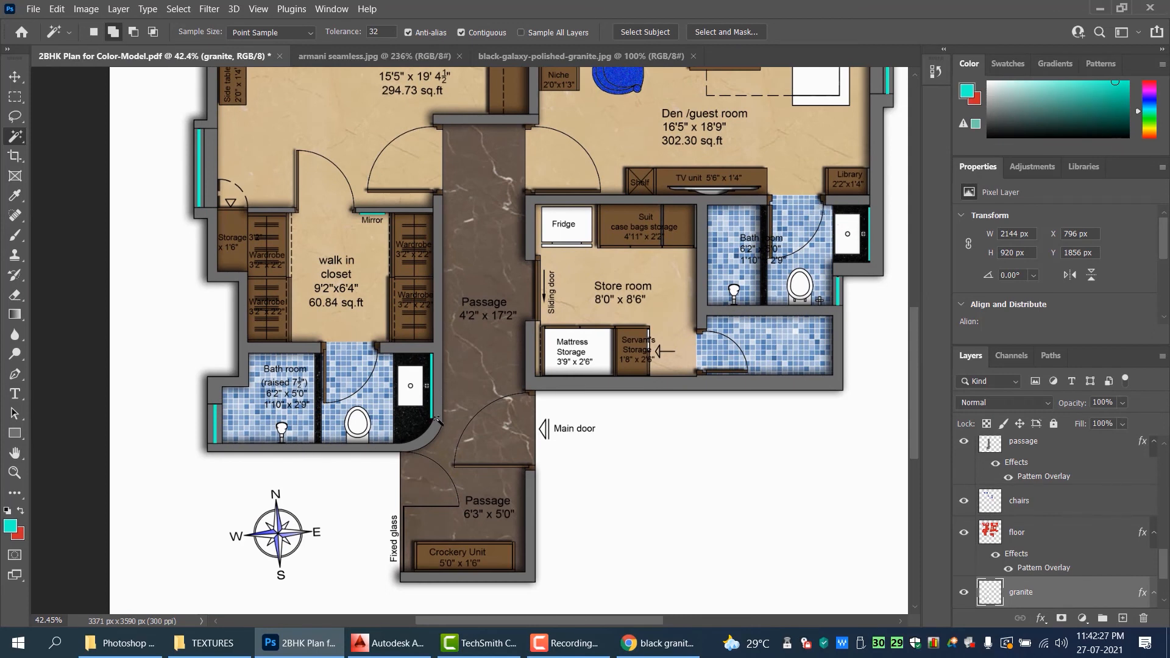
{"action": "scroll", "coordinate": [438, 420], "scroll_direction": "down", "scroll_amount": 2}
{"action": "scroll", "coordinate": [595, 381], "scroll_direction": "up", "scroll_amount": 1}
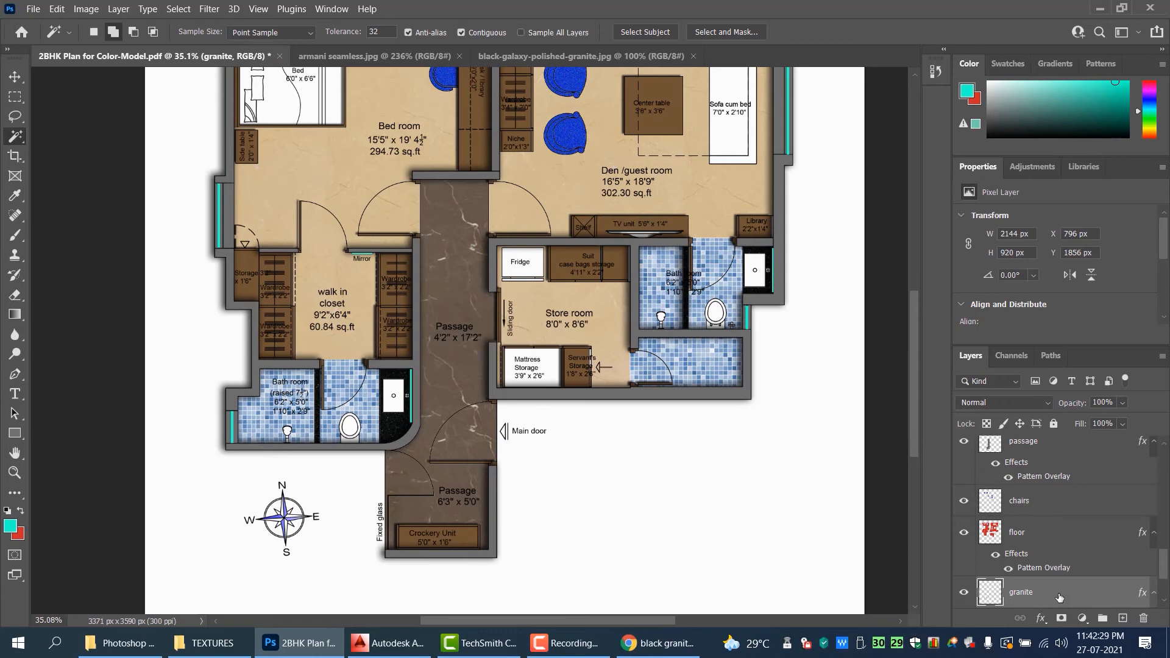
{"action": "left_click_drag", "start_coordinate": [1059, 597], "coordinate": [1061, 516]}
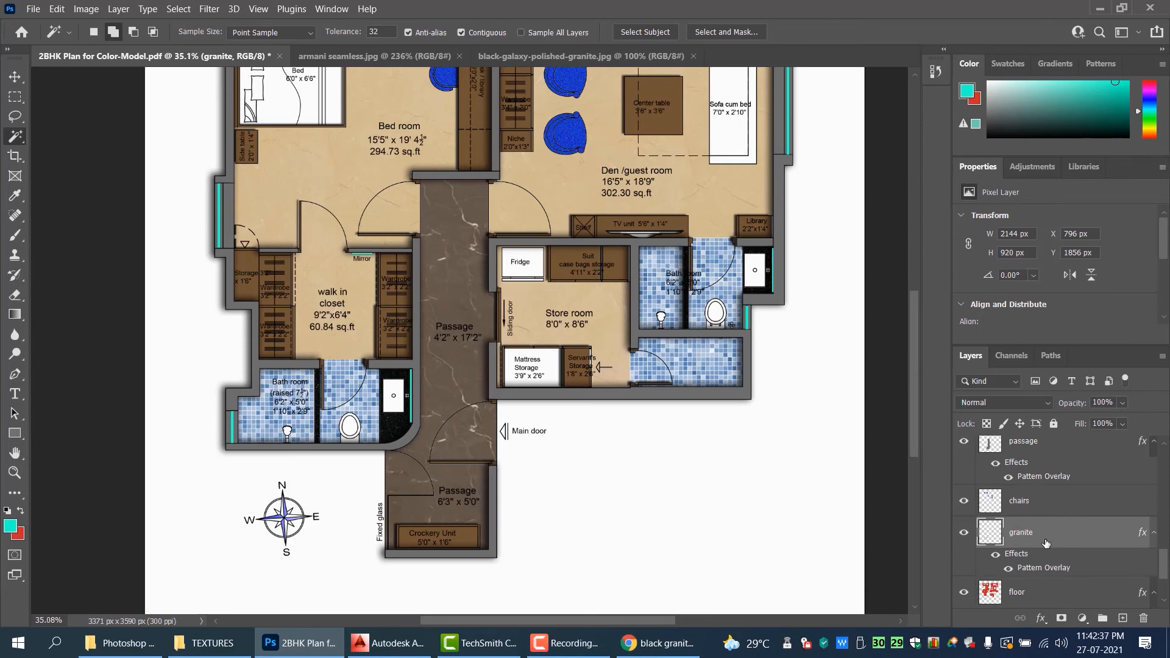
- Add a drop shadow to the granite layer with 75% opacity, 15 px distance, 14% spread and 9 px size
{"action": "left_click", "coordinate": [1041, 619]}
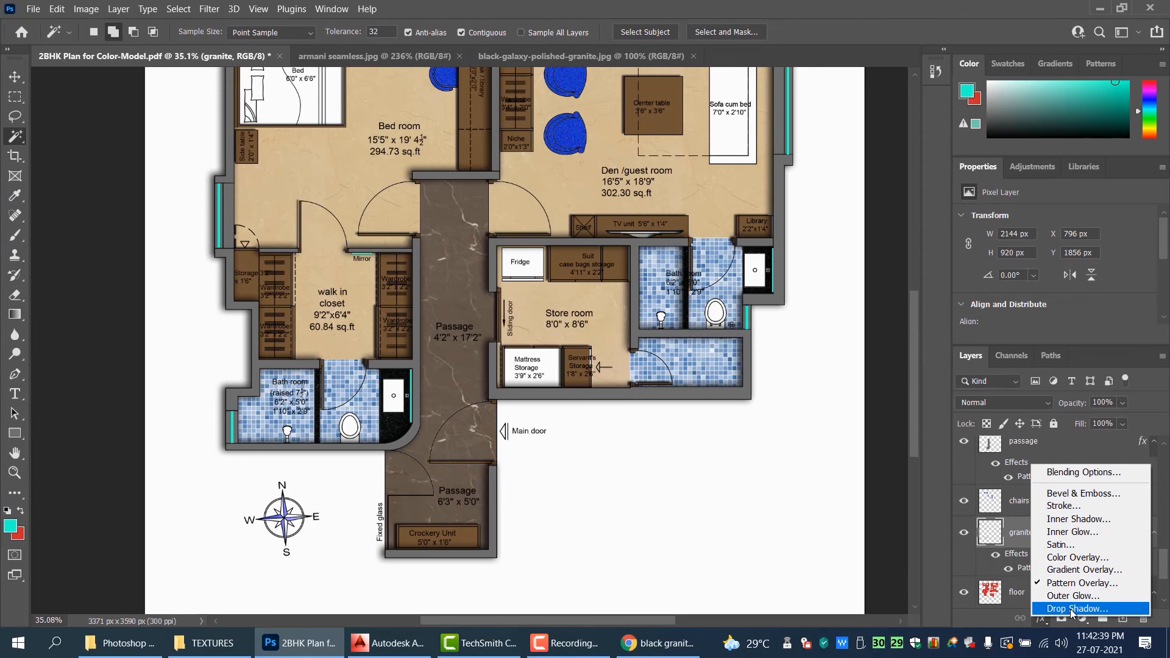
{"action": "left_click", "coordinate": [1072, 609]}
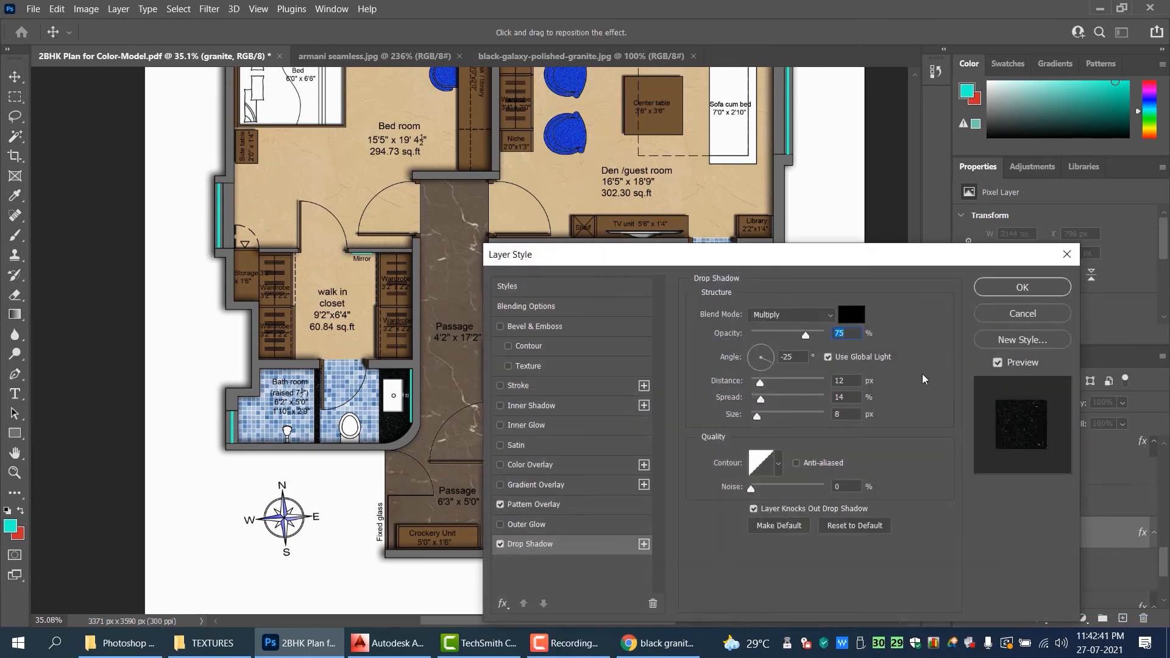
{"action": "left_click", "coordinate": [764, 384]}
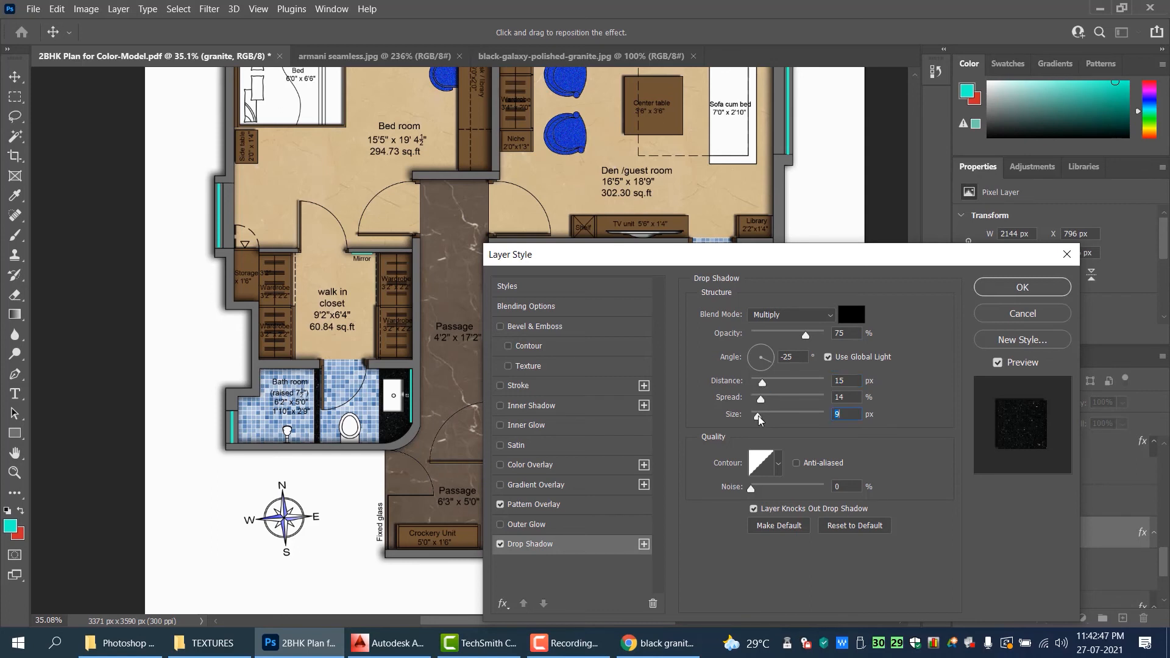
{"action": "left_click", "coordinate": [1022, 292]}
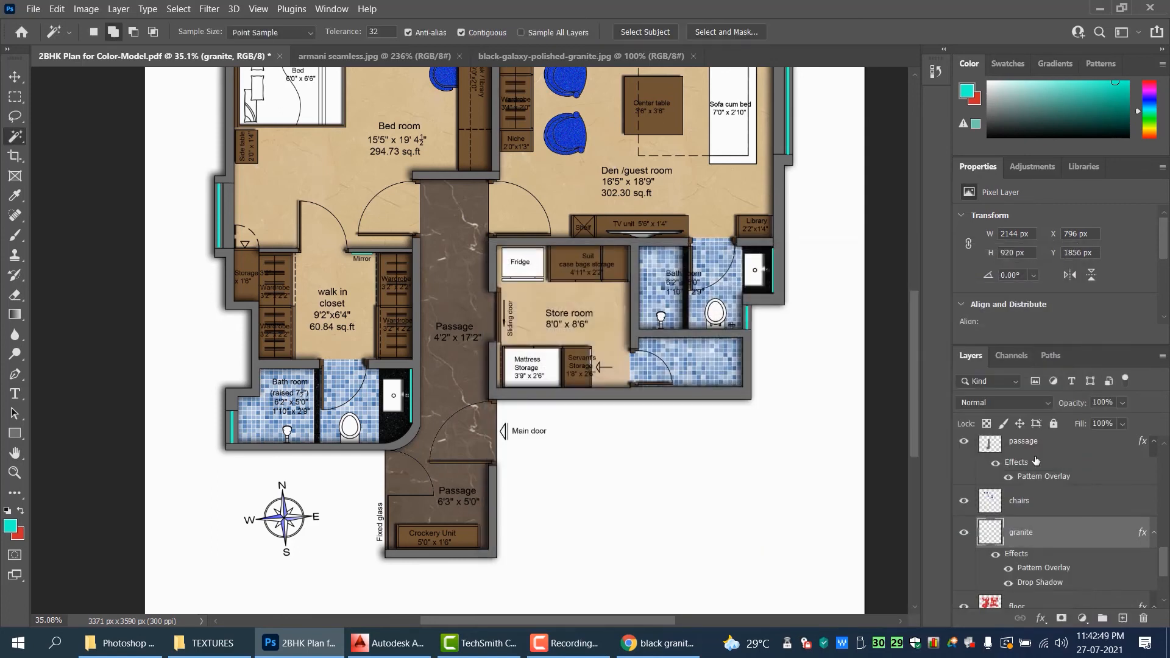
- Move the bathroom floor layer down the stack to sit between the granite and floor layers
{"action": "scroll", "coordinate": [1033, 511], "scroll_direction": "up", "scroll_amount": 3}
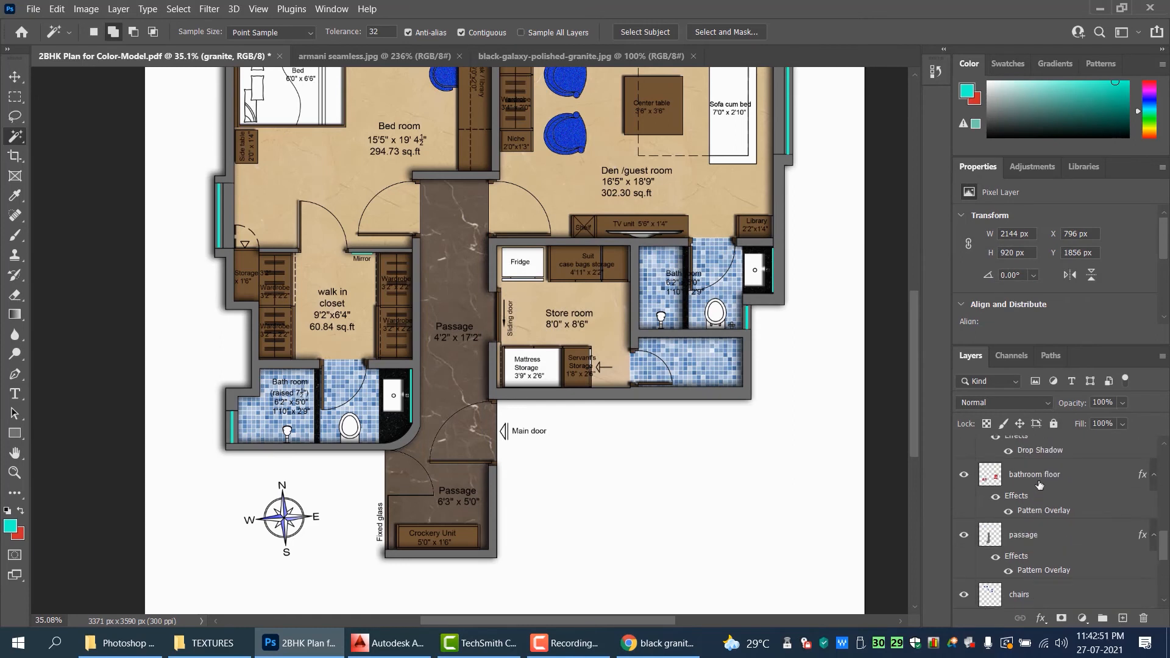
{"action": "left_click_drag", "start_coordinate": [1049, 476], "coordinate": [1066, 573]}
{"action": "scroll", "coordinate": [1072, 558], "scroll_direction": "down", "scroll_amount": 2}
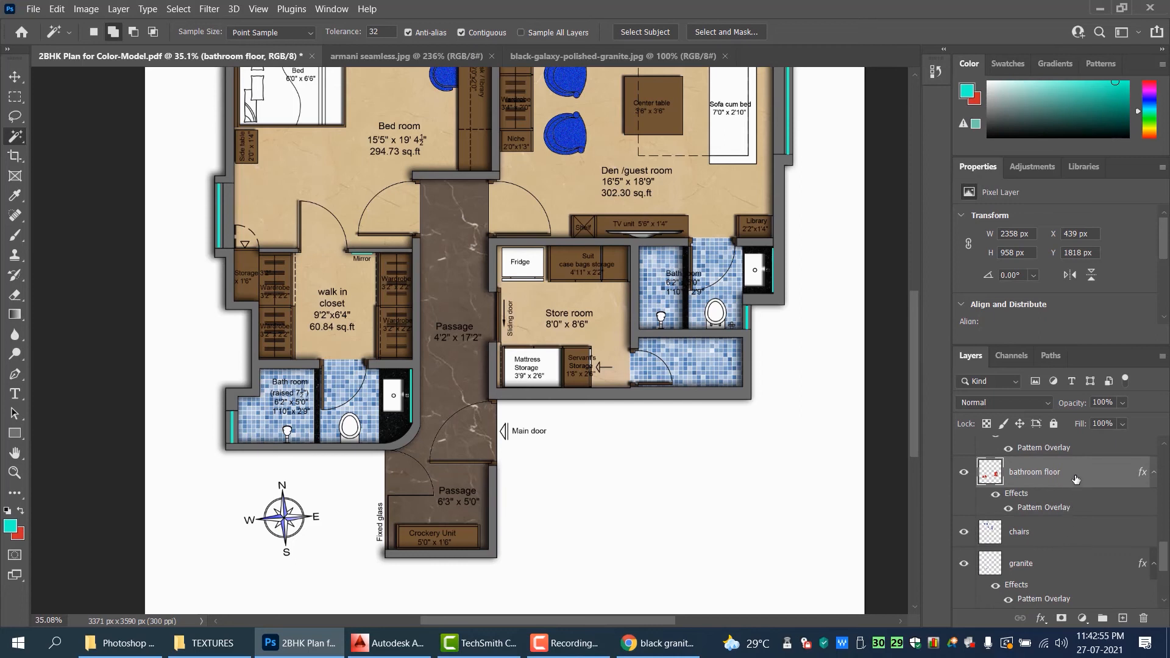
{"action": "left_click_drag", "start_coordinate": [1077, 478], "coordinate": [1063, 542]}
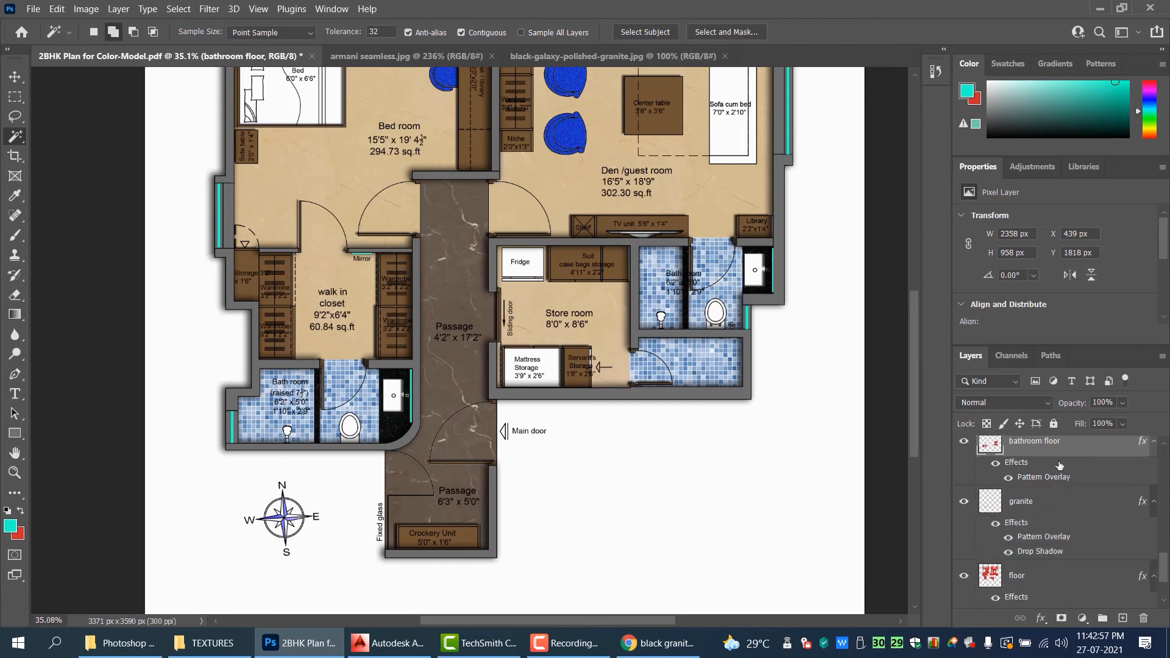
{"action": "left_click_drag", "start_coordinate": [1068, 450], "coordinate": [1070, 567]}
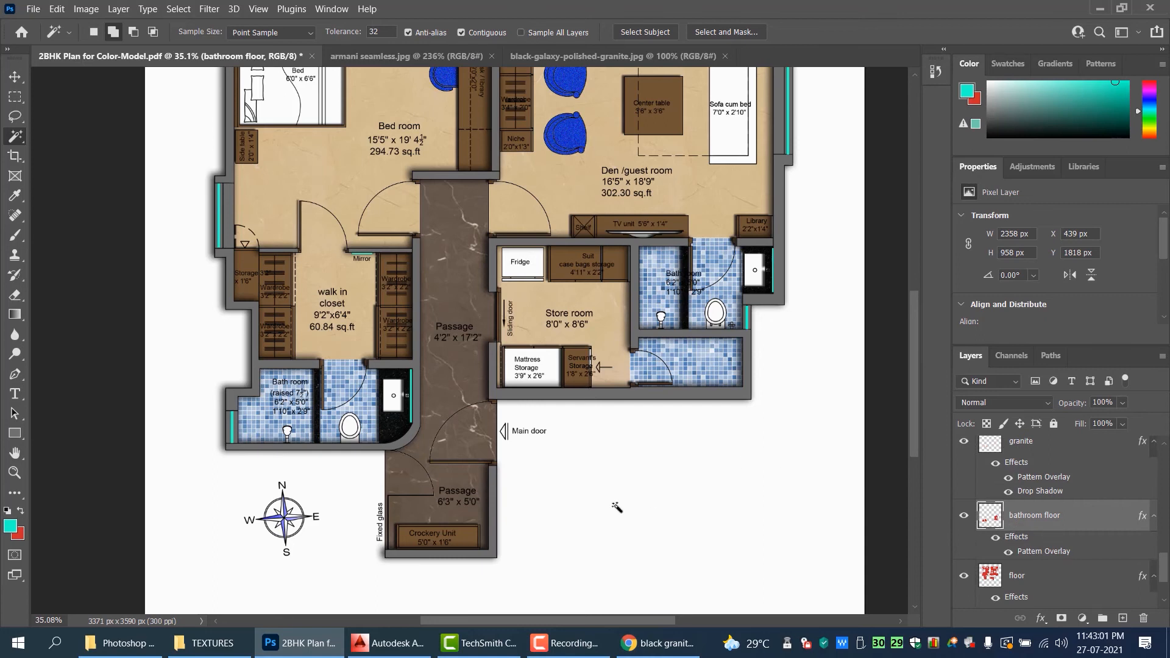
- Clear the stray selection around the bathroom floors and look over the whole coloured plan
{"action": "key", "text": "v"}
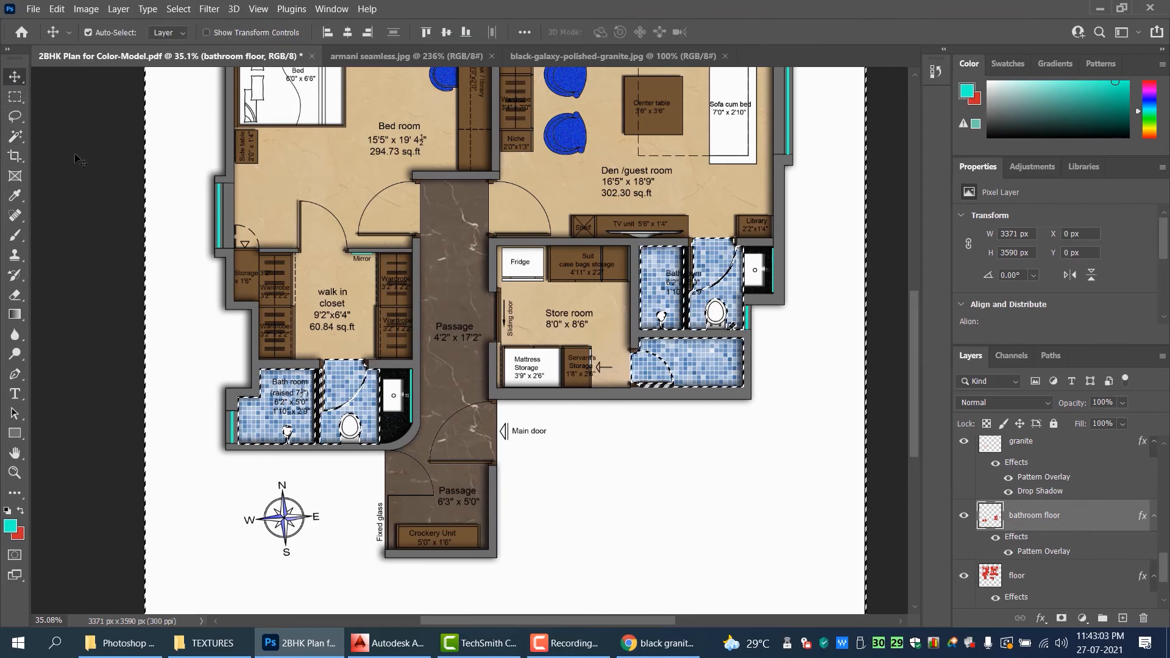
{"action": "key", "text": "ctrl+d"}
{"action": "scroll", "coordinate": [576, 460], "scroll_direction": "down", "scroll_amount": 1}
{"action": "scroll", "coordinate": [548, 433], "scroll_direction": "down", "scroll_amount": 3}
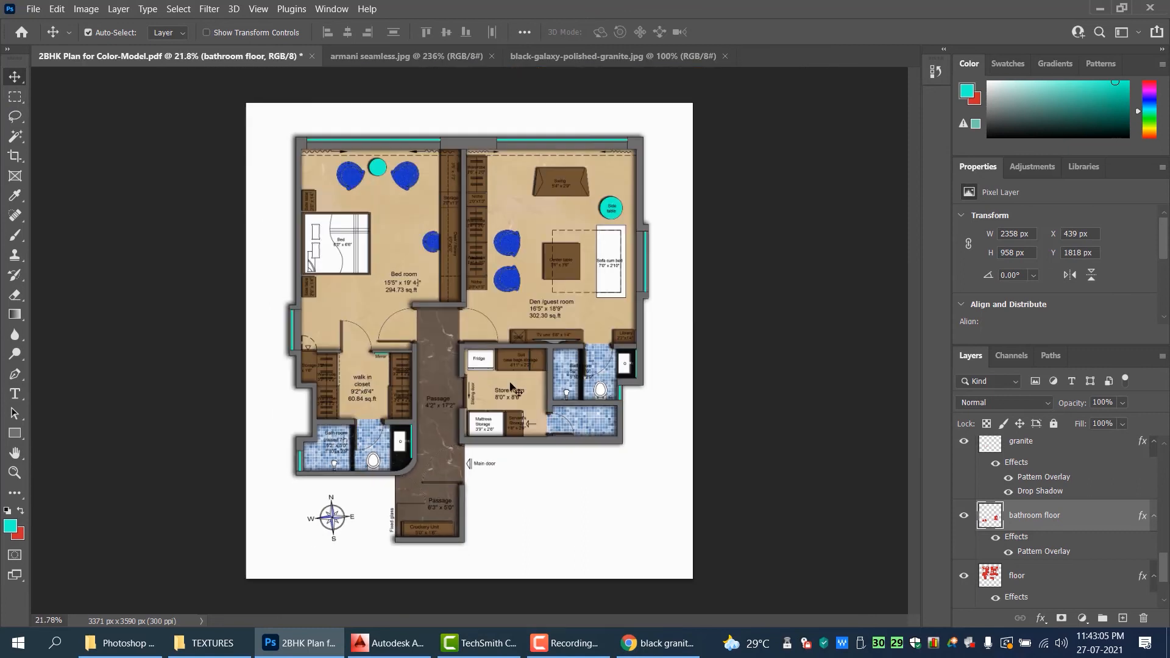
{"action": "scroll", "coordinate": [518, 403], "scroll_direction": "up", "scroll_amount": 3}
{"action": "scroll", "coordinate": [521, 409], "scroll_direction": "up", "scroll_amount": 1}
{"action": "scroll", "coordinate": [519, 409], "scroll_direction": "down", "scroll_amount": 1}
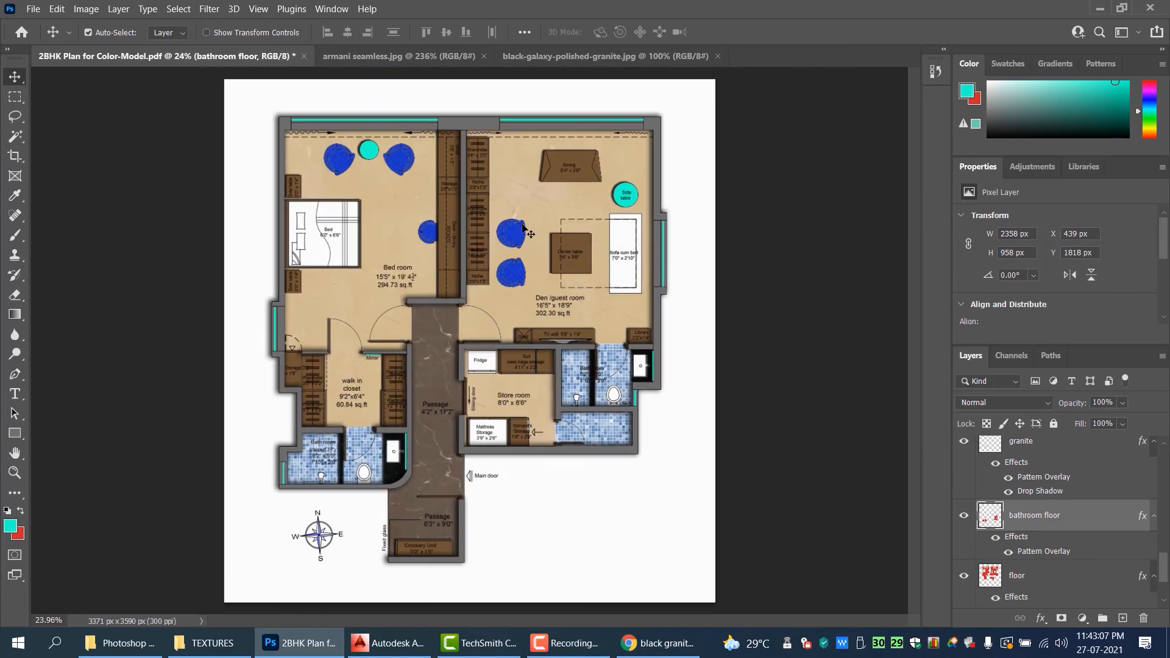
- Select the sofa cum bed's seat and surrounding frame in the den on the PLAN layer with the Magic Wand
{"action": "left_click", "coordinate": [16, 137]}
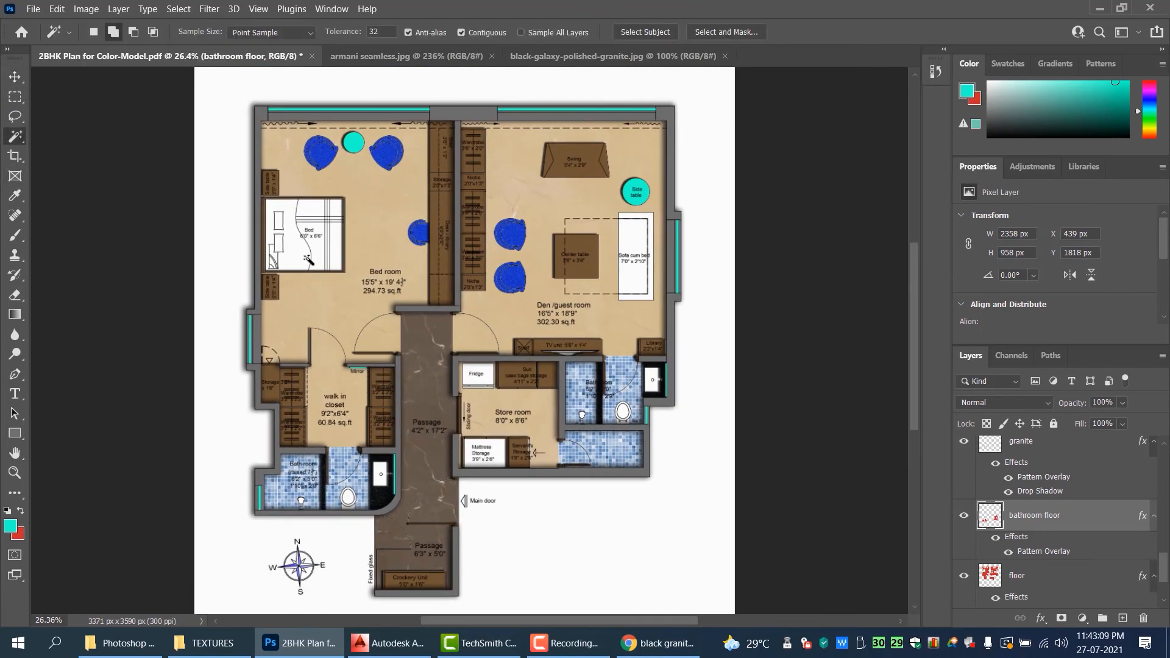
{"action": "scroll", "coordinate": [1052, 536], "scroll_direction": "down", "scroll_amount": 3}
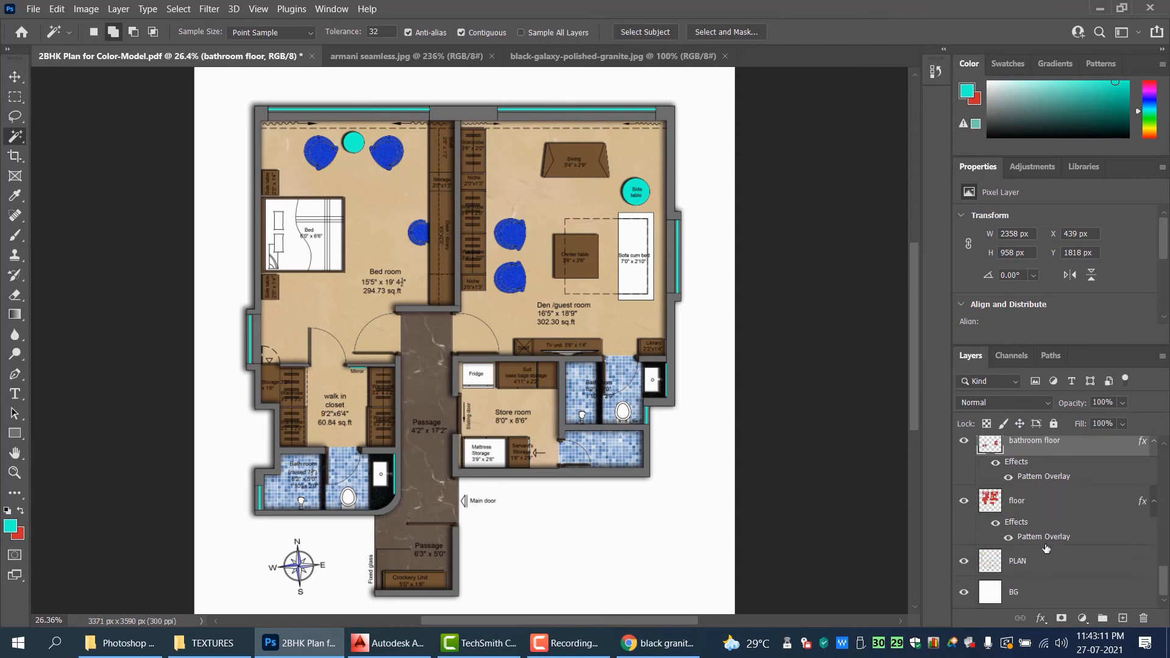
{"action": "left_click", "coordinate": [1054, 561]}
{"action": "scroll", "coordinate": [654, 246], "scroll_direction": "up", "scroll_amount": 5}
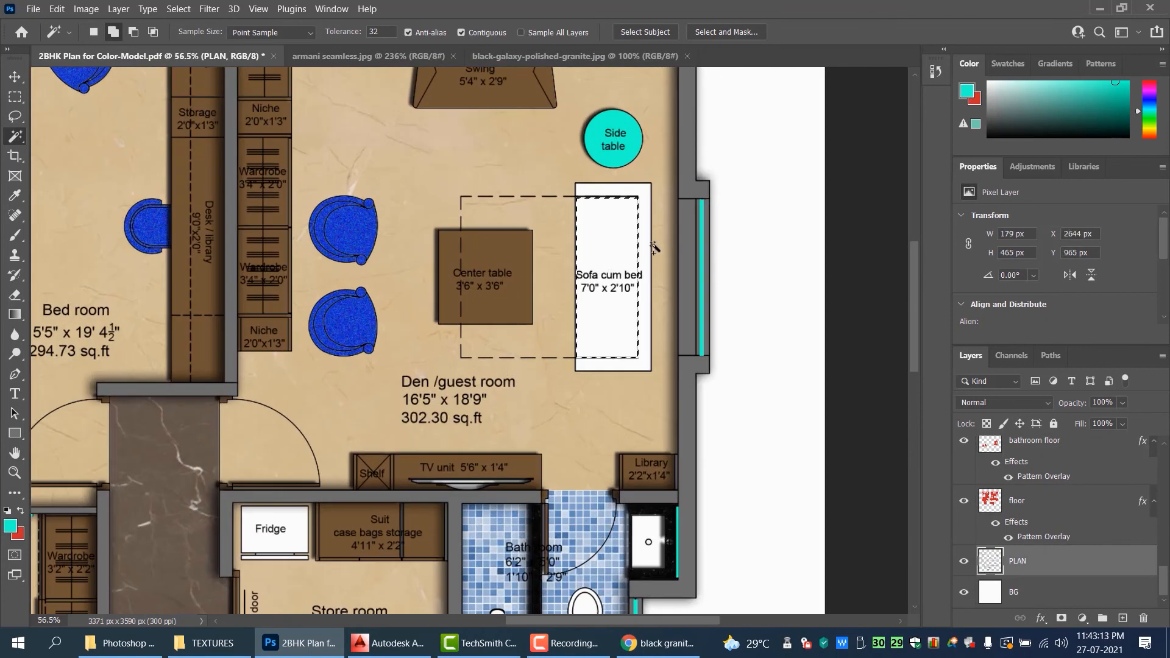
{"action": "scroll", "coordinate": [643, 234], "scroll_direction": "down", "scroll_amount": 5}
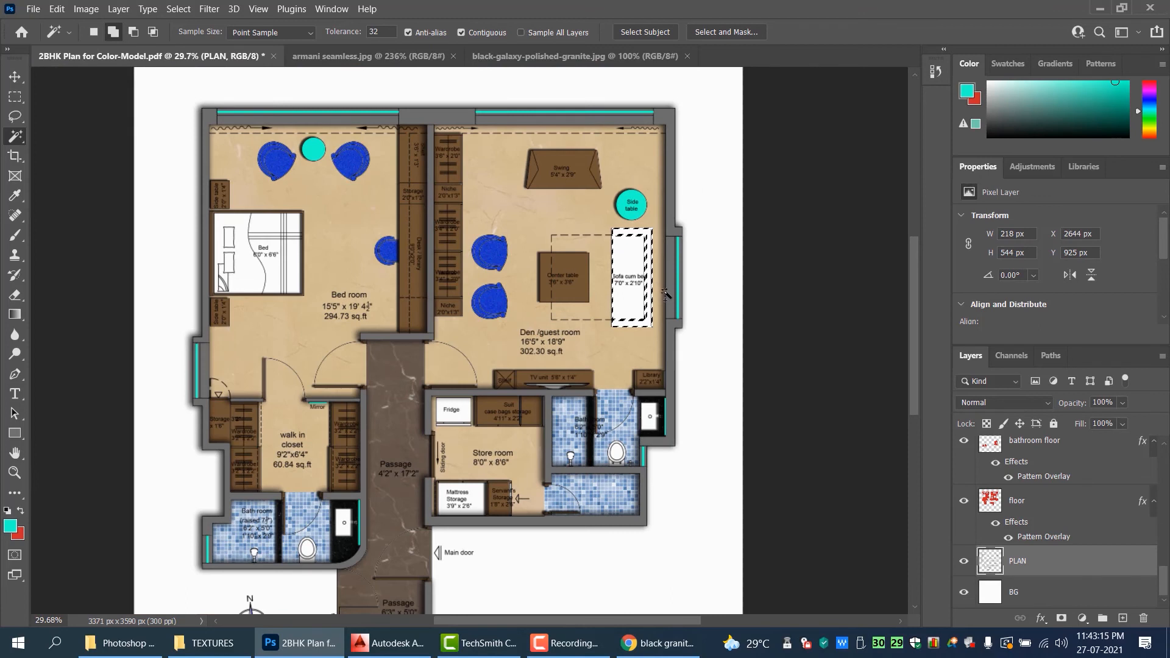
{"action": "scroll", "coordinate": [631, 215], "scroll_direction": "up", "scroll_amount": 3}
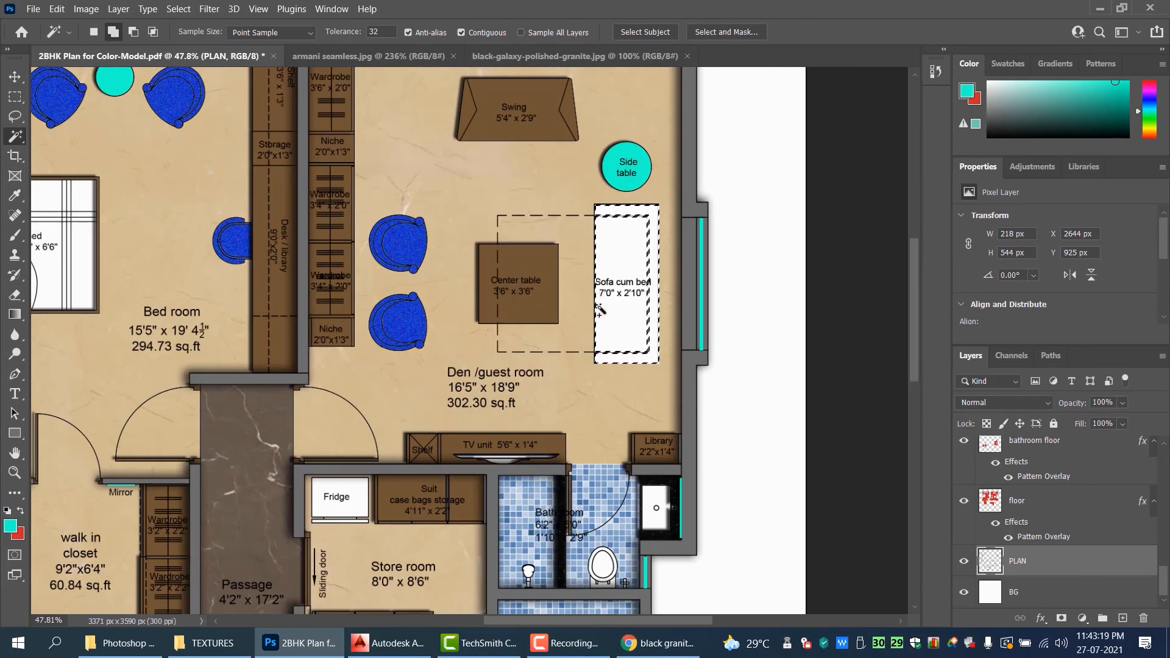
- Create a new layer named sofa directly above the PLAN layer, keeping the sofa cum bed selection active
{"action": "scroll", "coordinate": [601, 310], "scroll_direction": "down", "scroll_amount": 1}
{"action": "scroll", "coordinate": [613, 319], "scroll_direction": "down", "scroll_amount": 2}
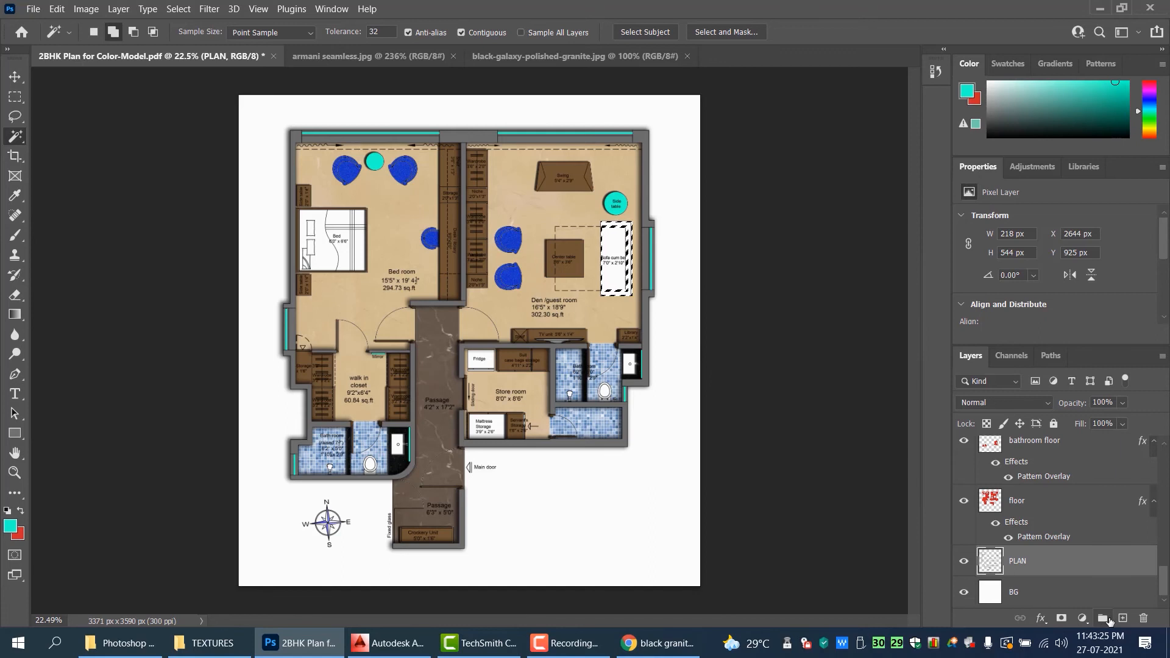
{"action": "left_click", "coordinate": [1123, 618]}
{"action": "double_click", "coordinate": [1014, 561]}
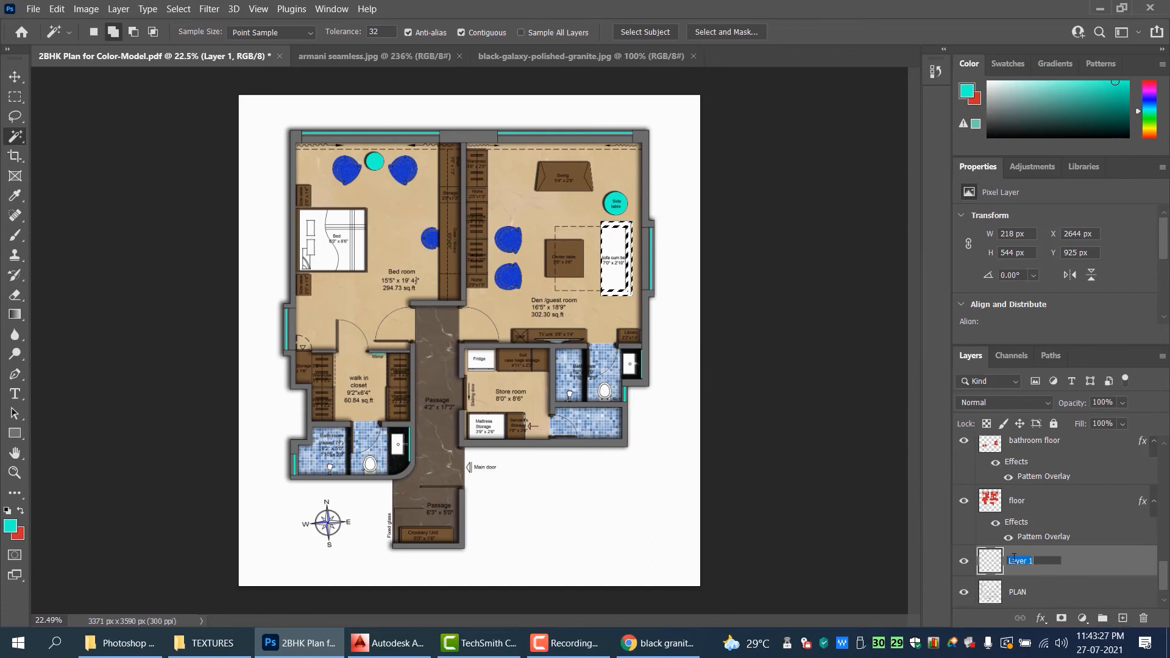
{"action": "type", "text": "sofa"}
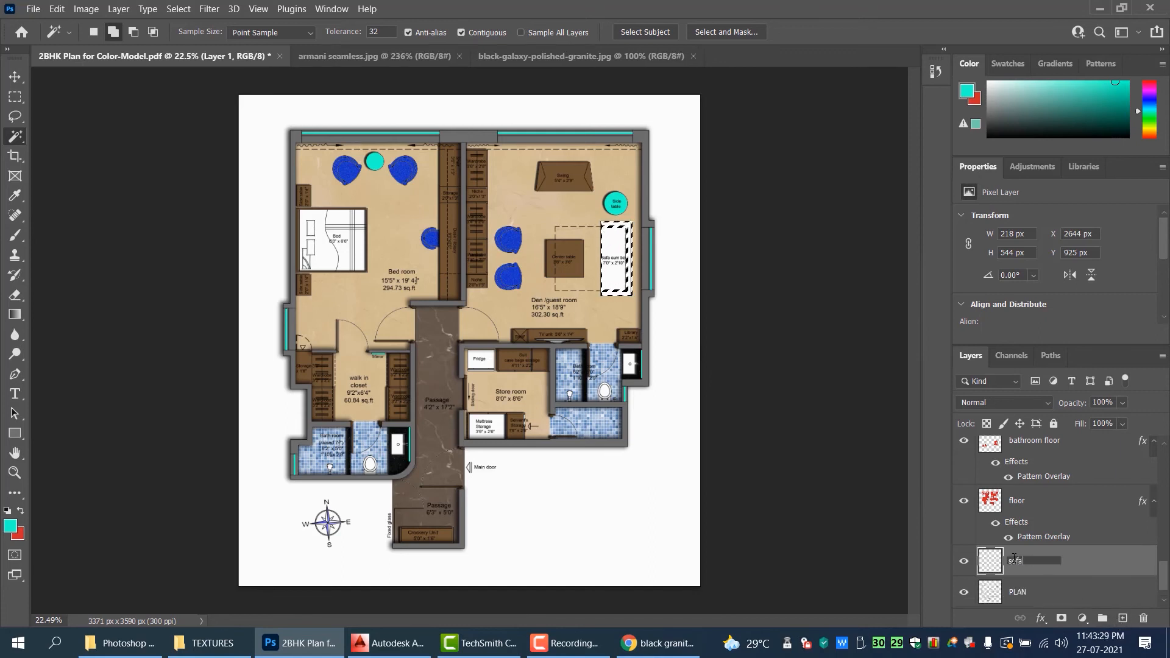
{"action": "key", "text": "Return"}
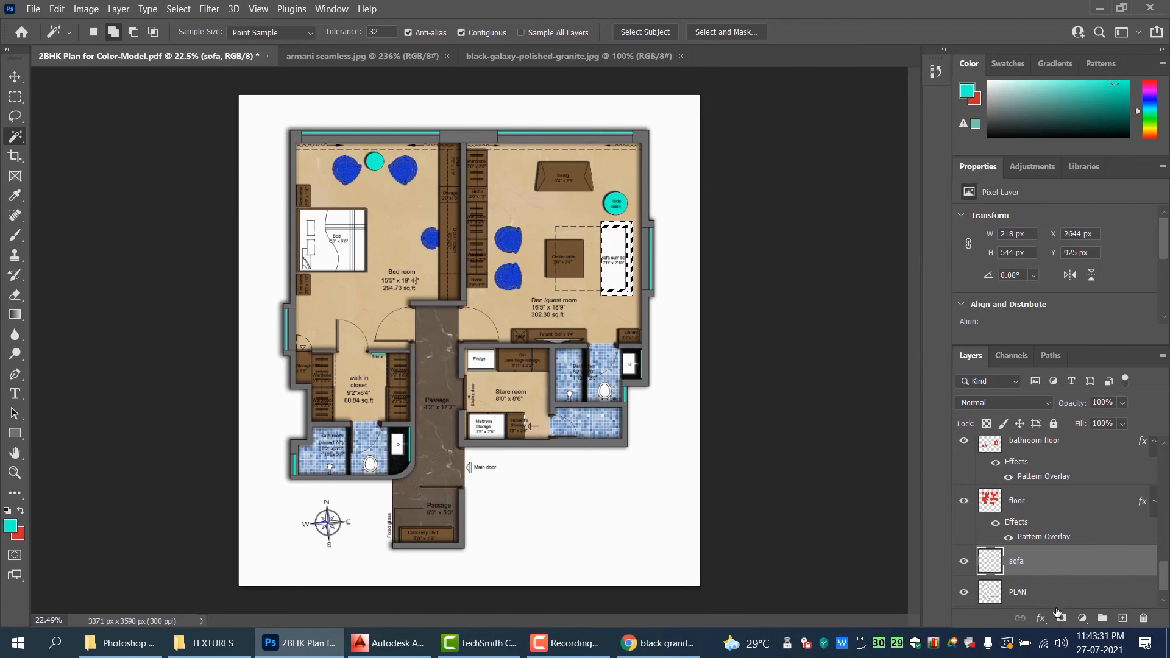
{"action": "left_click", "coordinate": [1041, 619]}
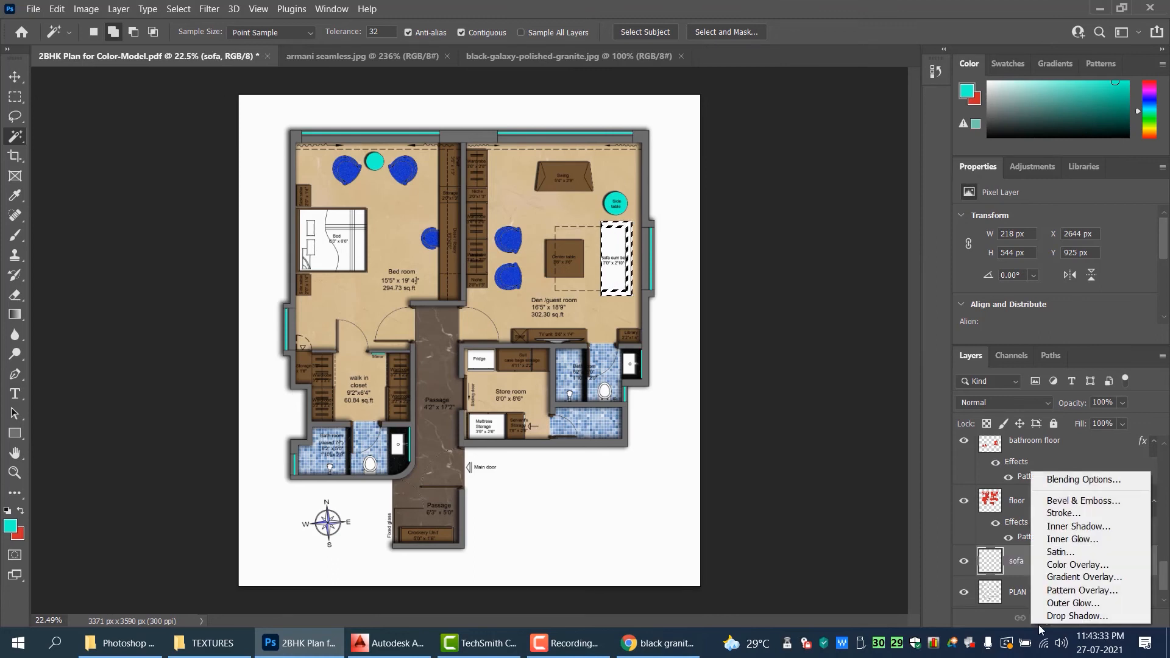
{"action": "left_click", "coordinate": [862, 489]}
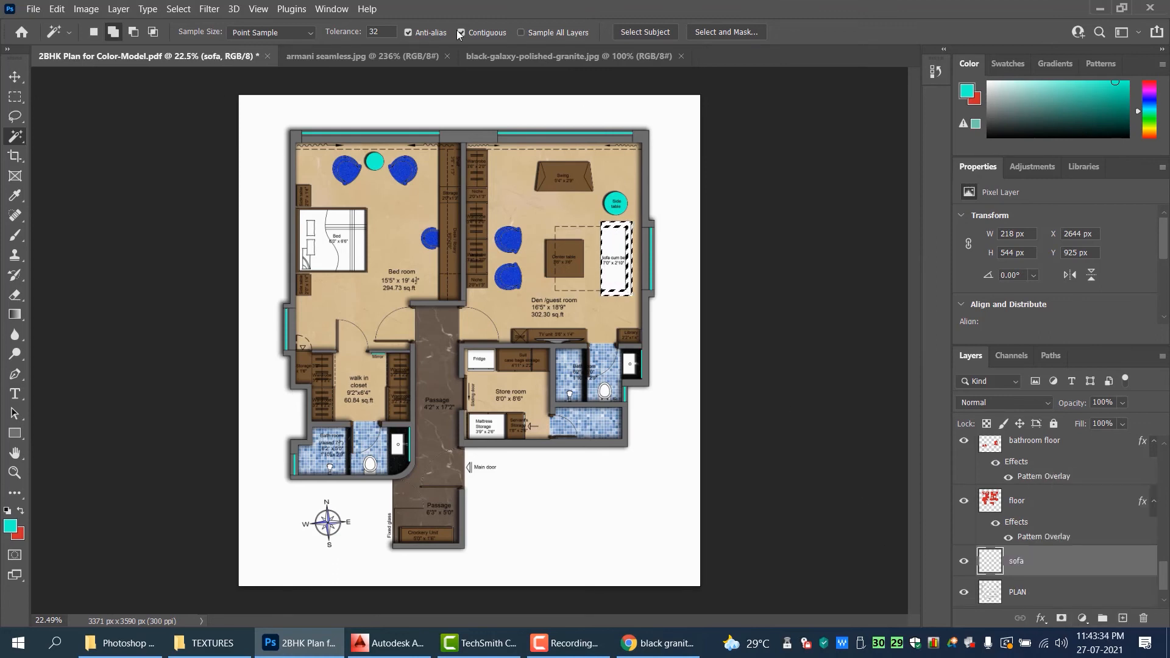
- Set the foreground colour to a muted olive, fill the sofa cum bed selection with it on the sofa layer, and deselect
{"action": "left_click", "coordinate": [9, 528]}
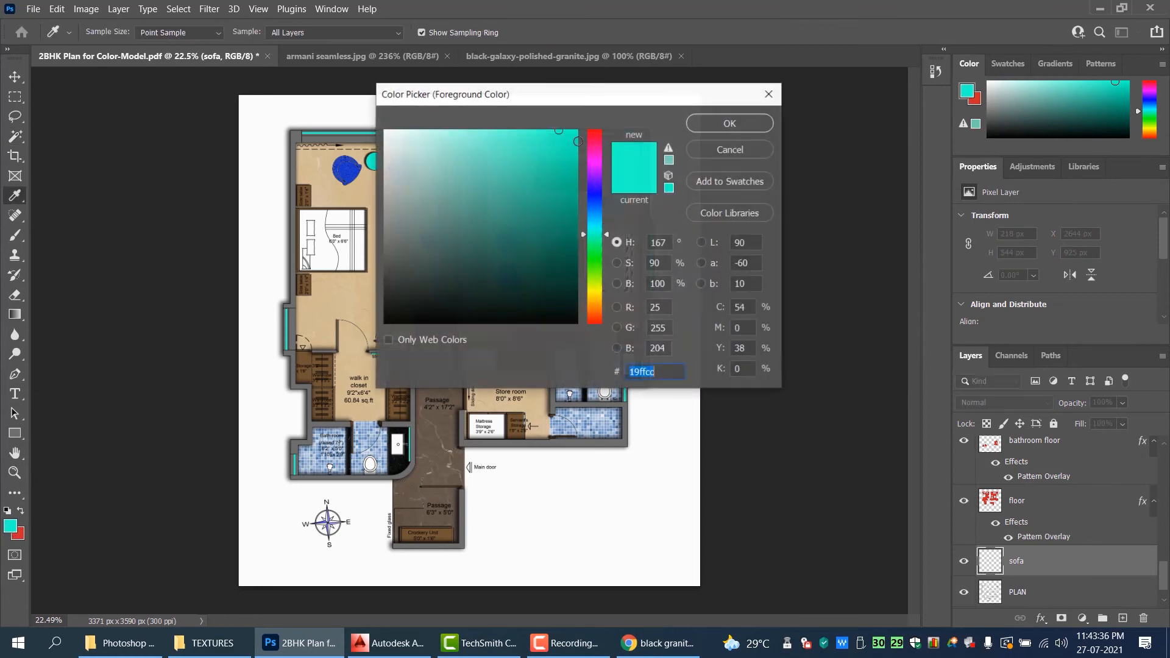
{"action": "left_click", "coordinate": [589, 275]}
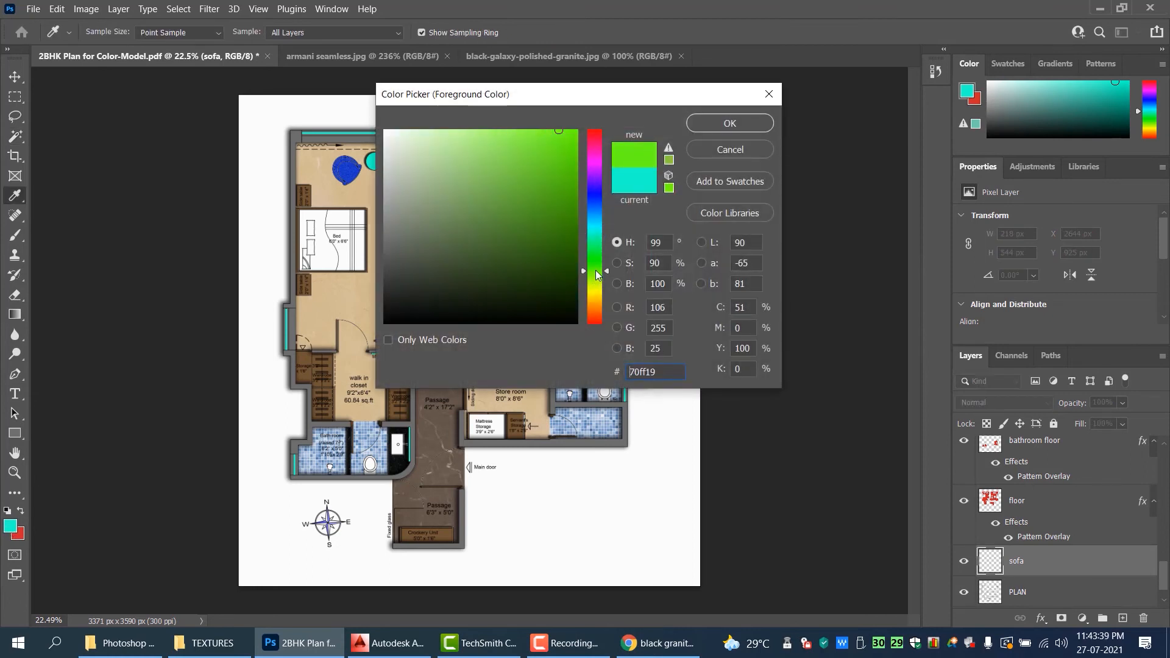
{"action": "left_click_drag", "start_coordinate": [562, 253], "coordinate": [575, 225]}
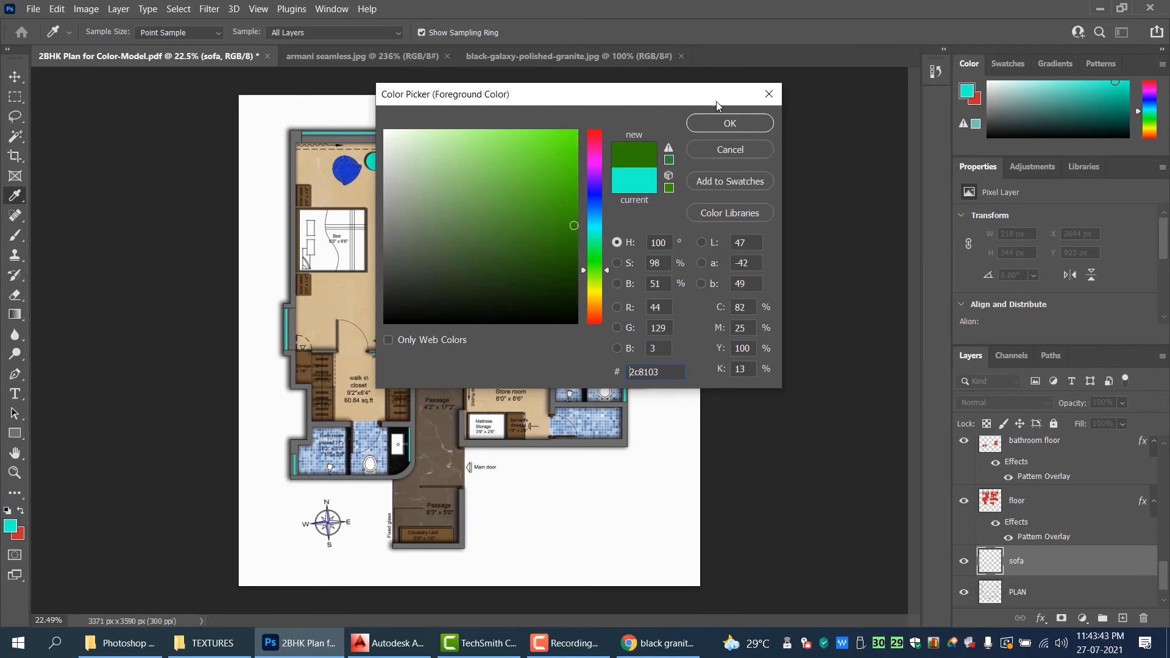
{"action": "mouse_move", "coordinate": [584, 274]}
{"action": "left_mouse_down"}
{"action": "mouse_move", "coordinate": [585, 254]}
{"action": "mouse_move", "coordinate": [584, 292]}
{"action": "mouse_move", "coordinate": [574, 249]}
{"action": "mouse_move", "coordinate": [595, 295]}
{"action": "mouse_move", "coordinate": [506, 210]}
{"action": "mouse_move", "coordinate": [483, 165]}
{"action": "mouse_move", "coordinate": [492, 214]}
{"action": "left_mouse_up"}
{"action": "left_click", "coordinate": [719, 122]}
{"action": "key", "text": "w"}
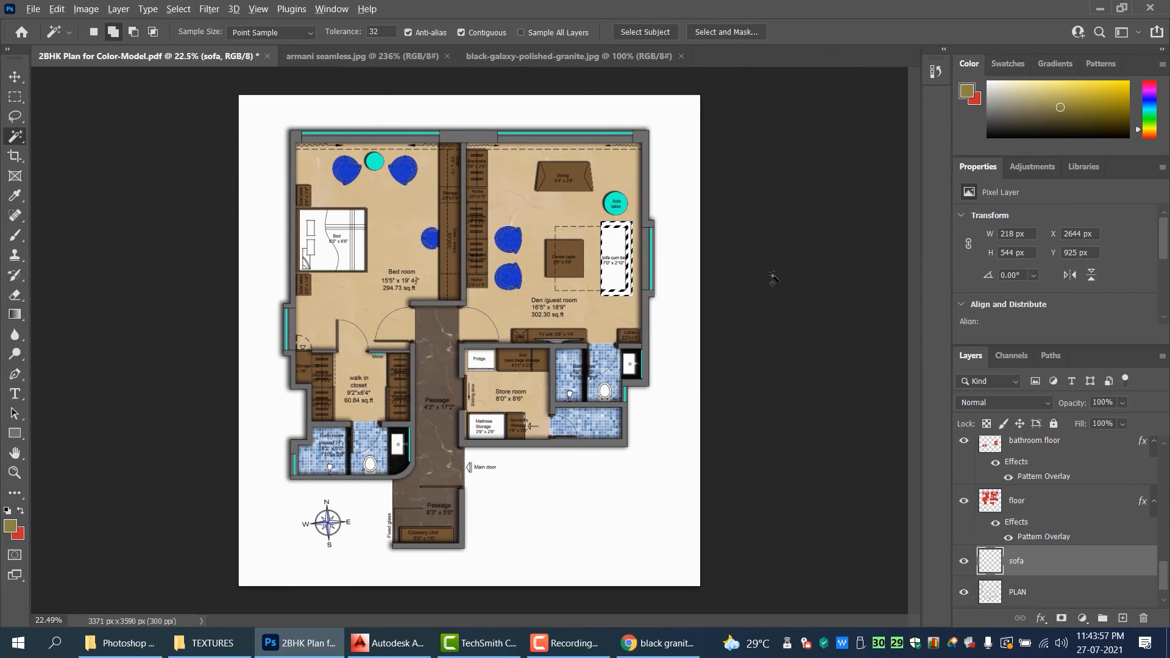
{"action": "key", "text": "alt+BackSpace"}
{"action": "key", "text": "ctrl+d"}
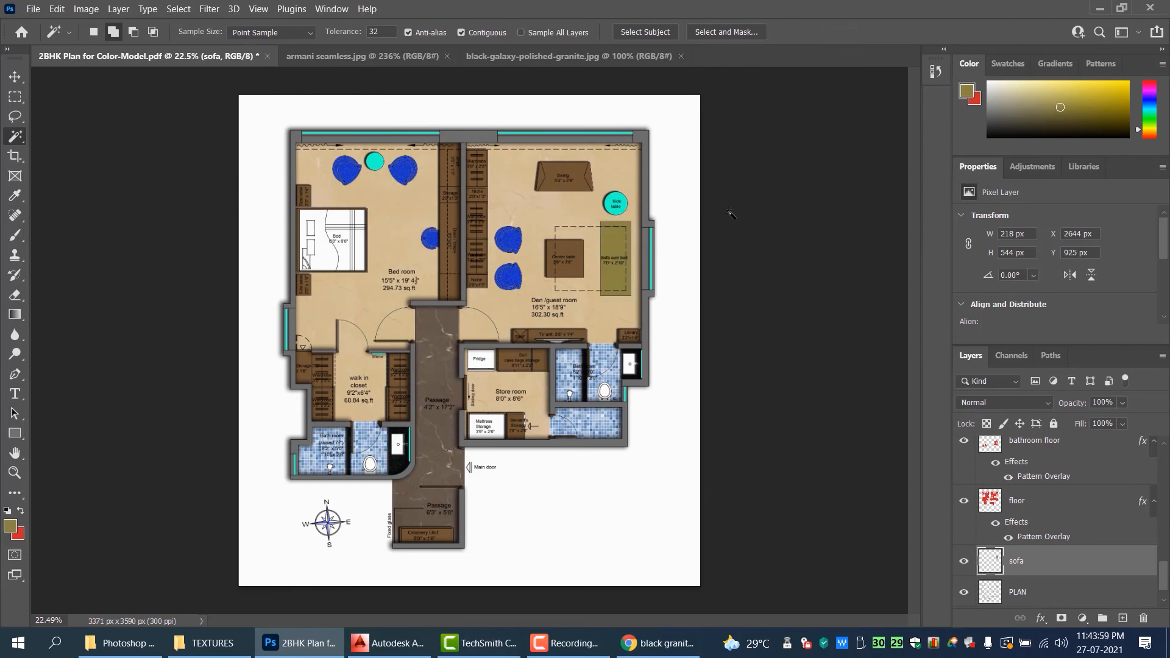
- Add Gaussian noise of 24.43% to the sofa layer
{"action": "left_click", "coordinate": [209, 9]}
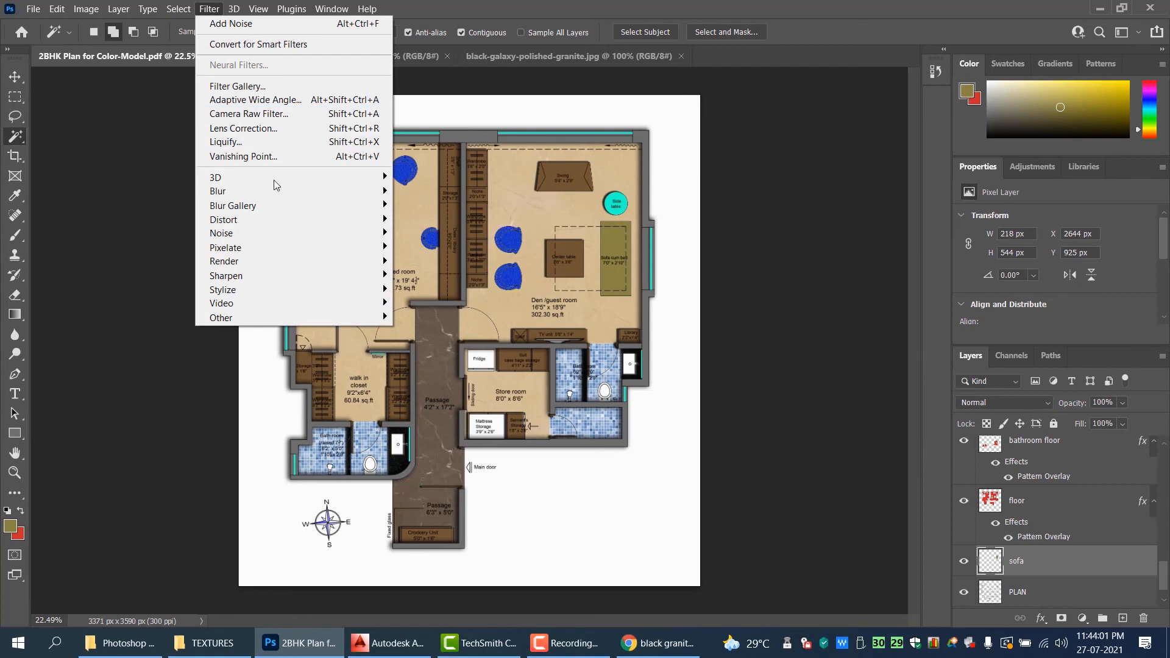
{"action": "mouse_move", "coordinate": [362, 233]}
{"action": "left_click", "coordinate": [402, 232]}
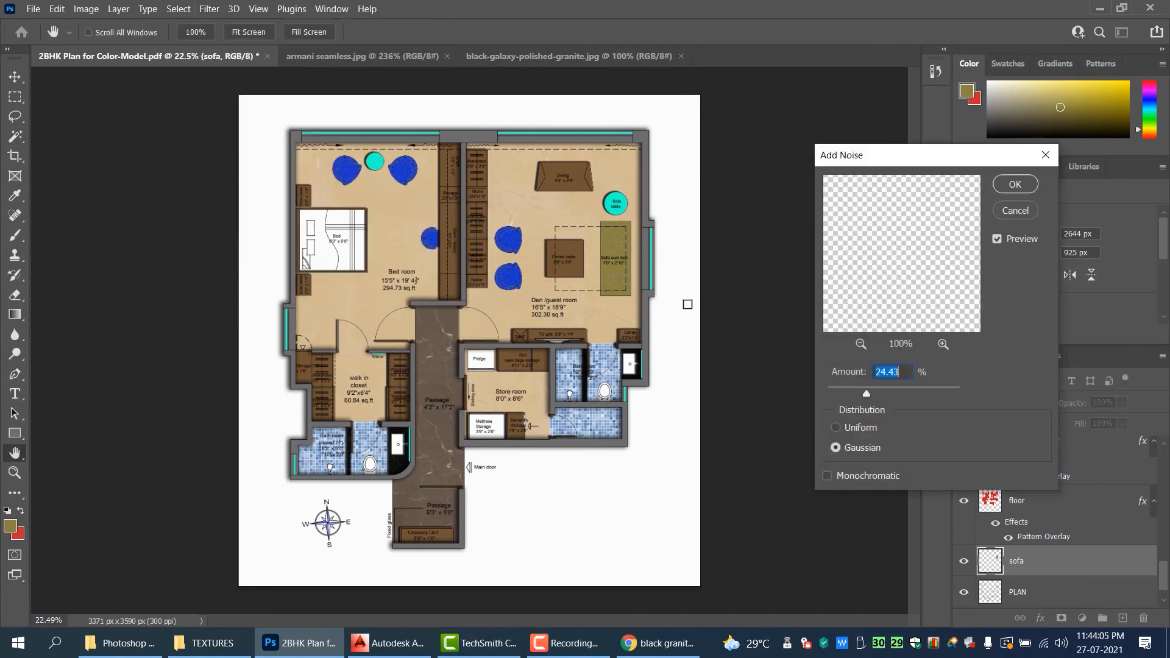
{"action": "left_click", "coordinate": [1019, 186]}
{"action": "key", "text": "v"}
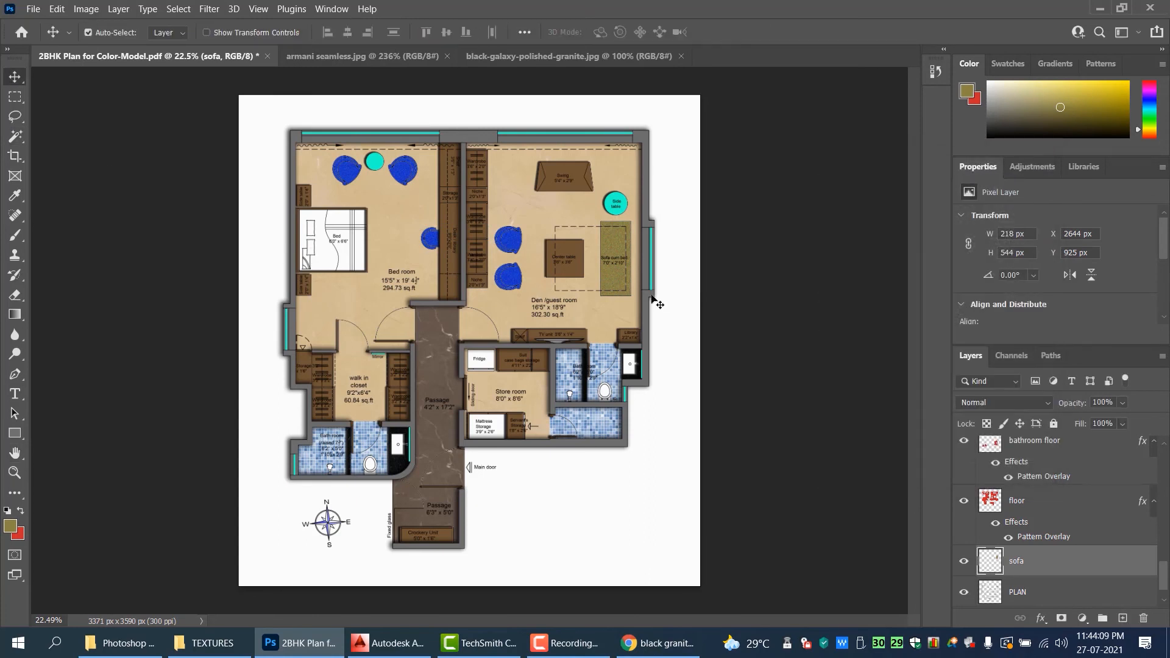
- Select the store room's mattress storage and the bedroom's bed on the PLAN layer with the Magic Wand
{"action": "left_click", "coordinate": [15, 136]}
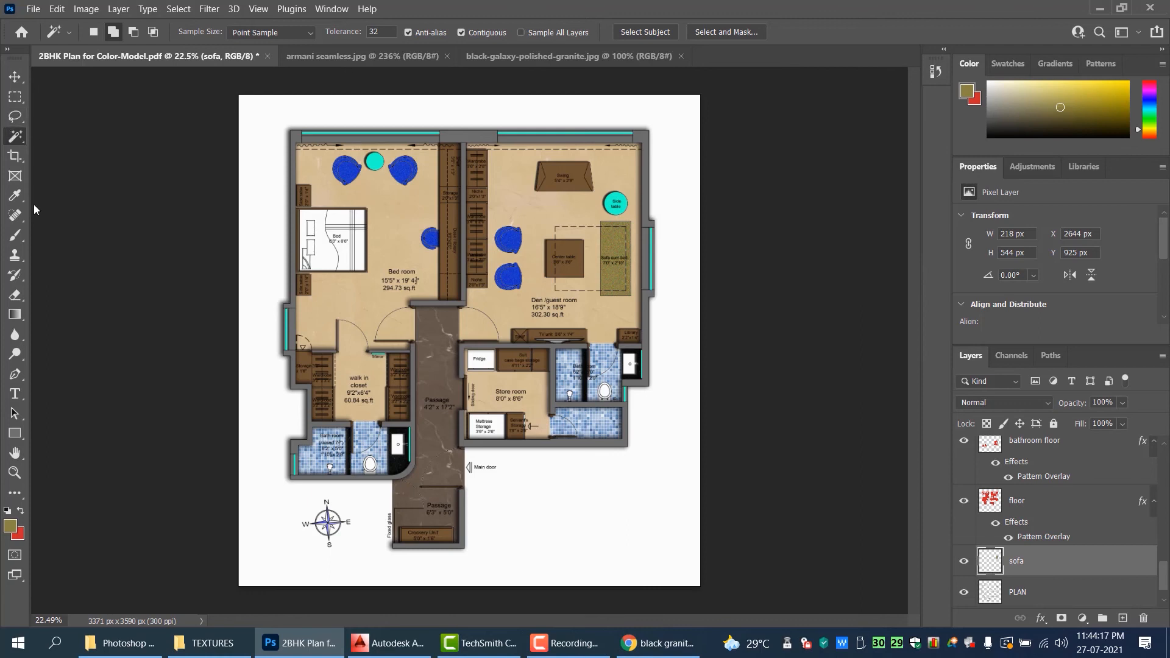
{"action": "scroll", "coordinate": [1022, 569], "scroll_direction": "down", "scroll_amount": 1}
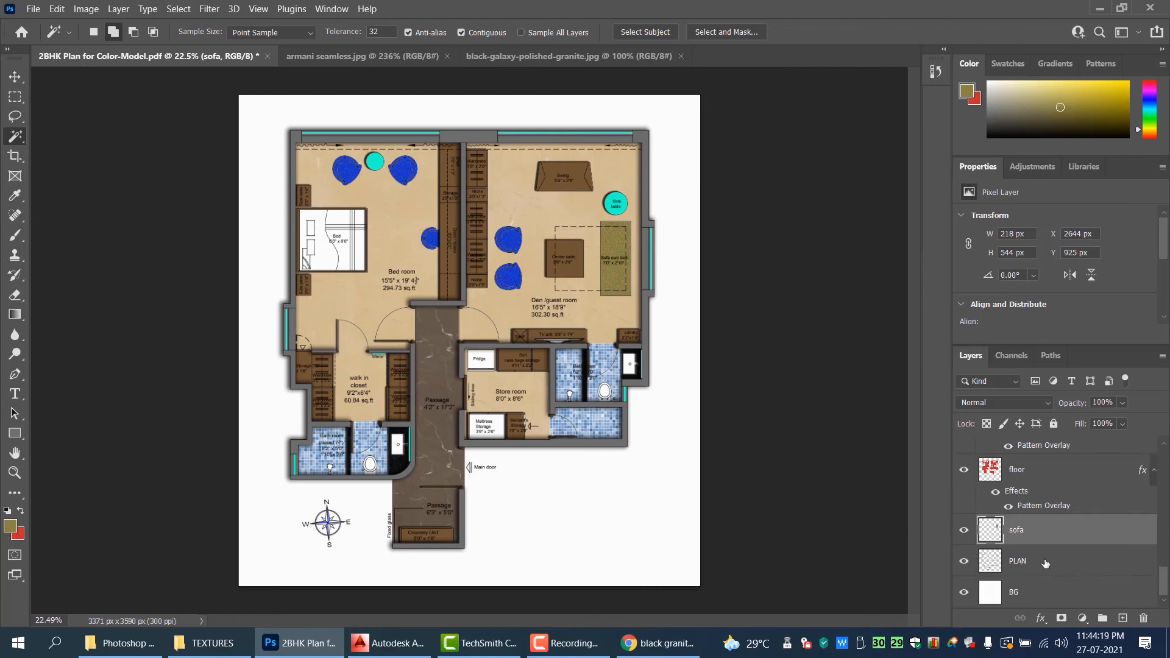
{"action": "left_click", "coordinate": [1045, 563]}
{"action": "scroll", "coordinate": [476, 429], "scroll_direction": "up", "scroll_amount": 5}
{"action": "left_click", "coordinate": [524, 471]}
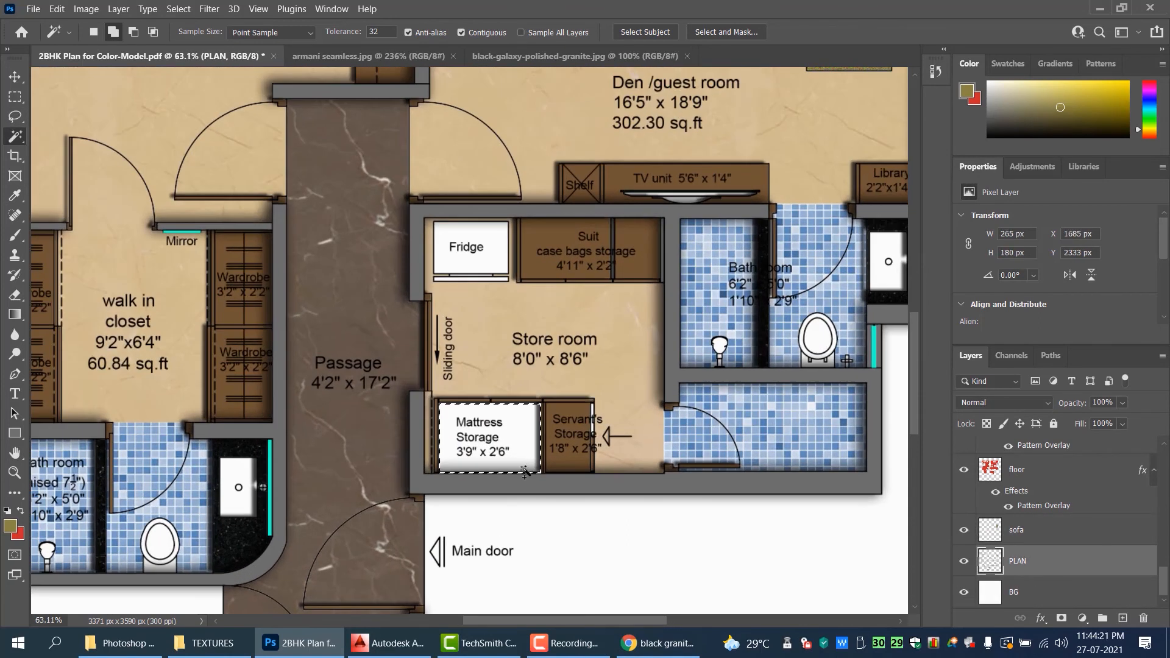
{"action": "scroll", "coordinate": [524, 472], "scroll_direction": "down", "scroll_amount": 3}
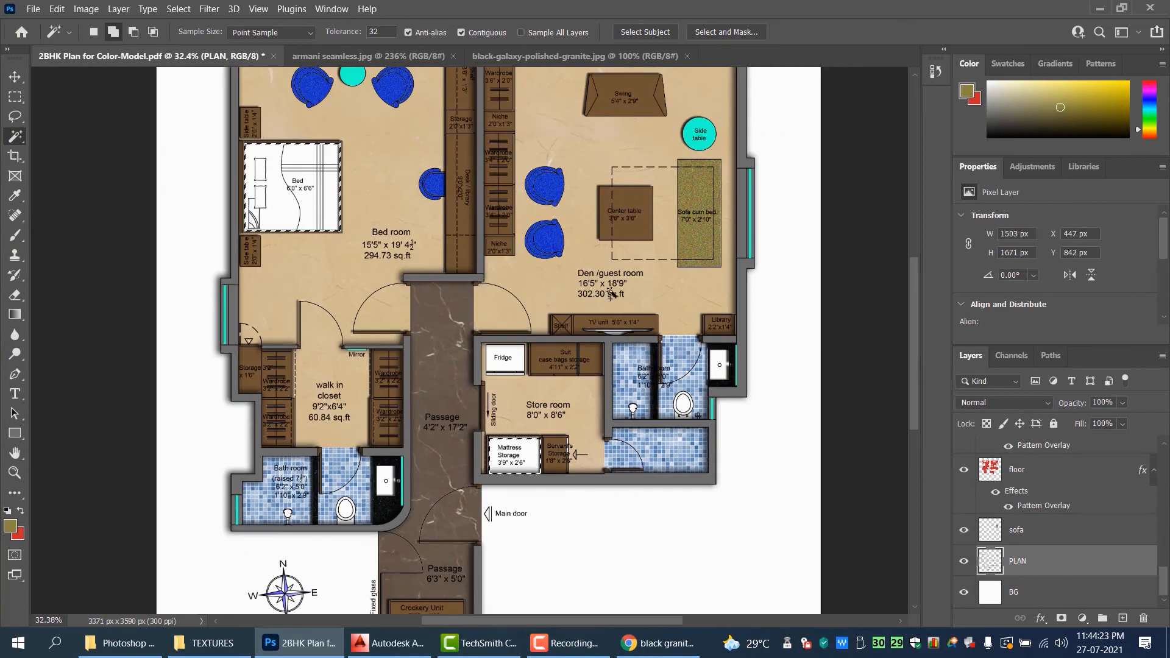
{"action": "scroll", "coordinate": [612, 295], "scroll_direction": "down", "scroll_amount": 2}
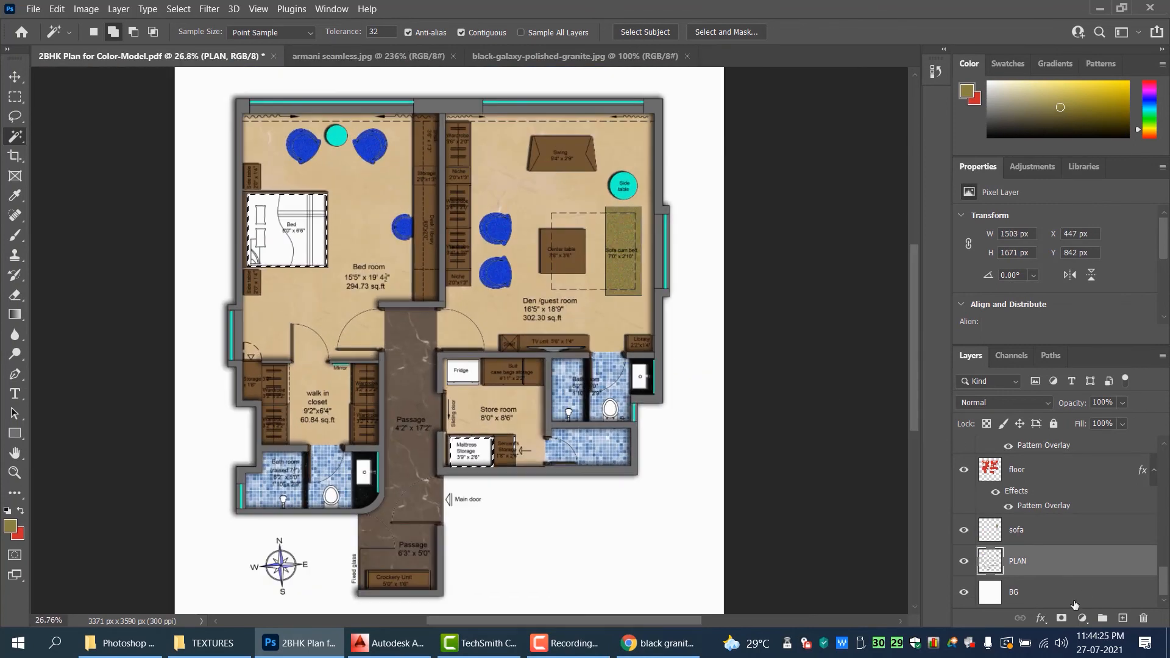
- Set the foreground colour to the light khaki ccc482
{"action": "left_click", "coordinate": [9, 529]}
{"action": "left_click_drag", "start_coordinate": [483, 219], "coordinate": [434, 160]}
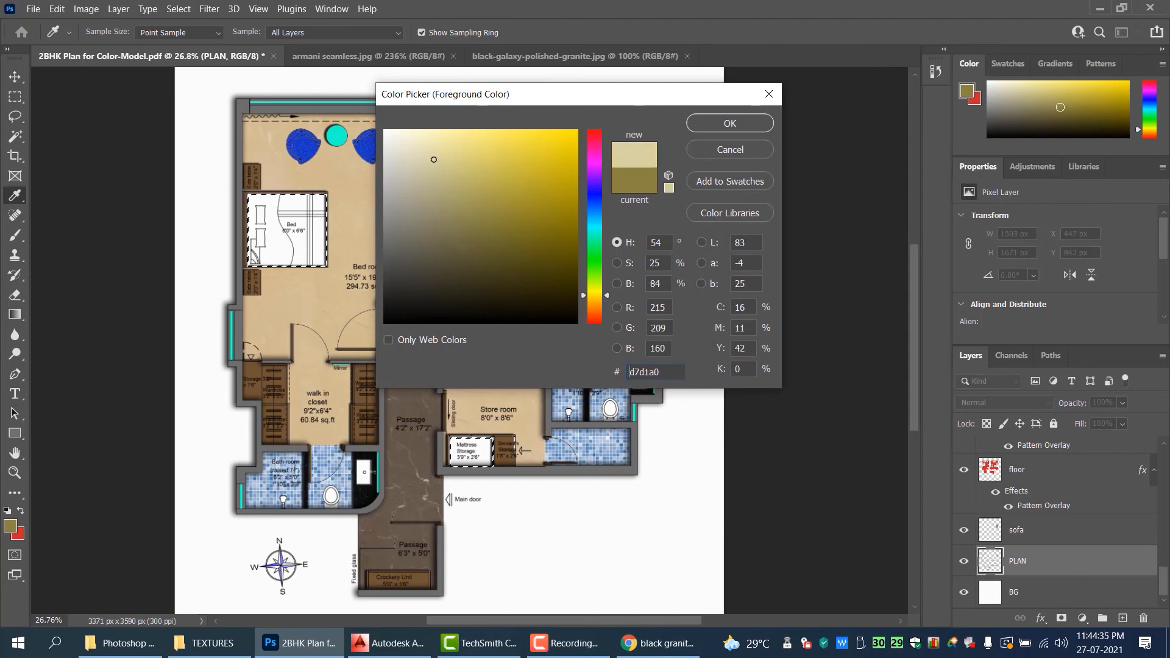
{"action": "mouse_move", "coordinate": [434, 160]}
{"action": "left_mouse_down"}
{"action": "mouse_move", "coordinate": [415, 158]}
{"action": "mouse_move", "coordinate": [460, 158]}
{"action": "mouse_move", "coordinate": [414, 162]}
{"action": "mouse_move", "coordinate": [427, 167]}
{"action": "mouse_move", "coordinate": [438, 151]}
{"action": "mouse_move", "coordinate": [455, 169]}
{"action": "left_mouse_up"}
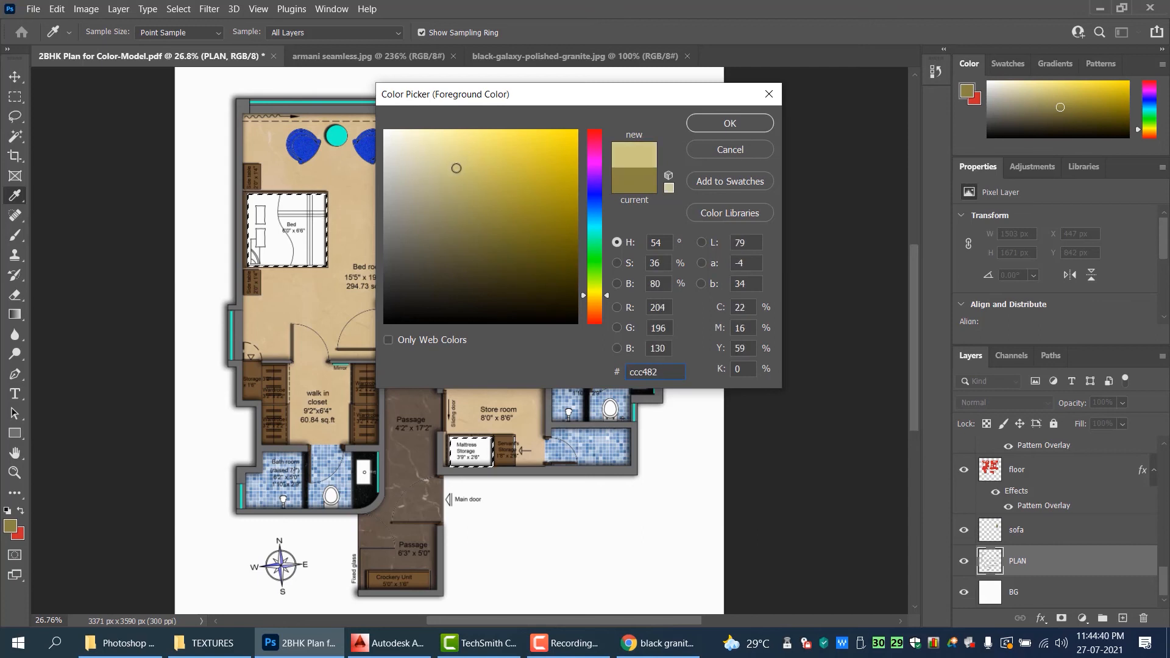
{"action": "left_click", "coordinate": [730, 124]}
{"action": "key", "text": "w"}
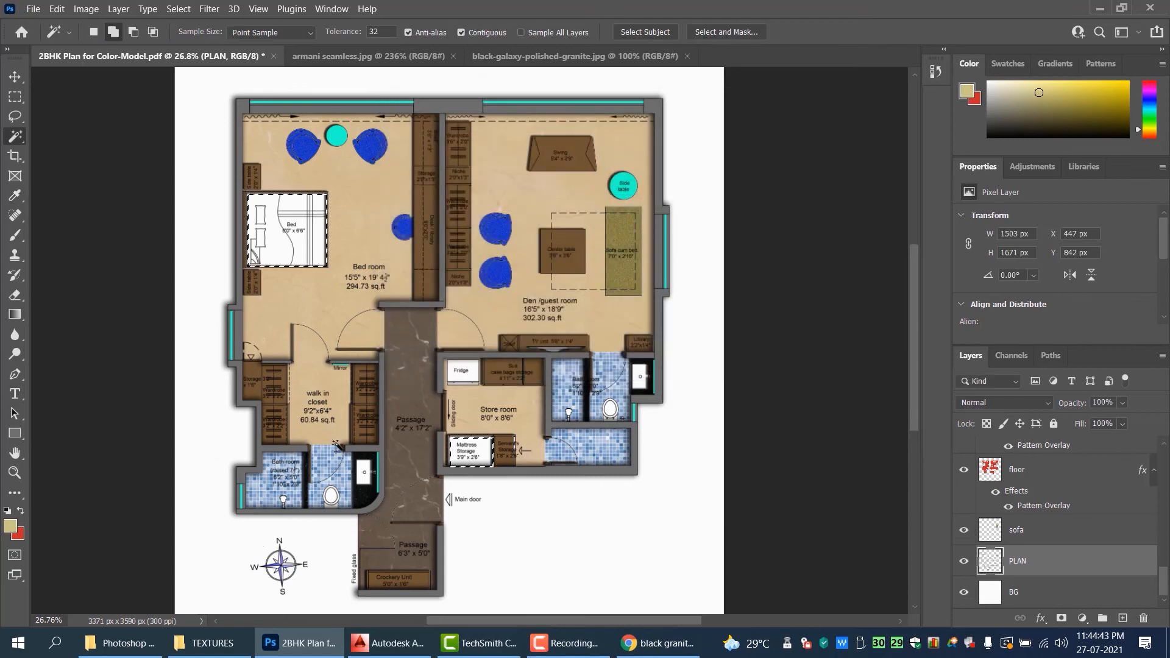
- Create a new layer named bed directly above the PLAN layer
{"action": "scroll", "coordinate": [472, 450], "scroll_direction": "down", "scroll_amount": 2}
{"action": "scroll", "coordinate": [492, 445], "scroll_direction": "up", "scroll_amount": 2}
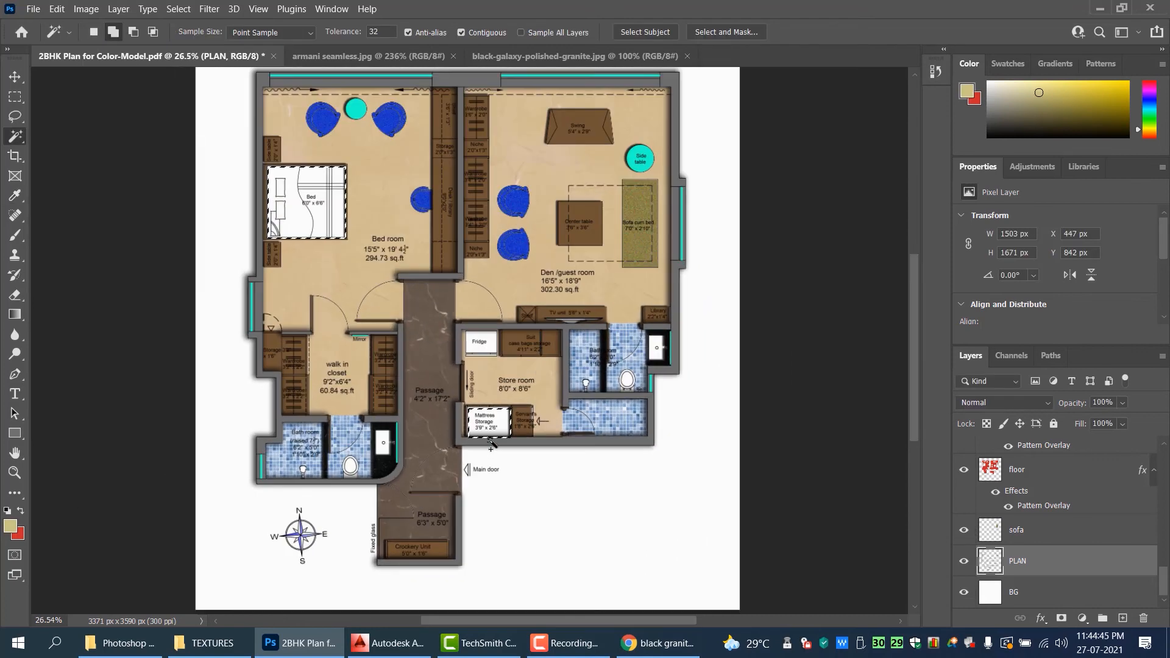
{"action": "scroll", "coordinate": [491, 445], "scroll_direction": "down", "scroll_amount": 2}
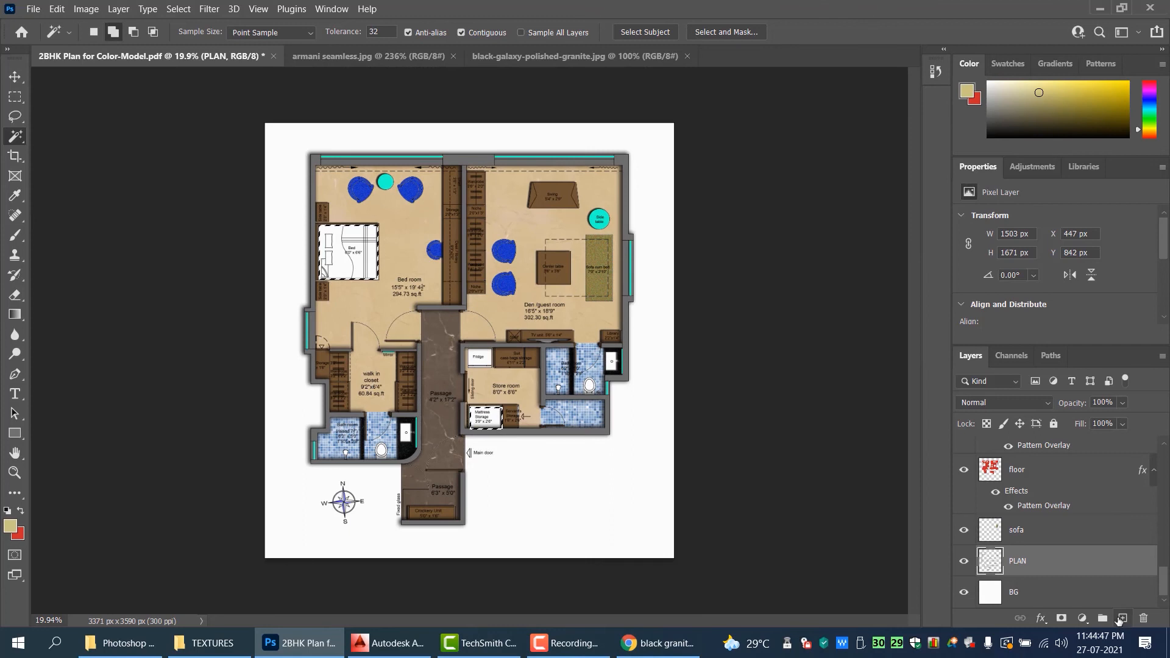
{"action": "left_click", "coordinate": [1120, 620]}
{"action": "double_click", "coordinate": [1026, 561]}
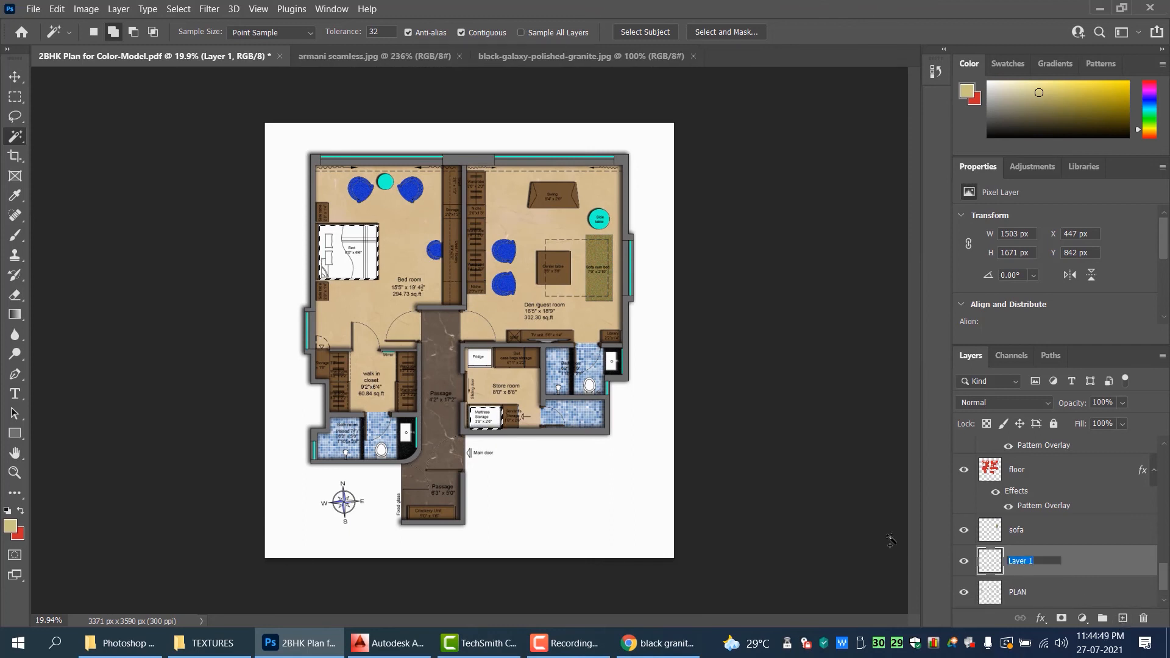
{"action": "type", "text": "bed"}
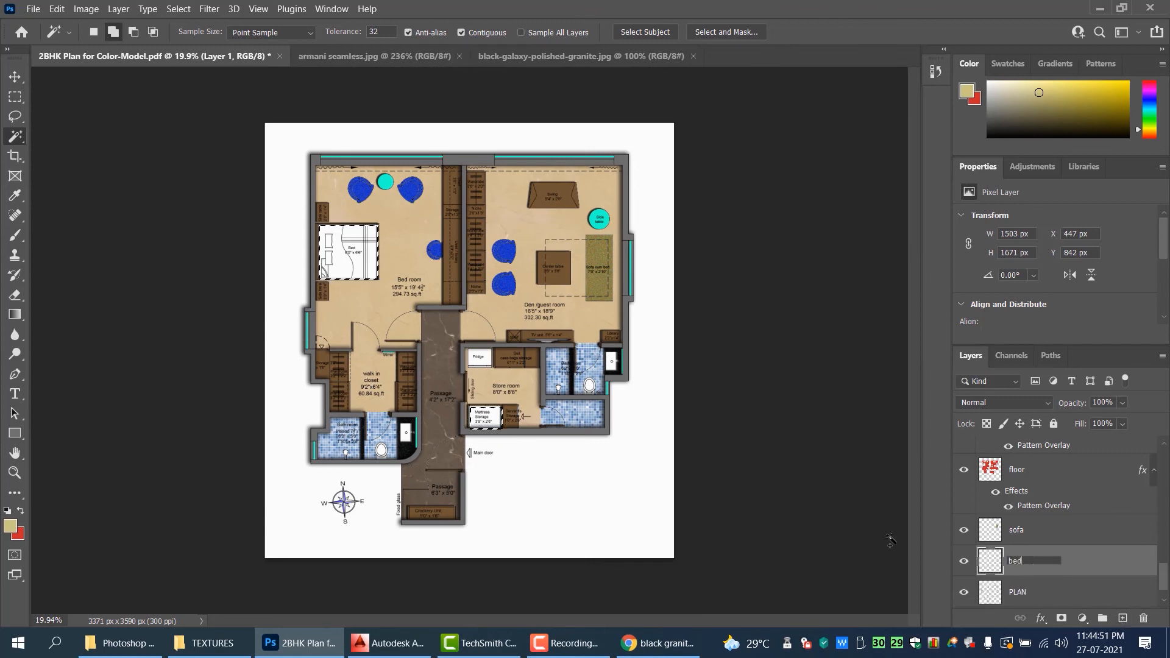
{"action": "key", "text": "Return"}
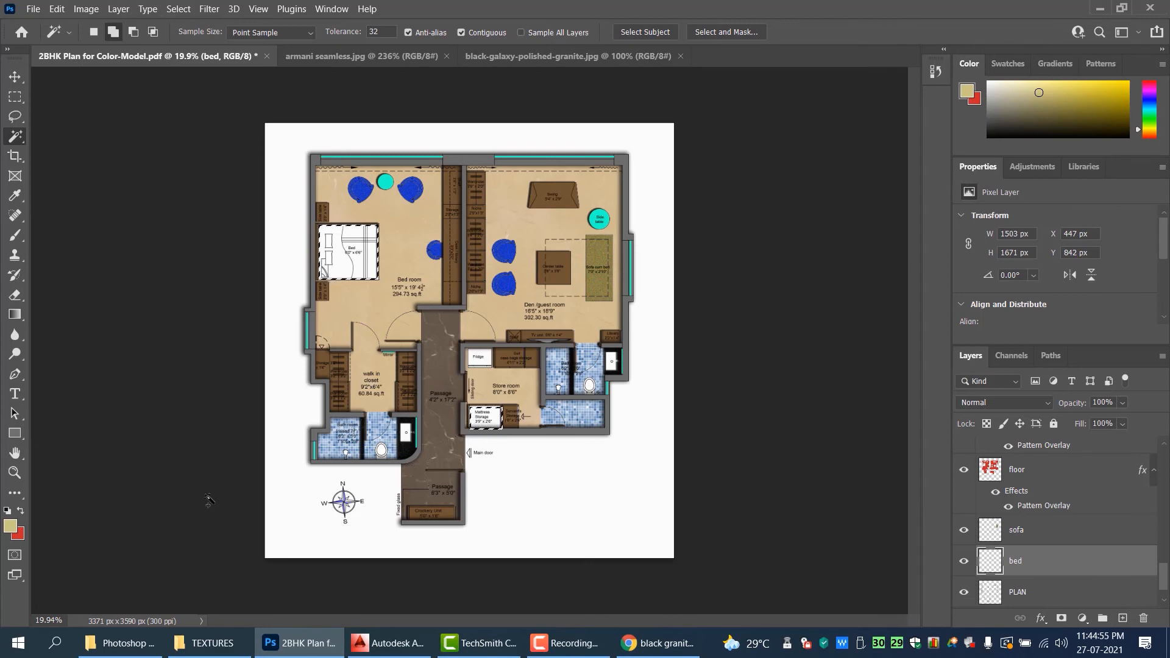
- Fill the selected bed and mattress storage areas with the khaki foreground colour on the bed layer, and deselect
{"action": "key", "text": "ctrl+plus"}
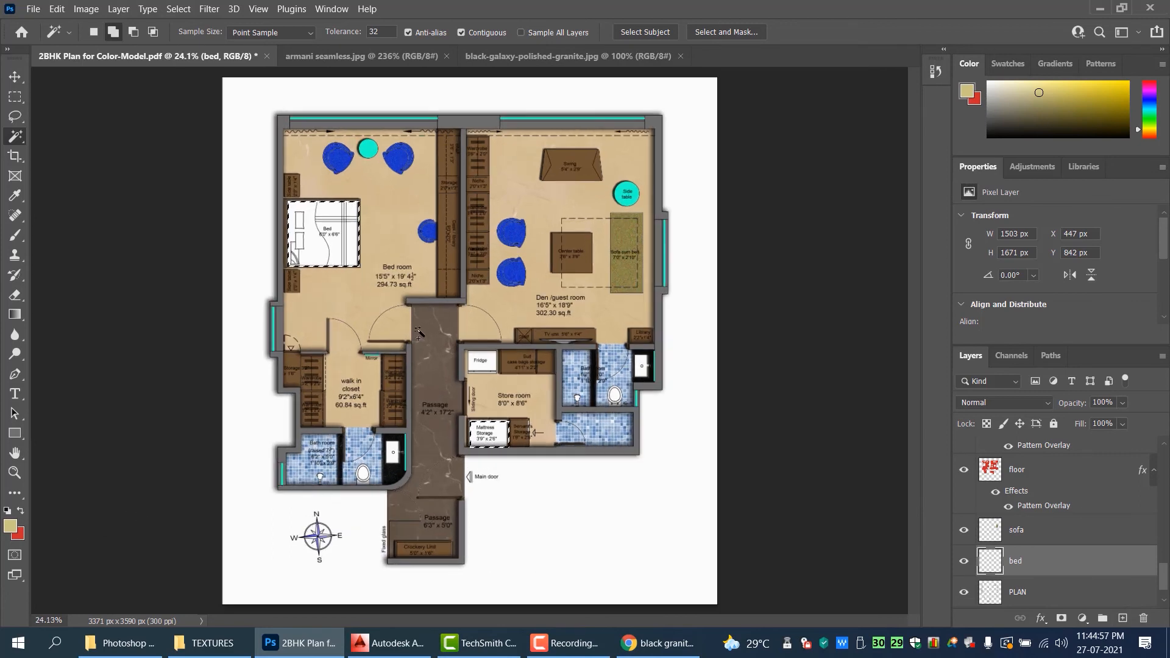
{"action": "key", "text": "alt+BackSpace"}
{"action": "key", "text": "ctrl+d"}
{"action": "scroll", "coordinate": [393, 286], "scroll_direction": "up", "scroll_amount": 1}
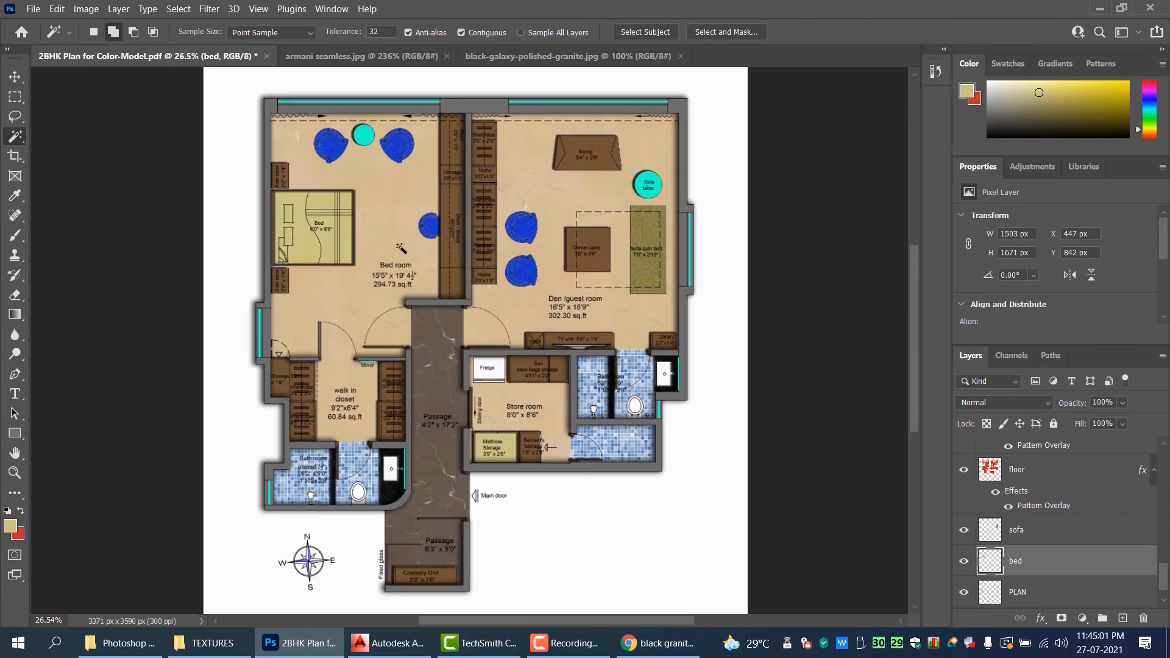
- Try Gaussian noise of 24.43% on the bed layer, inspect the bed up close, and undo the noise
{"action": "left_click", "coordinate": [209, 9]}
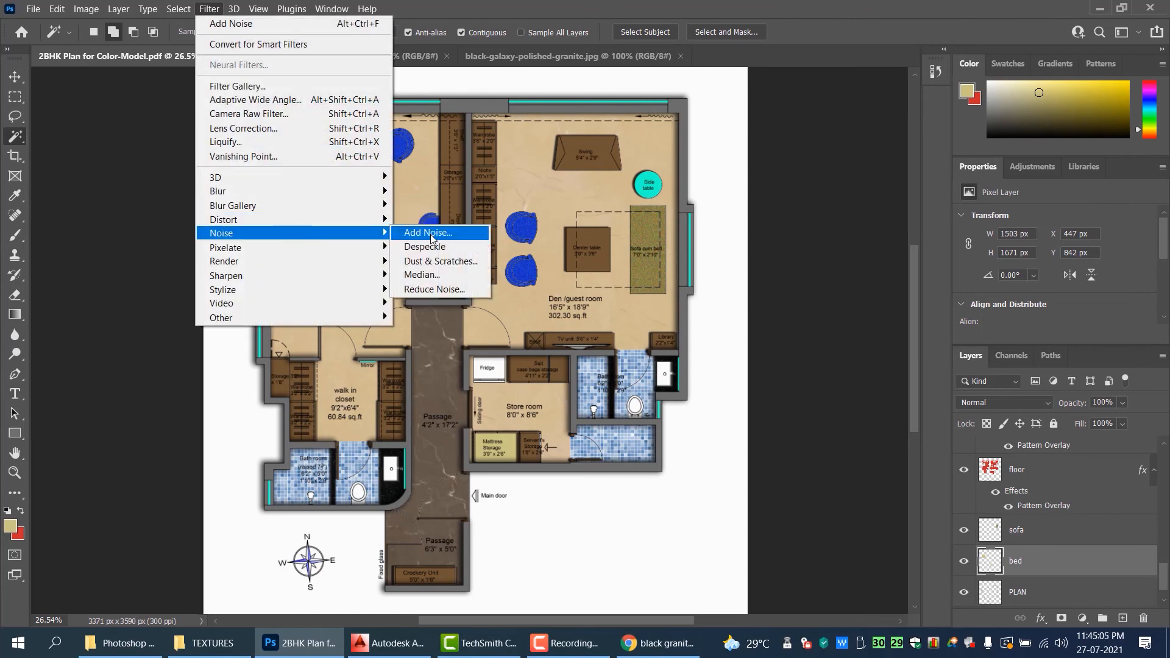
{"action": "left_click", "coordinate": [429, 235]}
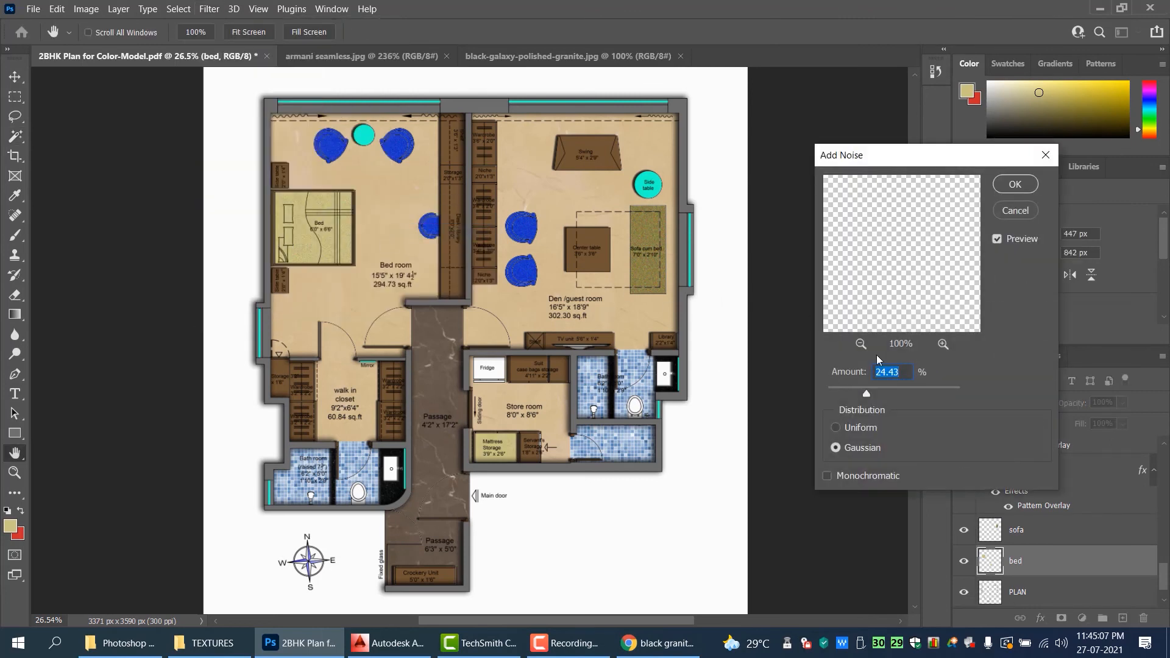
{"action": "left_click", "coordinate": [1015, 185]}
{"action": "key", "text": "w"}
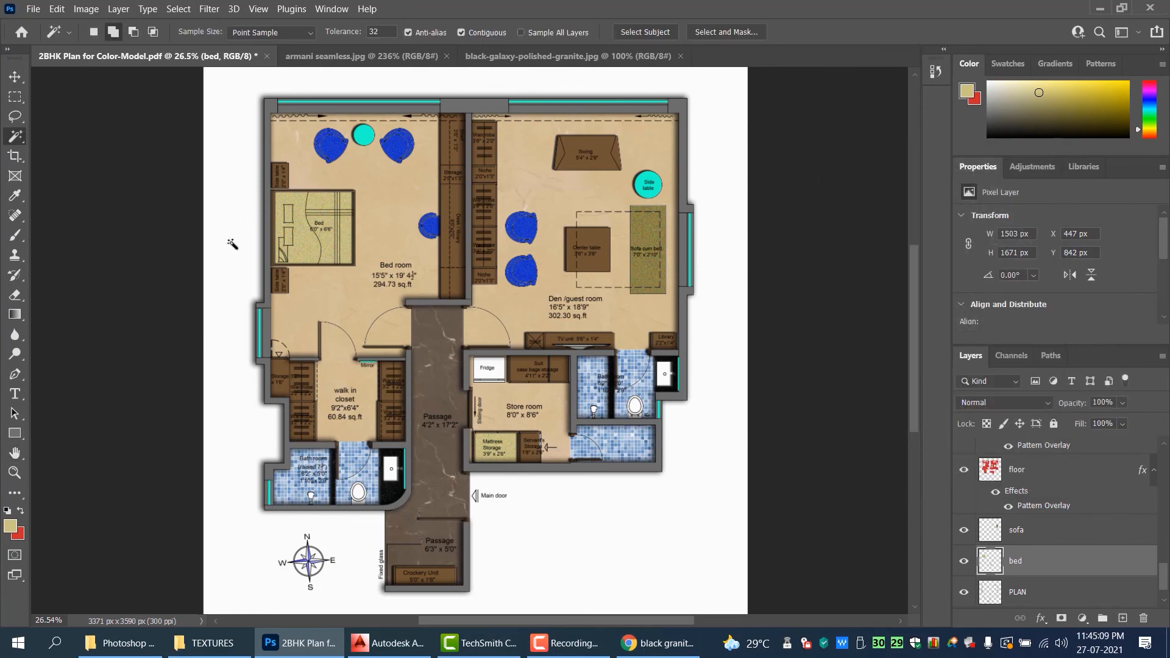
{"action": "scroll", "coordinate": [323, 247], "scroll_direction": "up", "scroll_amount": 3}
{"action": "scroll", "coordinate": [300, 255], "scroll_direction": "up", "scroll_amount": 2}
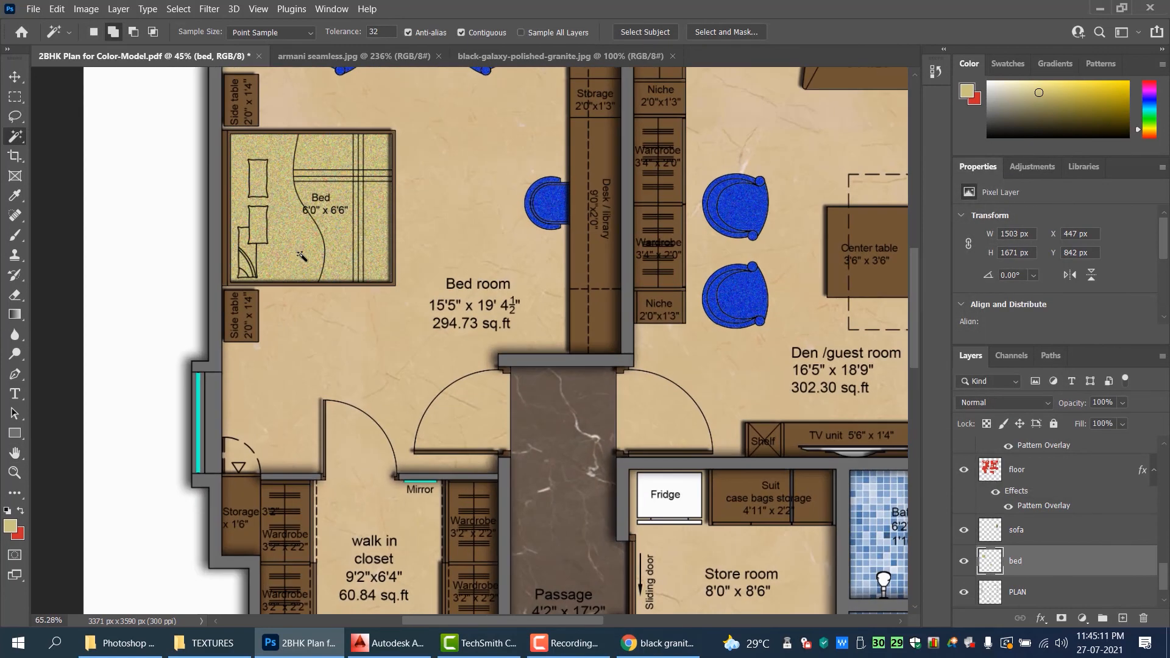
{"action": "scroll", "coordinate": [300, 255], "scroll_direction": "down", "scroll_amount": 1}
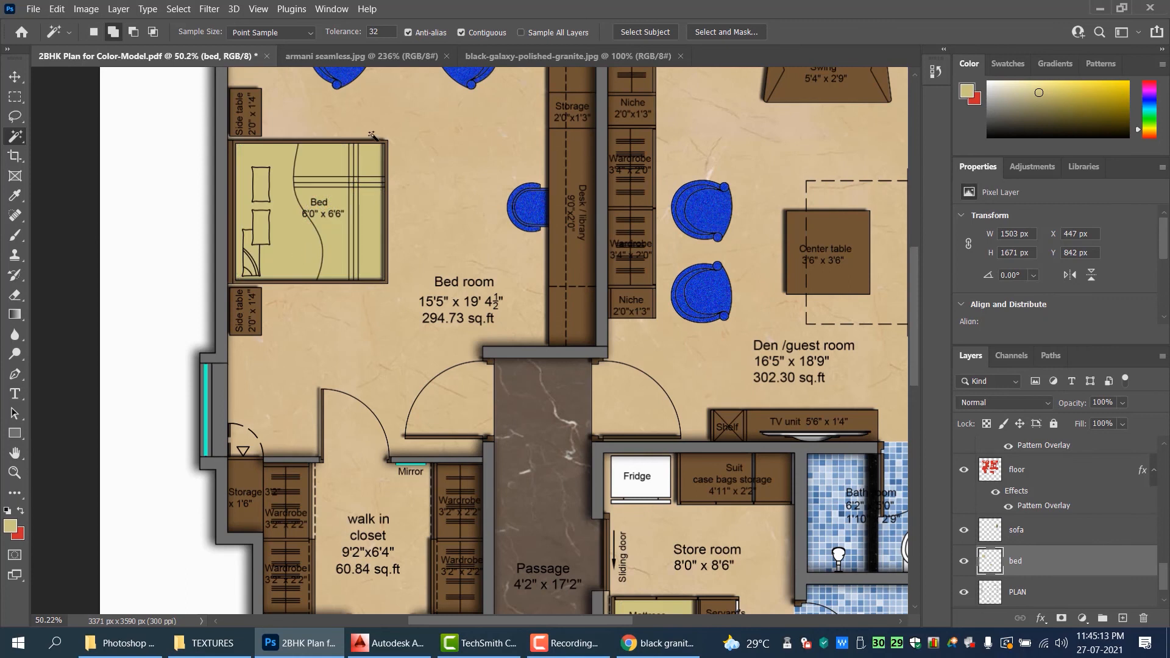
- Add Gaussian noise of 10.59% to the bed layer and fit the whole plan in view
{"action": "left_click", "coordinate": [209, 9]}
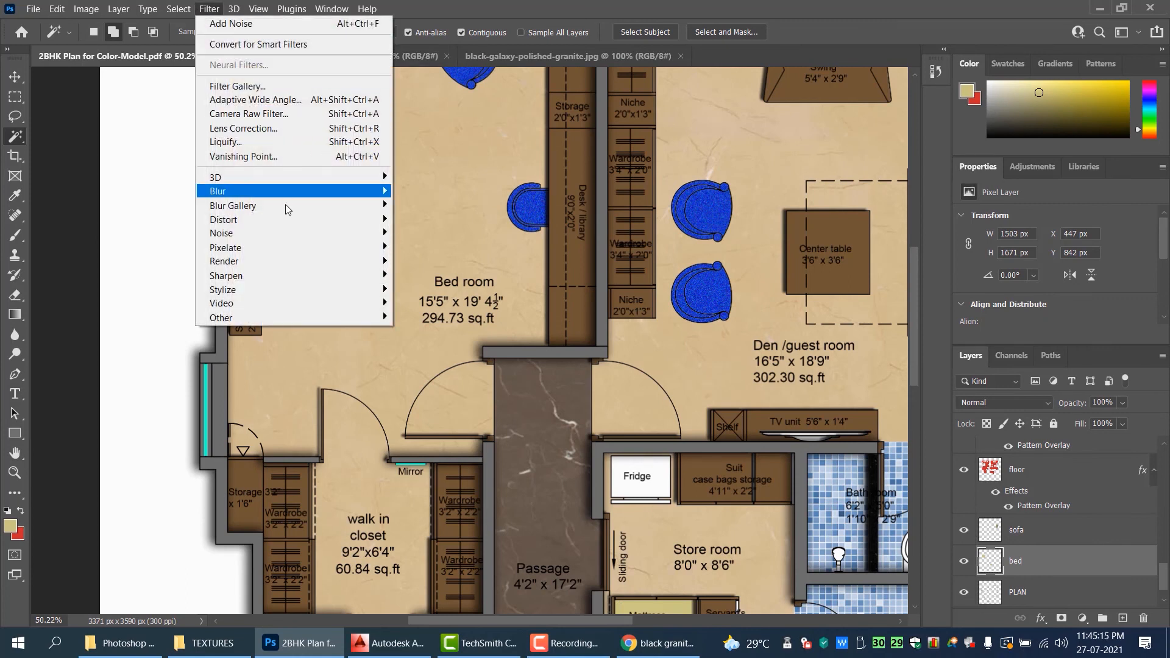
{"action": "mouse_move", "coordinate": [291, 232]}
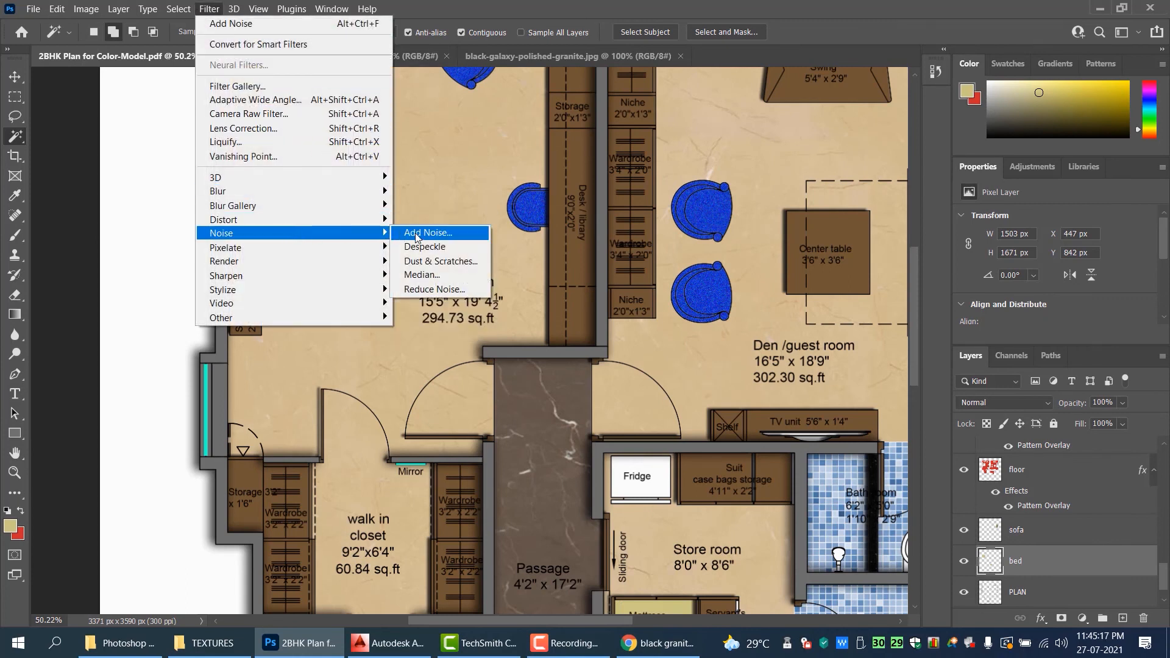
{"action": "left_click", "coordinate": [415, 232]}
{"action": "left_click_drag", "start_coordinate": [857, 392], "coordinate": [845, 390]}
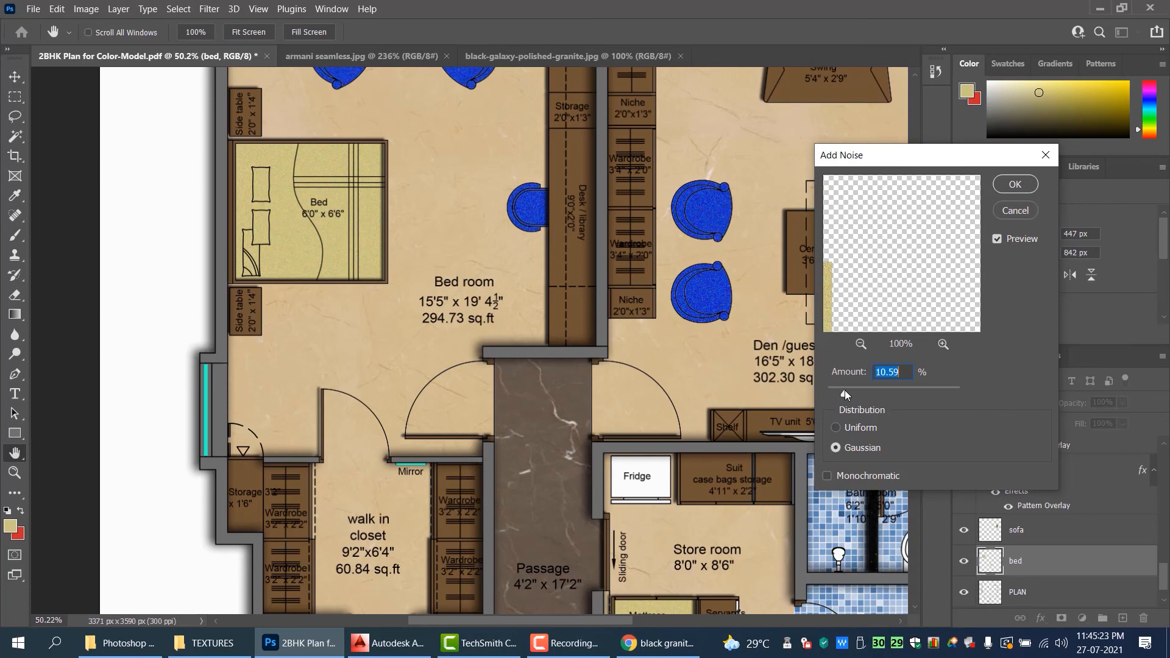
{"action": "left_click", "coordinate": [1015, 184]}
{"action": "scroll", "coordinate": [429, 372], "scroll_direction": "down", "scroll_amount": 3}
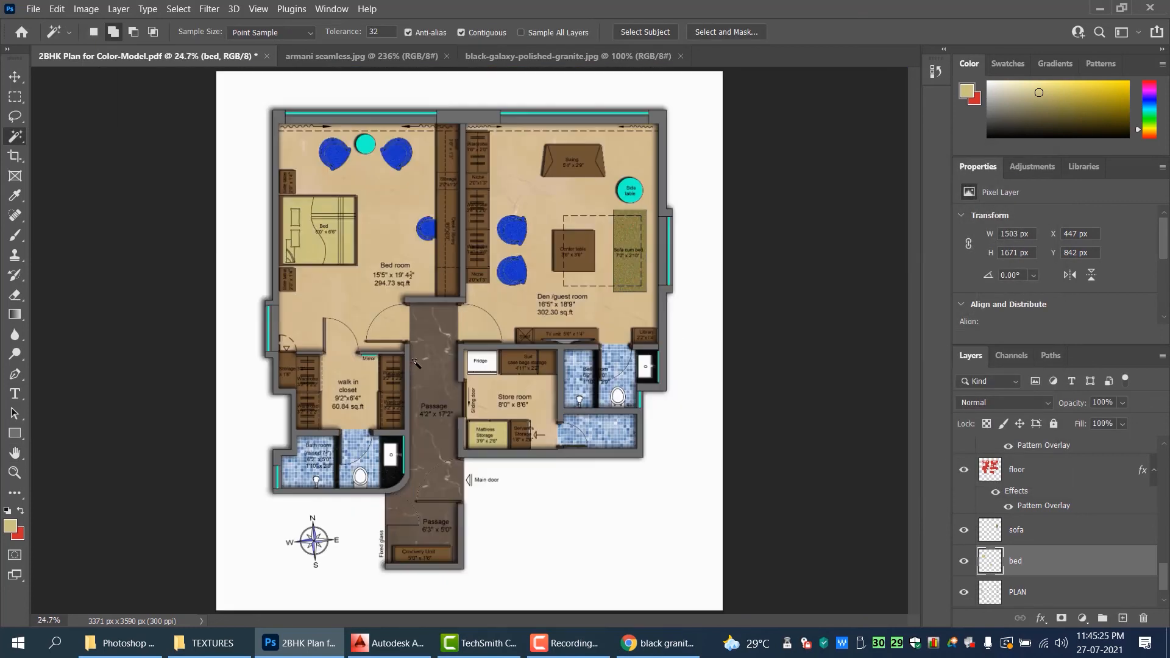
{"action": "key", "text": "ctrl+0"}
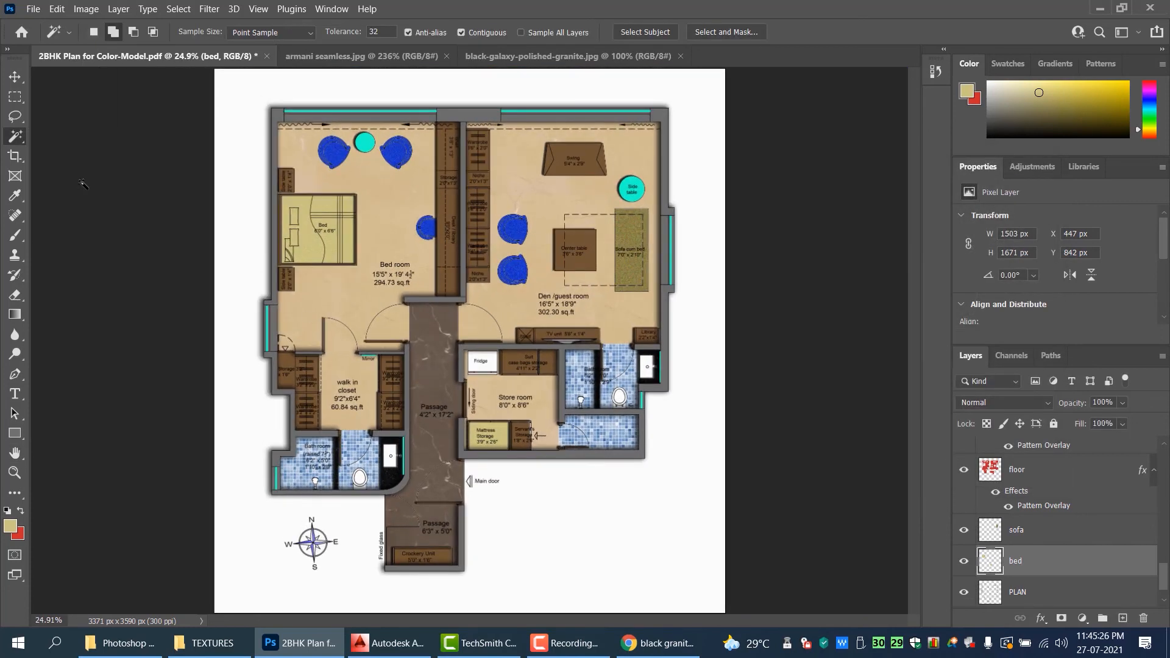
- Select the fridge body and its front strip in the store room on the PLAN layer with the Magic Wand
{"action": "left_click", "coordinate": [15, 76]}
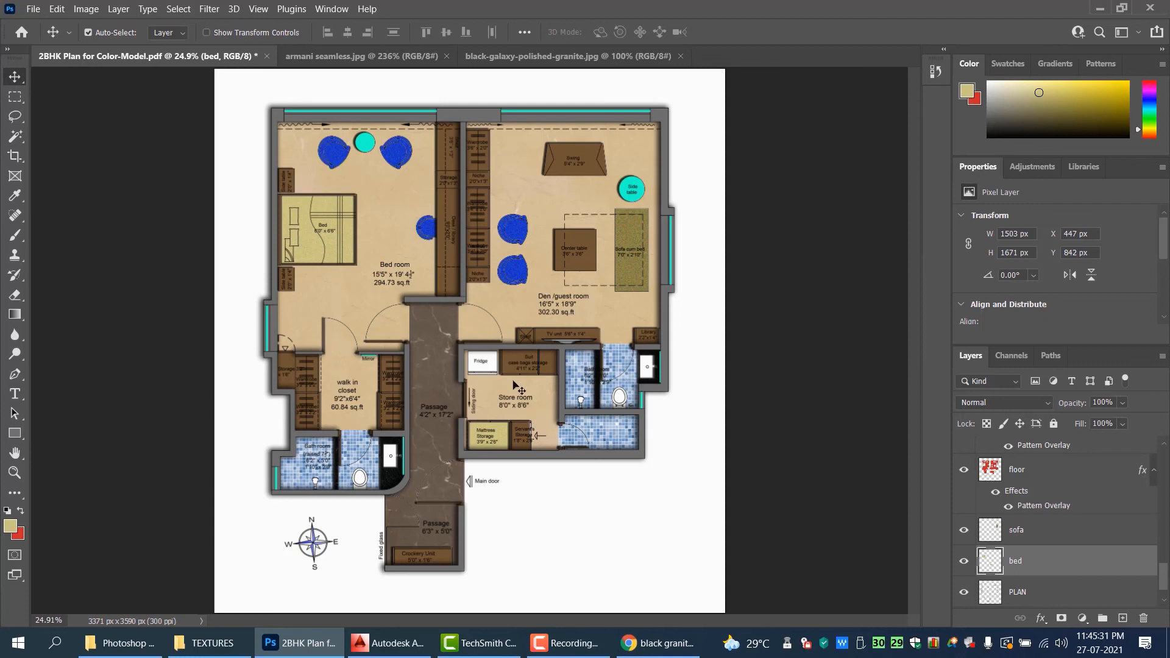
{"action": "left_click", "coordinate": [17, 136]}
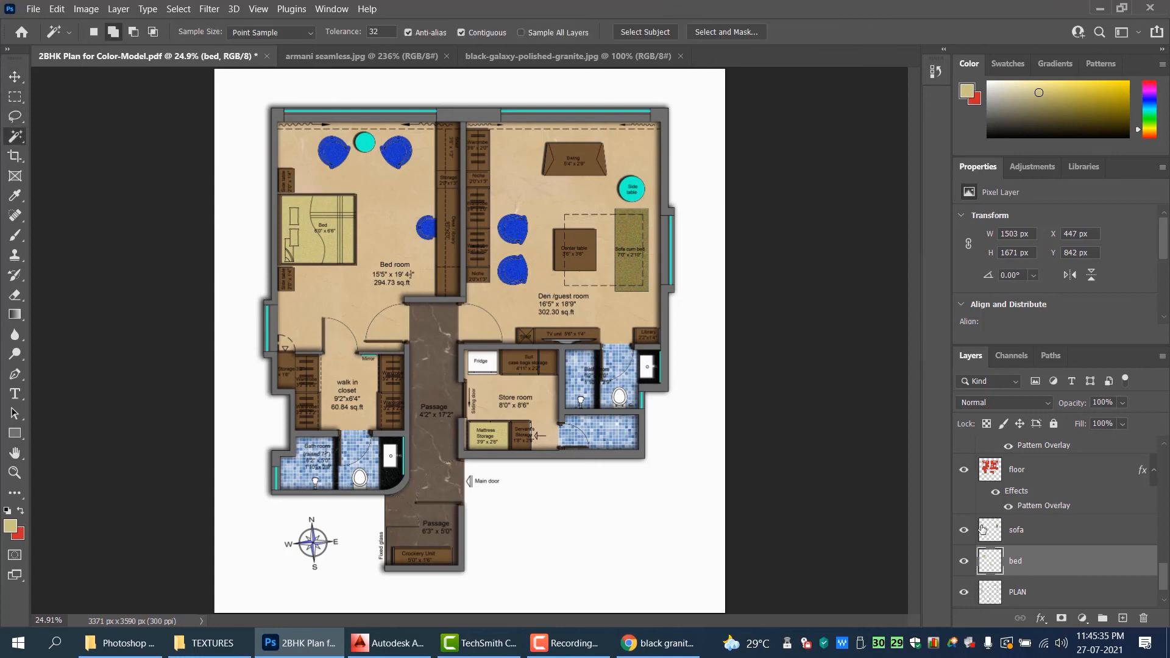
{"action": "scroll", "coordinate": [1079, 583], "scroll_direction": "down", "scroll_amount": 1}
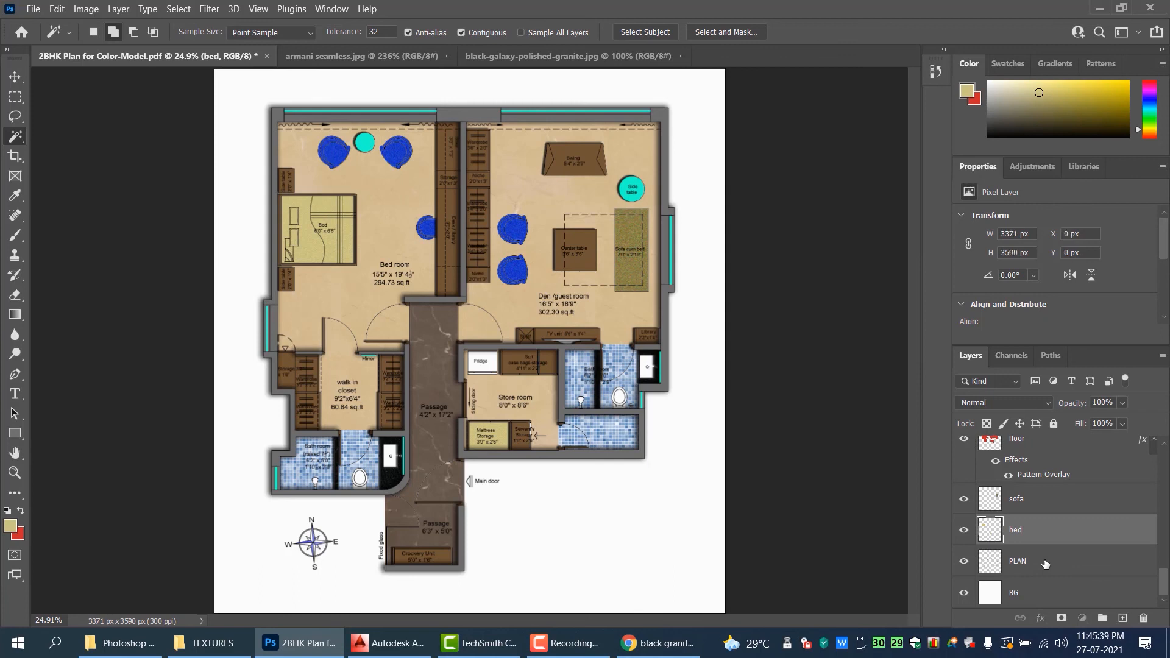
{"action": "left_click", "coordinate": [1046, 564]}
{"action": "scroll", "coordinate": [484, 339], "scroll_direction": "up", "scroll_amount": 5}
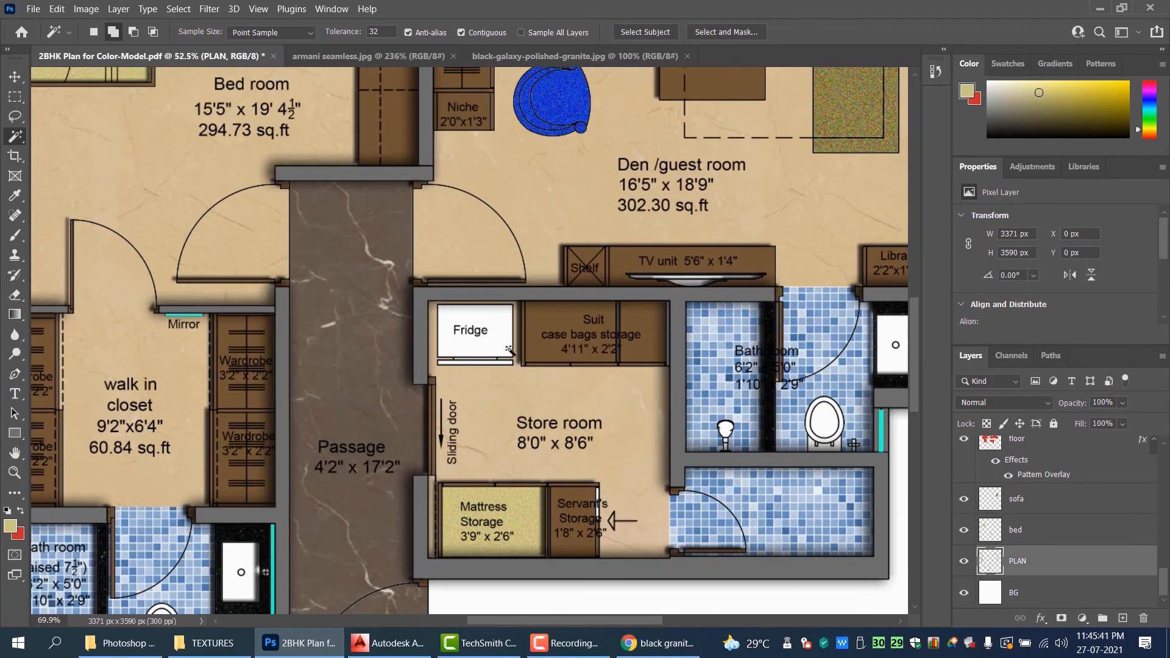
{"action": "scroll", "coordinate": [495, 339], "scroll_direction": "up", "scroll_amount": 3}
{"action": "left_click", "coordinate": [498, 340]}
{"action": "scroll", "coordinate": [509, 402], "scroll_direction": "up", "scroll_amount": 1}
{"action": "scroll", "coordinate": [509, 402], "scroll_direction": "up", "scroll_amount": 1}
{"action": "left_click", "coordinate": [506, 395]}
{"action": "scroll", "coordinate": [485, 399], "scroll_direction": "down", "scroll_amount": 2}
{"action": "scroll", "coordinate": [485, 399], "scroll_direction": "down", "scroll_amount": 4}
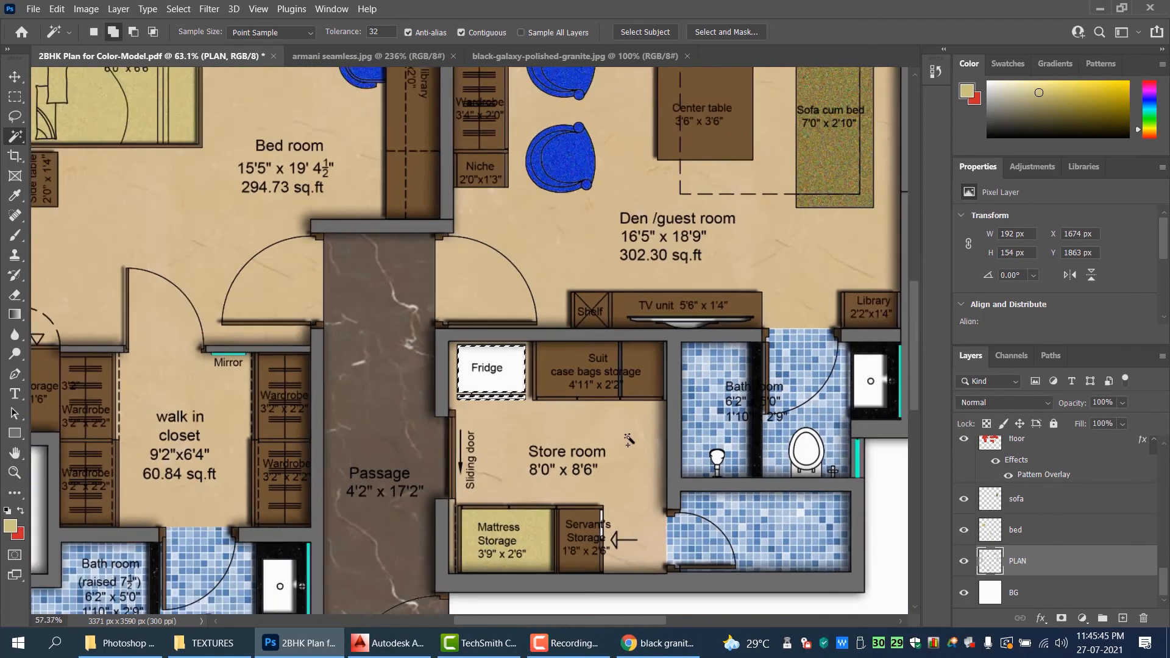
- Create a new layer named fridge directly above the PLAN layer
{"action": "key", "text": "ctrl+j"}
{"action": "double_click", "coordinate": [1025, 561]}
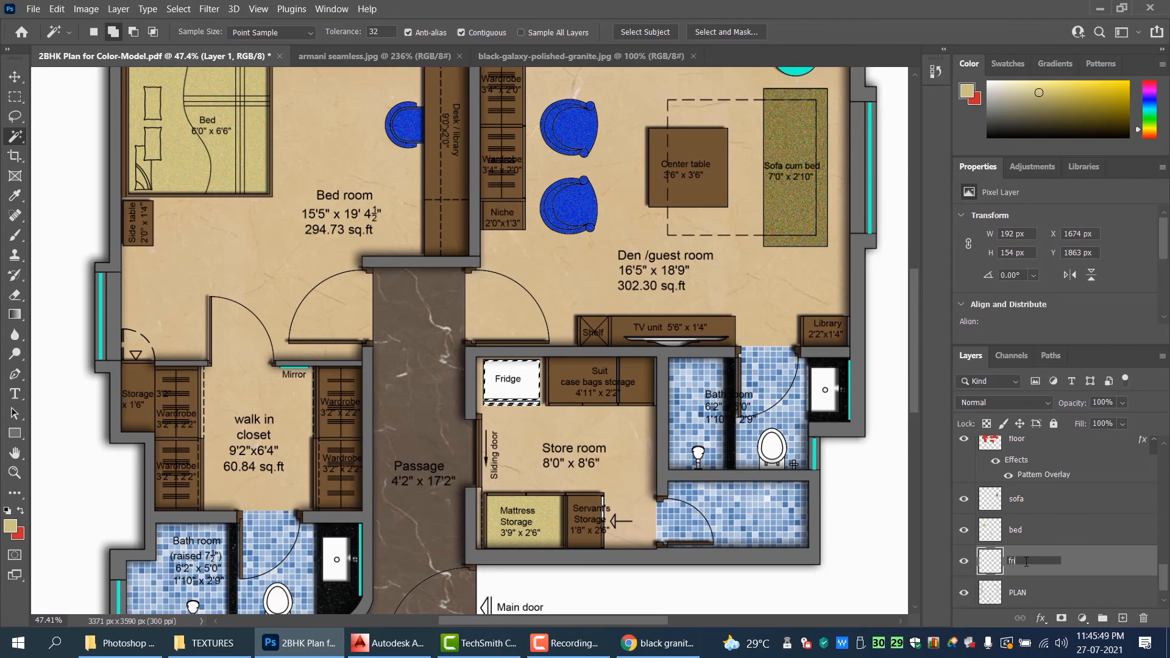
{"action": "type", "text": "fridge"}
{"action": "key", "text": "Return"}
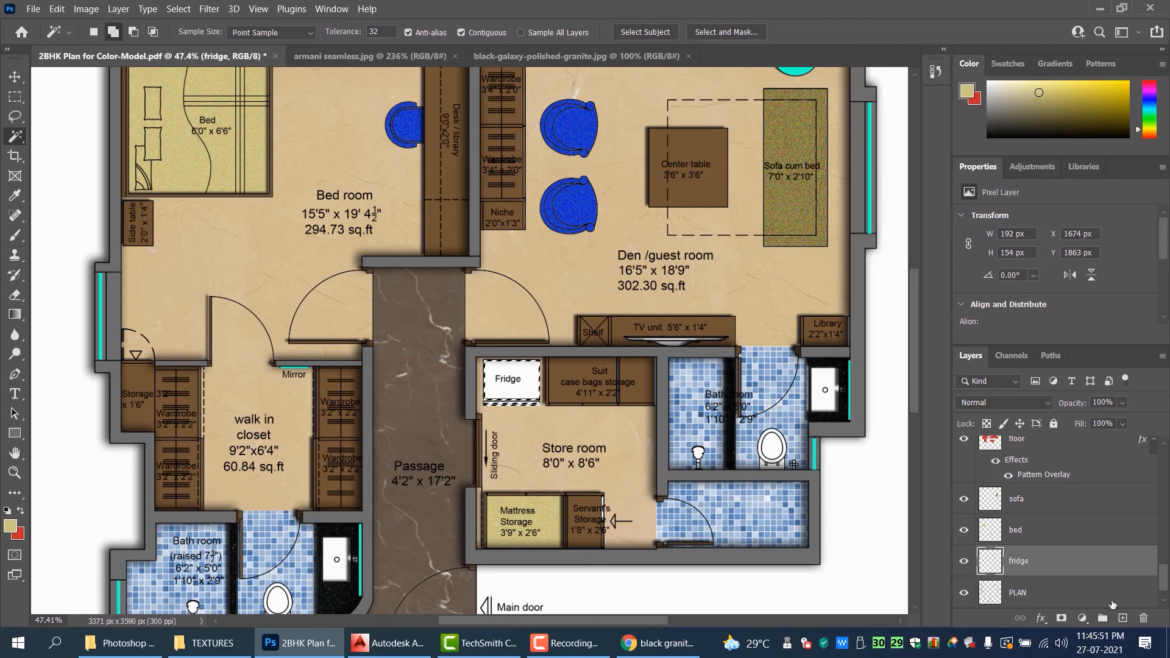
- Fill the selected fridge areas with grey afafaf on the fridge layer, and deselect
{"action": "left_click", "coordinate": [9, 526]}
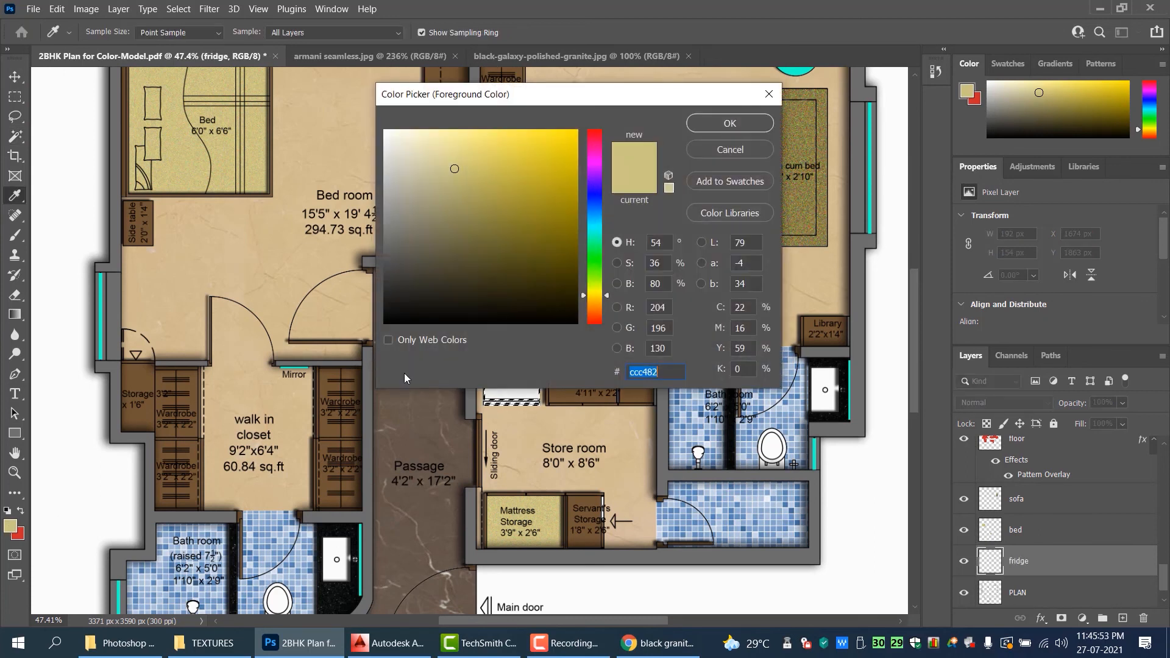
{"action": "type", "text": "afafaf"}
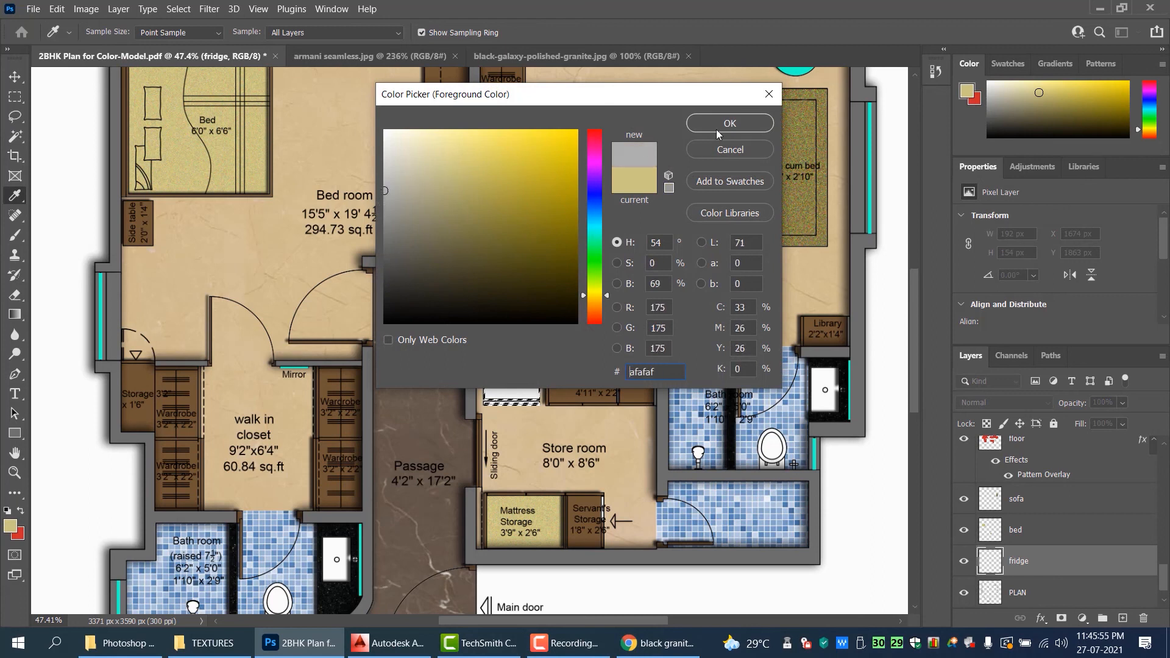
{"action": "key", "text": "Return"}
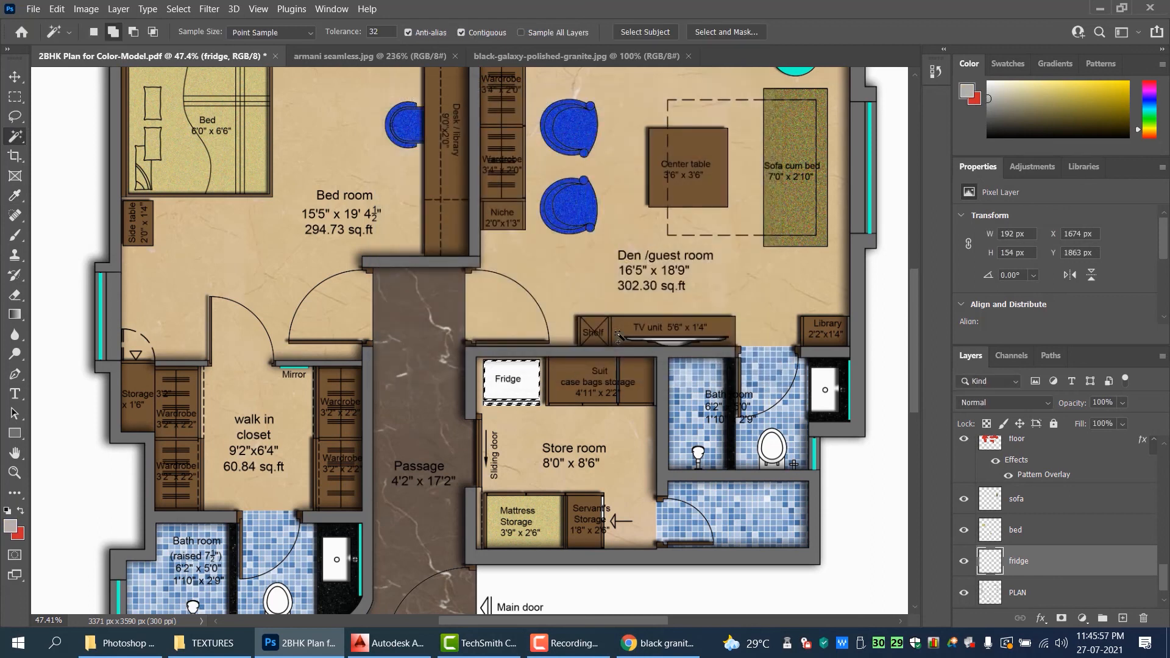
{"action": "key", "text": "alt+BackSpace"}
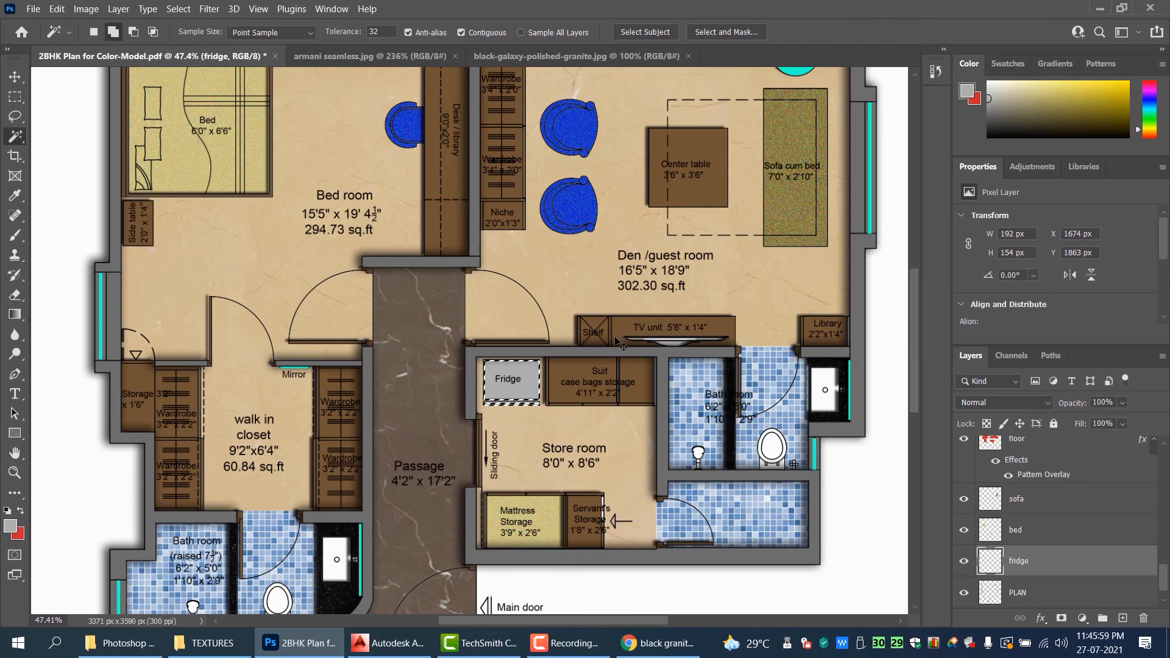
{"action": "scroll", "coordinate": [582, 395], "scroll_direction": "down", "scroll_amount": 3}
{"action": "scroll", "coordinate": [631, 395], "scroll_direction": "up", "scroll_amount": 2}
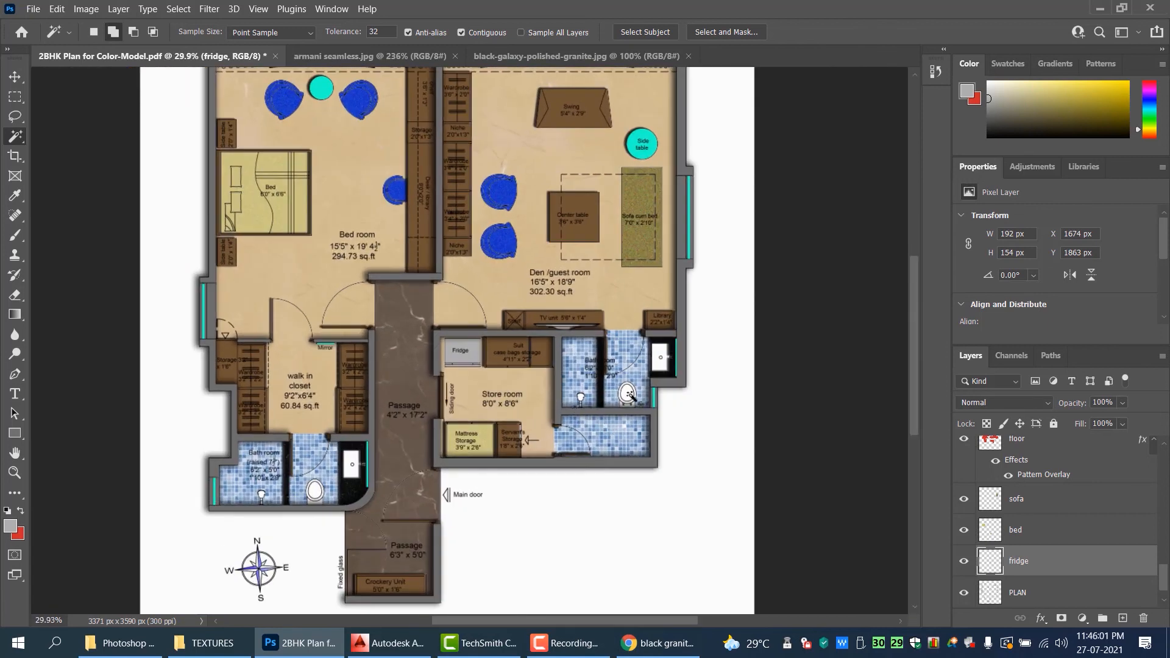
{"action": "left_click", "coordinate": [15, 76]}
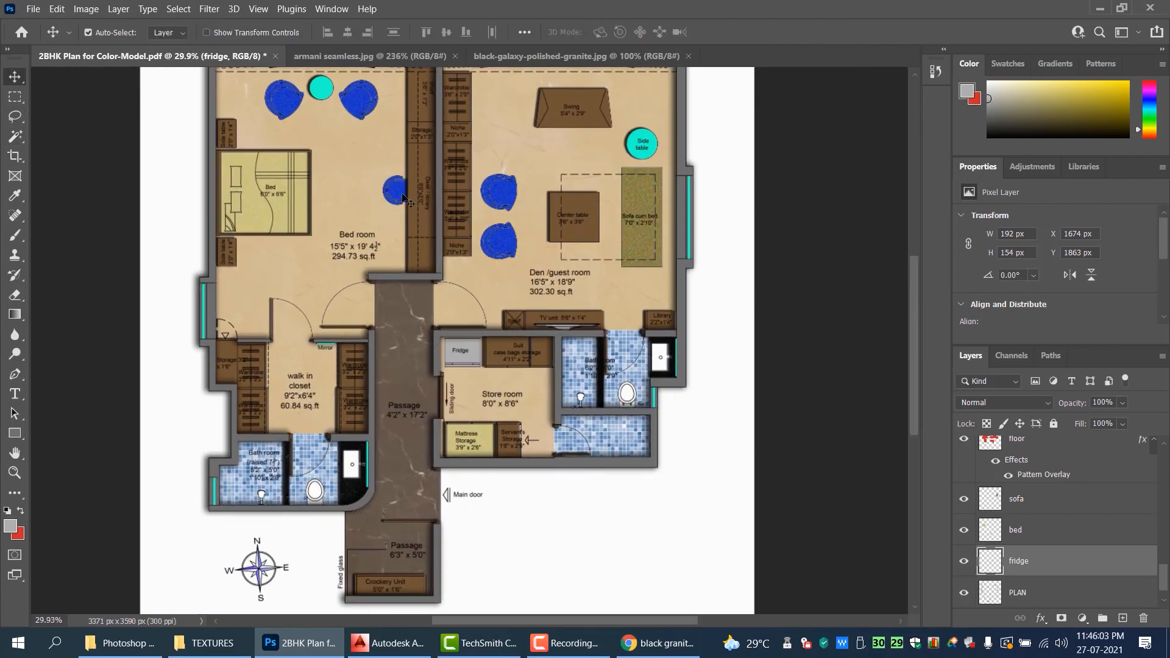
- Inspect the coloured plan up close, covering the bathrooms, passage, store room, den and bedroom
{"action": "scroll", "coordinate": [434, 253], "scroll_direction": "down", "scroll_amount": 1}
{"action": "scroll", "coordinate": [444, 476], "scroll_direction": "up", "scroll_amount": 1}
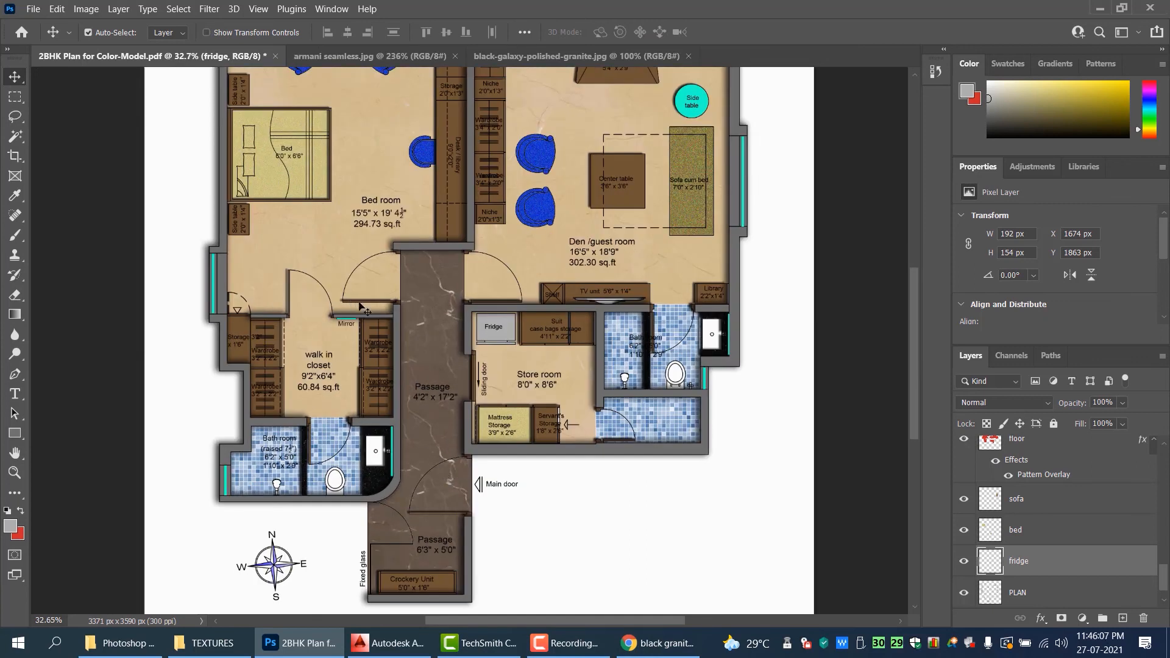
{"action": "scroll", "coordinate": [355, 419], "scroll_direction": "up", "scroll_amount": 2}
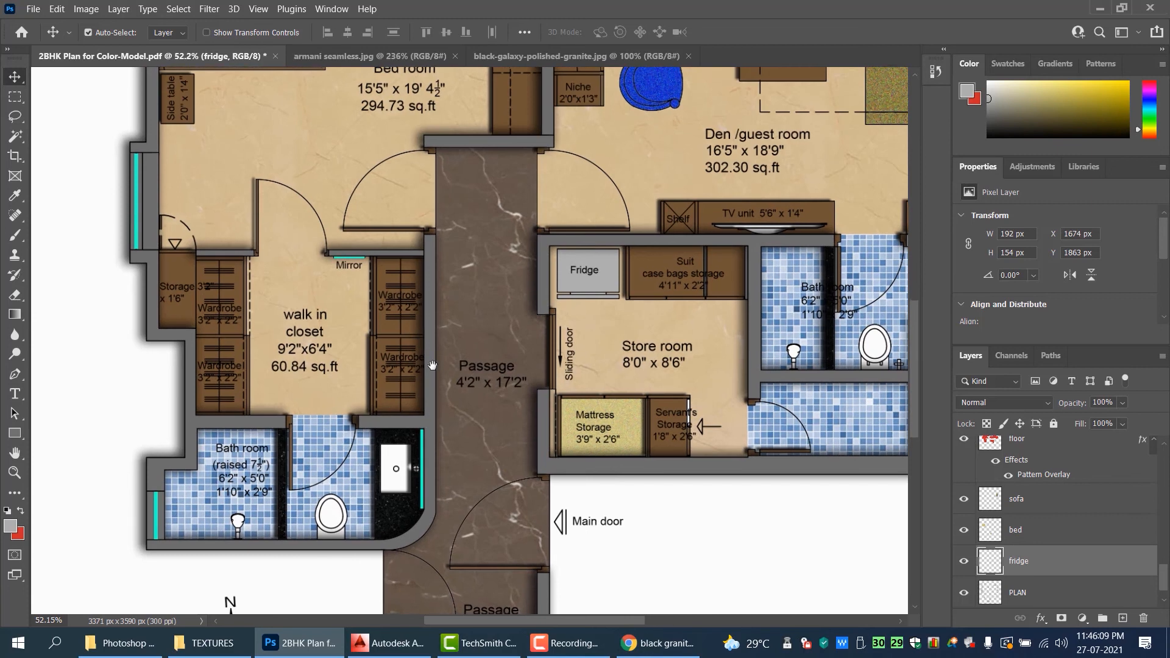
{"action": "scroll", "coordinate": [449, 346], "scroll_direction": "up", "scroll_amount": 1}
{"action": "scroll", "coordinate": [390, 329], "scroll_direction": "up", "scroll_amount": 1}
{"action": "scroll", "coordinate": [363, 314], "scroll_direction": "up", "scroll_amount": 1}
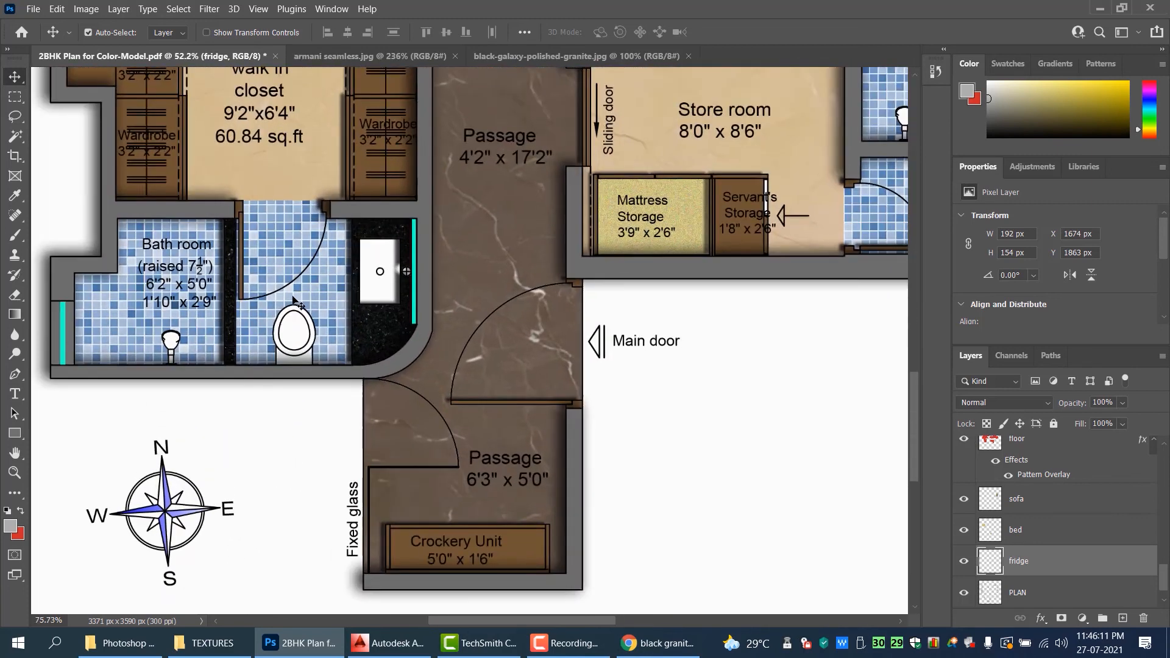
{"action": "scroll", "coordinate": [362, 314], "scroll_direction": "down", "scroll_amount": 1}
{"action": "scroll", "coordinate": [426, 332], "scroll_direction": "right", "scroll_amount": 4}
{"action": "scroll", "coordinate": [473, 410], "scroll_direction": "up", "scroll_amount": 4}
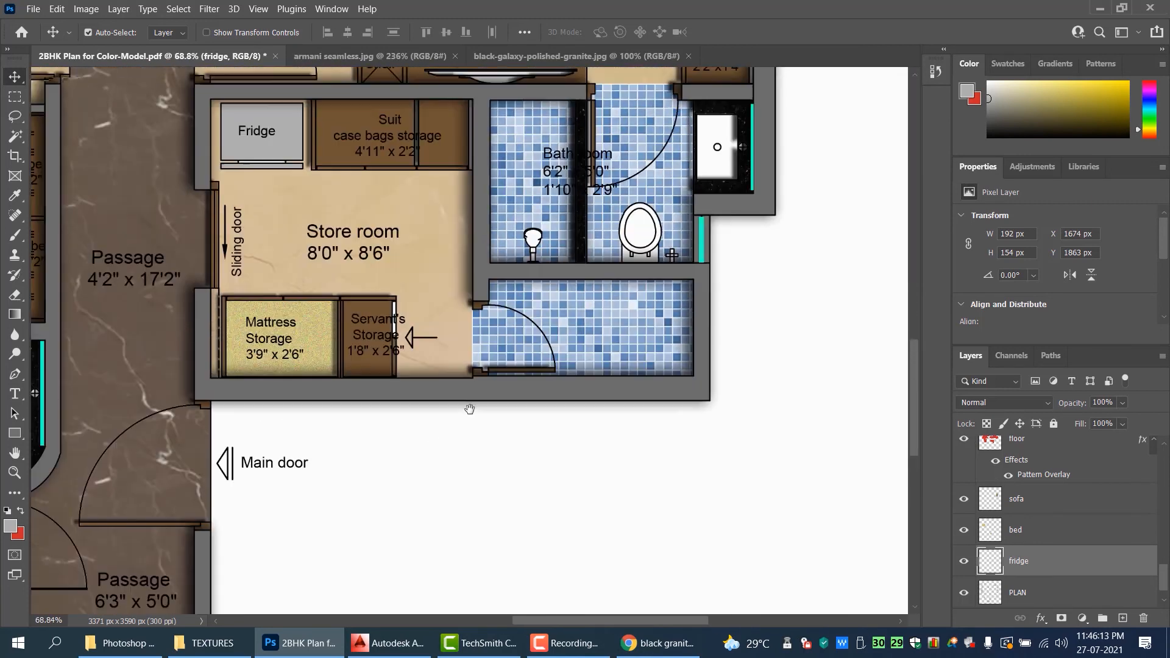
{"action": "scroll", "coordinate": [473, 474], "scroll_direction": "up", "scroll_amount": 2}
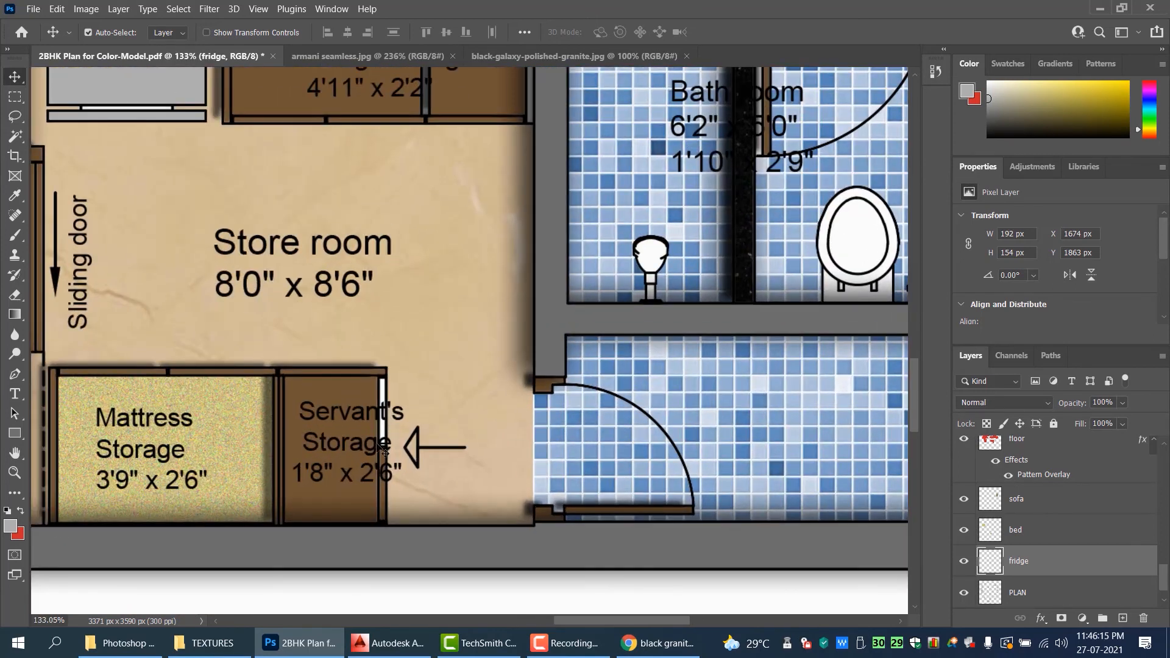
{"action": "scroll", "coordinate": [386, 478], "scroll_direction": "down", "scroll_amount": 2}
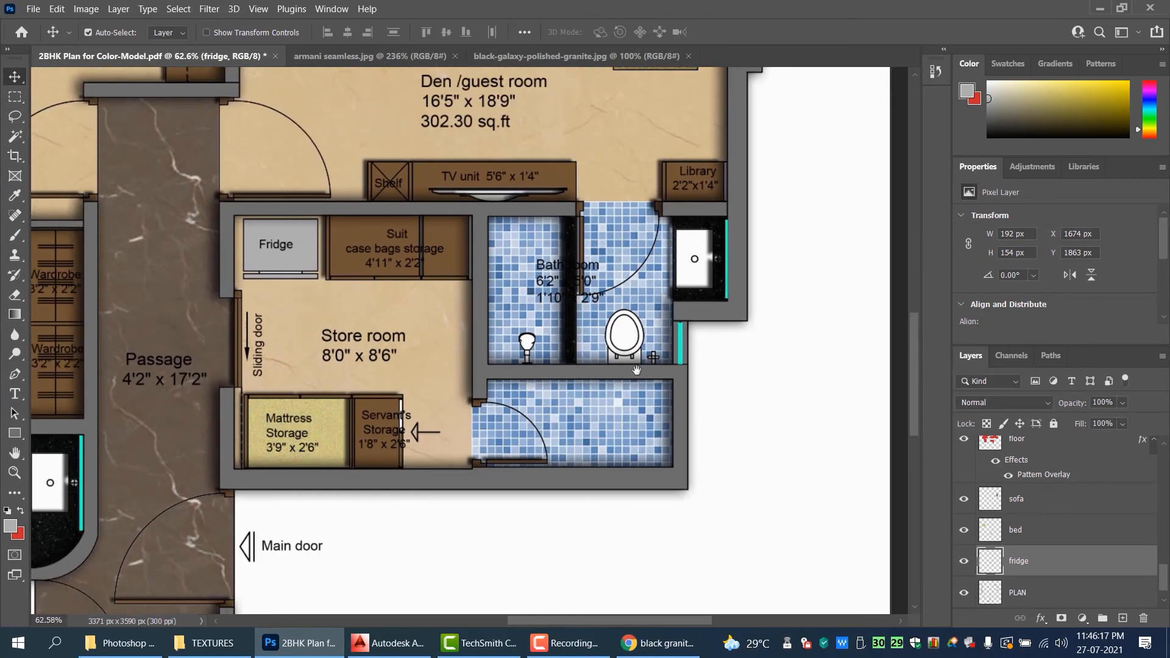
{"action": "scroll", "coordinate": [643, 389], "scroll_direction": "up", "scroll_amount": 1}
{"action": "scroll", "coordinate": [643, 389], "scroll_direction": "up", "scroll_amount": 5}
{"action": "scroll", "coordinate": [646, 397], "scroll_direction": "left", "scroll_amount": 2}
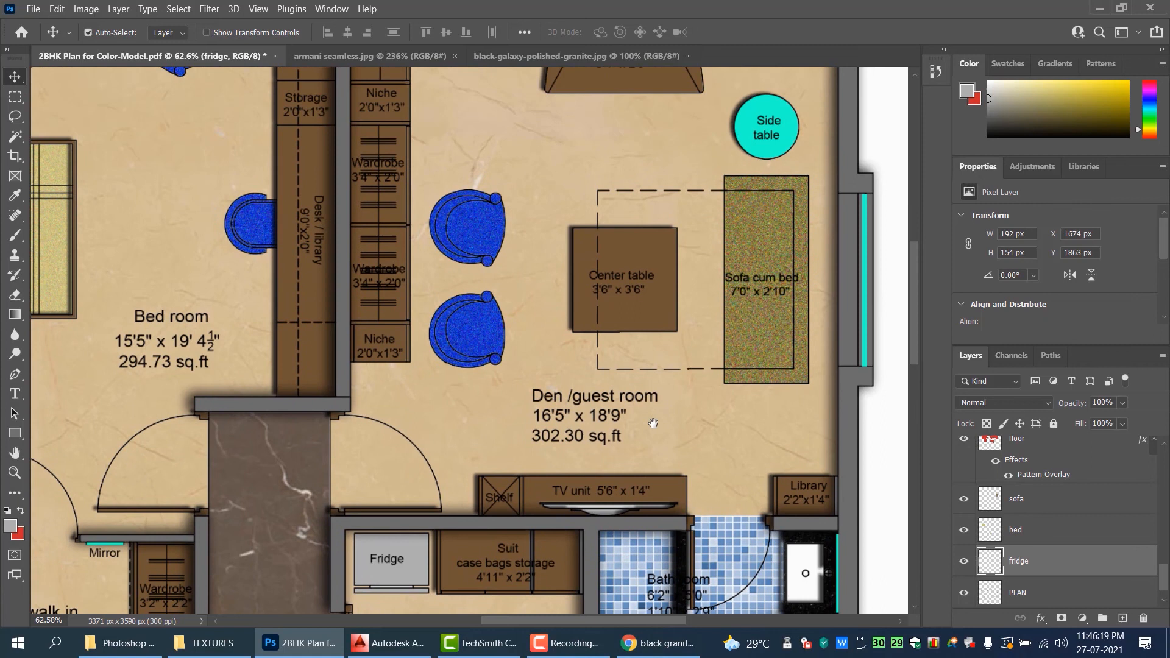
{"action": "scroll", "coordinate": [659, 425], "scroll_direction": "down", "scroll_amount": 1}
{"action": "scroll", "coordinate": [696, 374], "scroll_direction": "up", "scroll_amount": 3}
{"action": "scroll", "coordinate": [696, 374], "scroll_direction": "left", "scroll_amount": 2}
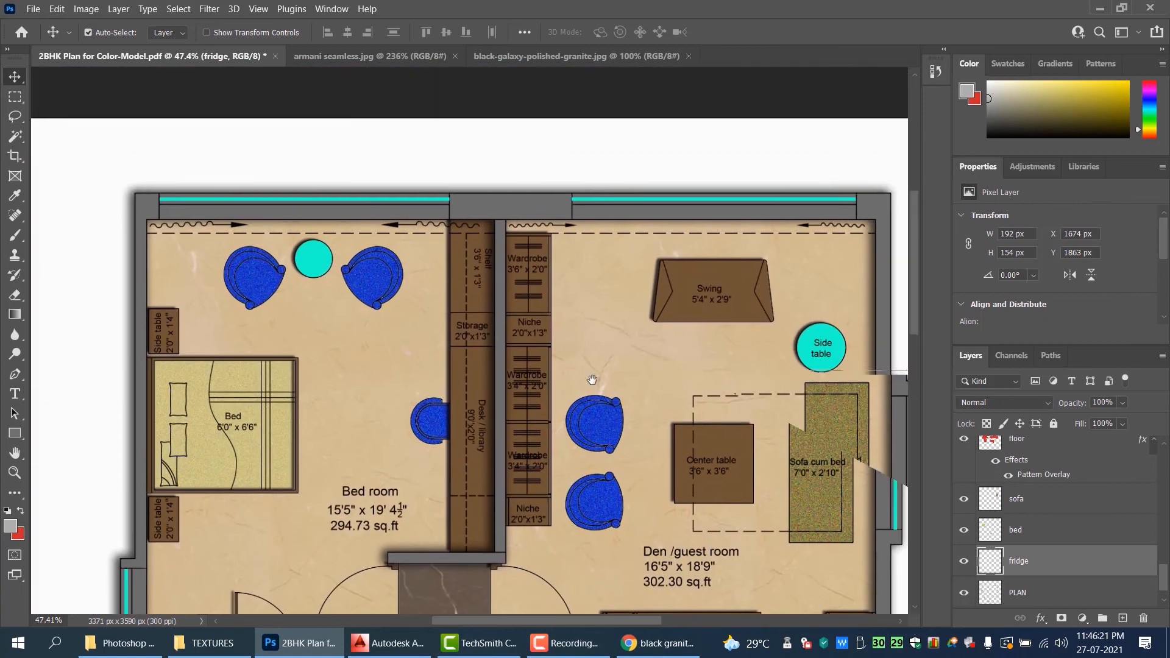
{"action": "scroll", "coordinate": [516, 365], "scroll_direction": "right", "scroll_amount": 5}
{"action": "scroll", "coordinate": [516, 364], "scroll_direction": "left", "scroll_amount": 5}
{"action": "left_click_drag", "start_coordinate": [593, 354], "coordinate": [412, 99]}
{"action": "scroll", "coordinate": [545, 352], "scroll_direction": "down", "scroll_amount": 4}
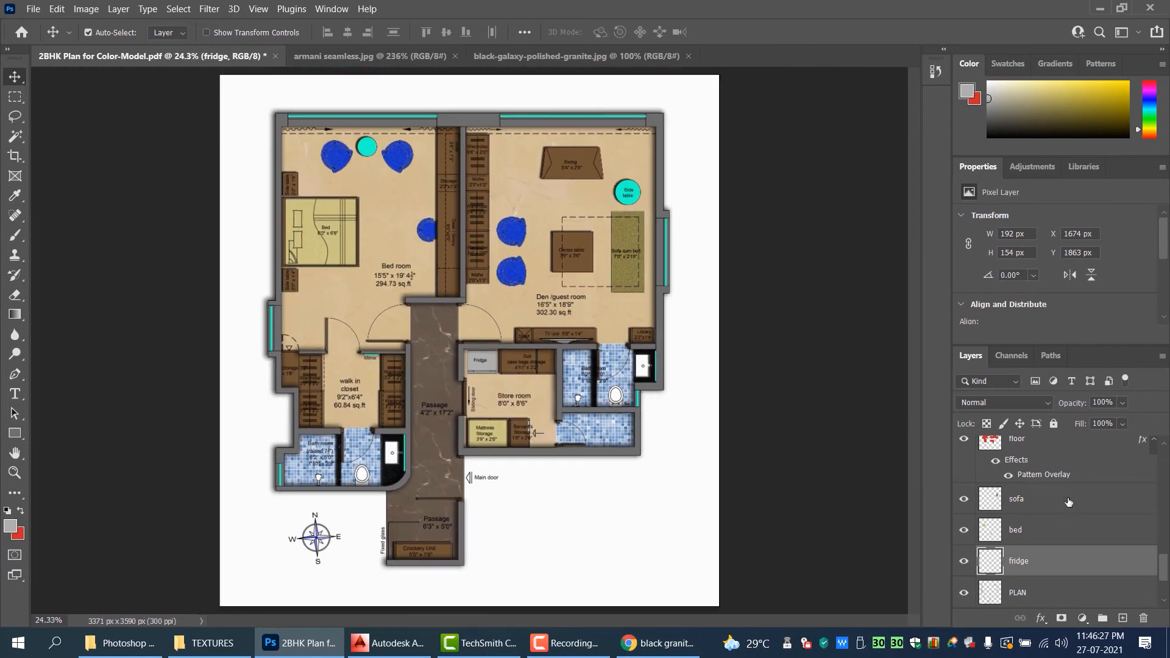
- Hide and reshow the text layer to compare the plan with and without labels, and deselect all layers
{"action": "scroll", "coordinate": [1054, 525], "scroll_direction": "up", "scroll_amount": 5}
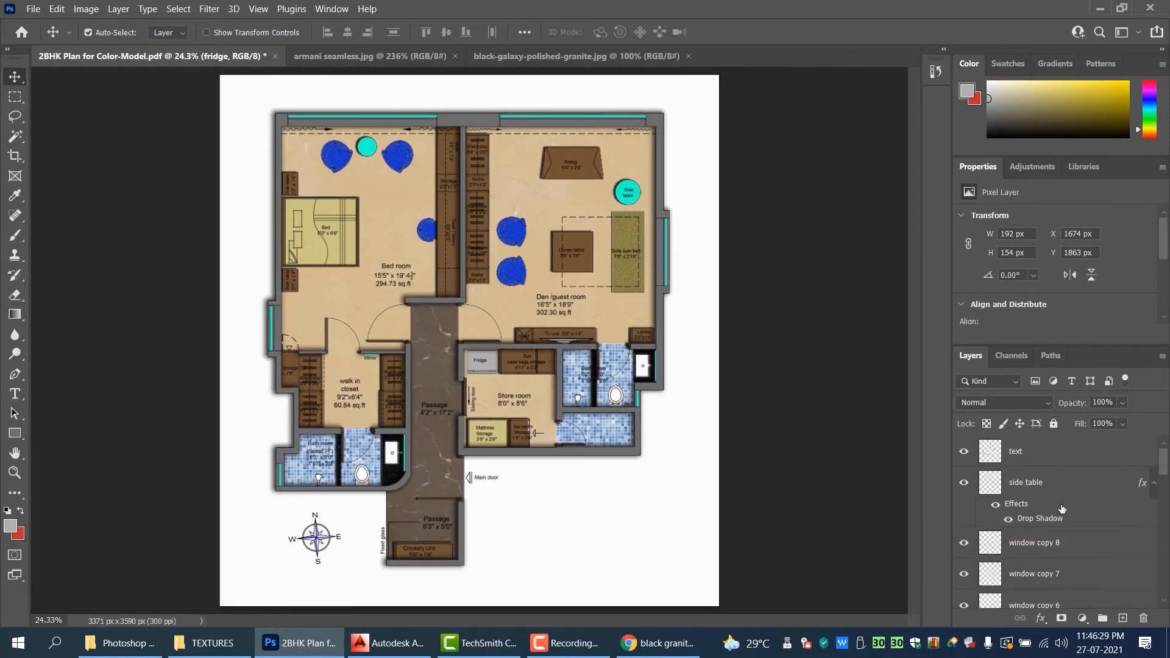
{"action": "left_click", "coordinate": [963, 454]}
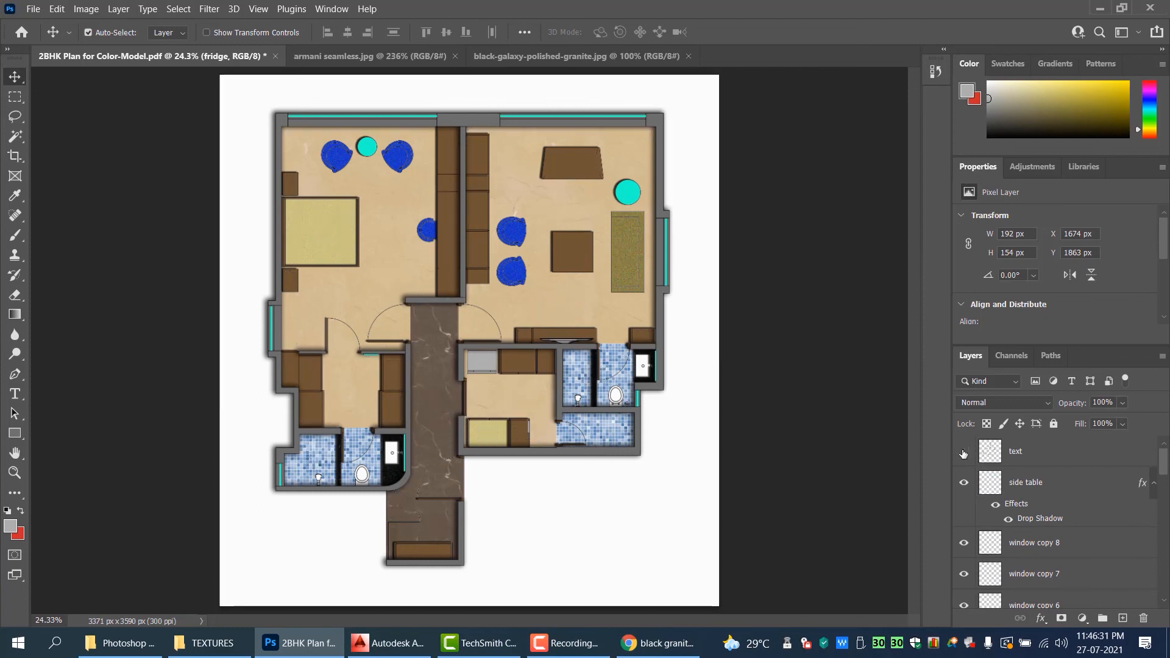
{"action": "left_click", "coordinate": [963, 454]}
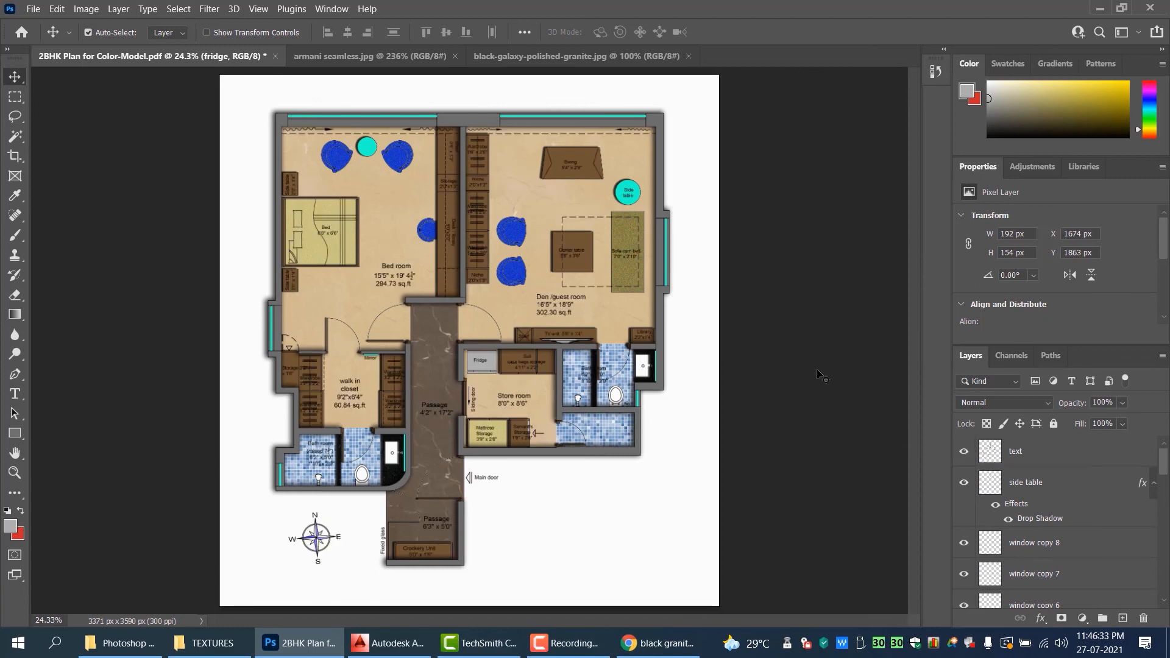
{"action": "left_click", "coordinate": [805, 320]}
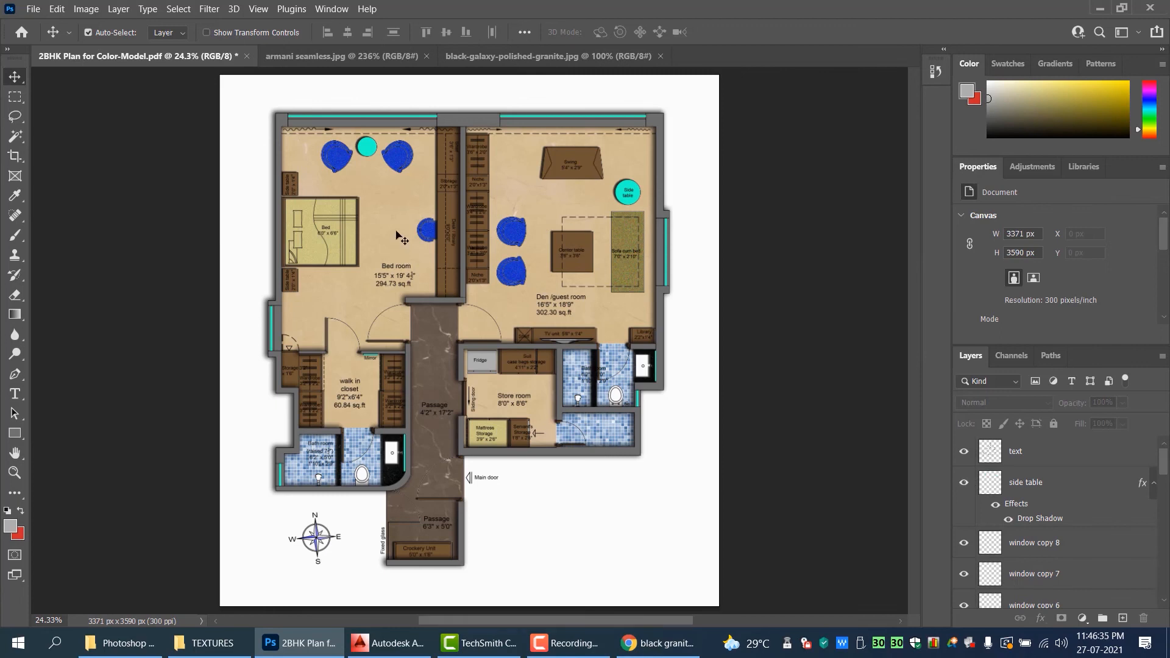
{"action": "scroll", "coordinate": [410, 253], "scroll_direction": "up", "scroll_amount": 2}
{"action": "scroll", "coordinate": [431, 282], "scroll_direction": "down", "scroll_amount": 2}
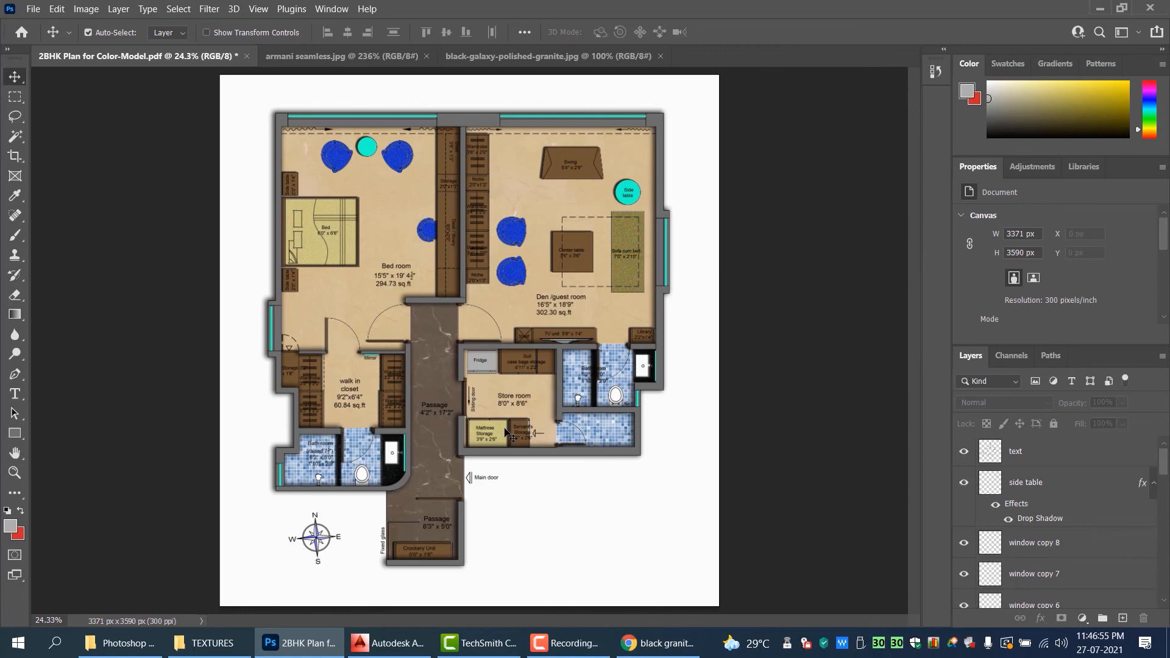
{"action": "scroll", "coordinate": [510, 433], "scroll_direction": "down", "scroll_amount": 2}
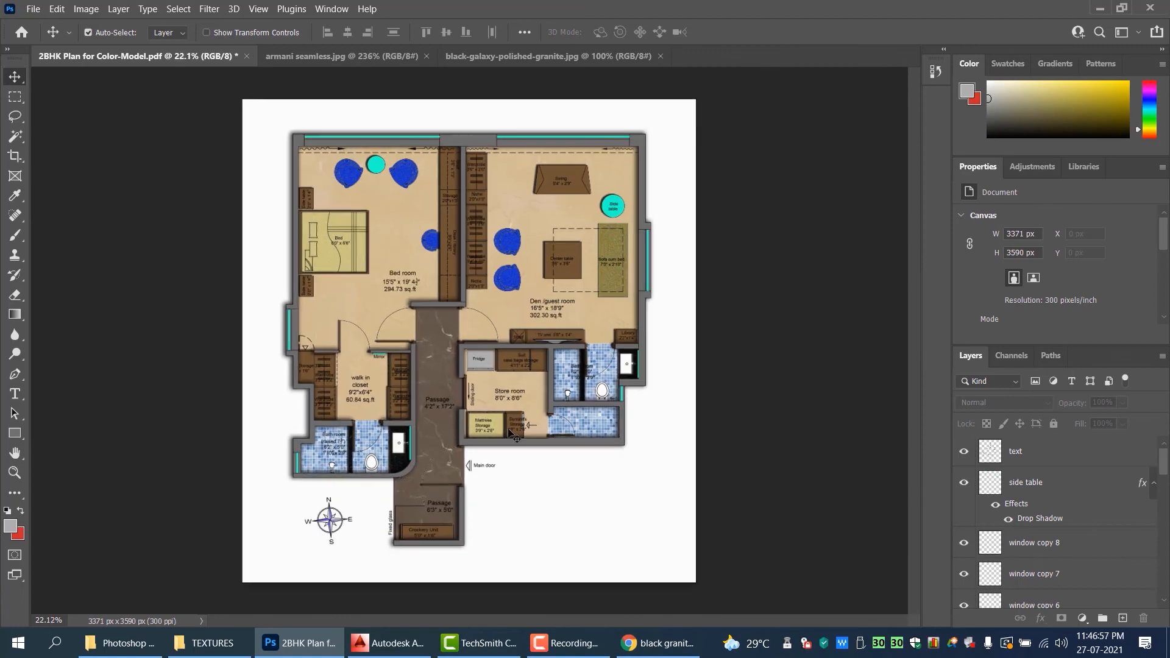
- Save a JPEG copy named 2BHK Plan for Color-Model in the Photoshop Render folder, at maximum quality 12 in progressive format
{"action": "left_click", "coordinate": [34, 8]}
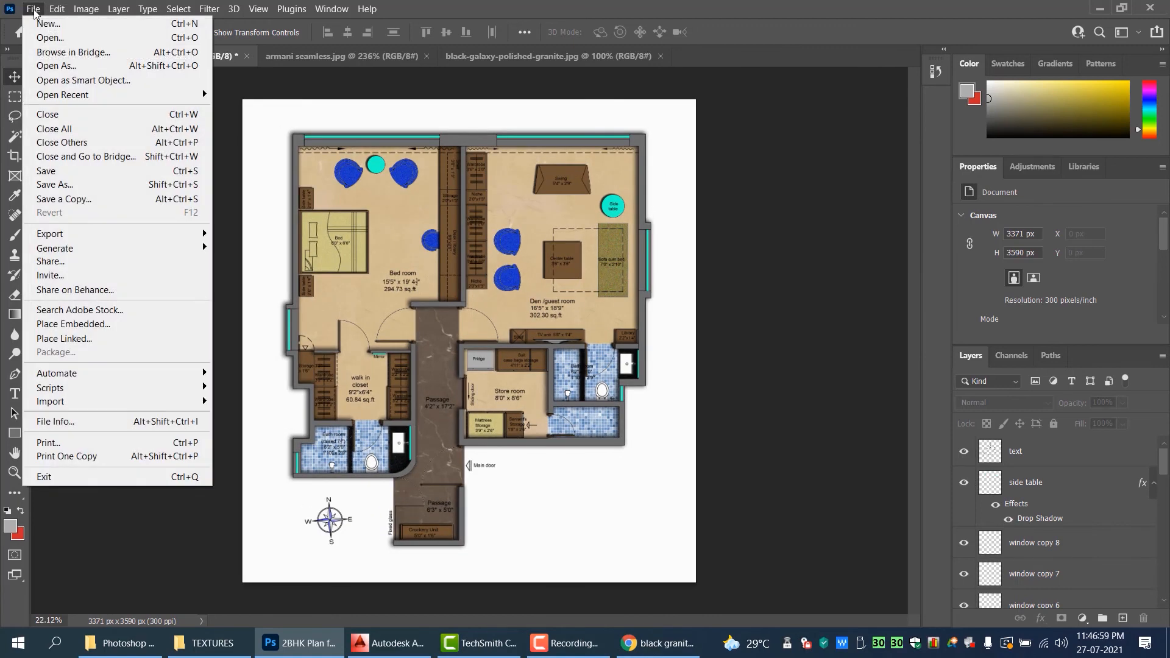
{"action": "left_click", "coordinate": [80, 200]}
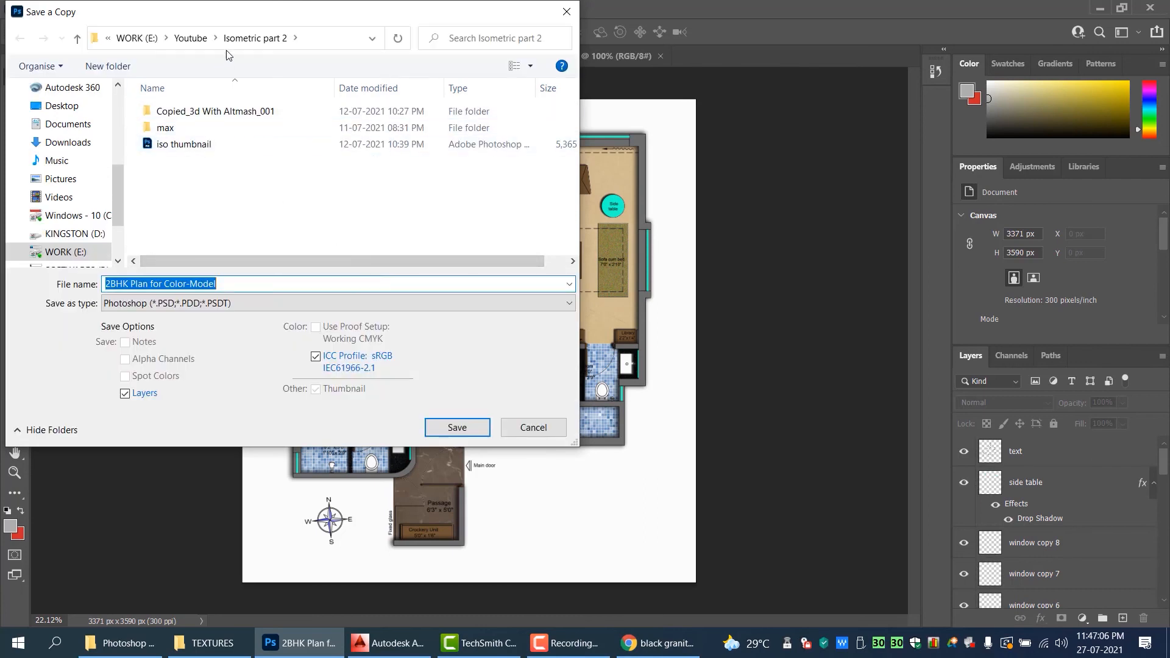
{"action": "left_click", "coordinate": [191, 38]}
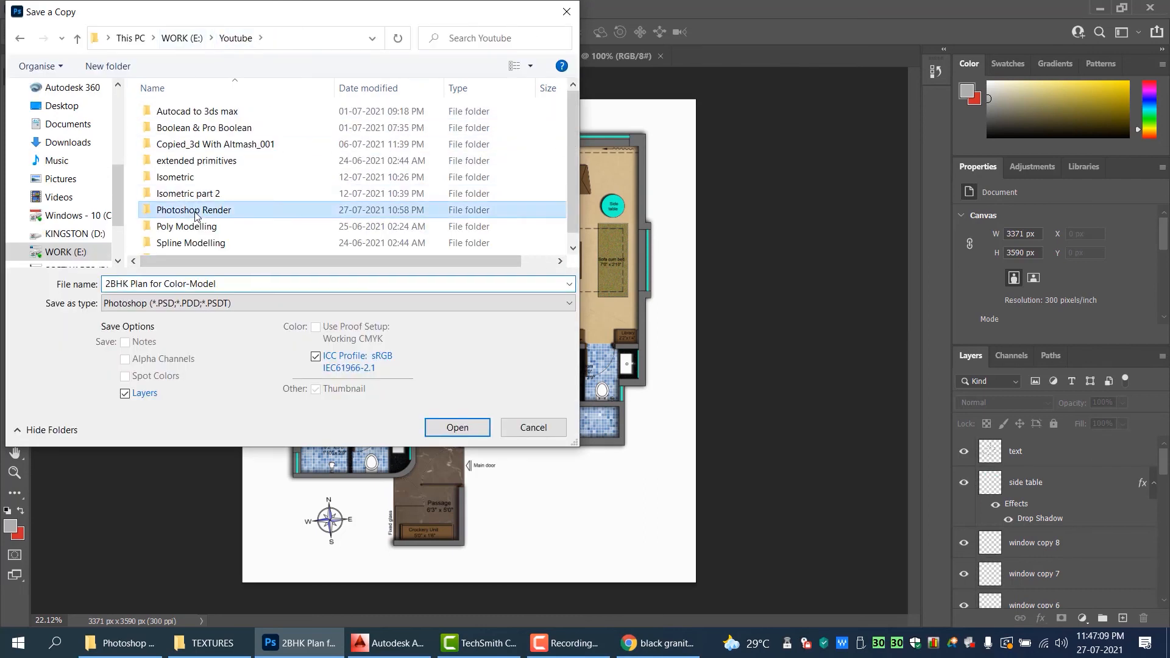
{"action": "double_click", "coordinate": [194, 210]}
{"action": "left_click", "coordinate": [248, 284]}
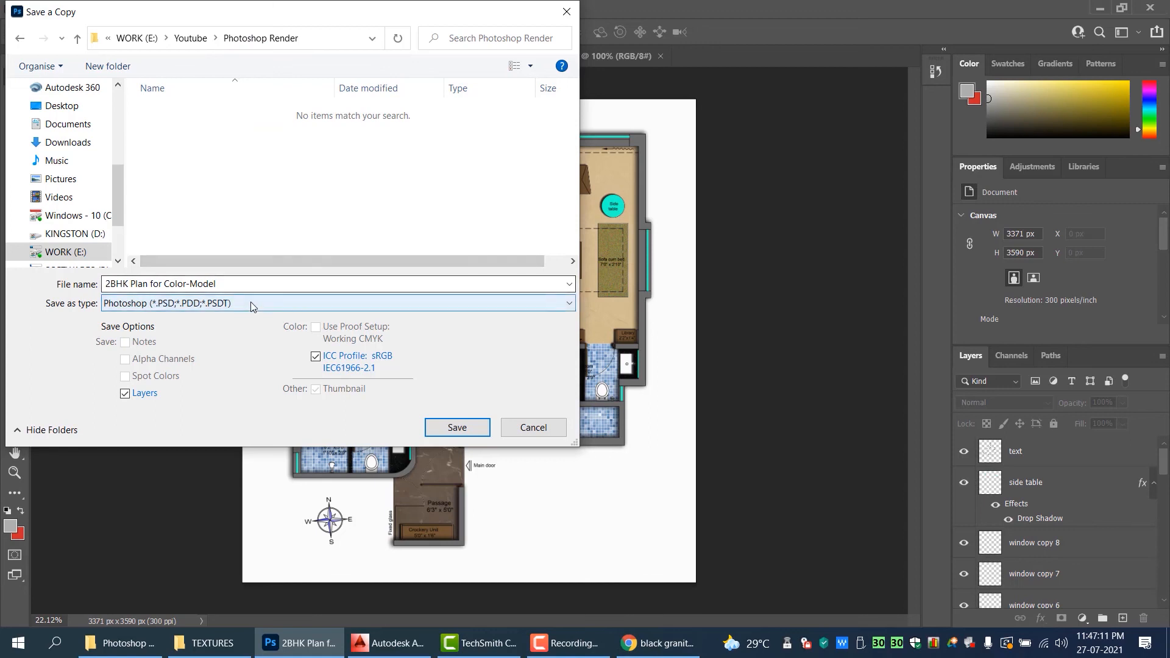
{"action": "left_click", "coordinate": [251, 302]}
{"action": "left_click", "coordinate": [232, 433]}
{"action": "left_click", "coordinate": [457, 427]}
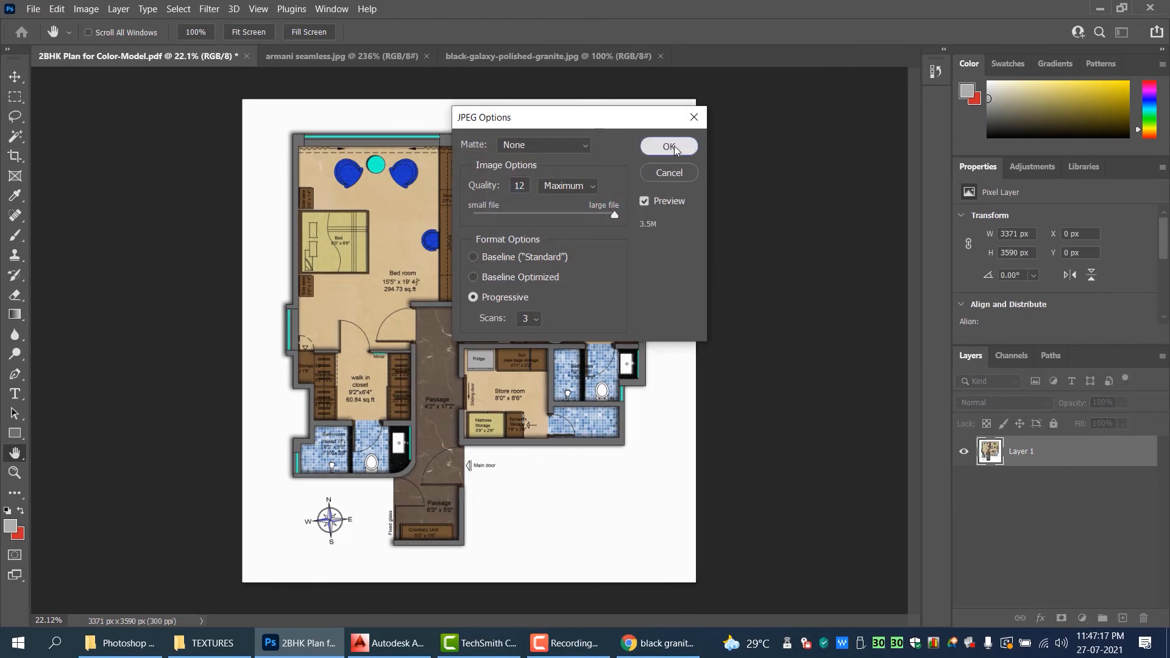
{"action": "left_click", "coordinate": [670, 147]}
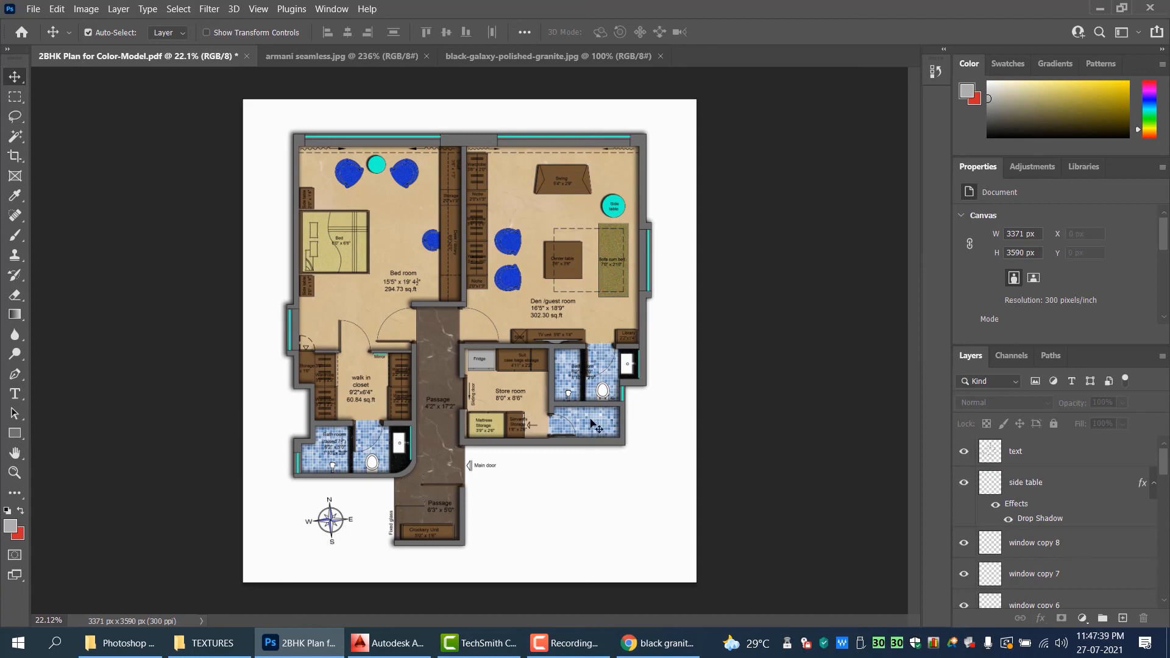
{"action": "mouse_move", "coordinate": [583, 645]}
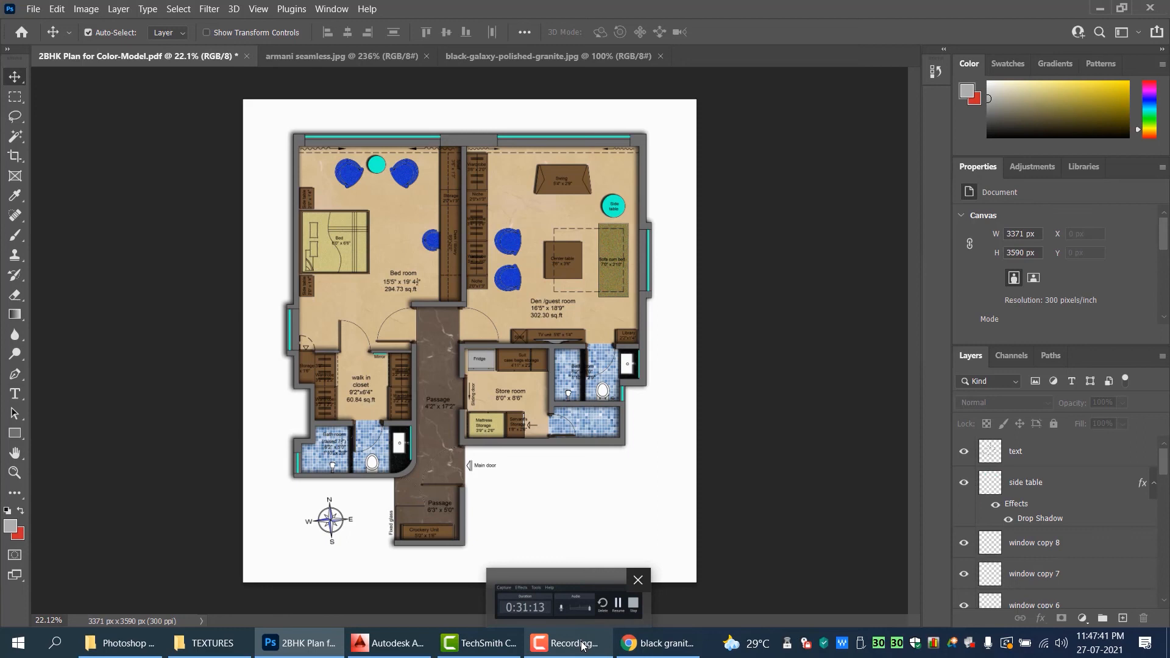